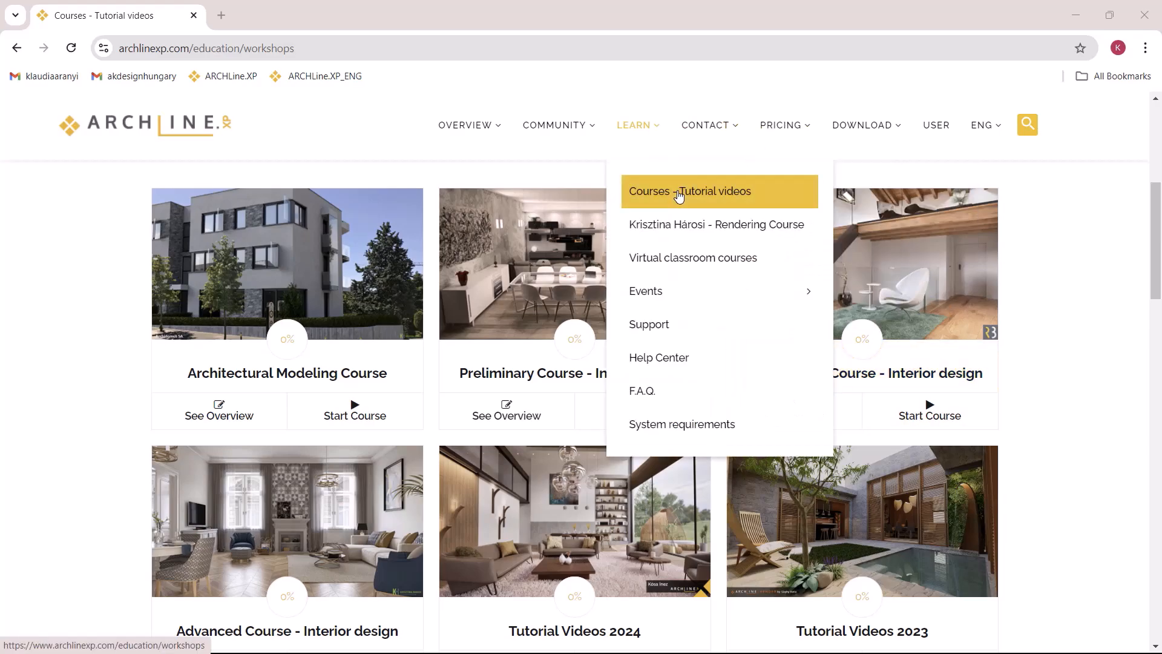
Open the exercise files page of the Intermediate Course - Interior design to view its downloadable materials.
left_click(894, 301)
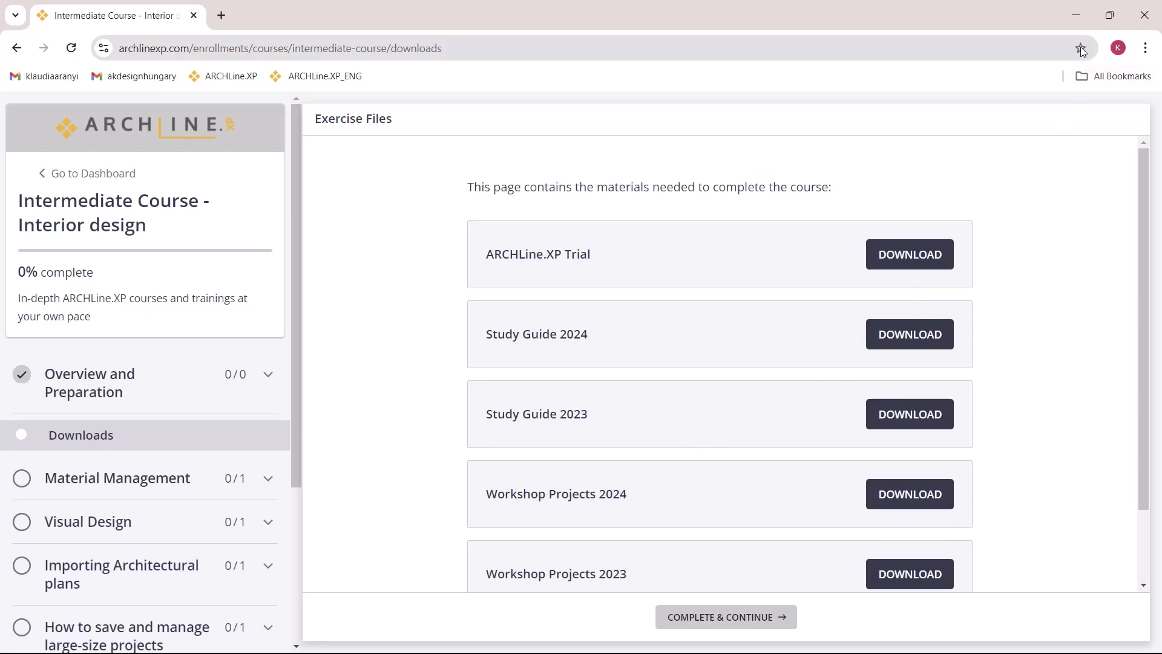
Switch from the browser to ARCHLine.XP and create a new project.
left_click(1076, 17)
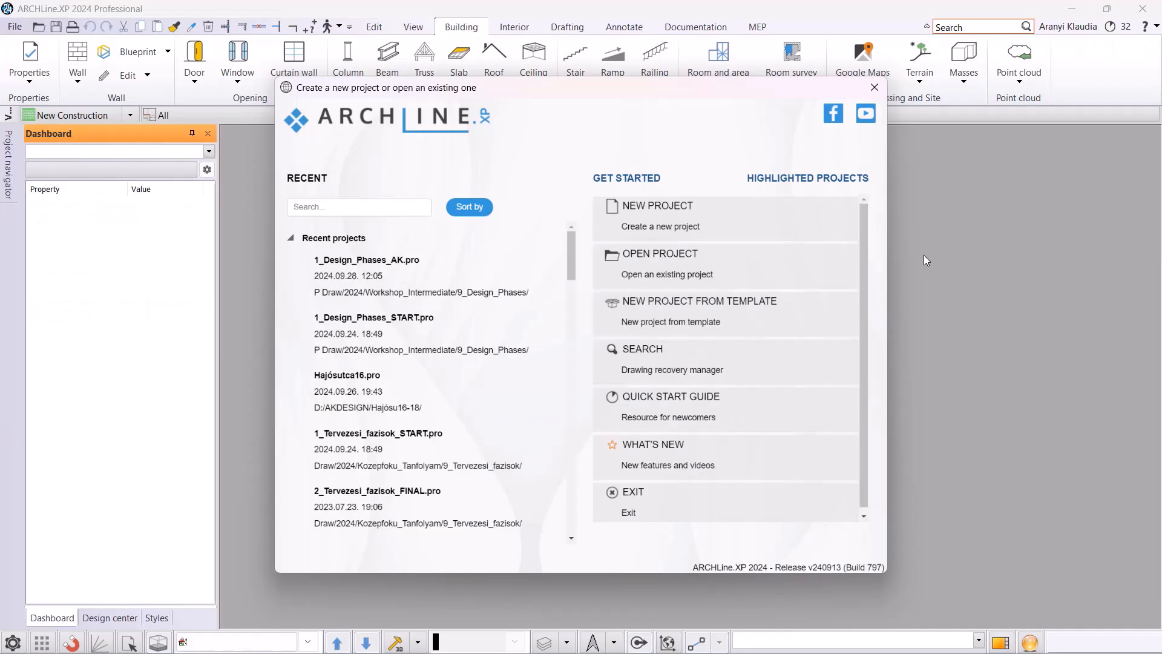
left_click(674, 218)
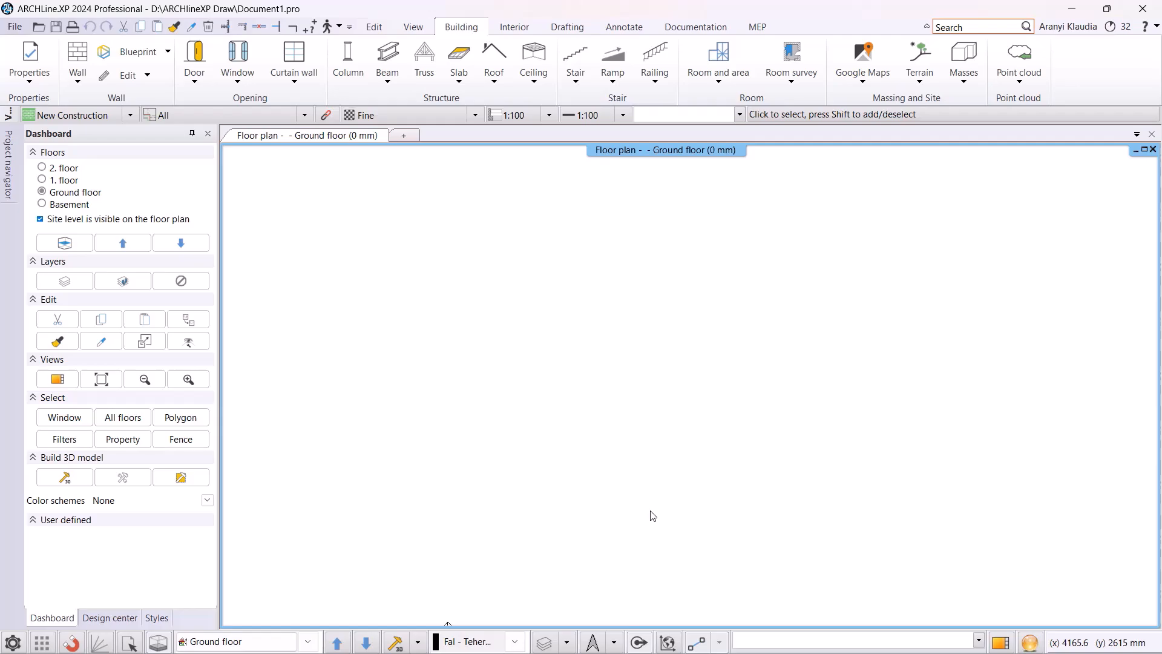
Load the Offices image from the JPEG_PNG folder of 3_Importing_Architectural_Plans in Workshop_Intermediate into the Image Vectorizer.
left_click(157, 53)
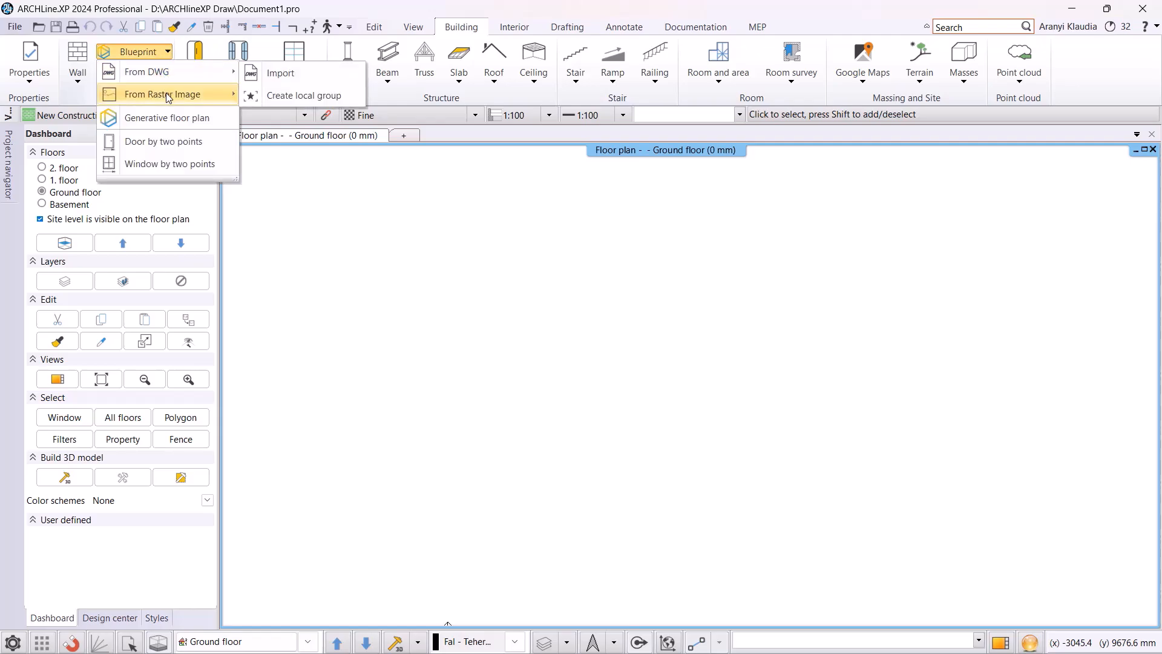
mouse_move(168, 98)
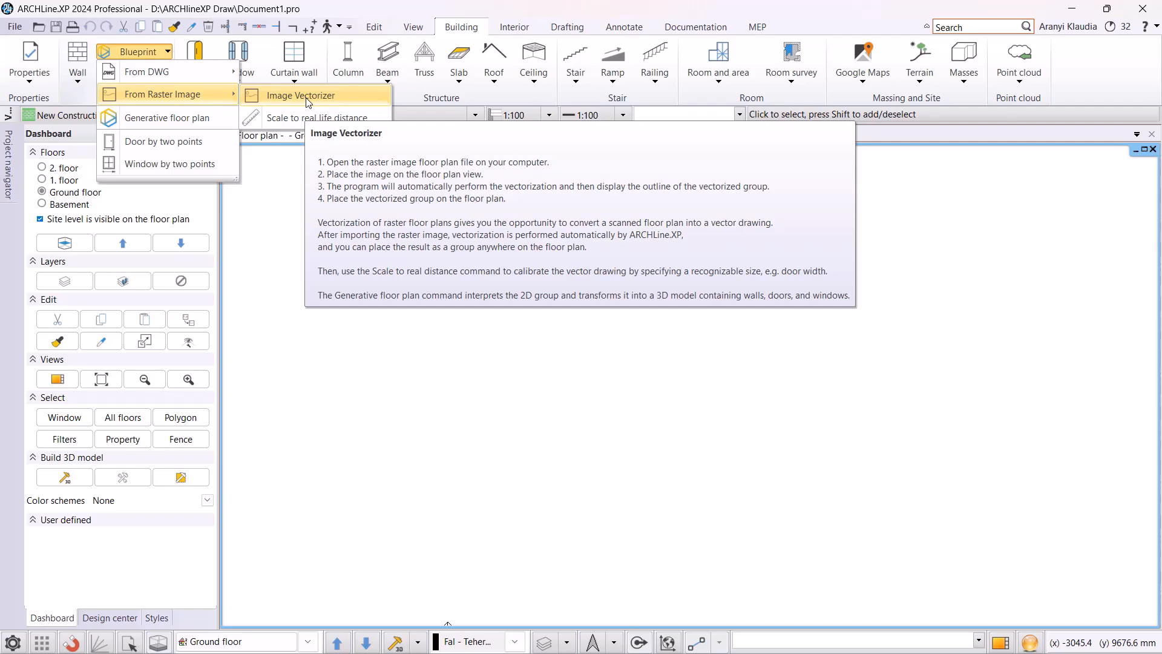
left_click(307, 99)
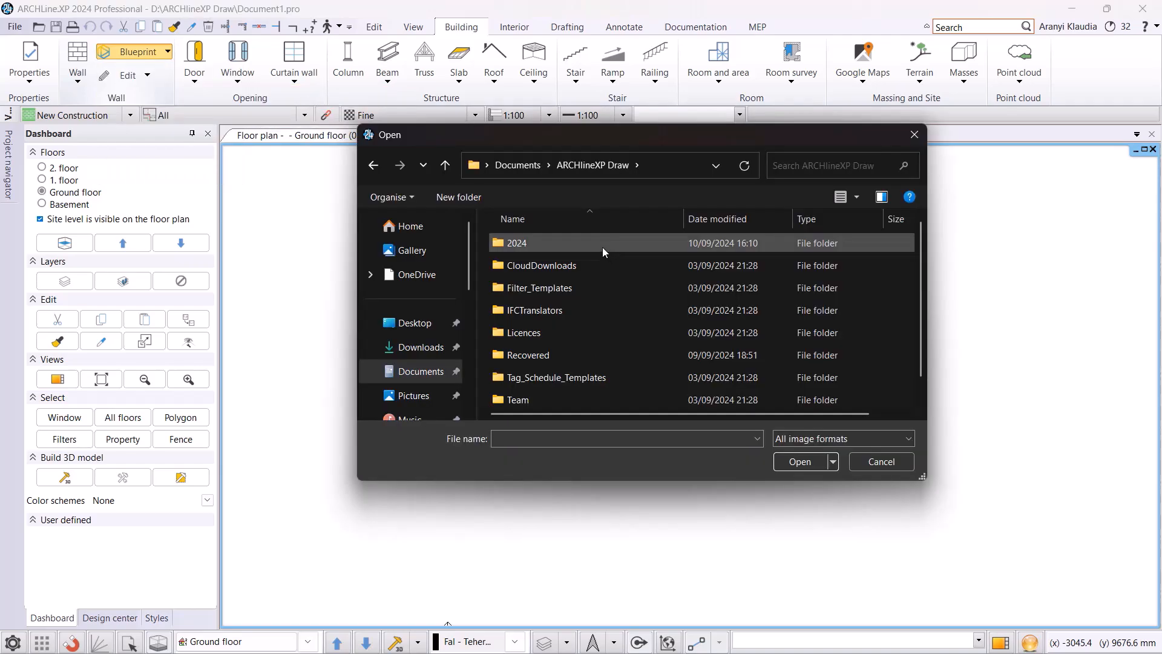
double_click(601, 245)
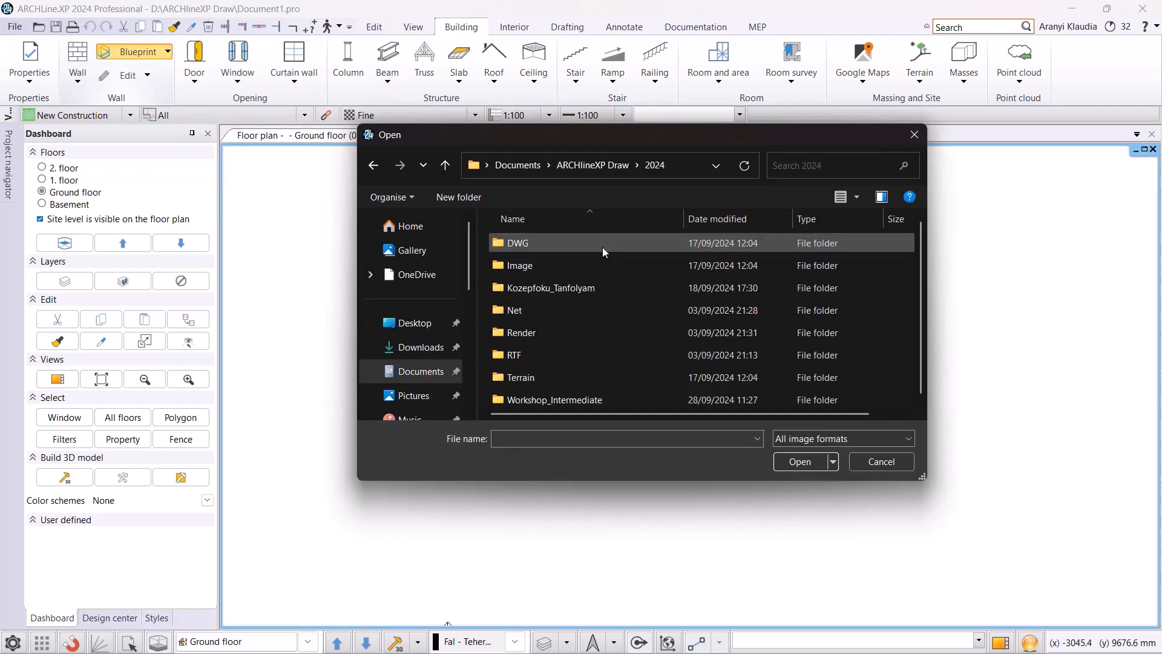
double_click(551, 400)
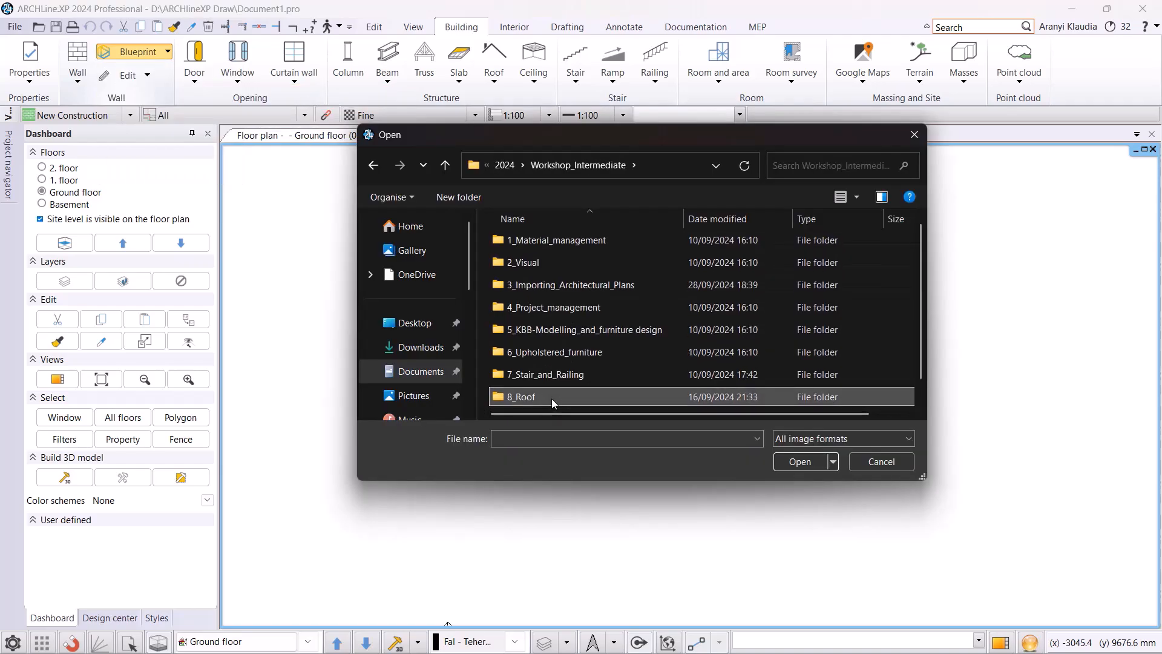
double_click(560, 286)
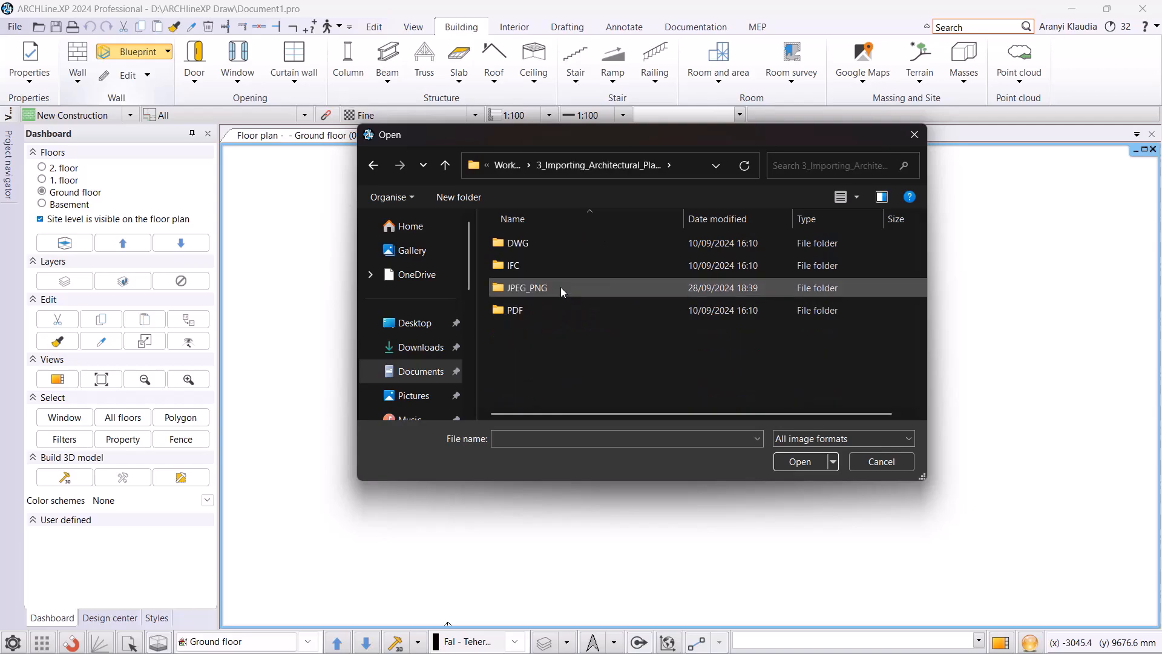
double_click(536, 289)
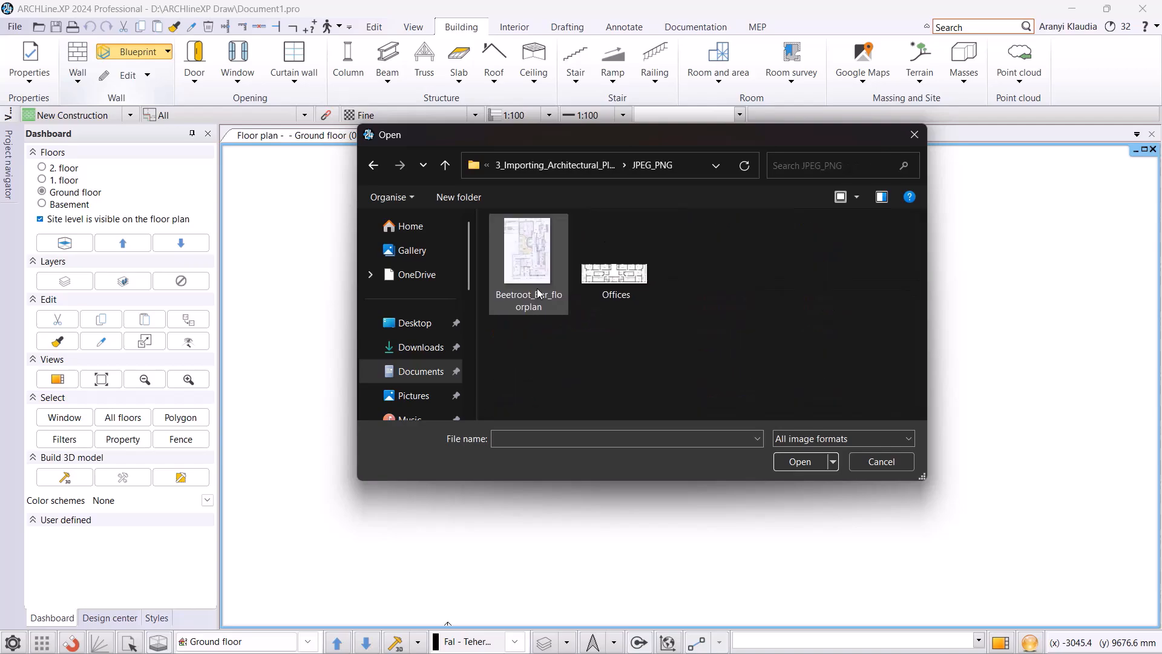
left_click(606, 282)
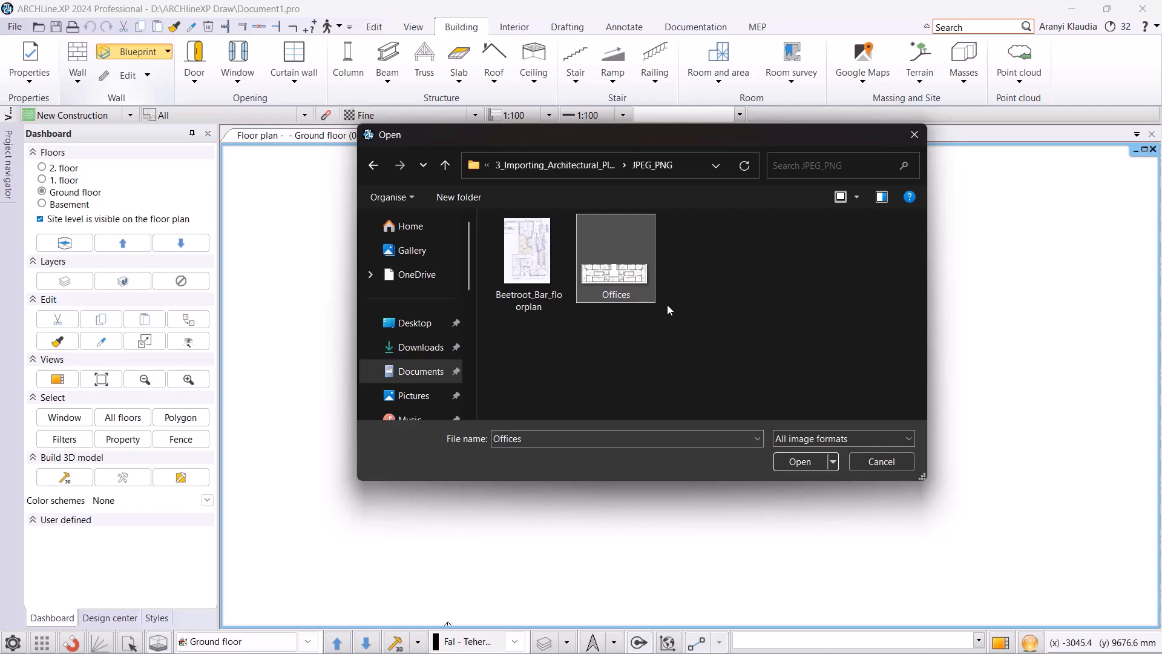
left_click(800, 461)
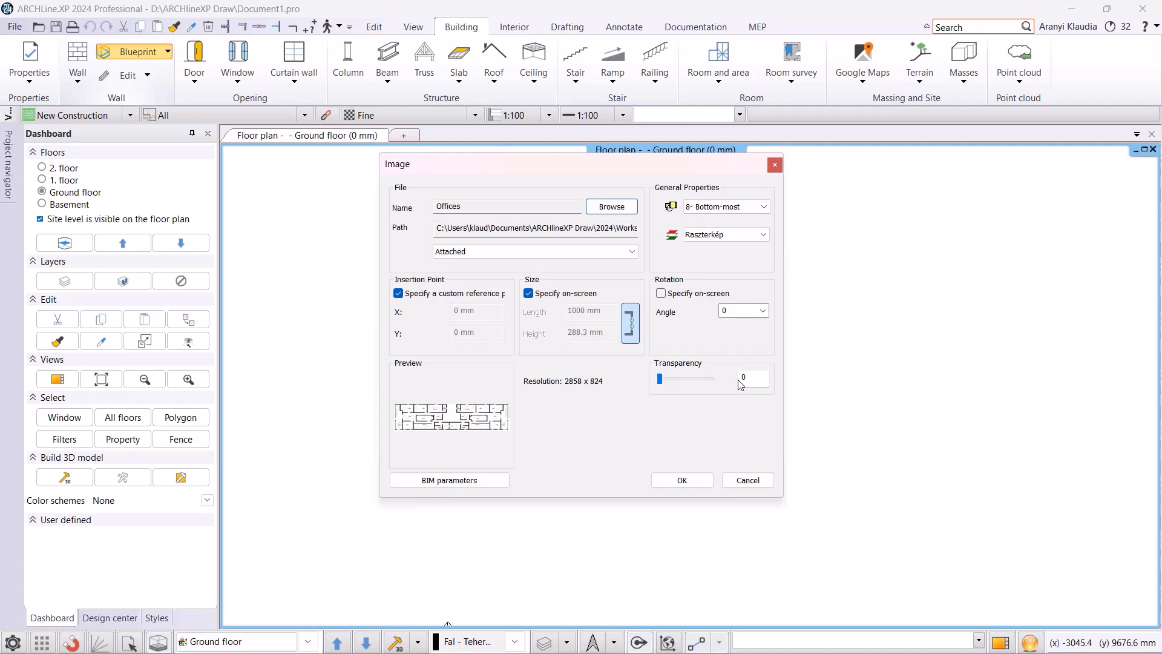
Insert the Offices image on the ground floor plan with the default image settings and place its vectorized group beside it.
left_click(676, 488)
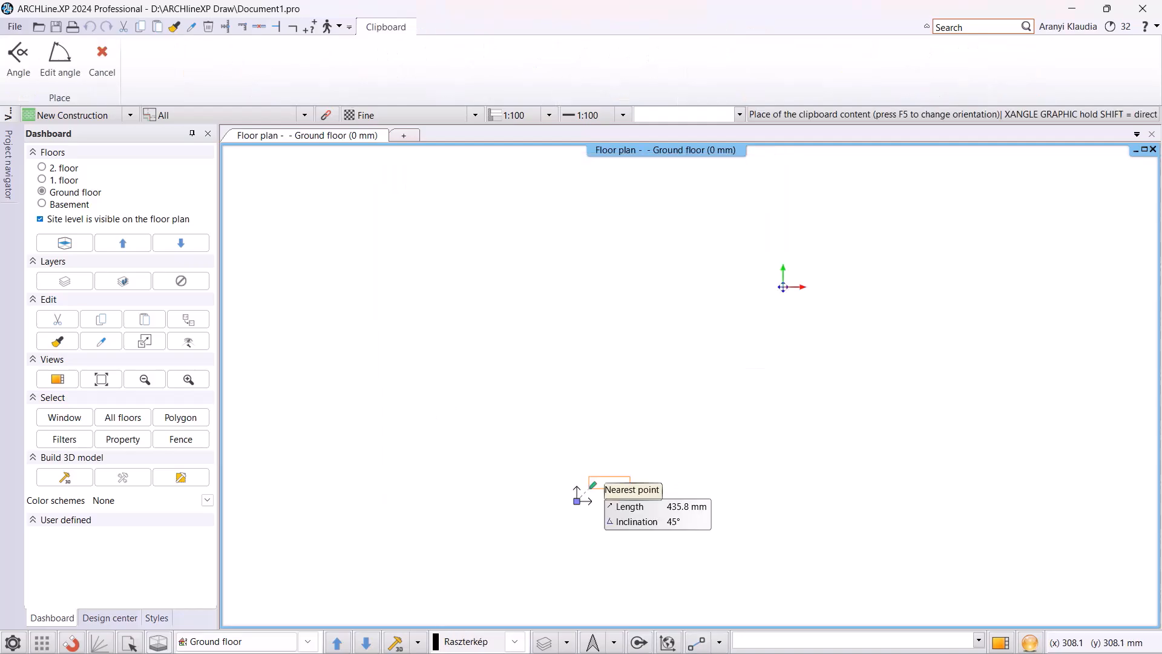
left_click(589, 488)
scroll(607, 548, "up", 9)
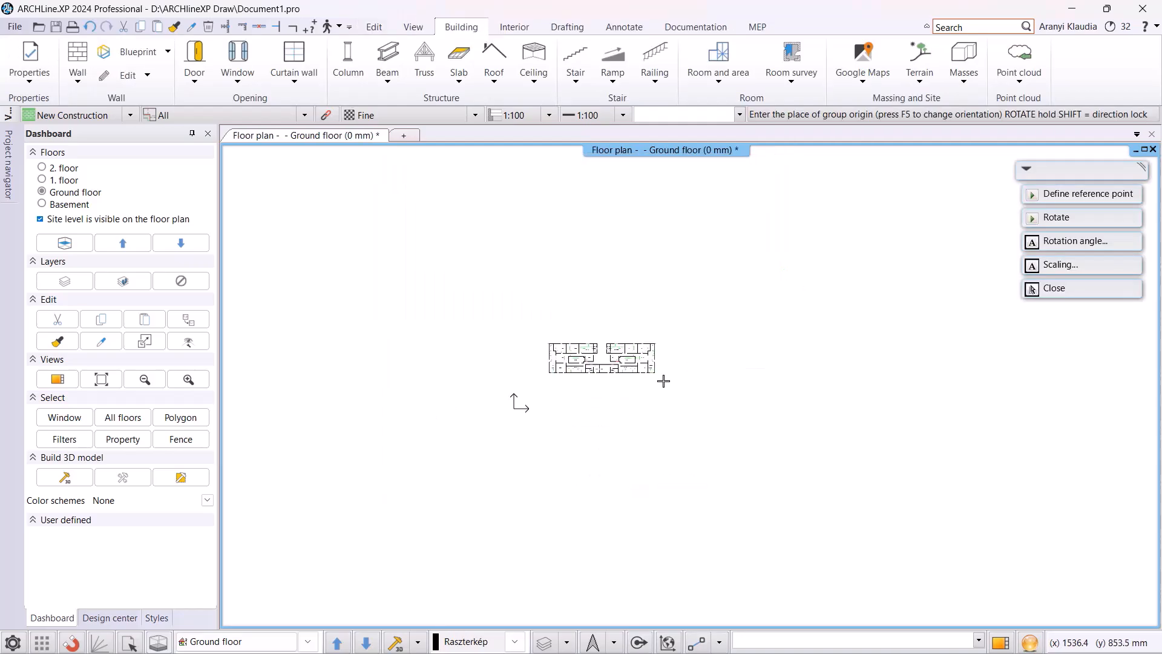
scroll(663, 372, "up", 4)
scroll(732, 387, "down", 2)
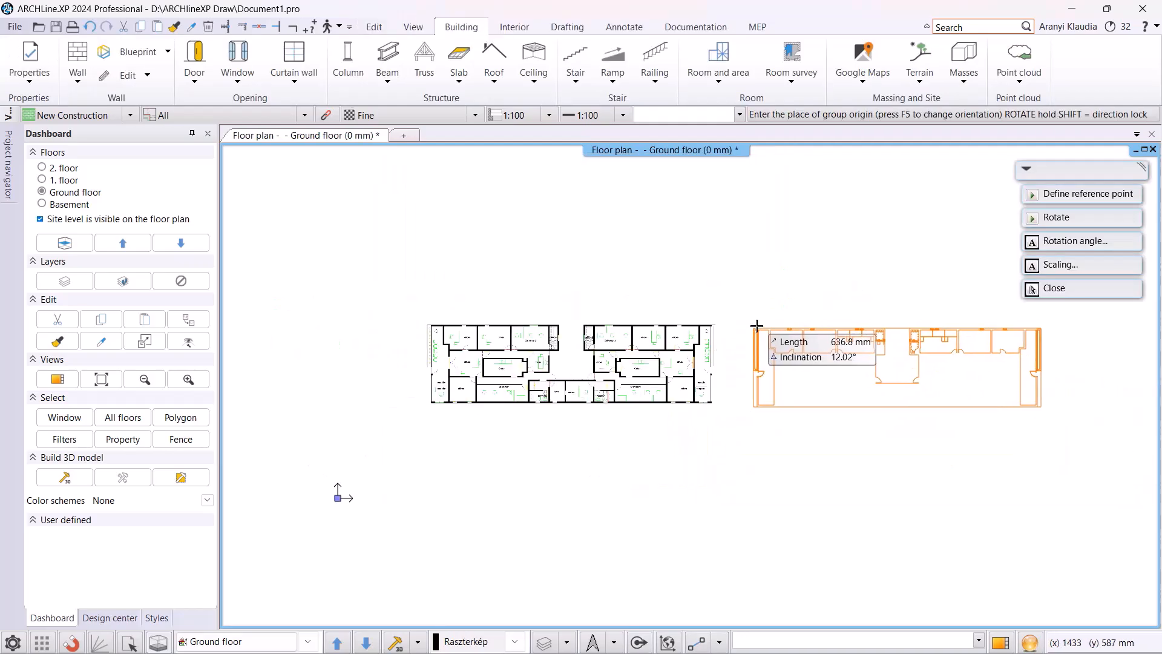
left_click(773, 327)
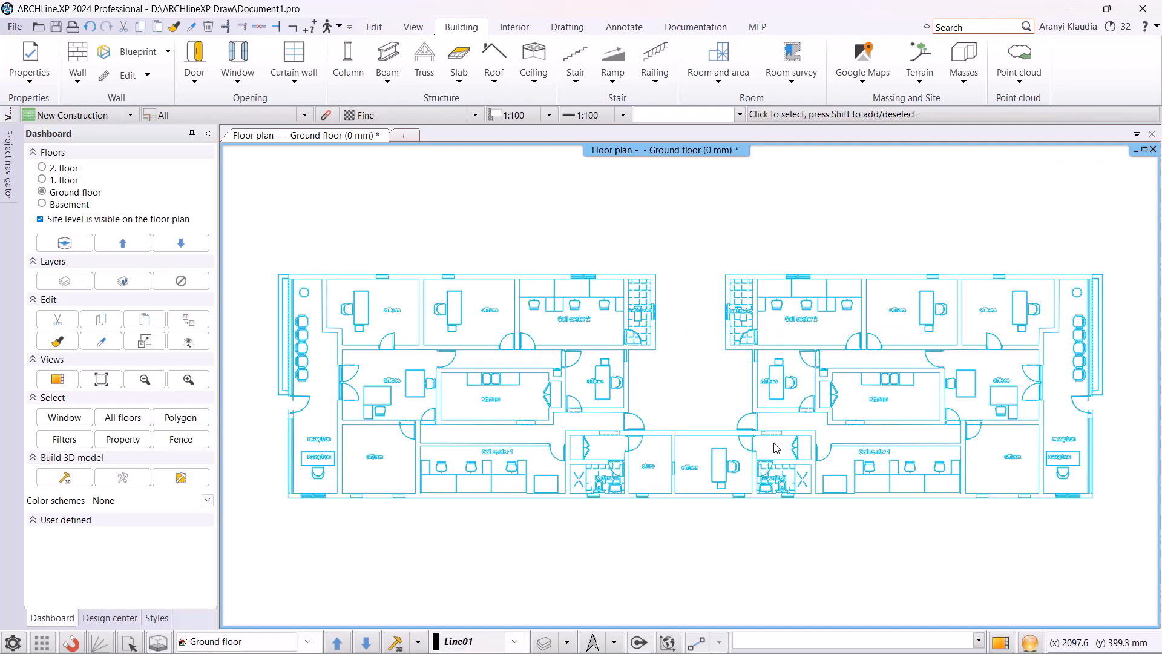
left_click(762, 489)
left_click(714, 529)
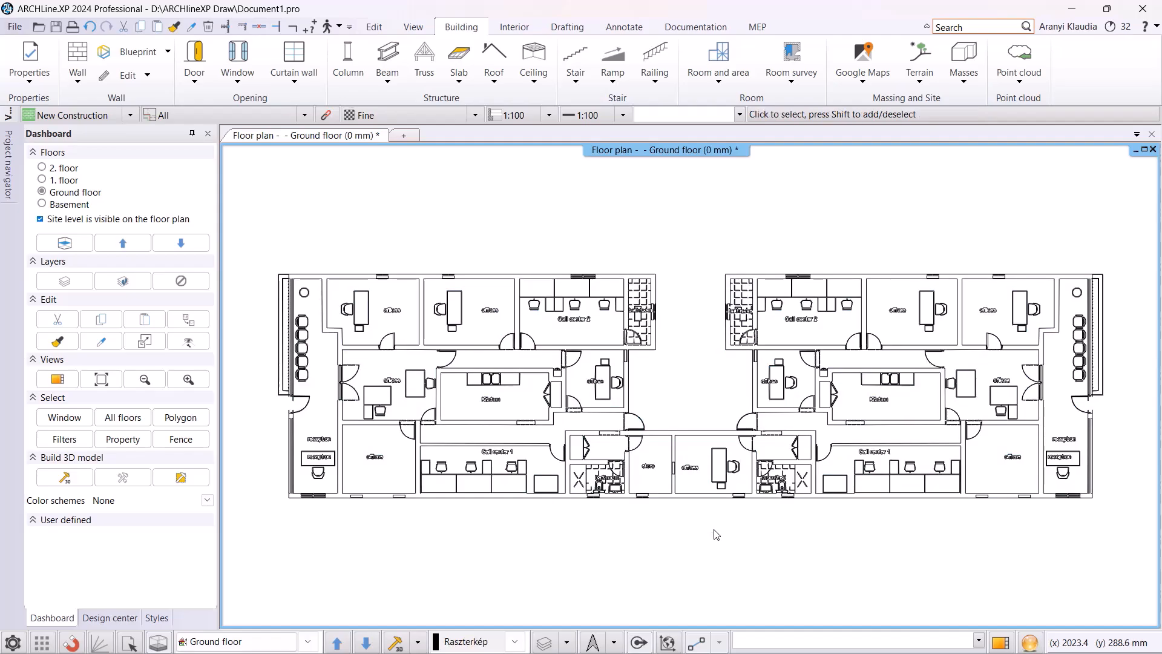
Scale the vectorized floor plan to real-life distance, setting the width of the office door opening near the kitchen to 900 mm.
left_click(168, 53)
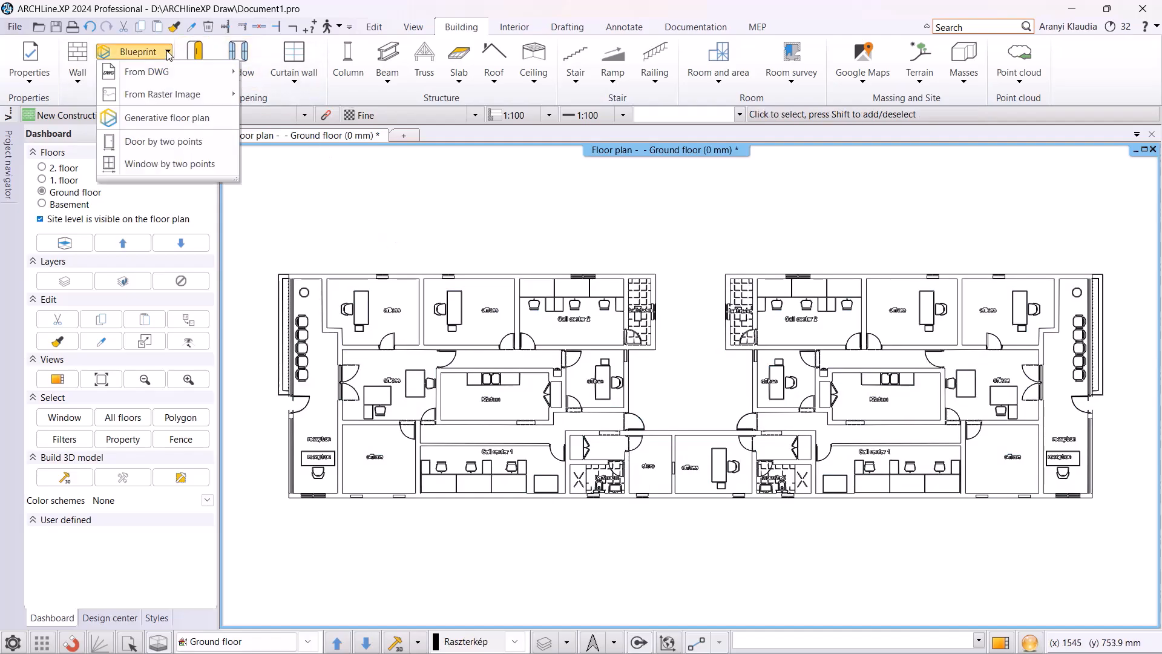
mouse_move(176, 95)
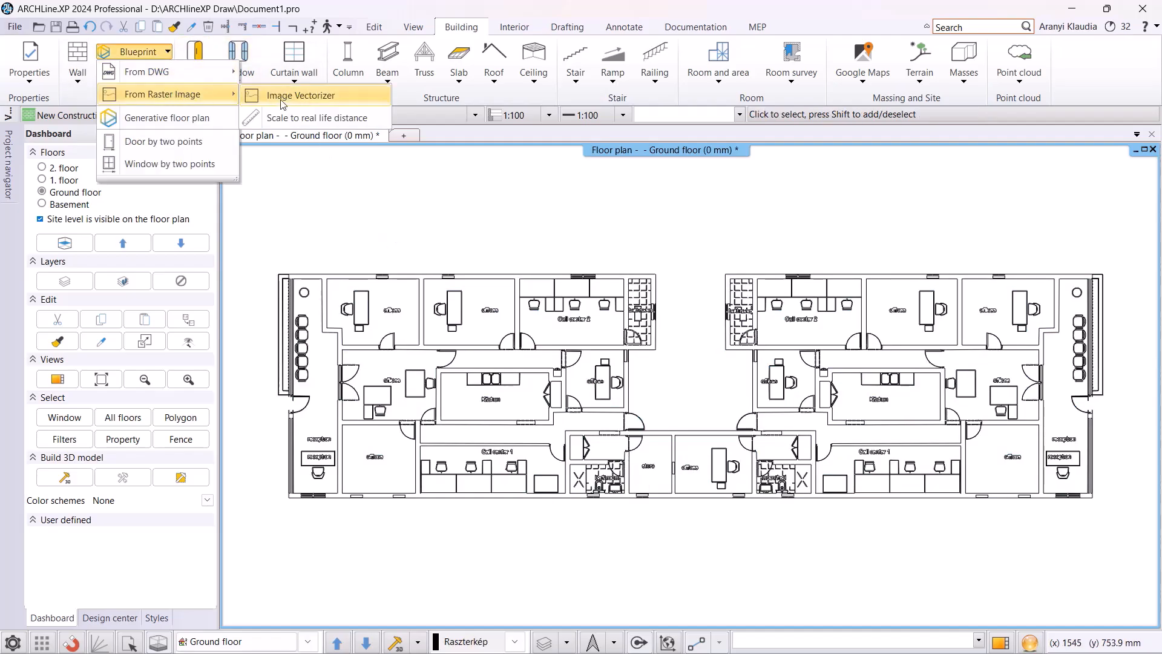
left_click(308, 120)
scroll(573, 394, "up", 1)
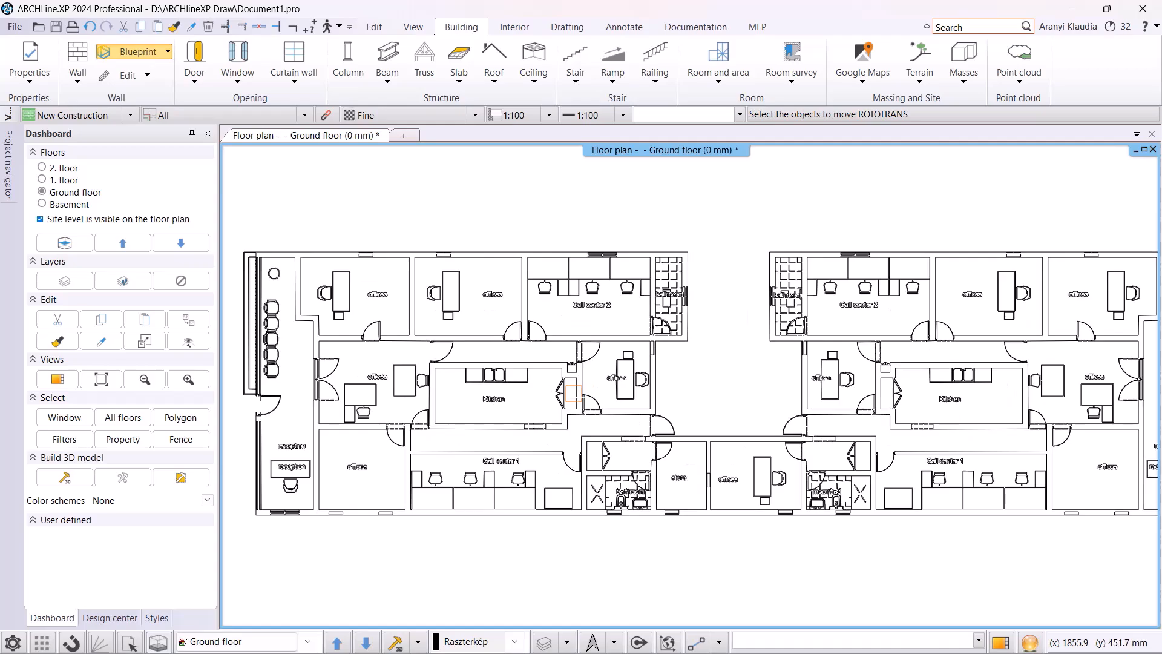
left_click(582, 415)
scroll(599, 413, "up", 1)
scroll(602, 411, "up", 2)
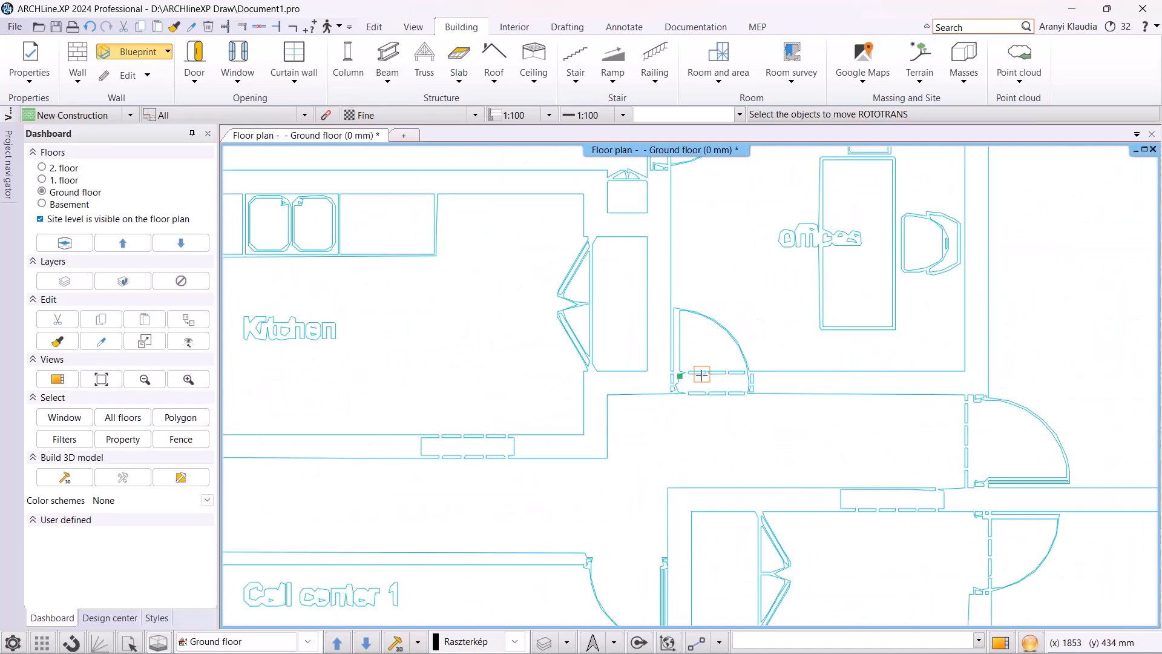
key("Return")
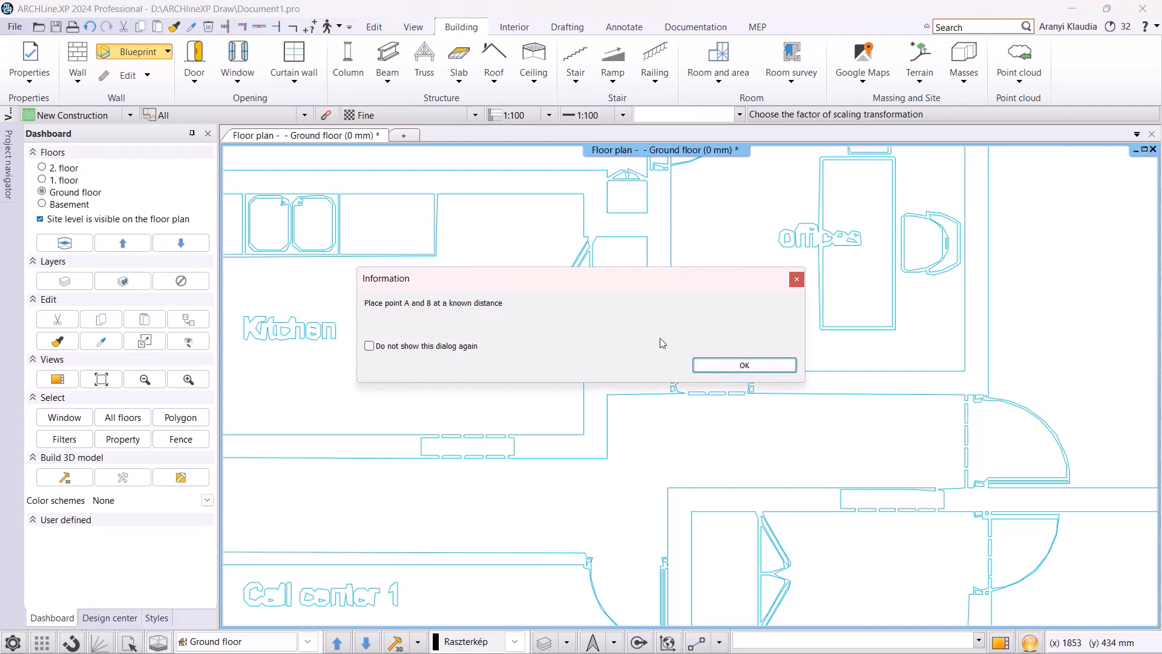
left_click(734, 367)
scroll(737, 371, "up", 3)
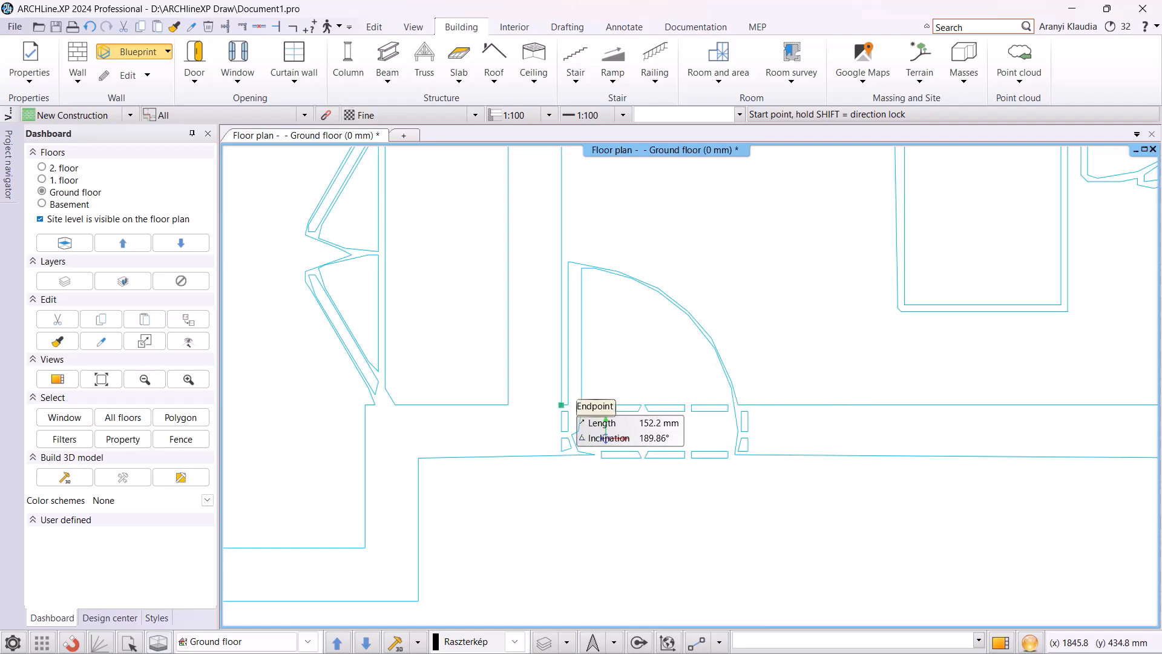
left_click(563, 405)
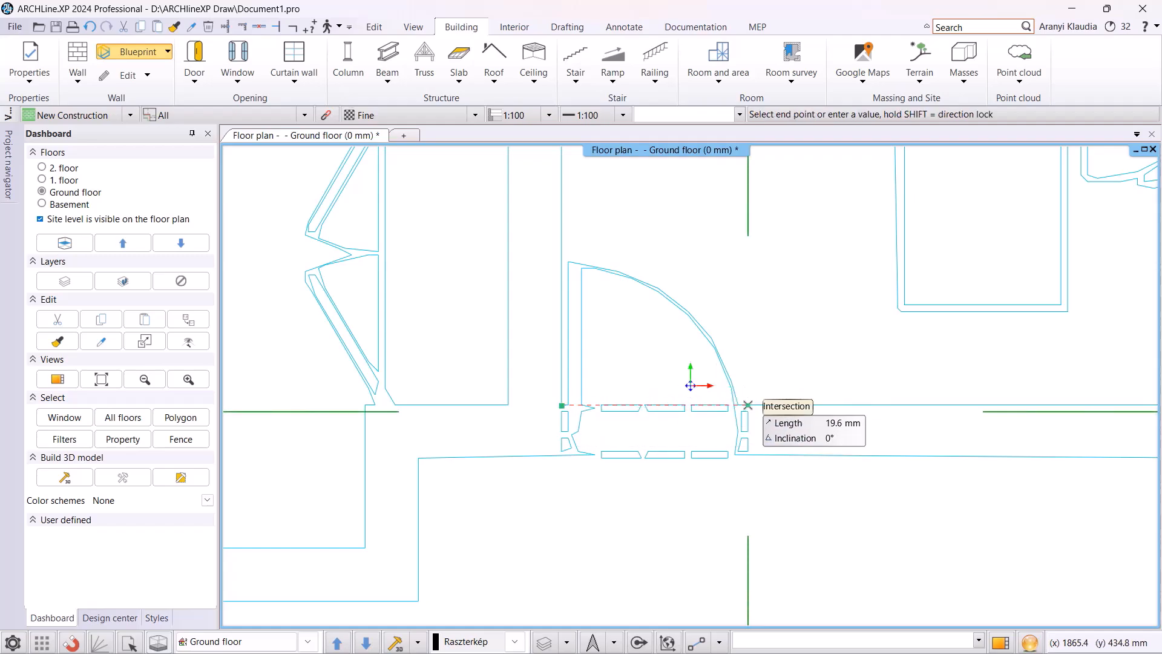
left_click(748, 405)
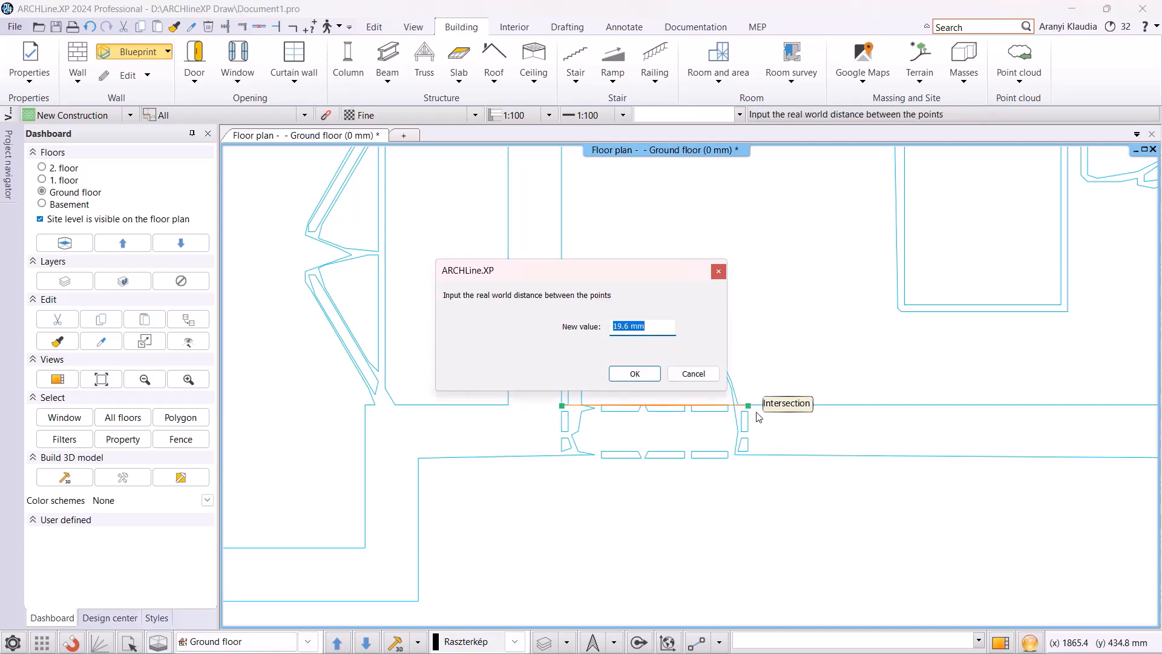
type("900")
key("Return")
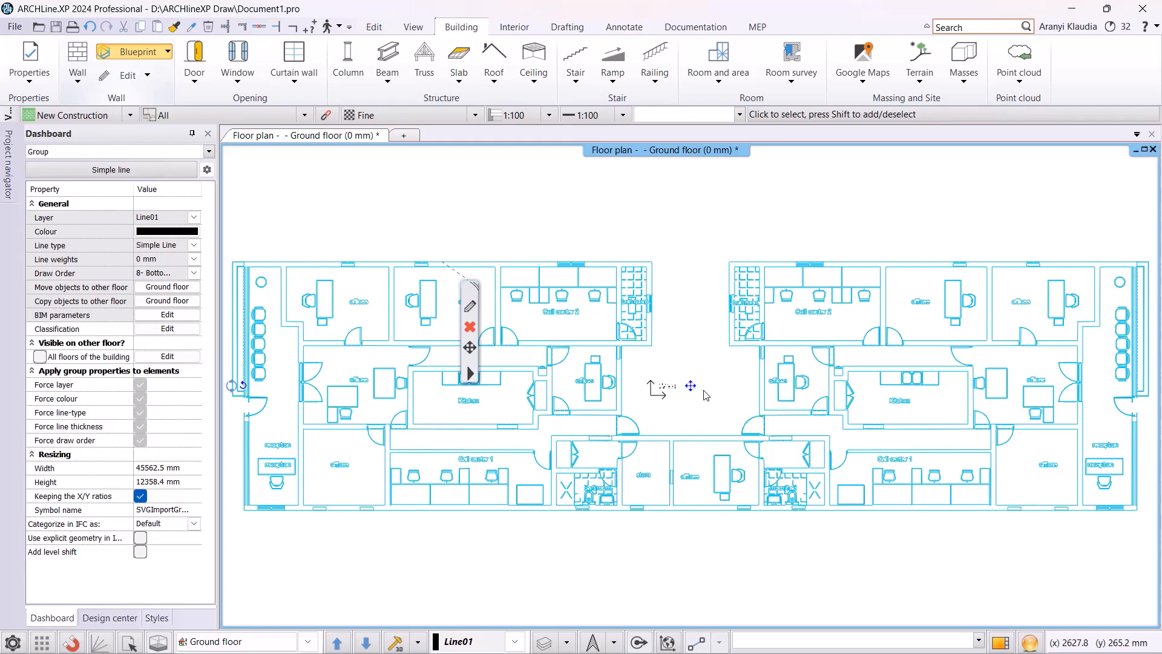
key("Escape")
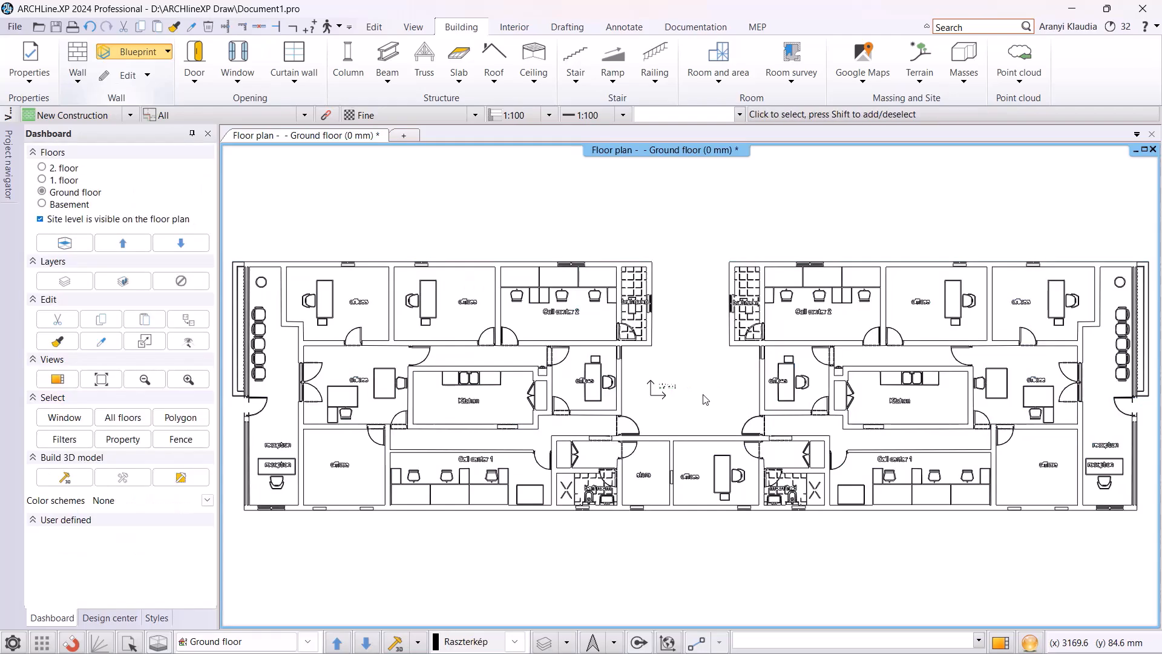
Measure the width of the scaled office door opening near the kitchen between its two wall corners.
left_click(310, 28)
scroll(574, 320, "up", 8)
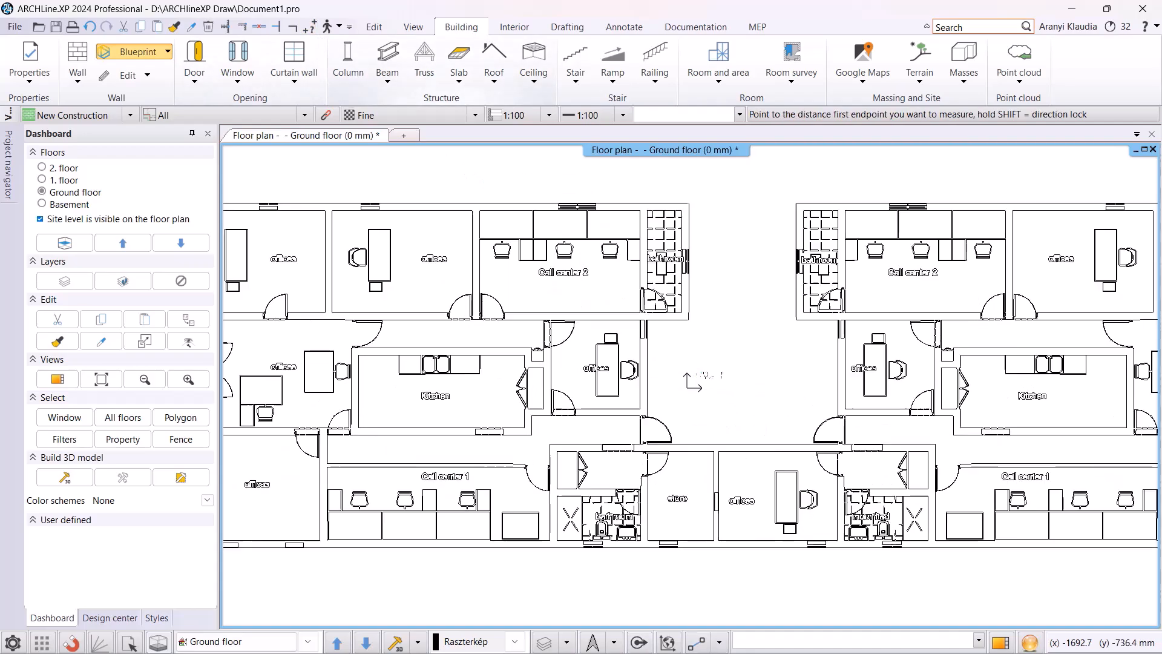
left_click(629, 363)
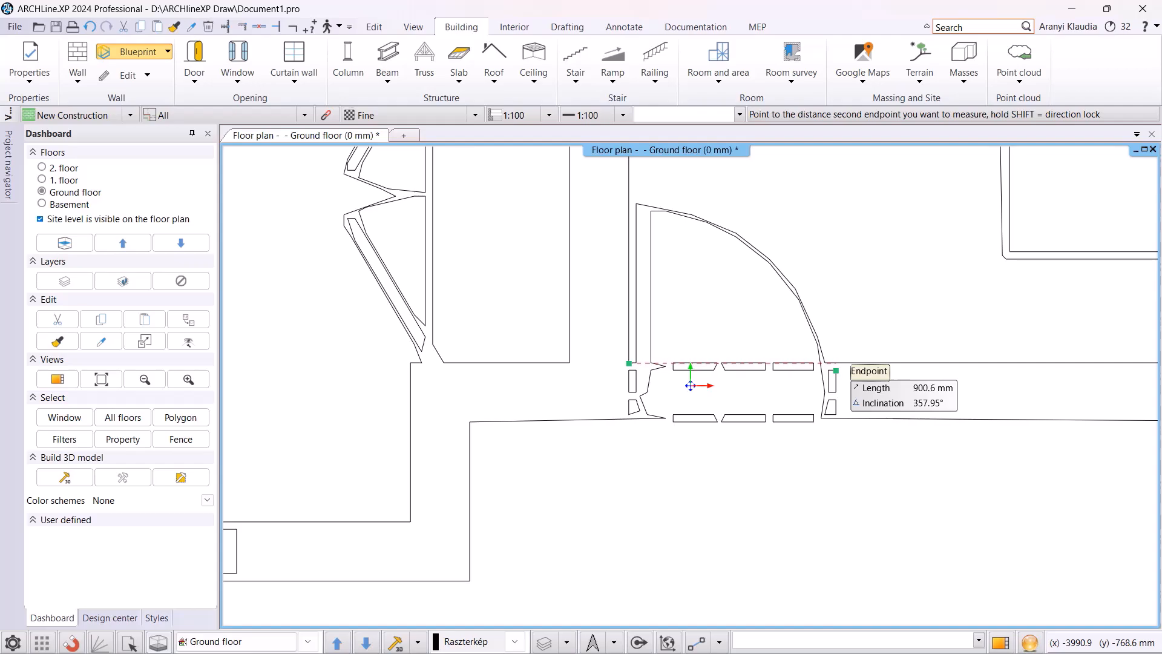
left_click(836, 363)
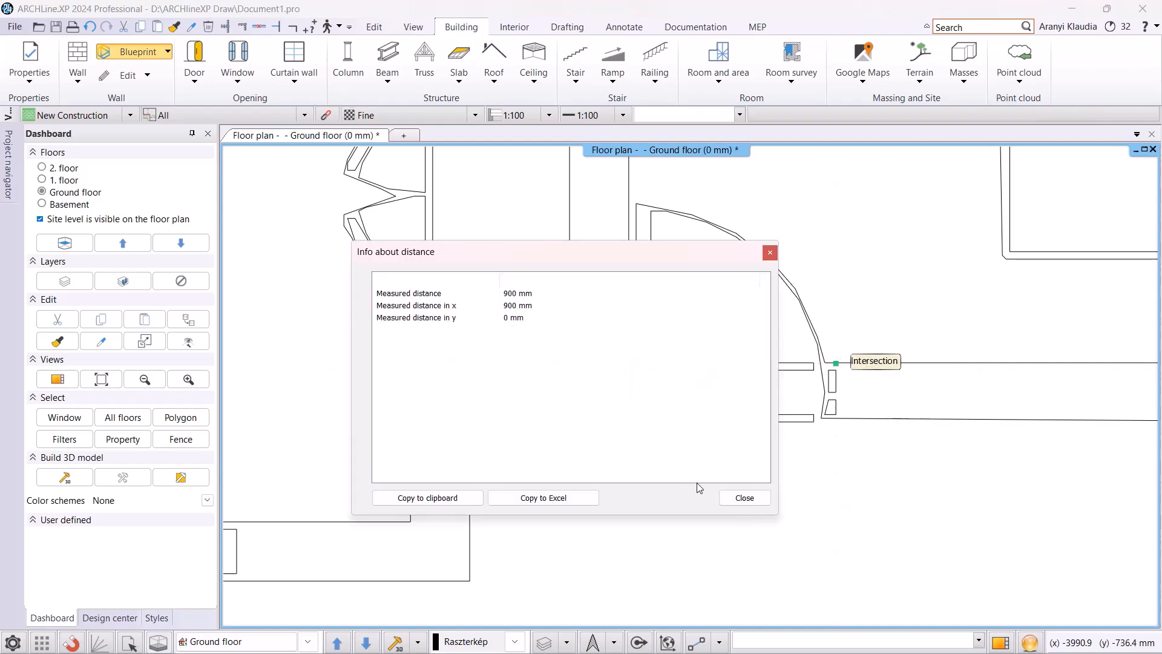
left_click(738, 497)
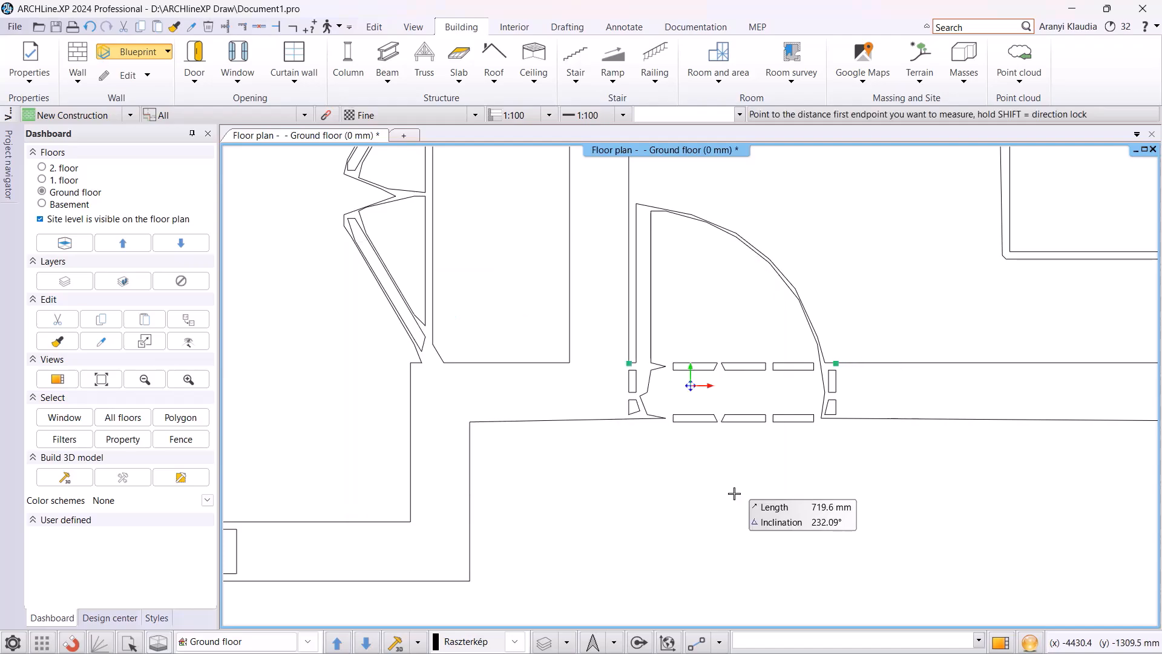
key("Escape")
Generate the 3D walls, doors and windows from the vectorized drawing with Generative floor plan, keeping the default wall limits and element heights.
middle_click(703, 508)
middle_click(703, 507)
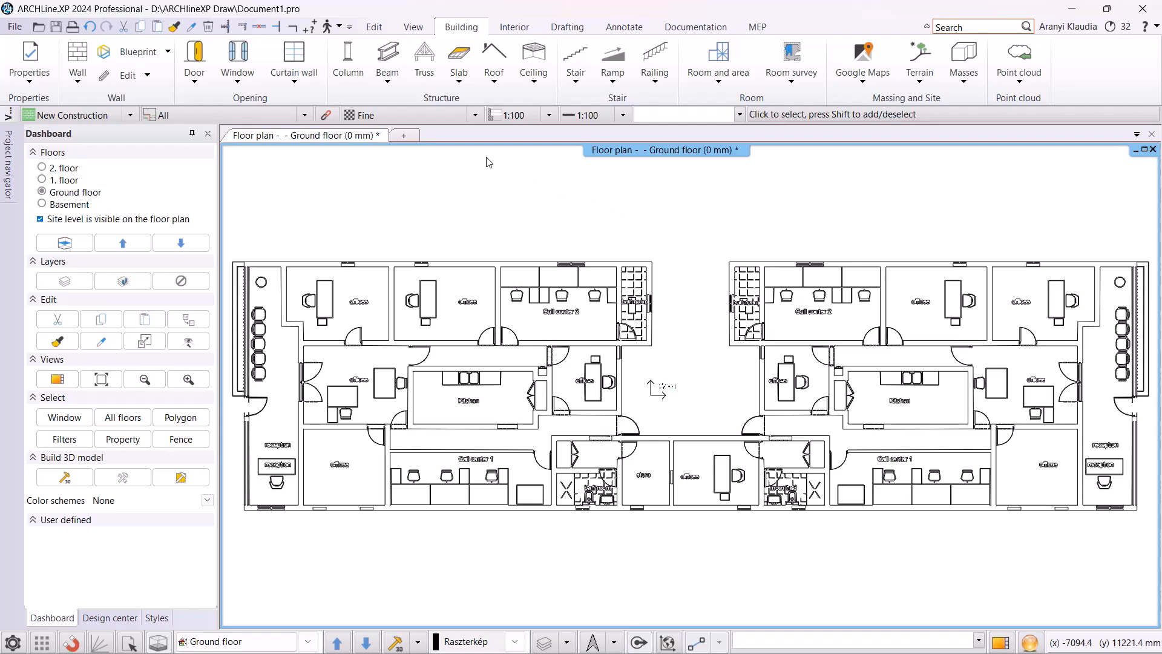
left_click(168, 52)
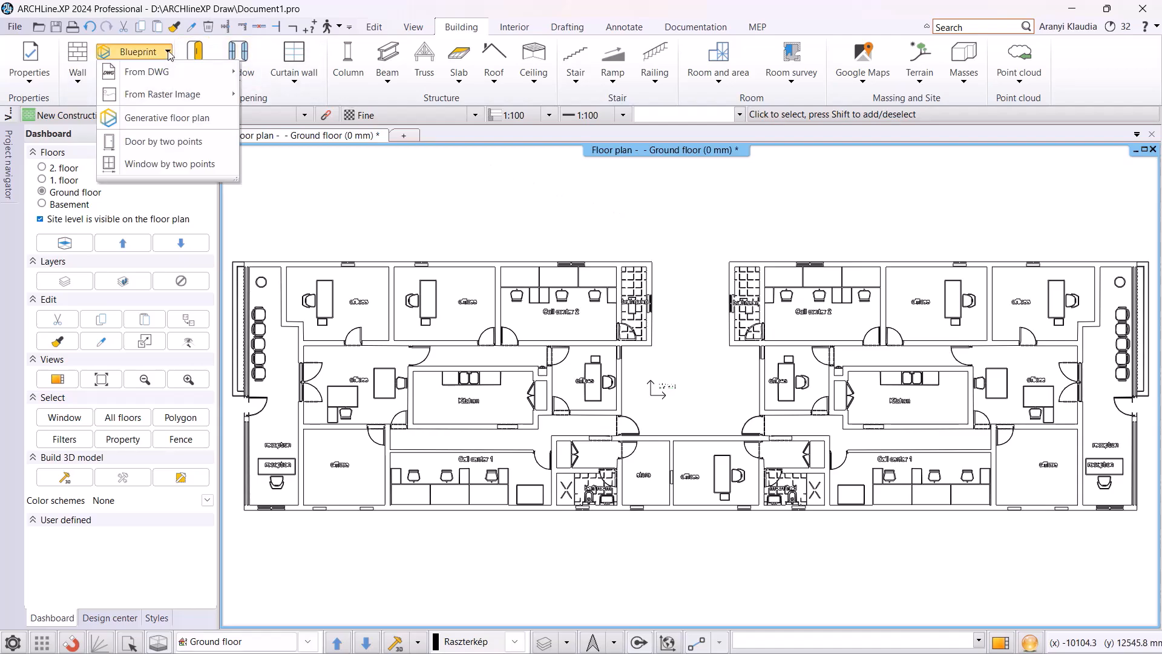
left_click(187, 119)
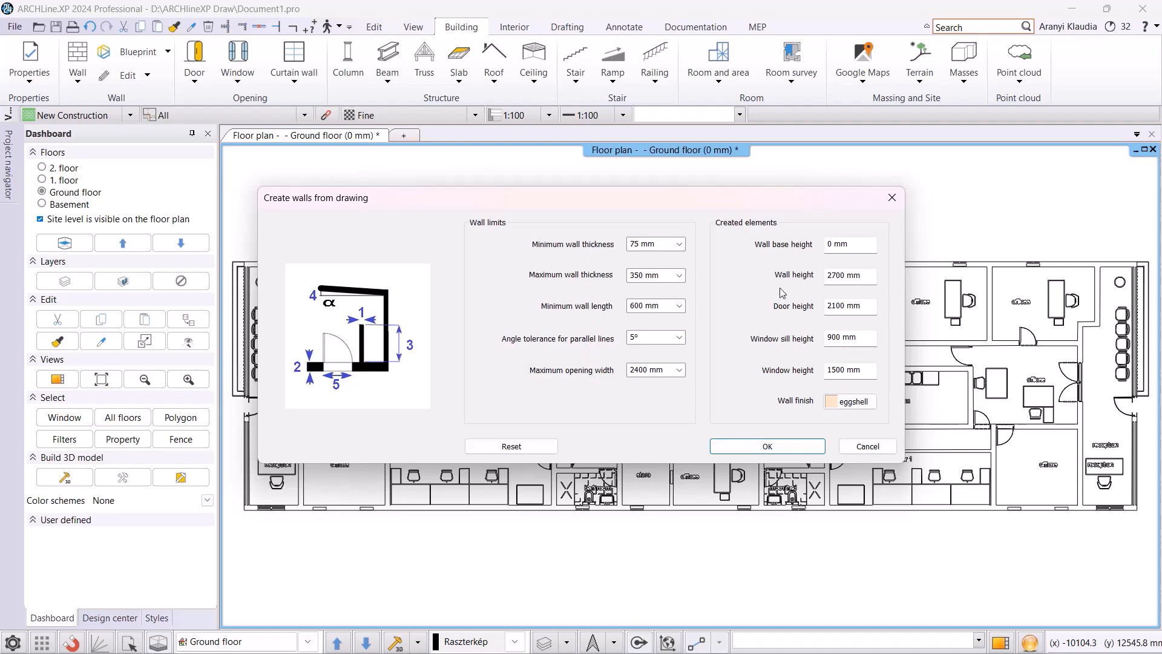
left_click(762, 447)
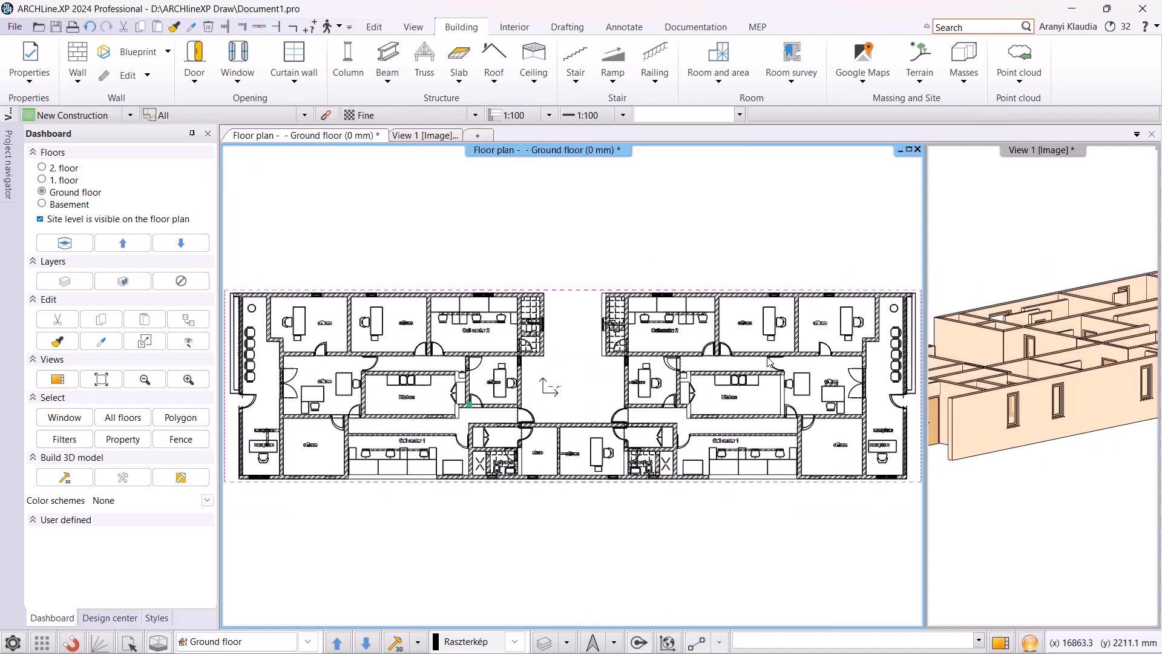
Add an L-shaped wall matching the existing one beside the kitchen cupboard, from the upper kitchen wall's end across to the office wall.
left_click(423, 135)
middle_click_drag(751, 379, 628, 397)
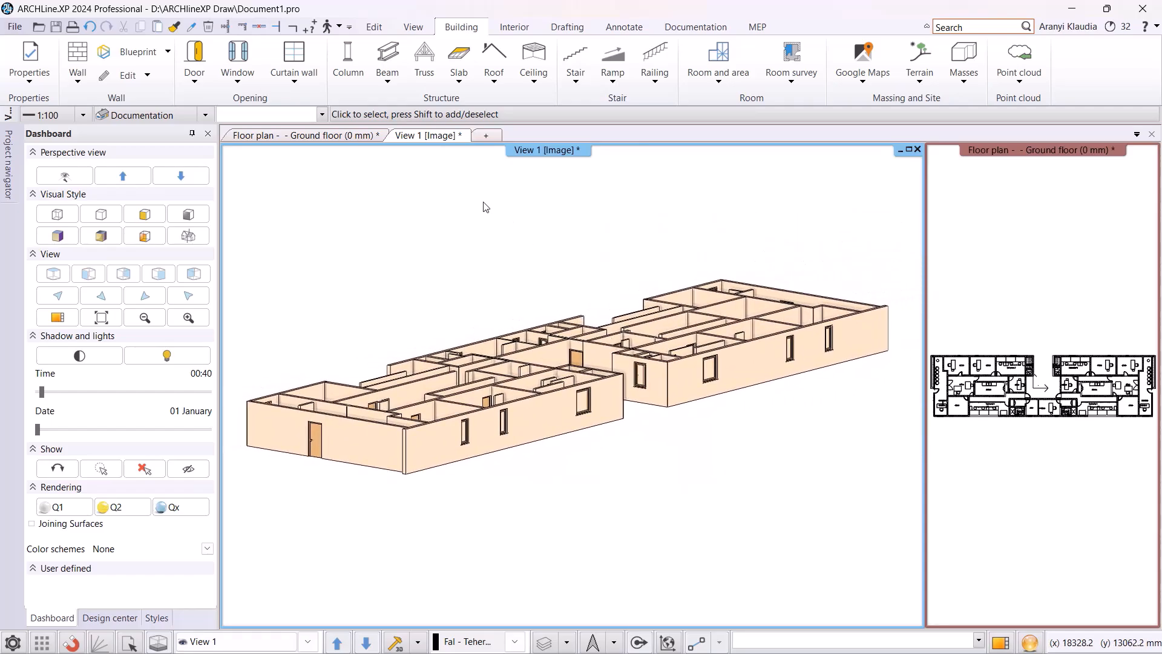
left_click(369, 136)
scroll(690, 364, "up", 5)
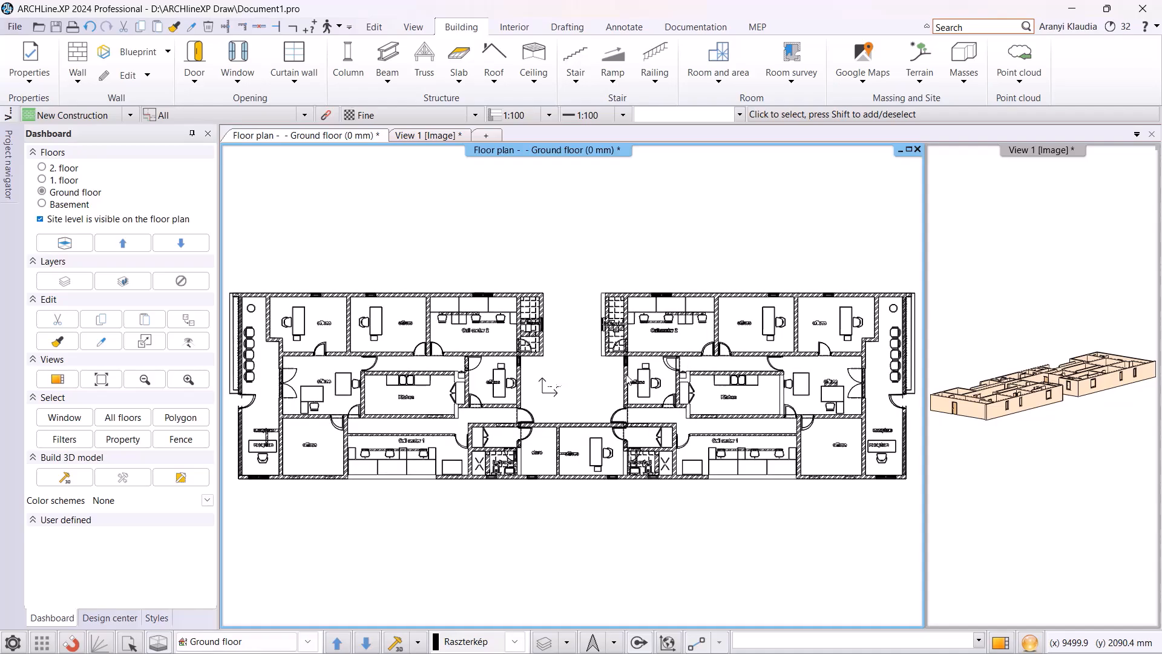
left_click(634, 383)
right_click(590, 371)
left_click(629, 121)
scroll(573, 379, "up", 5)
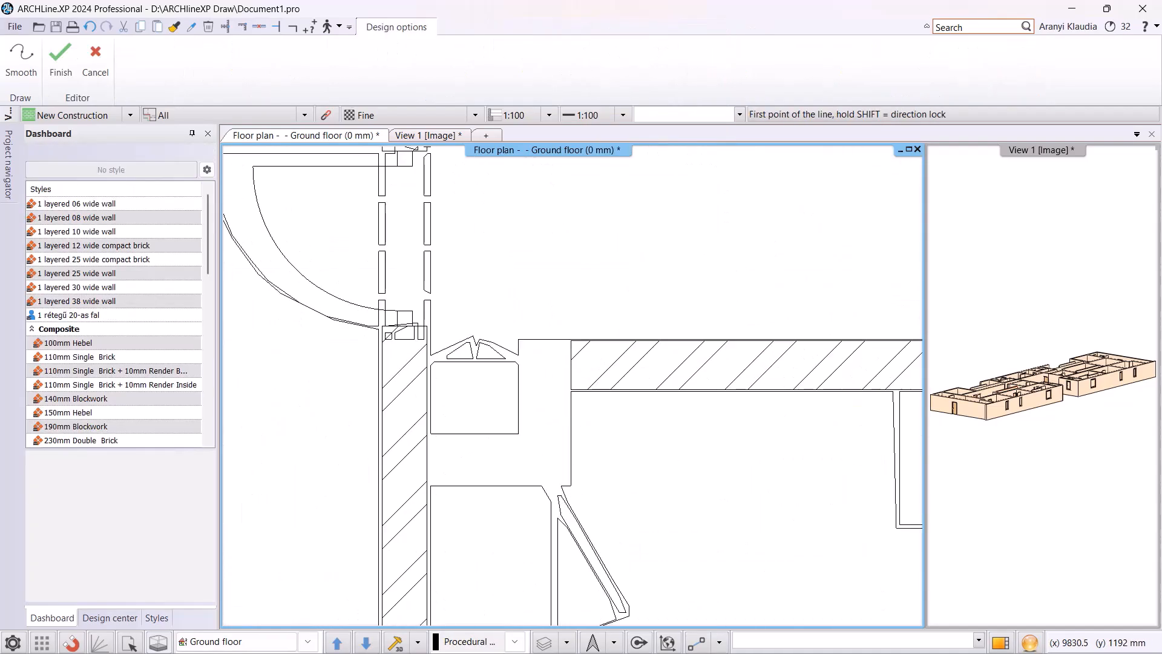
left_click(573, 379)
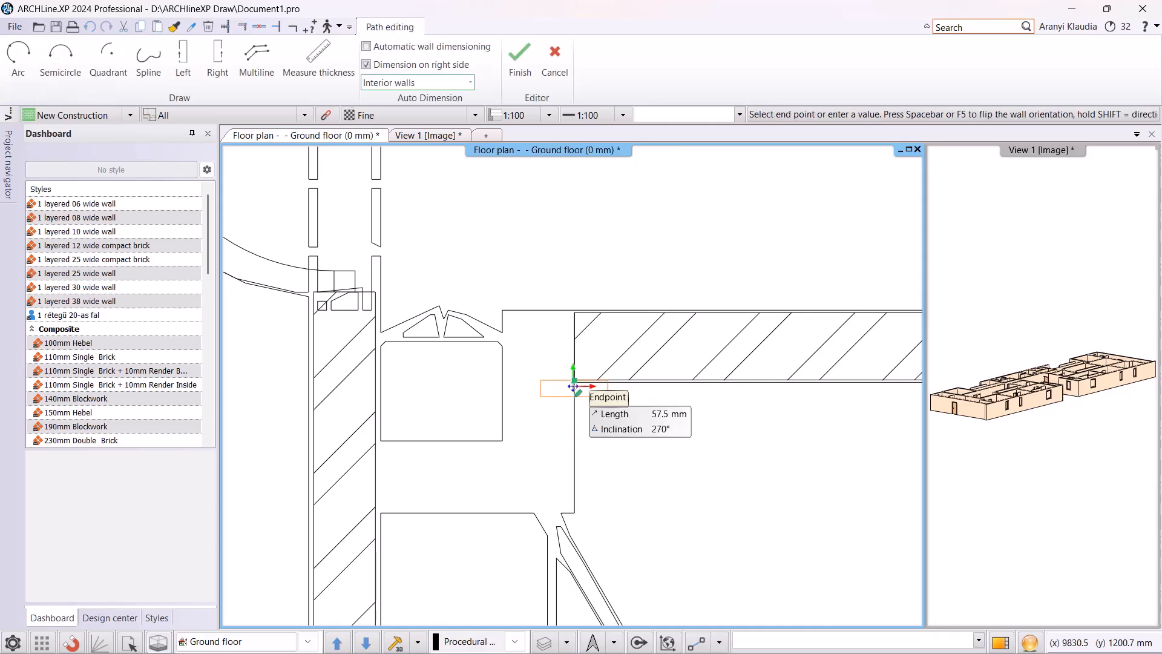
key("space")
left_click(574, 513)
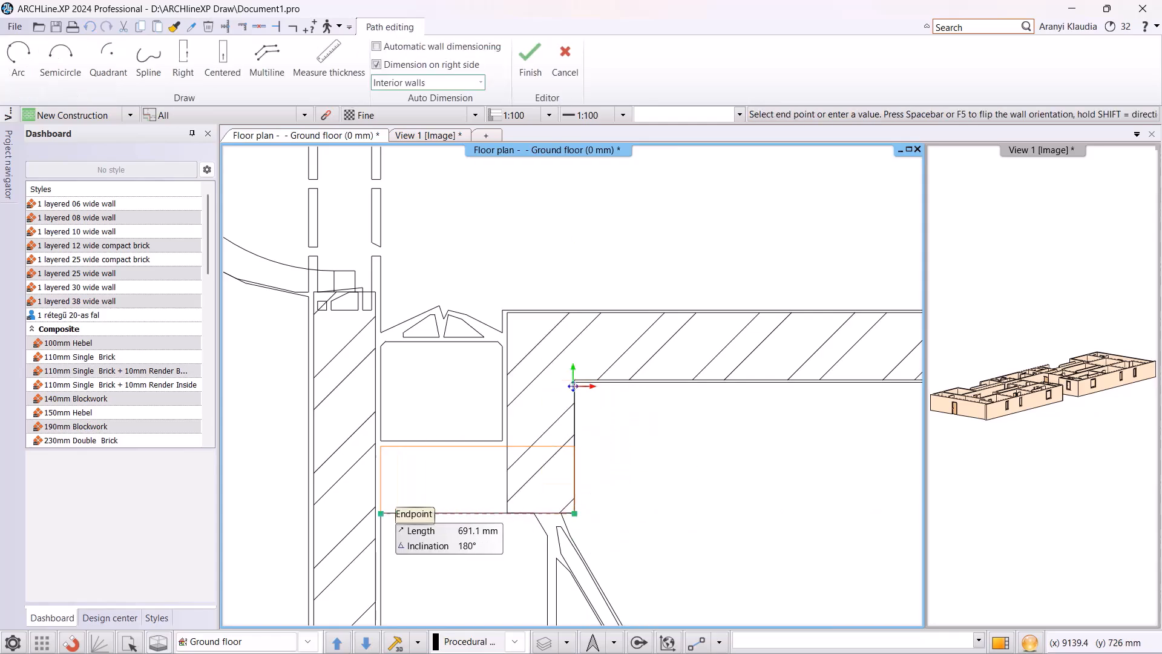
left_click(375, 513)
key("Return")
Draw a vertical wall from the office wall's end below the cupboard down to the level of the kitchen's lower wall.
scroll(573, 385, "down", 4)
scroll(585, 478, "down", 4)
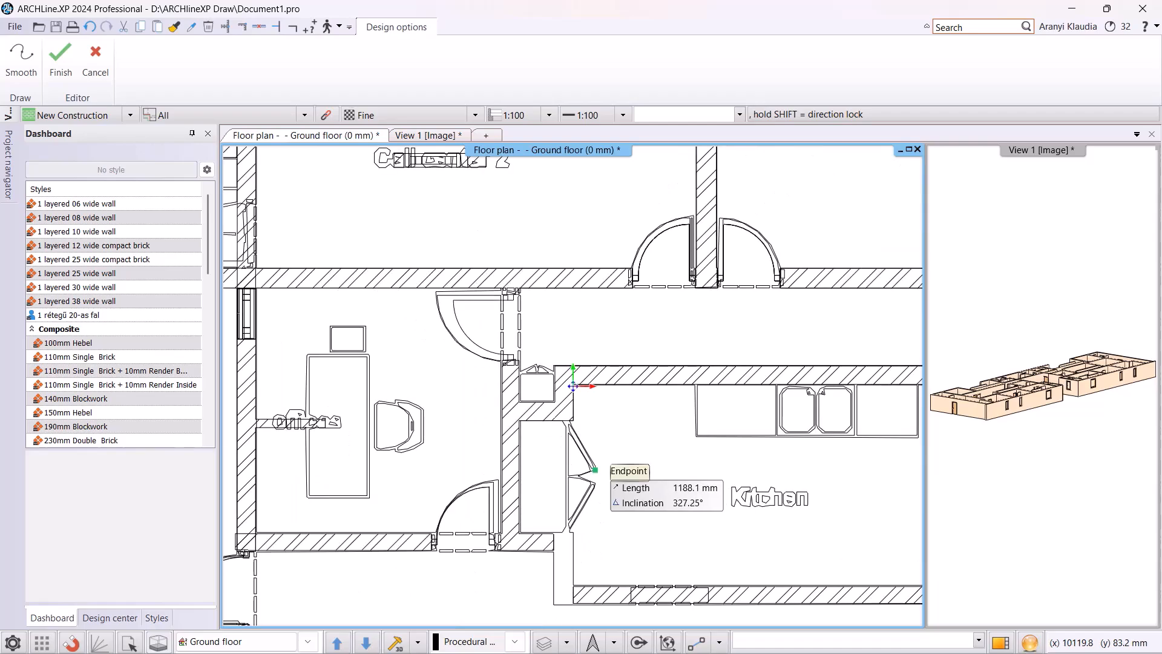
scroll(551, 460, "up", 4)
left_click(552, 423)
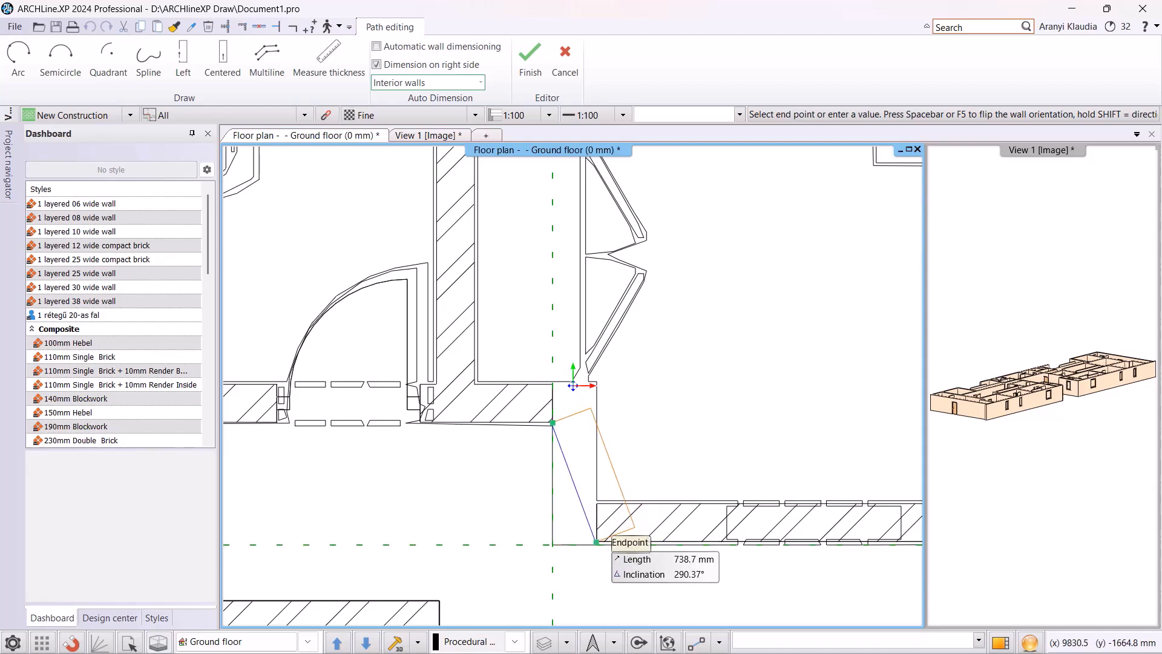
left_click(580, 539)
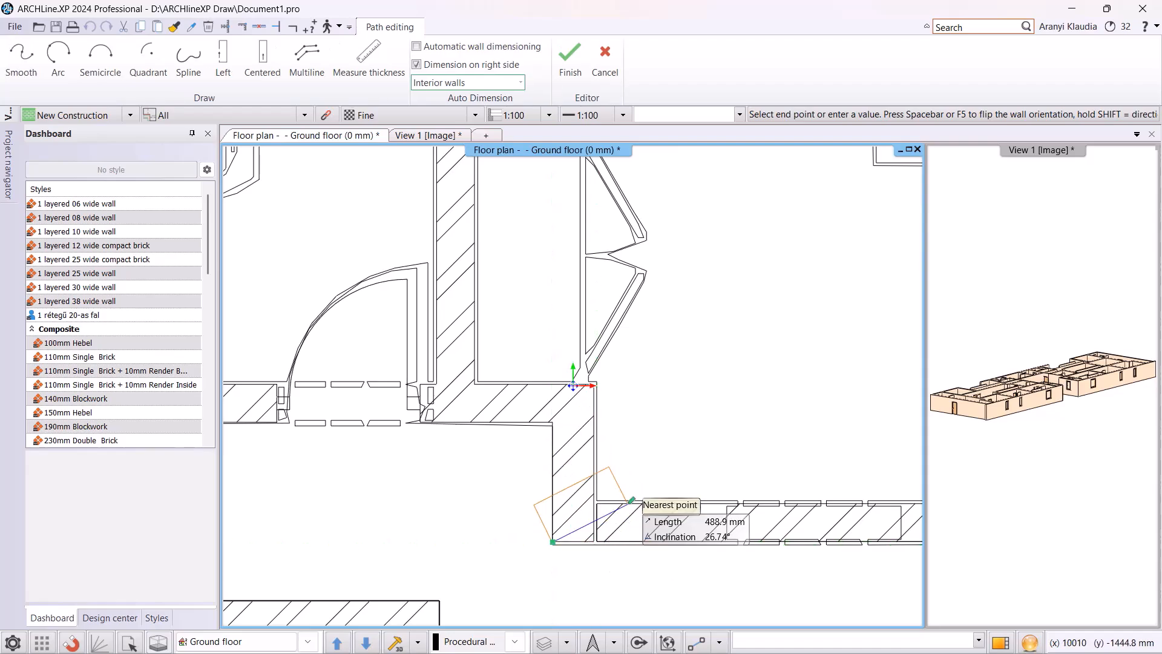
key("Escape")
Join the new vertical wall with the kitchen's lower wall into a clean corner.
left_click(241, 26)
left_click(594, 479)
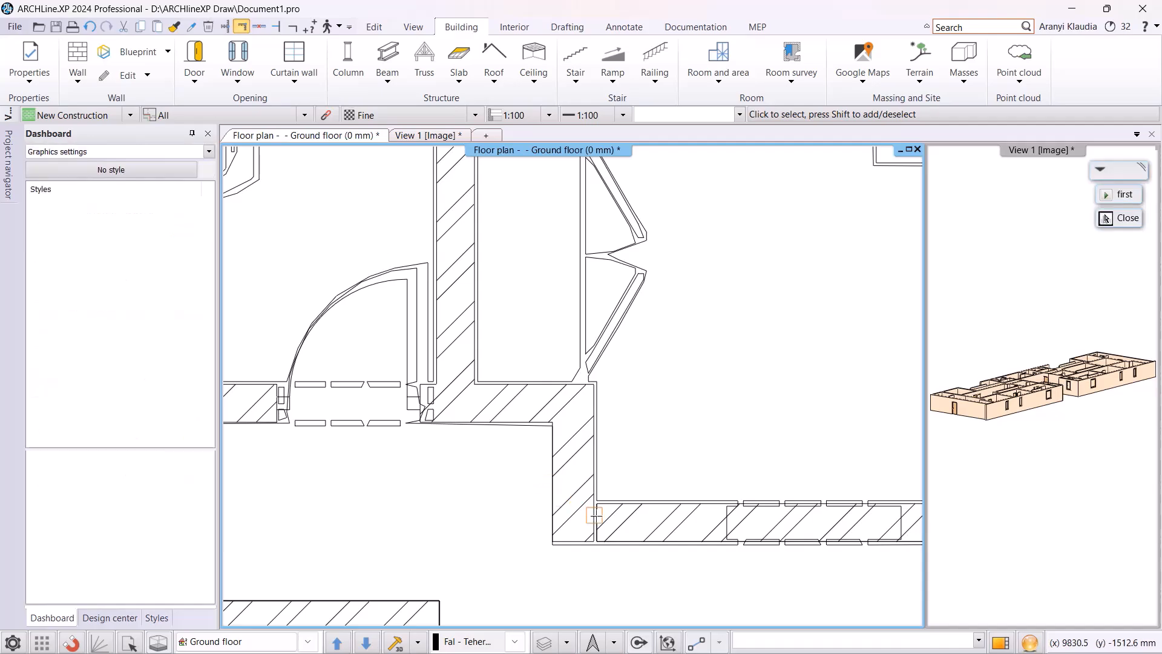
left_click(618, 522)
scroll(621, 435, "down", 1)
key("Escape")
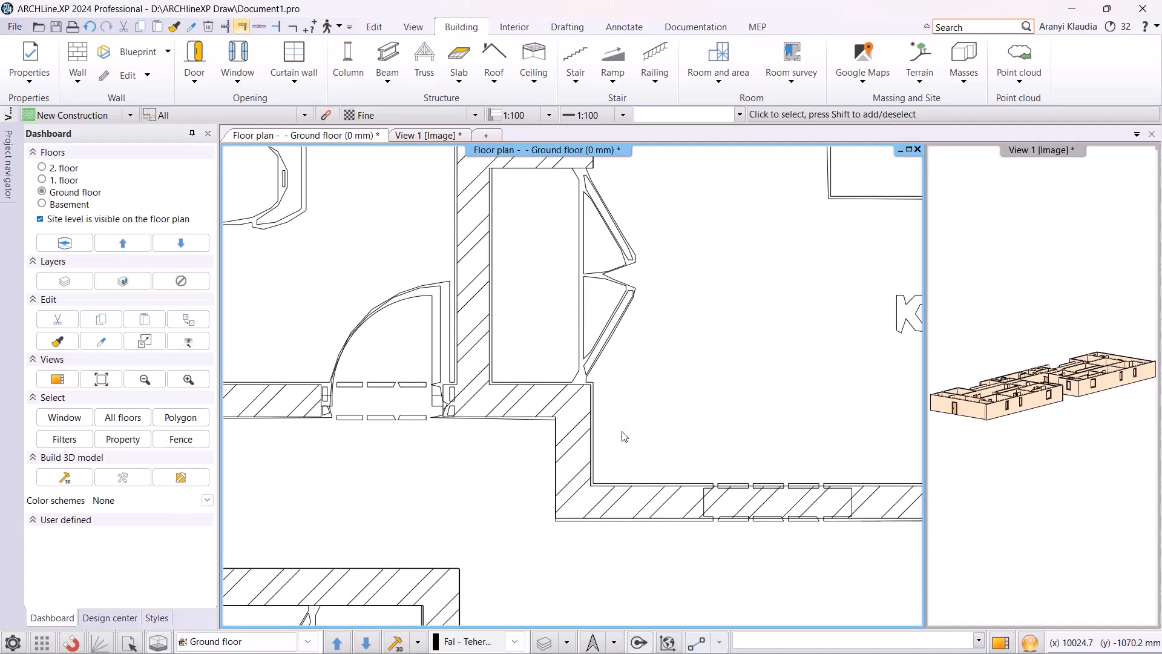
middle_click(622, 432)
middle_click(622, 432)
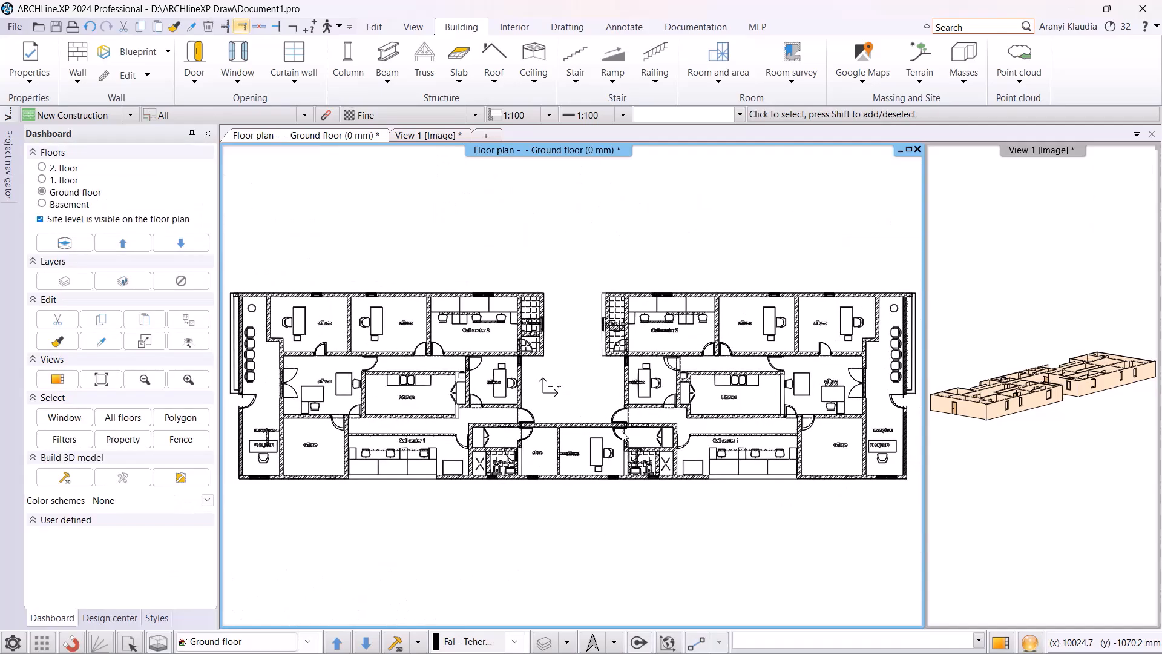
Discard the current project without saving and create a new project.
left_click(13, 27)
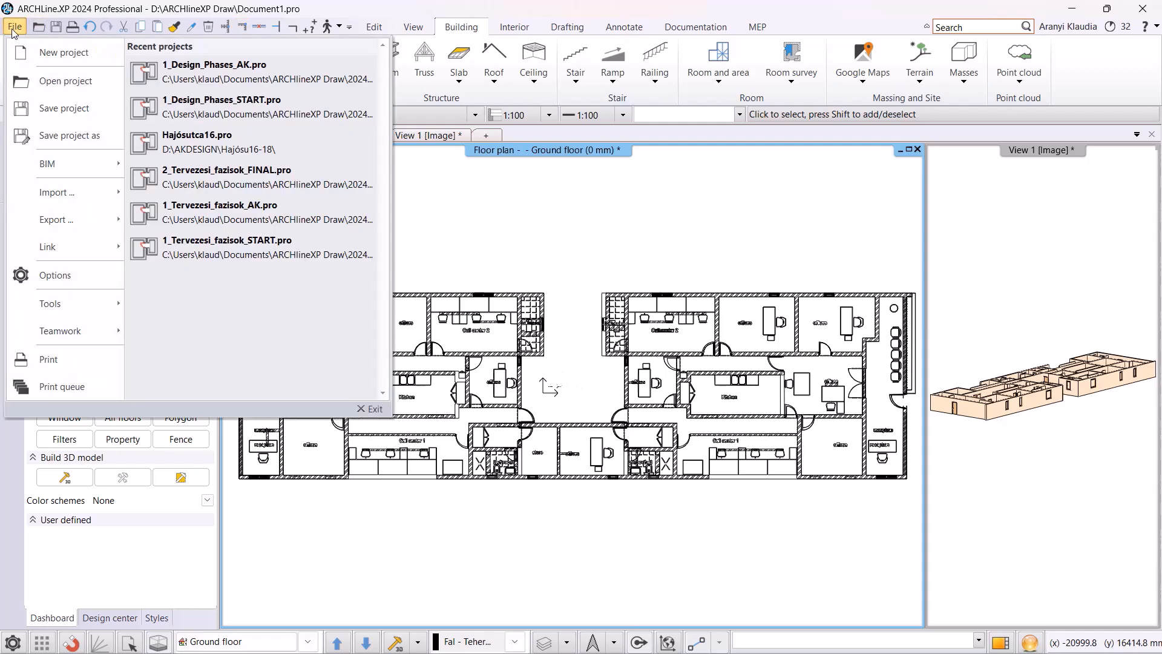
left_click(61, 53)
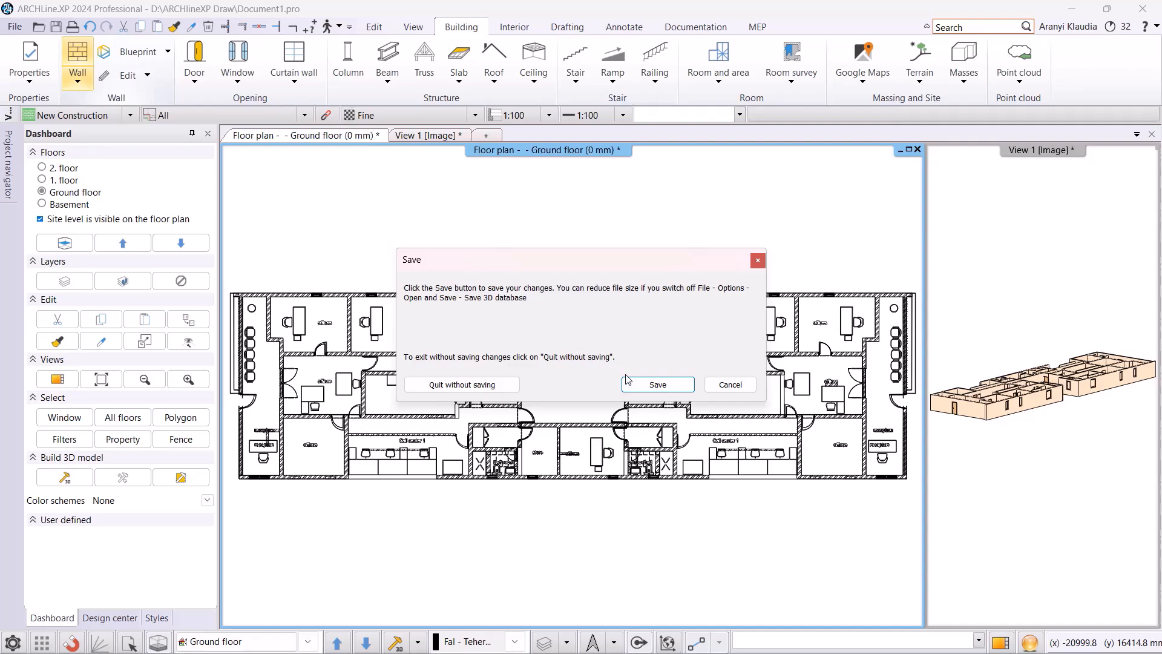
left_click(503, 386)
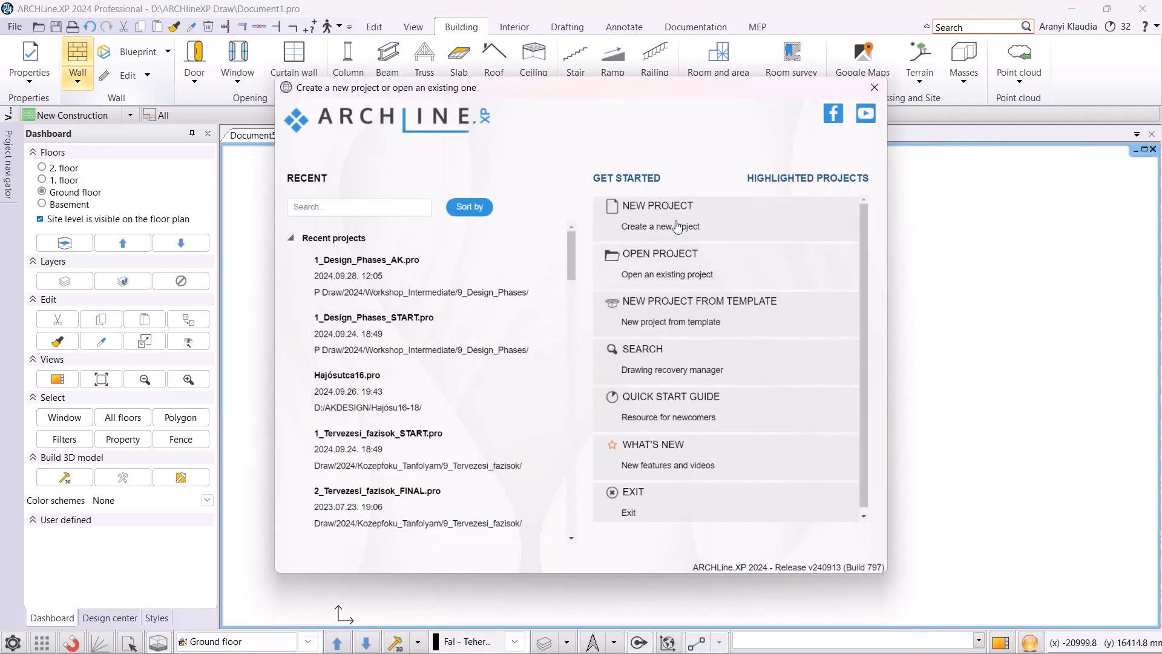
left_click(677, 211)
Import the raster image Beetroot_Bar_floorplan and insert it on the ground floor plan with the default image settings.
left_click(15, 26)
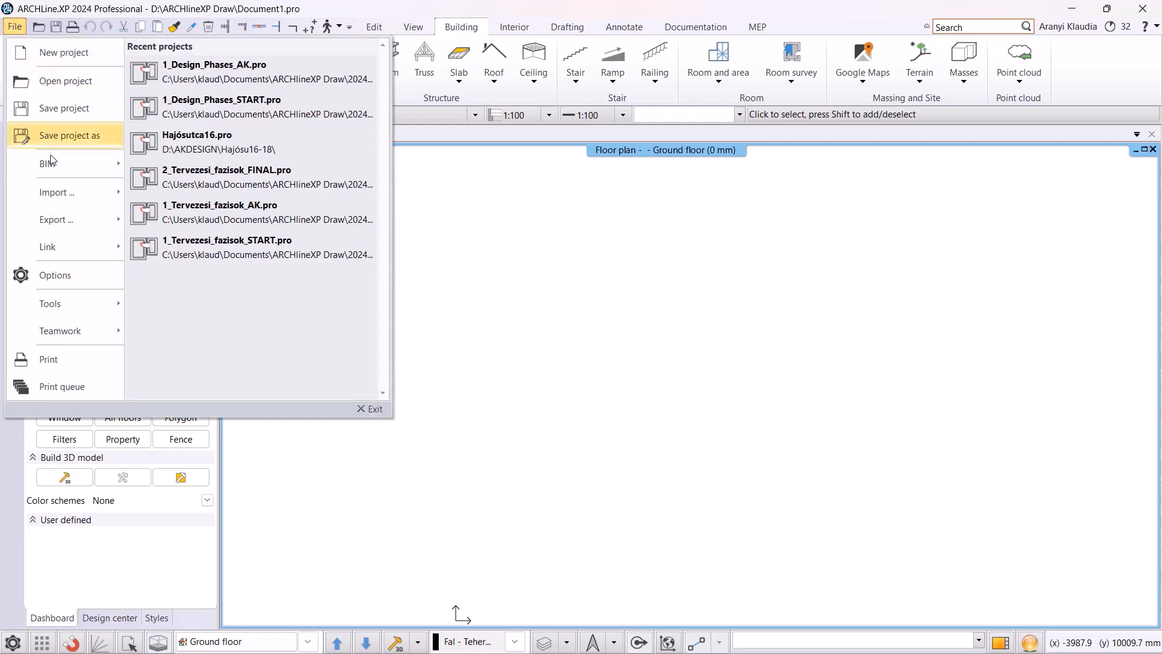
mouse_move(66, 194)
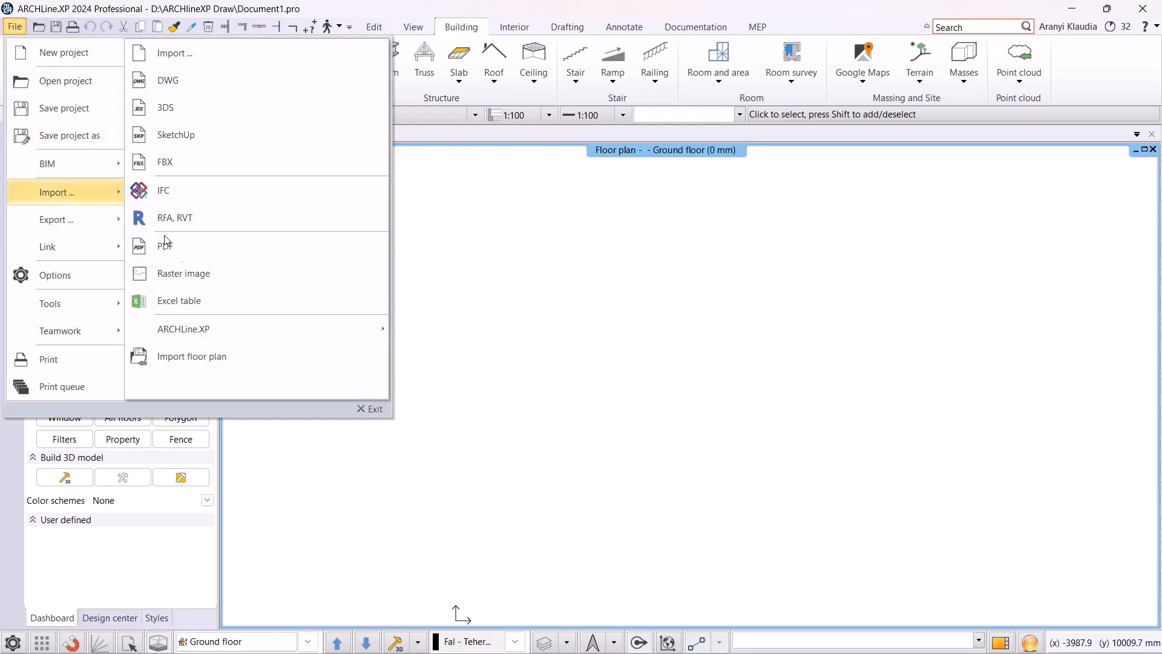
left_click(194, 276)
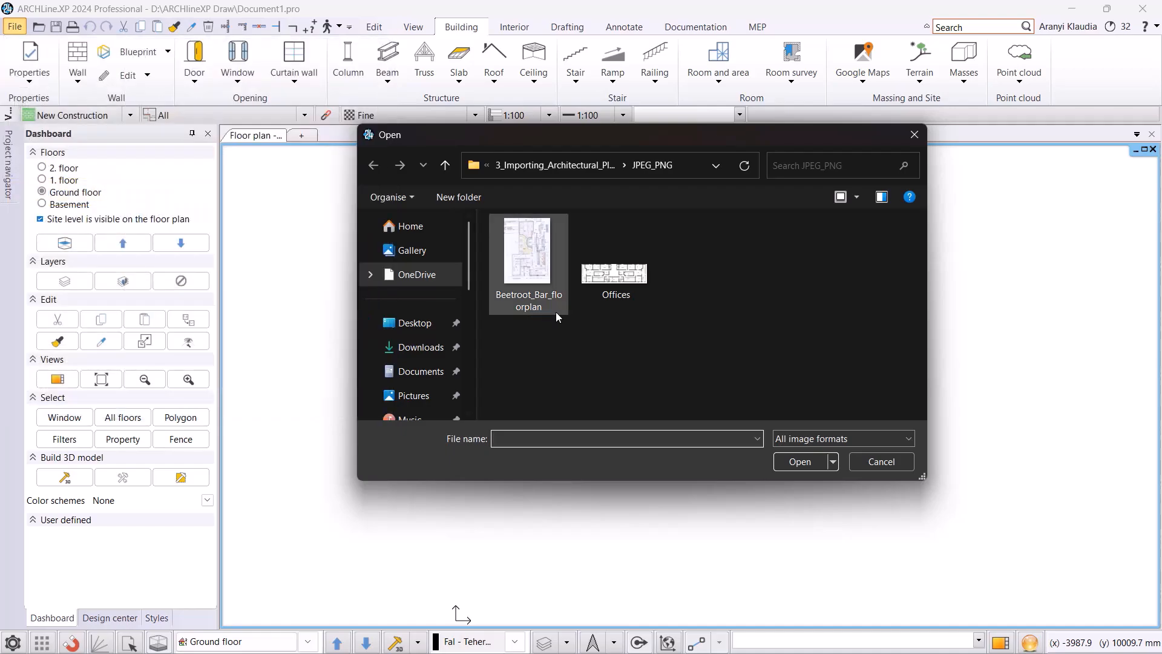
left_click(556, 312)
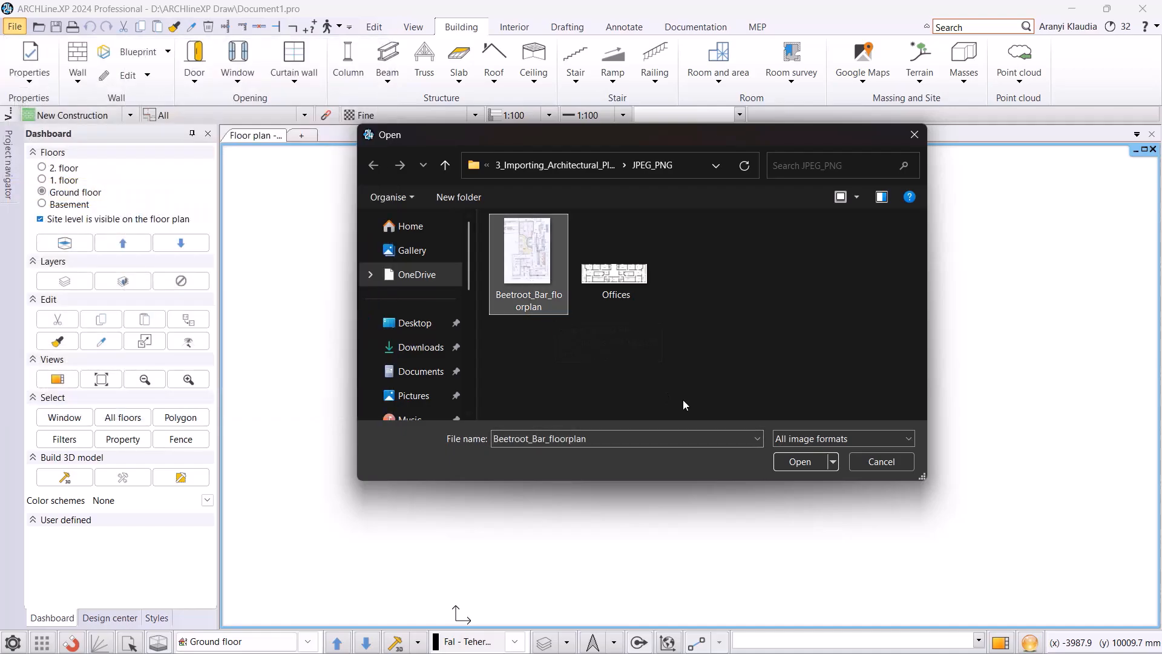
left_click(793, 461)
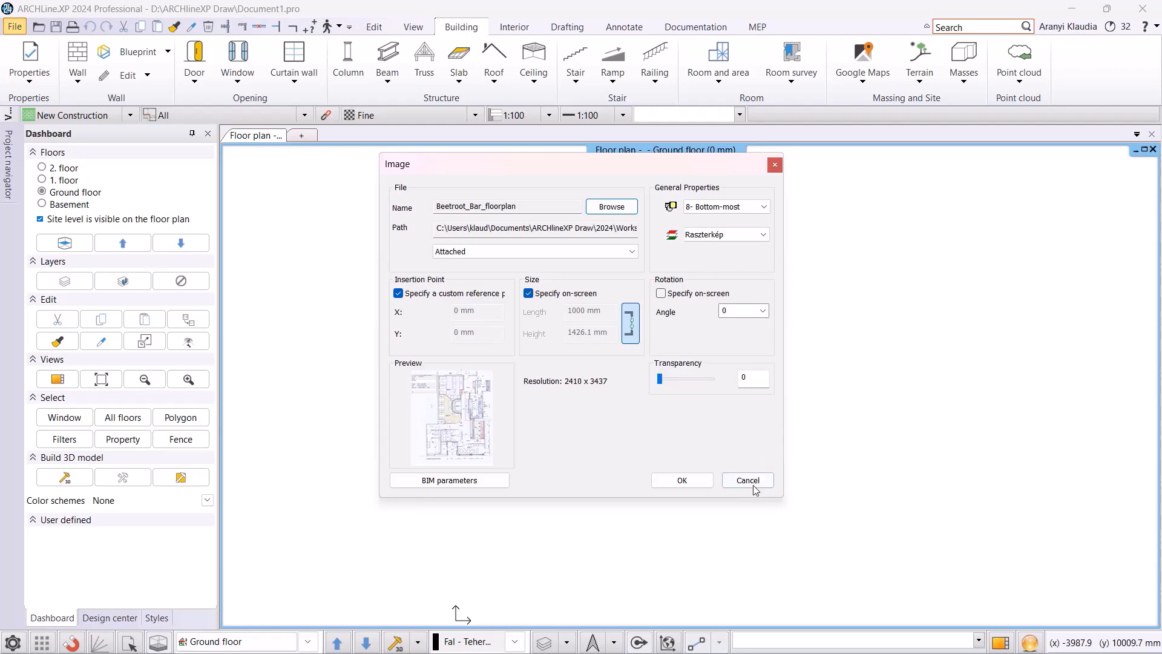
left_click(682, 480)
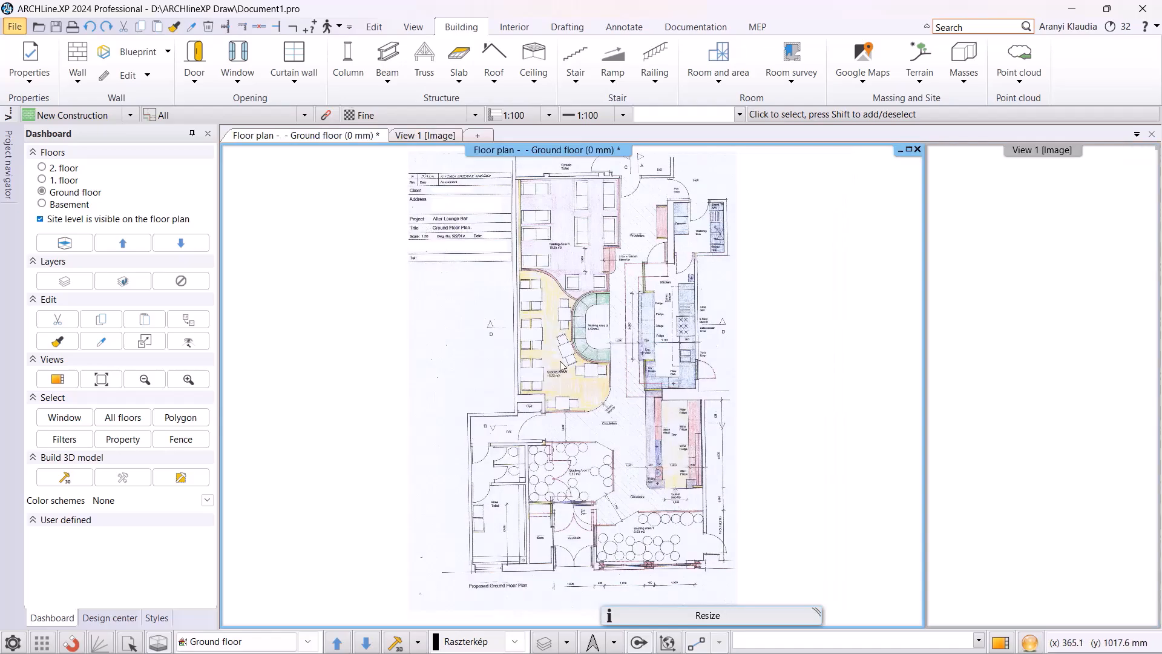
Calibrate the bar floor plan image by setting the 4.000 dimension line beside the bar to a real-world distance of 4000 mm.
left_click(588, 398)
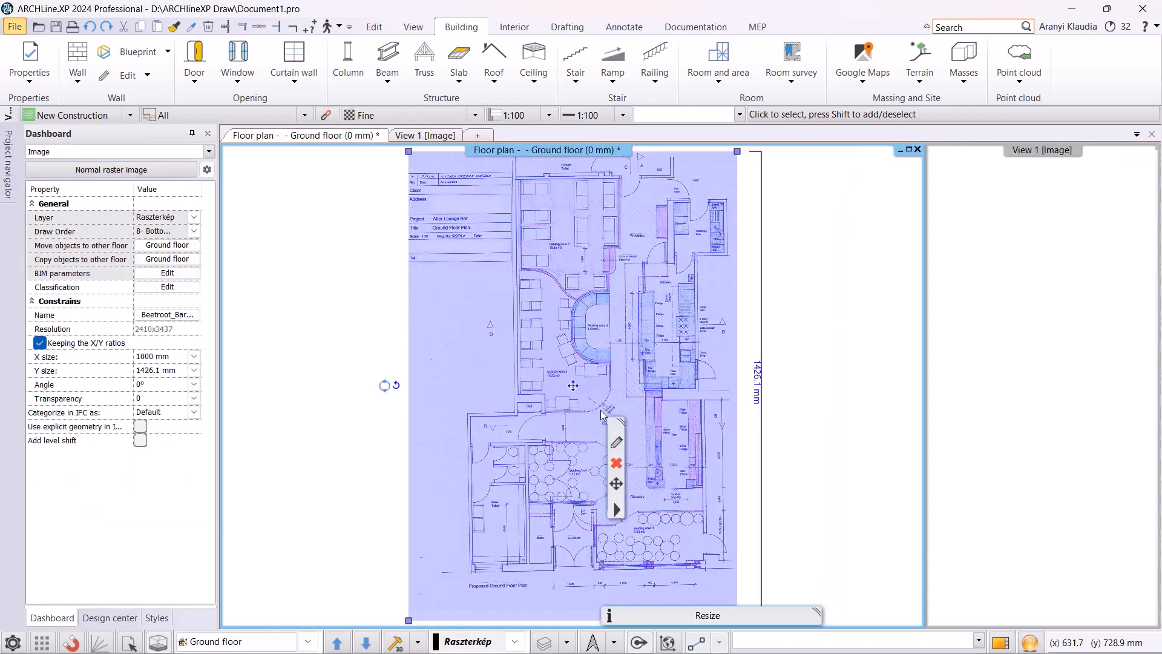
left_click(616, 511)
left_click(702, 324)
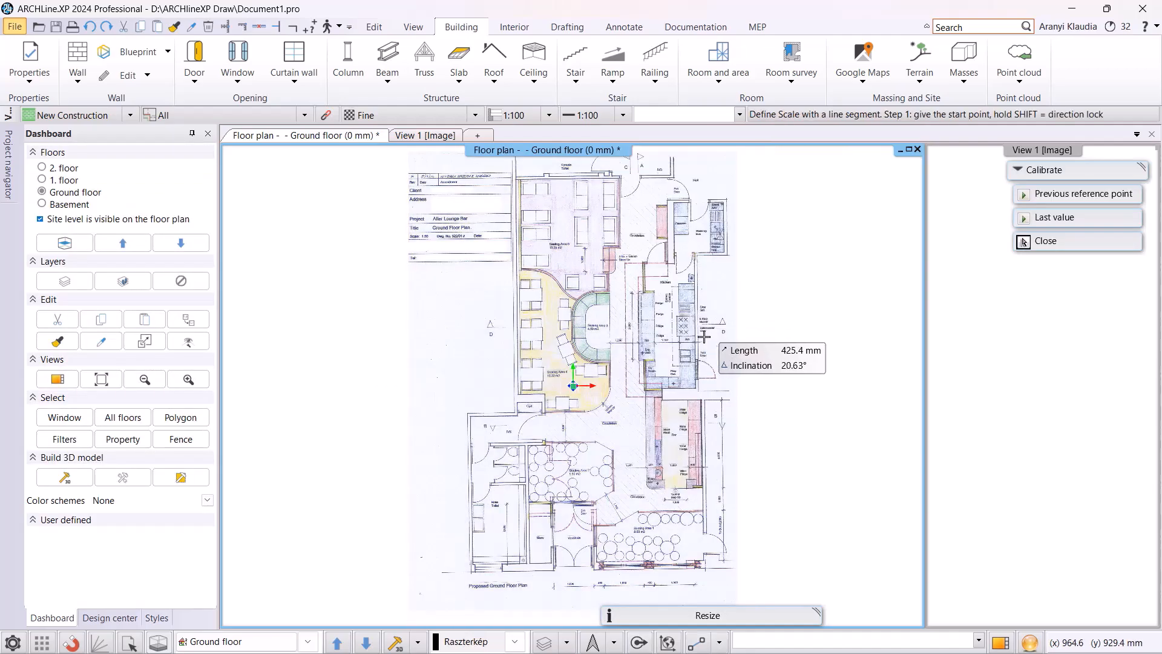
scroll(707, 376, "up", 5)
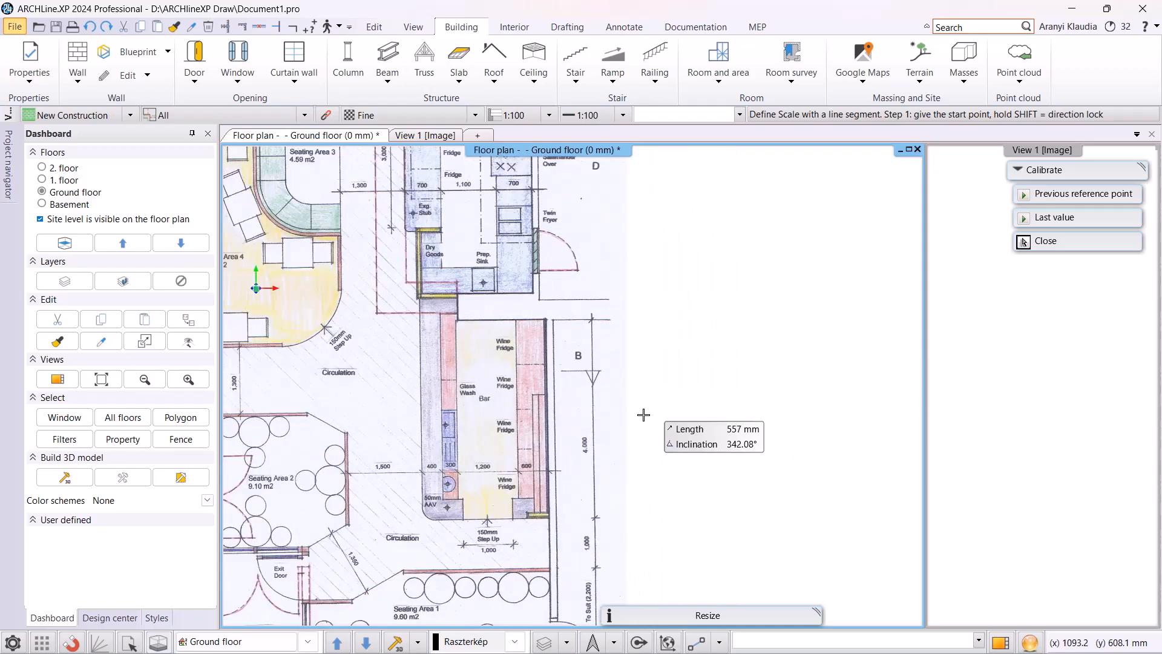
scroll(546, 329, "up", 2)
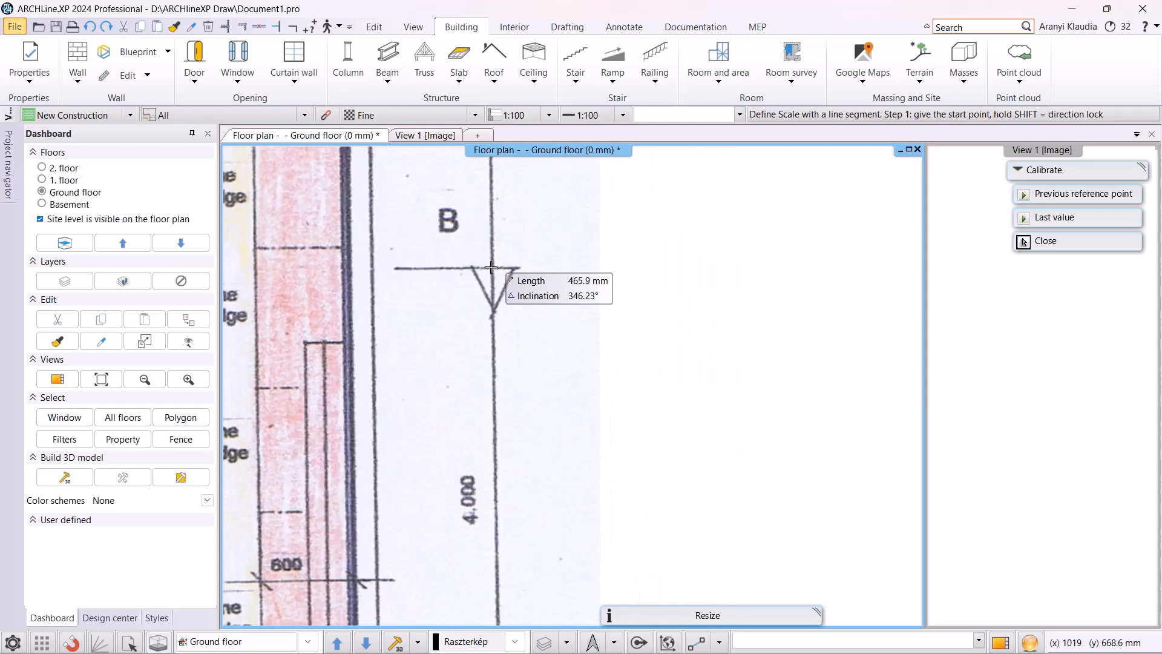
left_click(491, 267)
middle_click_drag(492, 506, 525, 256)
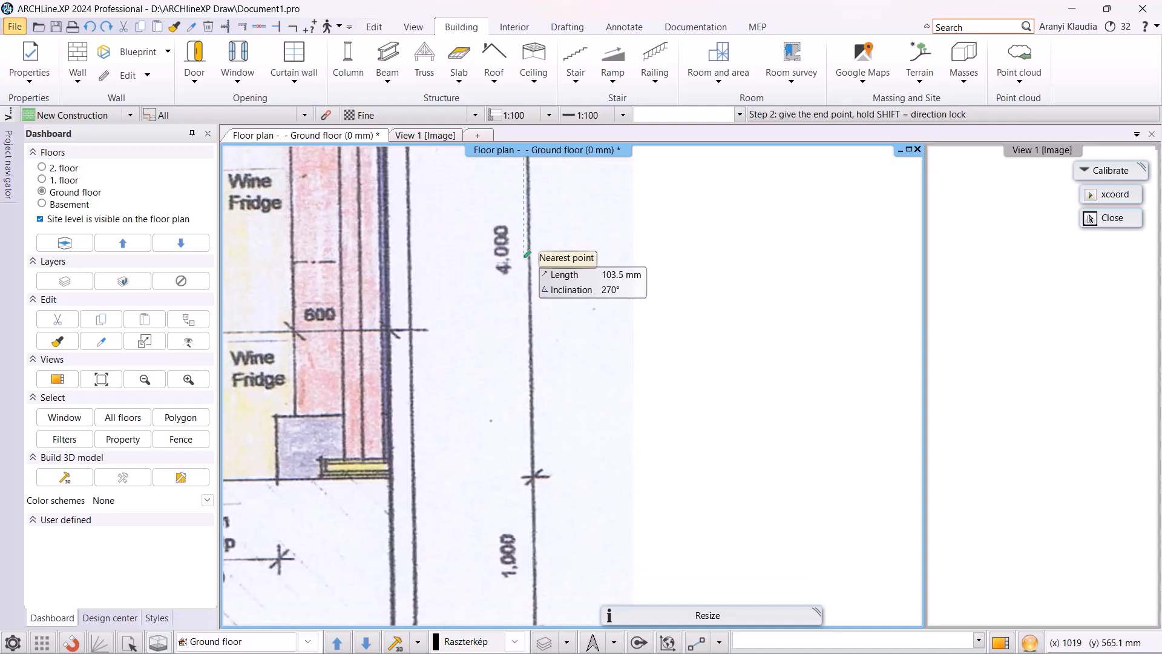
left_click(526, 477)
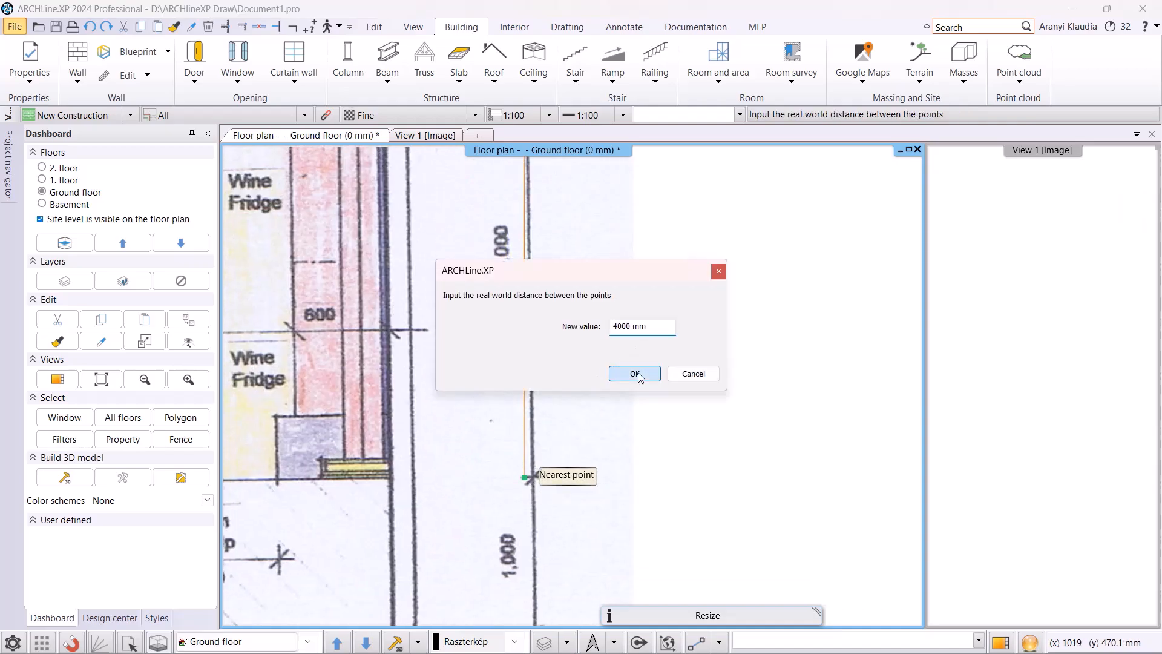
type("1000")
left_click(635, 374)
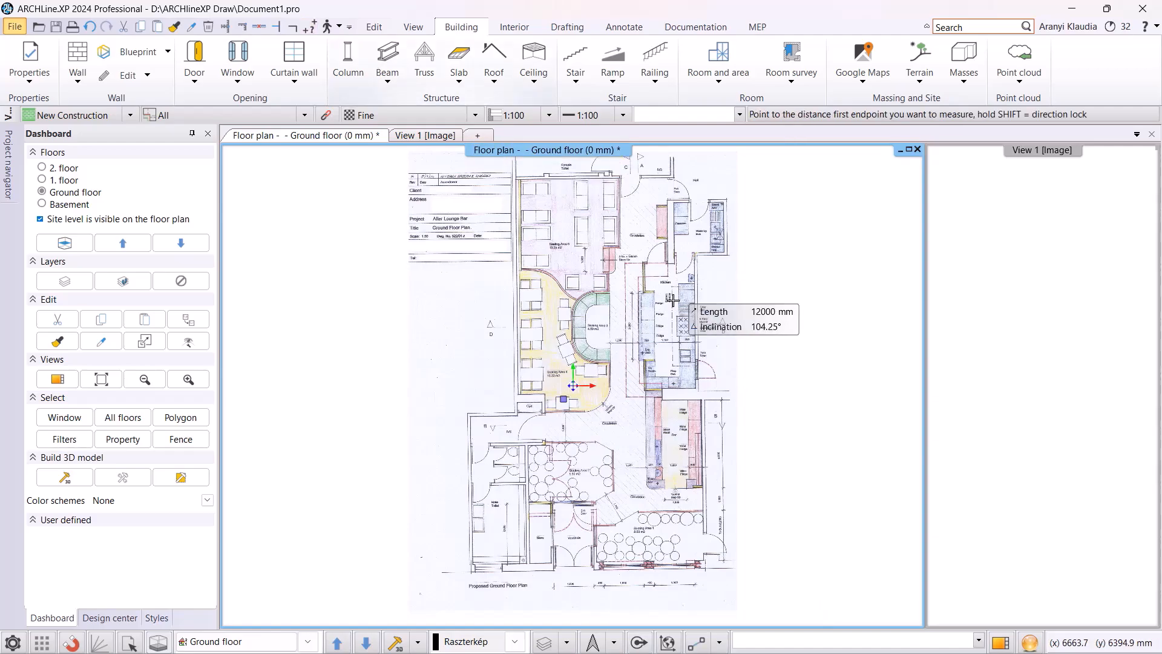
Measure the 4.000 dimension line beside the bar between its two end marks to check the image scale.
scroll(717, 414, "up", 5)
scroll(666, 330, "up", 6)
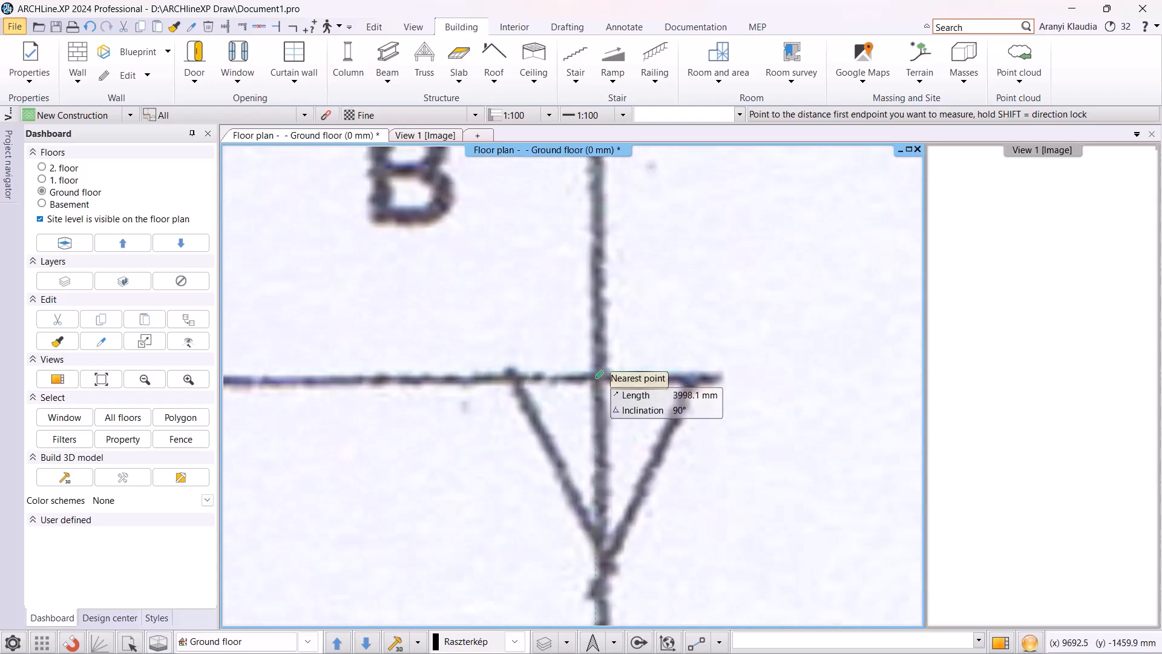
left_click(599, 374)
scroll(599, 375, "down", 3)
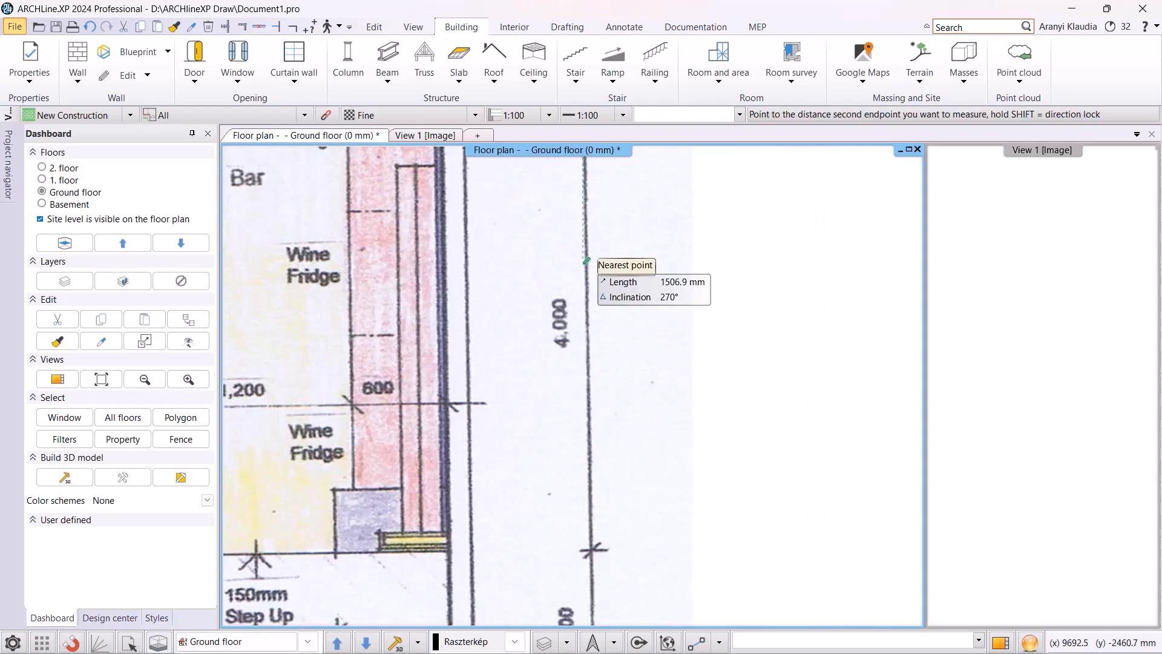
scroll(585, 489, "up", 4)
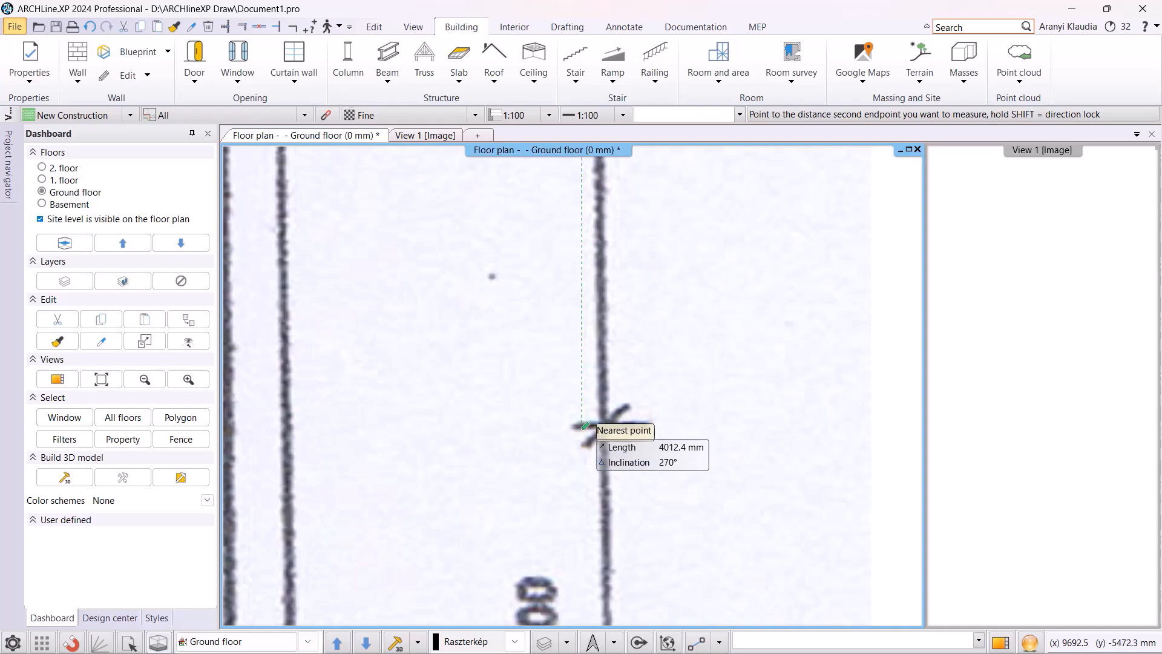
left_click(584, 428)
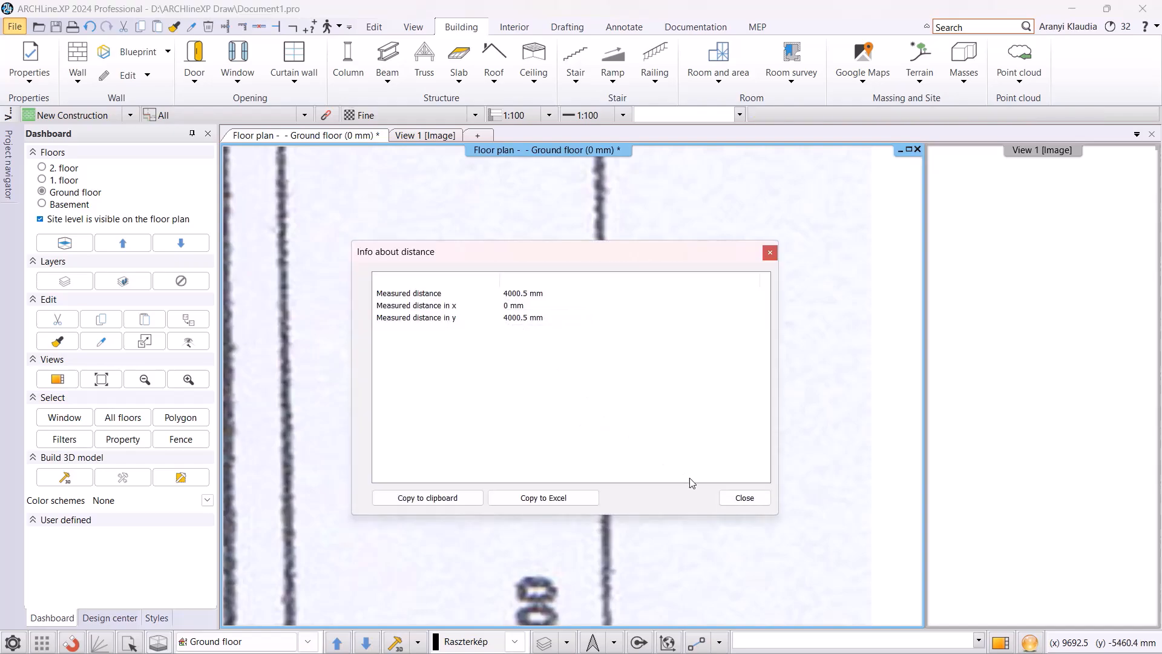
left_click(745, 497)
scroll(696, 388, "down", 5)
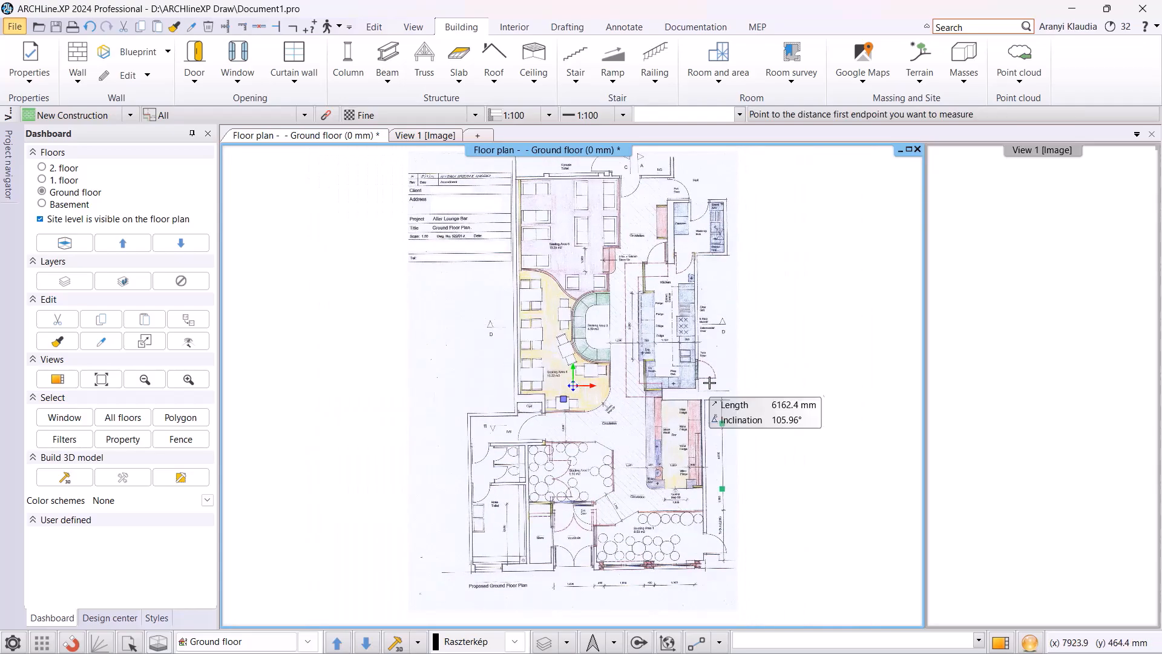
key("Escape")
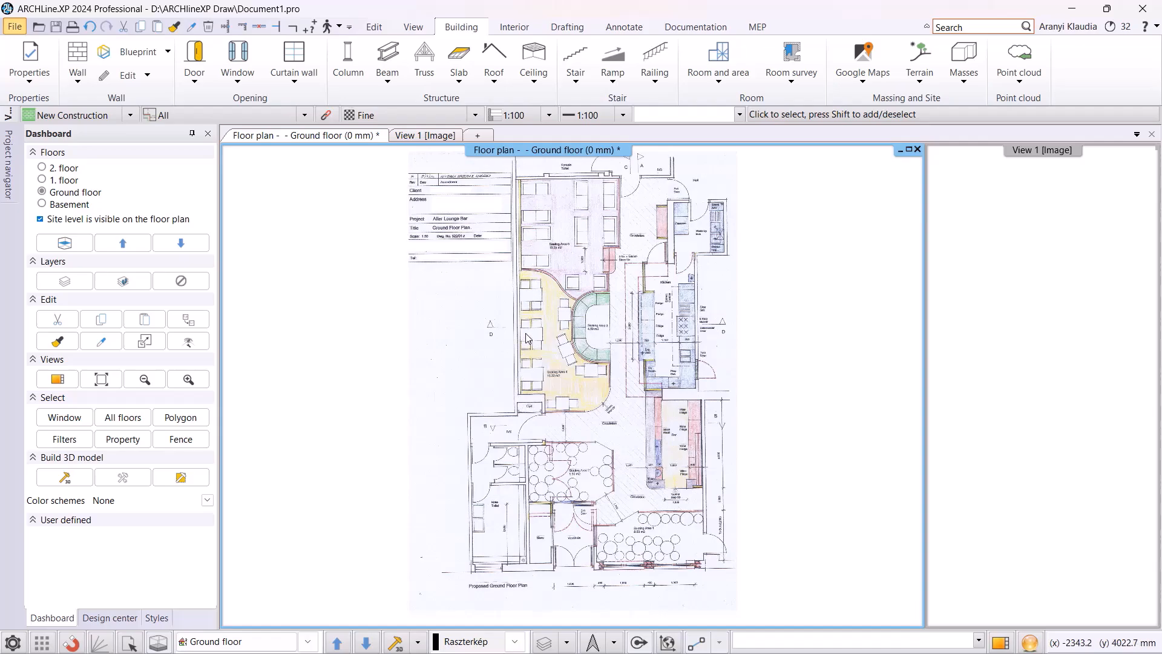
Draw a vertical reference line about 16533 mm long upward from the outer wall corner beside the Cpd. cupboard, past the image's upper edge.
left_click(567, 26)
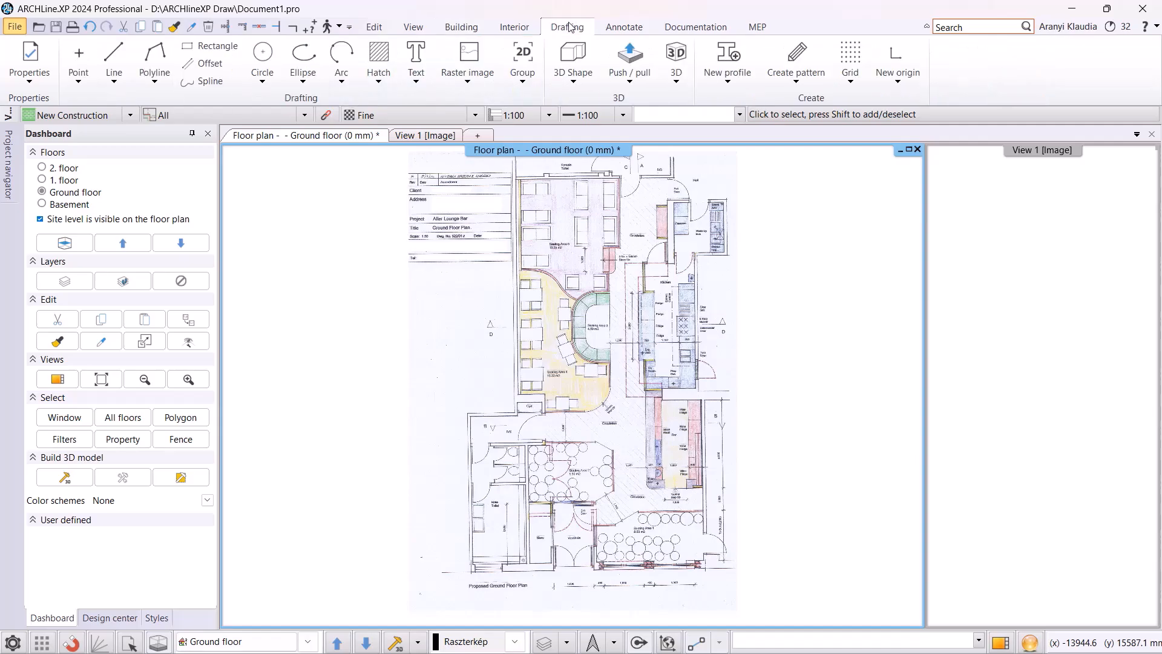
left_click(114, 61)
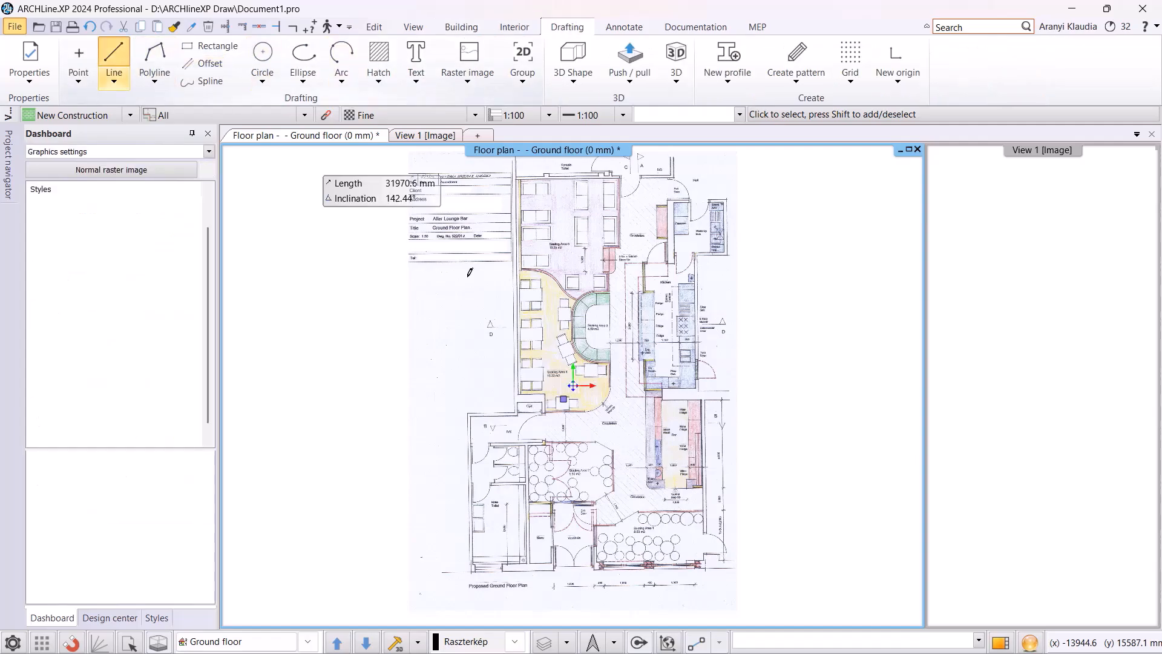
scroll(575, 431, "up", 5)
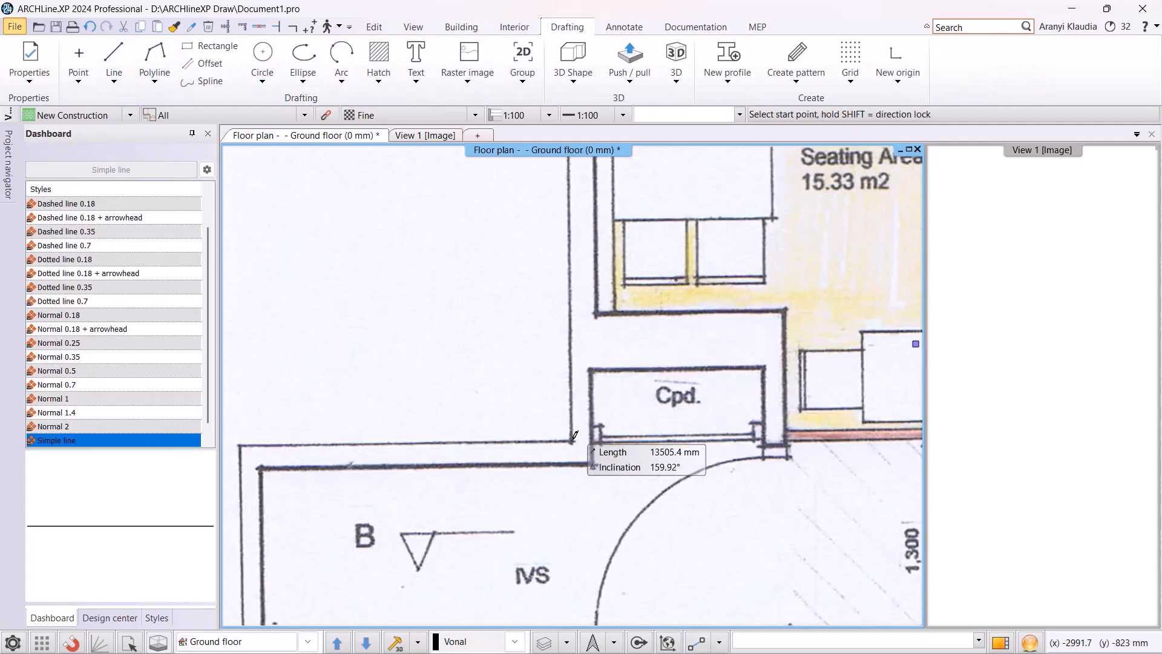
left_click(575, 431)
scroll(572, 386, "down", 5)
scroll(597, 384, "up", 2)
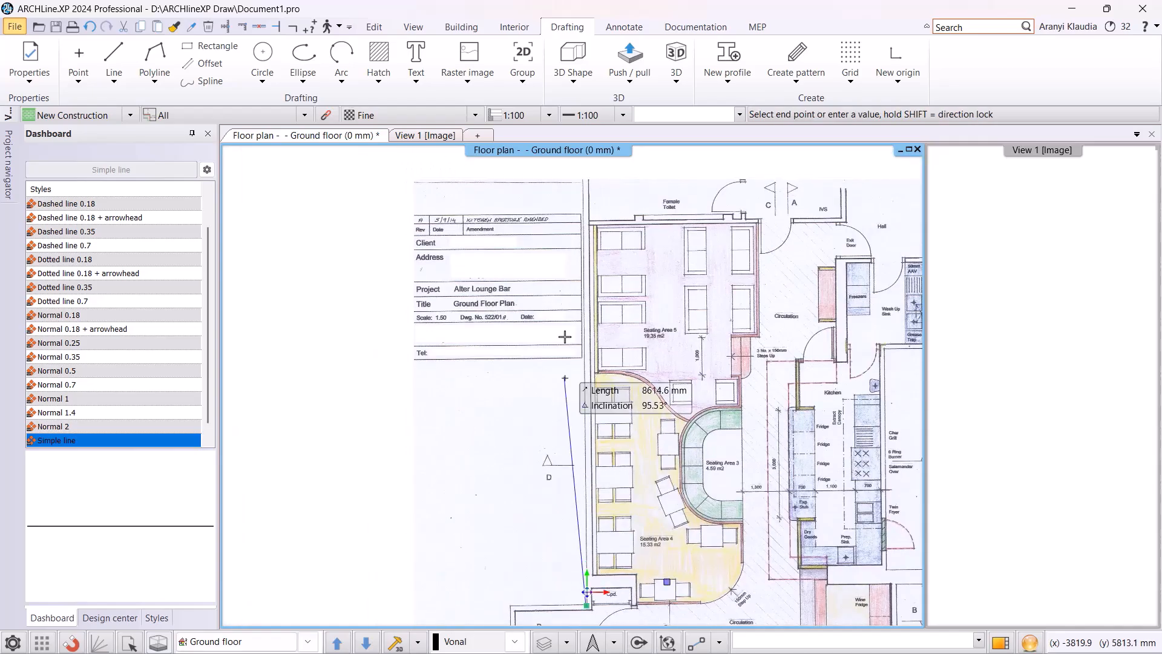
right_click(588, 201)
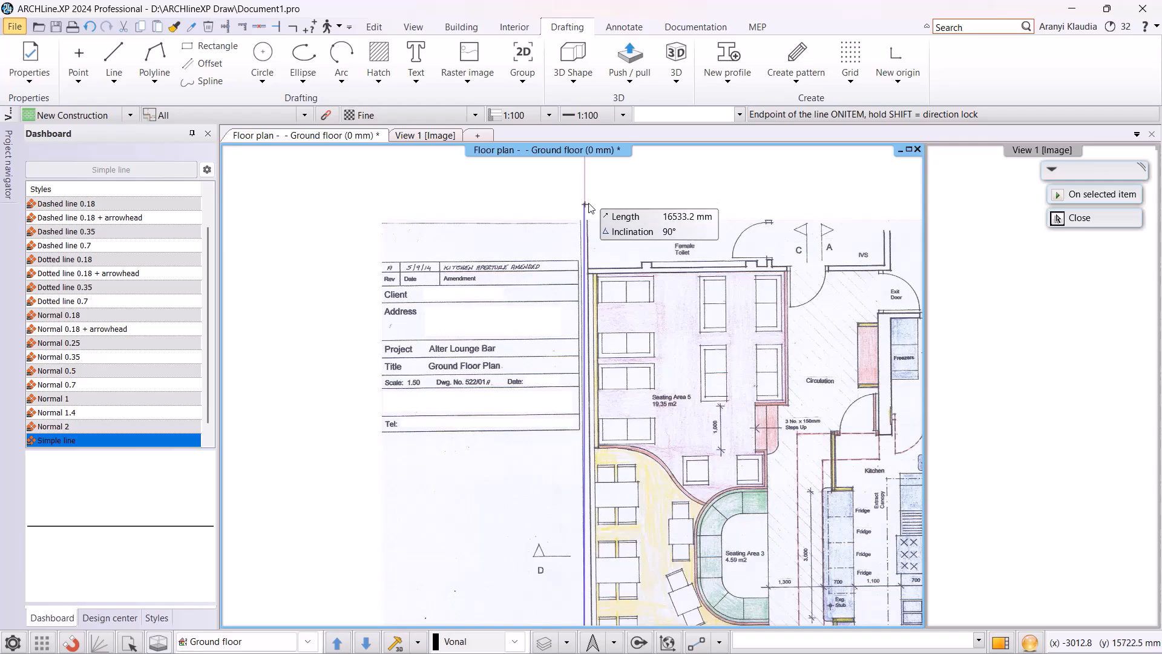
left_click(721, 221)
key("Escape")
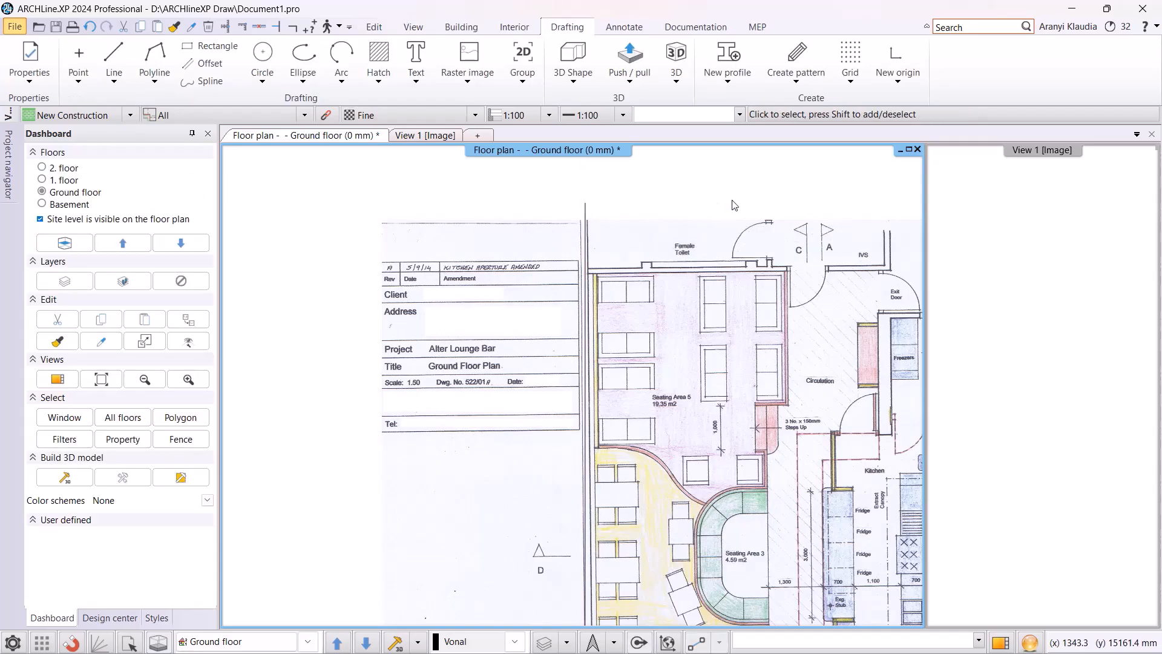
Rotate the floor plan image about the reference line's lower end so that its long outer wall line aligns with the vertical reference line.
scroll(703, 469, "down", 3)
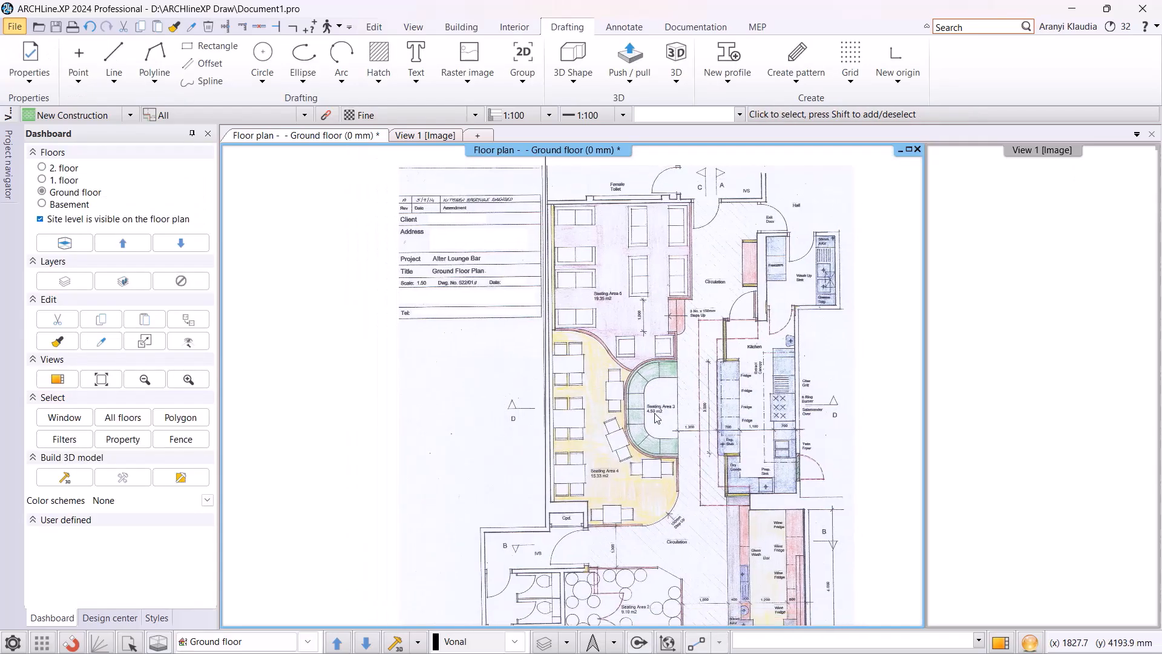
left_click(618, 426)
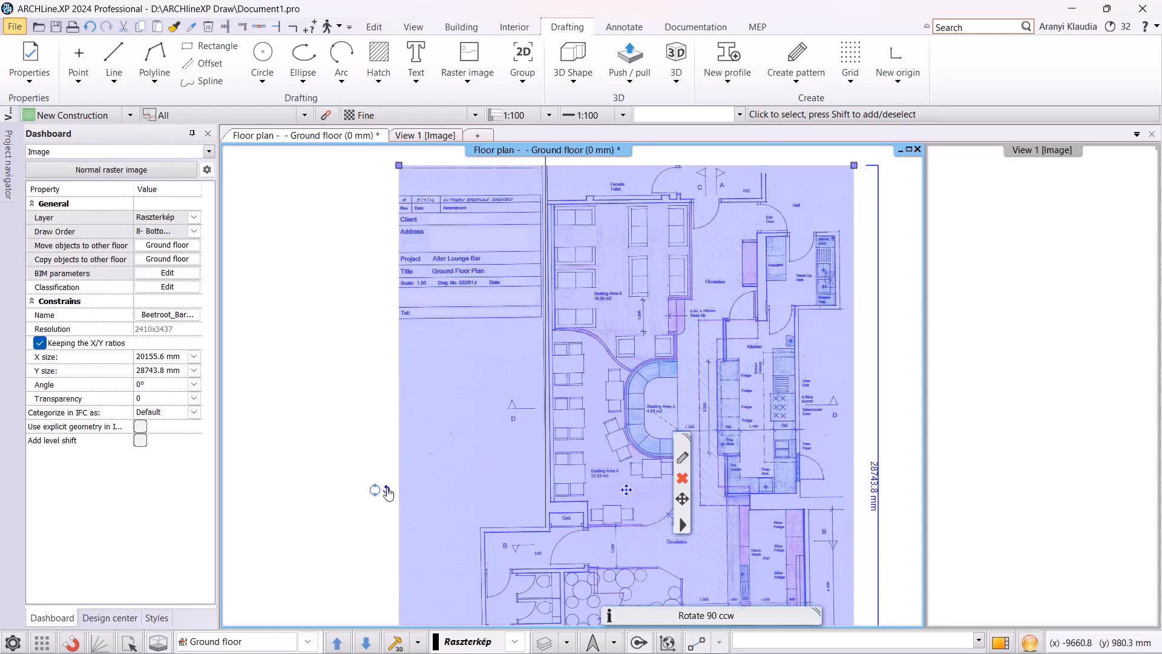
mouse_move(387, 492)
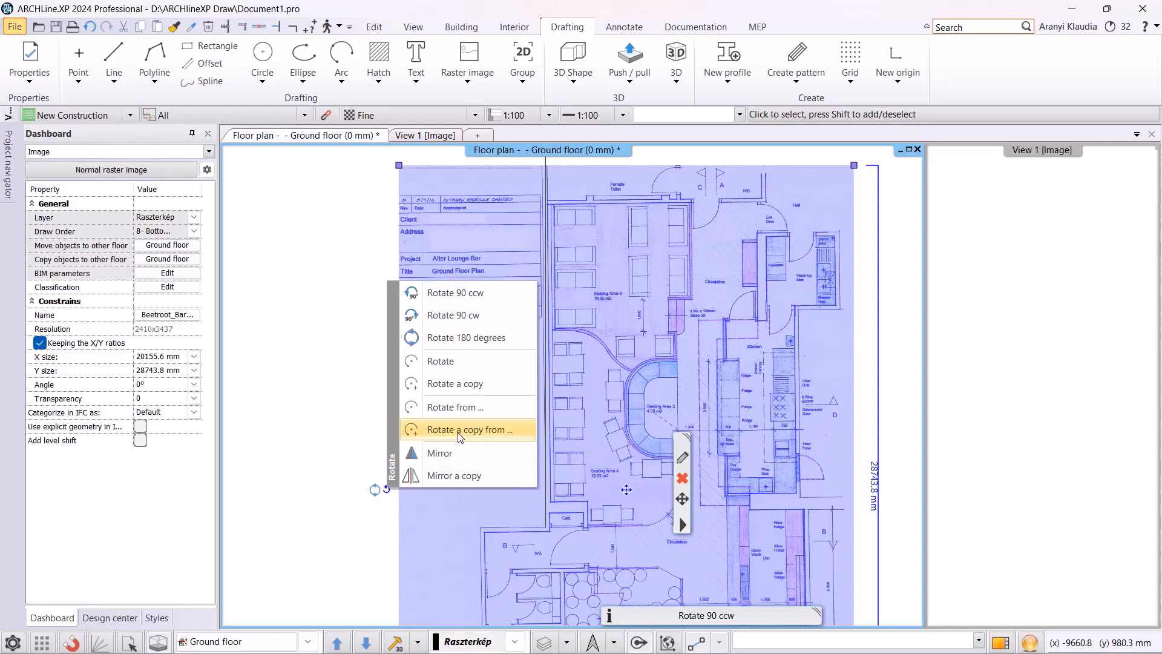
left_click(464, 412)
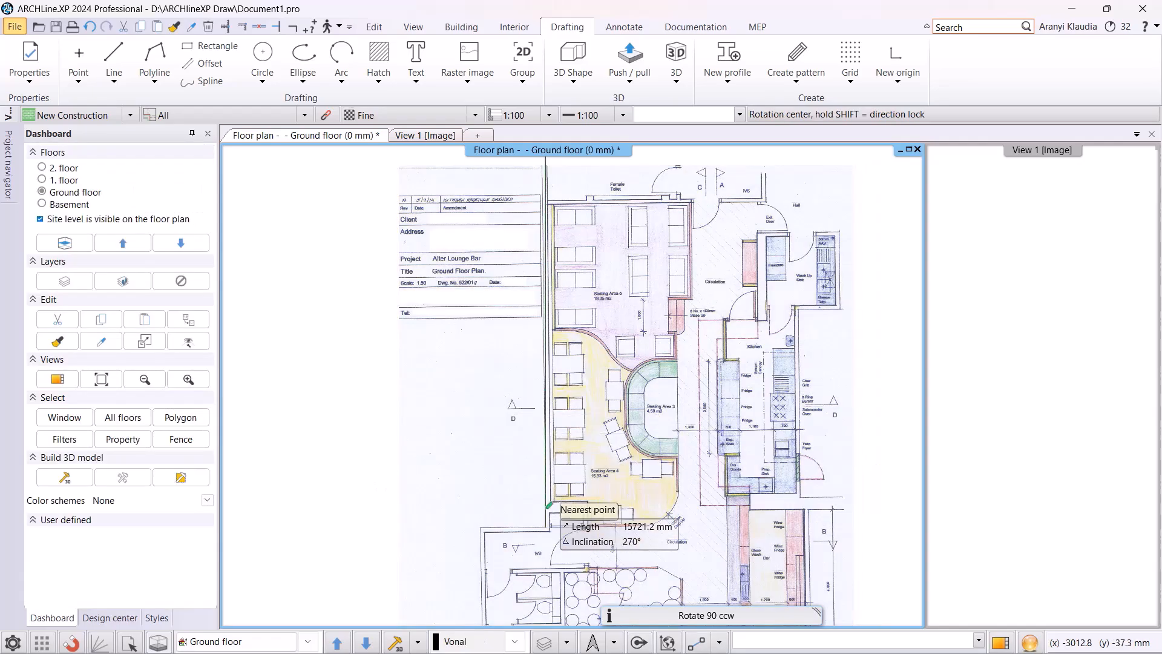
scroll(508, 496, "up", 3)
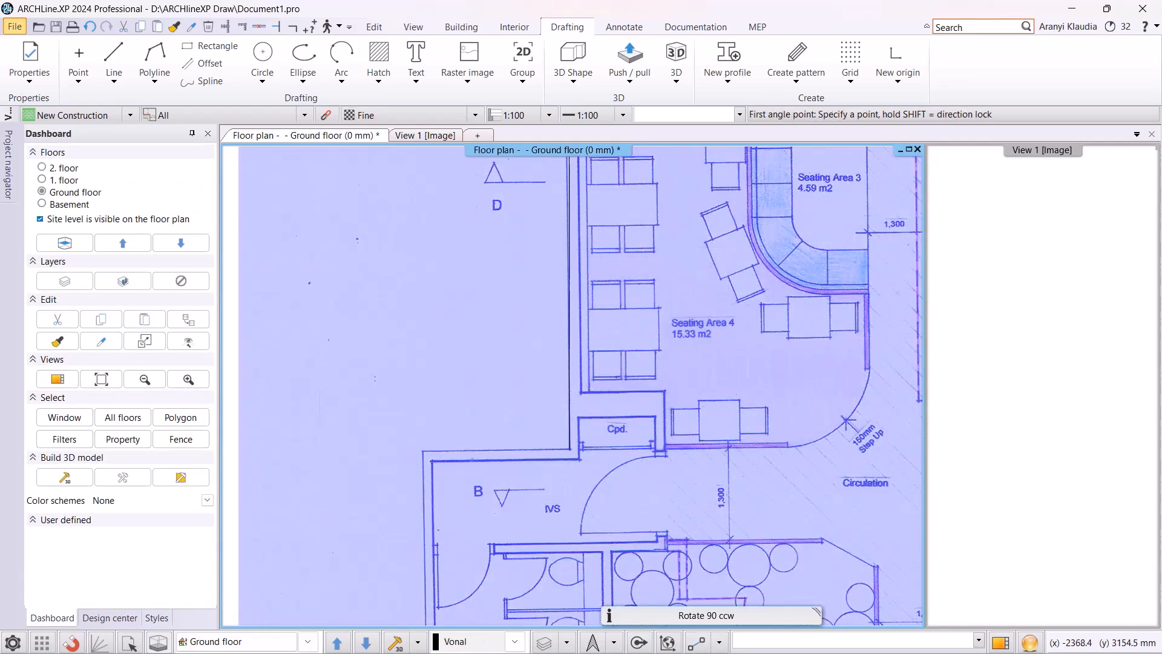
middle_click_drag(578, 165, 571, 480)
middle_click_drag(587, 191, 559, 468)
scroll(510, 175, "up", 2)
middle_click_drag(510, 176, 561, 256)
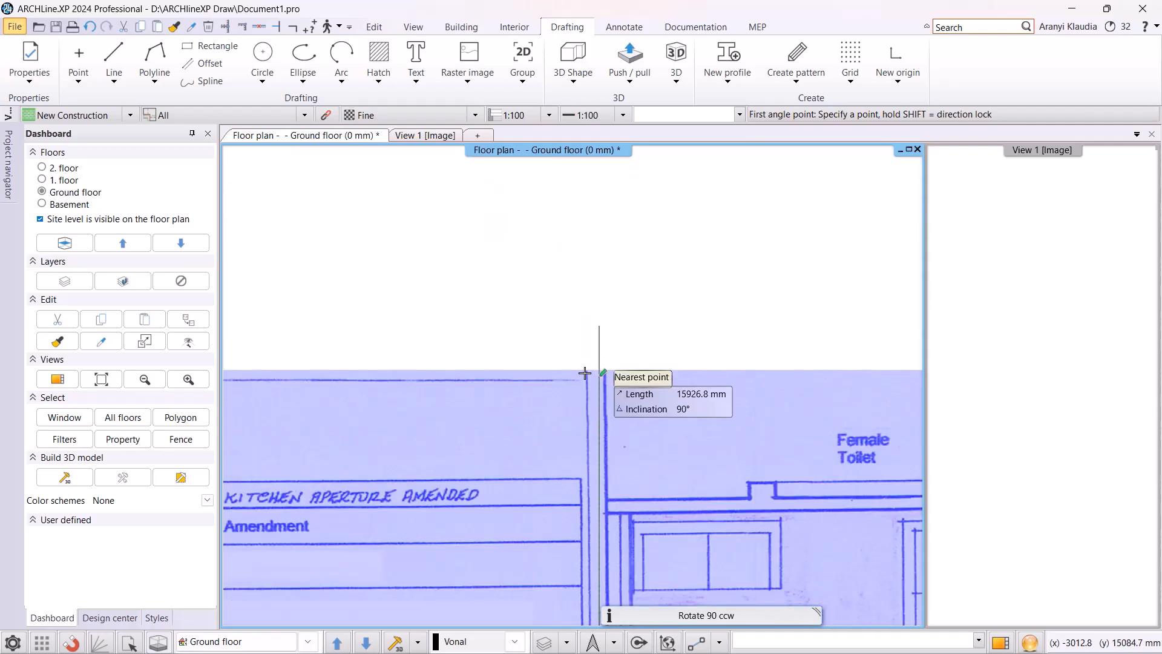
scroll(602, 377, "up", 2)
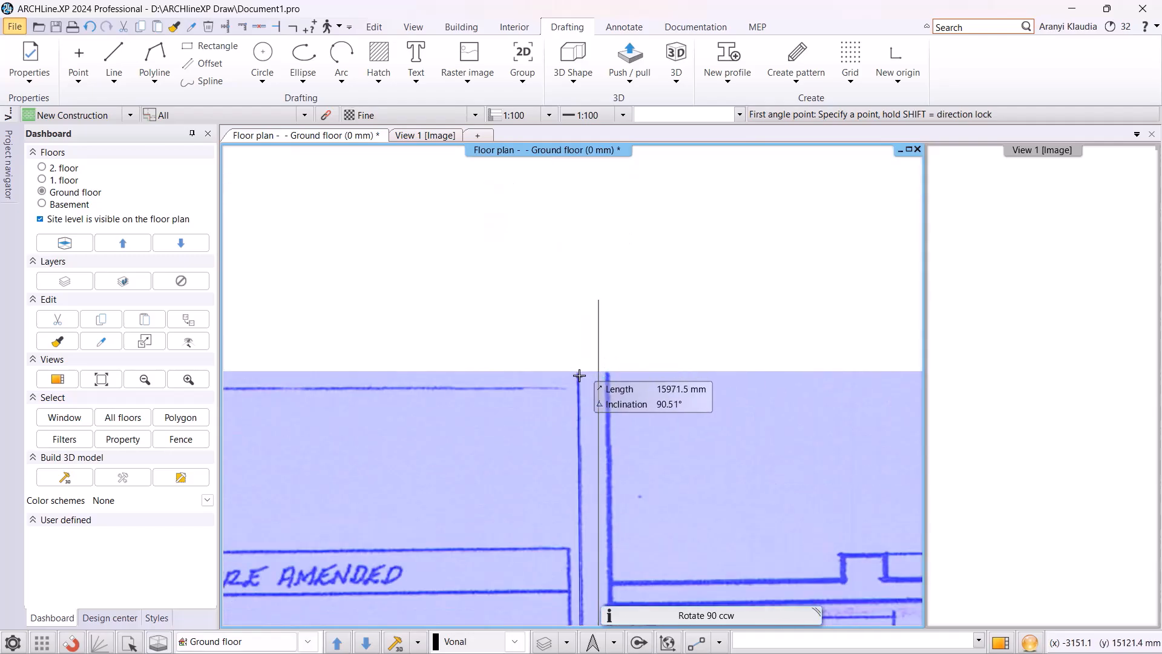
left_click(576, 377)
left_click(599, 372)
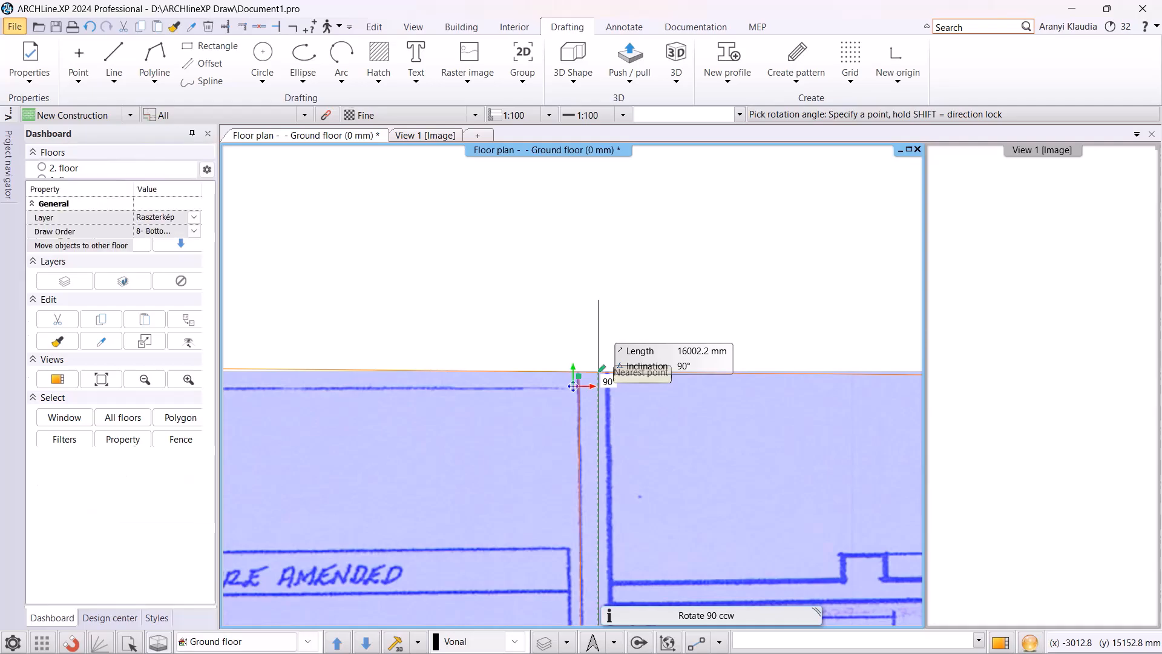
left_click(684, 294)
left_click(680, 316)
Delete the vertical reference line from the floor plan.
scroll(651, 575, "down", 3)
scroll(599, 293, "down", 5)
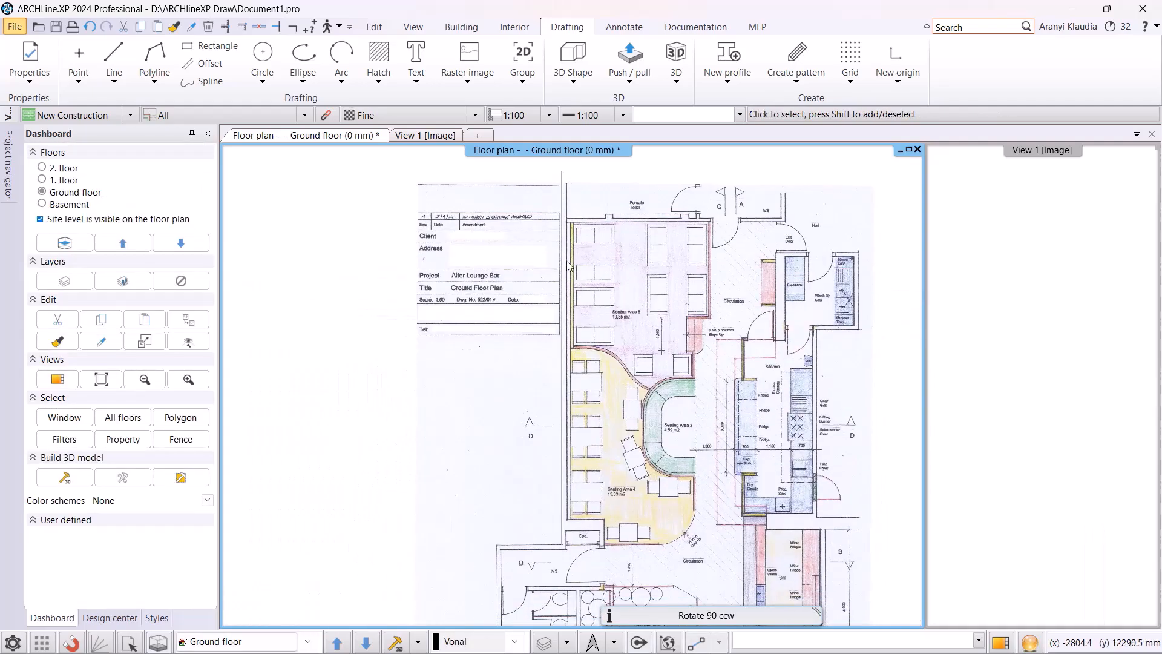
left_click(563, 184)
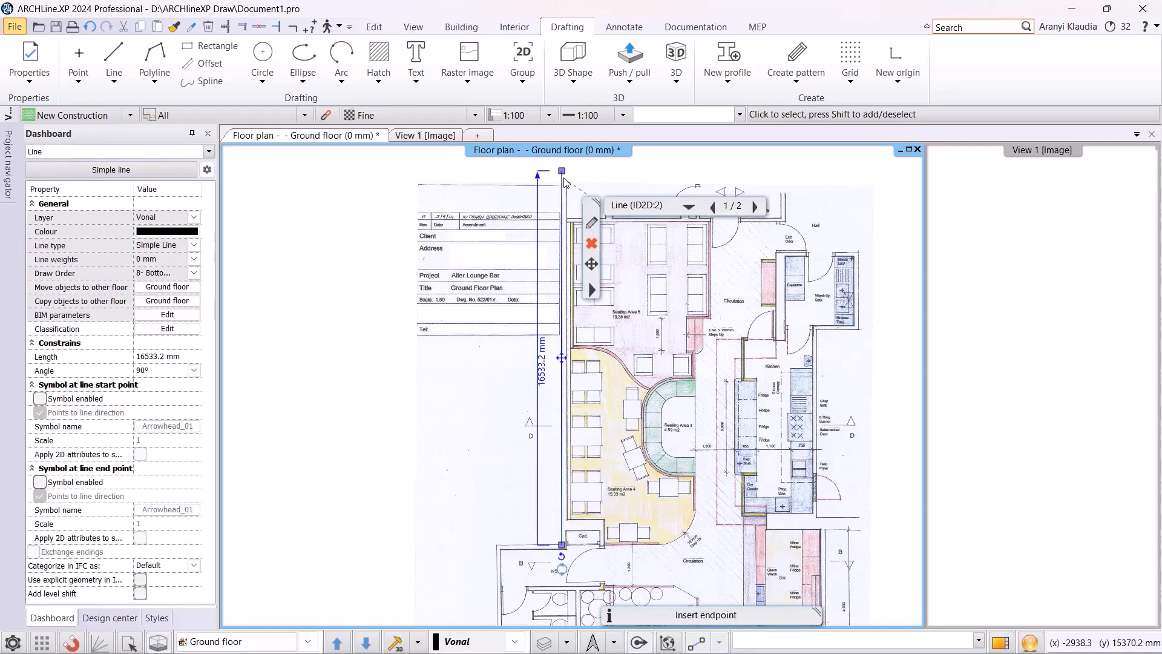
left_click(592, 243)
scroll(688, 460, "down", 2)
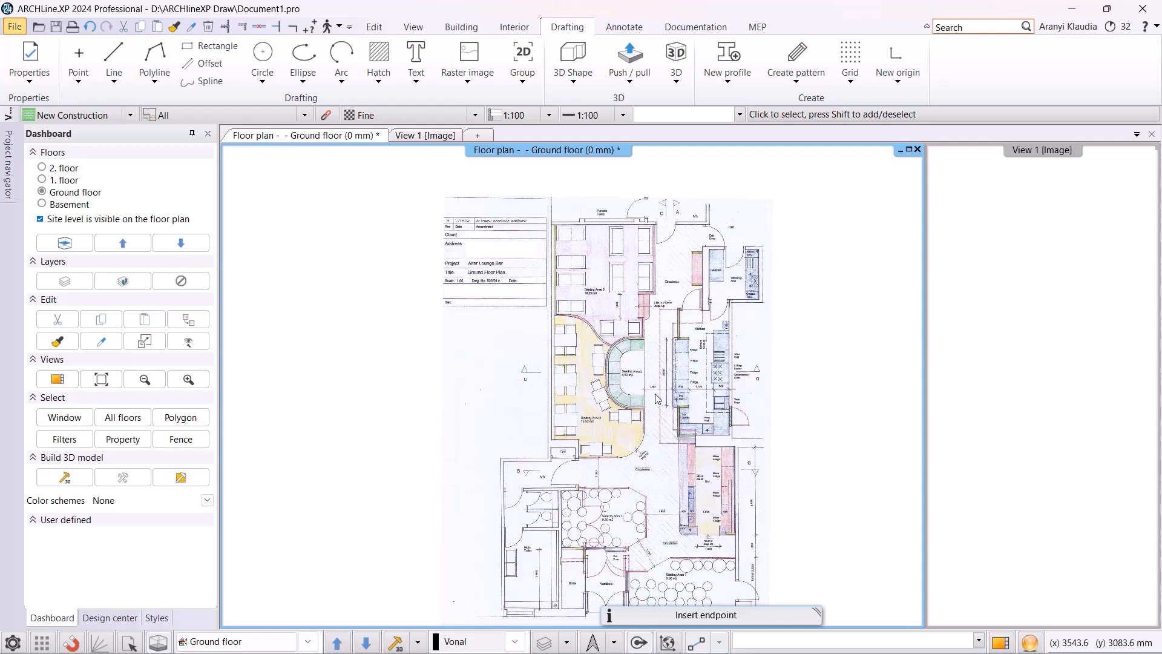
Set the default wall's total thickness to 200 mm in the wall properties.
left_click(469, 29)
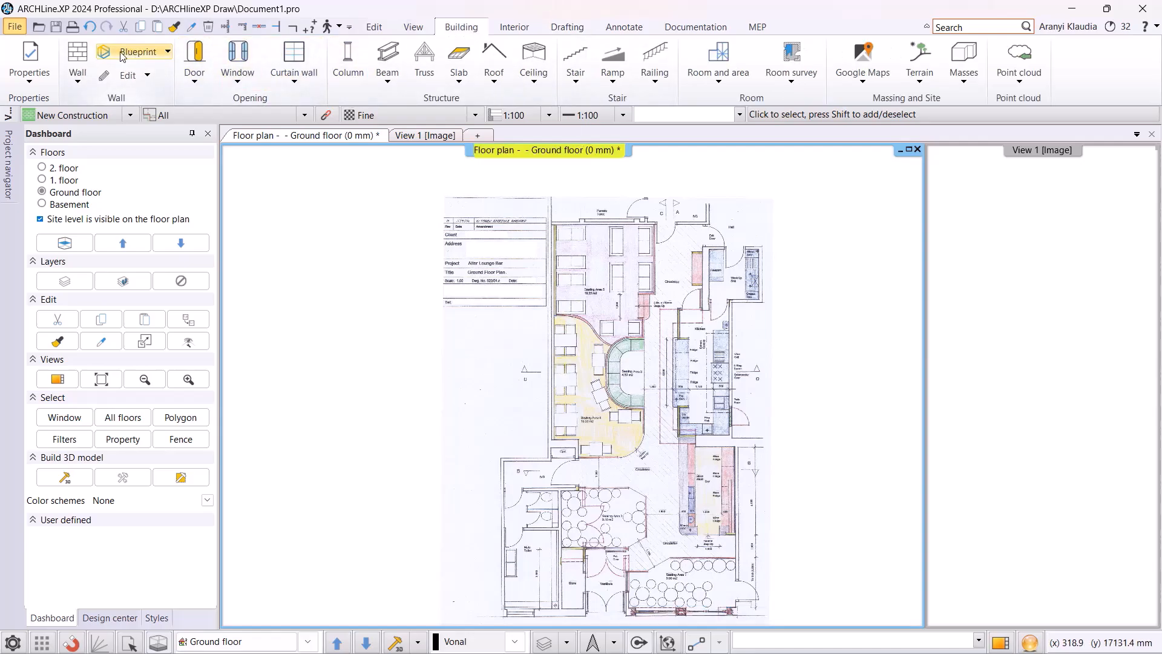
right_click(86, 56)
left_click(121, 63)
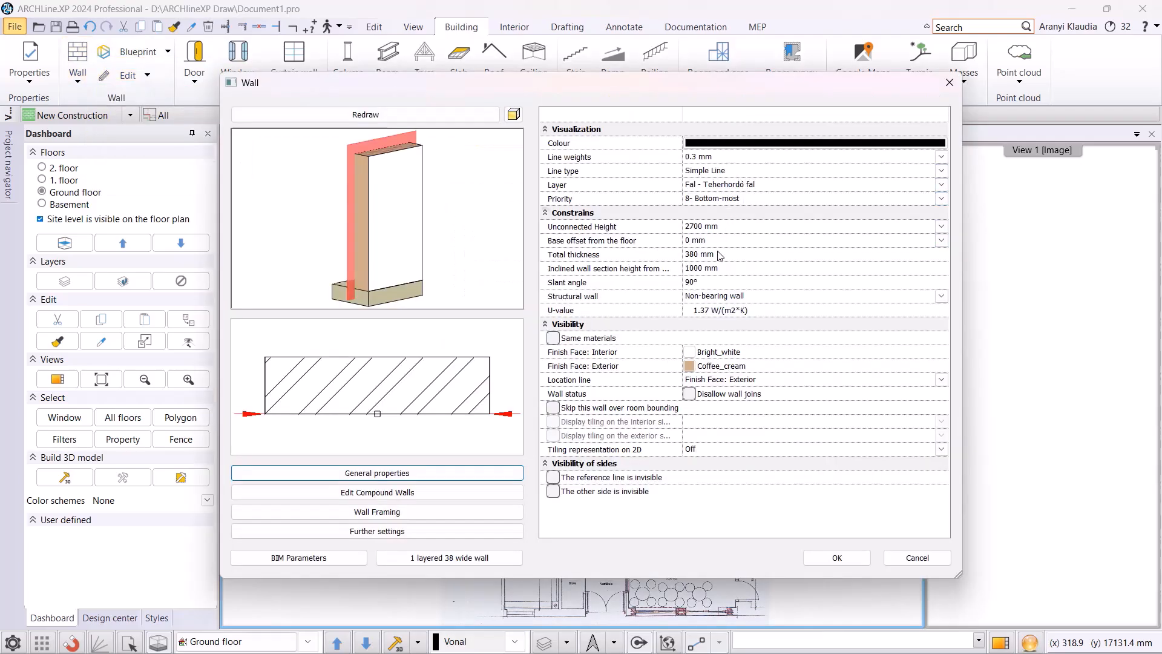
left_click(698, 255)
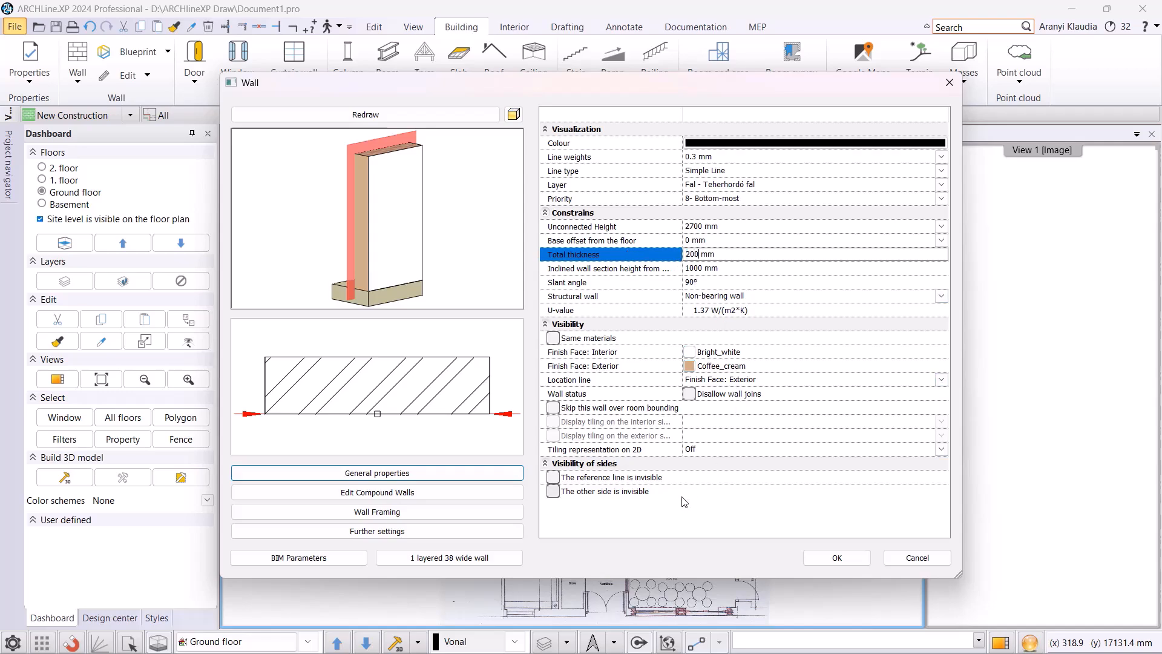
Save the wall settings as a new style named 1 layered 20 wide wall, available in all projects, and activate it.
left_click(451, 556)
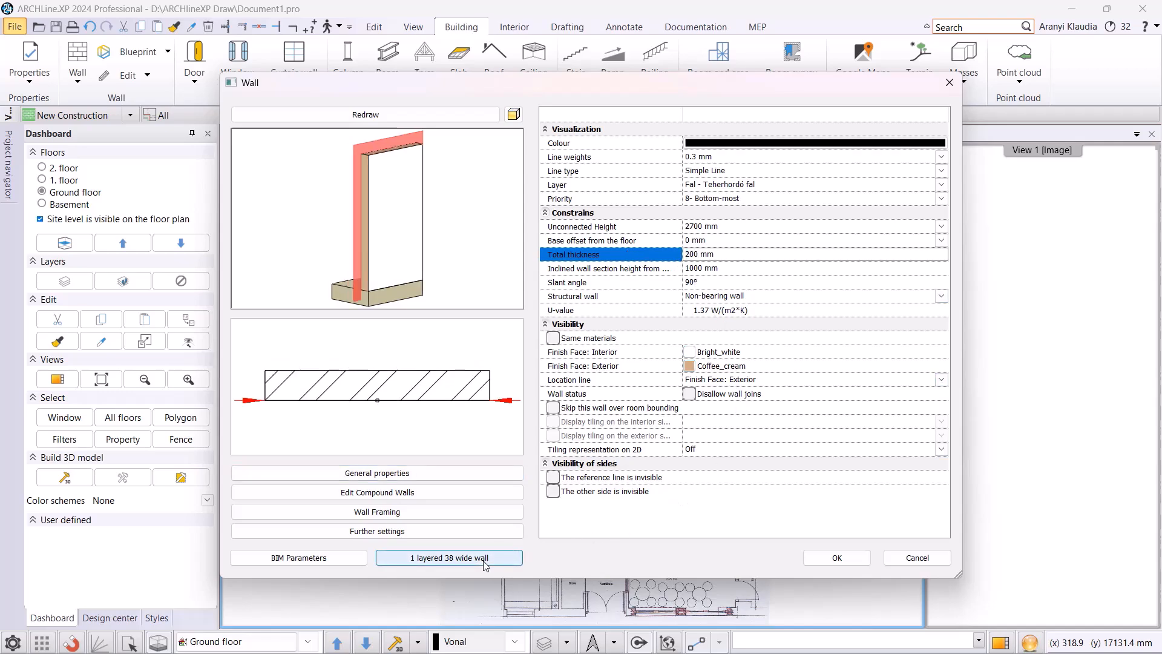
left_click(1021, 517)
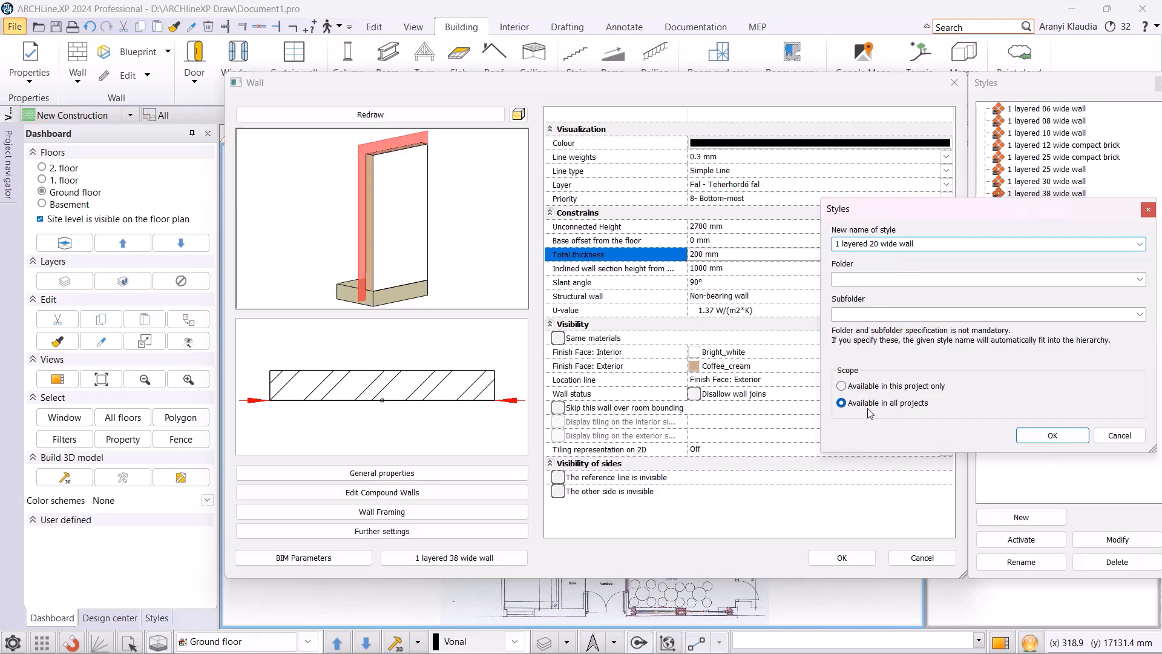
left_click(1023, 437)
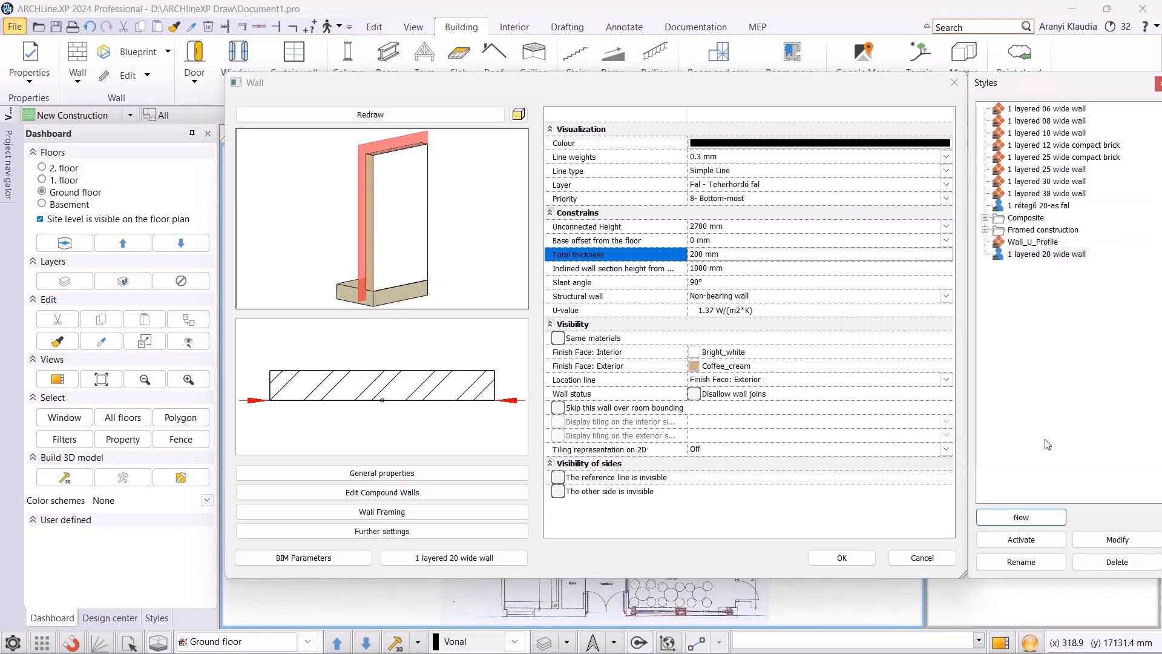
left_click(1031, 546)
left_click(827, 558)
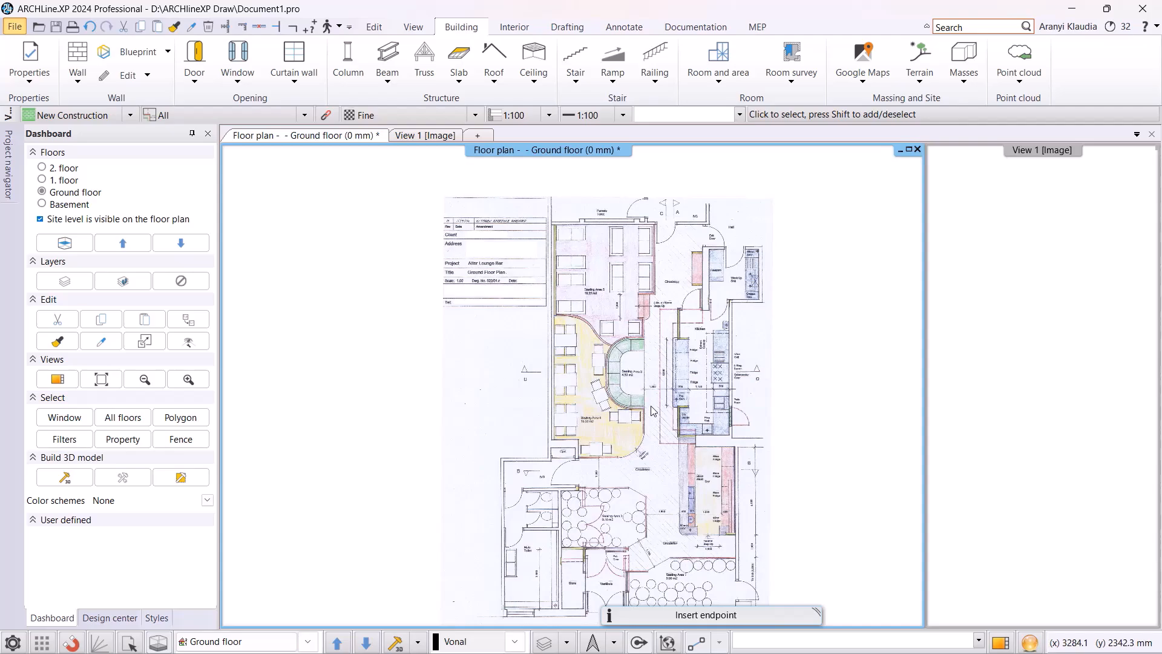
Trace the first wall in the 1 layered 20 wide wall style from the image's upper edge down the outer line to the corner beside Cpd.
left_click(77, 61)
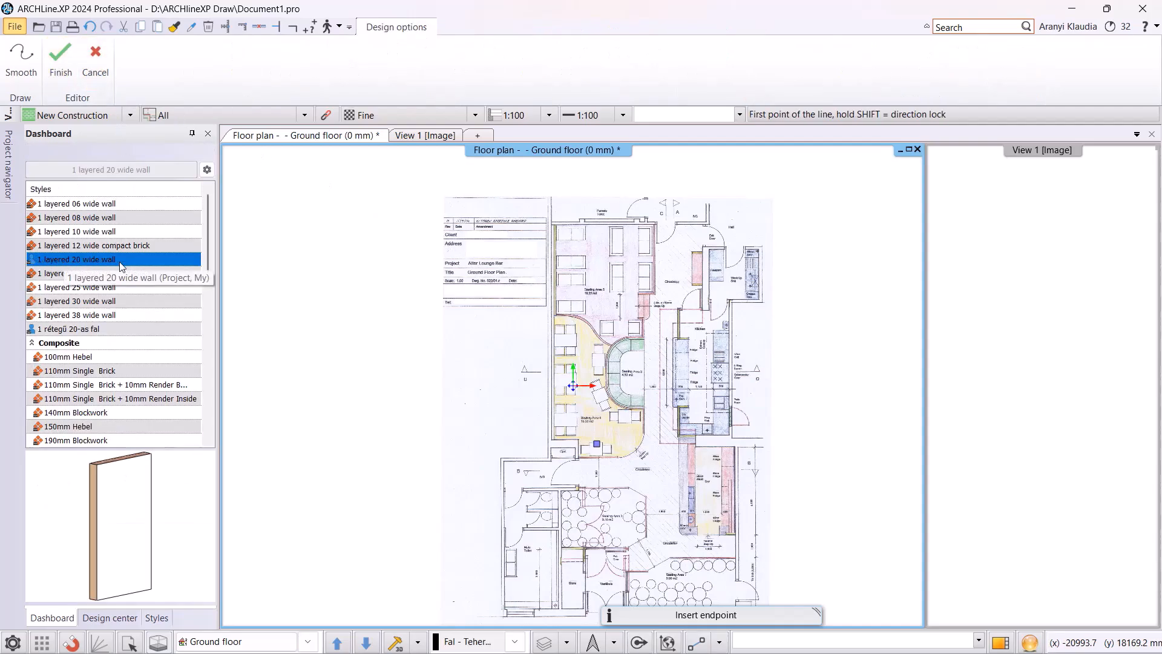
scroll(537, 333, "up", 5)
scroll(537, 332, "up", 2)
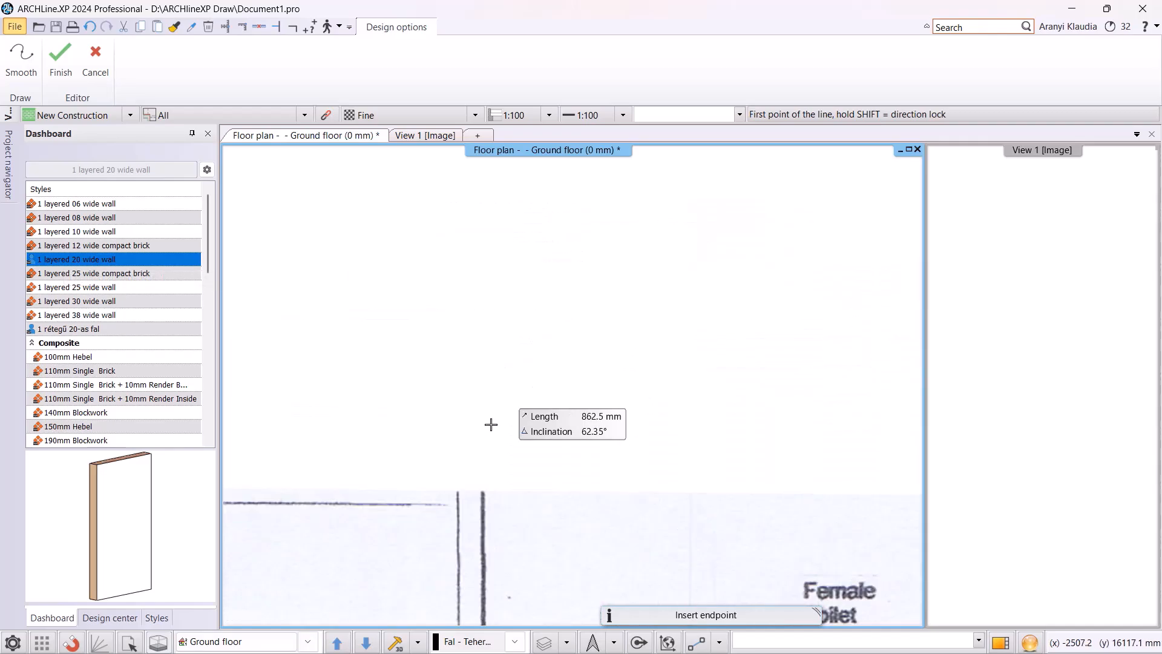
left_click(461, 488)
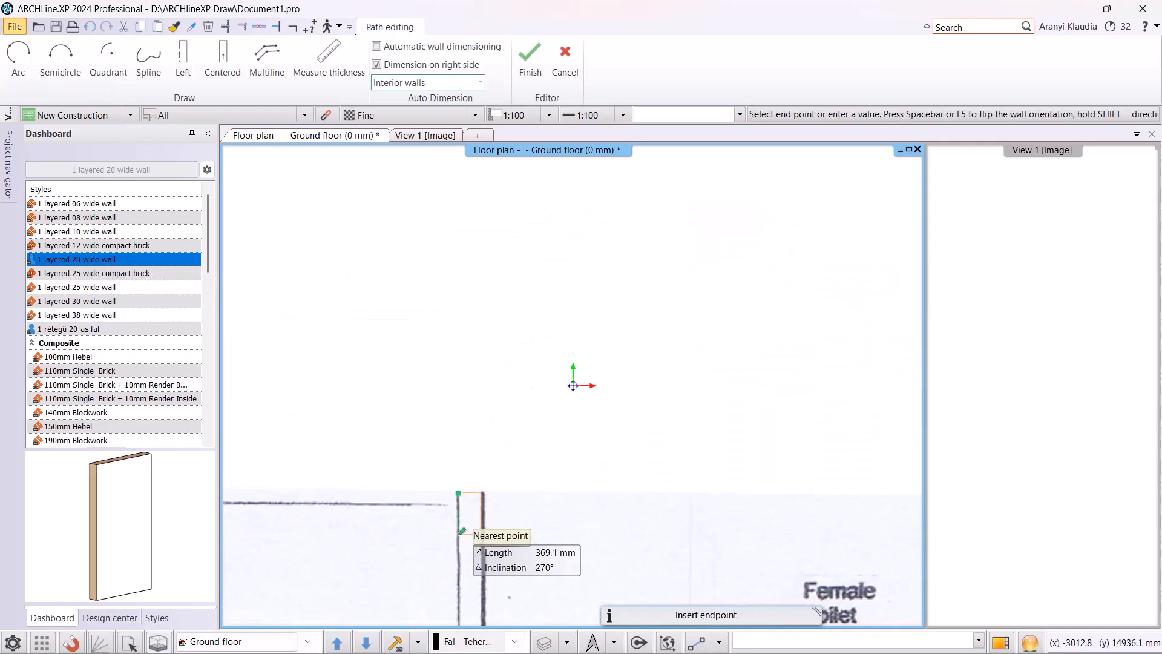
scroll(469, 526, "down", 3)
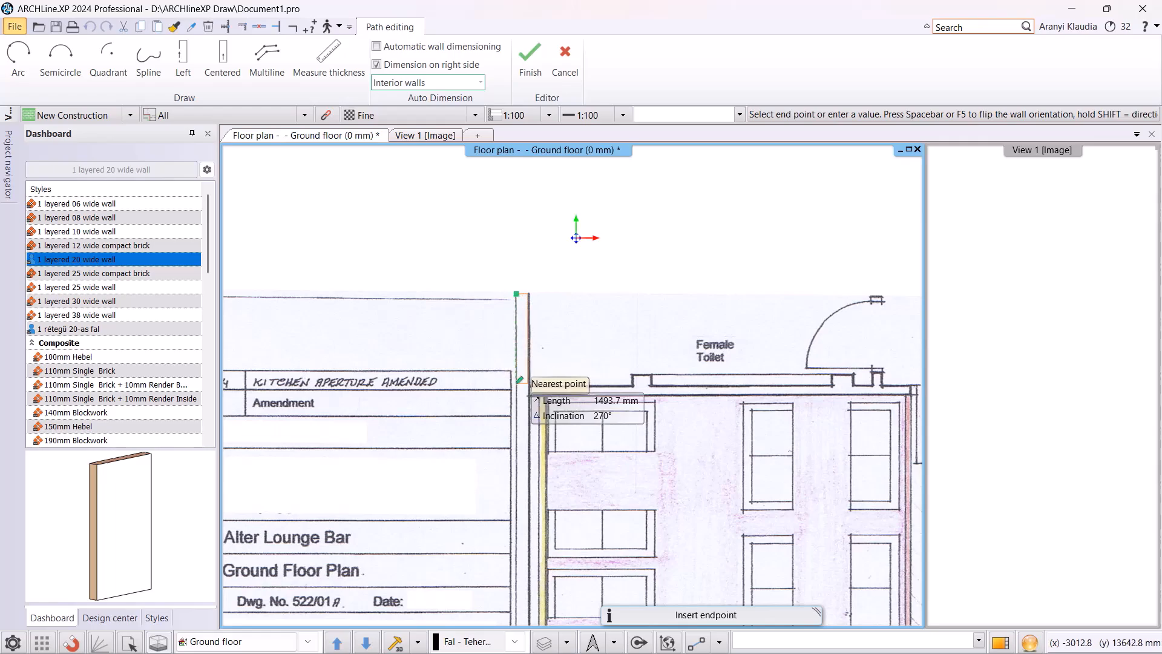
key("space")
key("space")
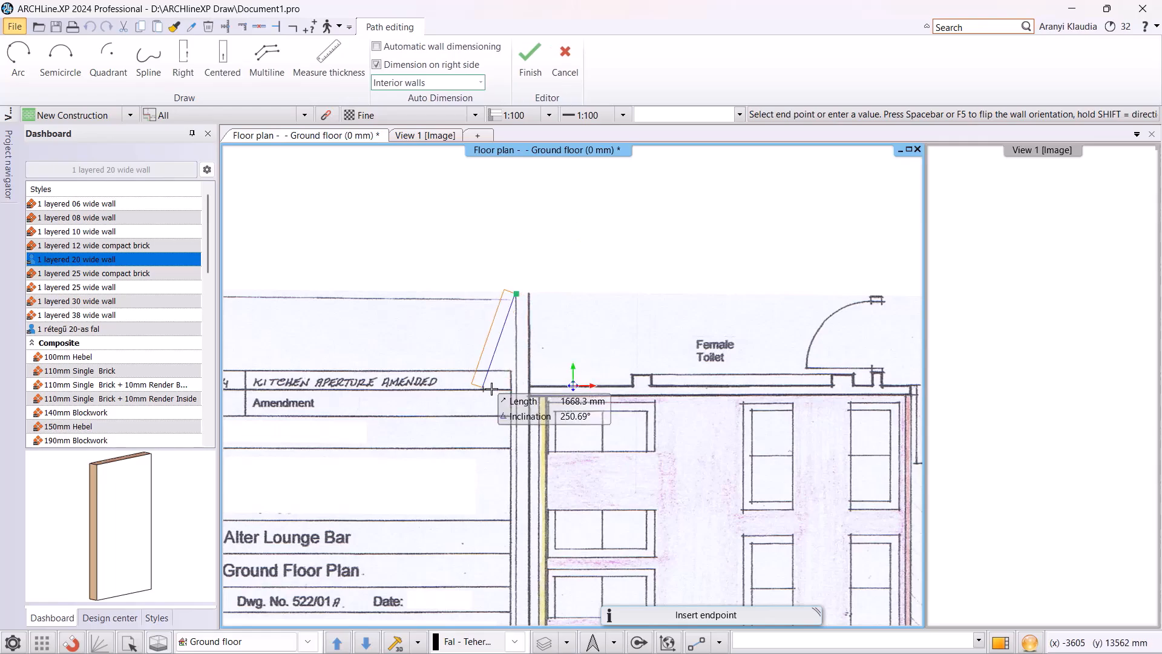
key("space")
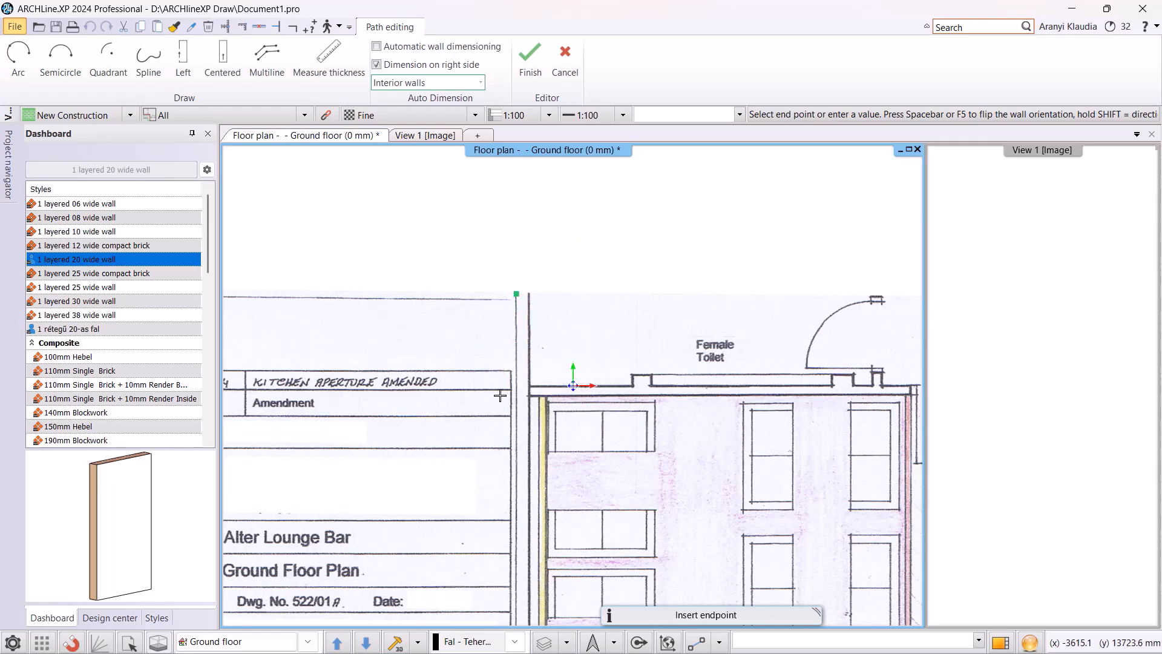
scroll(569, 402, "down", 2)
middle_click_drag(554, 533, 557, 204)
middle_click_drag(545, 366, 530, 251)
scroll(584, 375, "up", 3)
left_click(590, 351)
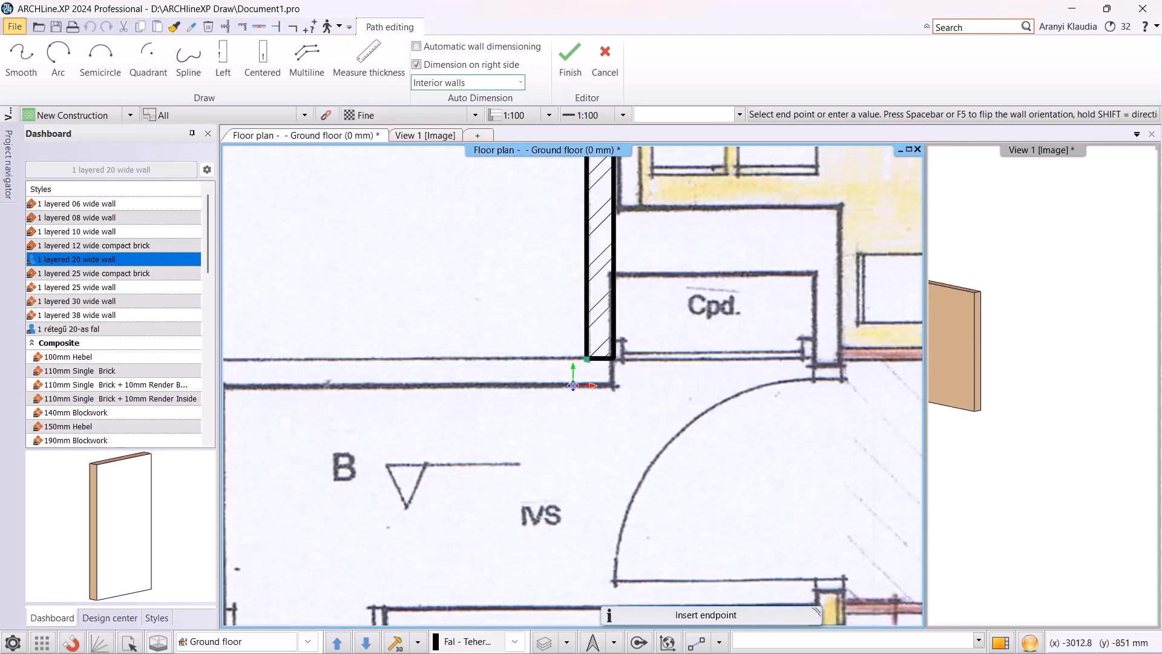
Continue the wall along the IVS area's outer line to its corner, and down about 9713 mm to the front facade line.
middle_click_drag(260, 364, 552, 361)
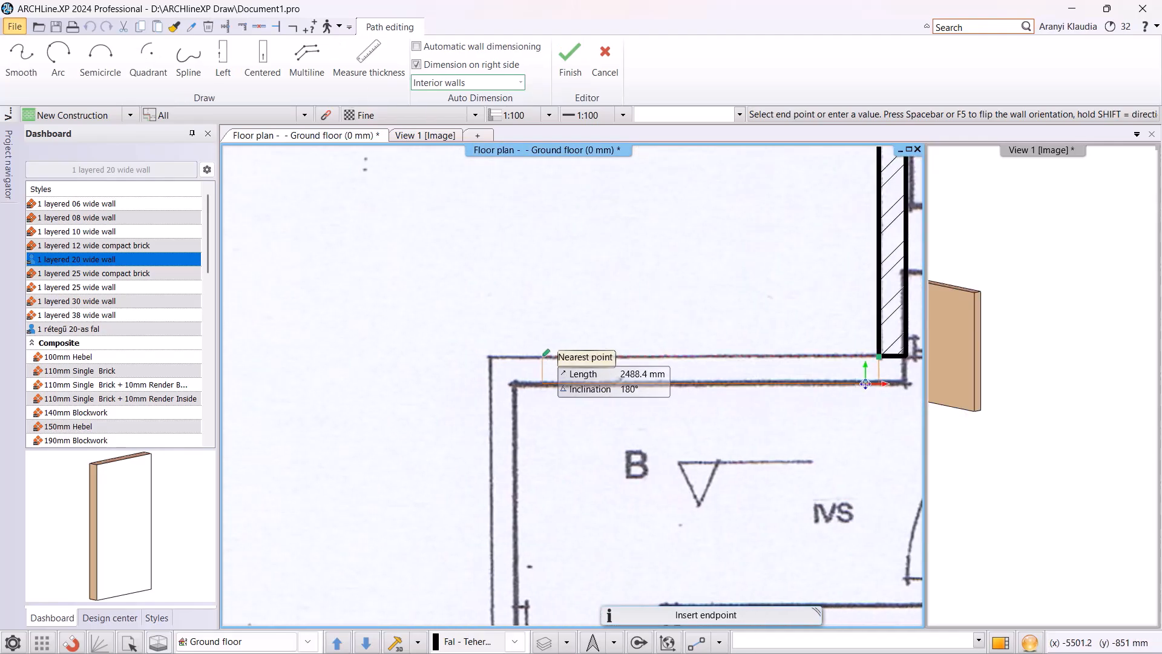
left_click(491, 357)
scroll(516, 533, "down", 1)
middle_click_drag(519, 578, 503, 314)
middle_click_drag(522, 500, 531, 171)
scroll(534, 488, "down", 1)
middle_click_drag(536, 569, 527, 306)
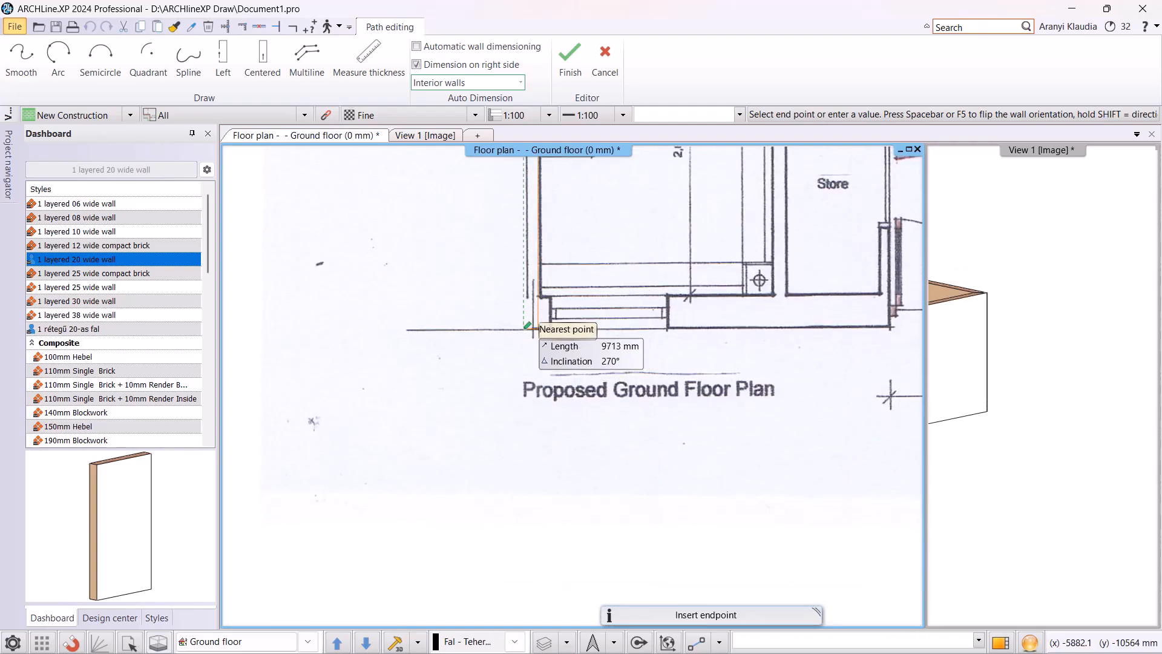
left_click(525, 328)
Continue the wall about 14.5 m along the front facade line to the building's far corner beside the seating area.
middle_click_drag(798, 326, 103, 396)
middle_click_drag(739, 396, 230, 421)
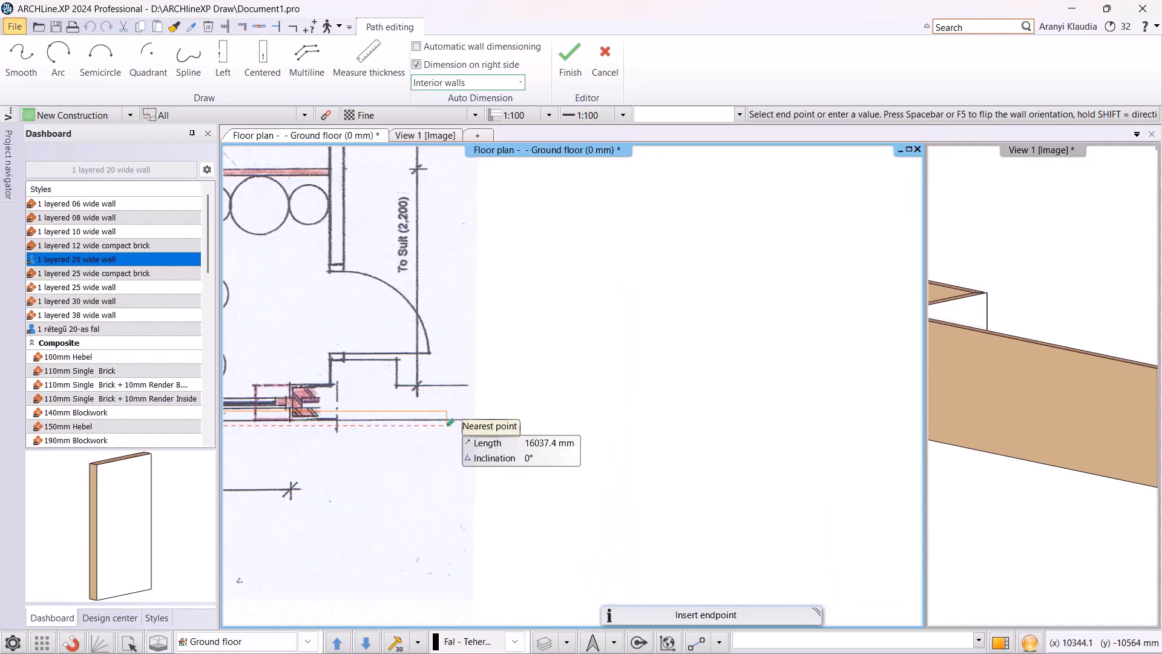
middle_click_drag(387, 422, 459, 437)
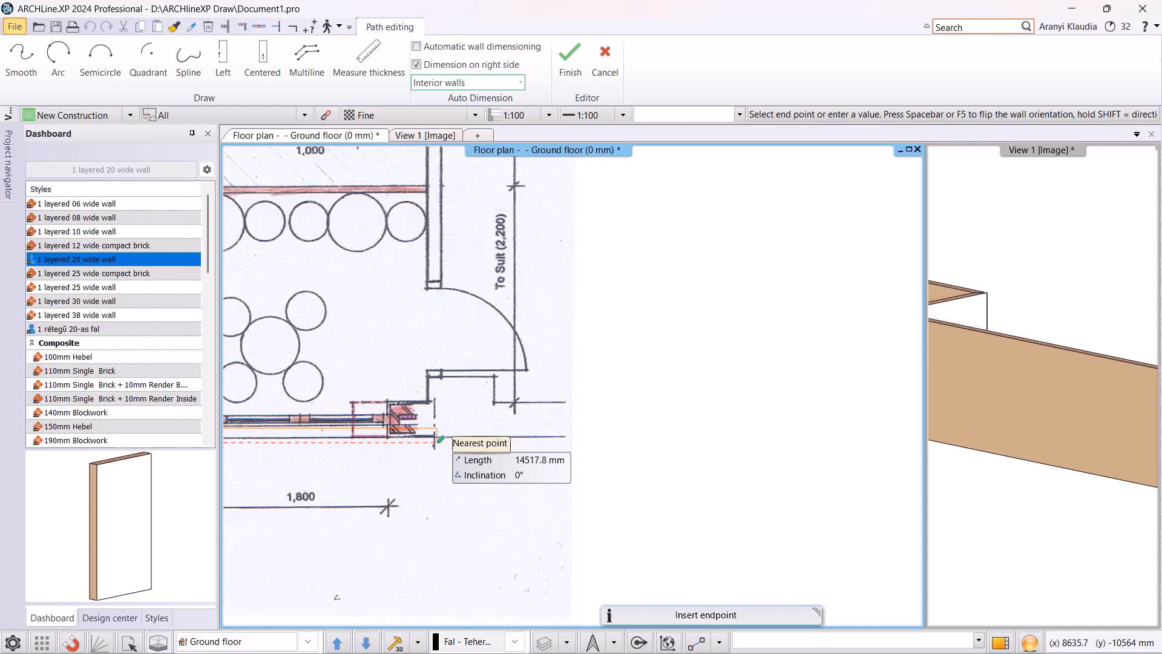
key("shift")
left_click(442, 378, "shift")
Run the wall about 10930 mm up the outer line past the Bar, with a short return to the kitchen's outer line.
middle_click_drag(442, 200, 478, 609)
scroll(484, 254, "down", 3)
middle_click_drag(496, 224, 501, 408)
scroll(466, 436, "up", 3)
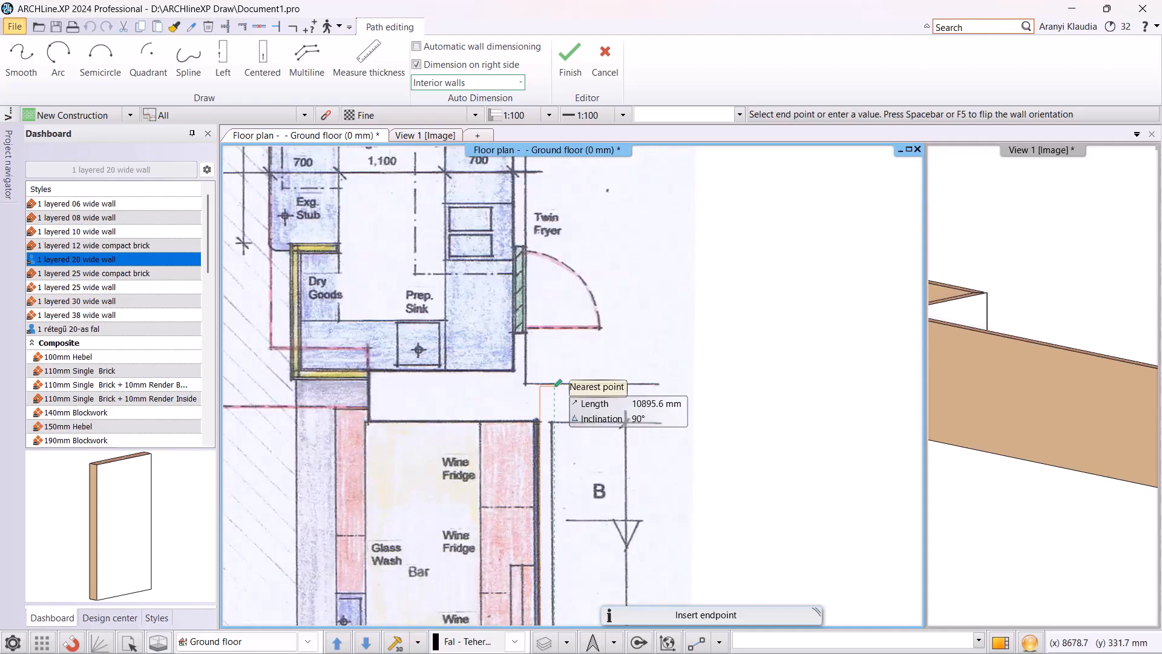
left_click(555, 384)
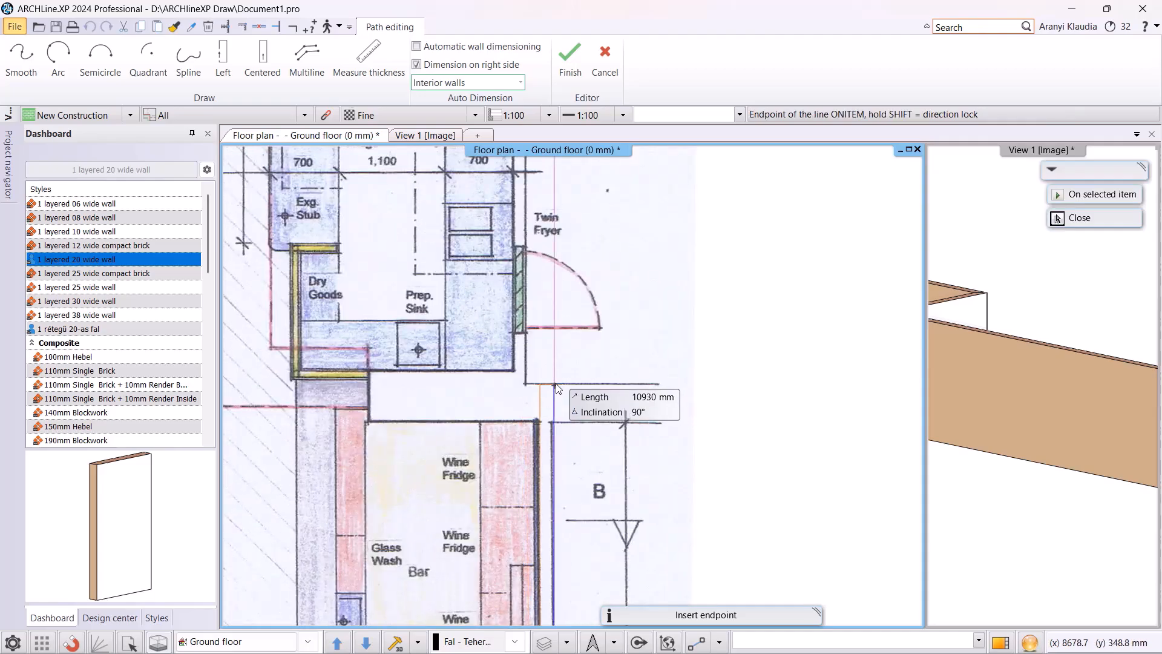
left_click(525, 384)
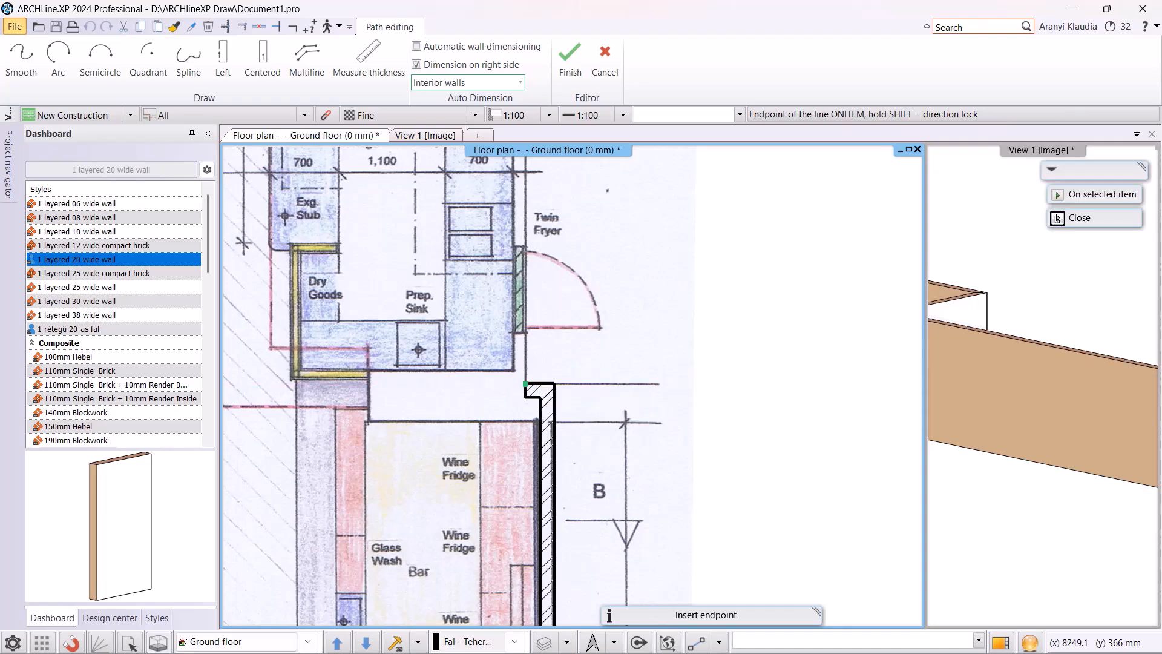
Trace the wall up the kitchen's outer side to the inner corner, and 1820 mm outward below the Grease Trap.
middle_click_drag(544, 216, 533, 609)
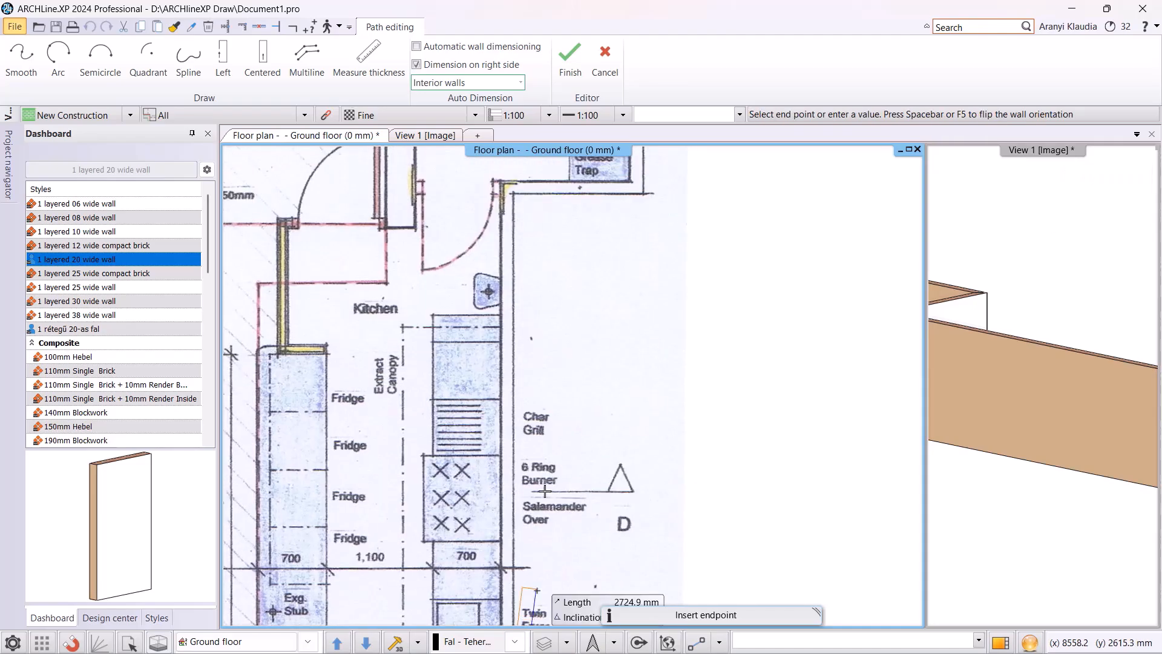
left_click(515, 190)
middle_click_drag(605, 192, 557, 279)
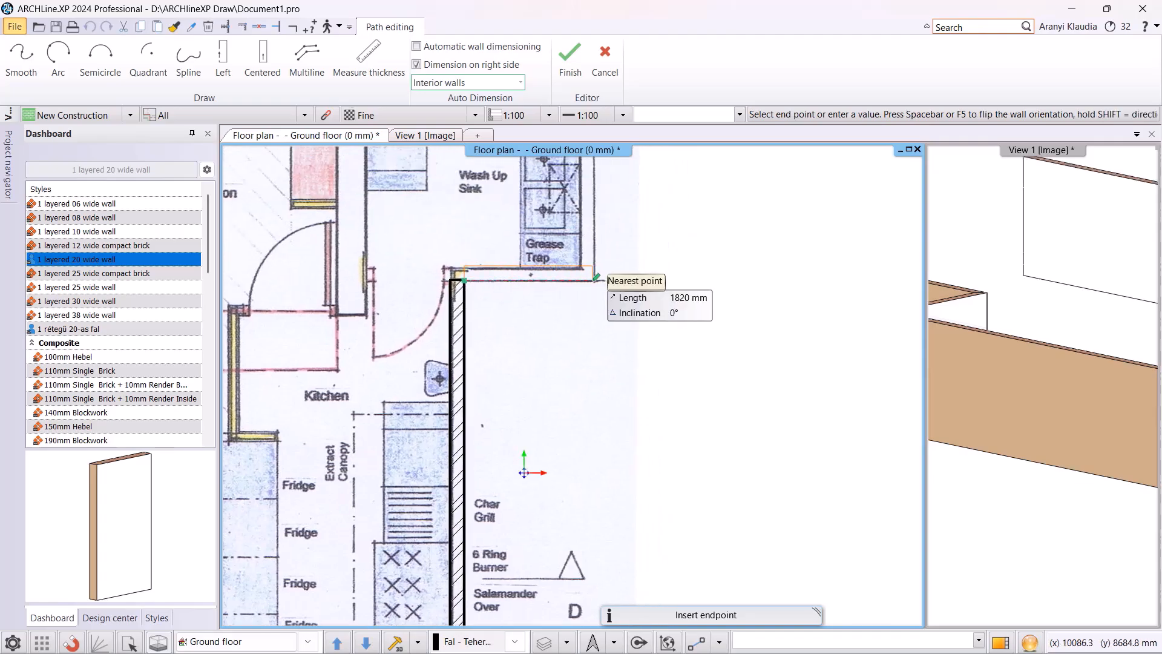
left_click(595, 281)
Trace the wall around the Wash Up area, past the Freezers to the Exit Door, and about 1502 mm up to the IVS line.
middle_click_drag(592, 213, 557, 546)
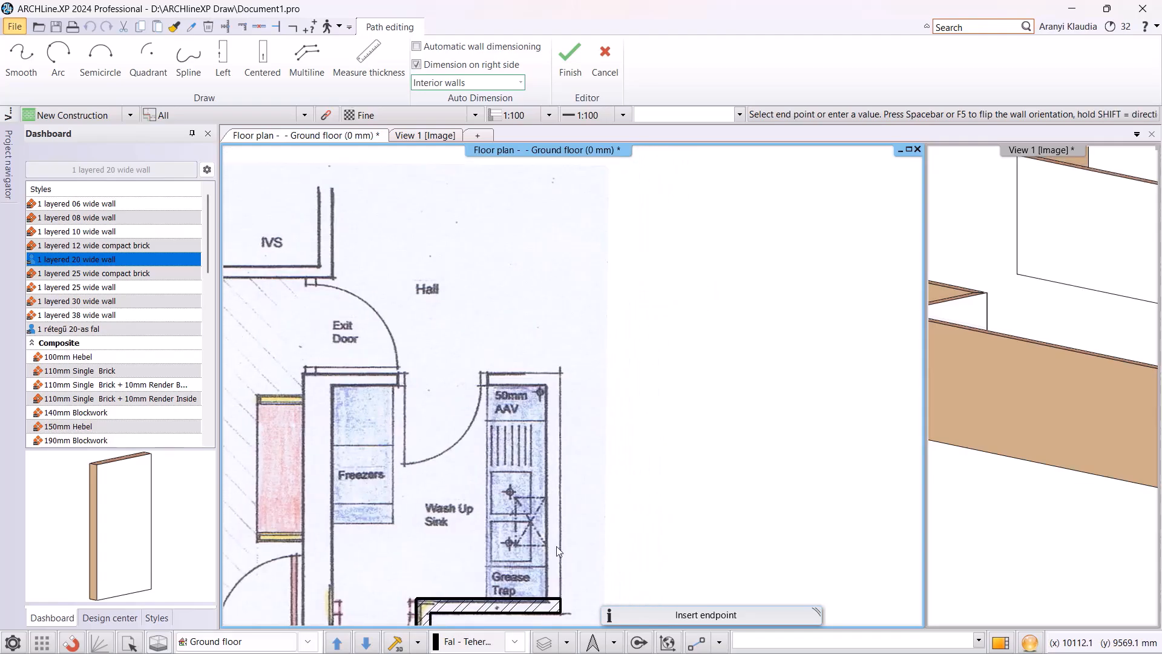
left_click(561, 372)
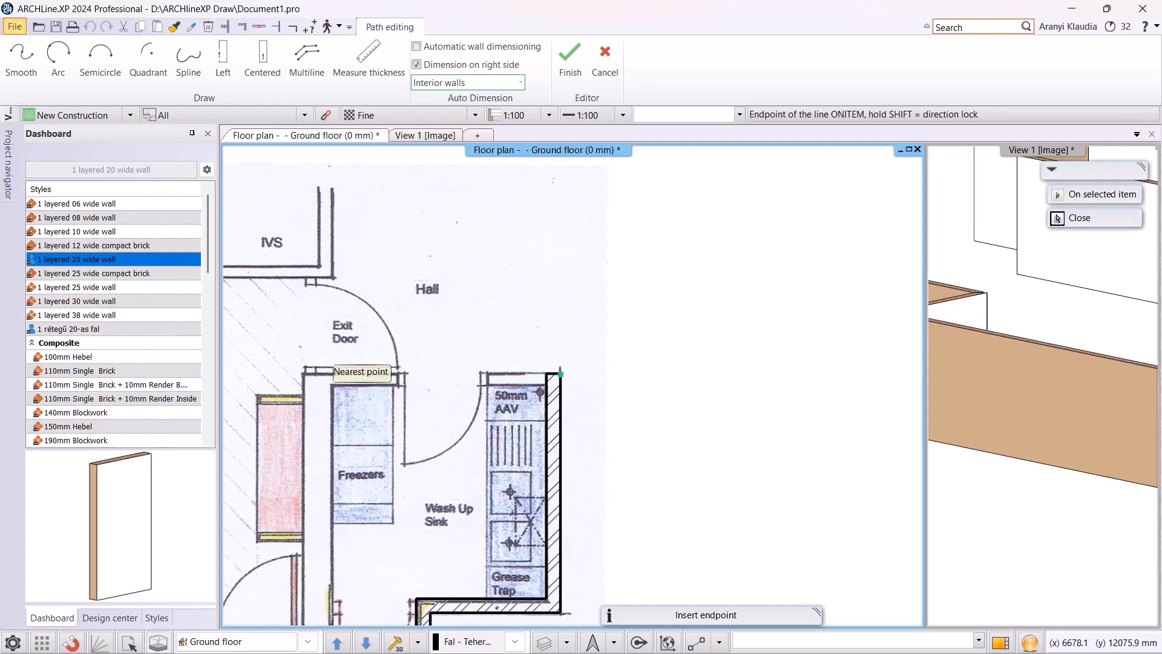
left_click(316, 372)
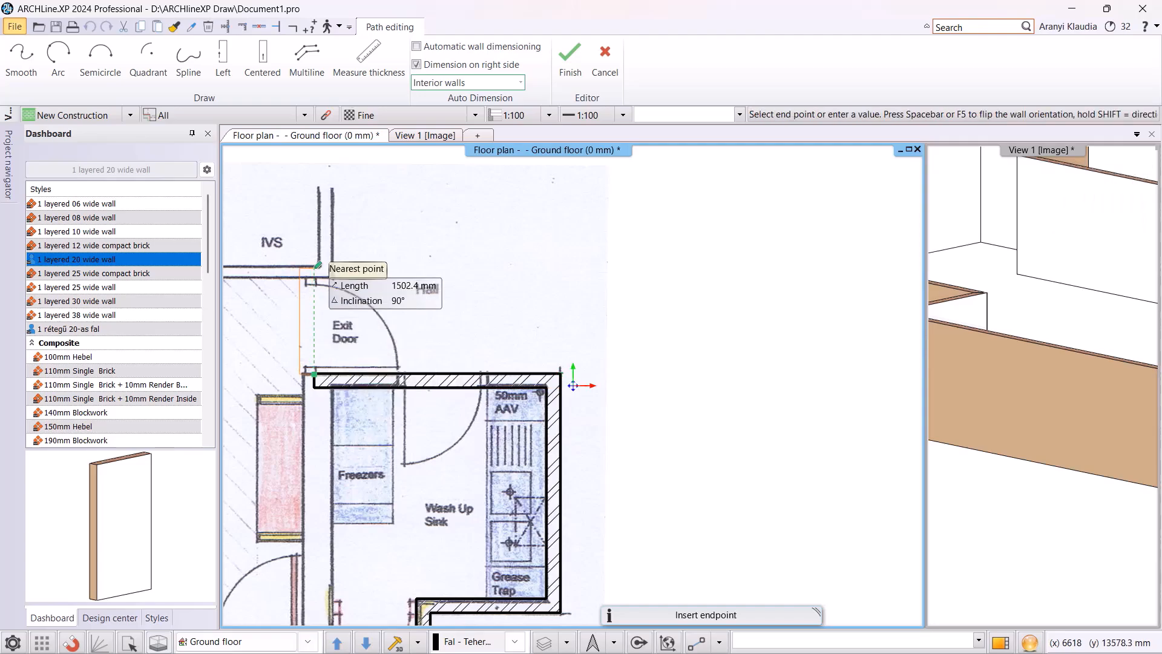
left_click(316, 266)
Close the outline with a wall about 9431 mm long above Seating Area 5, ending at the intersection with the first wall.
middle_click_drag(317, 267, 846, 325)
scroll(574, 339, "down", 3)
middle_click_drag(467, 339, 597, 357)
scroll(503, 348, "up", 2)
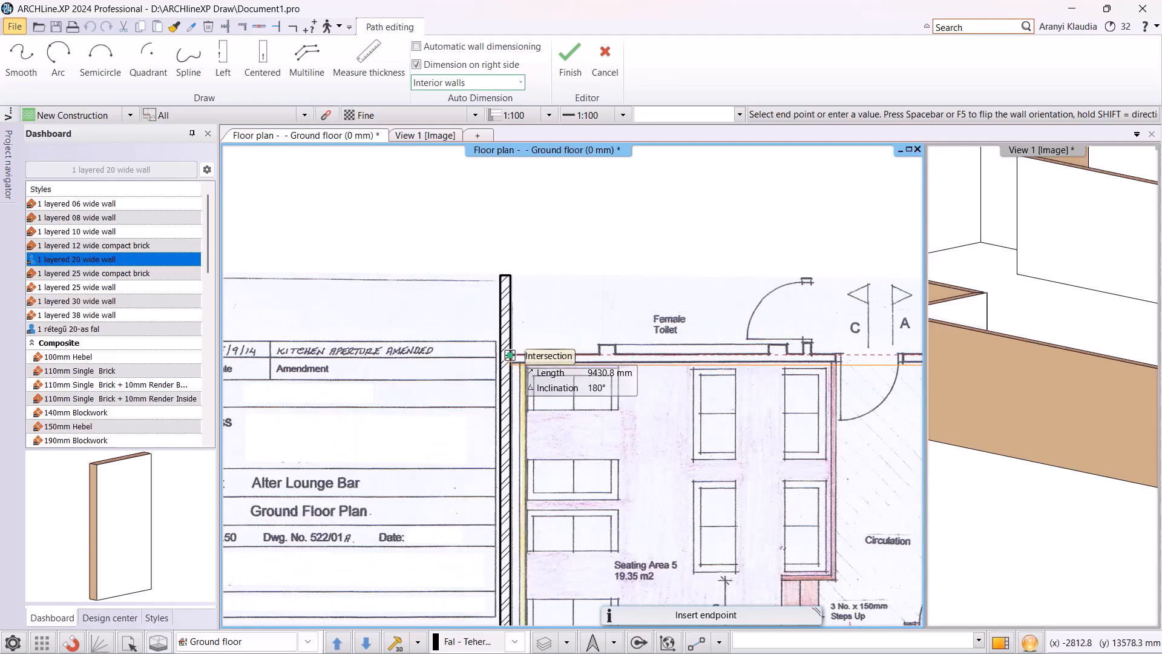
left_click(509, 352)
scroll(508, 350, "down", 3)
key("Escape")
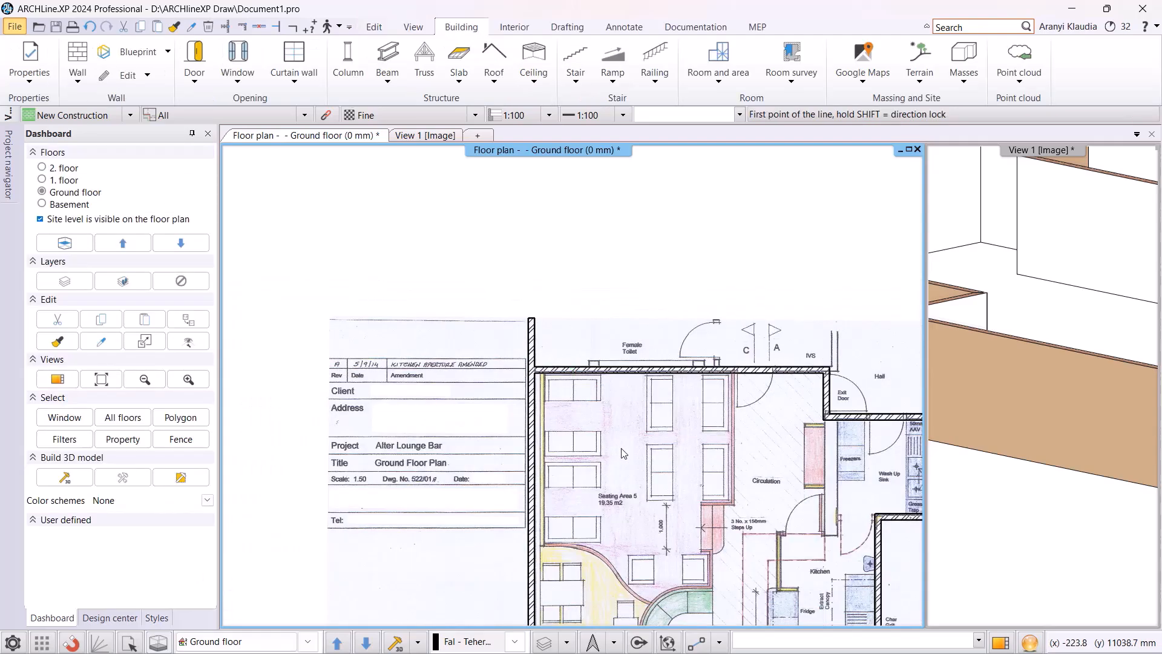
Review the complete outer wall outline on the floor plan and in the 3D View 1.
scroll(637, 458, "down", 1)
middle_click(637, 458)
middle_click(638, 458)
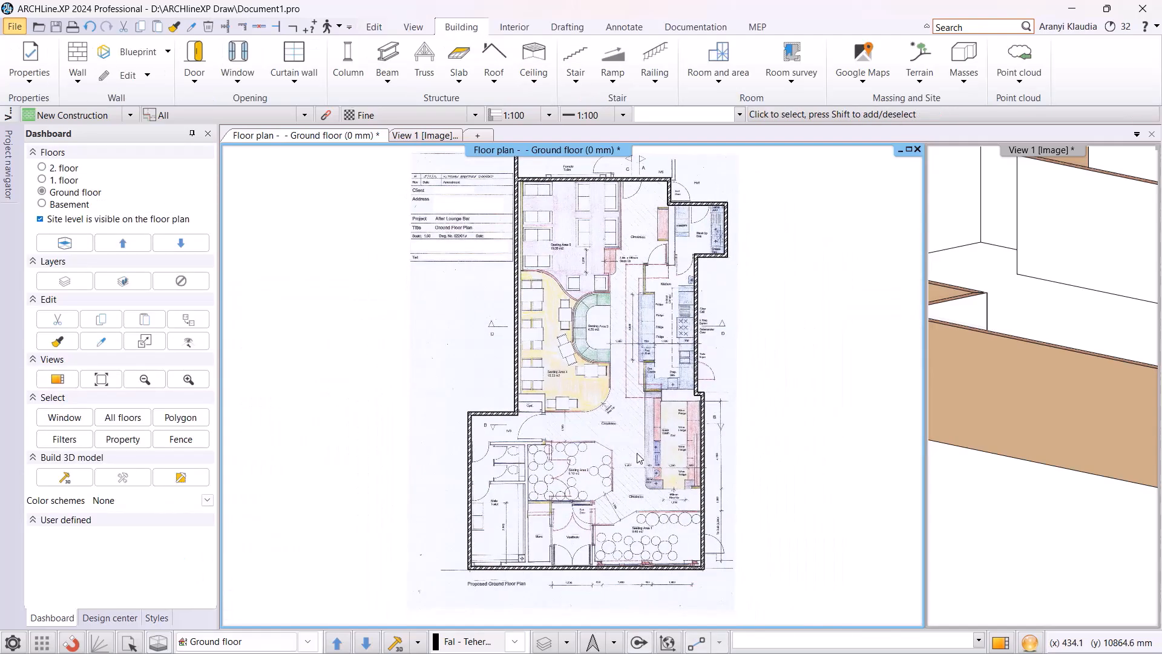
left_click(429, 135)
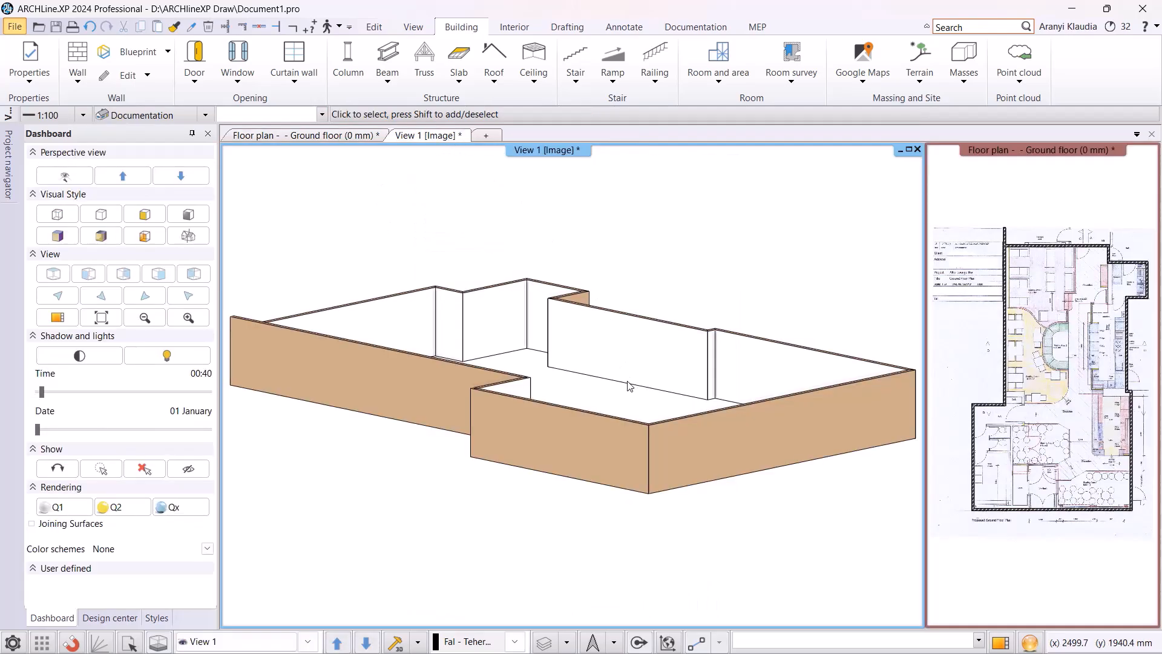
Start a new project, leaving the current one without saving its changes.
left_click(14, 27)
left_click(63, 59)
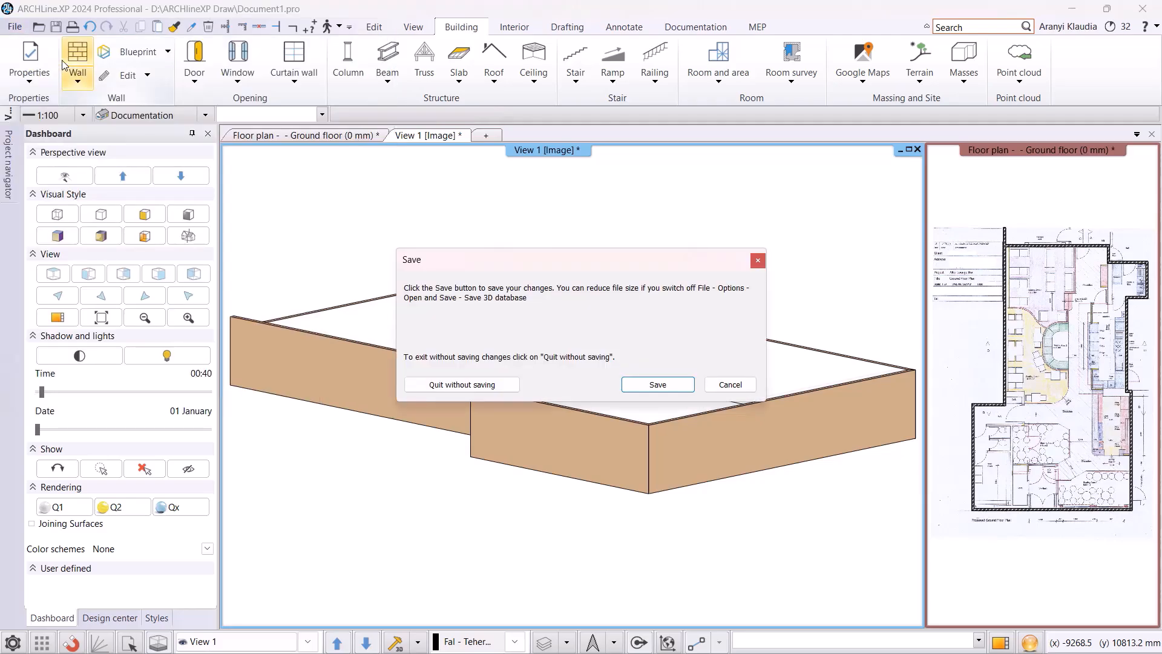
left_click(486, 384)
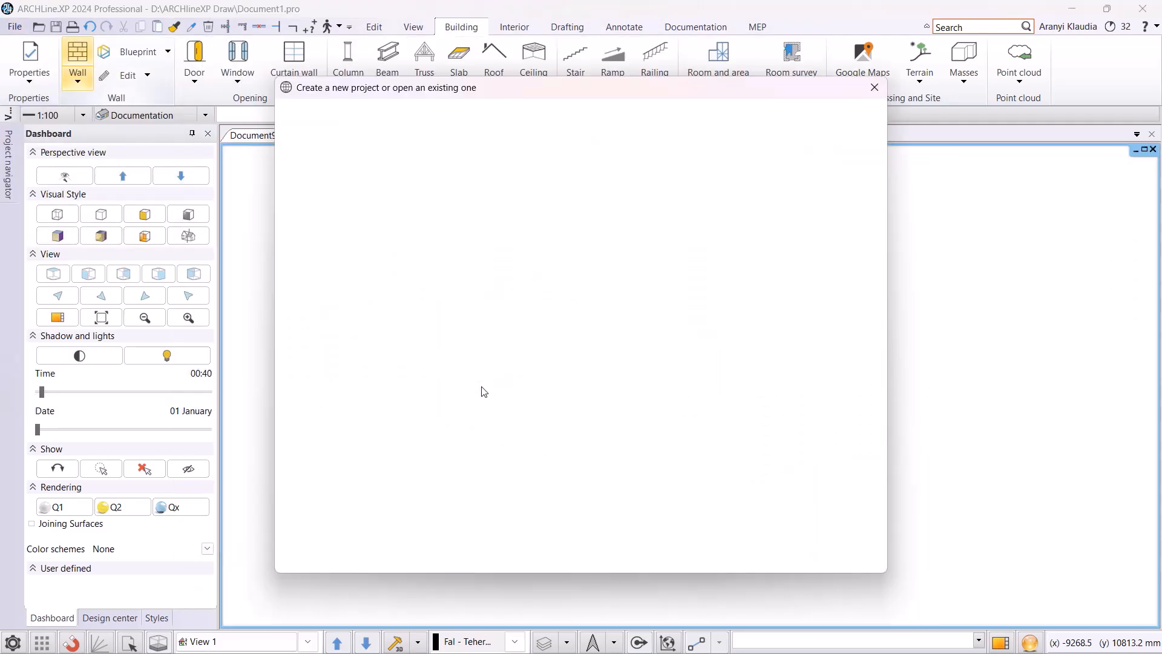
left_click(658, 230)
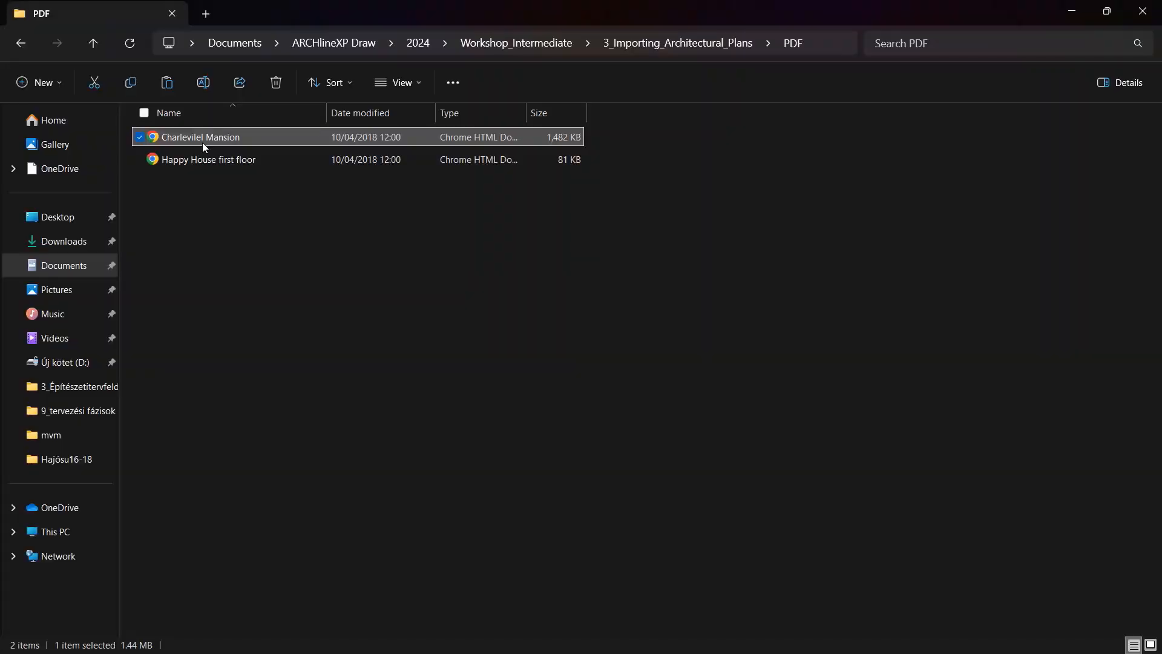
Open Charlevilel Mansion from the PDF folder in the browser and examine the quality of its plan lines at up to 500% zoom.
double_click(202, 143)
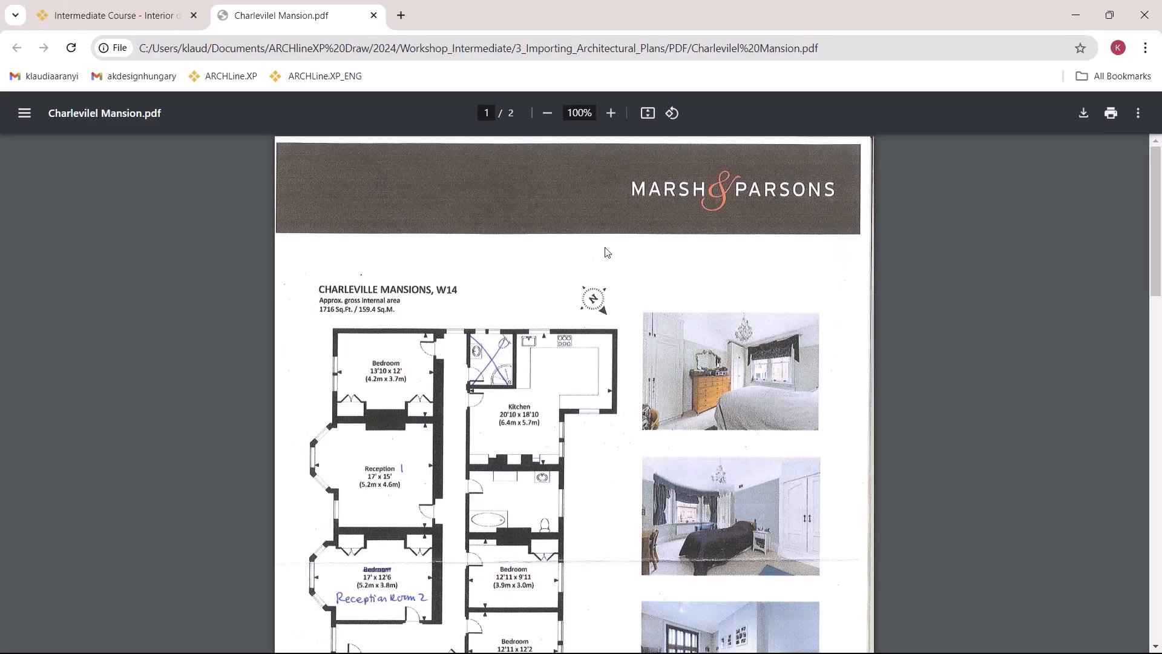
scroll(600, 267, "down", 2)
left_click(611, 113)
left_click(611, 113)
left_click(611, 113)
left_click(611, 113)
left_click(612, 113)
left_click(612, 113)
left_click(611, 113)
left_click(612, 113)
scroll(669, 235, "down", 6)
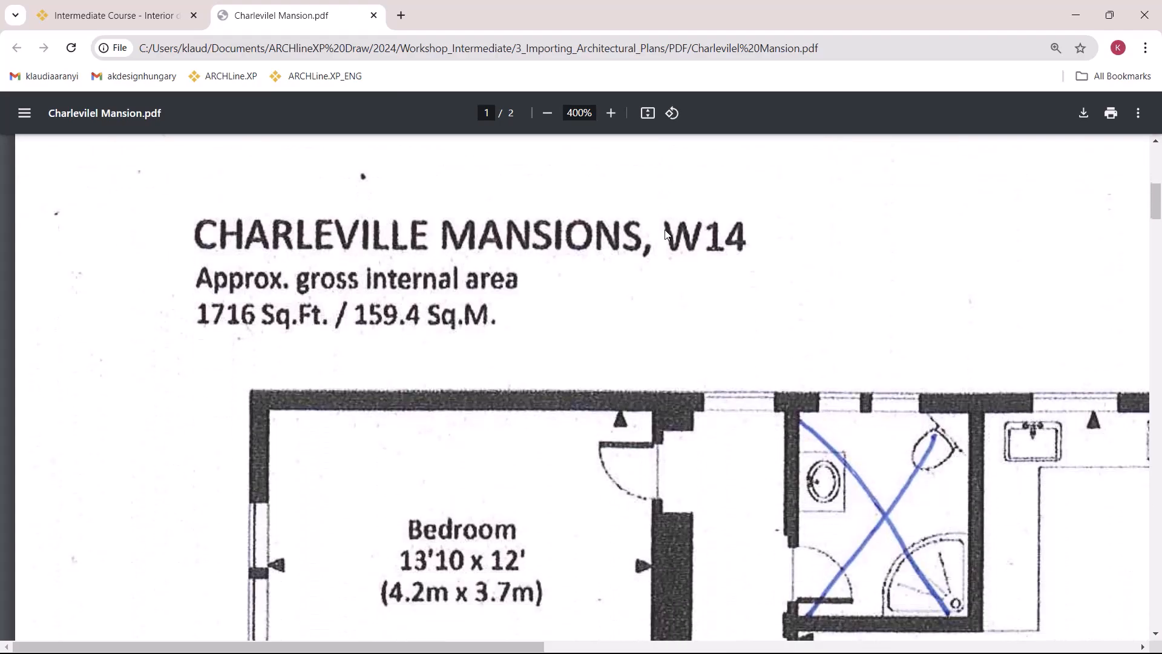
left_click(611, 113)
scroll(619, 128, "down", 2)
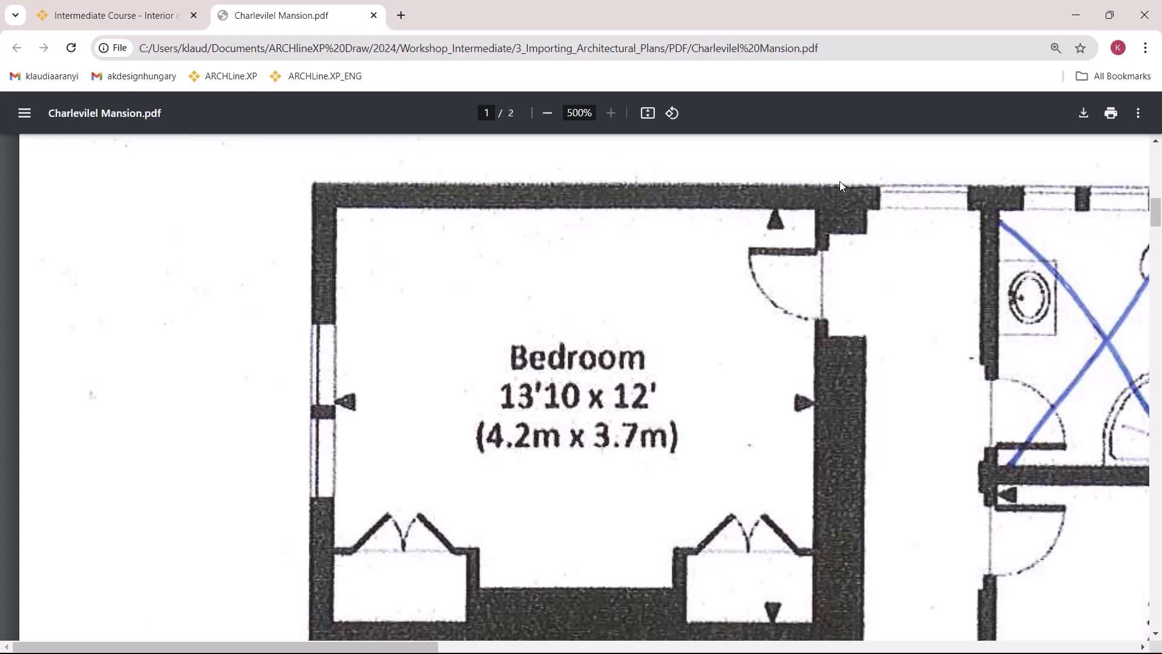
Open Happy House first floor from the PDF folder and examine the line quality around the en-suite at up to 500% zoom.
left_click(1066, 17)
double_click(227, 163)
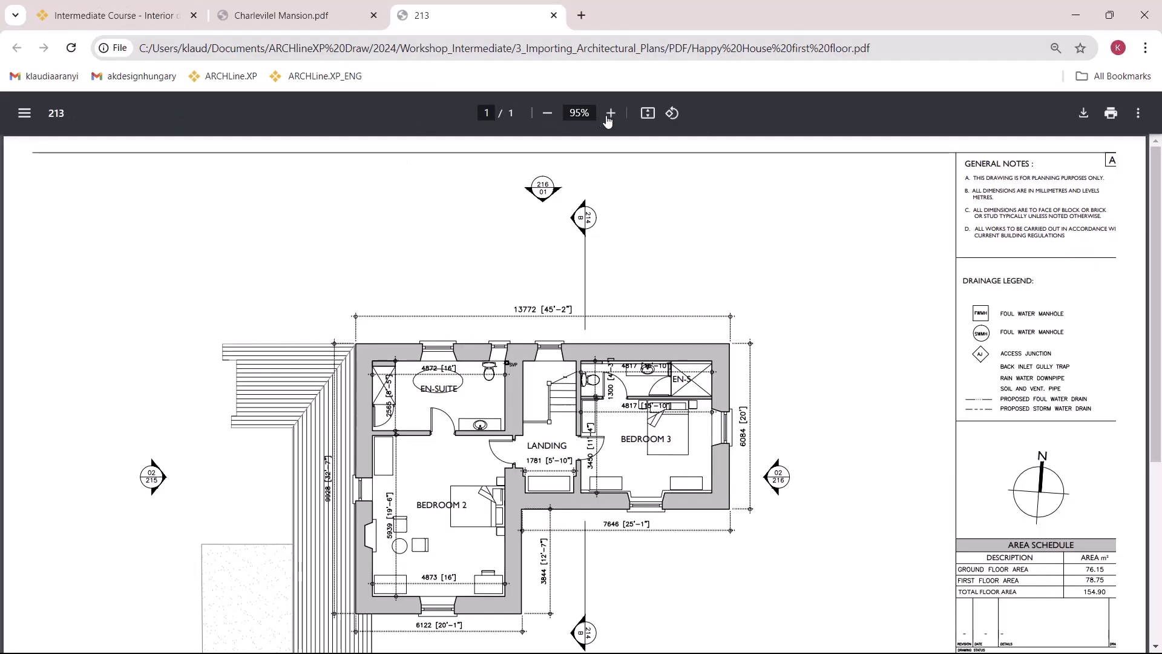
left_click(614, 114)
left_click(614, 114)
left_click(613, 114)
left_click(614, 114)
left_click(614, 115)
left_click(614, 114)
scroll(612, 243, "down", 3)
middle_click(614, 305)
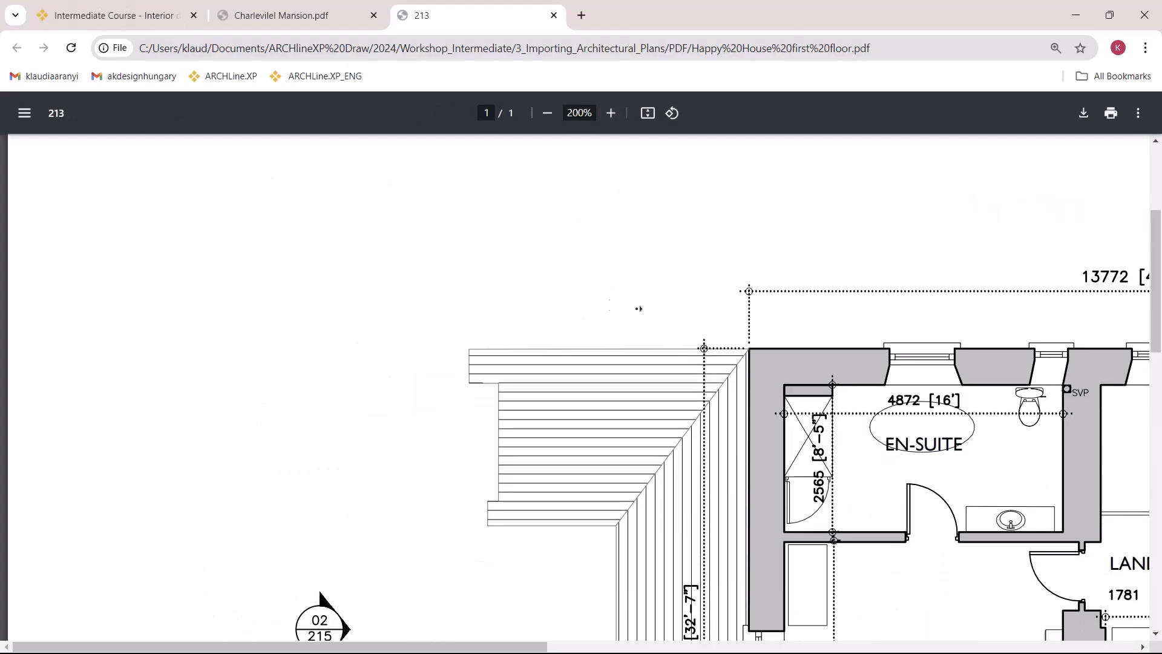
left_click(611, 113)
left_click(610, 114)
left_click(611, 113)
left_click(610, 113)
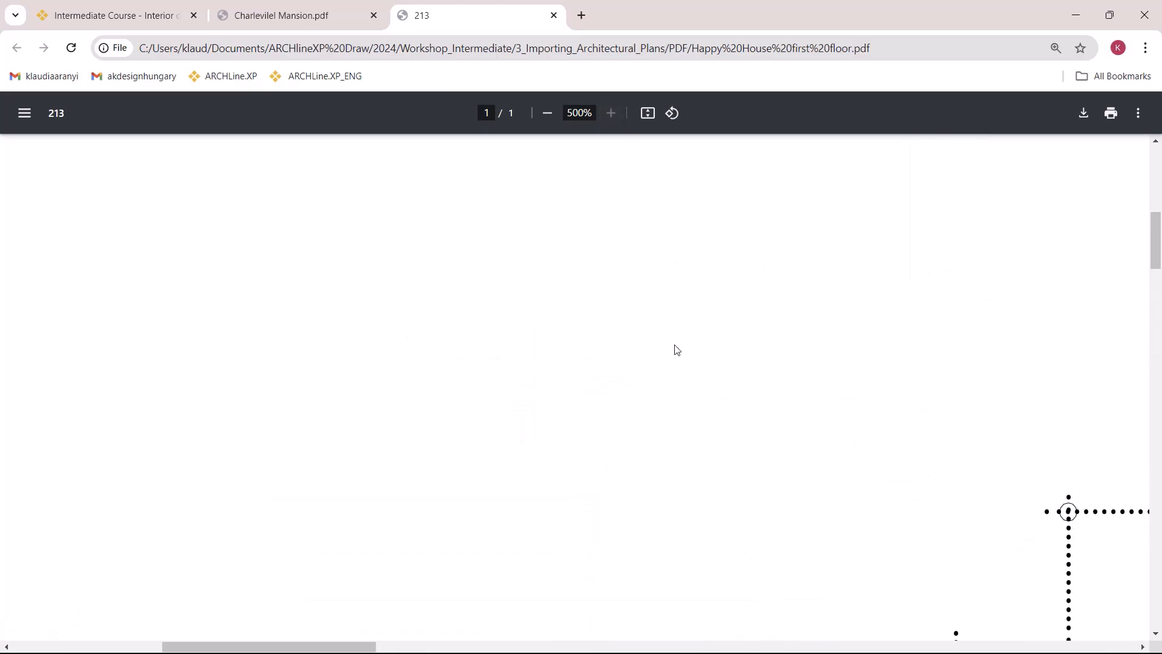
scroll(870, 368, "right", 10)
scroll(862, 369, "down", 5)
scroll(439, 234, "up", 1)
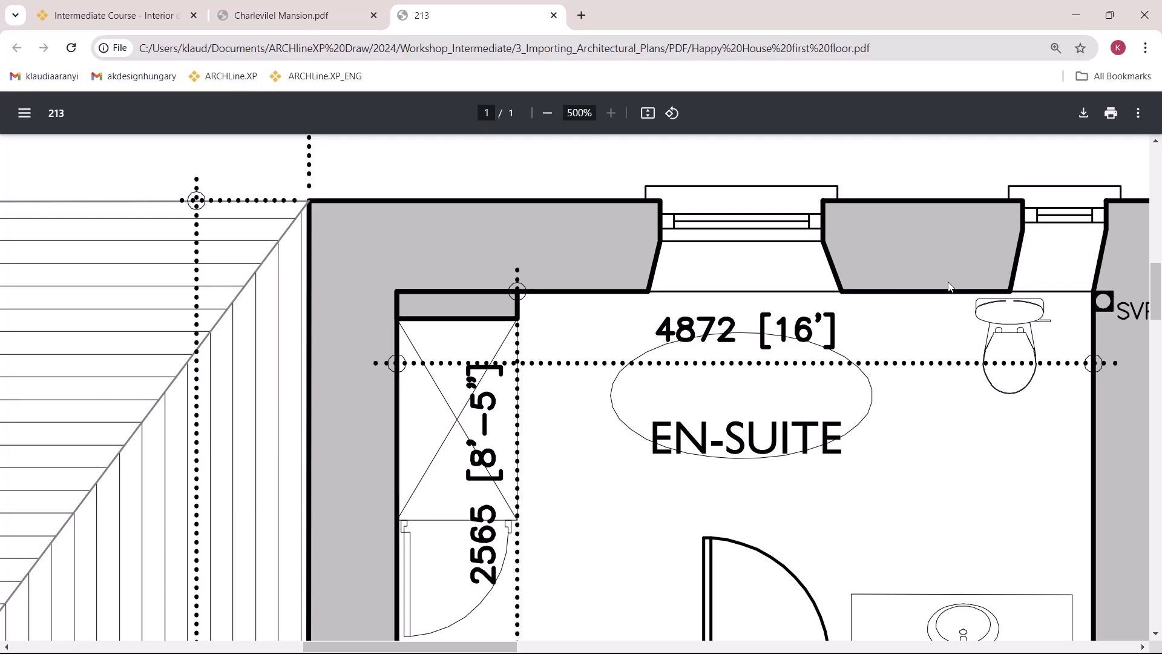
Return to ARCHLine.XP and choose Charlevilel Mansion from the PDF folder as the PDF to import.
left_click(1078, 24)
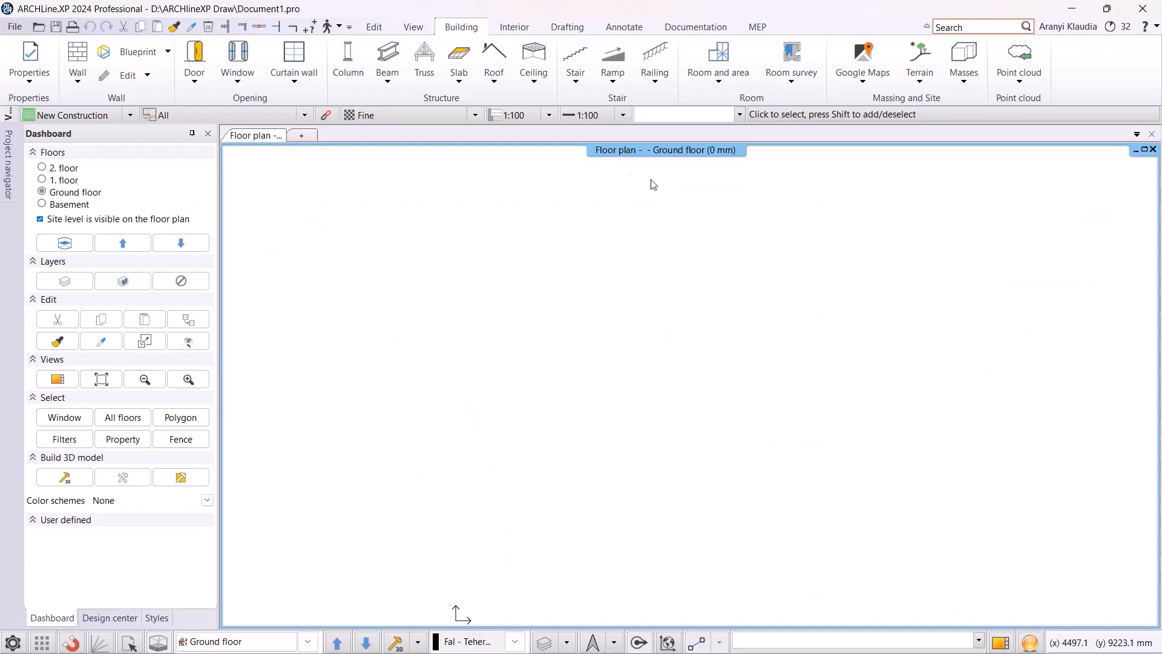
left_click(14, 28)
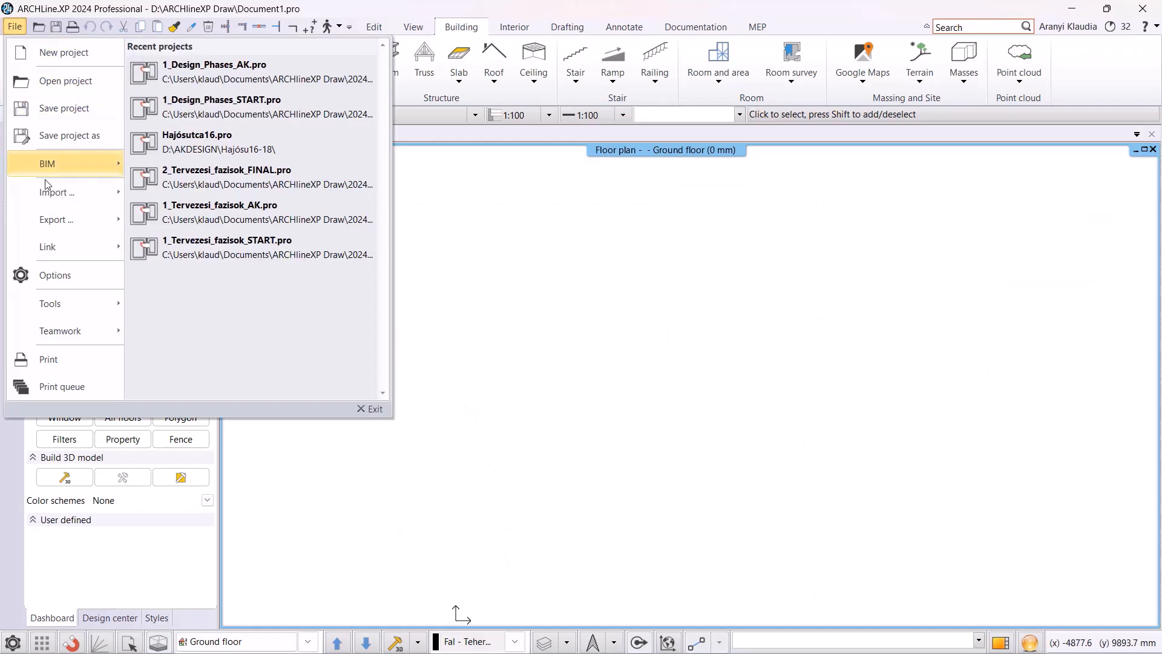
mouse_move(49, 194)
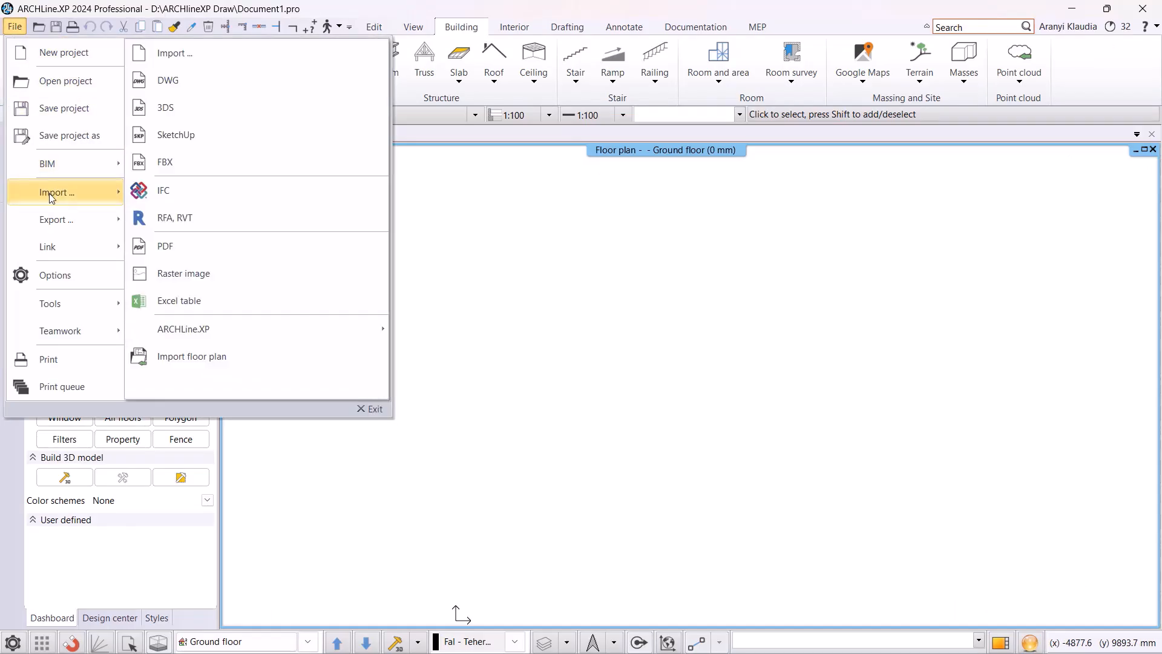
left_click(170, 244)
left_click(531, 313)
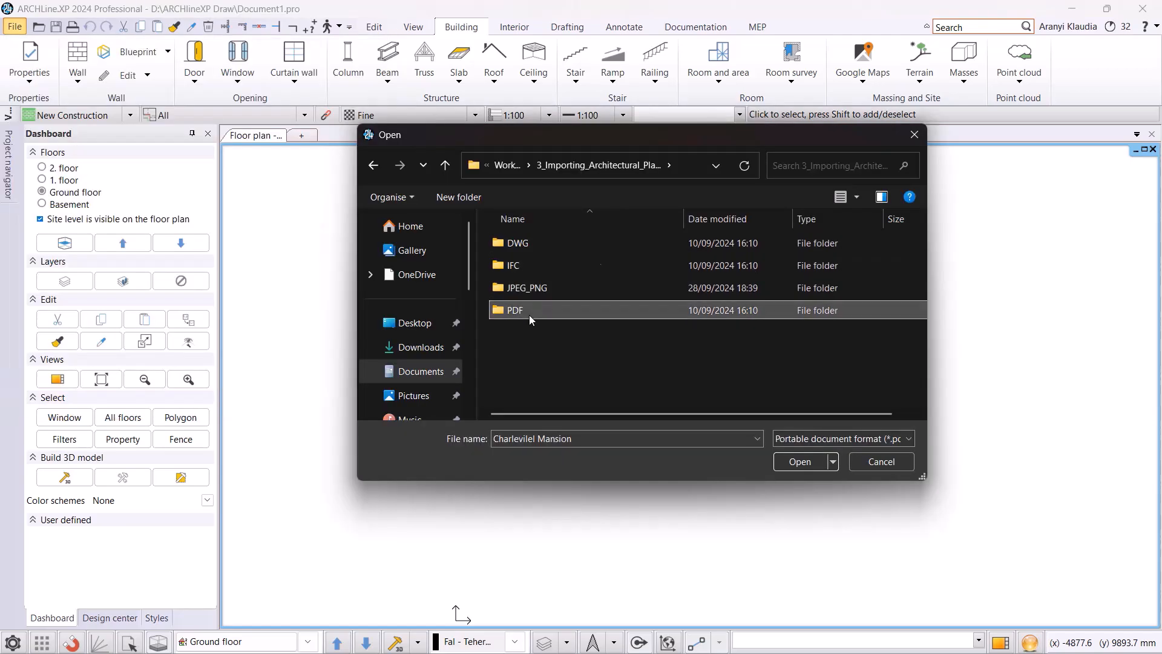
double_click(529, 311)
double_click(543, 248)
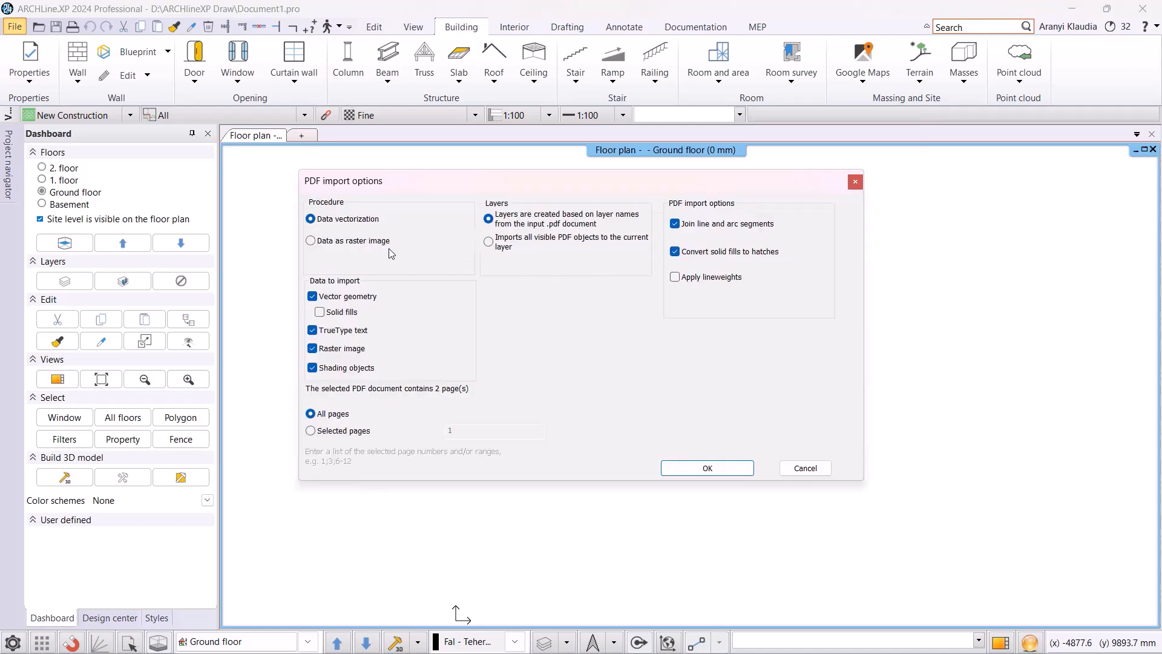
Import only page 1 of the PDF as a raster image at 300 dpi onto the ground floor plan.
left_click(311, 242)
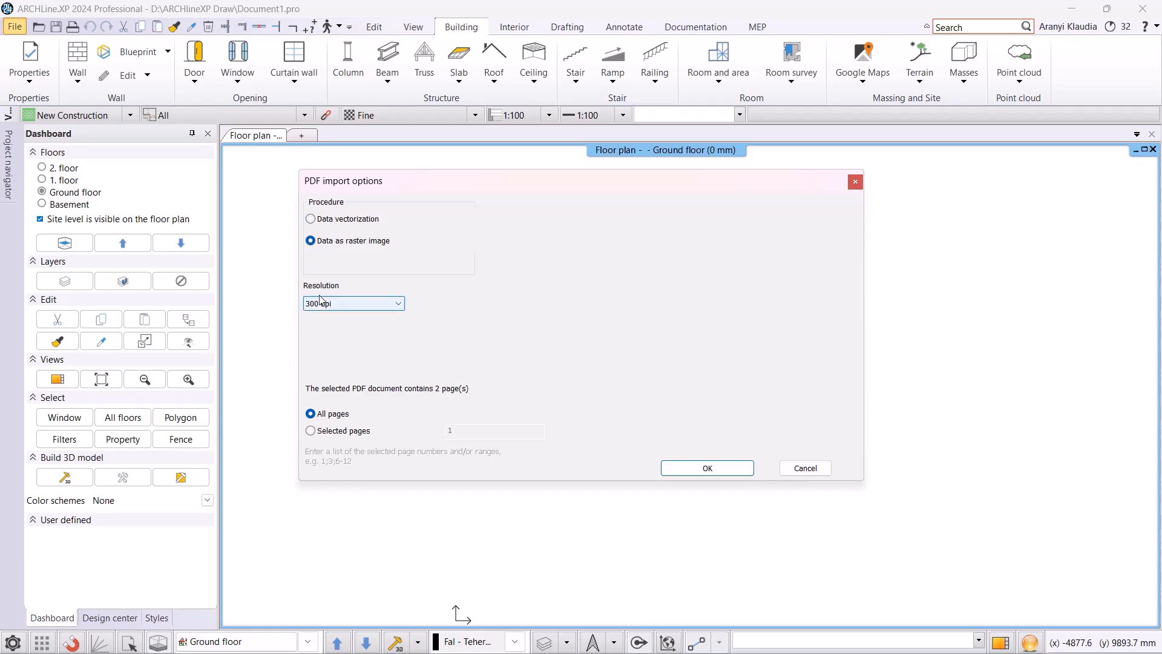
left_click(310, 431)
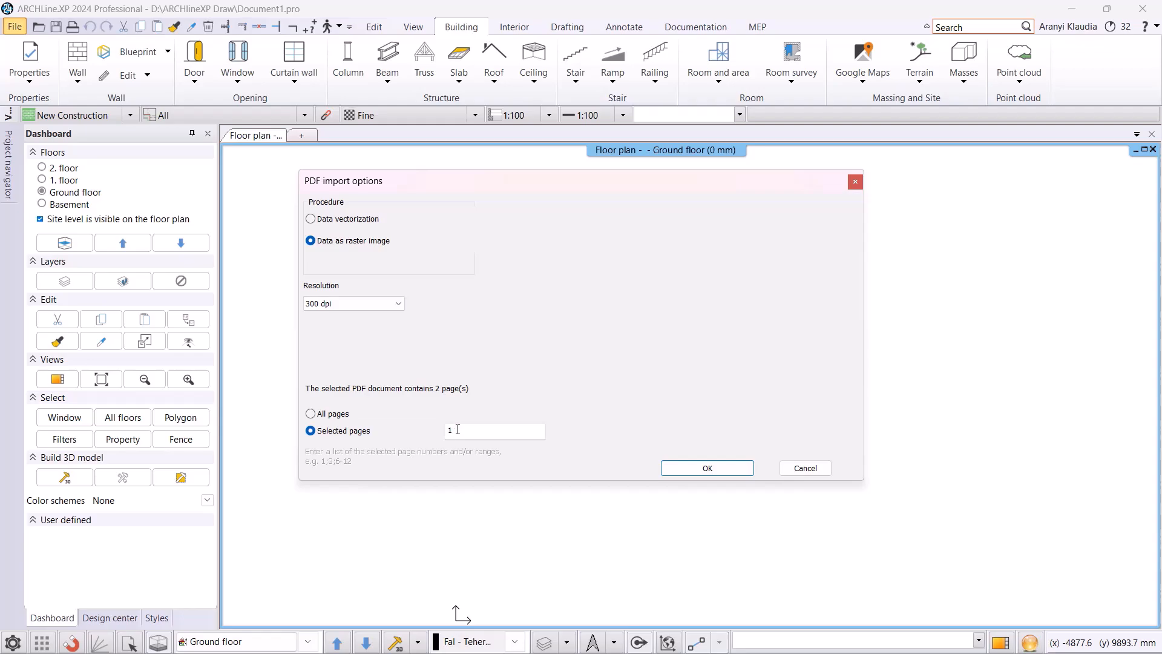
left_click(699, 468)
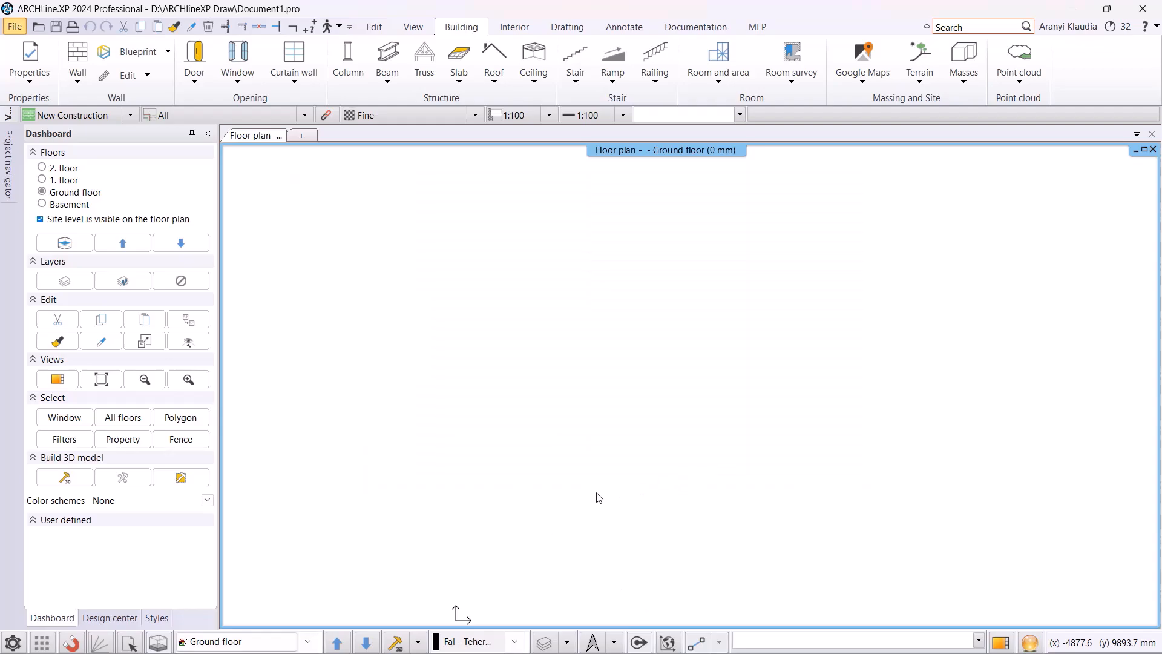
left_click(713, 456)
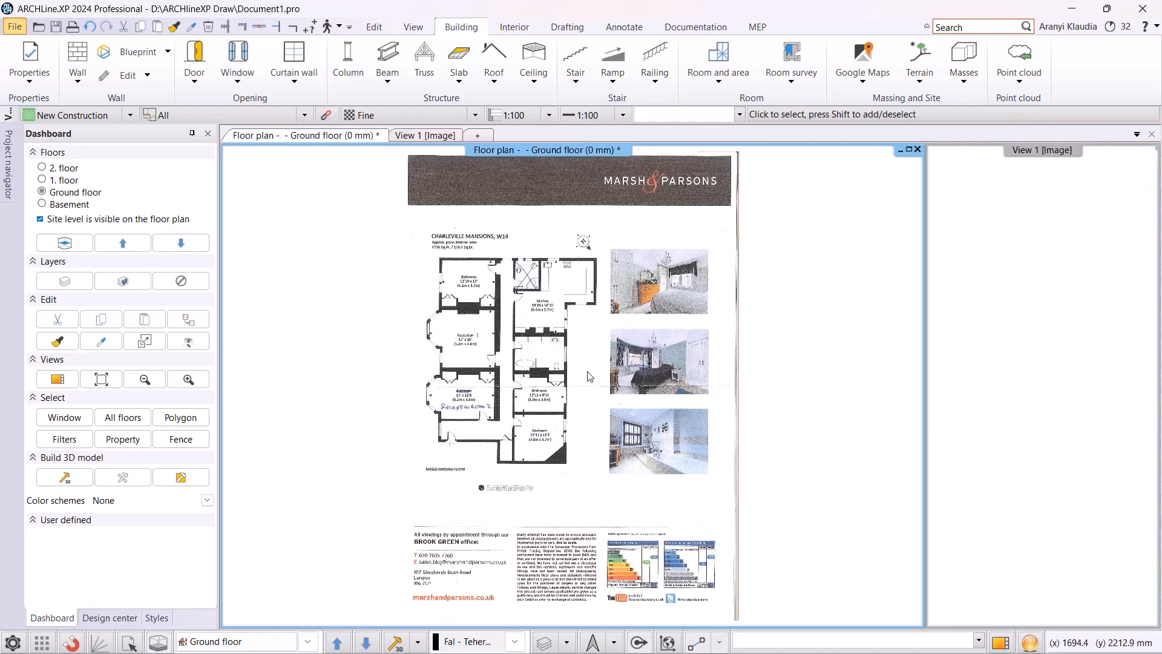
Calibrate the raster image using the horizontal distance between the window wall and opposite wall of the bedroom marked 4.2m x 3.7m.
left_click(490, 316)
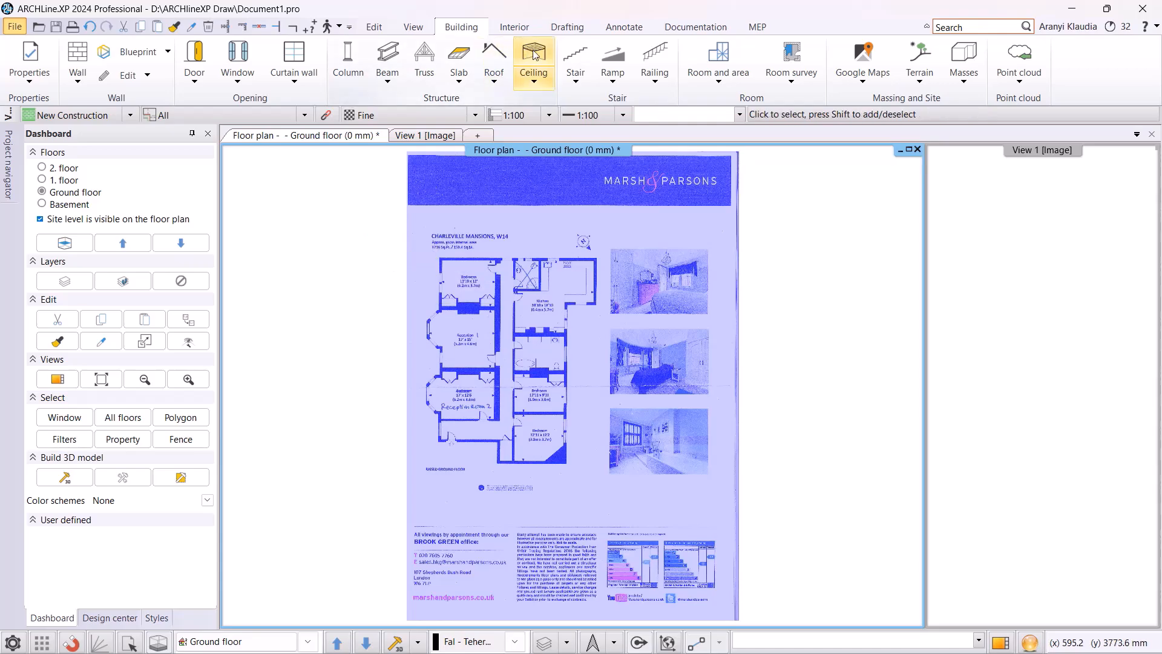
left_click(567, 27)
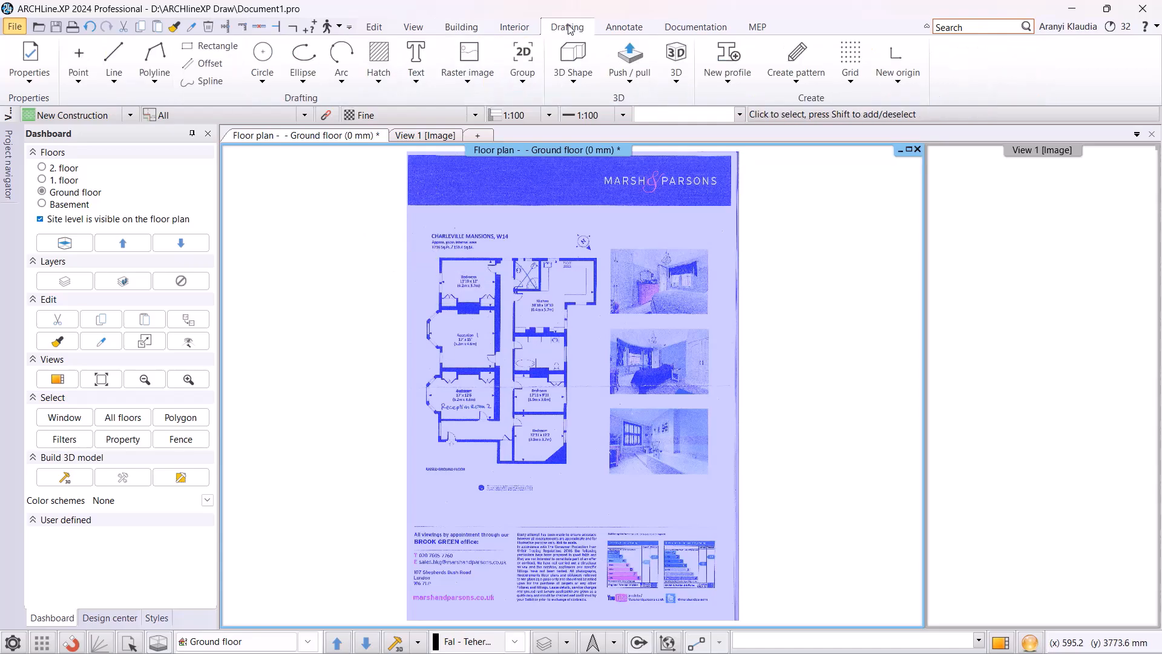
left_click(474, 89)
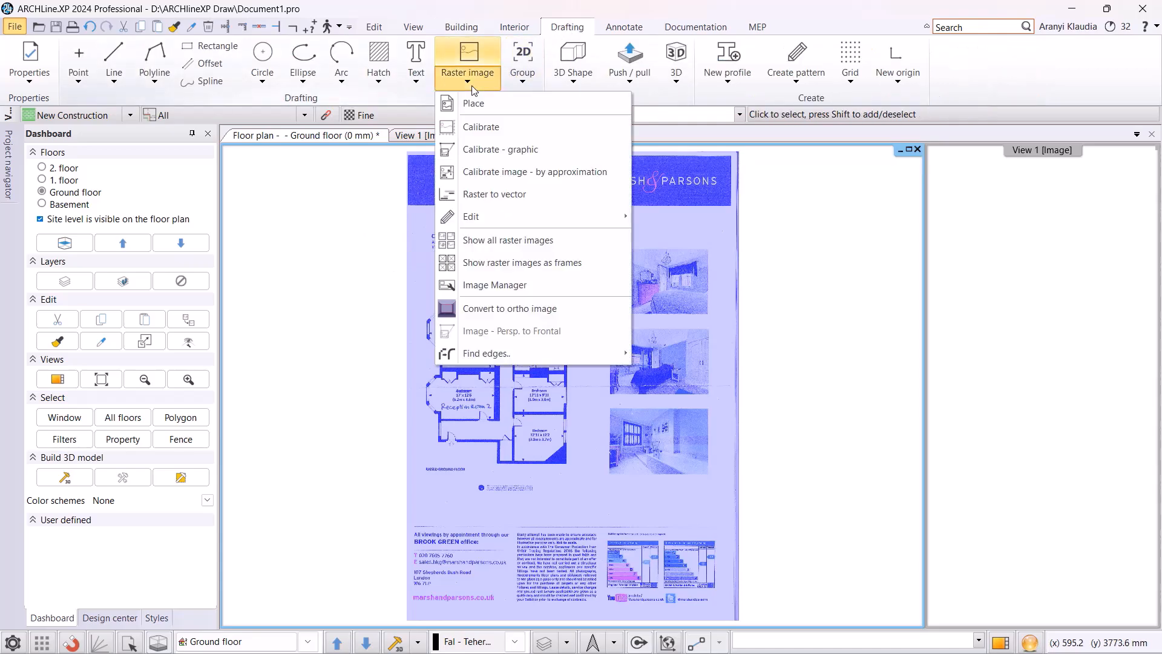
left_click(487, 127)
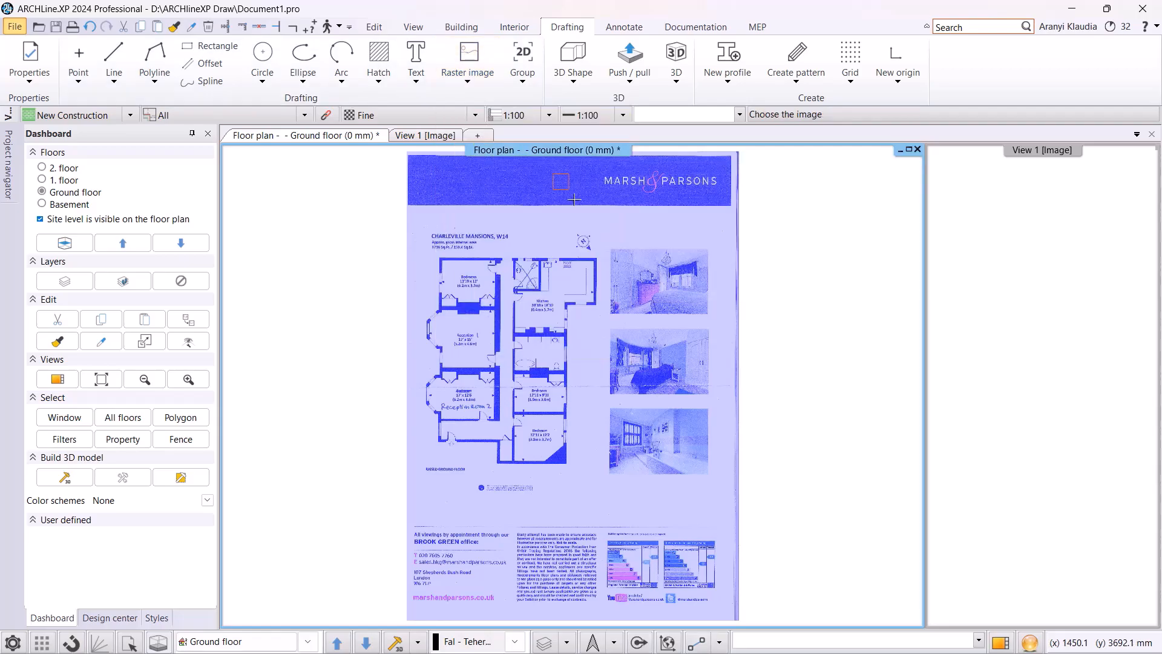
left_click(529, 291)
scroll(527, 303, "up", 8)
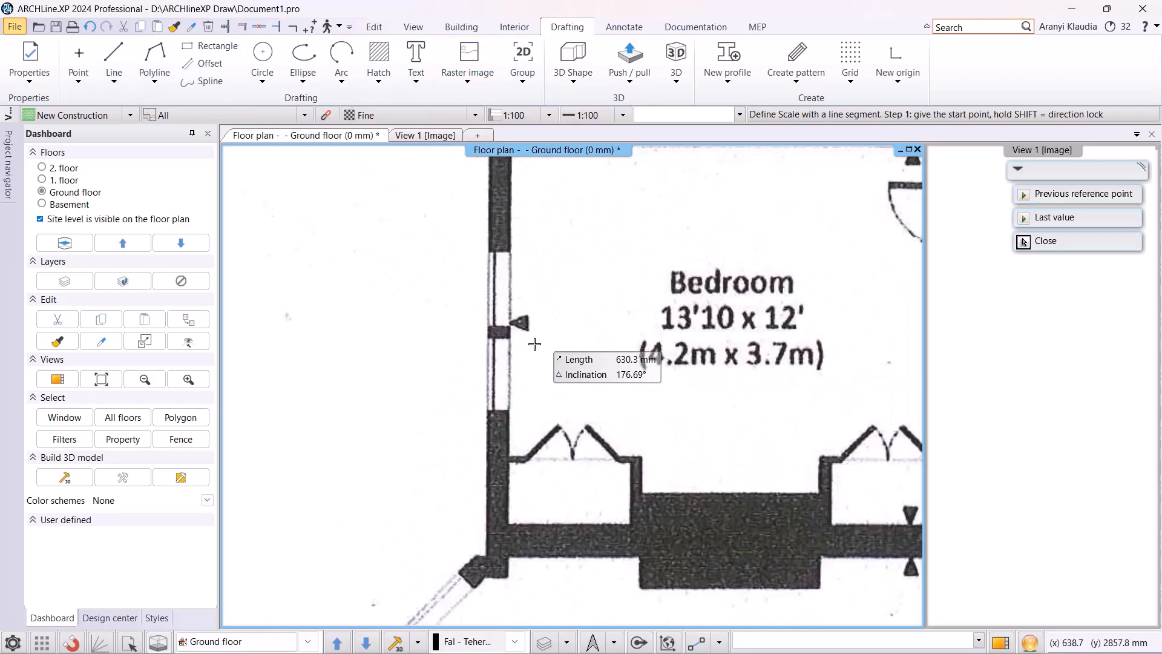
left_click(509, 334)
middle_click_drag(642, 343, 466, 344)
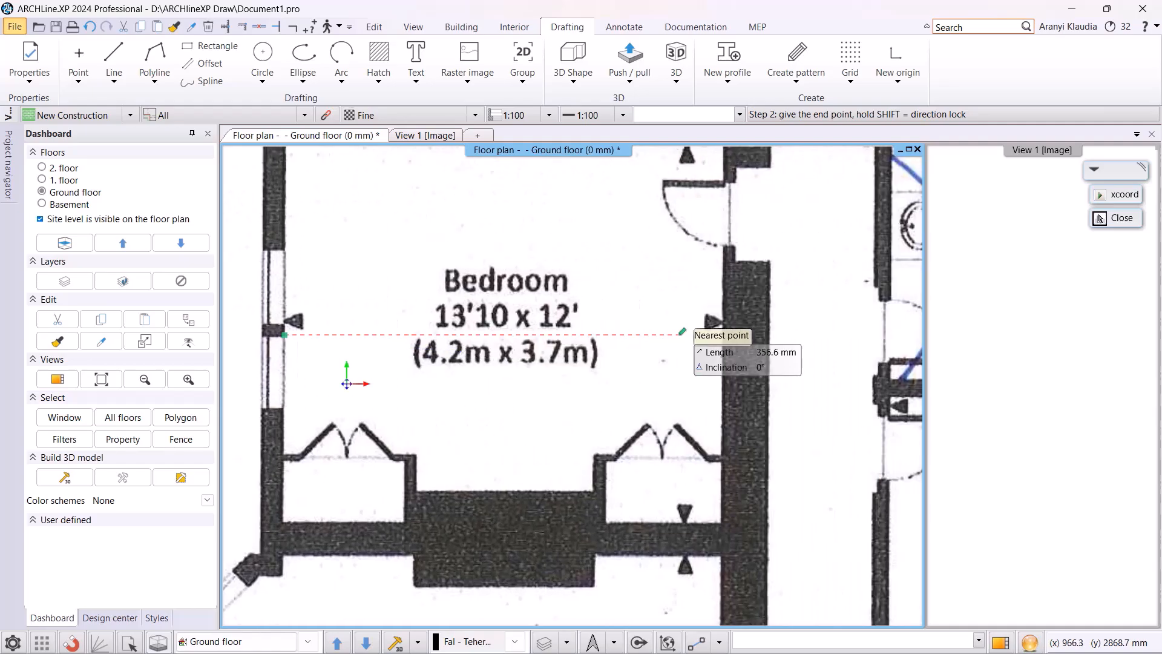
left_click(726, 331)
left_click_drag(617, 327, 622, 330)
left_click(635, 372)
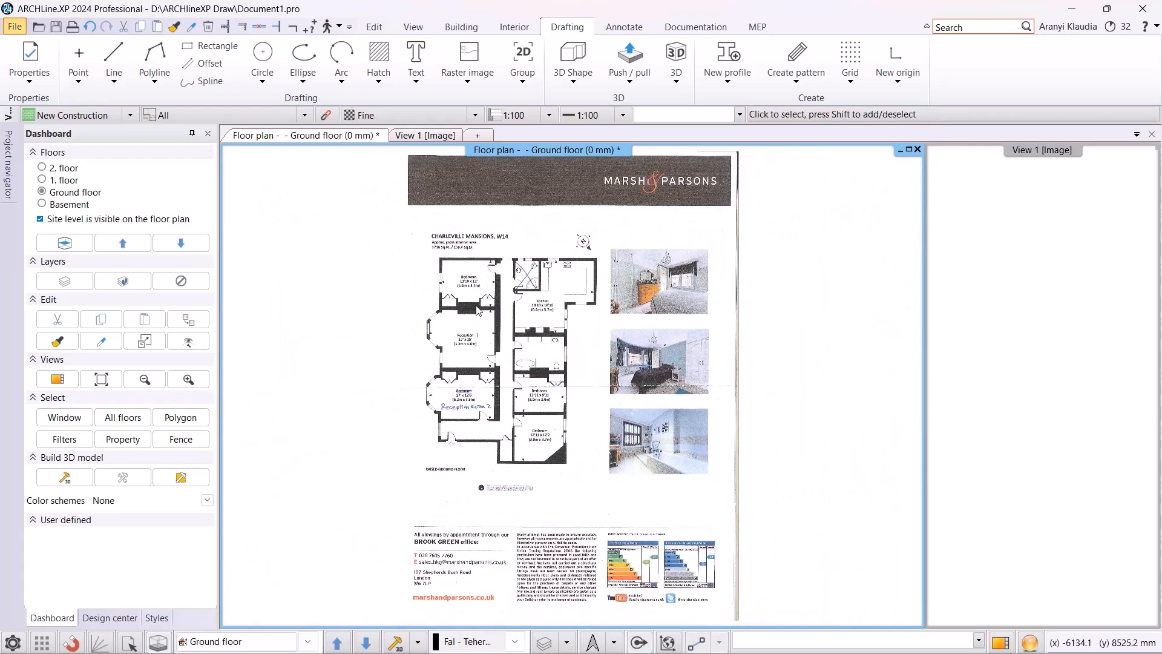
Measure the calibrated bedroom's horizontal width from the window wall's inner face to the opposite wall.
left_click(310, 30)
scroll(427, 263, "up", 8)
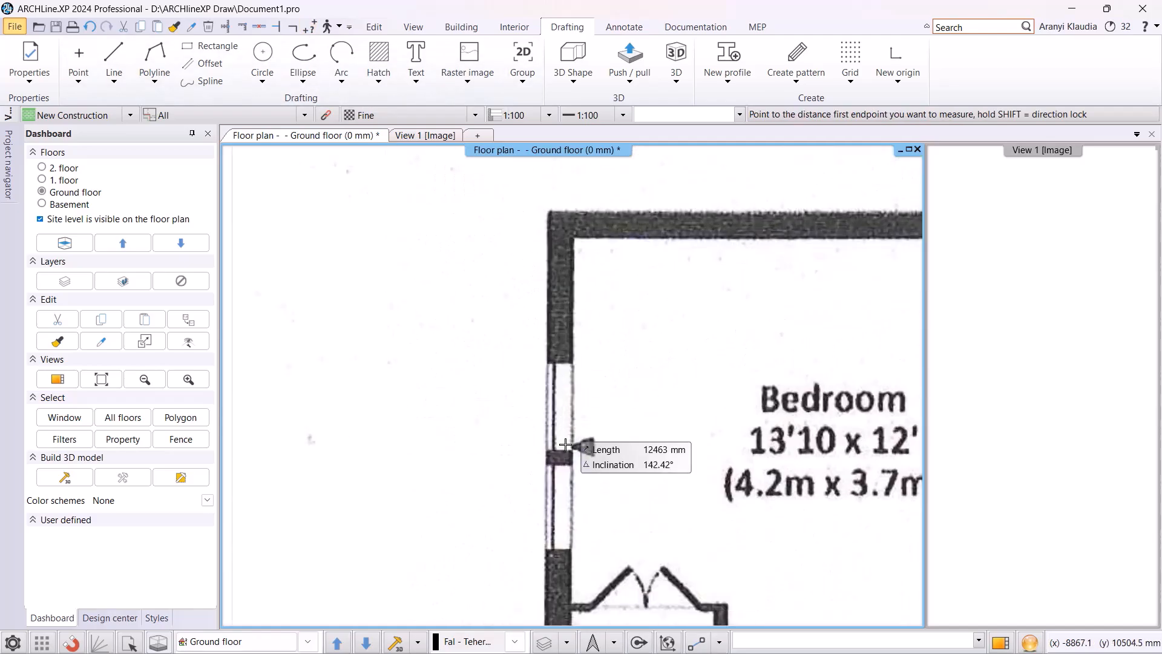
left_click(572, 467)
middle_click_drag(684, 483, 390, 443)
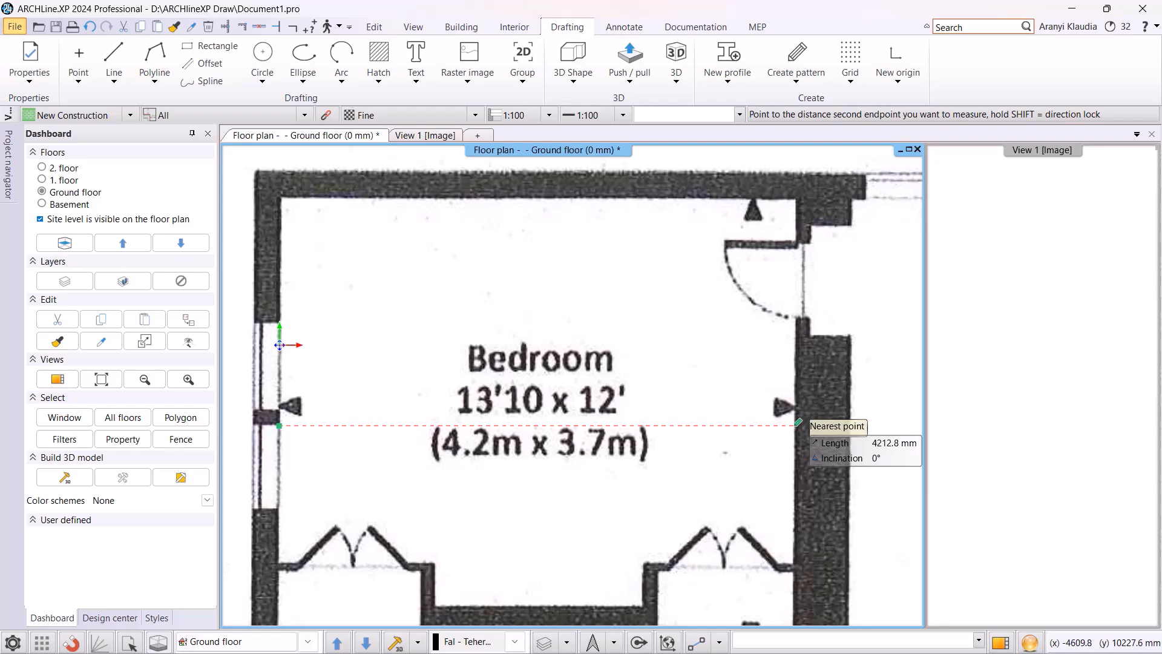
left_click(795, 425)
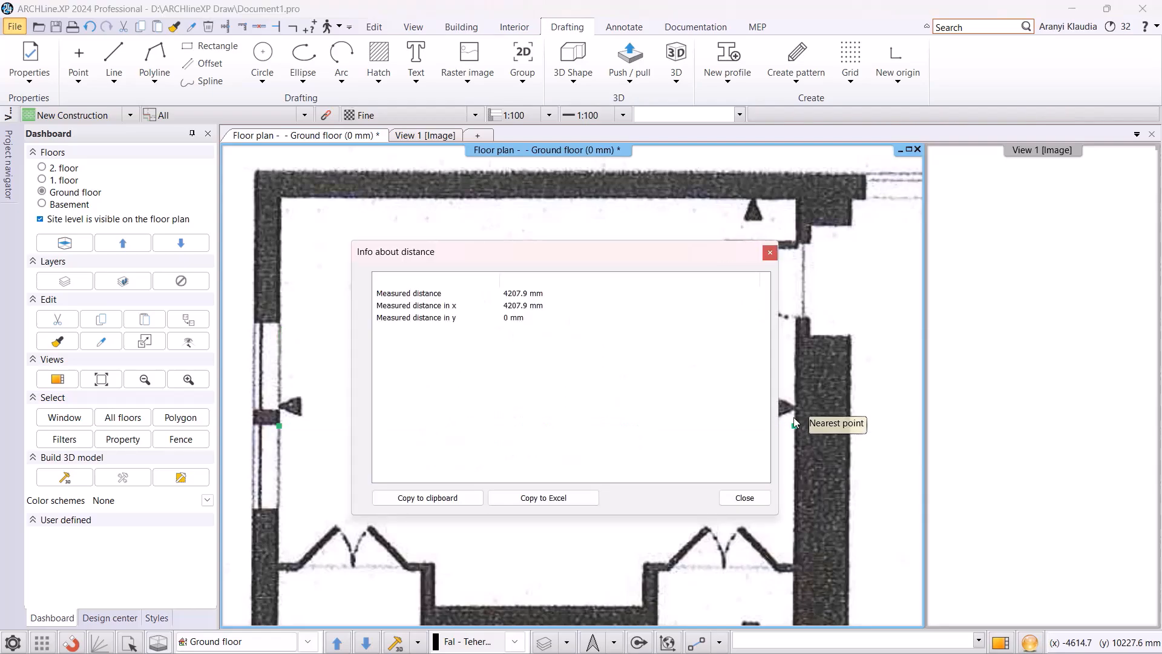
left_click(744, 497)
middle_click(708, 374)
middle_click(709, 374)
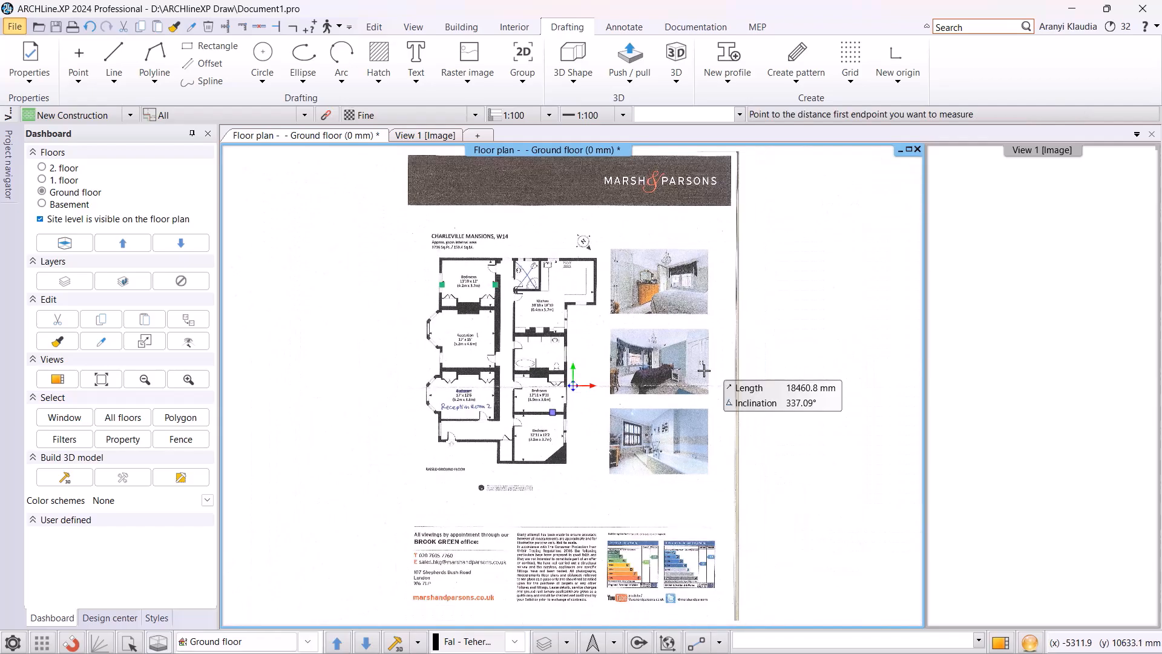
key("Escape")
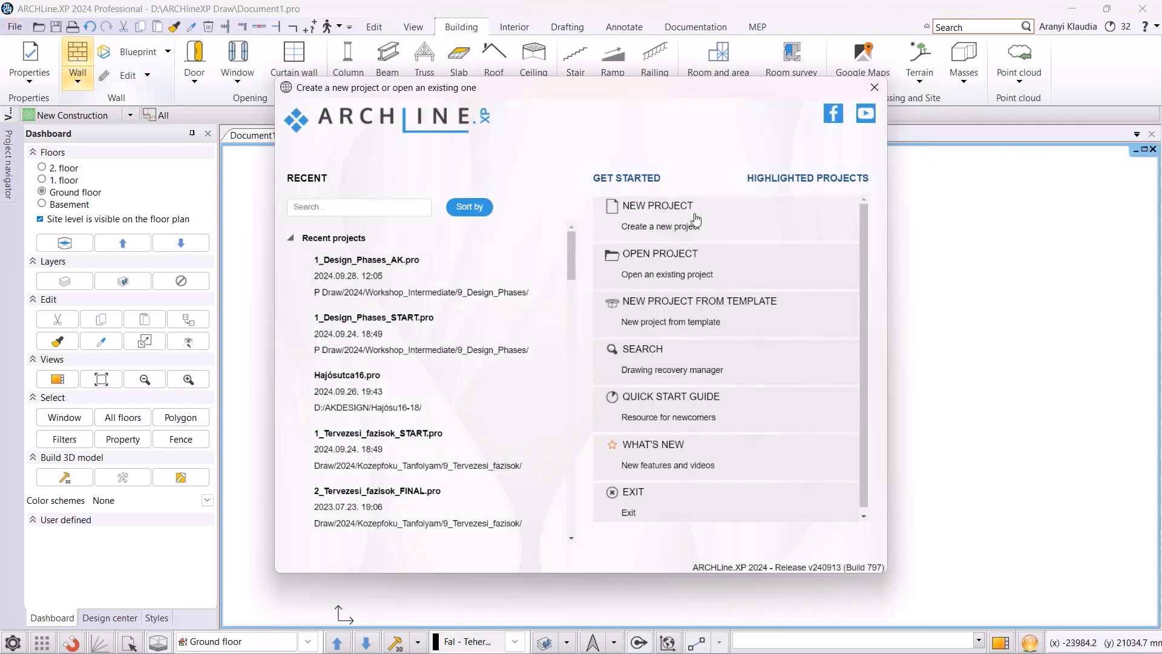
Create a new project and choose Happy House first floor from the PDF folder as the PDF to import.
left_click(695, 218)
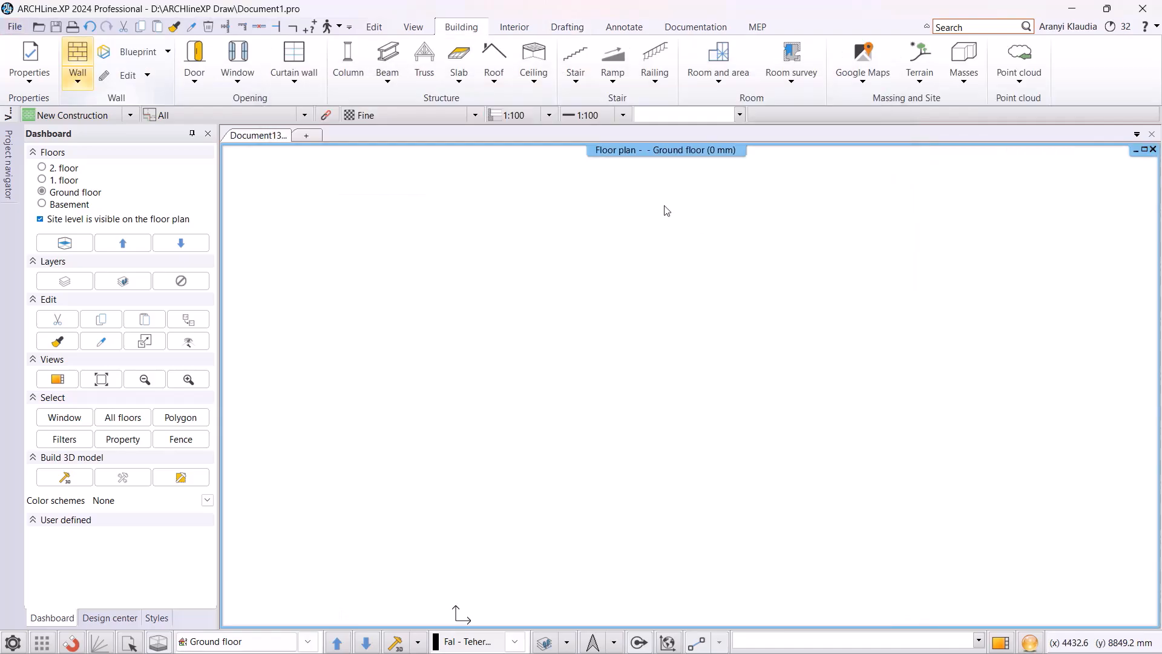
left_click(15, 27)
mouse_move(58, 193)
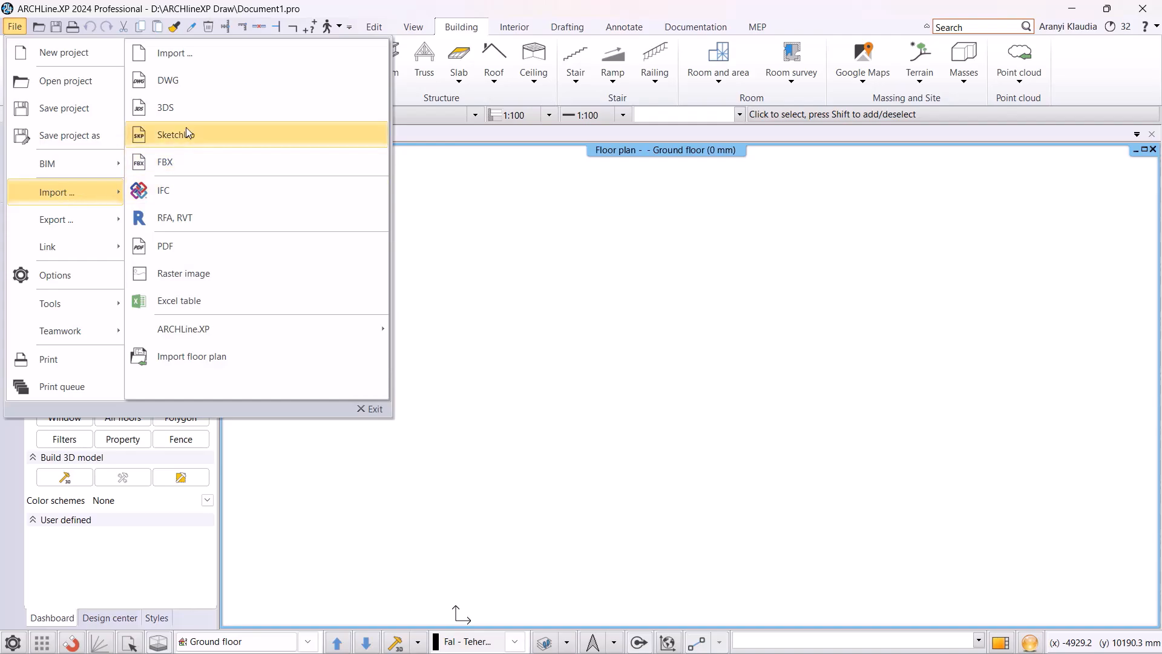
left_click(175, 238)
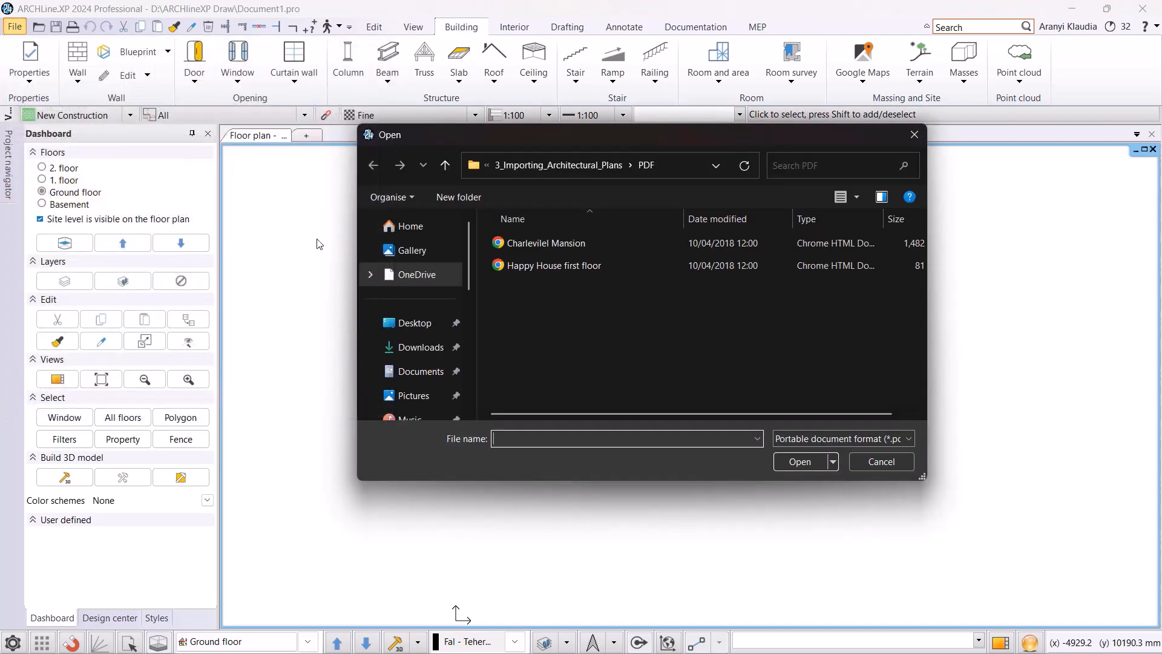
left_click(523, 267)
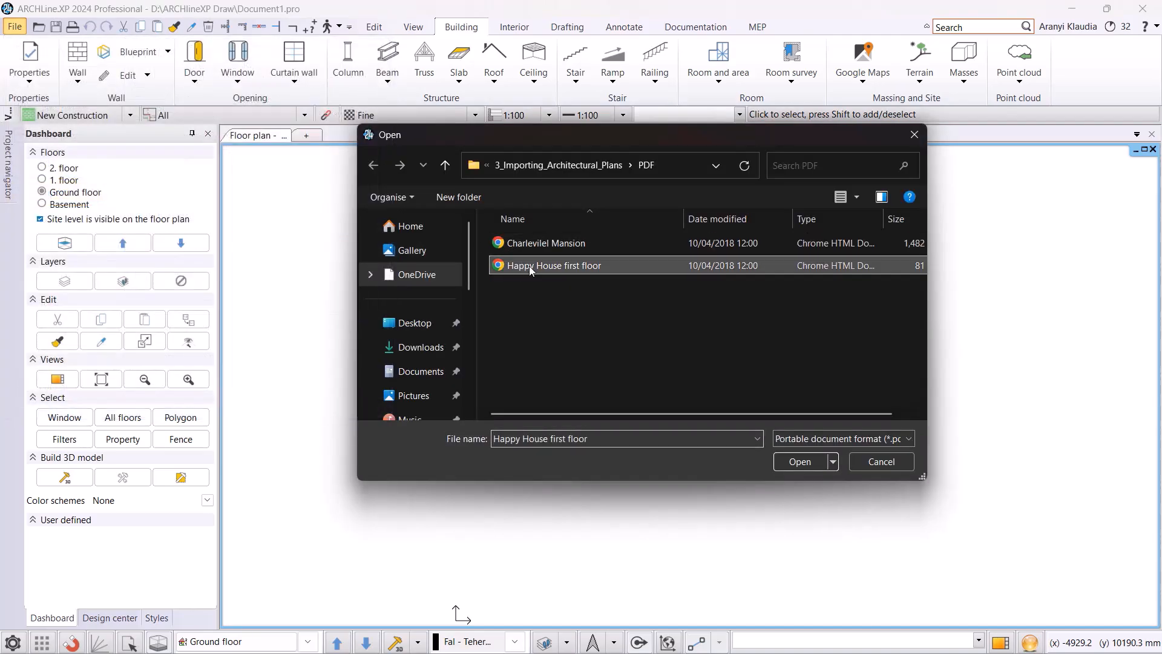
left_click(799, 462)
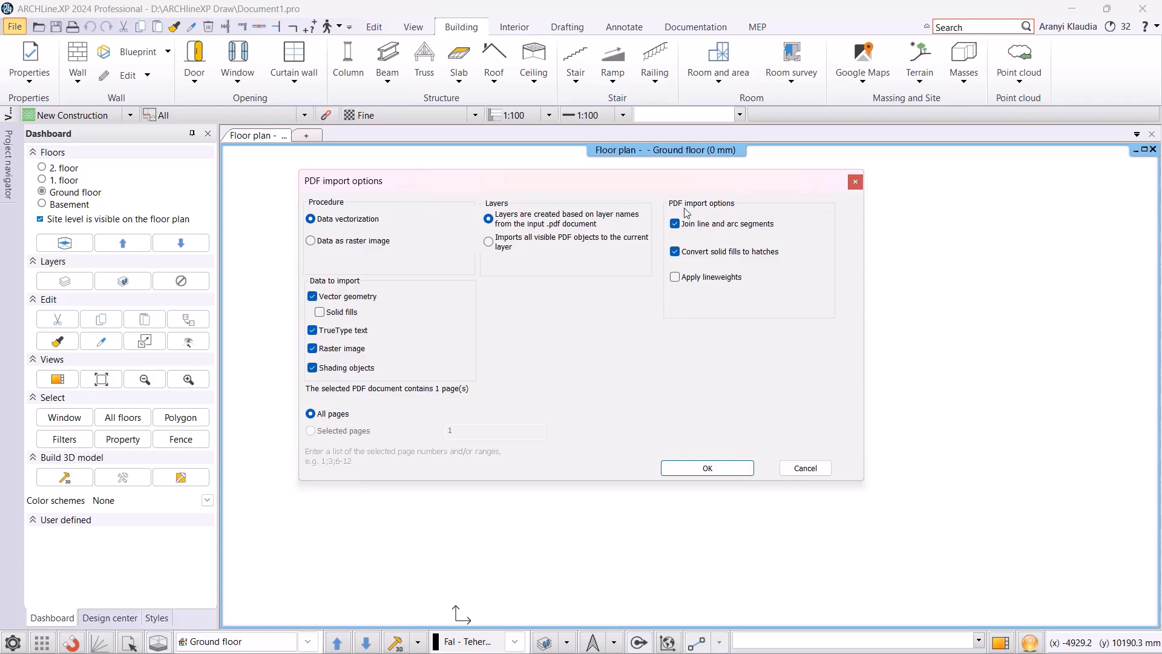
Import the PDF by data vectorization with the preview enabled and mm as scale unit, merge it onto the ground floor and deselect it.
left_click(683, 470)
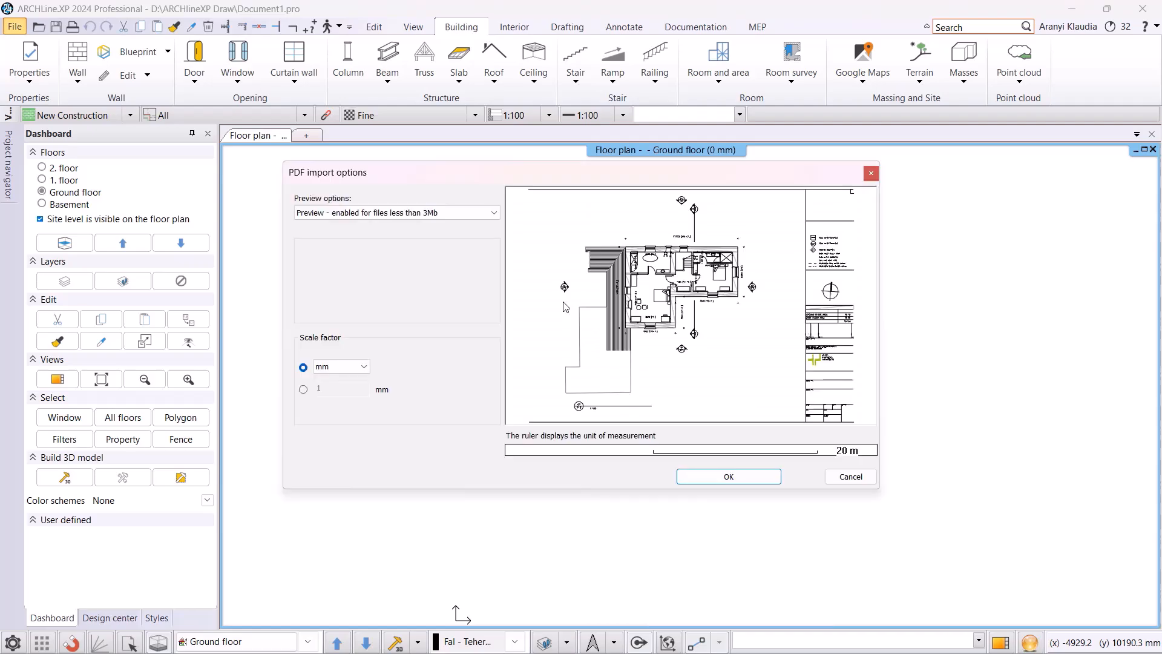
left_click(454, 217)
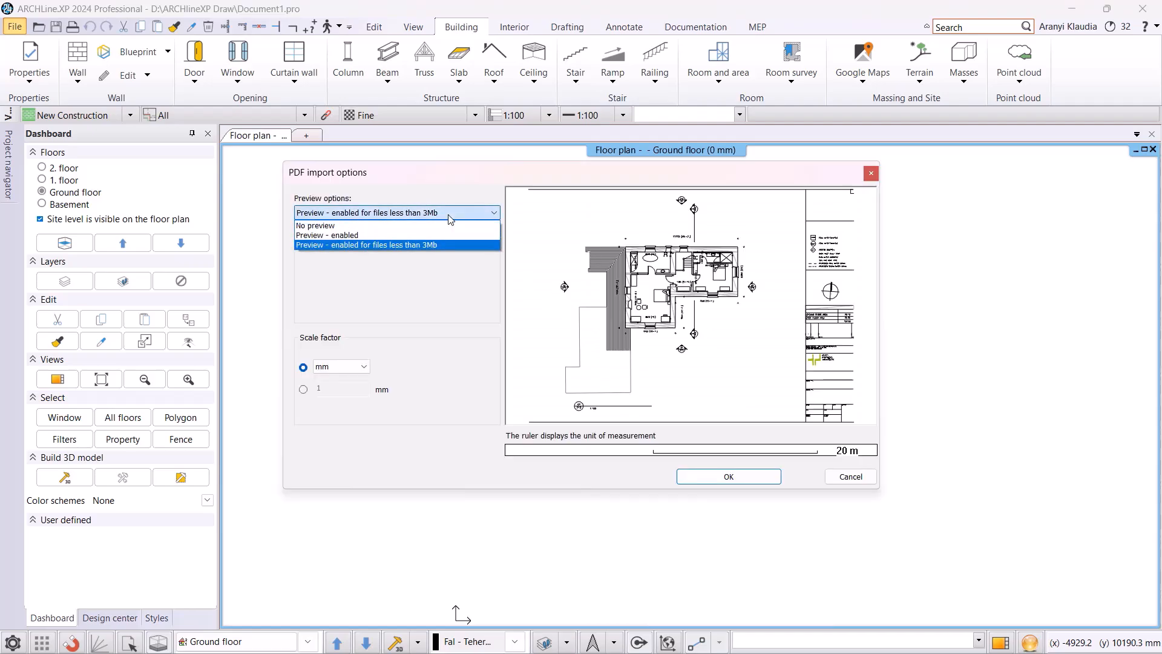
left_click(418, 235)
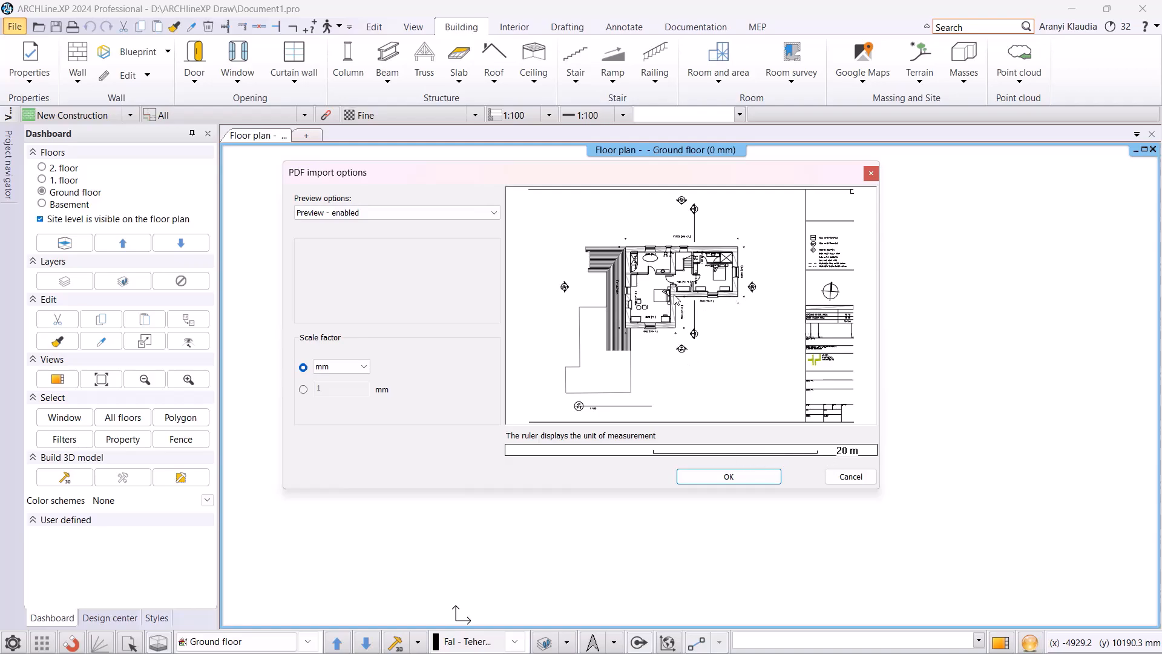
left_click(350, 367)
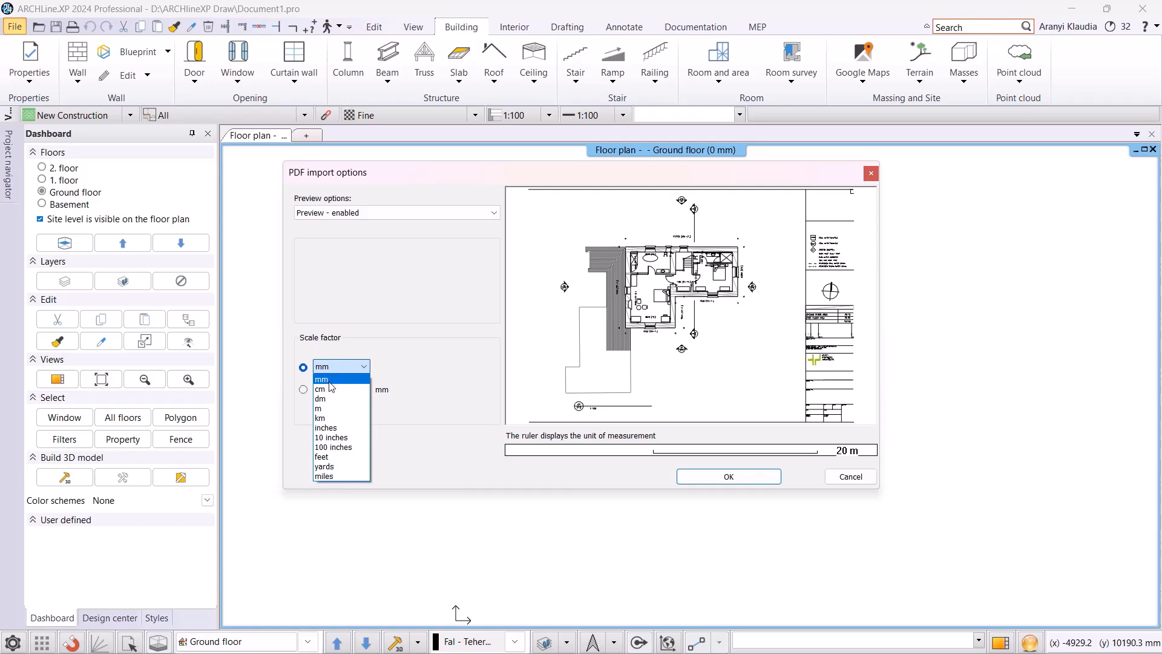
left_click(328, 380)
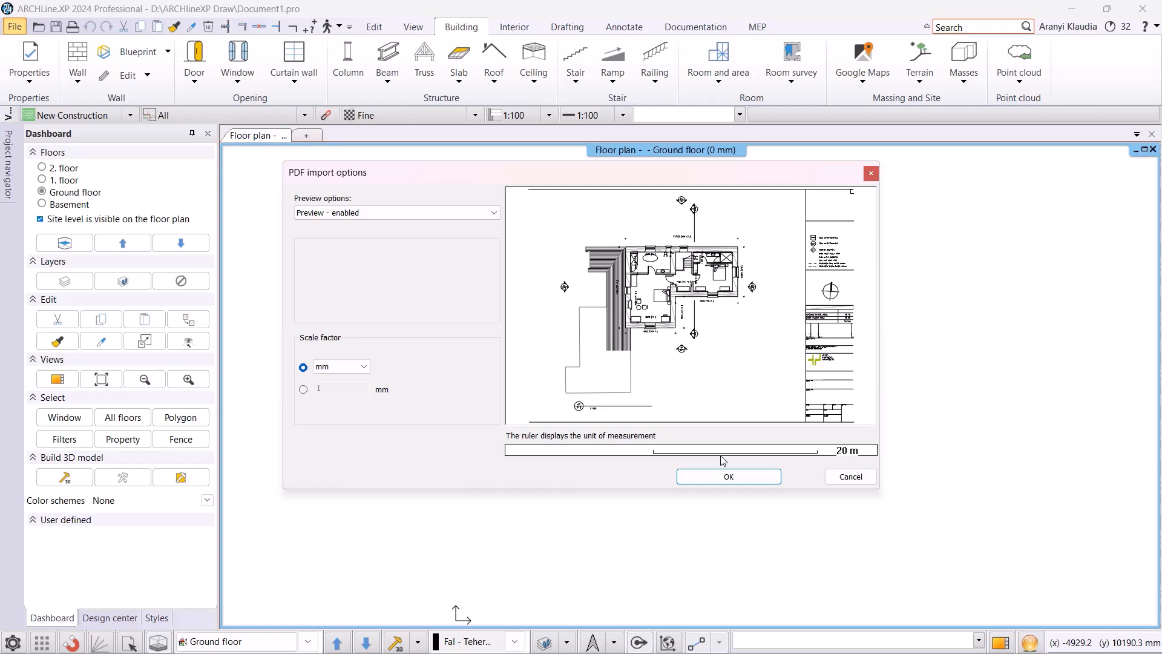
left_click(720, 477)
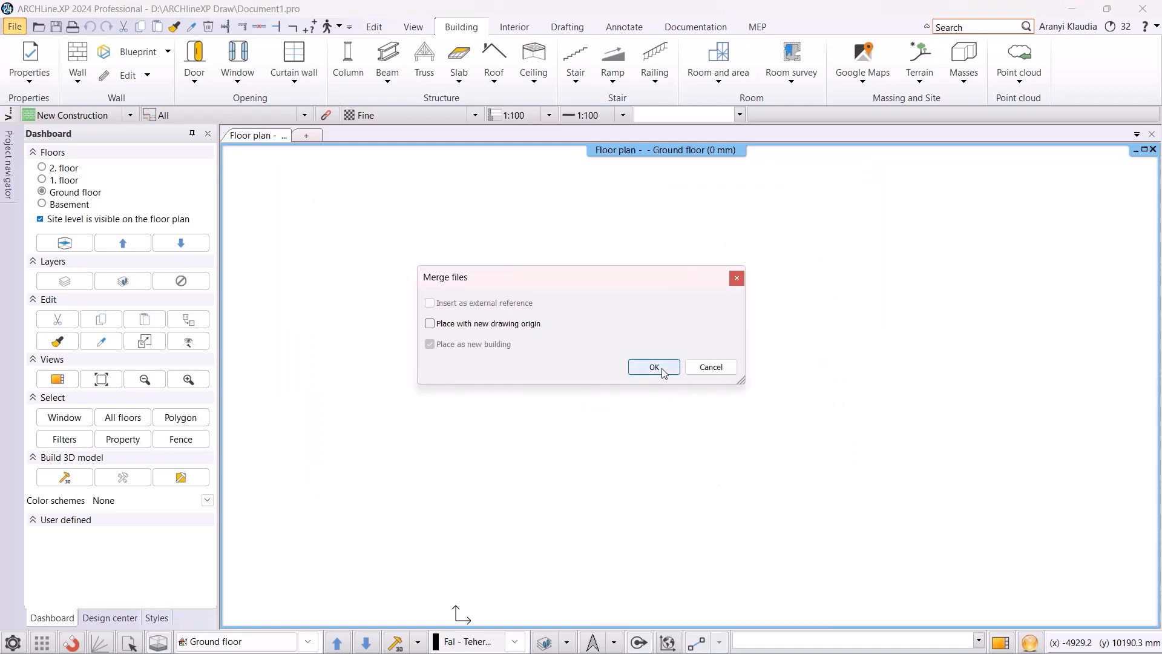
left_click(655, 368)
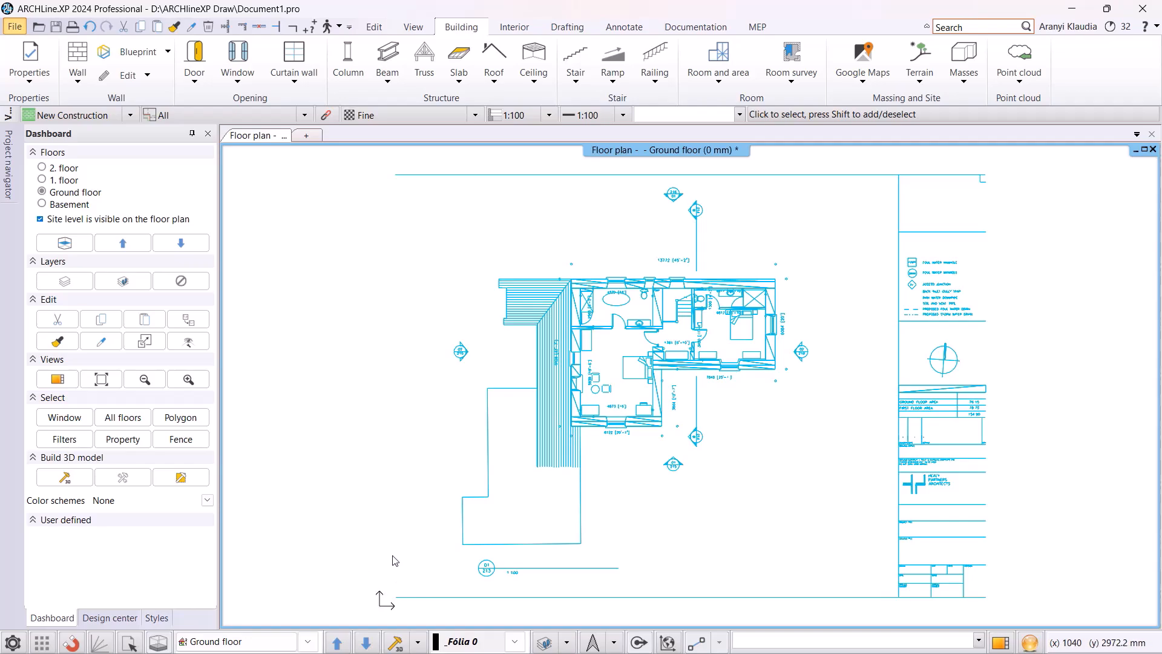
left_click(368, 376)
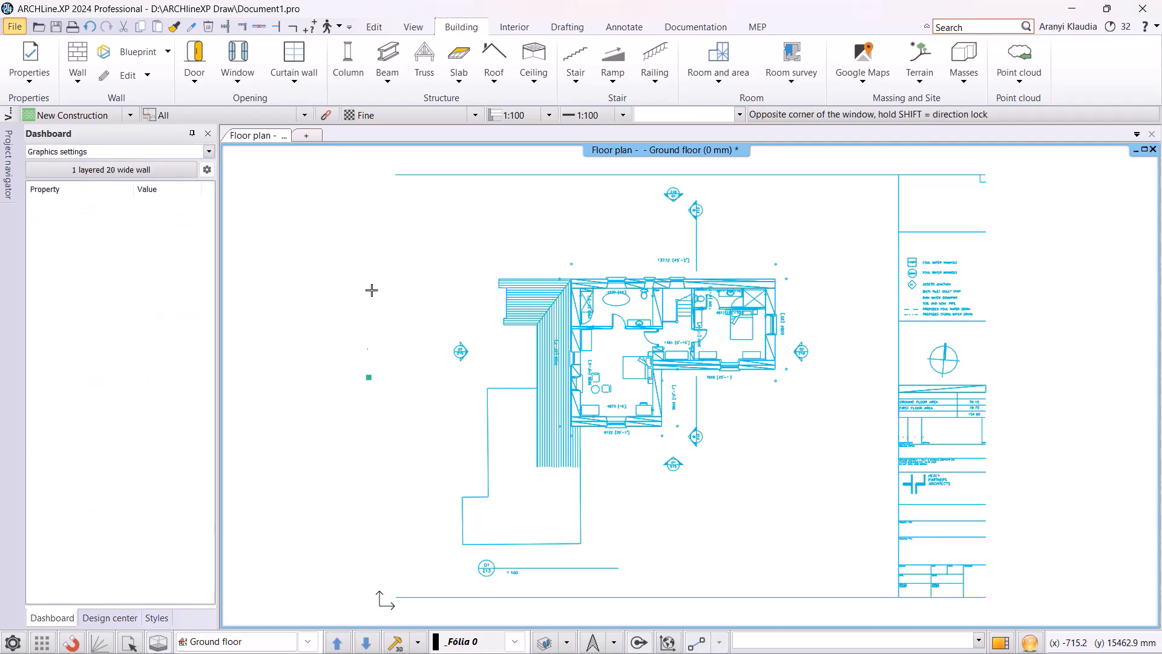
left_click(371, 347)
Measure the full length of the house's upper outer wall between its two outer corners, below the 13772 dimension.
left_click(312, 29)
scroll(557, 260, "up", 5)
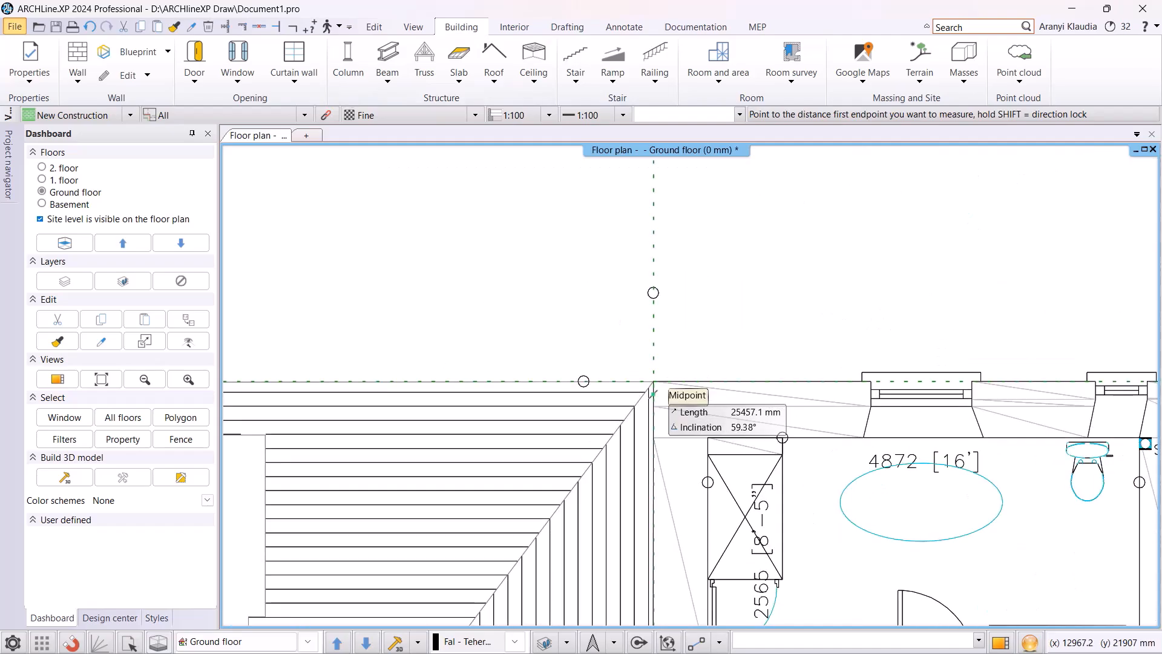
left_click(653, 382)
middle_click_drag(1037, 438, 433, 476)
scroll(705, 388, "down", 2)
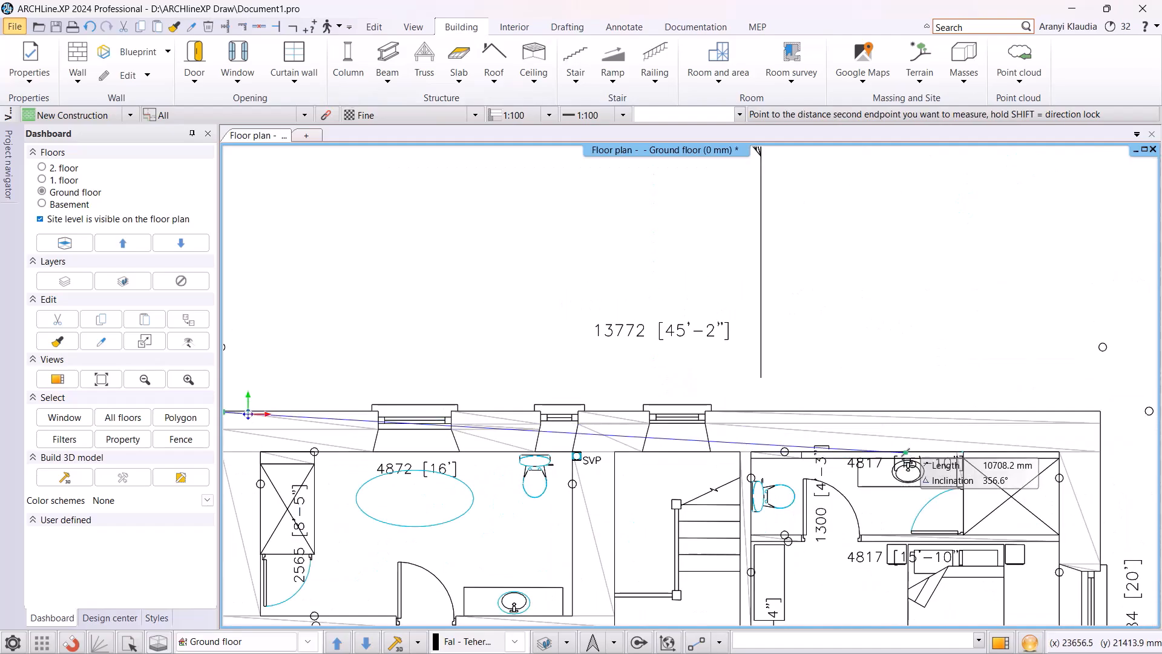
middle_click_drag(1088, 412, 987, 394)
scroll(987, 394, "up", 1)
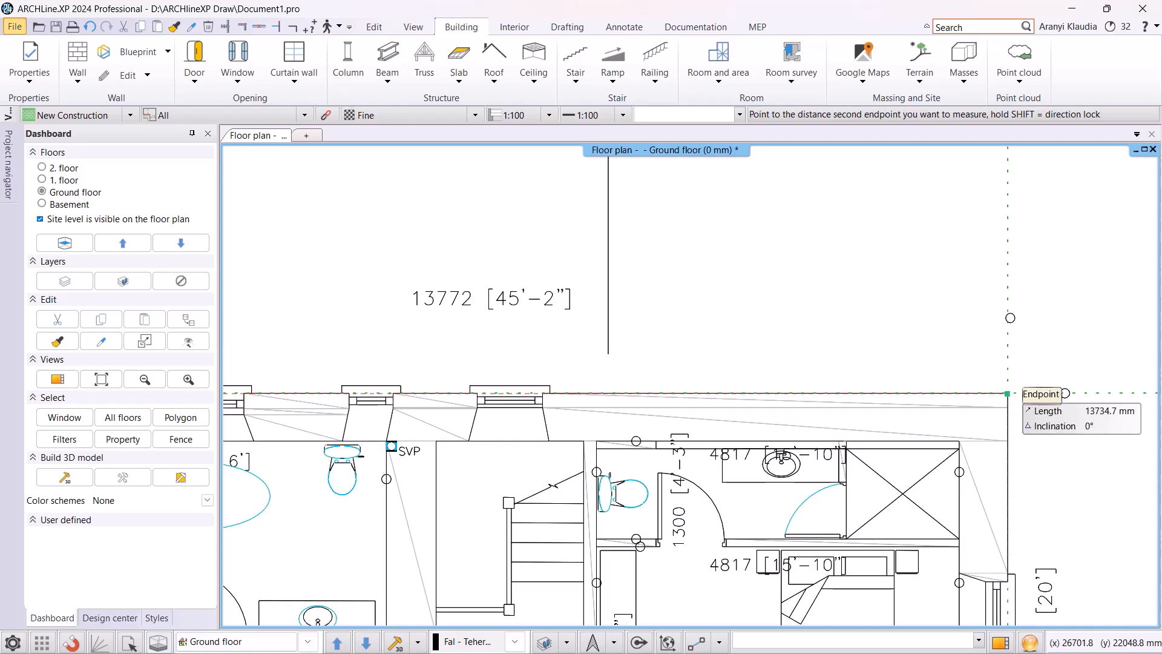
left_click(1008, 393)
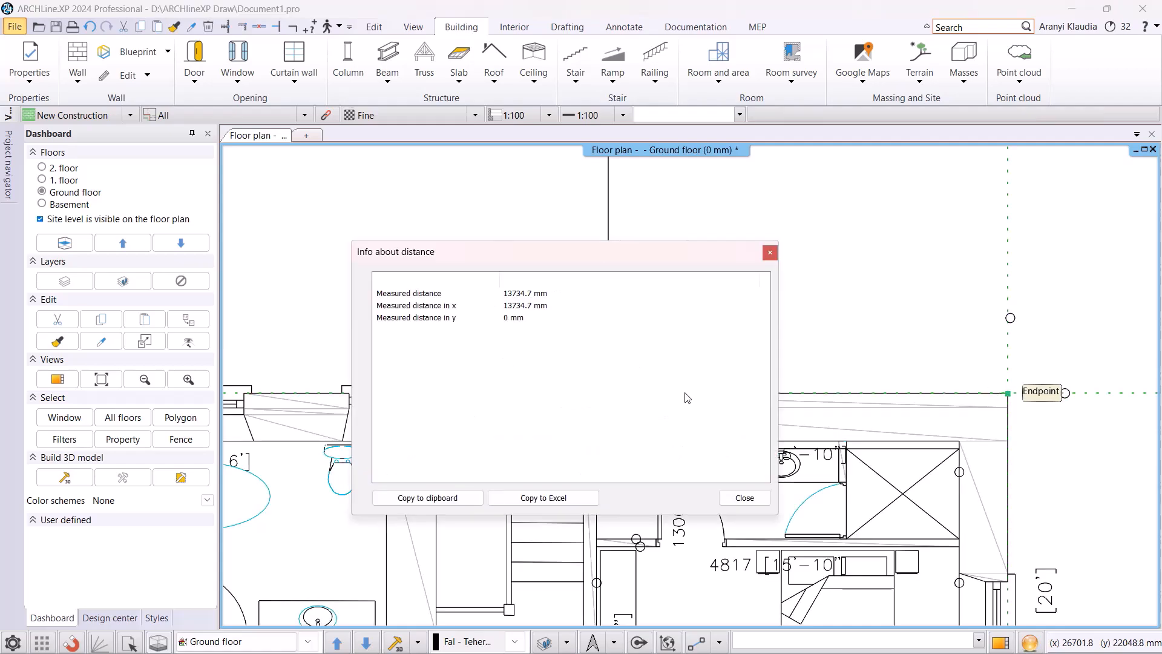
left_click(744, 497)
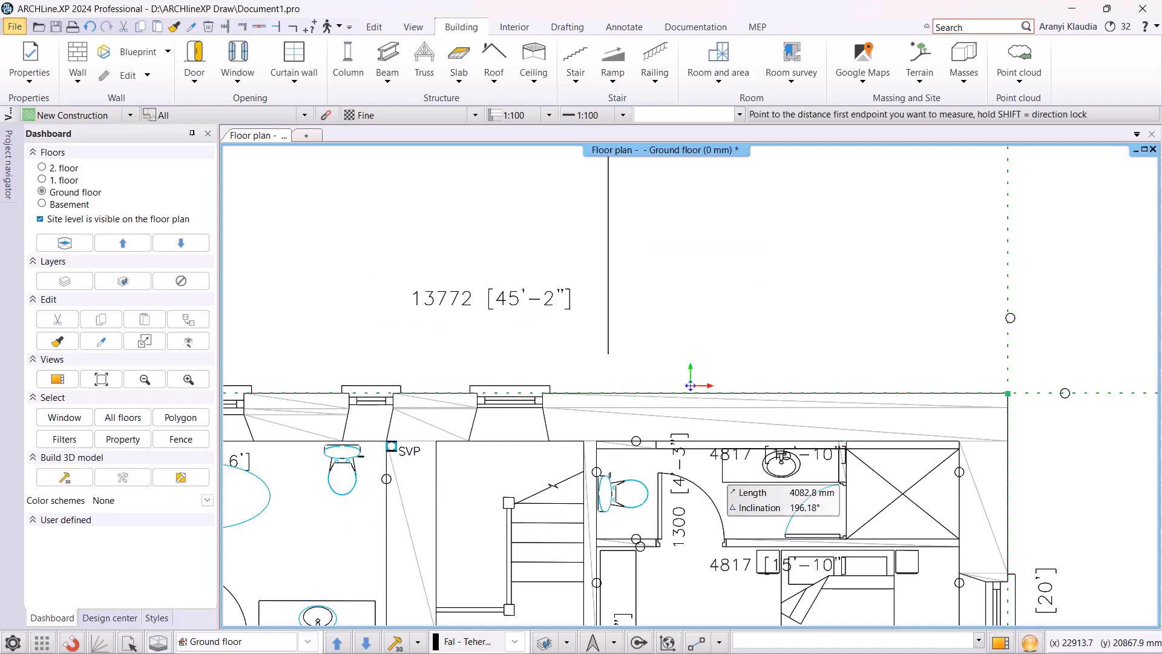
Scale the whole vectorized drawing group about the sheet's lower-left corner with a numeric factor that matches the 13772 dimension.
left_click(374, 26)
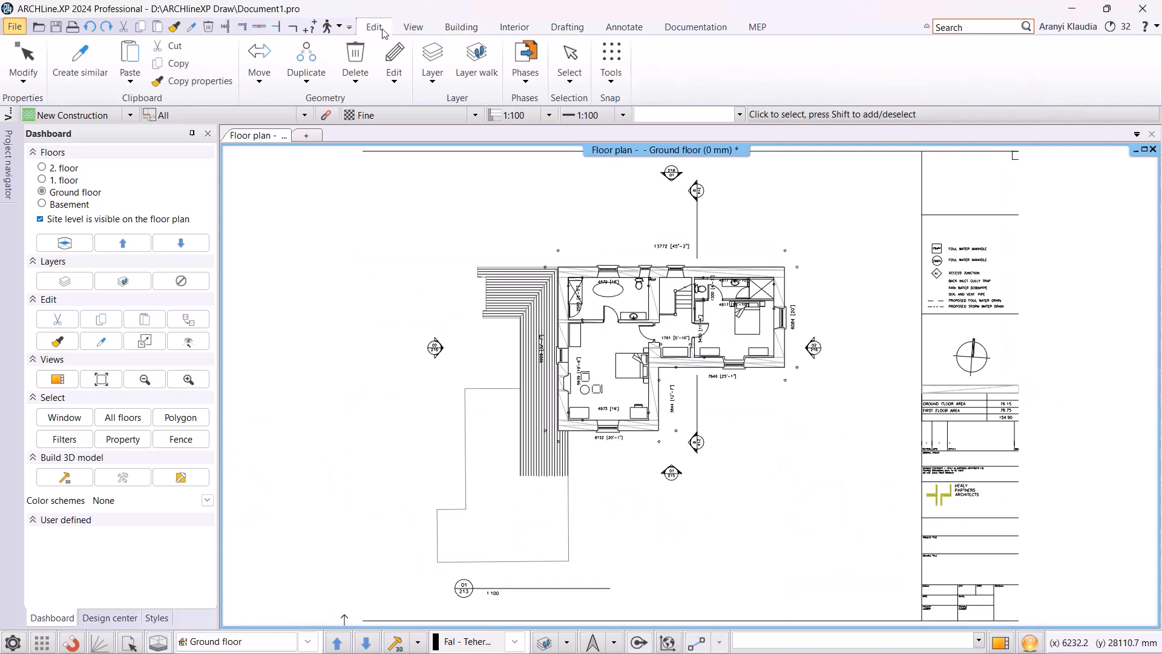
left_click(259, 84)
left_click(322, 193)
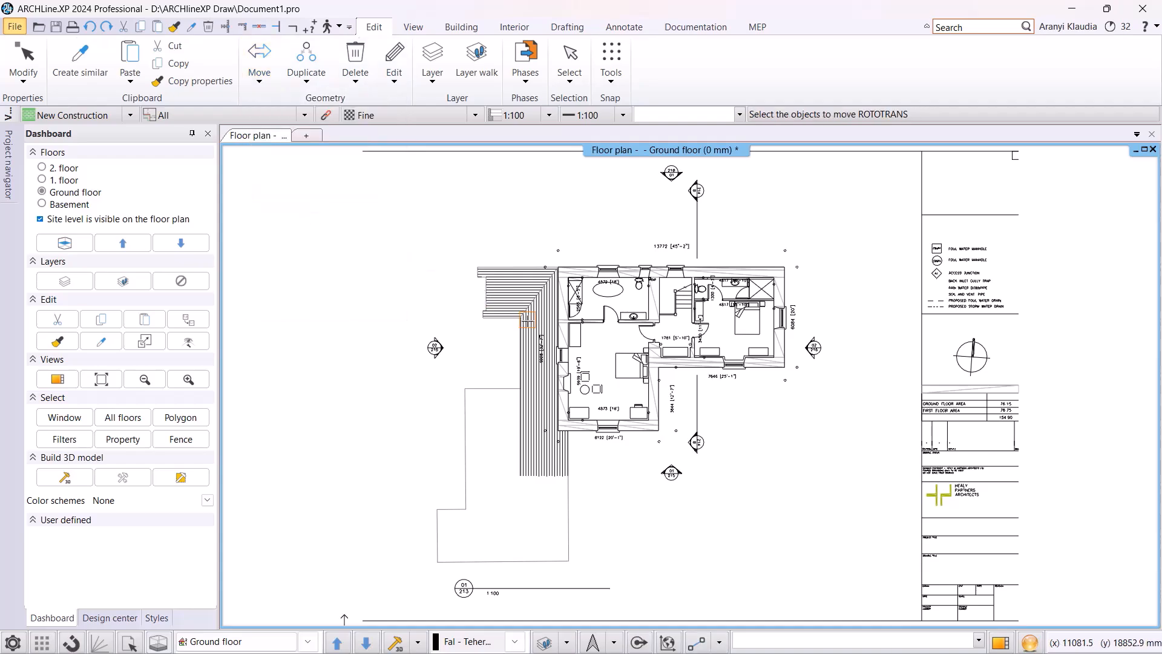
left_click(545, 325)
right_click(546, 325)
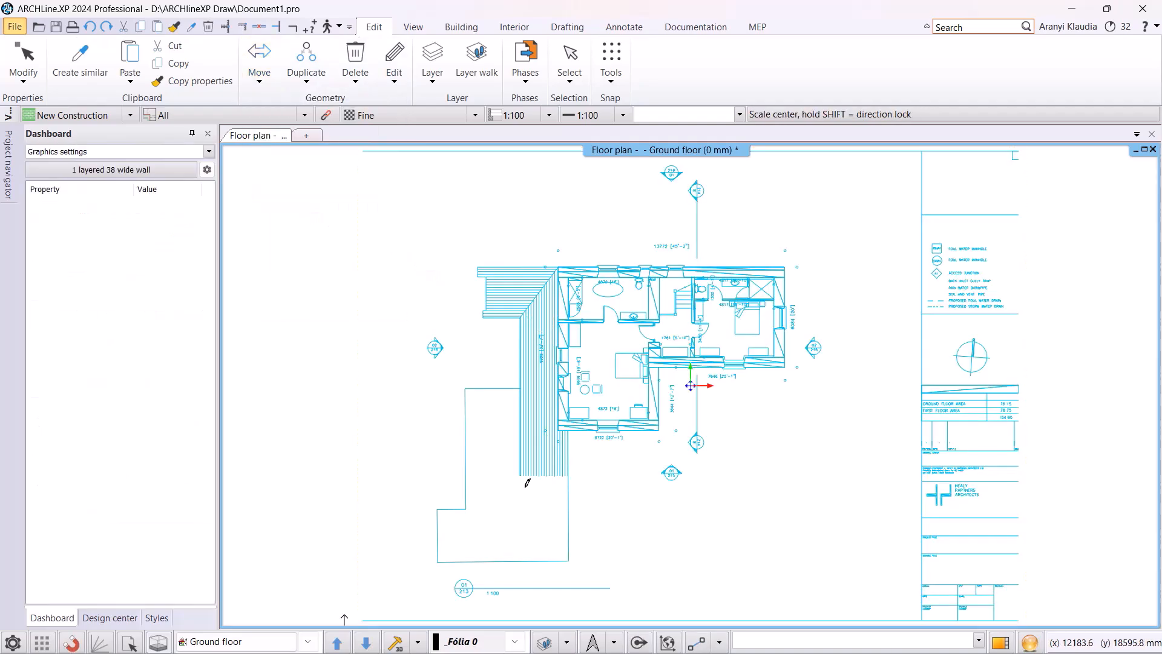
scroll(345, 619, "down", 2)
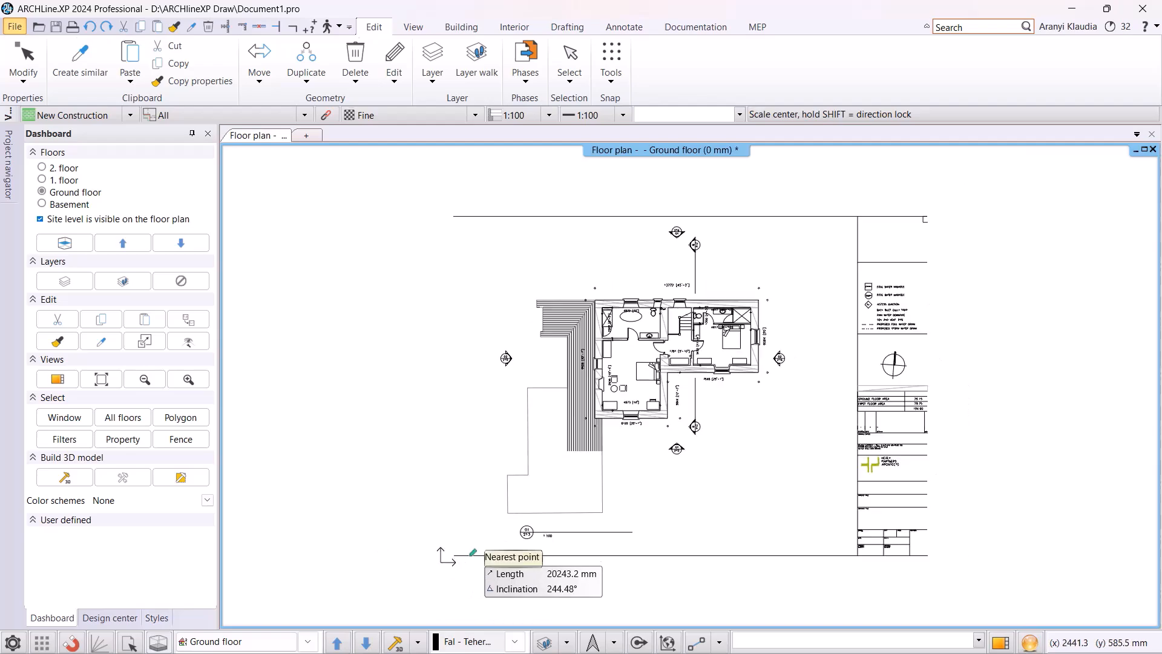
left_click(449, 554)
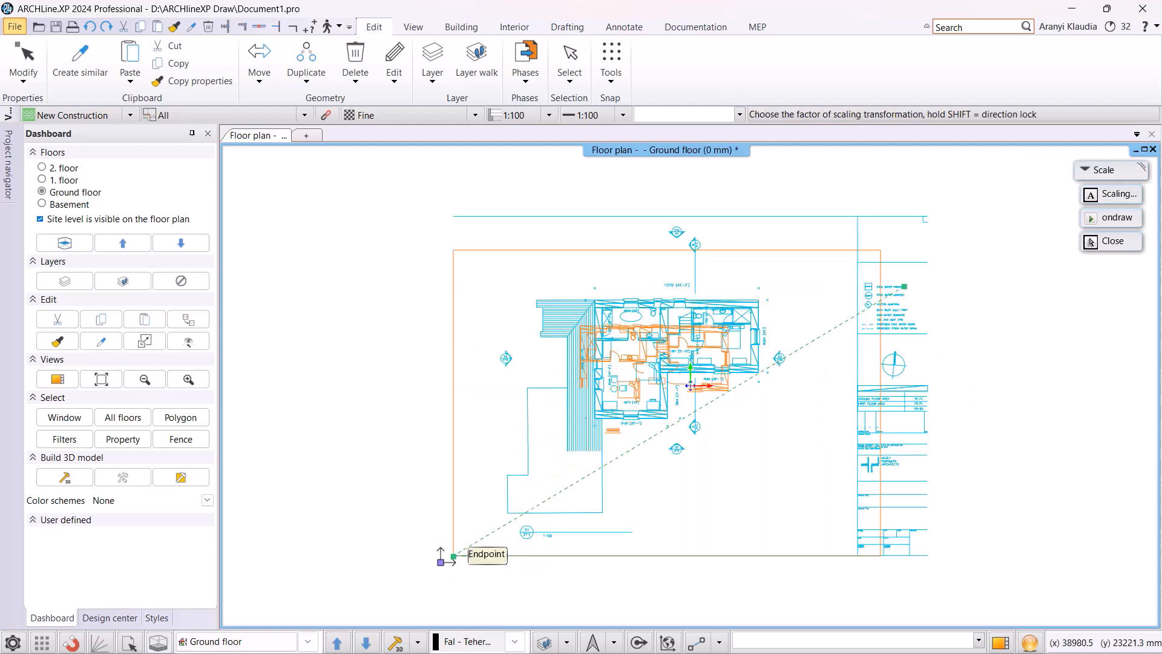
left_click(1114, 196)
left_click(1088, 195)
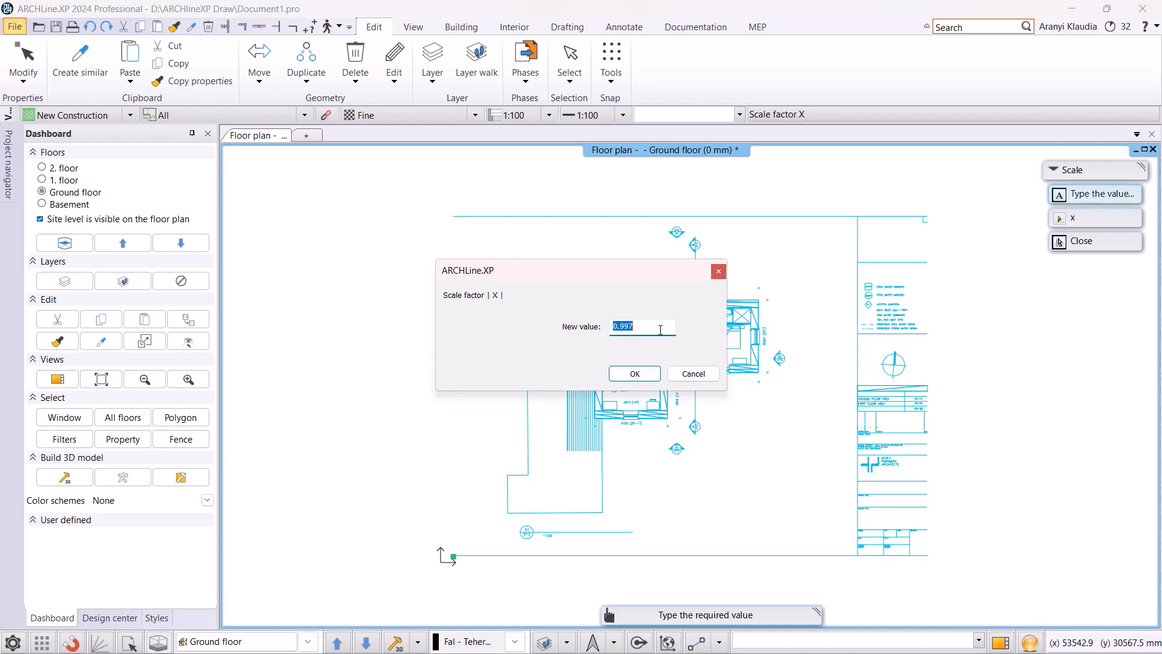
type("1")
left_click(639, 378)
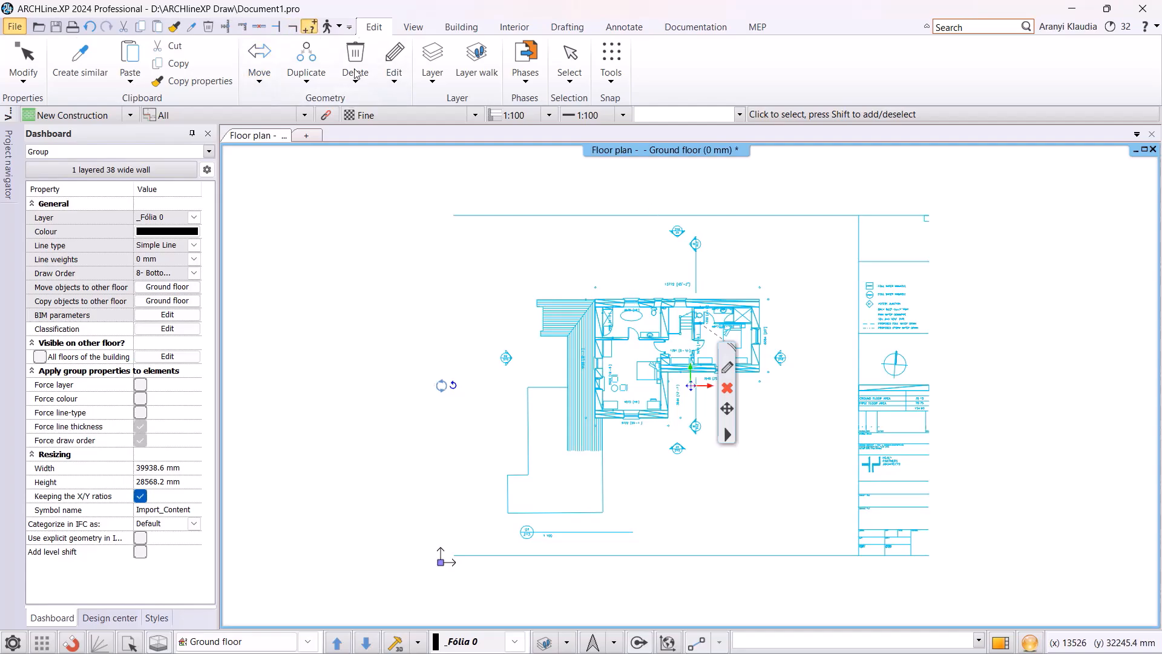
Measure the scaled house's upper outer wall from one outer end to the other, below the 13772 dimension.
left_click(310, 26)
scroll(597, 298, "up", 5)
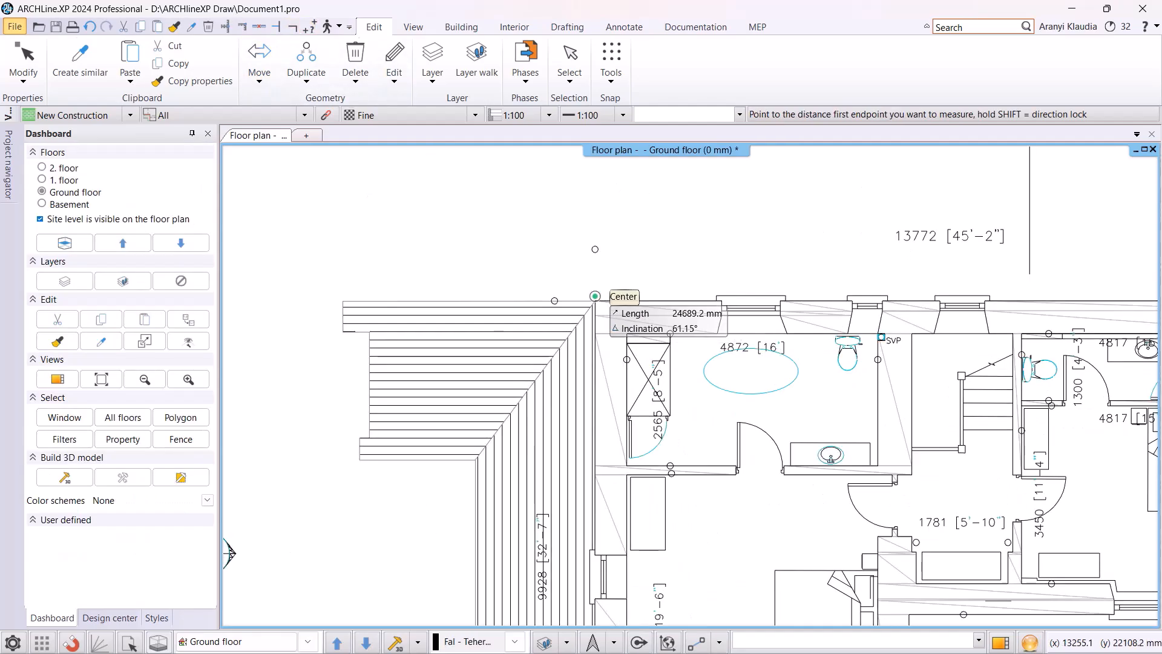
left_click(613, 298)
middle_click_drag(815, 330, 470, 348)
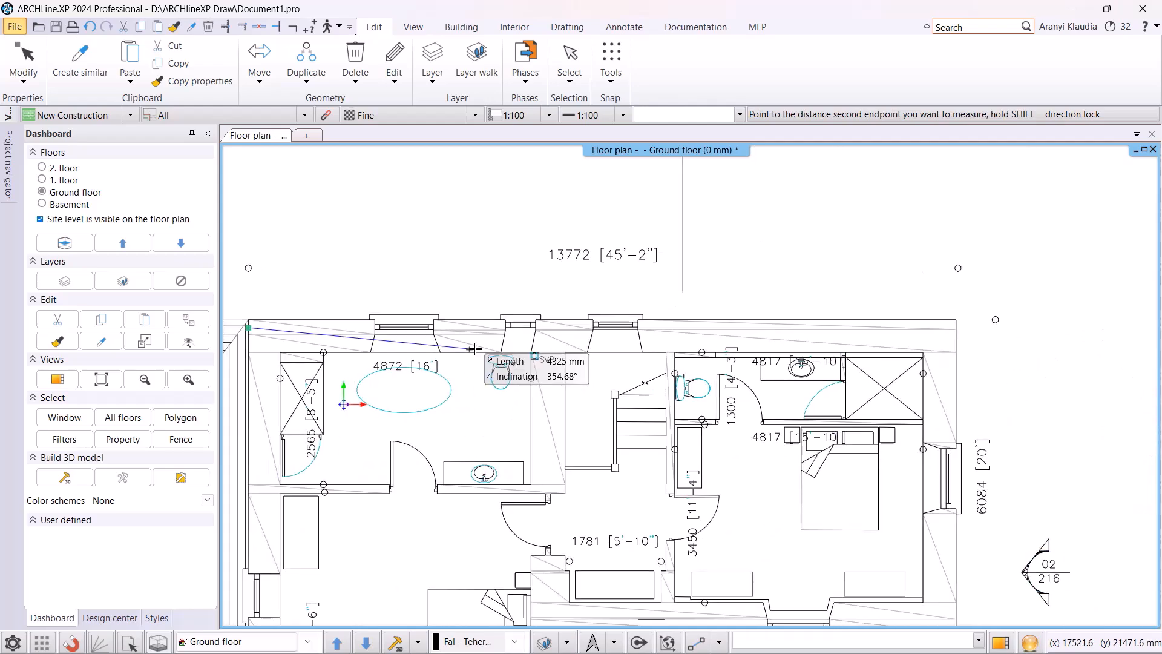
scroll(811, 354, "up", 3)
left_click(809, 355)
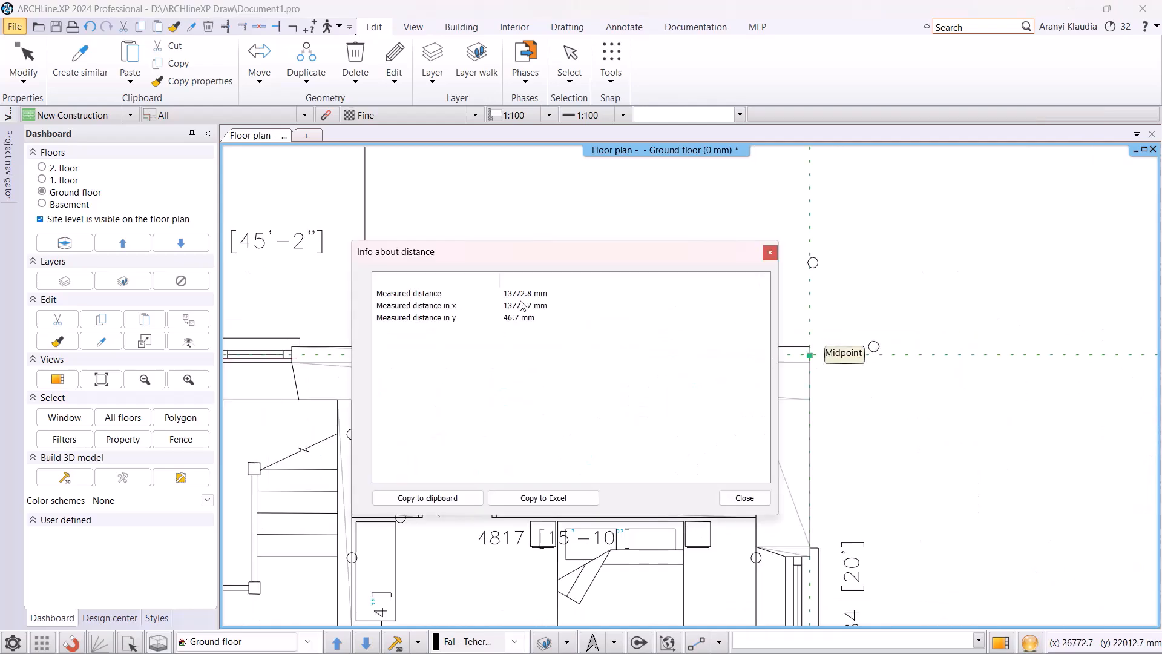
left_click(725, 498)
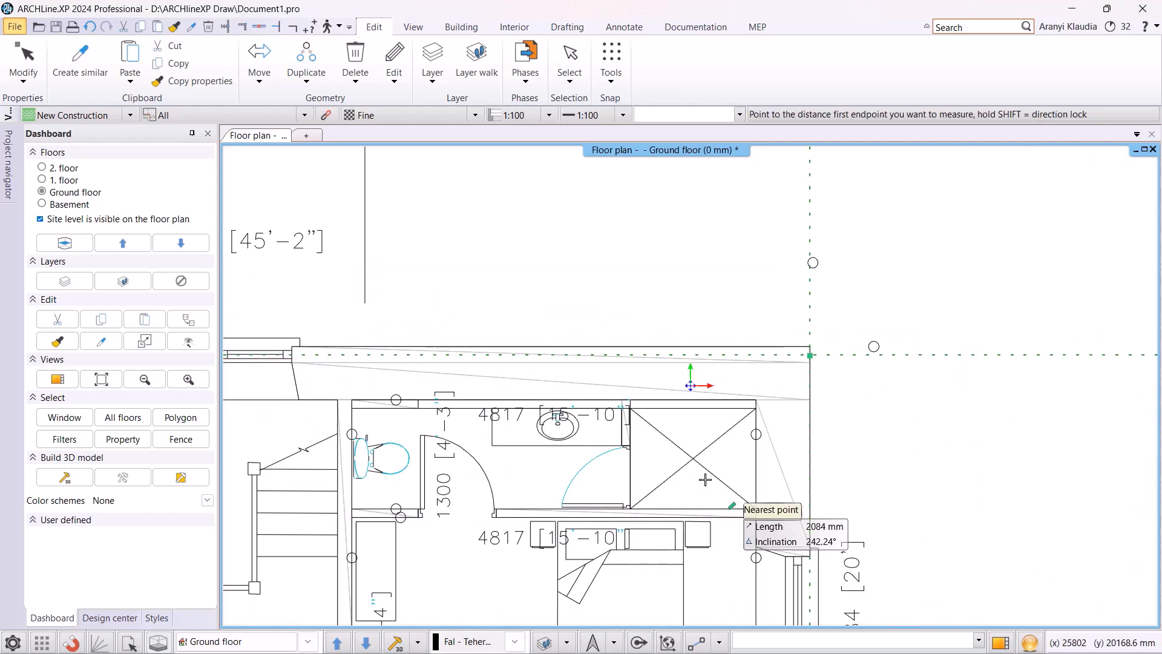
scroll(720, 493, "down", 5)
key("Escape")
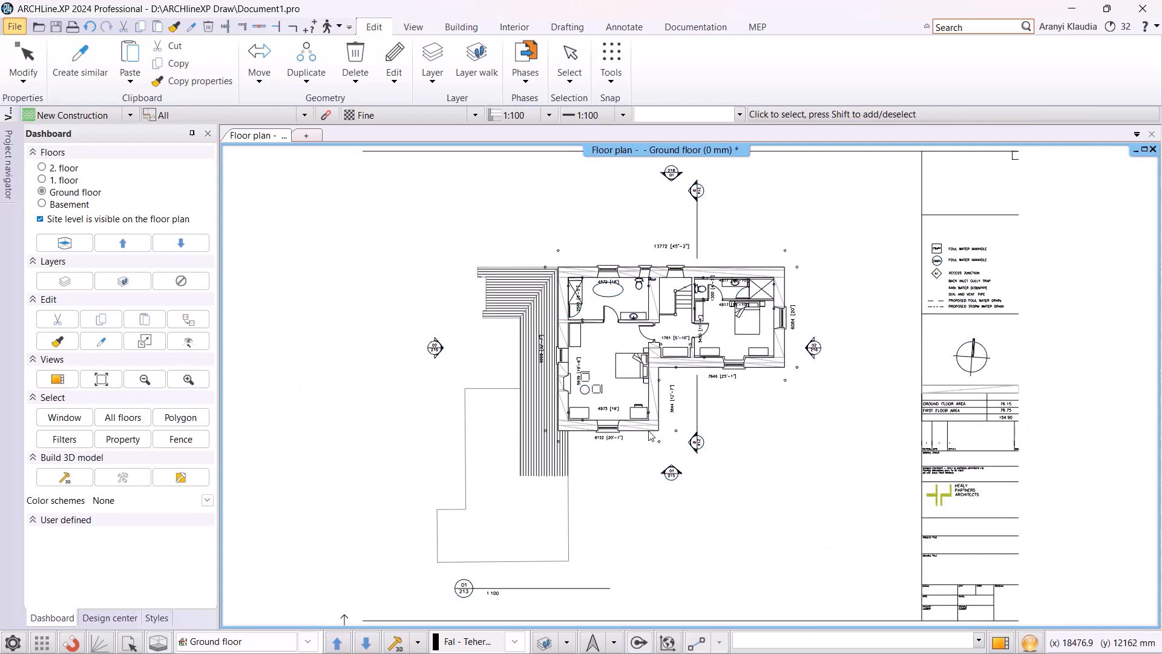
Within the imported drawing group, delete the furniture rectangles in the hallway niche and the adjacent bedroom beside the lower wall, and close the group.
left_click(716, 377)
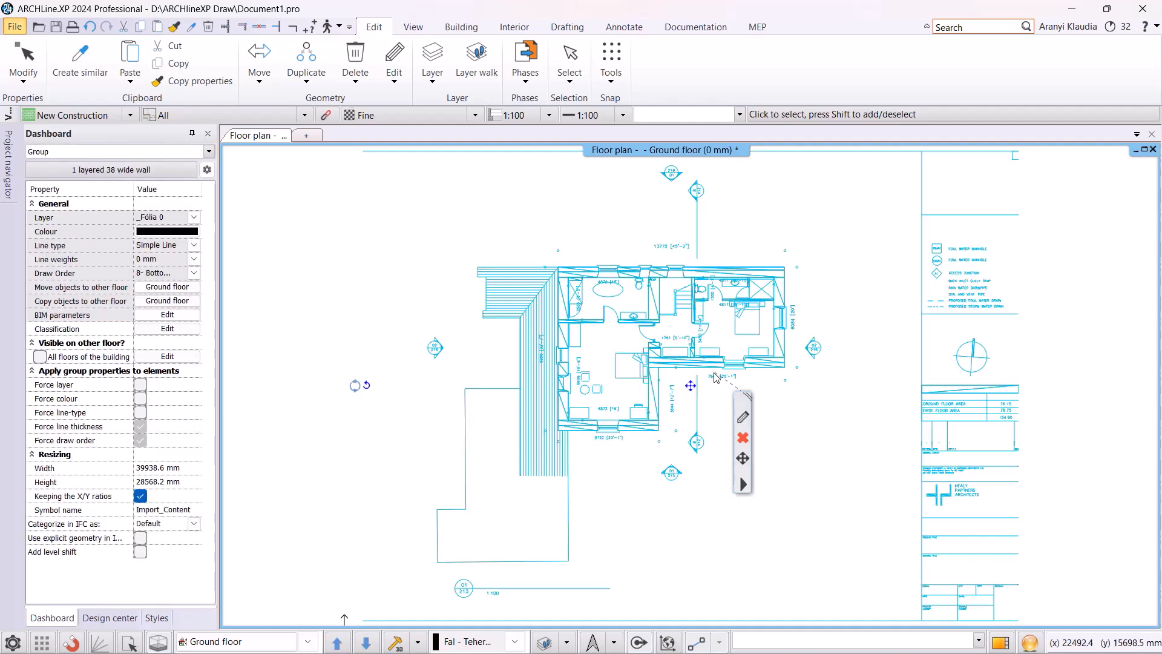
right_click(652, 351)
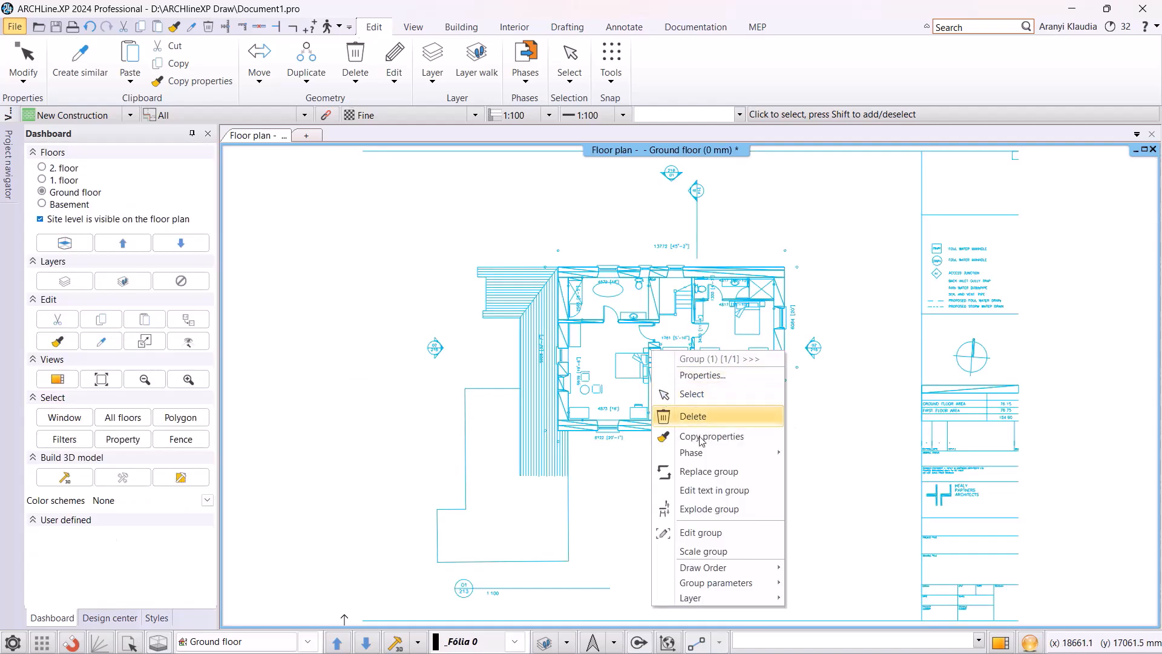
left_click(717, 532)
scroll(684, 397, "up", 6)
left_click(689, 398)
left_click(792, 401)
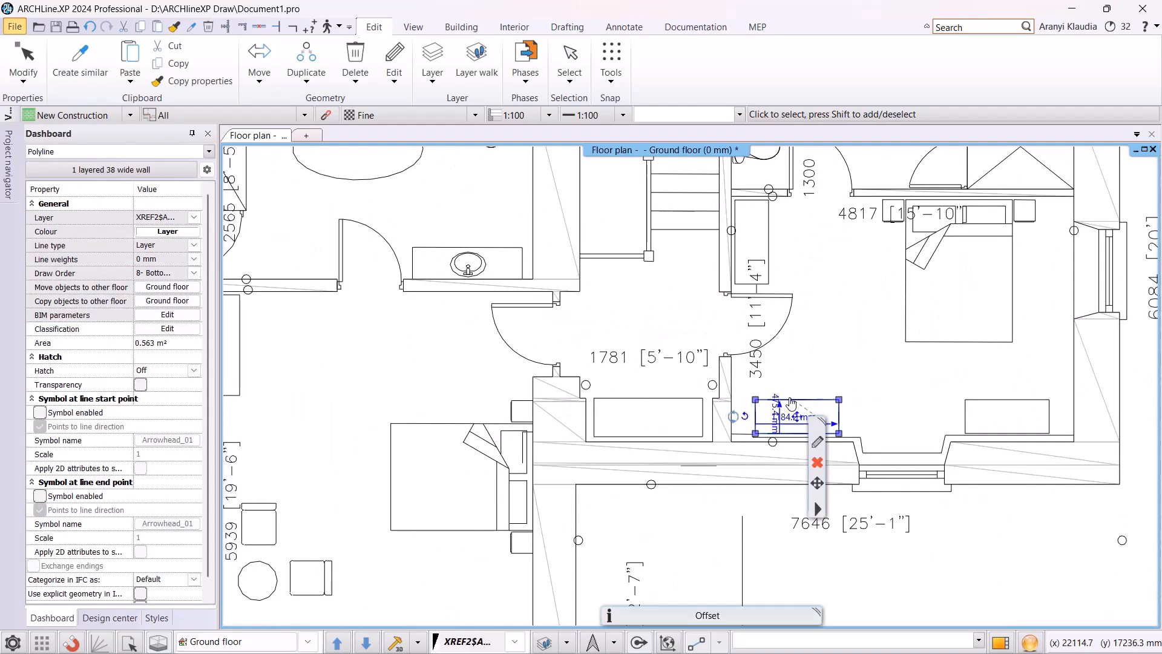
left_click(679, 406)
key("Delete")
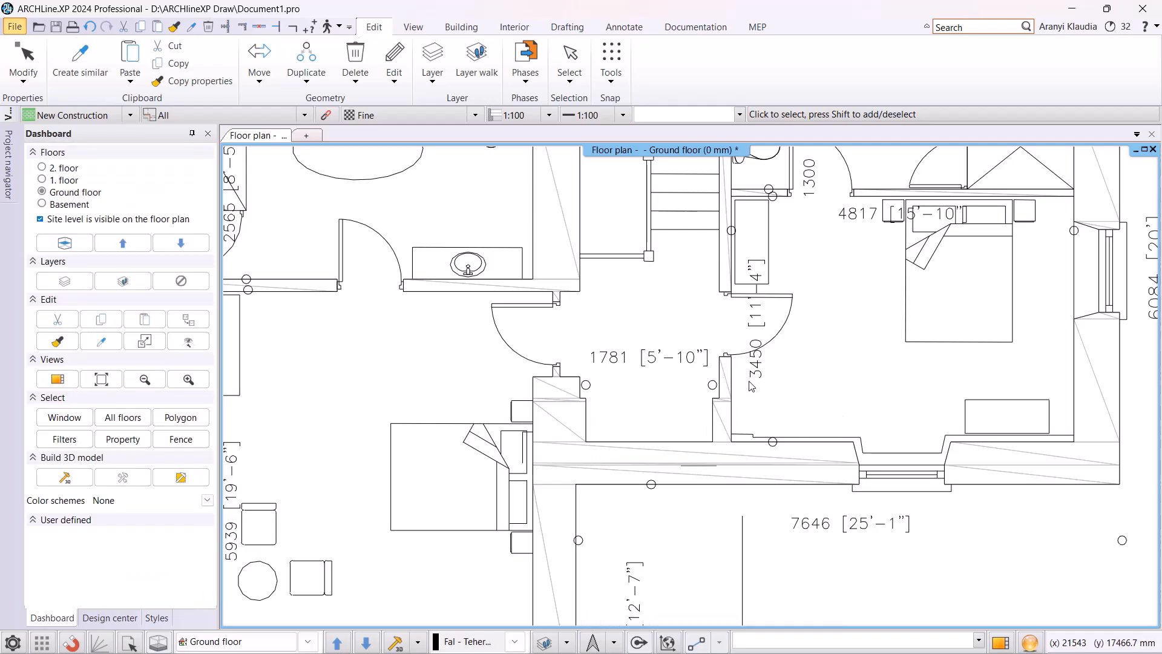
right_click(731, 404)
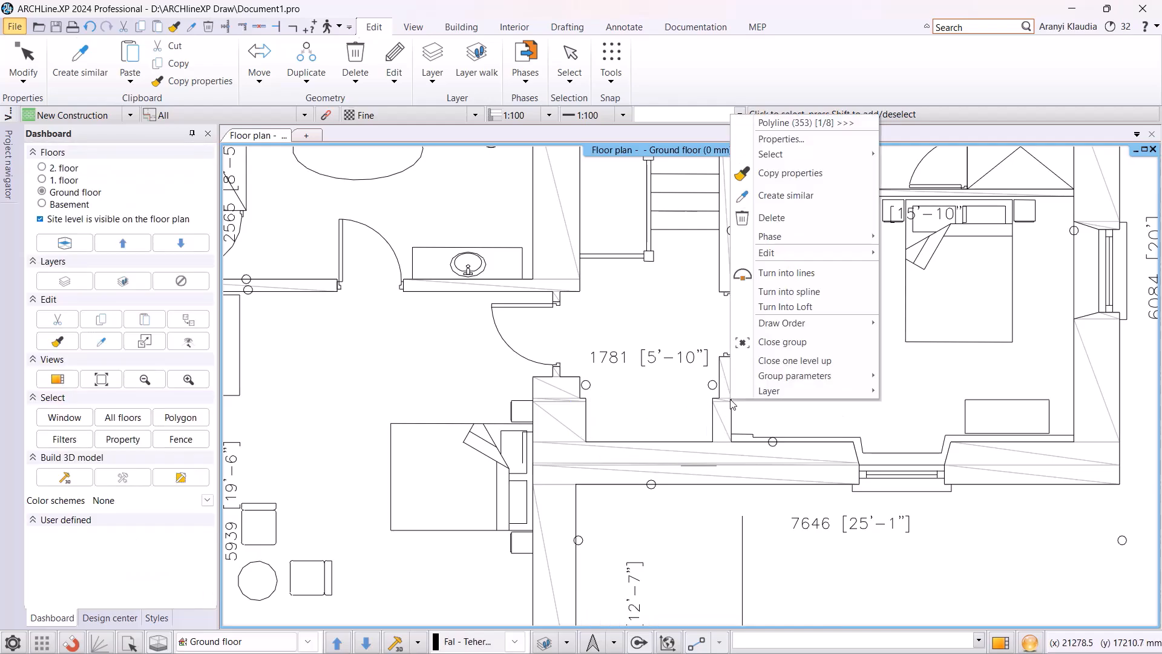
left_click(756, 342)
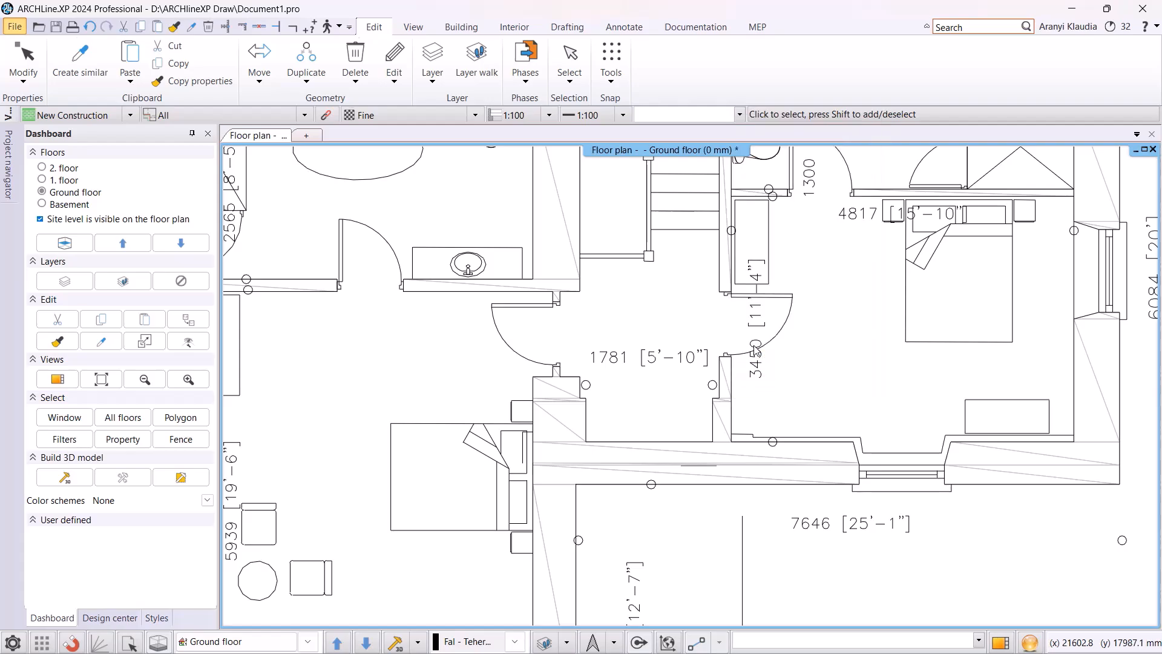
Examine the imported layers in the layer manager, filtered by Happy House first floor, and leave them unmodified.
scroll(757, 349, "down", 6)
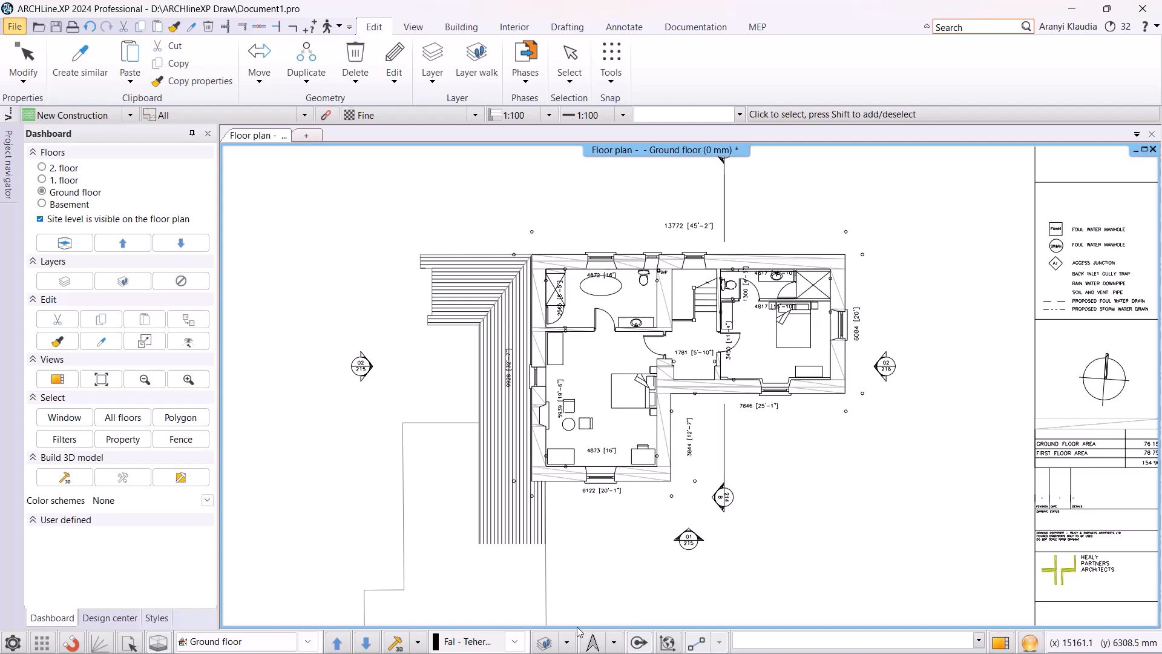
left_click(567, 642)
left_click(591, 529)
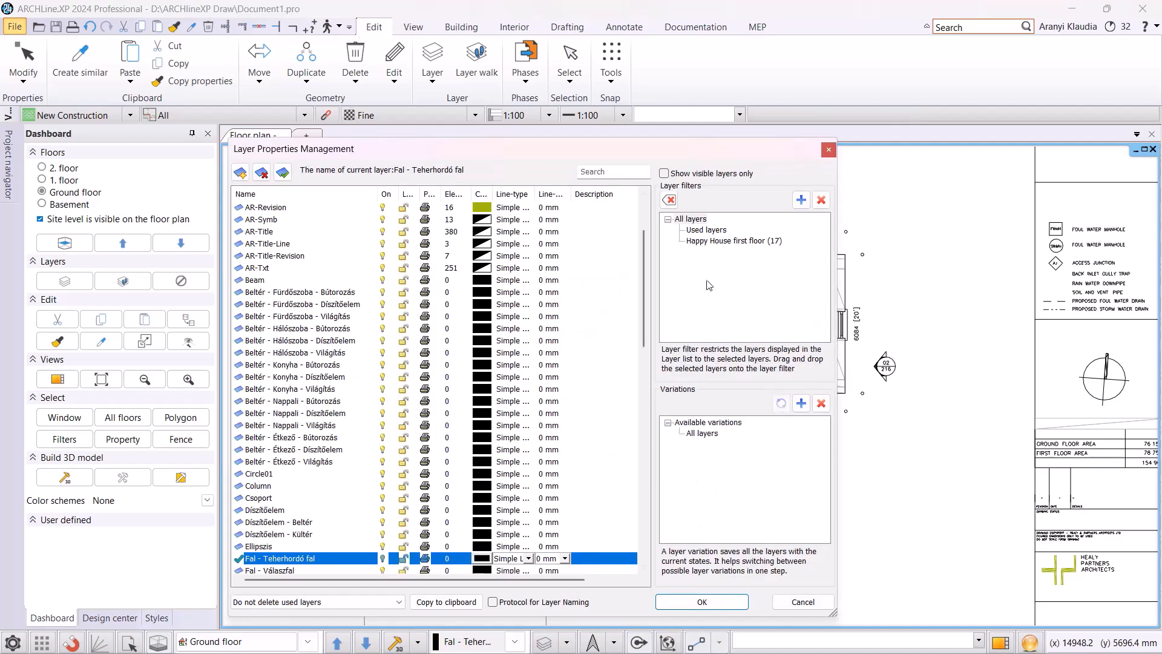
left_click(719, 242)
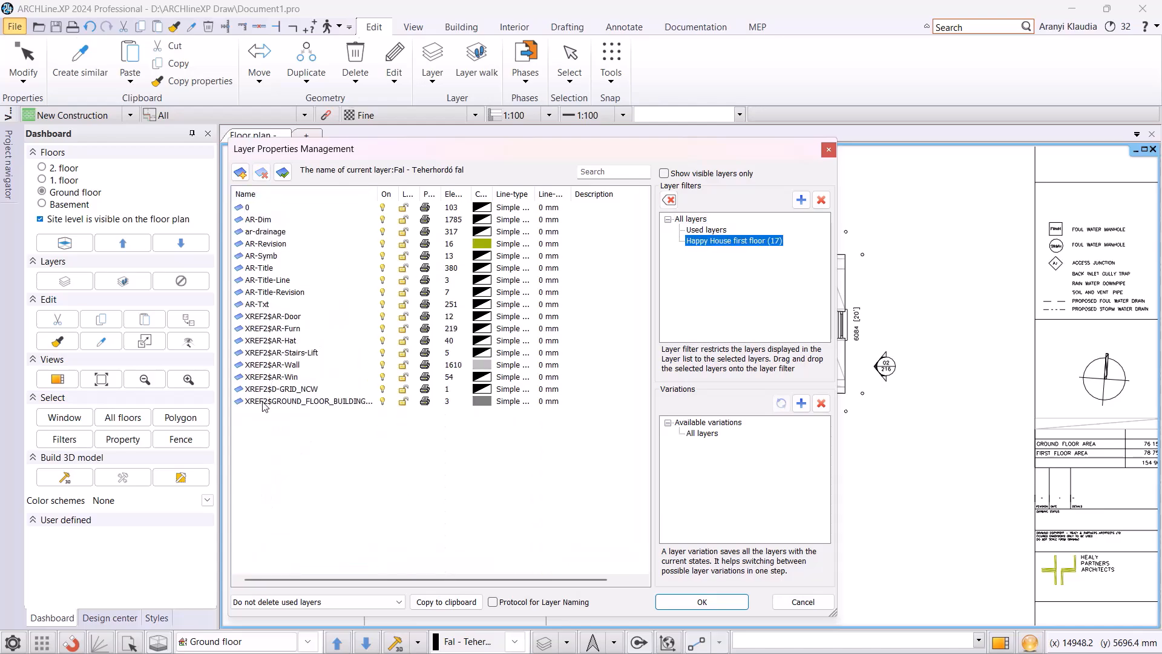
left_click(799, 601)
With the imported drawing group selected, add a new layer named PDF from its layer property.
left_click(657, 468)
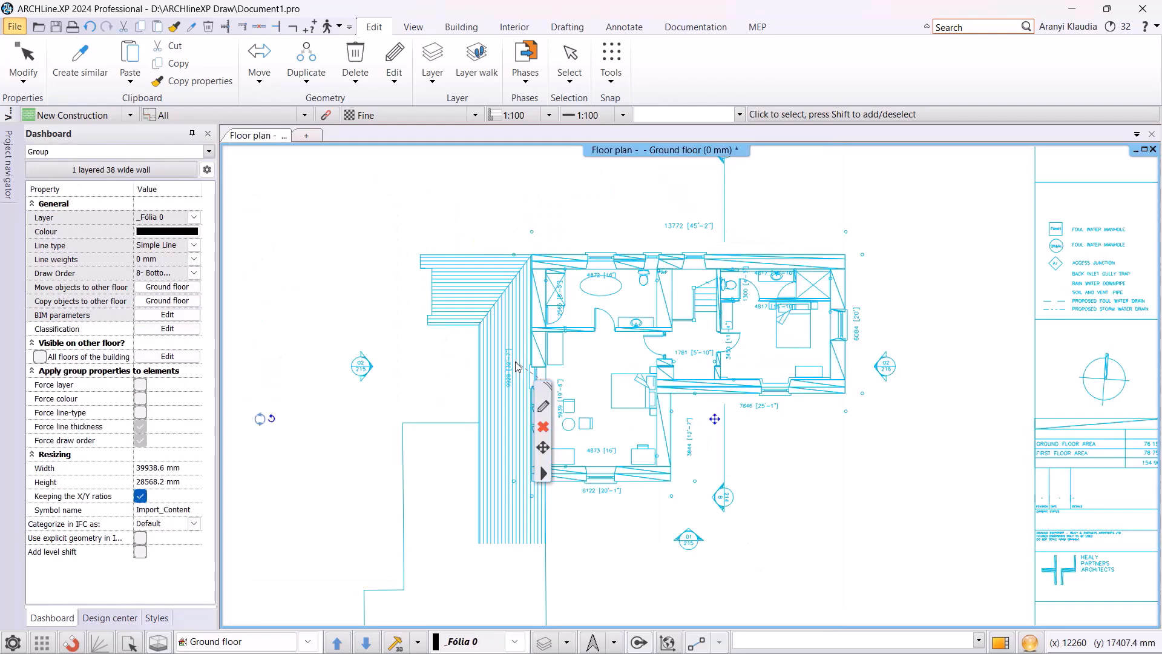
left_click(194, 217)
scroll(181, 484, "down", 10)
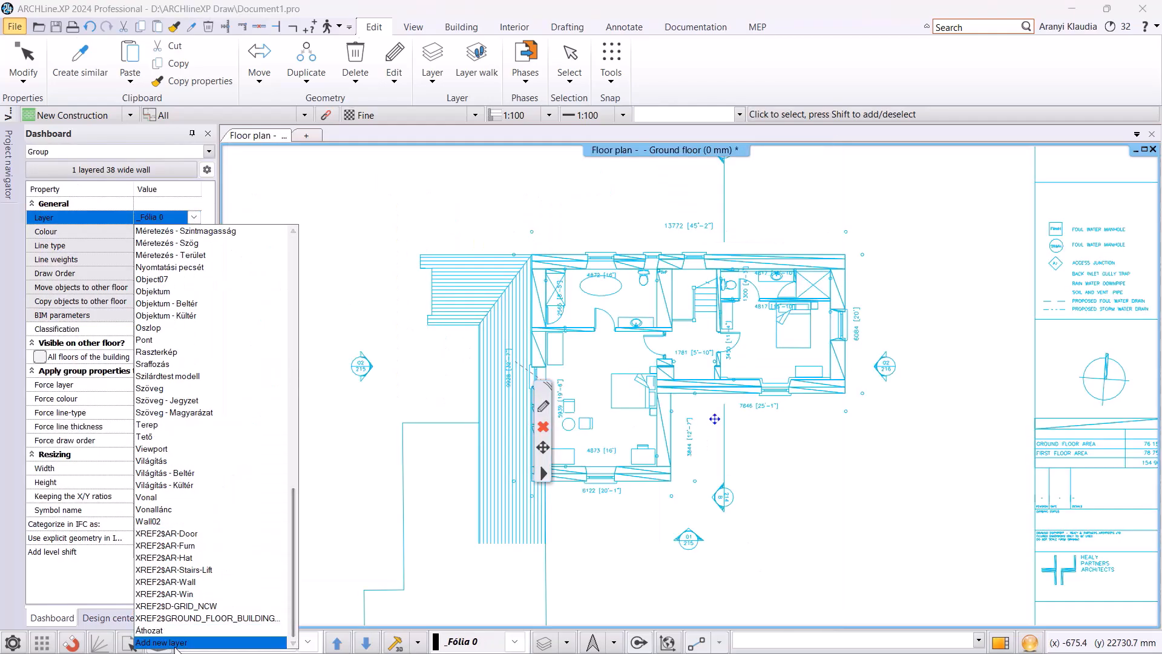
left_click(179, 642)
left_click(240, 172)
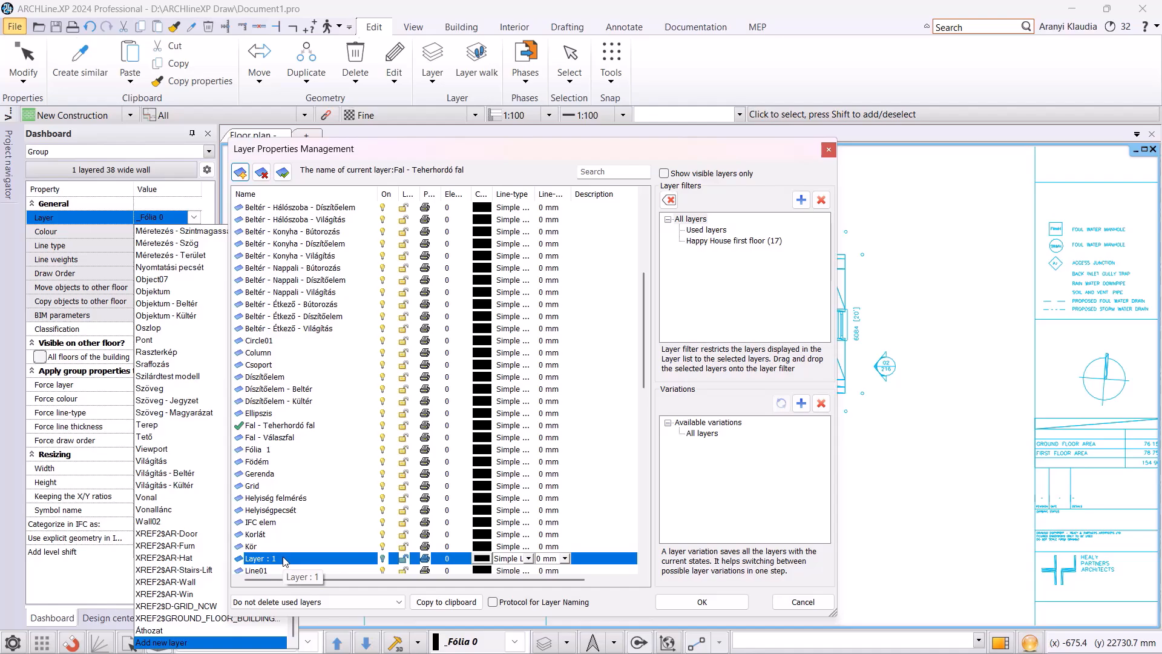
left_click(284, 558)
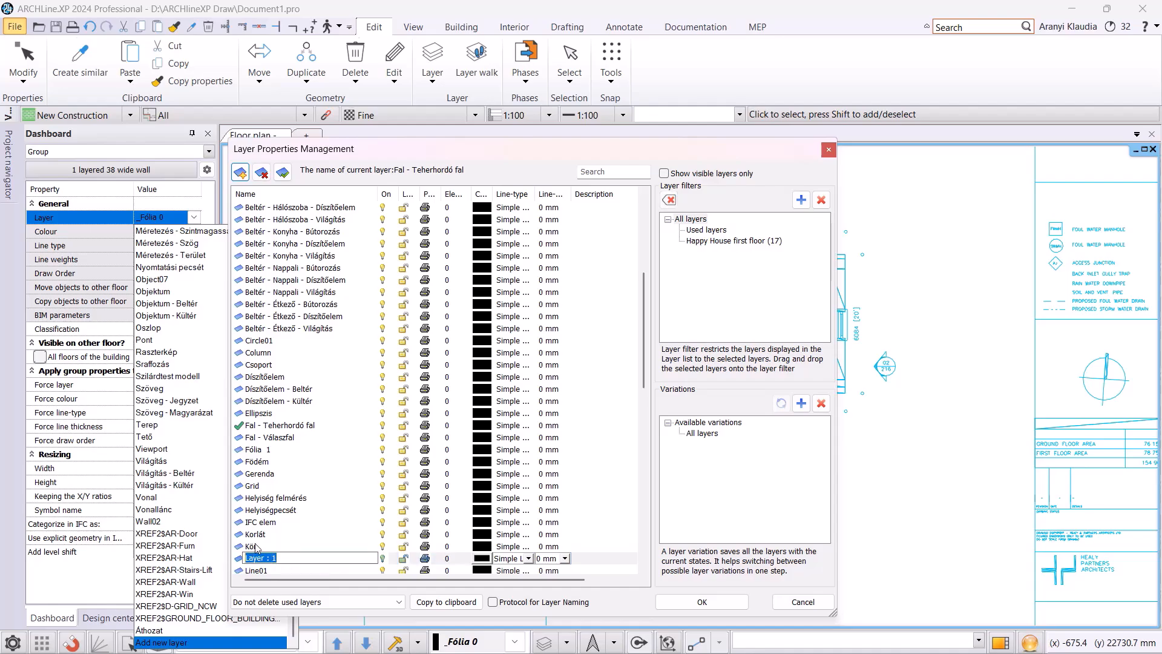
type("PDF")
key("Return")
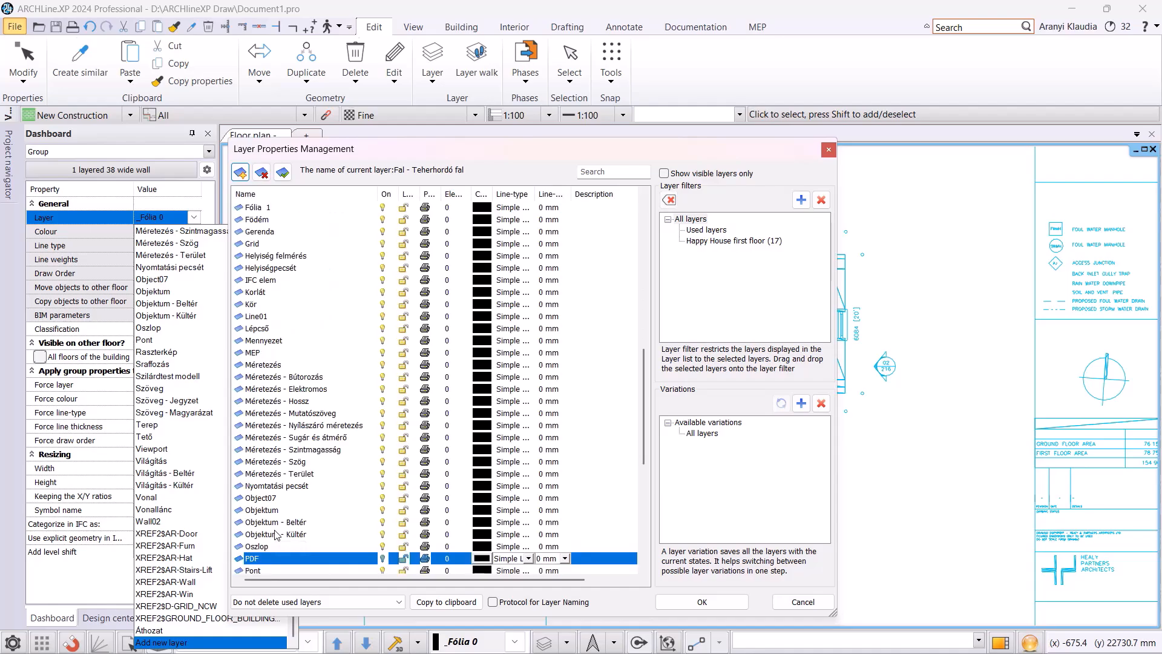
left_click(703, 601)
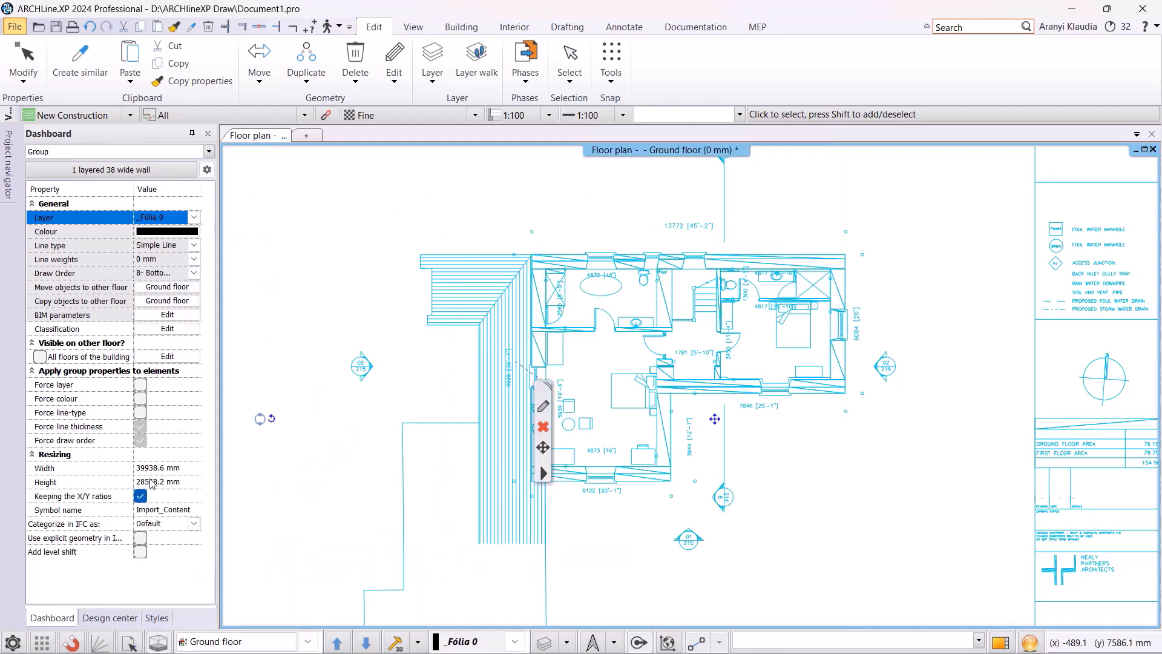
Assign the drawing group to the PDF layer, force that layer on all its elements, and deselect the group.
left_click(193, 218)
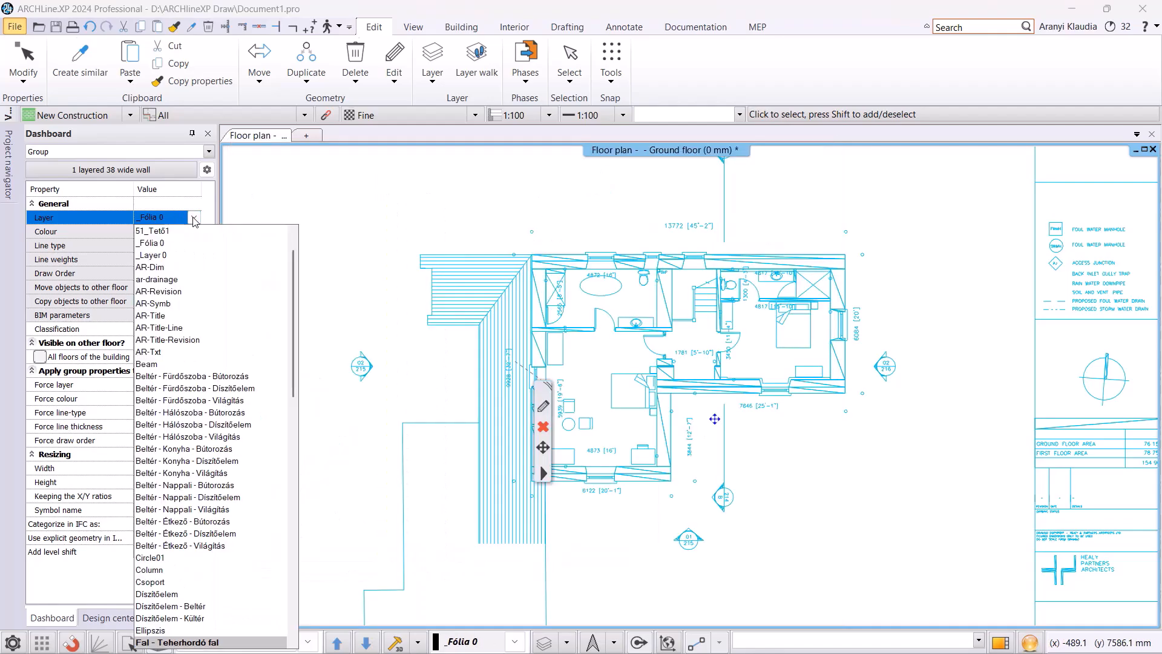
scroll(152, 605, "down", 10)
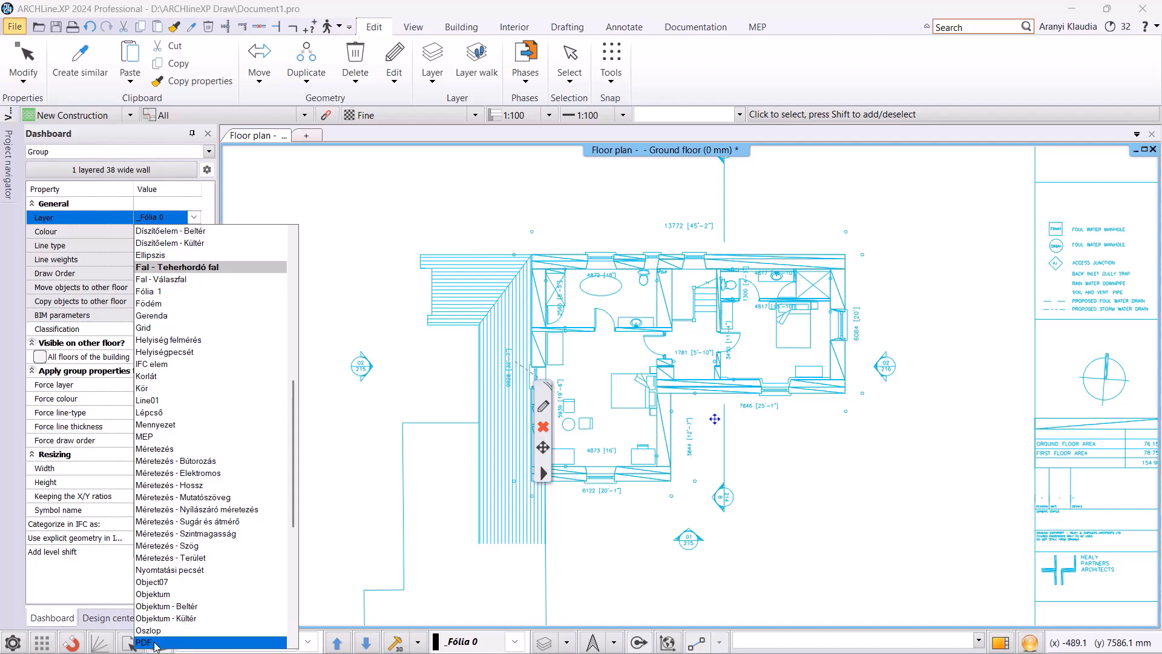
left_click(151, 631)
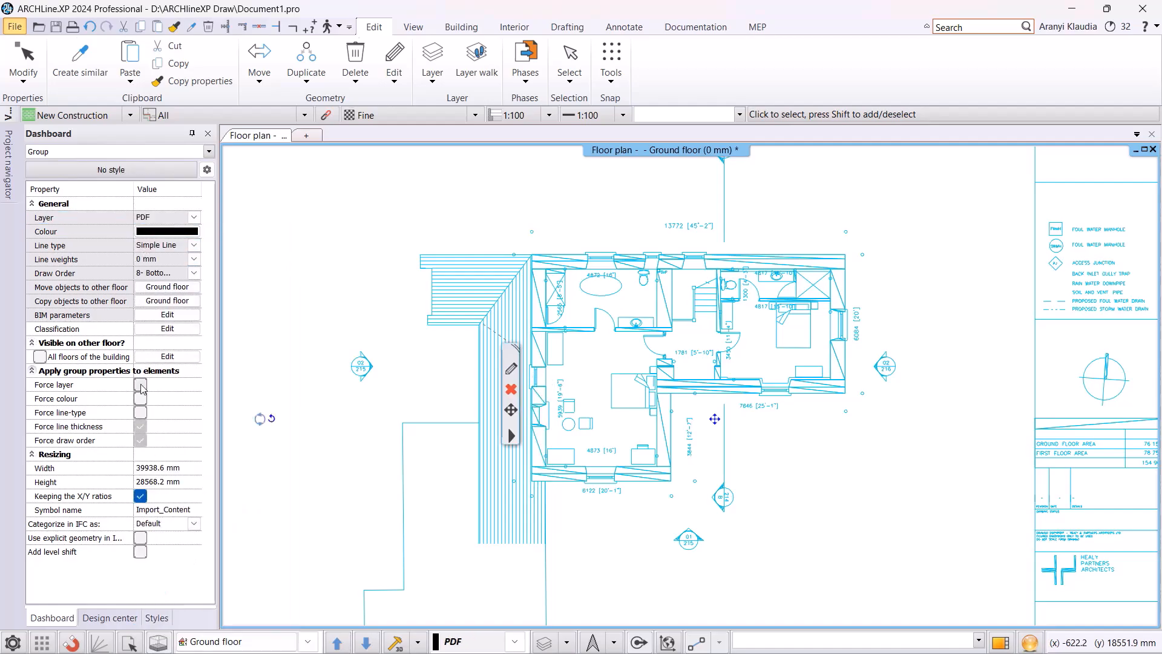
left_click(140, 386)
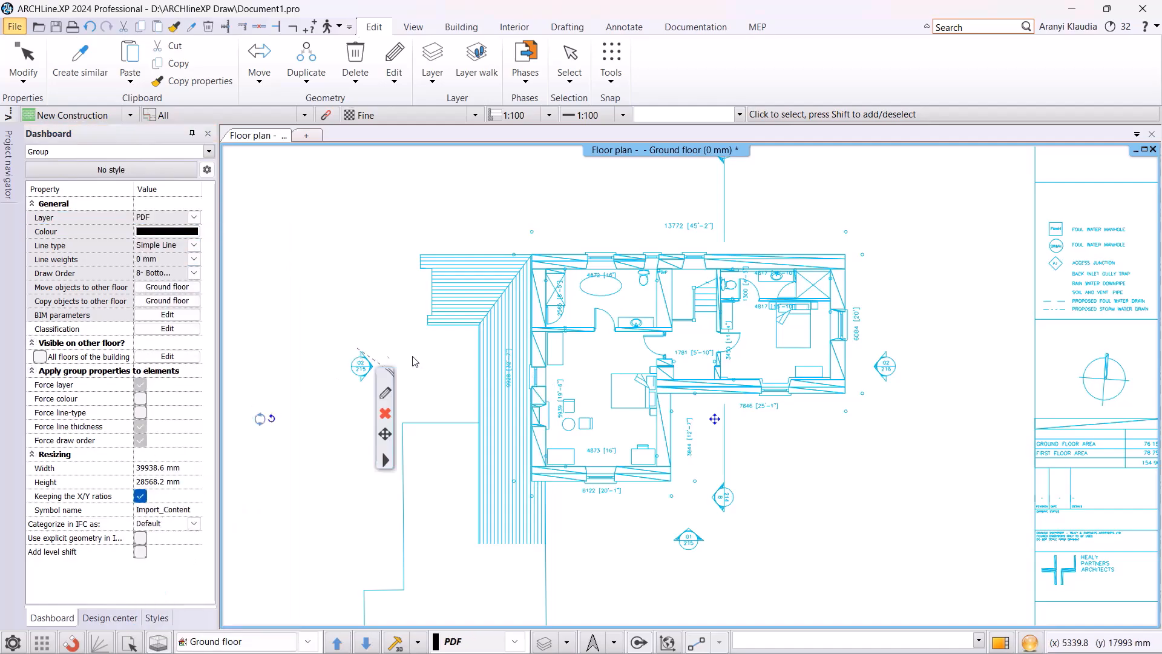
left_click(456, 387)
left_click(456, 388)
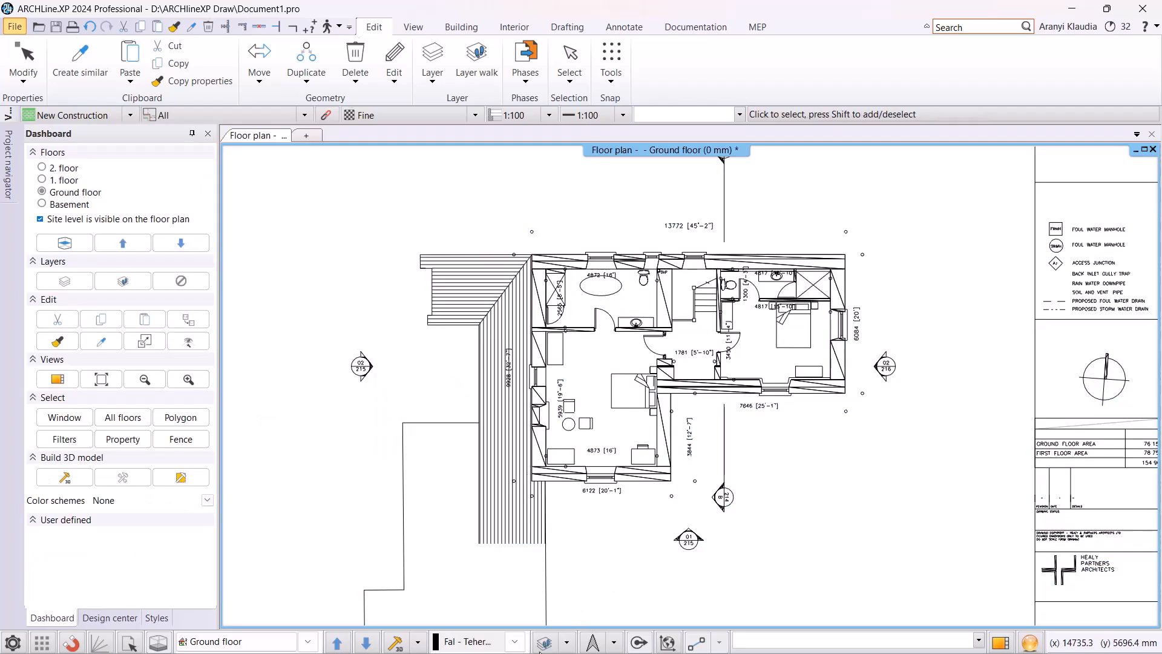
Lock the PDF layer in the layer manager and apply the change.
left_click(567, 645)
left_click(560, 530)
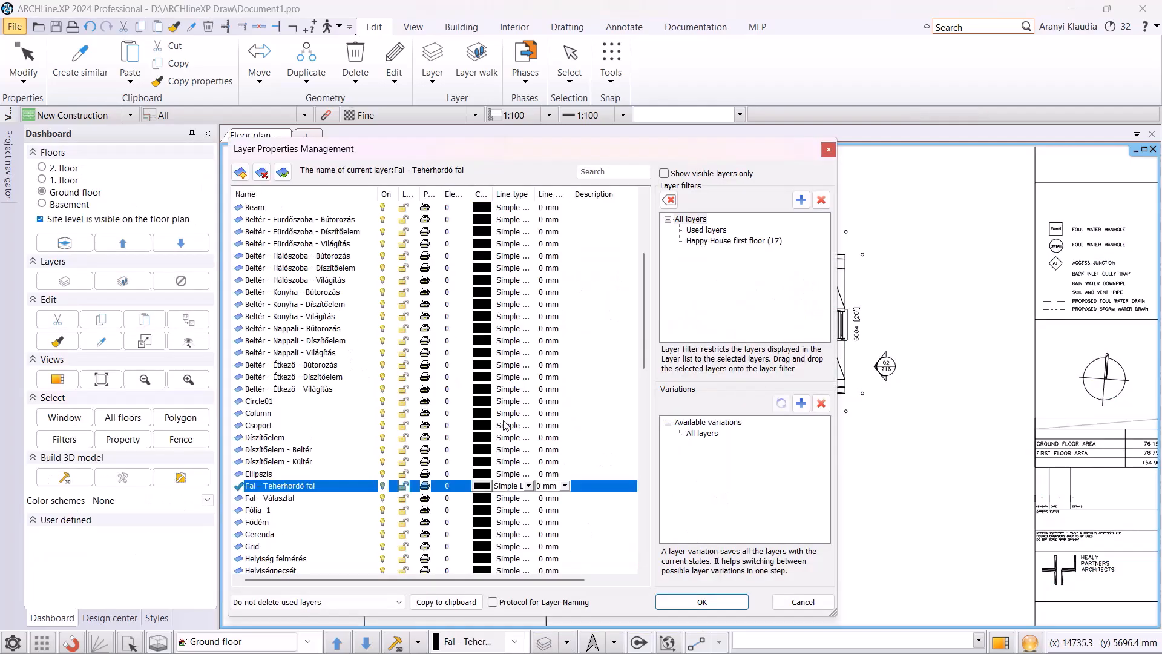
scroll(506, 434, "down", 6)
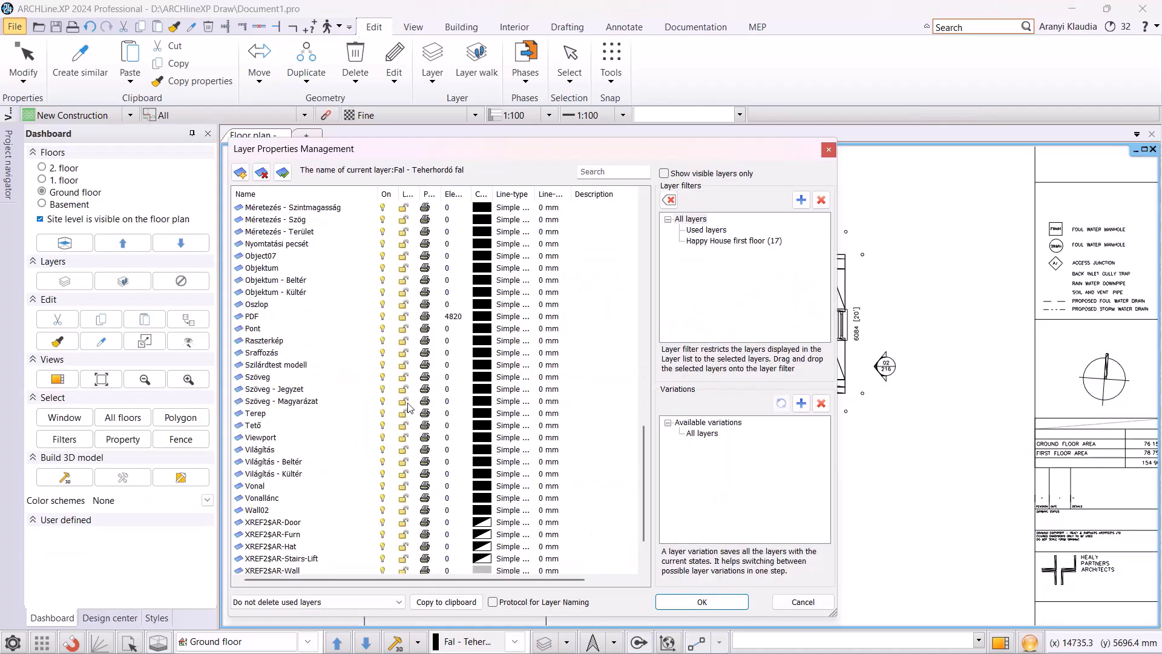
left_click(400, 321)
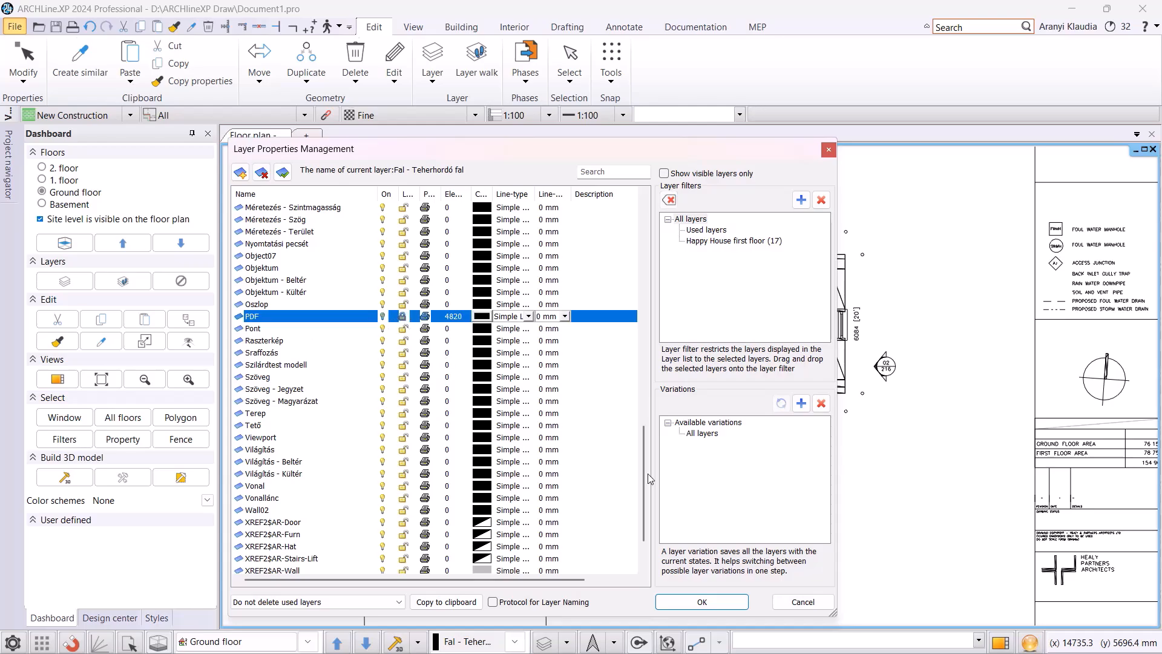
left_click(691, 603)
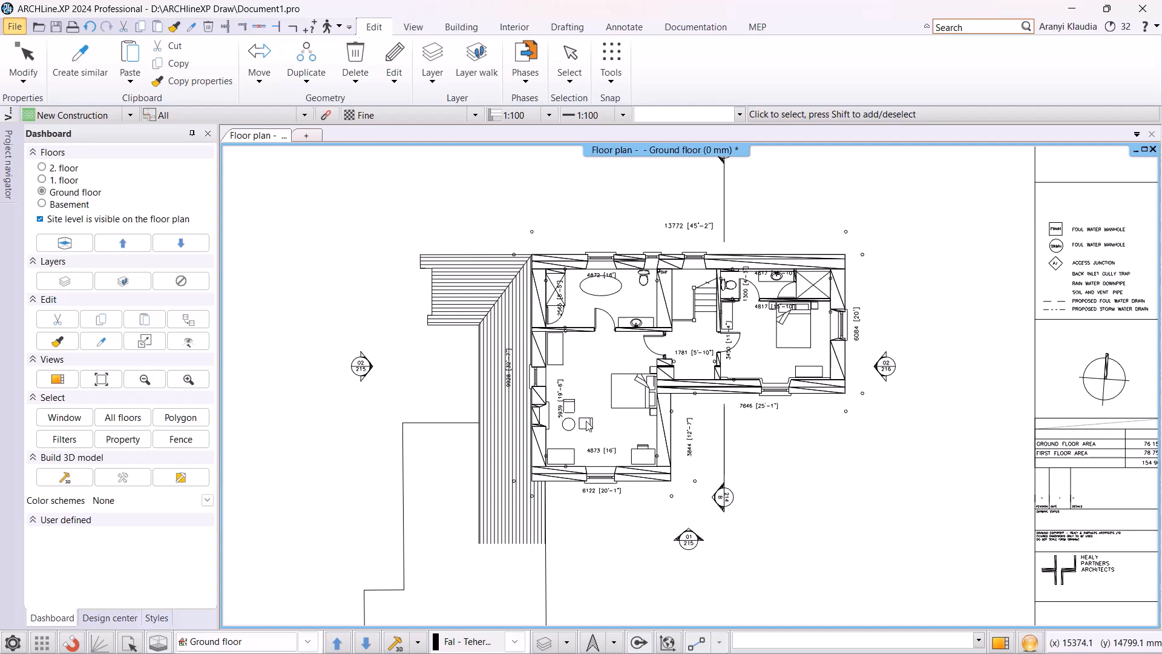
Set the default wall properties to use the same material, Coffee_cream, on the interior and exterior finish faces.
left_click(477, 32)
right_click(76, 54)
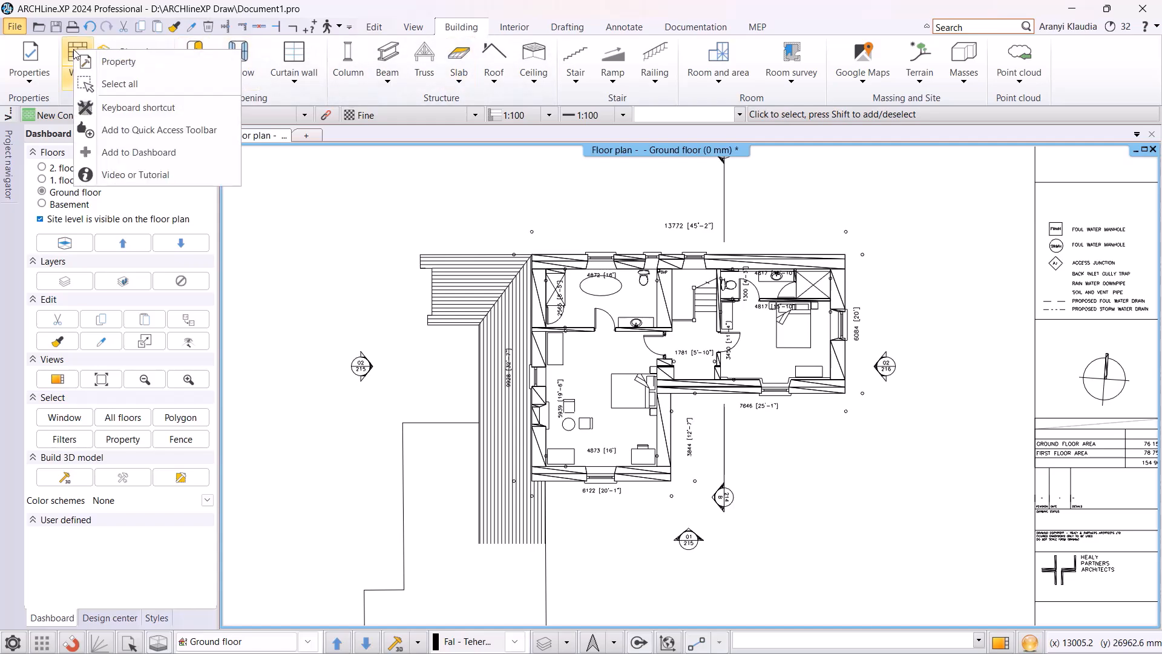
left_click(94, 61)
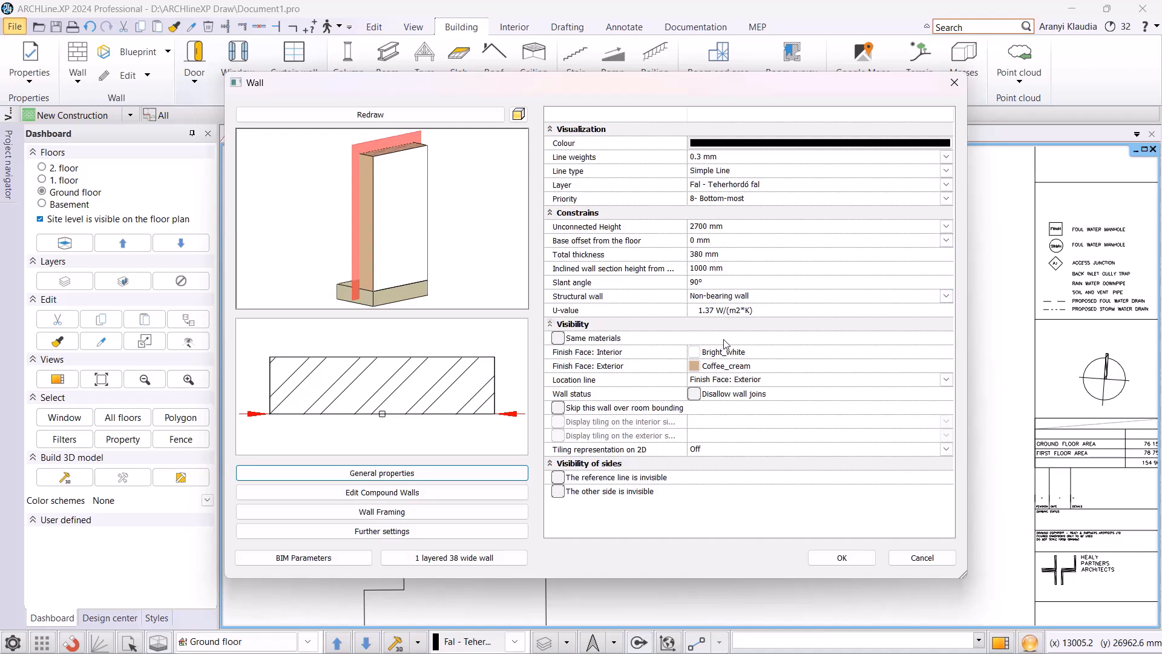
left_click(694, 352)
left_click(719, 221)
left_click(671, 535)
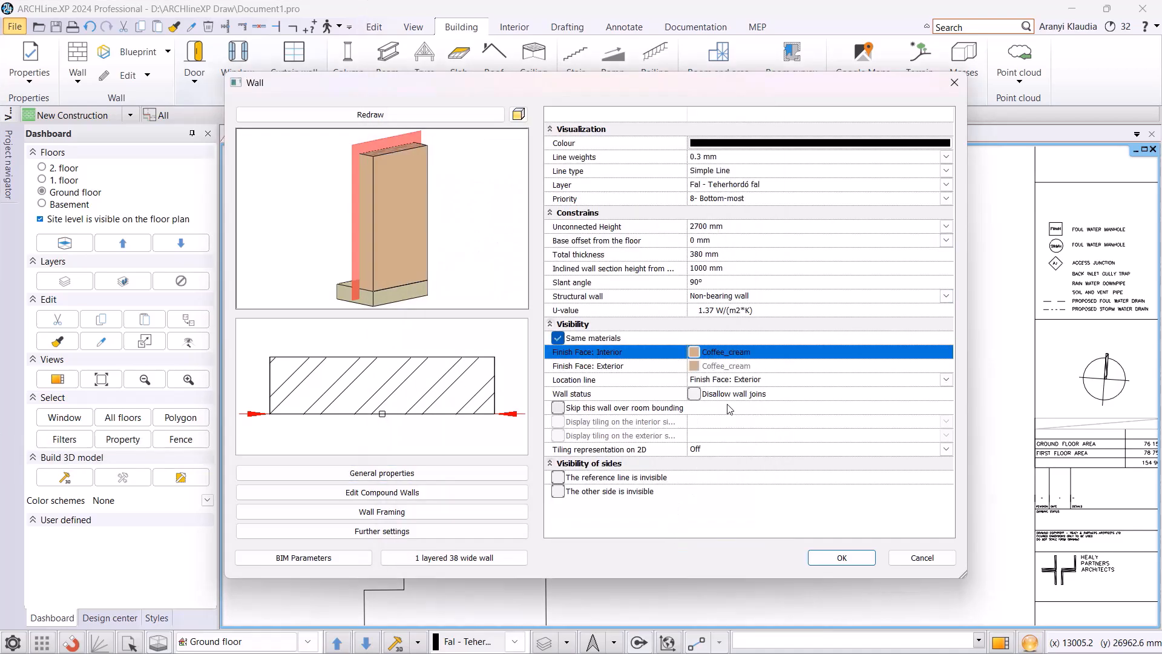
left_click(842, 557)
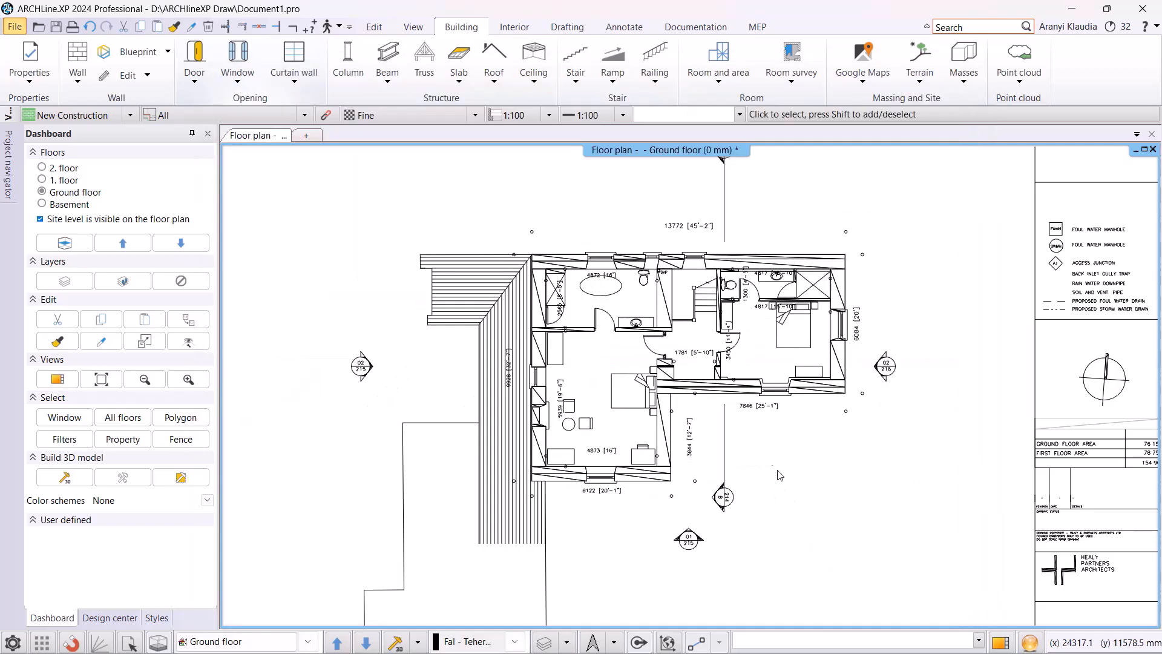
Trace the building's upper exterior wall with Tracing walls By Parallel lines, using the plan's outer and inner wall lines.
scroll(714, 348, "up", 3)
scroll(773, 345, "up", 3)
scroll(509, 345, "down", 2)
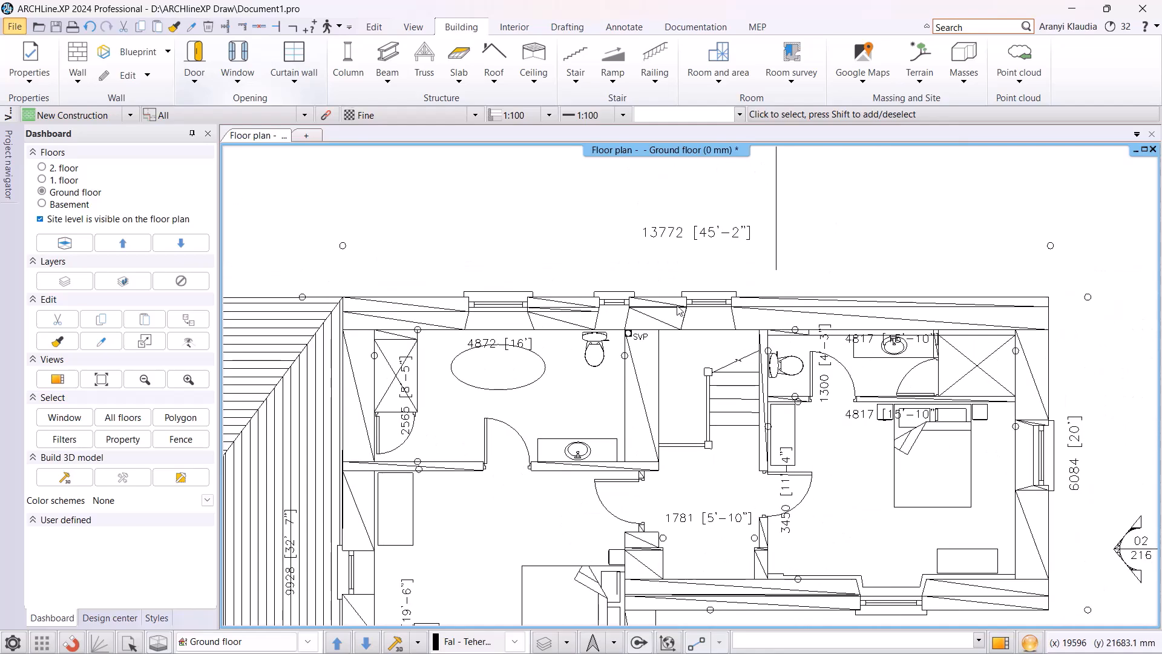
left_click(78, 80)
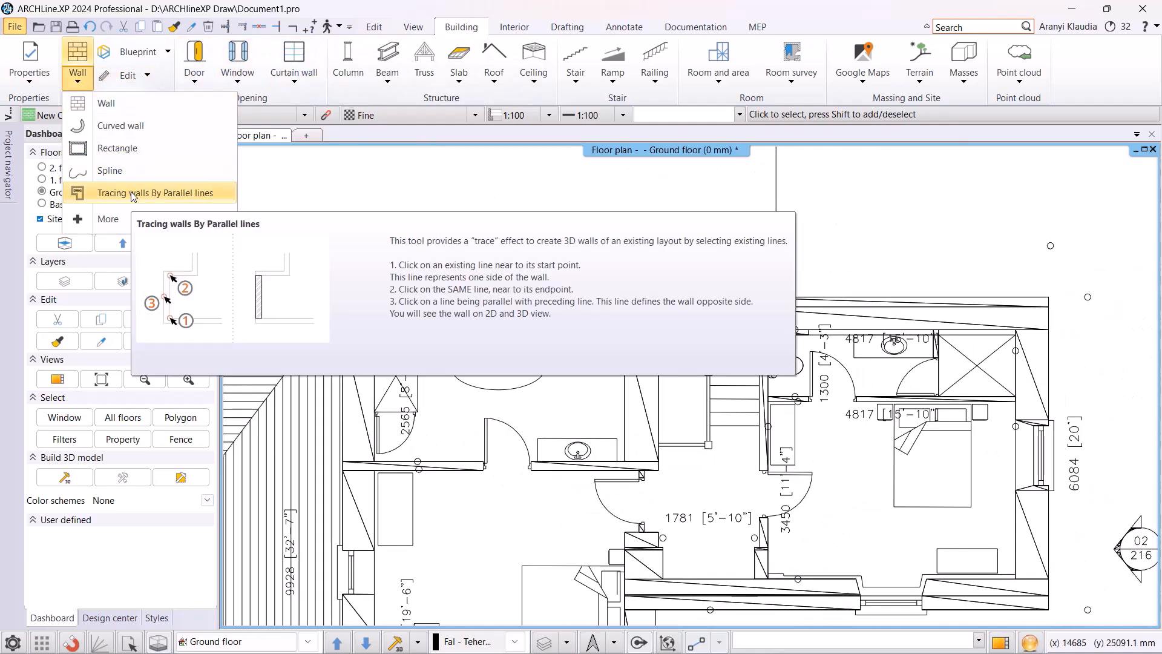
left_click(131, 191)
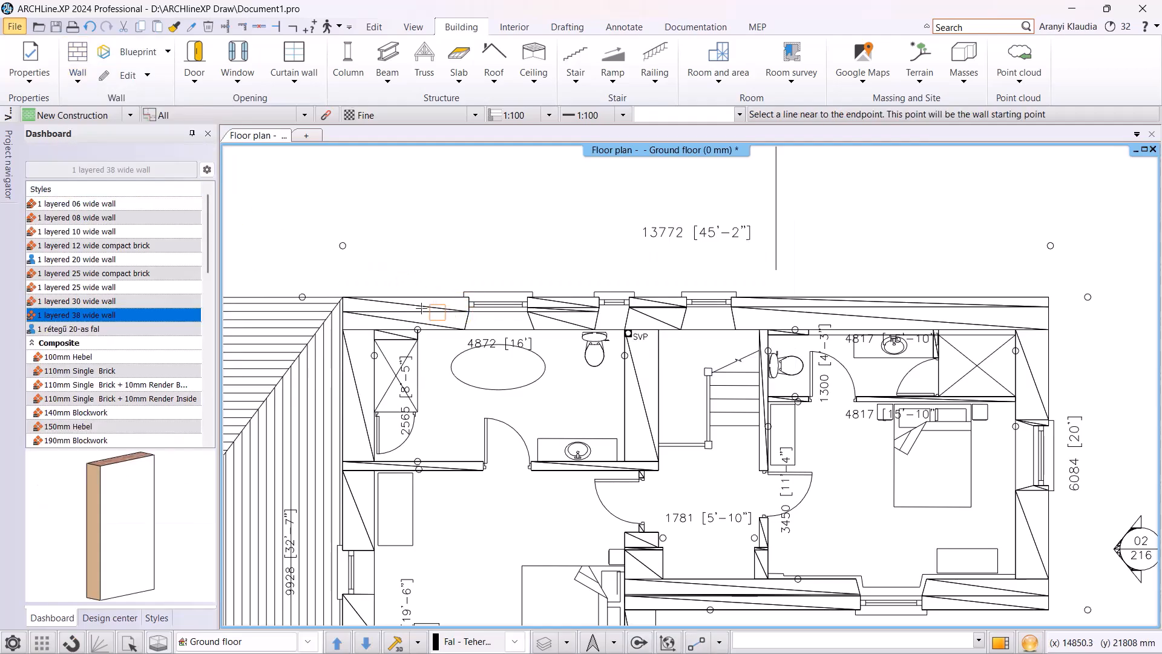
scroll(392, 305, "up", 1)
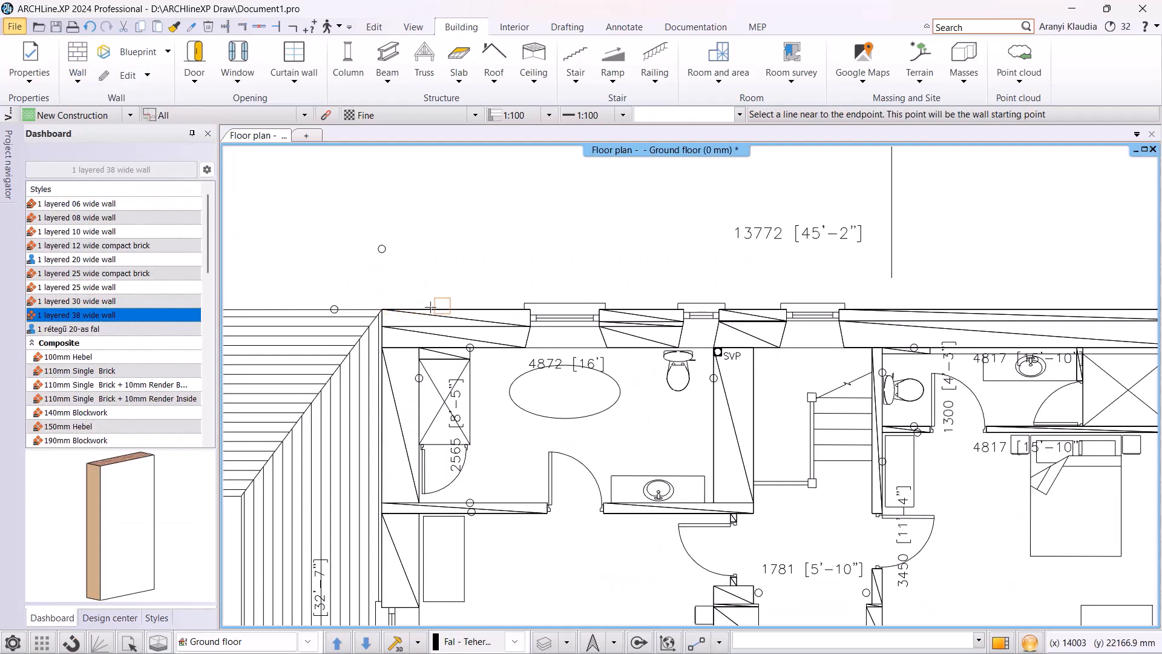
left_click(431, 308)
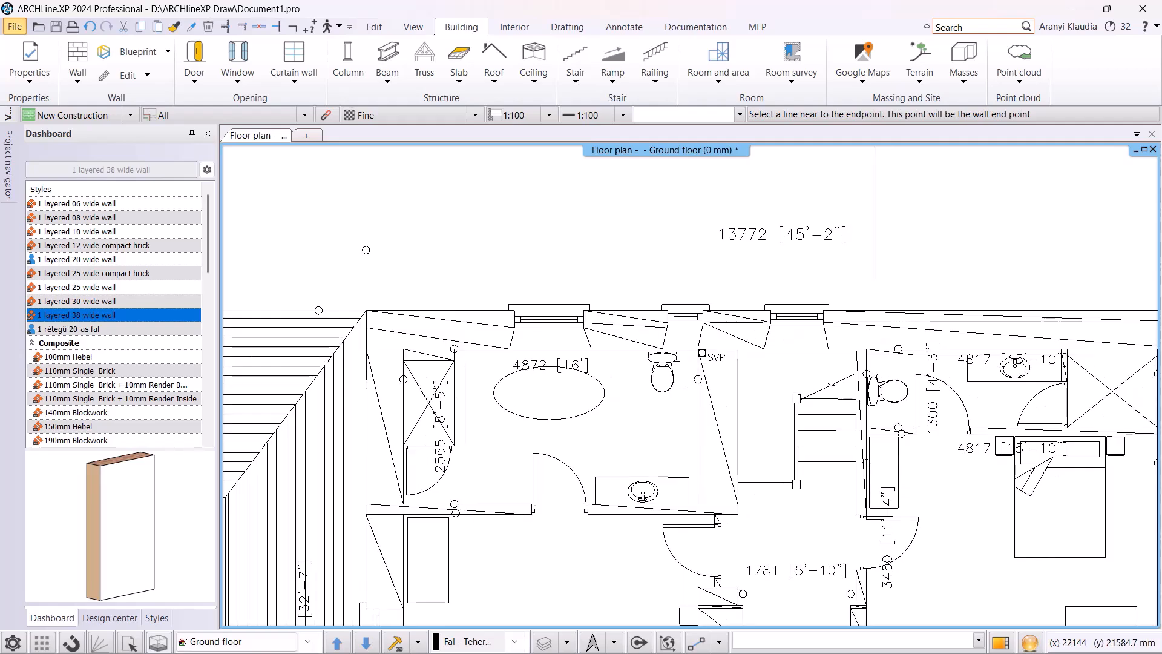
left_click(828, 311)
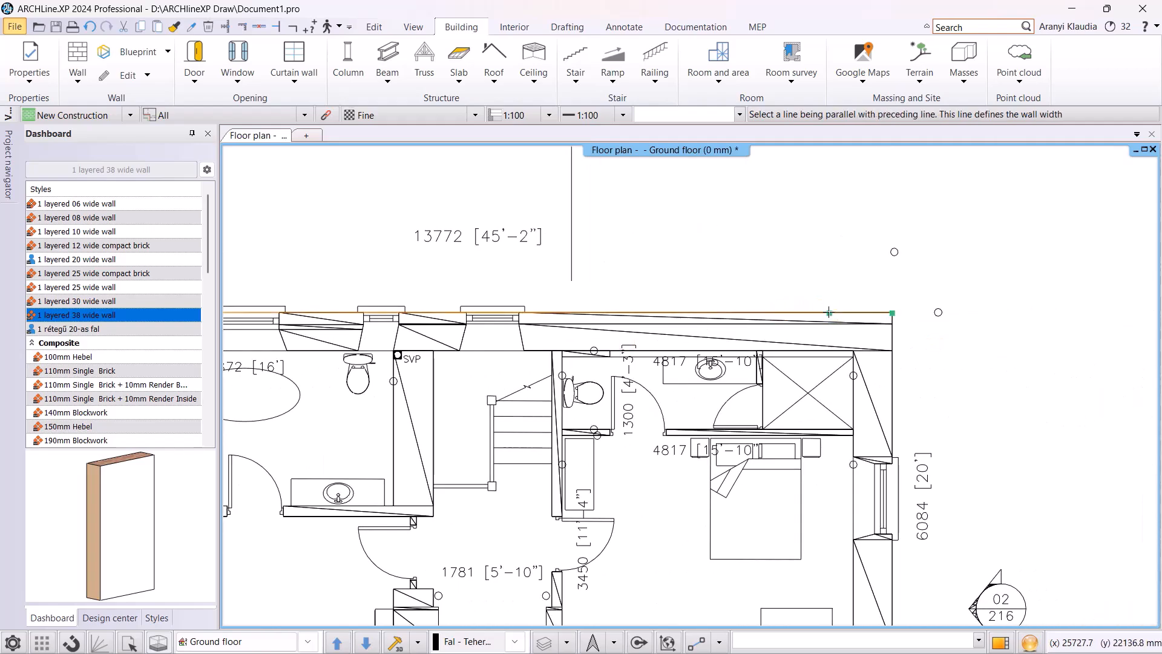
left_click(488, 350)
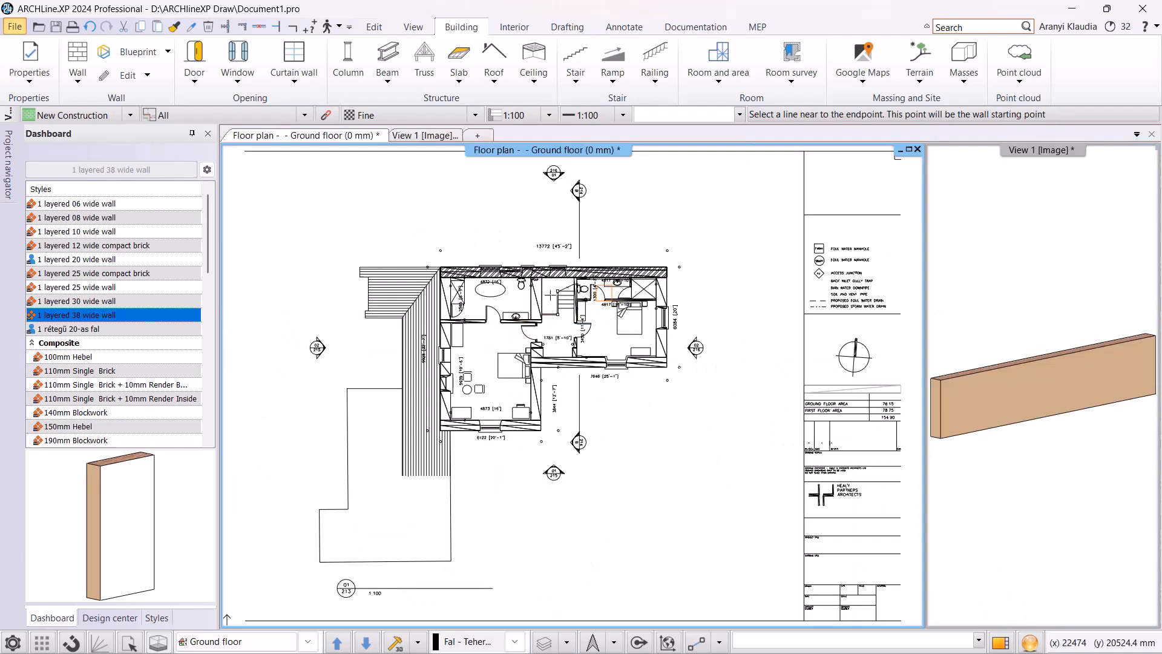
Trace the right-hand exterior wall beside the en-suite bedroom from its outer and inner lines.
scroll(513, 276, "up", 3)
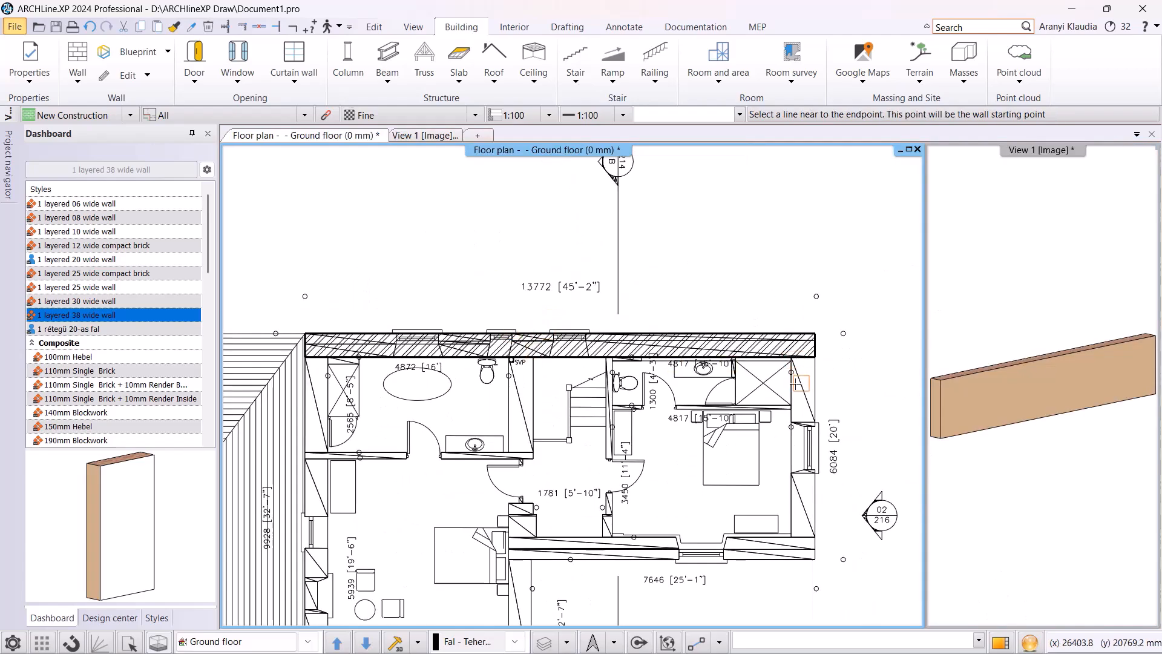
scroll(781, 388, "up", 2)
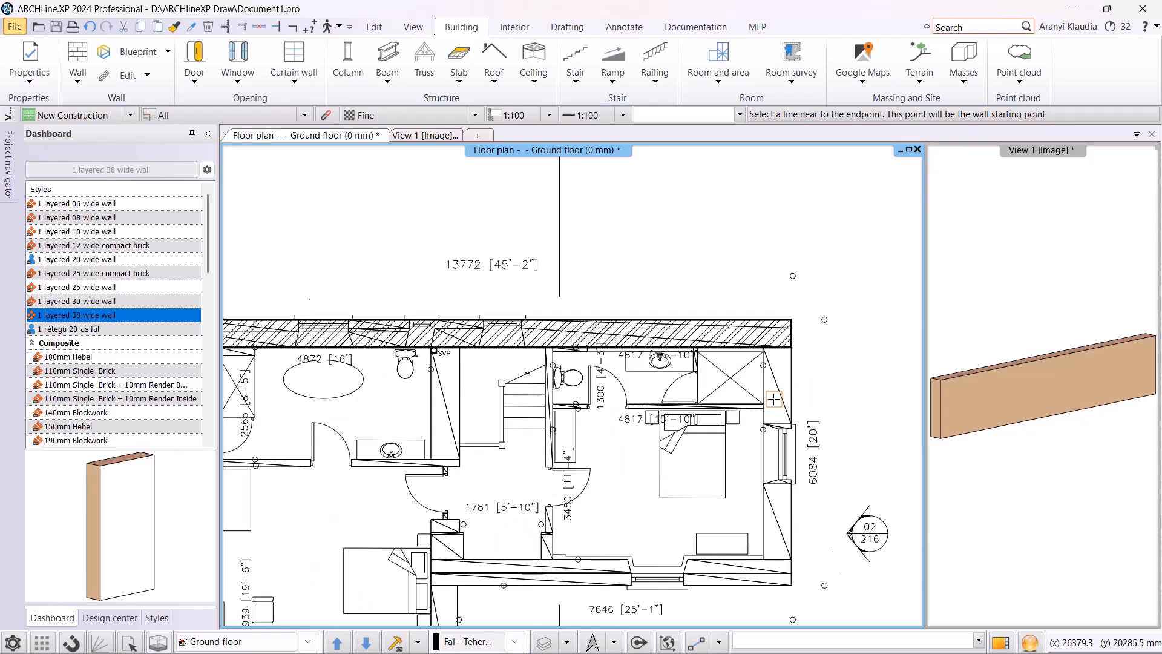
left_click(730, 345)
scroll(726, 370, "down", 3)
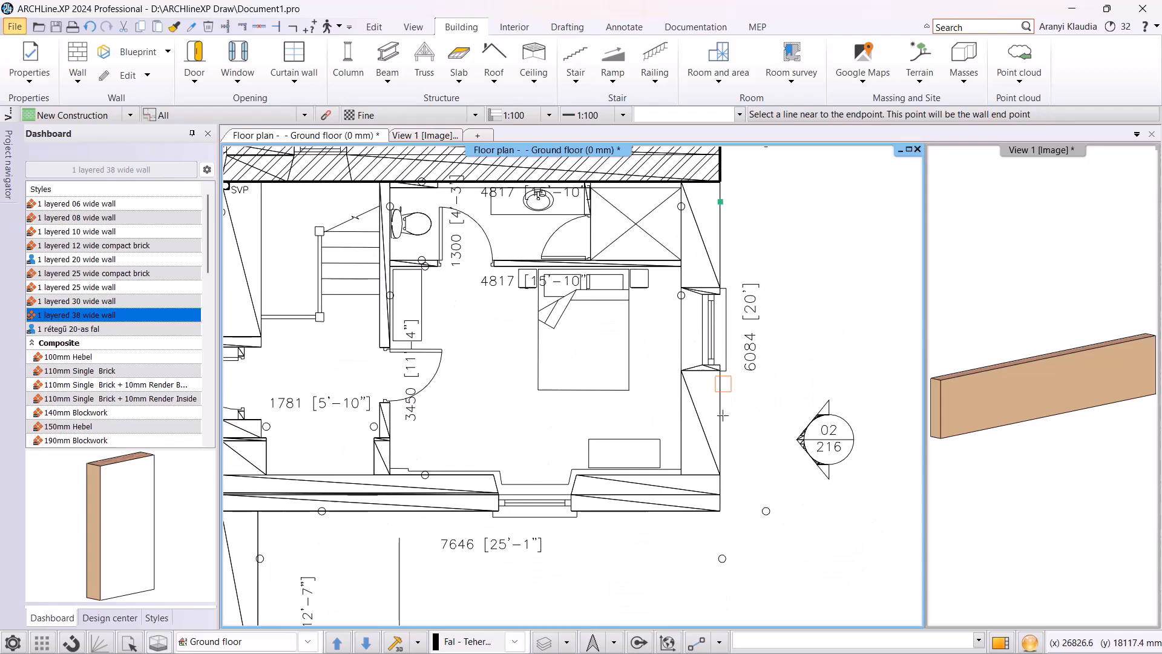
left_click(720, 429)
left_click(678, 412)
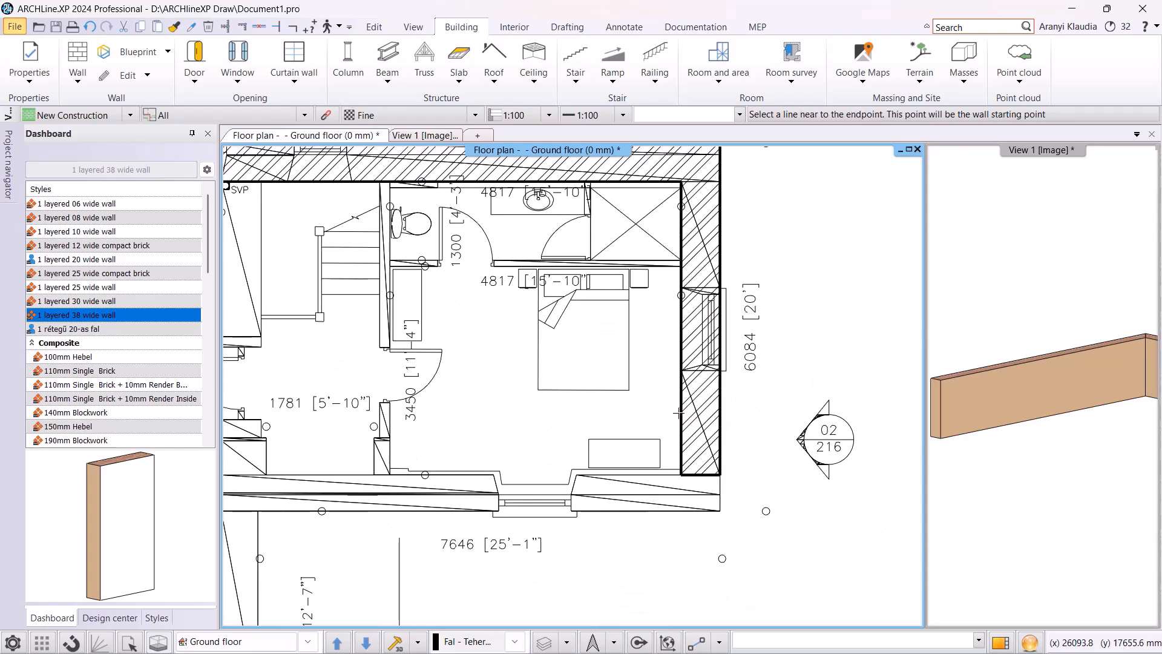
Trace the en-suite bedroom's lower exterior wall, taking its width from the parallel inner line.
left_click(677, 510)
middle_click_drag(267, 511, 483, 492)
left_click(487, 492)
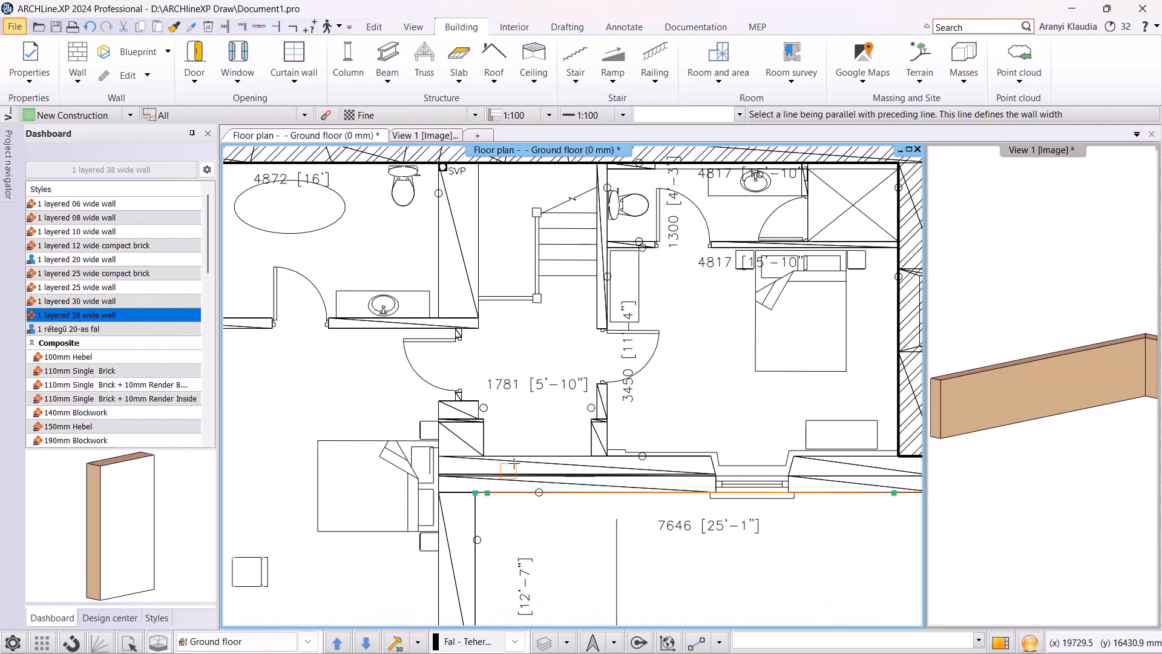
left_click(517, 455)
Trace the vertical exterior wall on the right side of the large lower-left bedroom, beside the 3844 dimension.
middle_click_drag(518, 455, 551, 363)
left_click(511, 418)
middle_click_drag(512, 500, 525, 399)
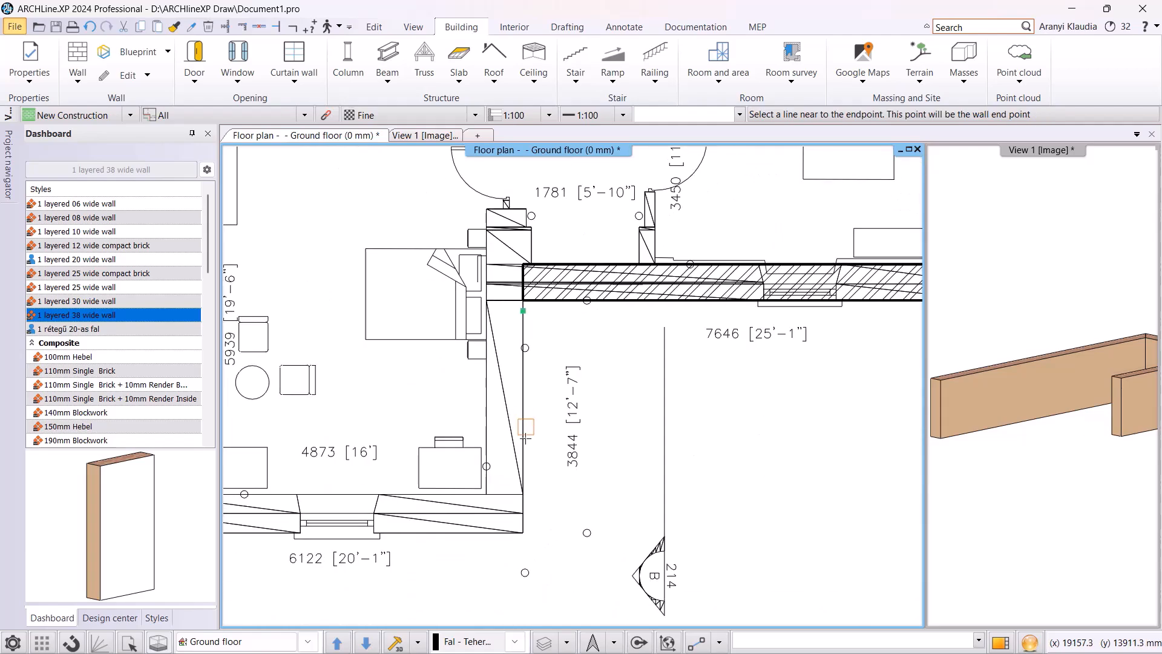
left_click(523, 477)
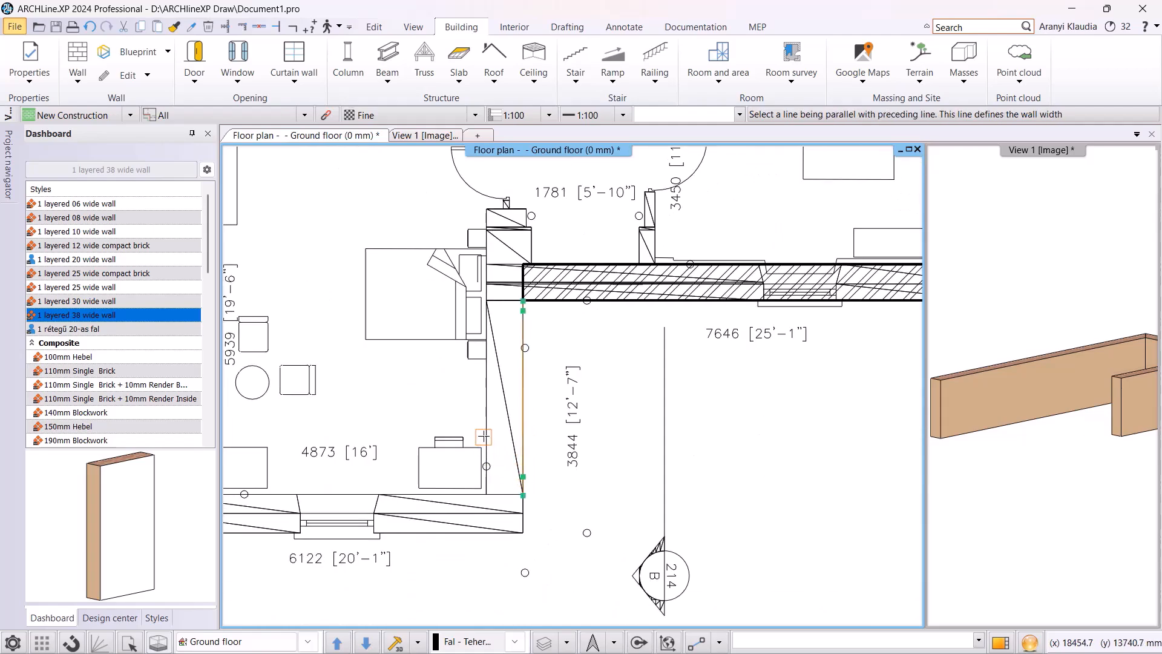
left_click(487, 439)
Trace the large bedroom's lower exterior wall above the 6122 dimension from its outer and inner lines.
middle_click_drag(456, 536, 560, 502)
left_click(550, 501)
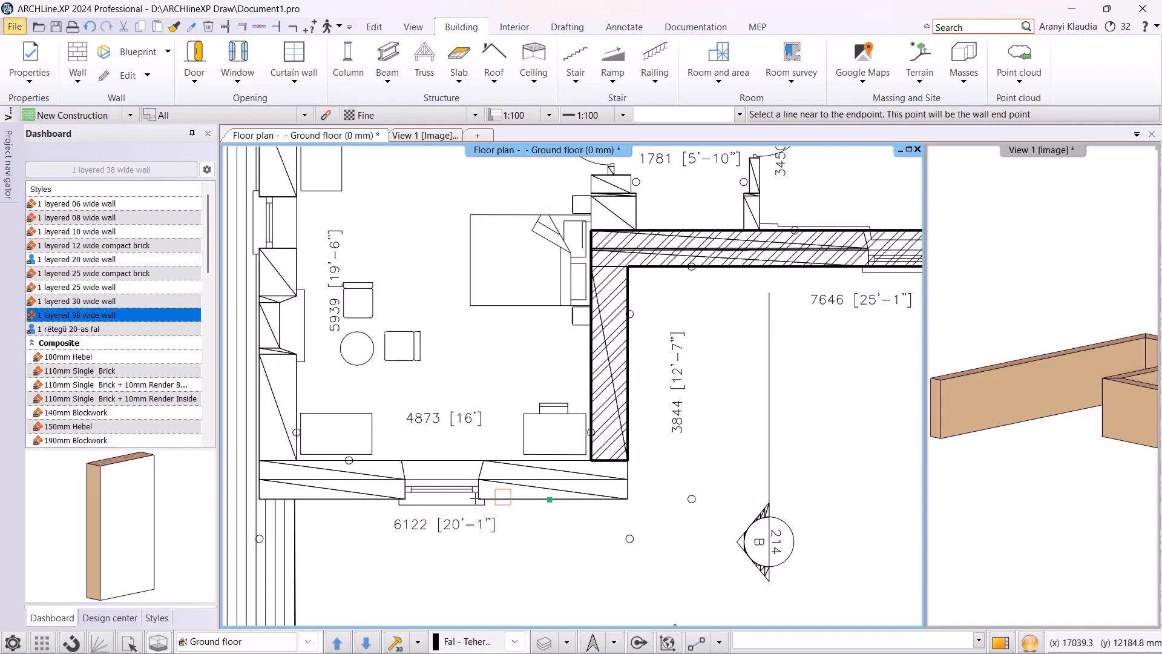
middle_click_drag(341, 503, 502, 492)
left_click(487, 487)
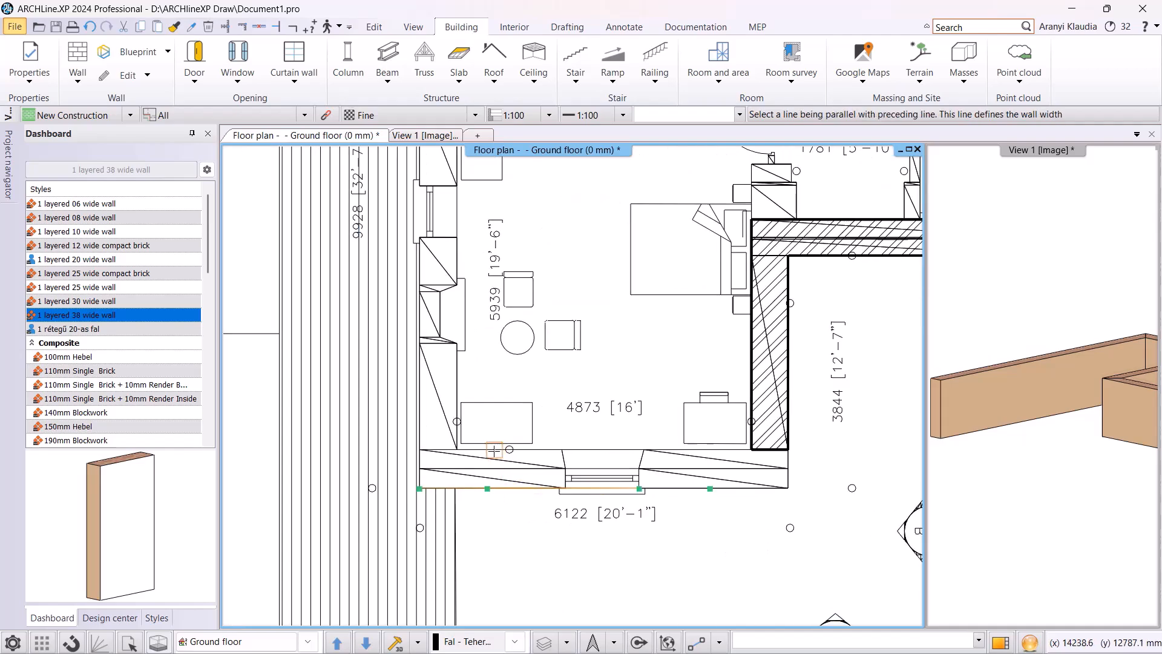
left_click(495, 449)
Trace the building's left exterior wall along the large bedroom and bathroom, using the inner line for its width.
middle_click_drag(501, 377, 512, 437)
middle_click_drag(439, 431, 448, 480)
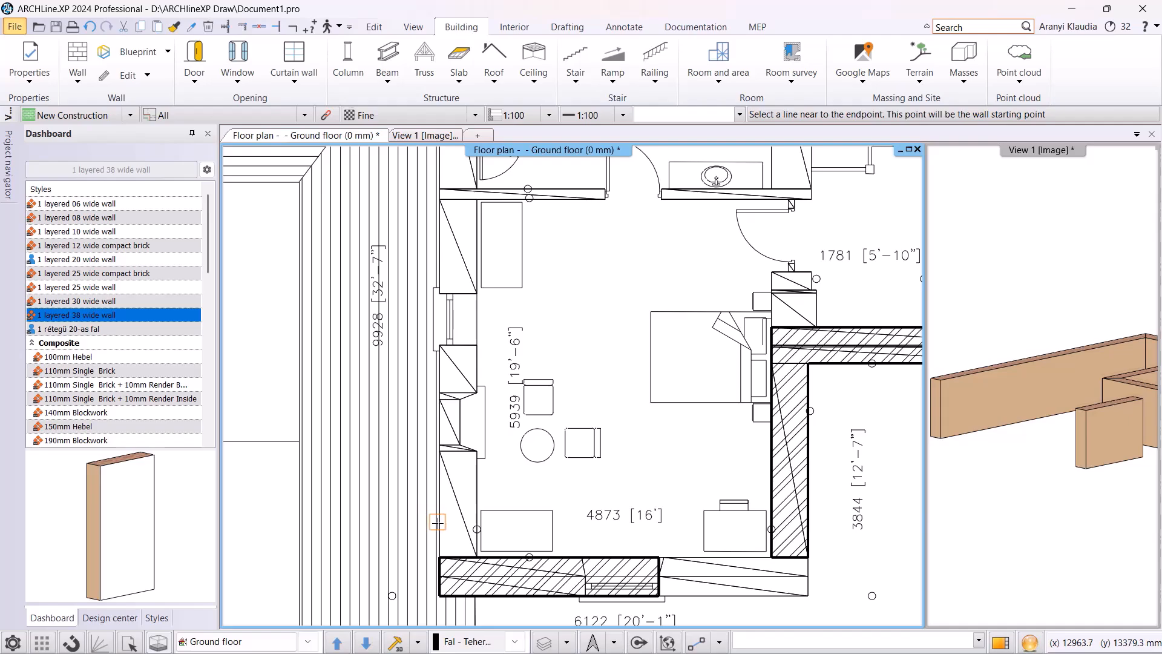
left_click(439, 524)
middle_click_drag(458, 371, 454, 503)
middle_click_drag(442, 207, 435, 261)
left_click(428, 249)
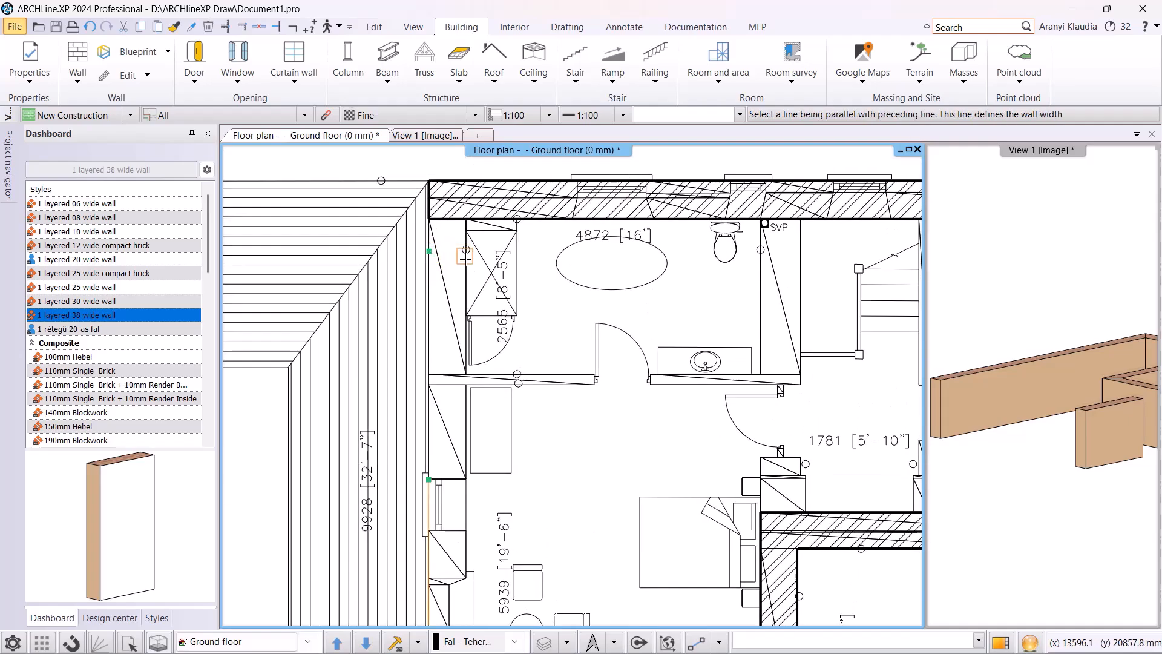
left_click(465, 275)
Trace the thick interior wall between the bathroom and staircase, down past the bedroom door towards the lower exterior wall.
middle_click_drag(720, 400, 484, 381)
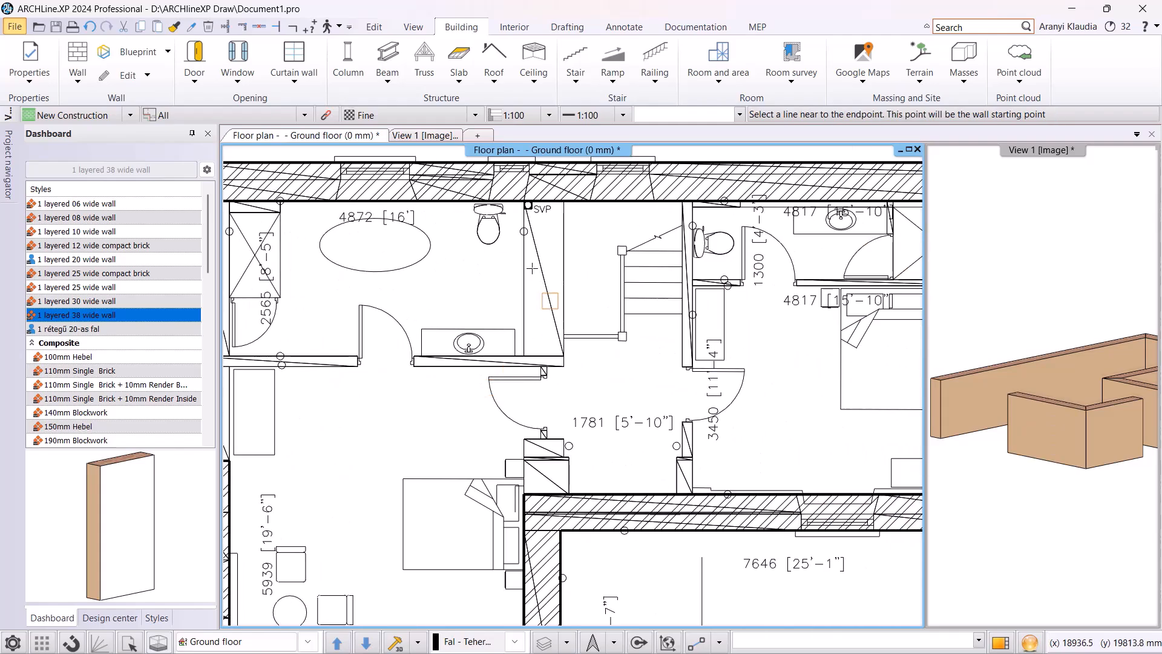
left_click(524, 250)
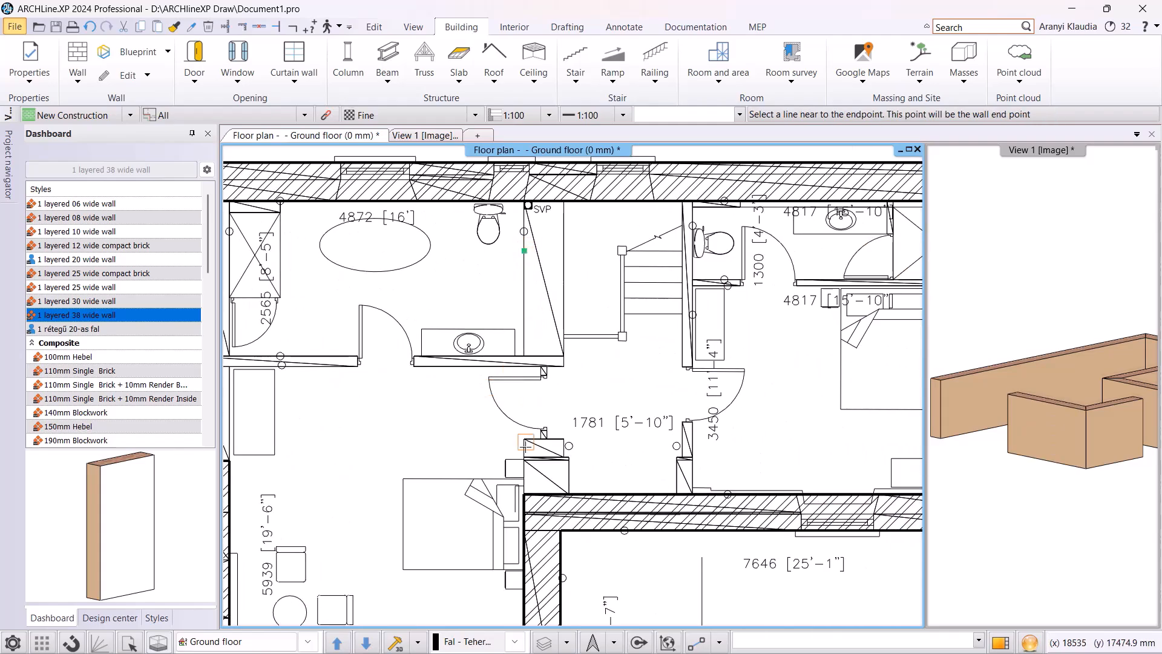
left_click(524, 474)
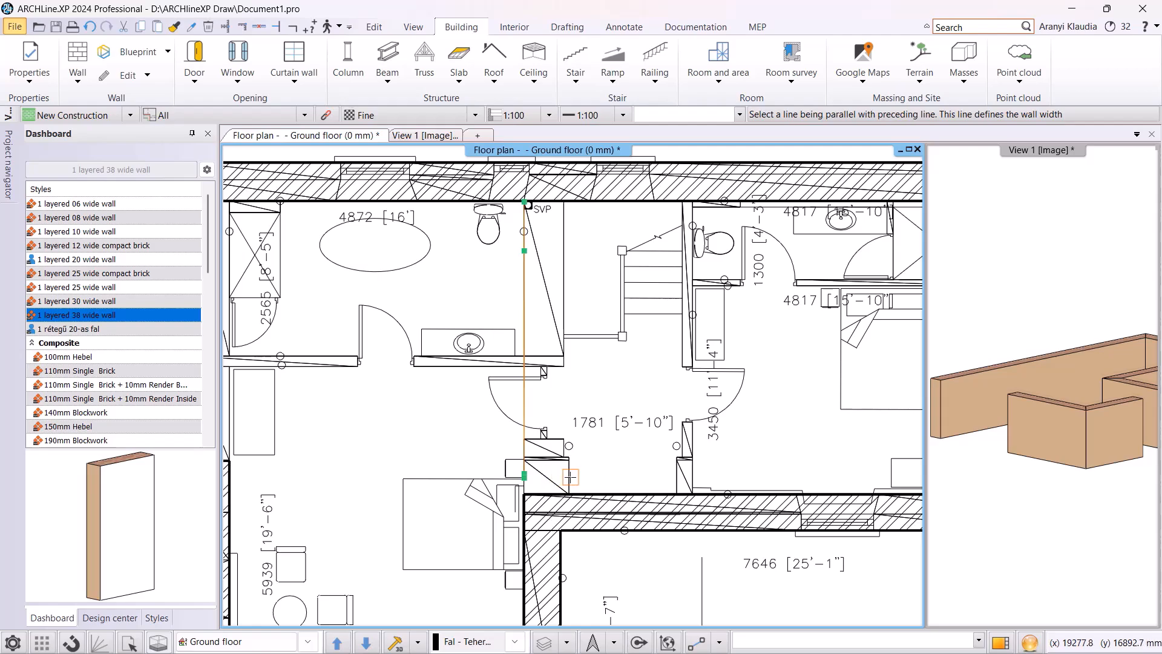
left_click(569, 476)
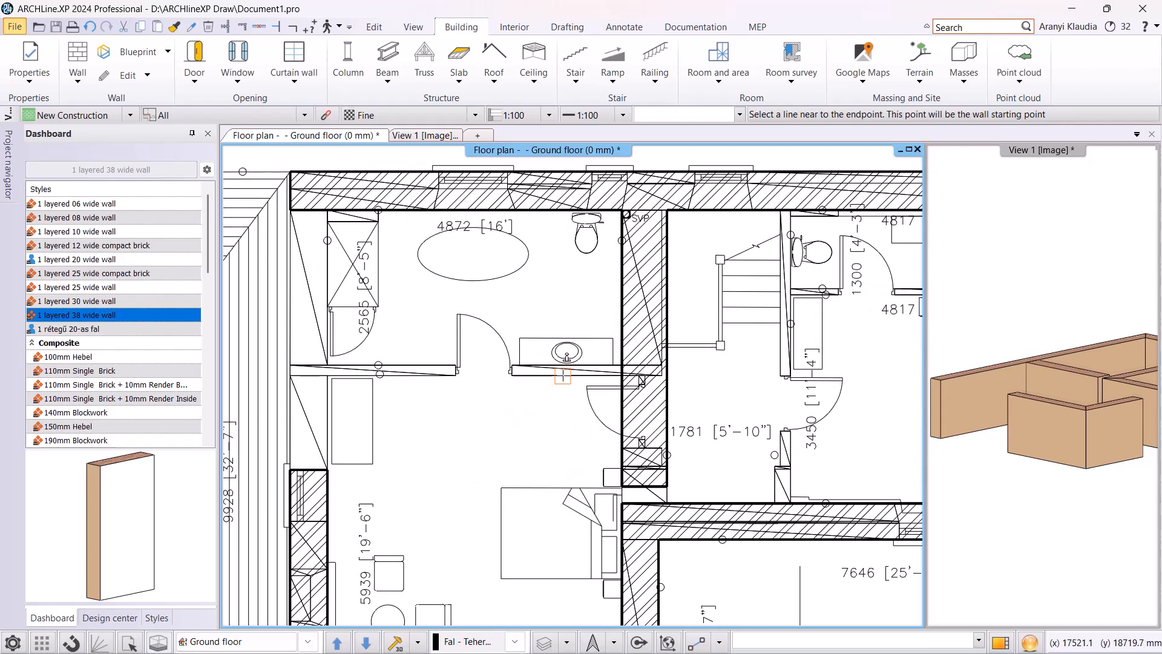
Trace the thin partition between the bathroom and large bedroom, and the one separating the staircase hall from the en-suite bedroom.
left_click(364, 375)
left_click(365, 366)
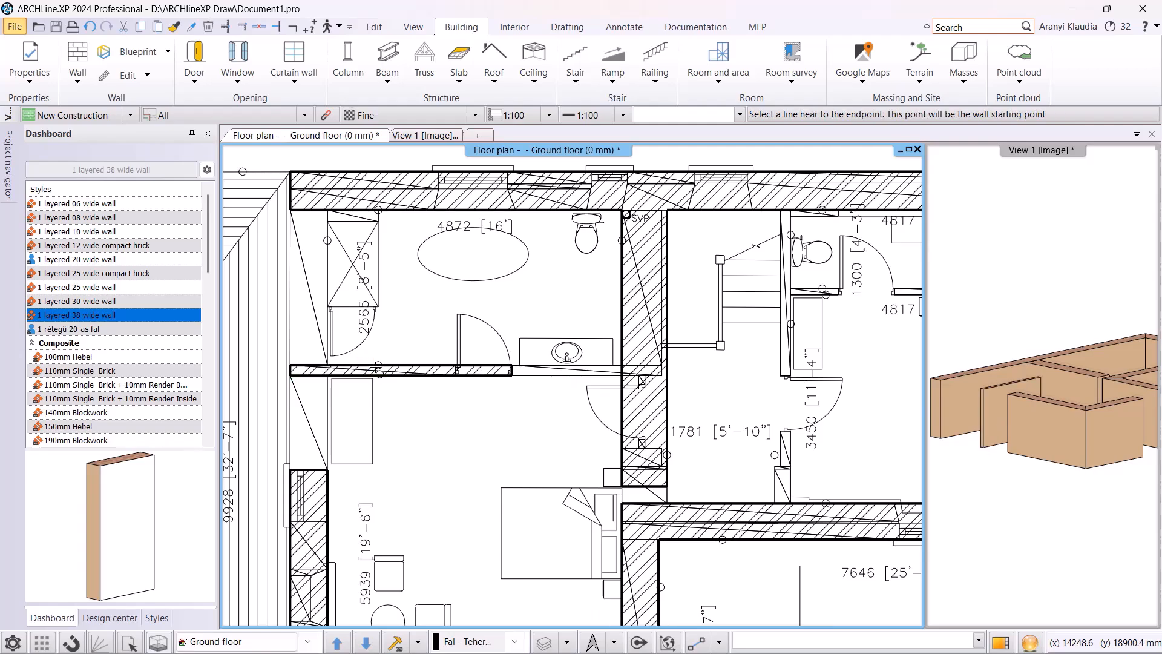
middle_click_drag(744, 401, 499, 390)
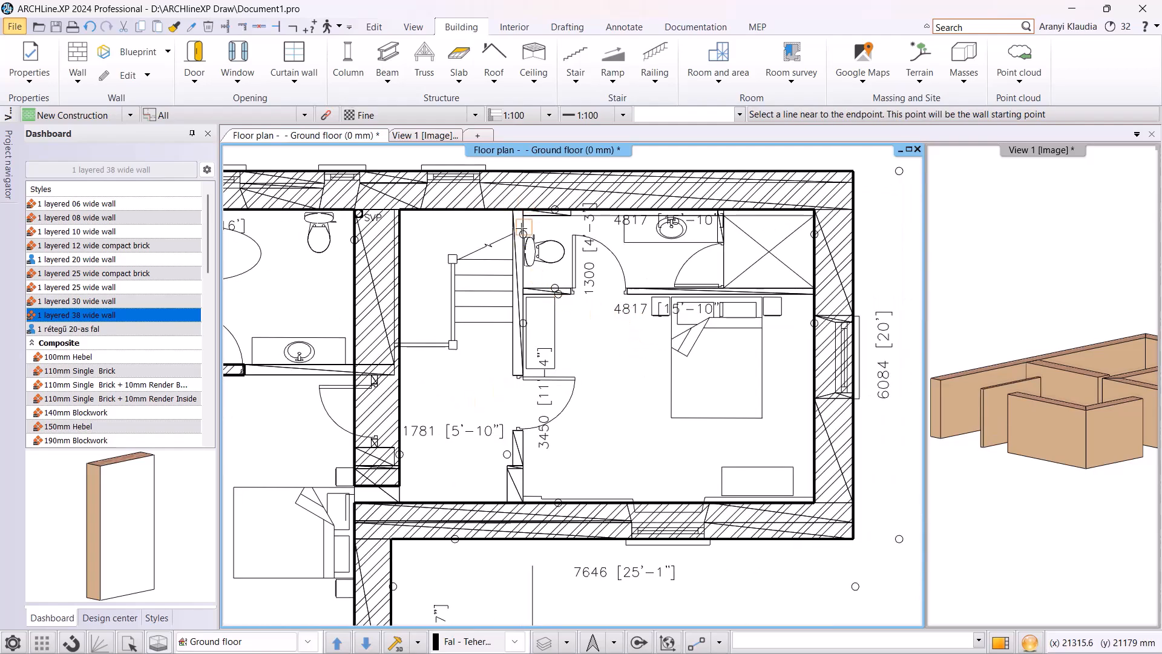
left_click(510, 327)
left_click(517, 454)
left_click(523, 444)
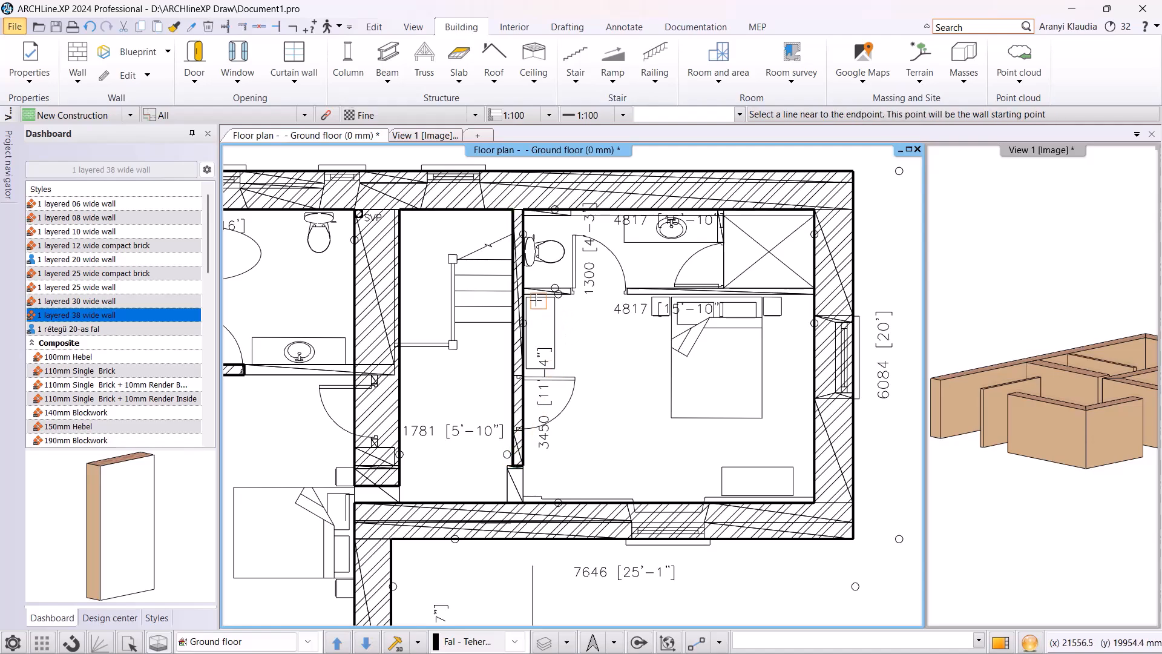
Trace the thin partition between the en-suite bathroom and its bedroom, using the line above for its width.
scroll(534, 295, "up", 4)
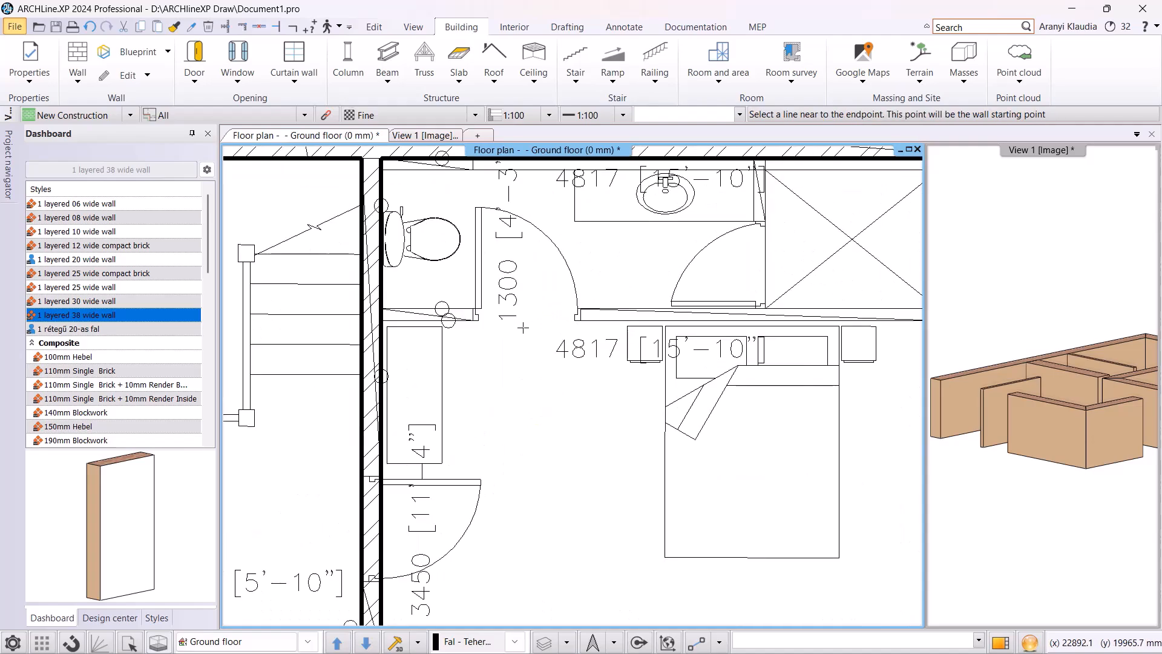
left_click(412, 321)
middle_click_drag(809, 312, 663, 317)
left_click(687, 323)
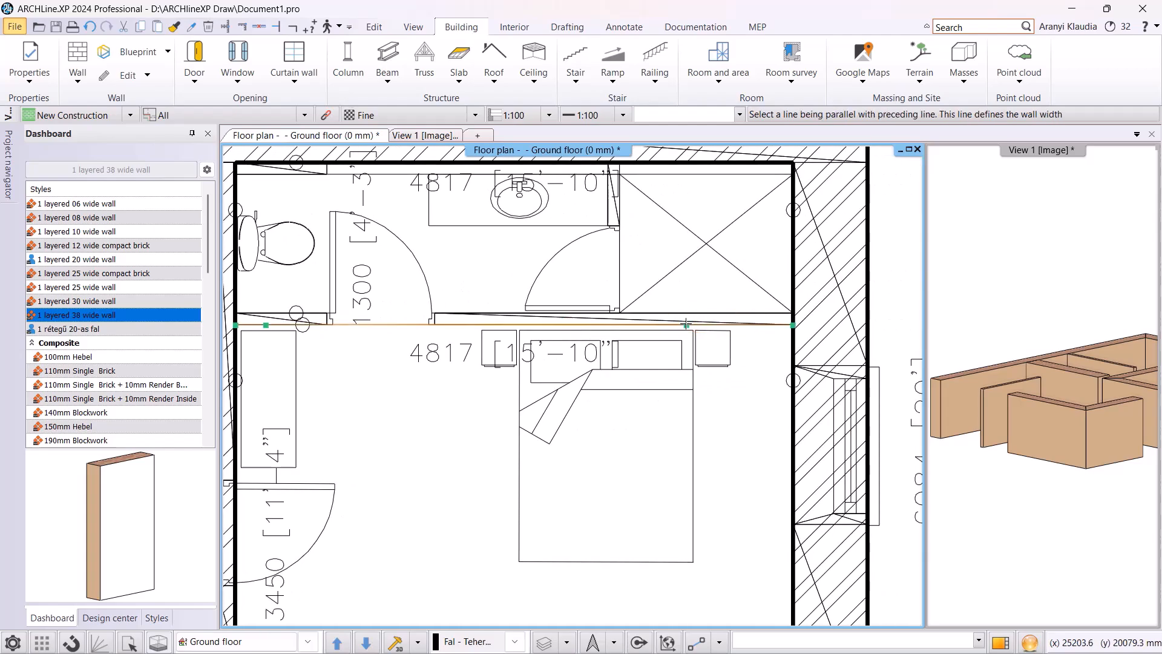
left_click(687, 312)
key("Escape")
scroll(537, 364, "down", 5)
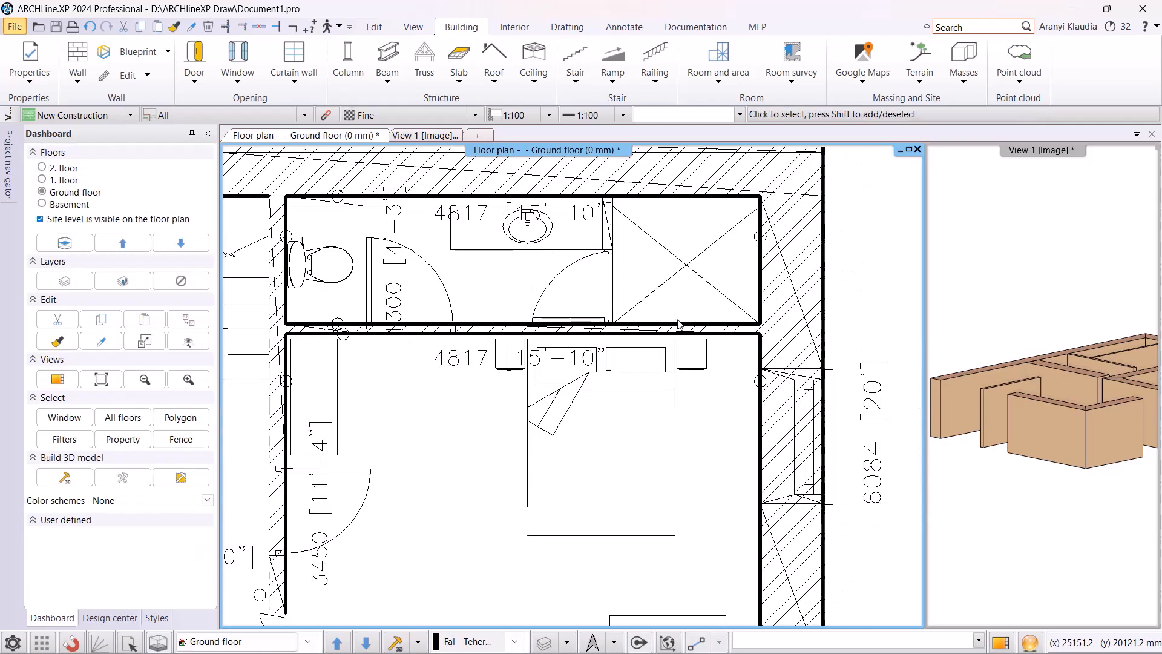
scroll(537, 364, "down", 5)
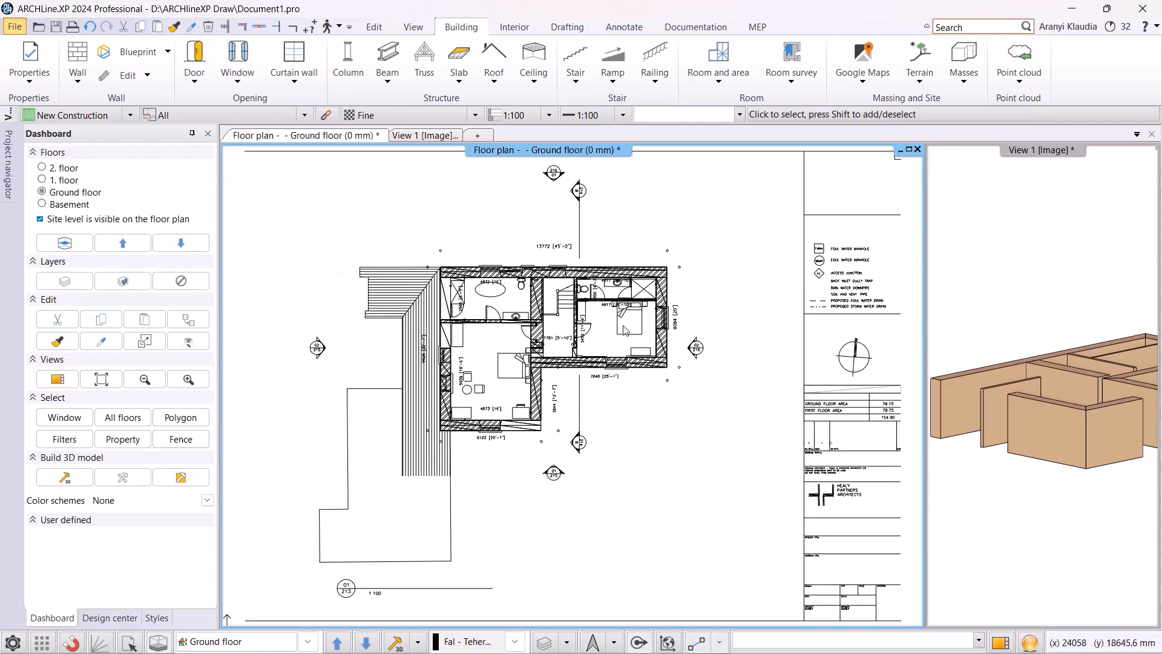
Close the exterior wall corners around the large bedroom and bathroom by trimming the adjoining walls to each other.
left_click(418, 135)
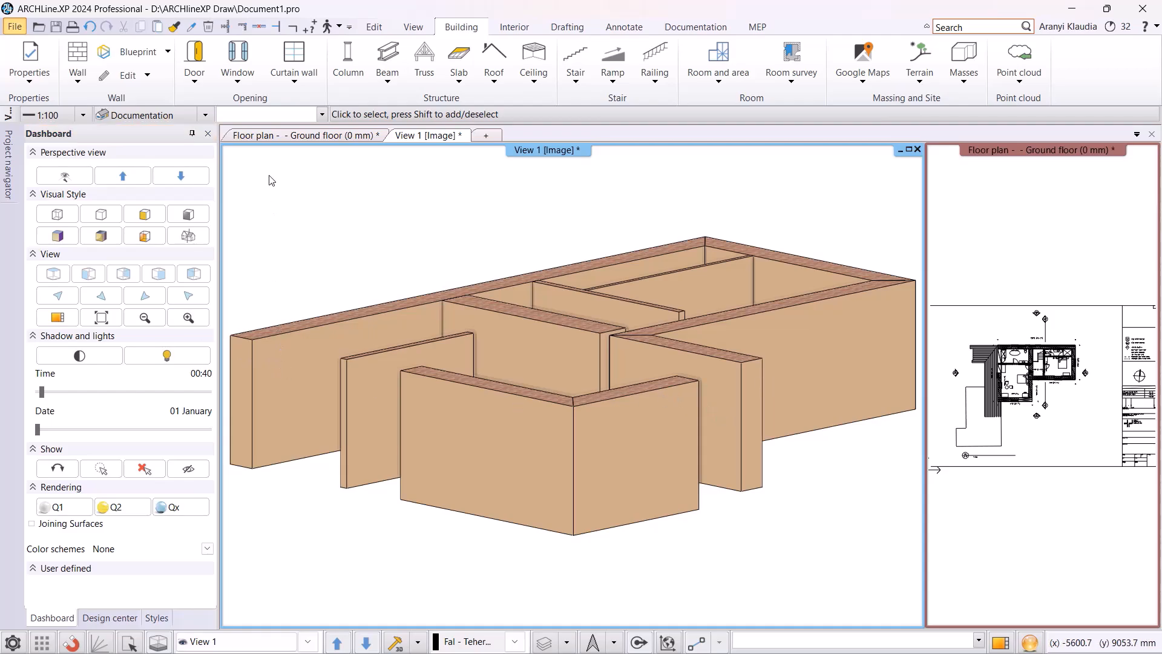
left_click(299, 136)
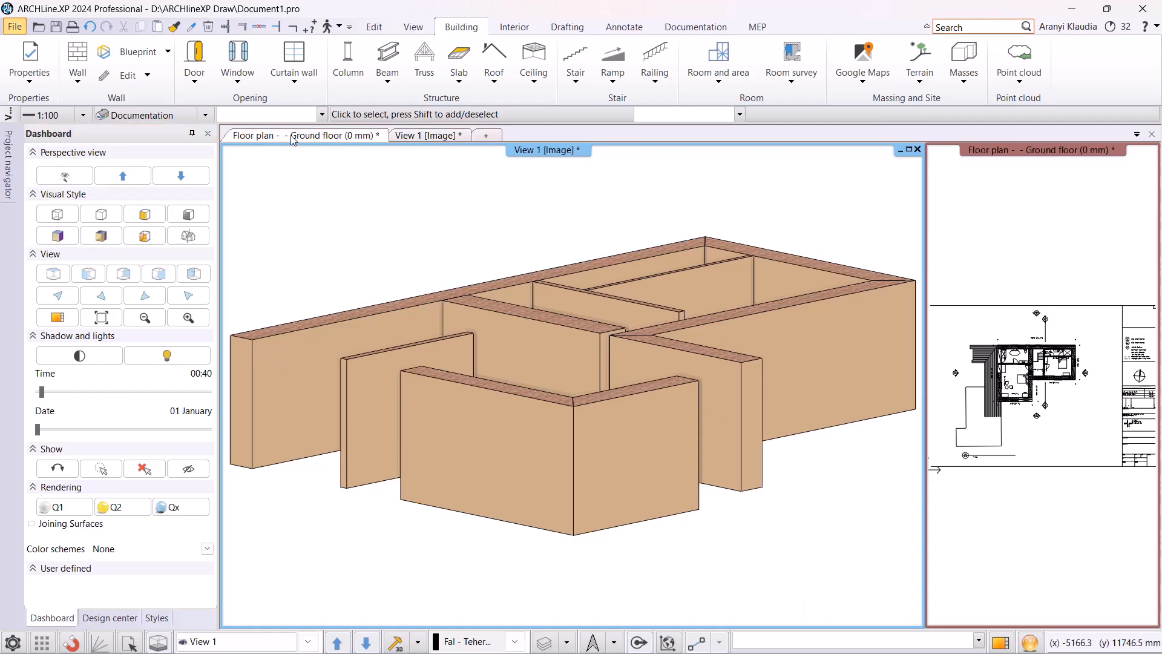
scroll(330, 159, "up", 2)
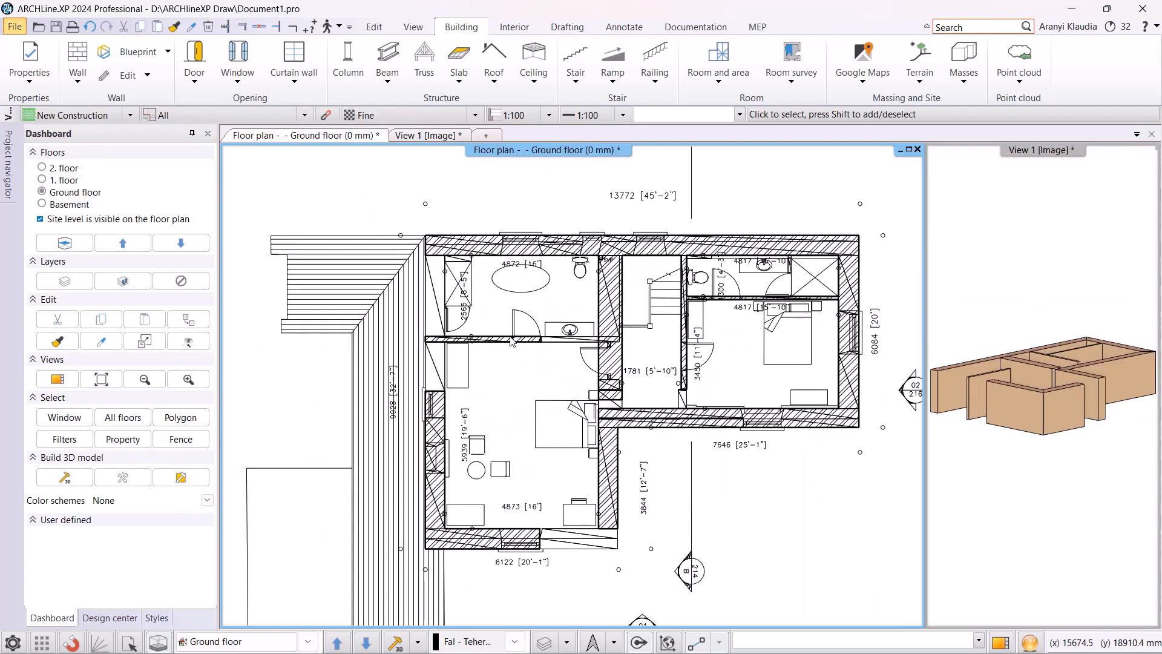
left_click(237, 28)
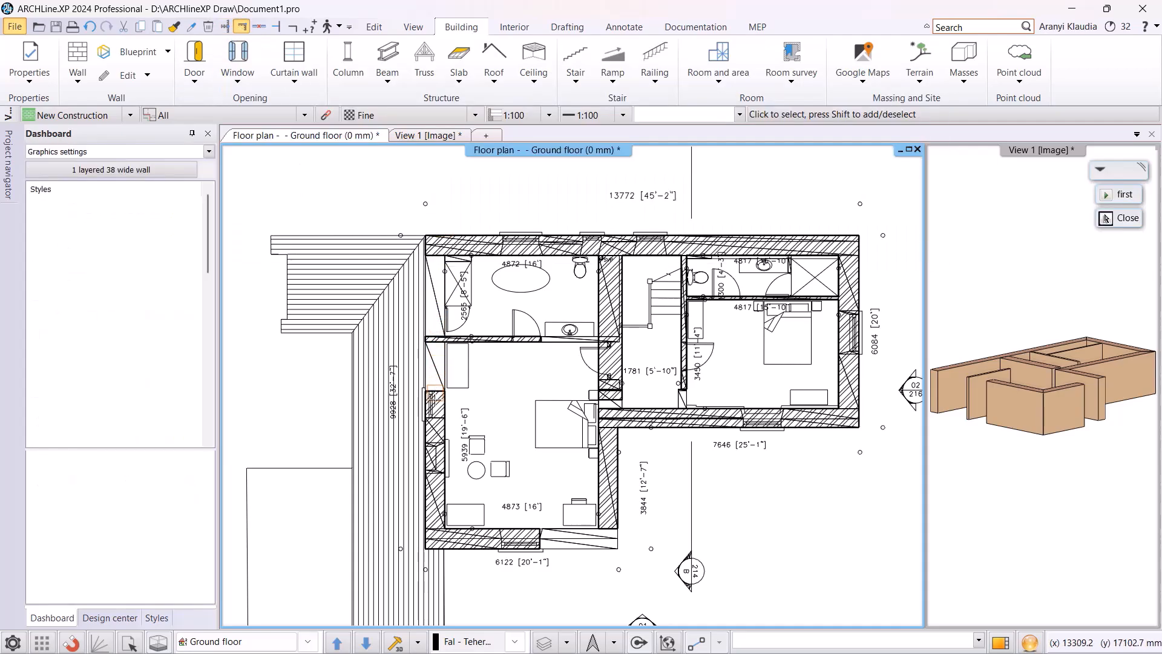
left_click(522, 538)
left_click(603, 496)
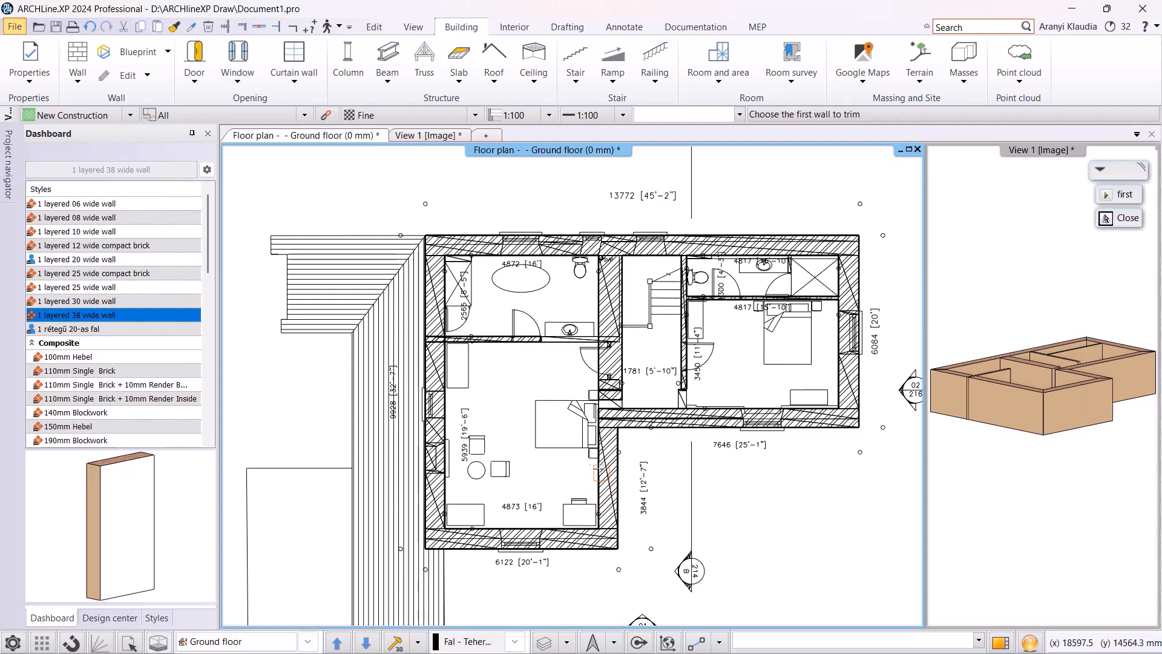
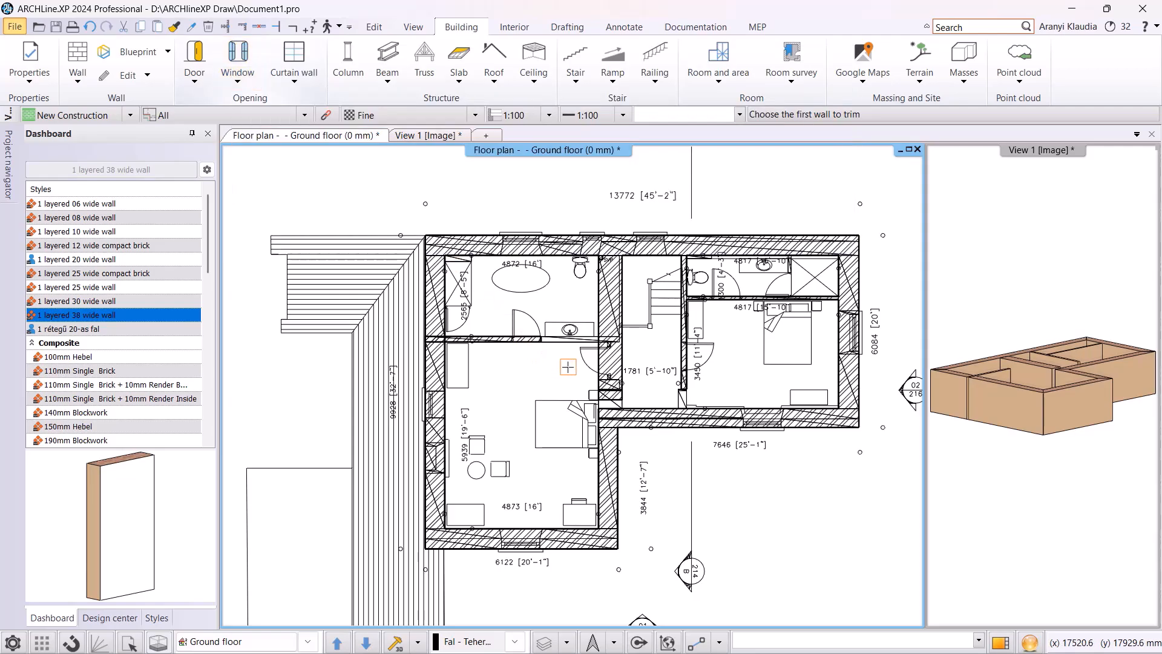
Trim the bathroom partition to the thick interior wall, and both side walls of the staircase hall to the lower exterior wall.
scroll(527, 340, "up", 2)
left_click(524, 337)
left_click(622, 336)
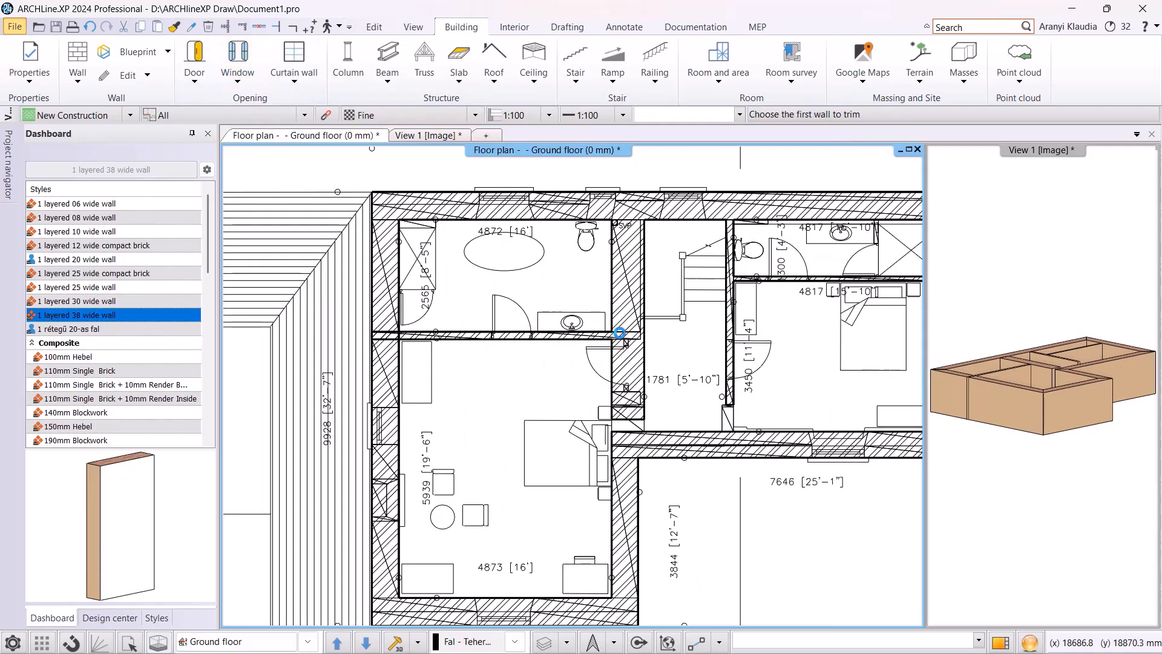
left_click(636, 420)
left_click(645, 434)
left_click(727, 398)
left_click(730, 435)
middle_click_drag(834, 388, 731, 373)
key("Escape")
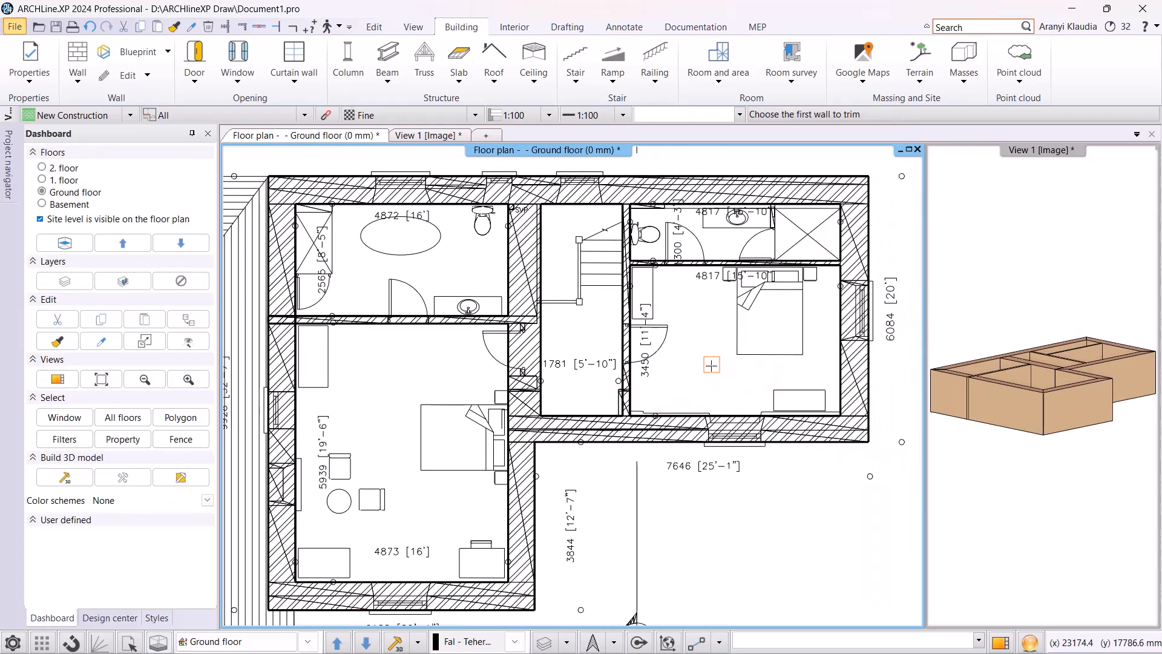
left_click(225, 26)
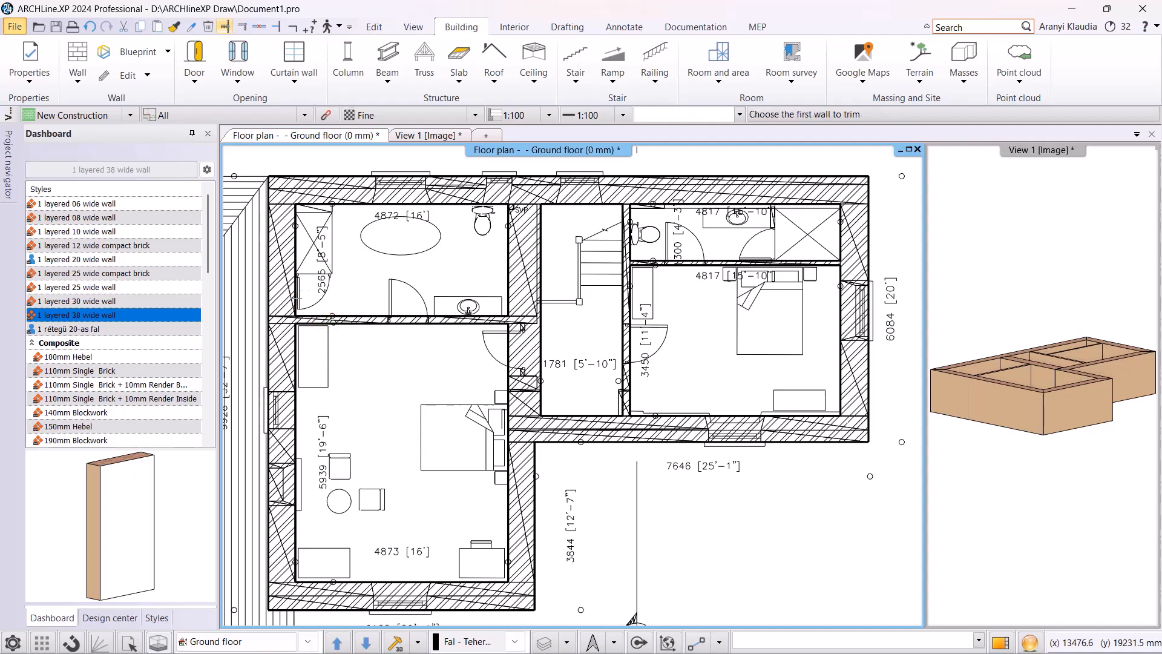
key("Escape")
left_click(427, 135)
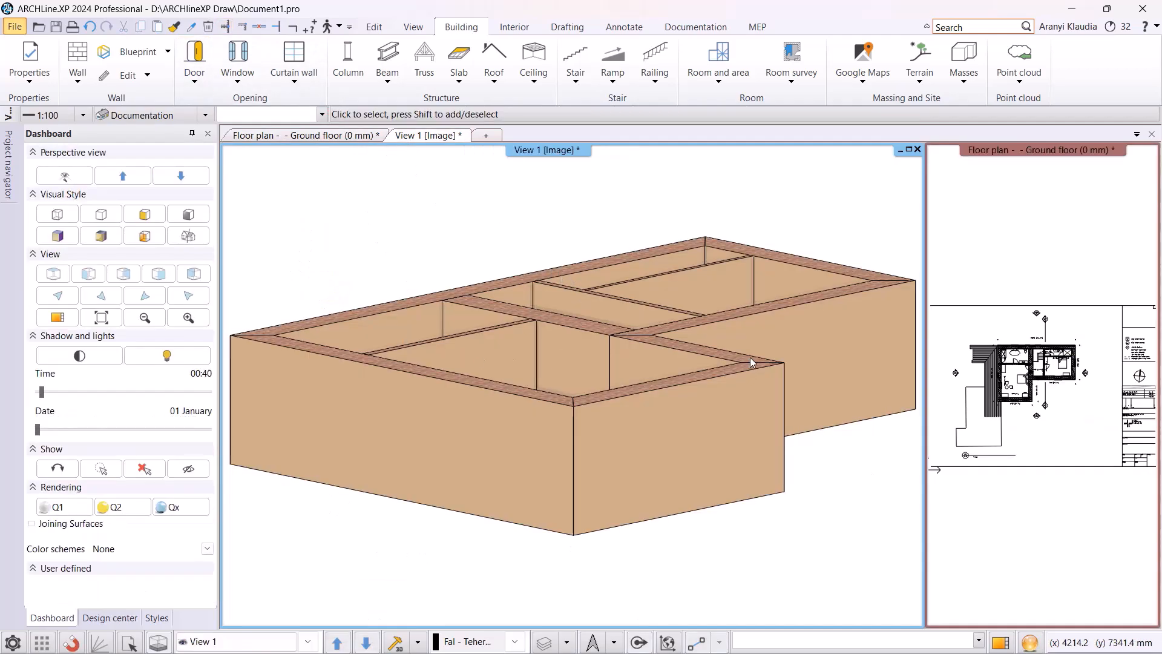
left_click(356, 136)
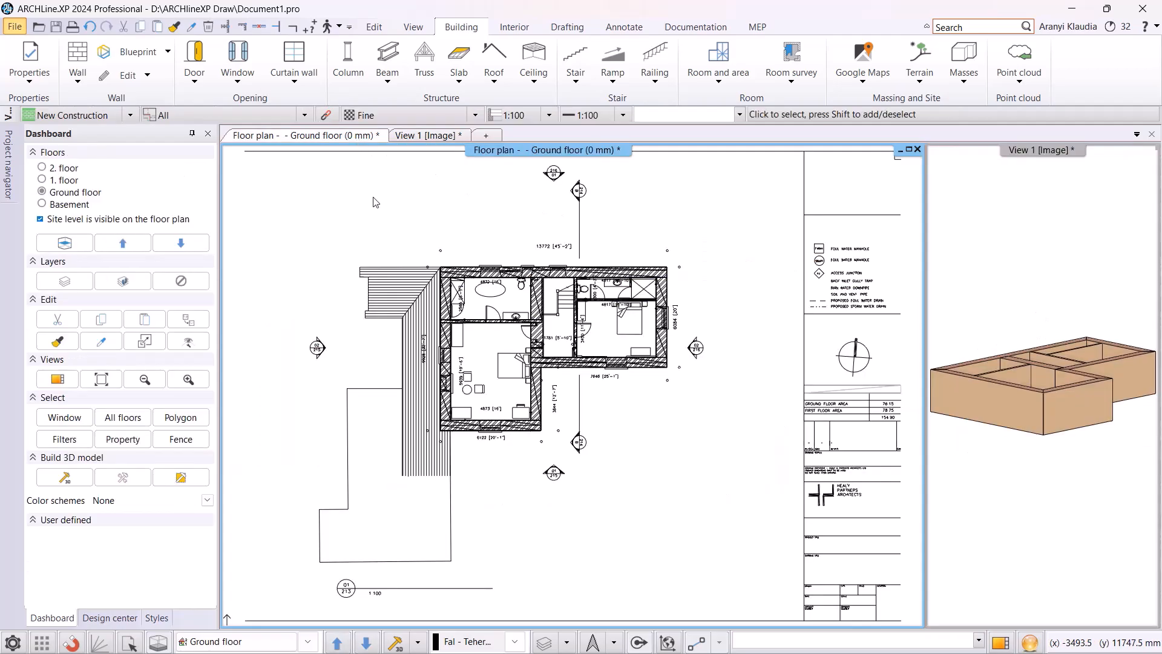
Reshape the inner edge of the large bedroom's left exterior wall with a polyline following the plan's splayed niche outline.
scroll(477, 422, "up", 5)
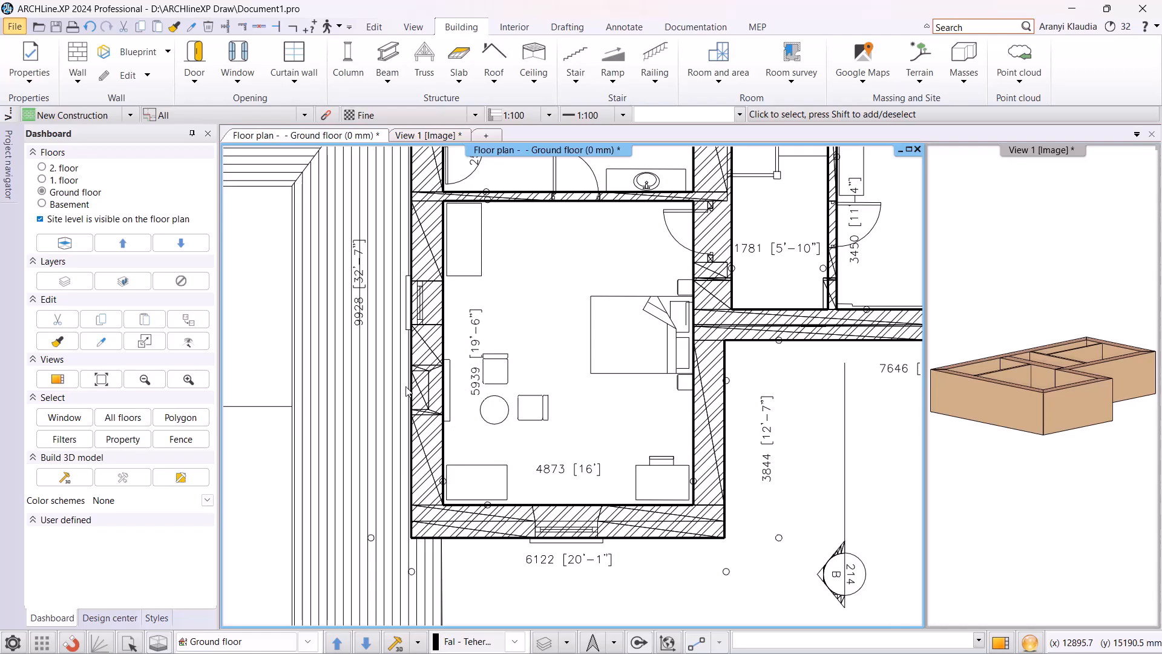
scroll(448, 385, "up", 1)
left_click(445, 380)
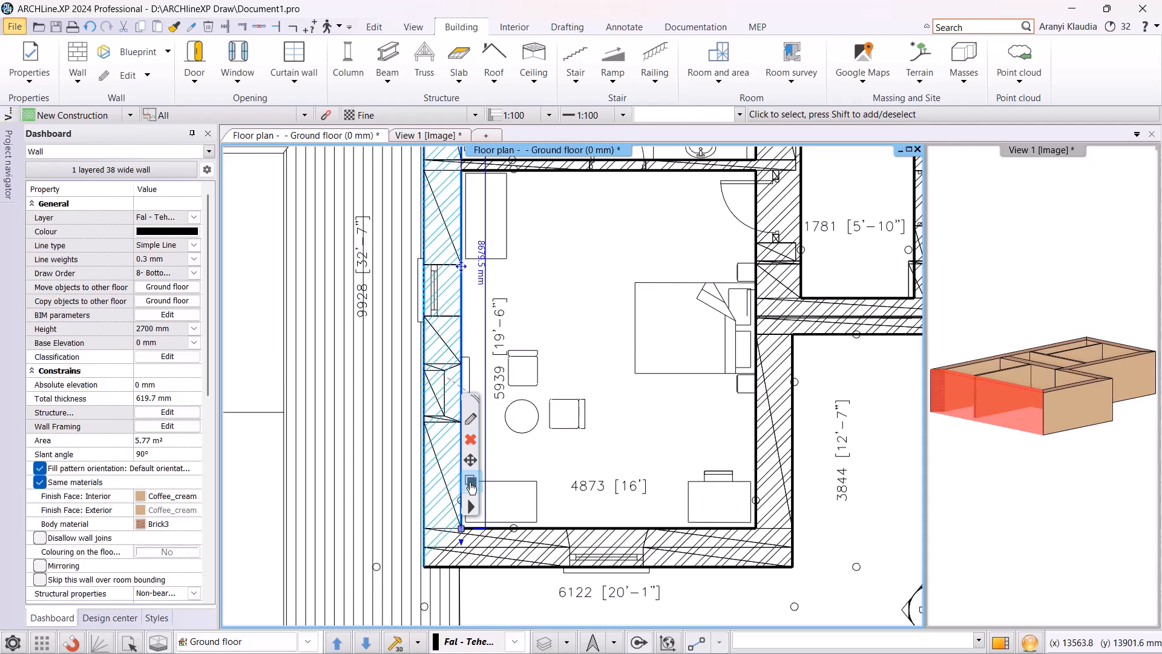
left_click(471, 482)
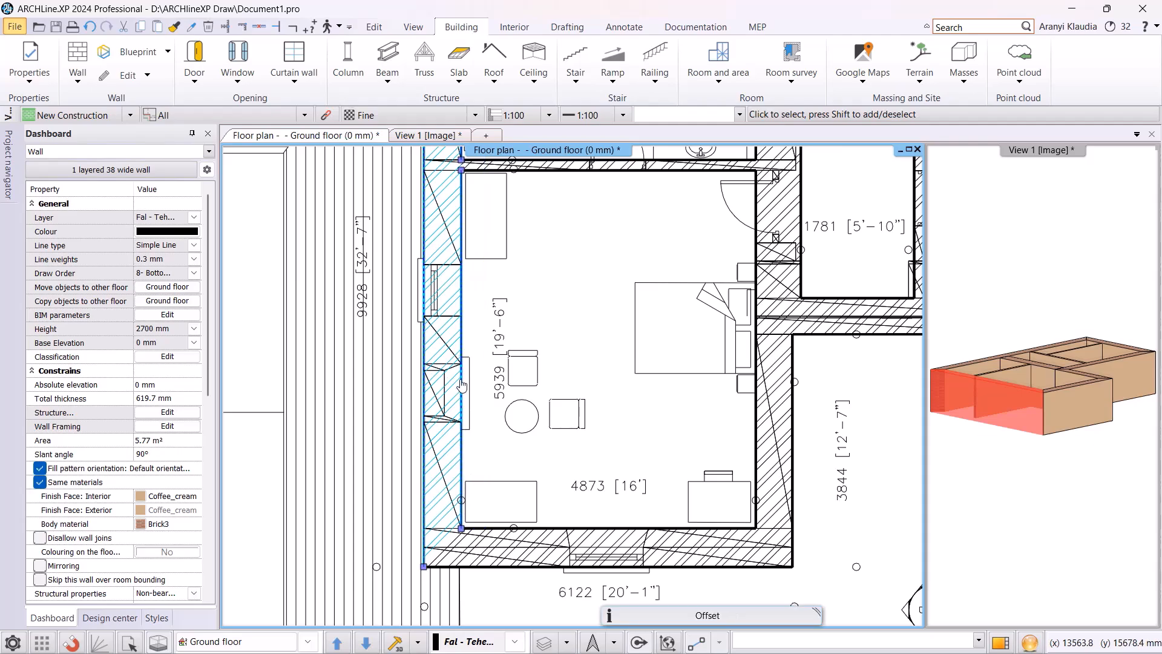
scroll(461, 385, "up", 2)
left_click(514, 365)
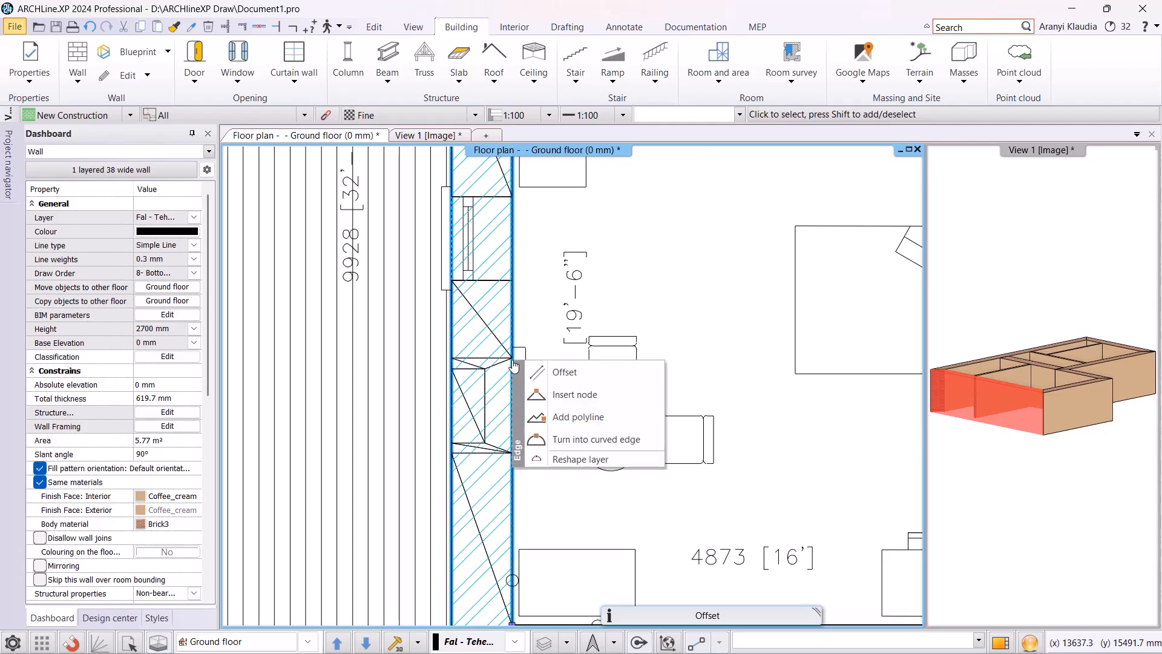
left_click(554, 417)
left_click(512, 359)
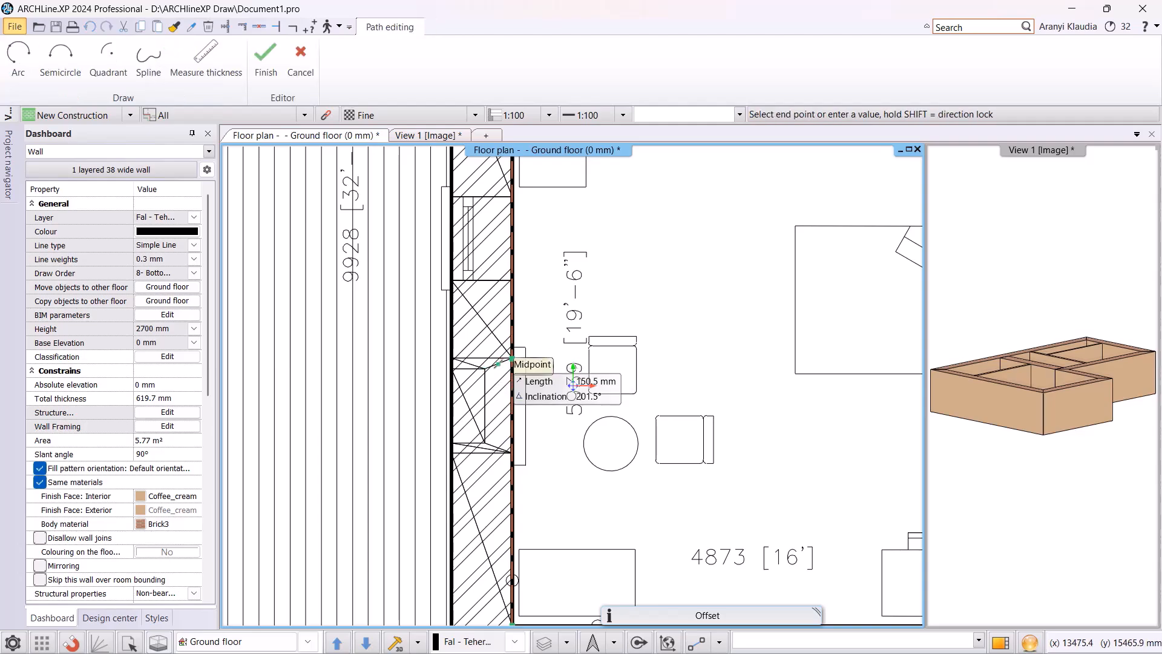
left_click(485, 368)
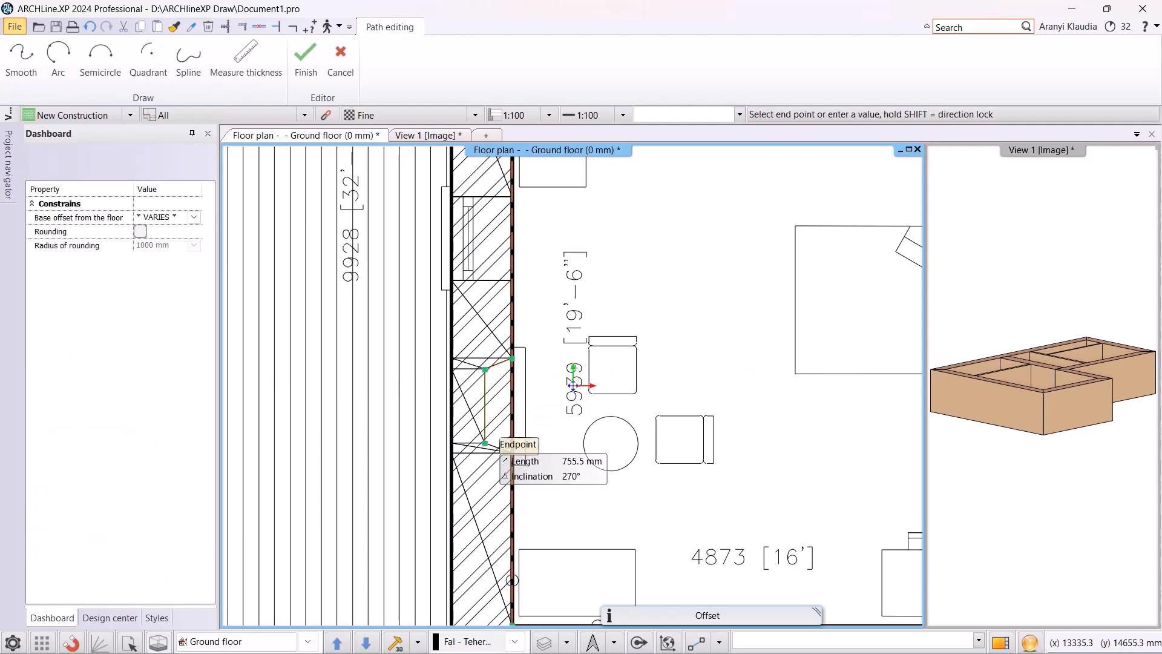
left_click(485, 443)
left_click(512, 453)
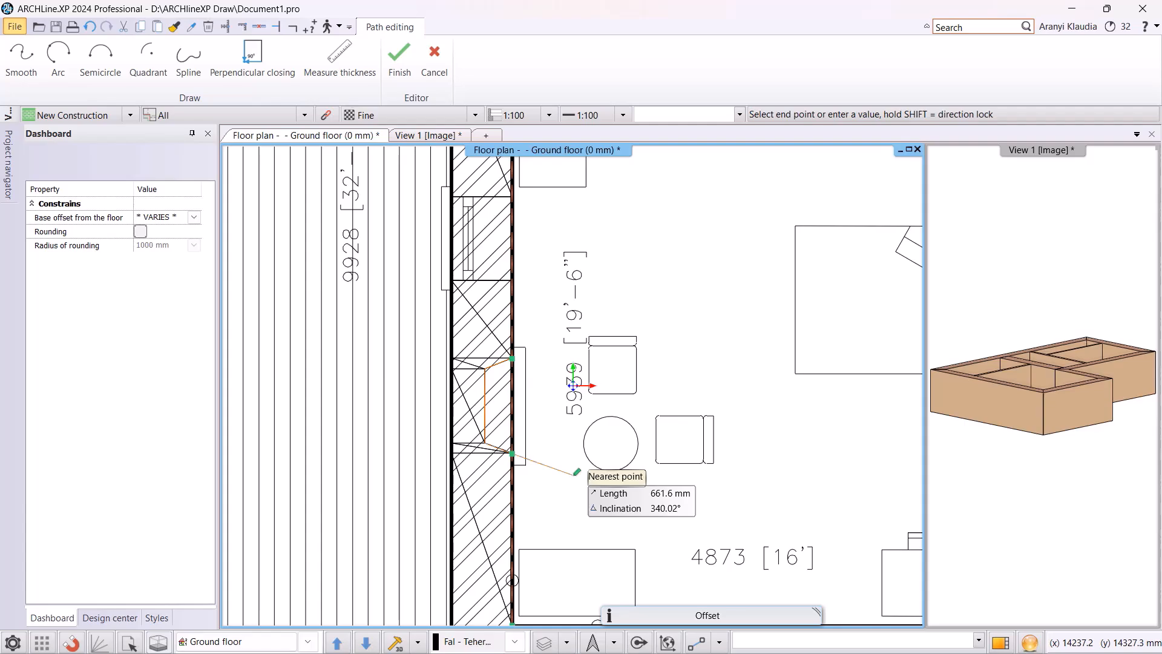
key("Return")
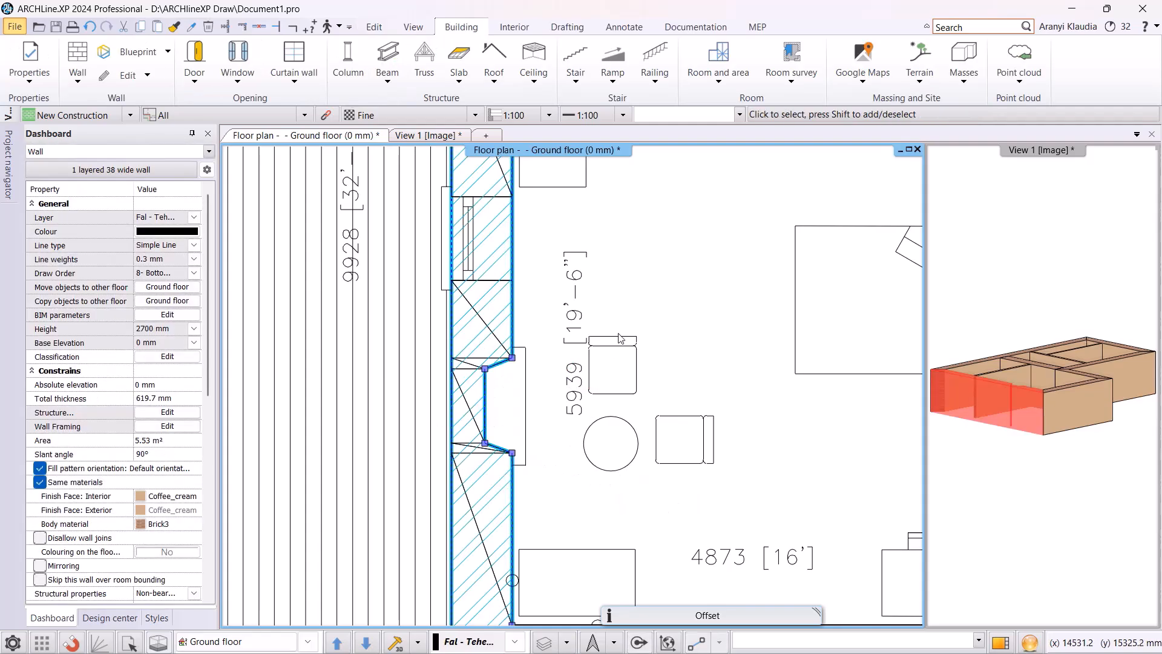
left_click(630, 230)
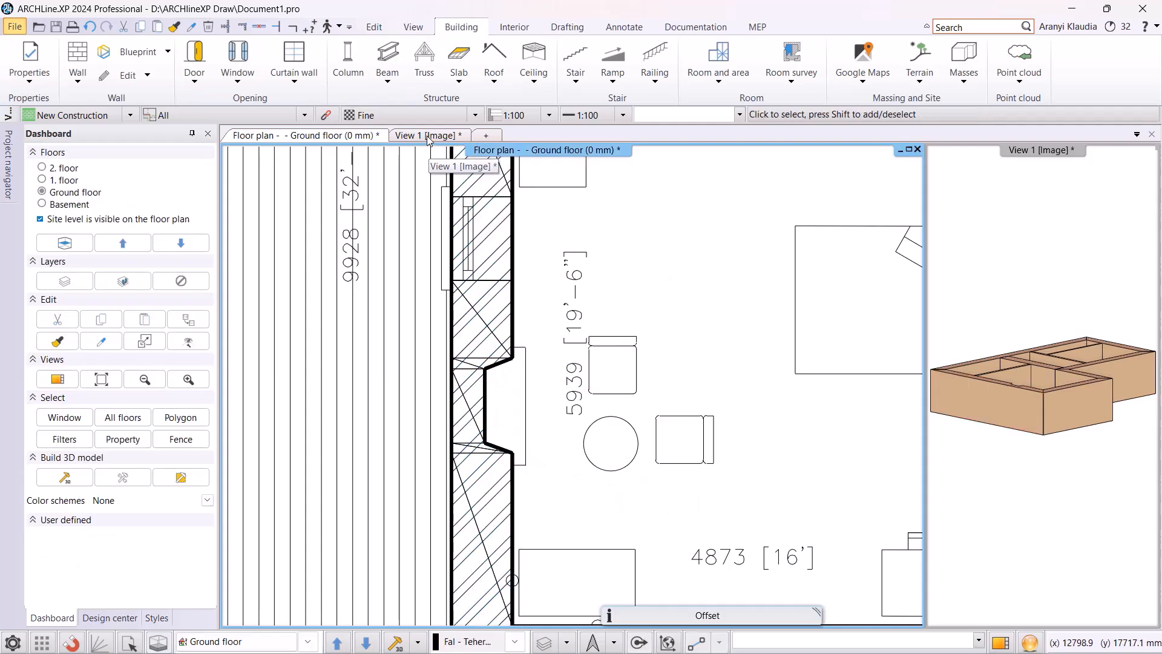
Set the default door's distance from the wall line to 0 mm in the door properties.
left_click(428, 136)
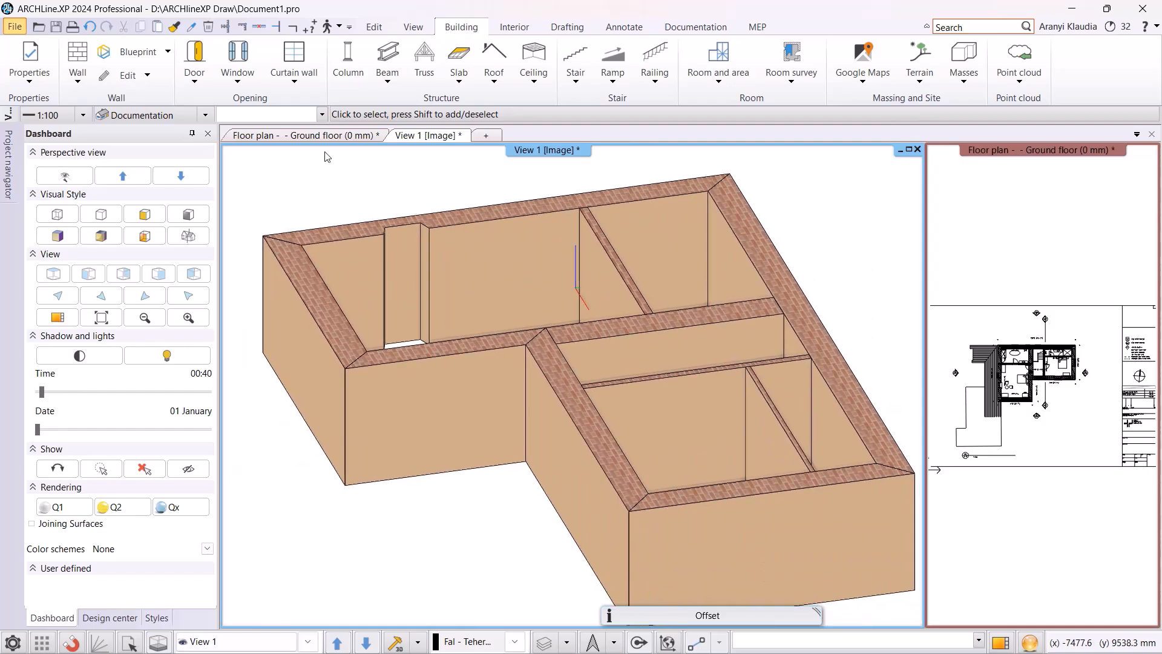
left_click(263, 135)
scroll(551, 382, "up", 3)
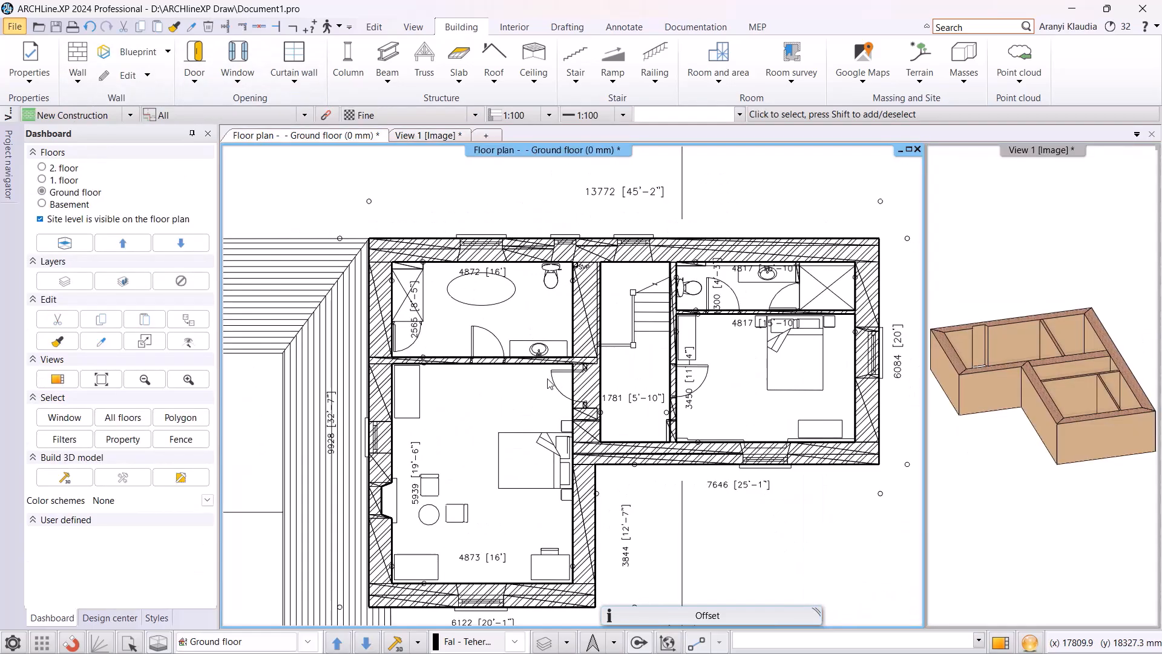
right_click(203, 66)
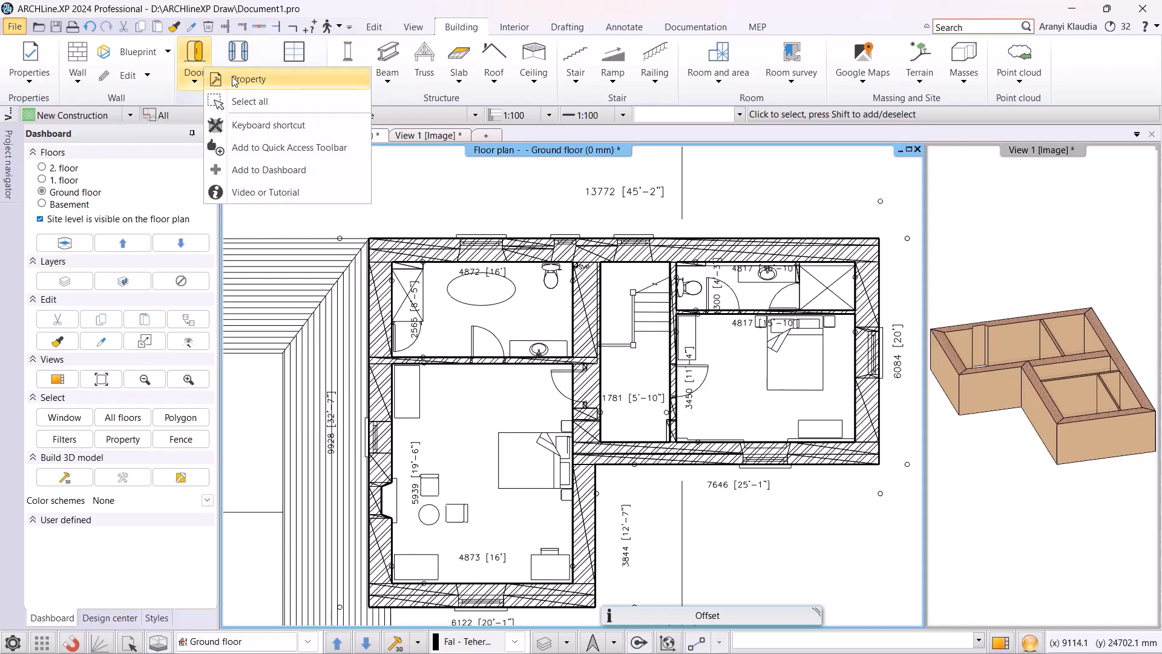
left_click(235, 81)
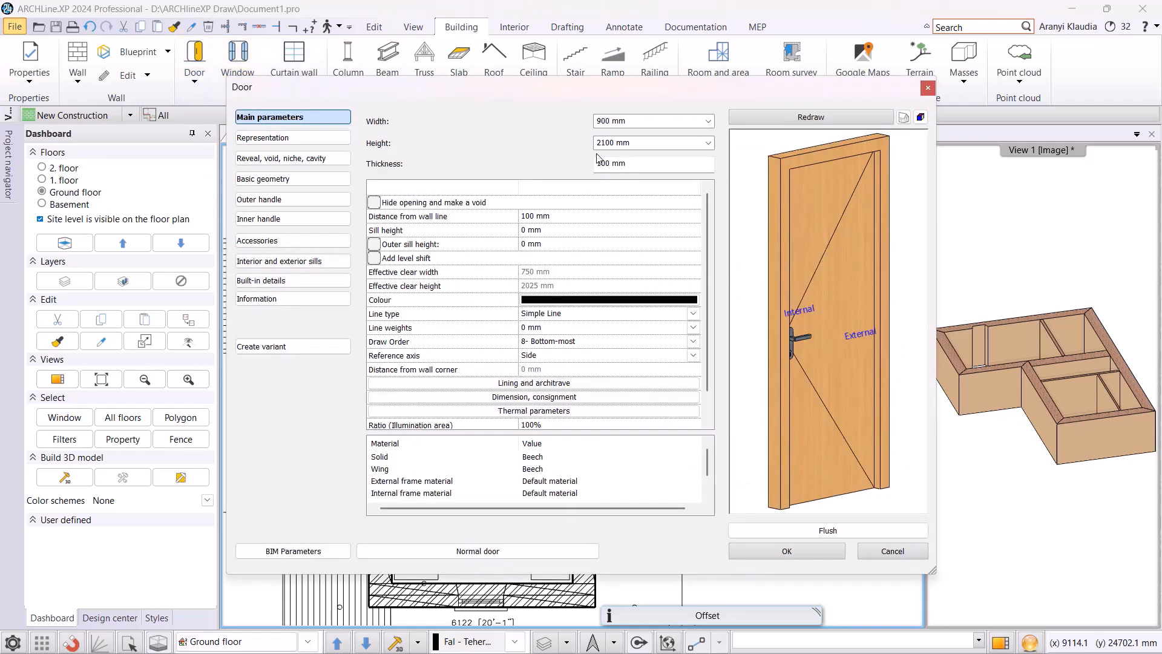
left_click(567, 221)
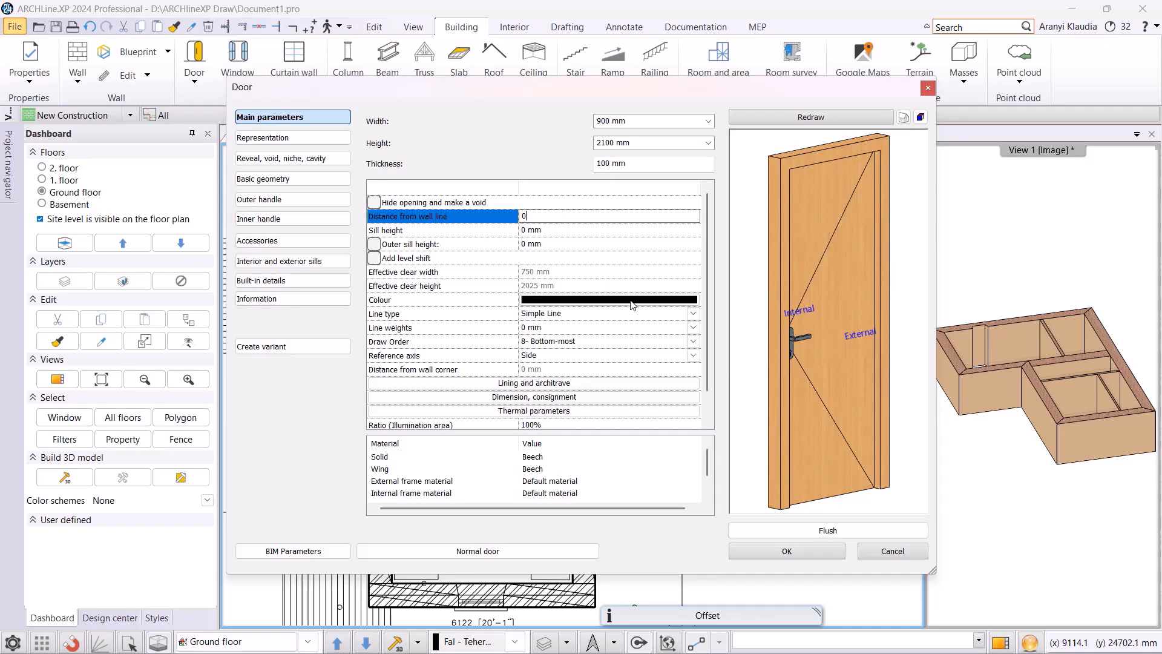
left_click(786, 551)
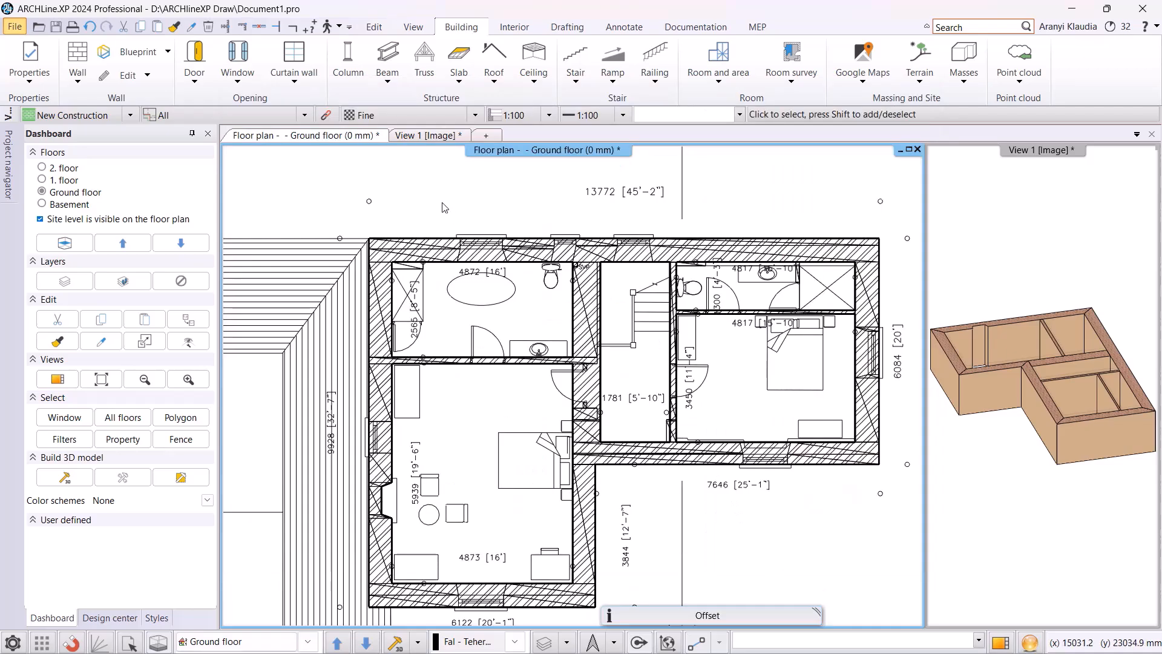
Place a door by two points across the bathroom partition's opening, swinging into the bathroom as on the plan.
left_click(206, 85)
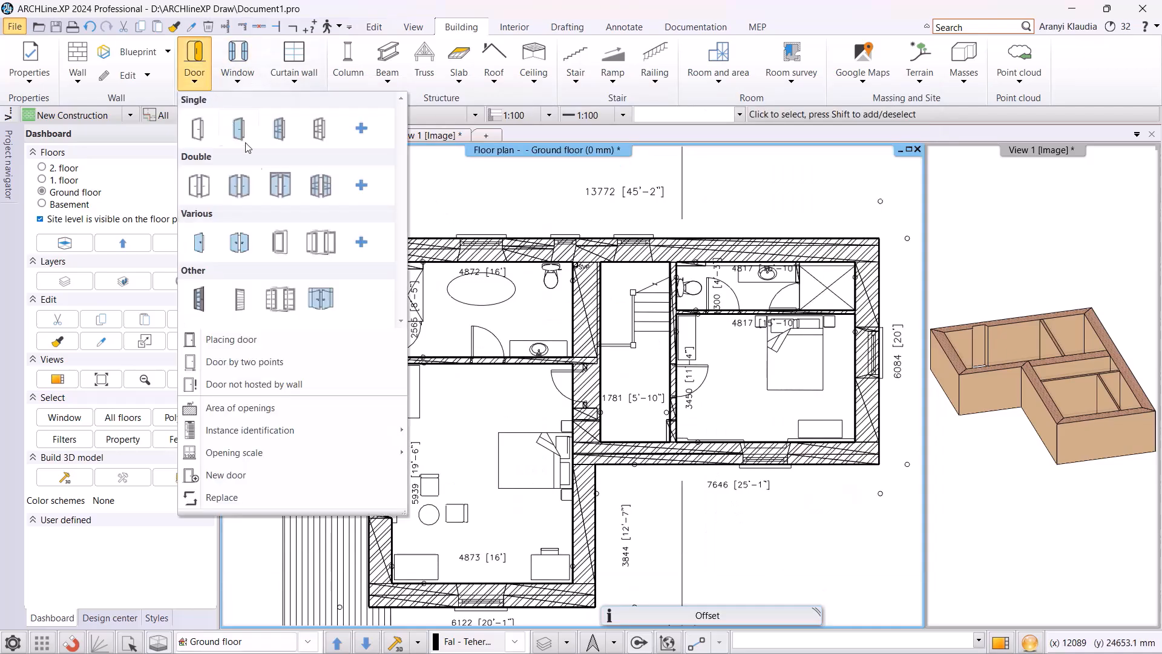
left_click(251, 362)
scroll(494, 357, "up", 5)
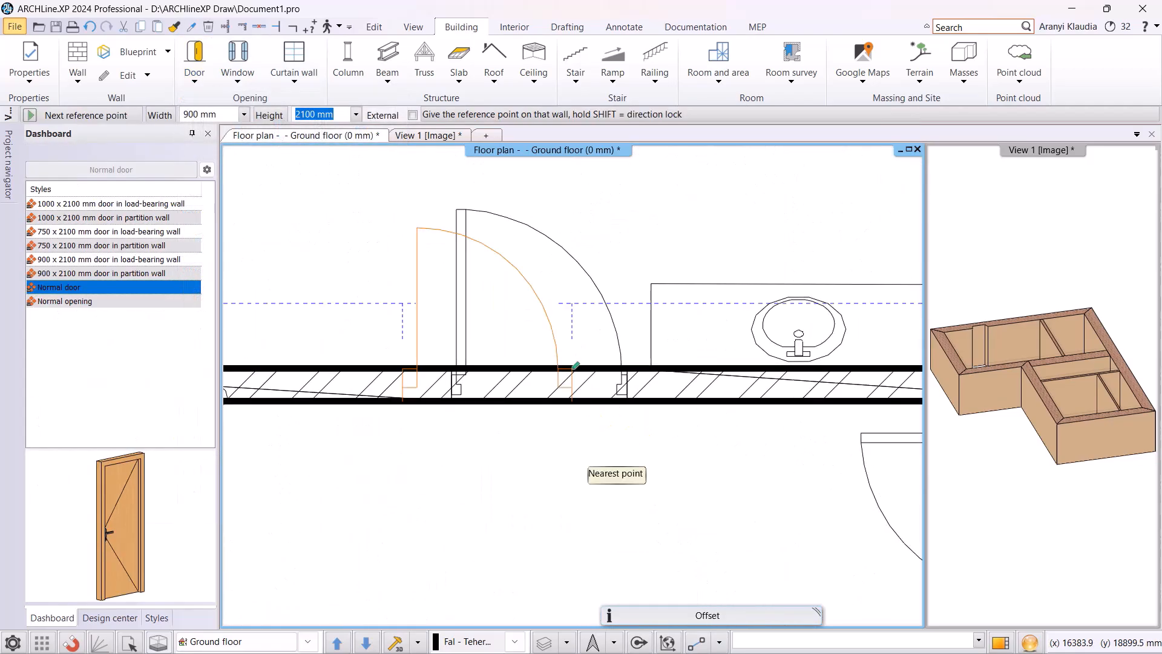
left_click(627, 369)
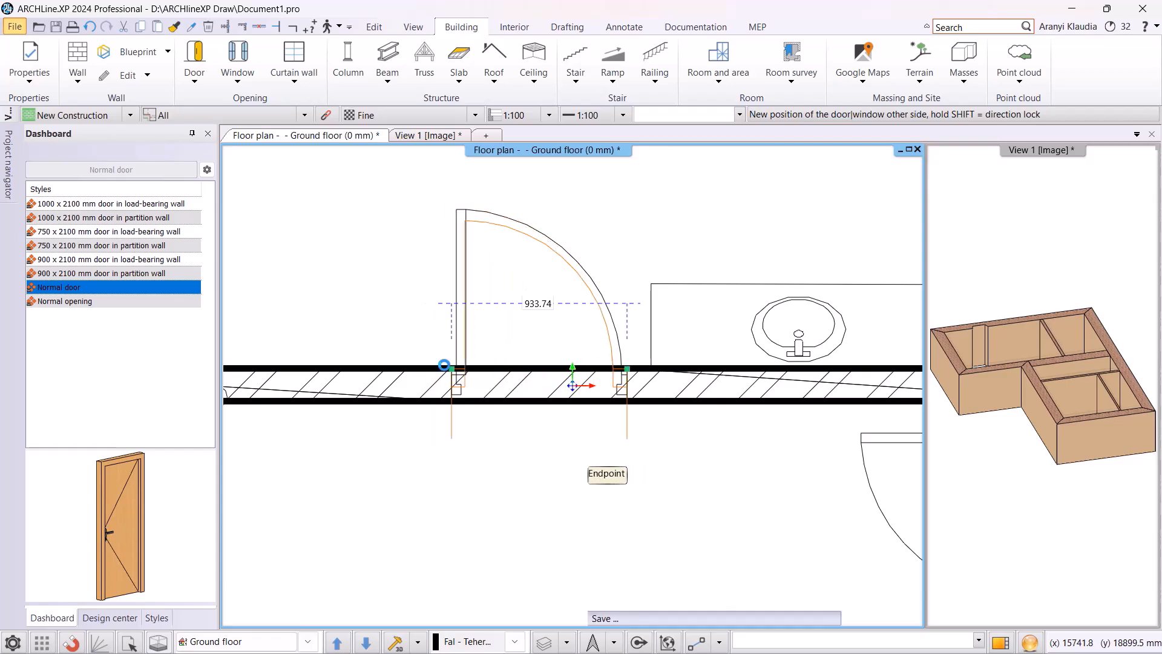
left_click(451, 367)
left_click(466, 221)
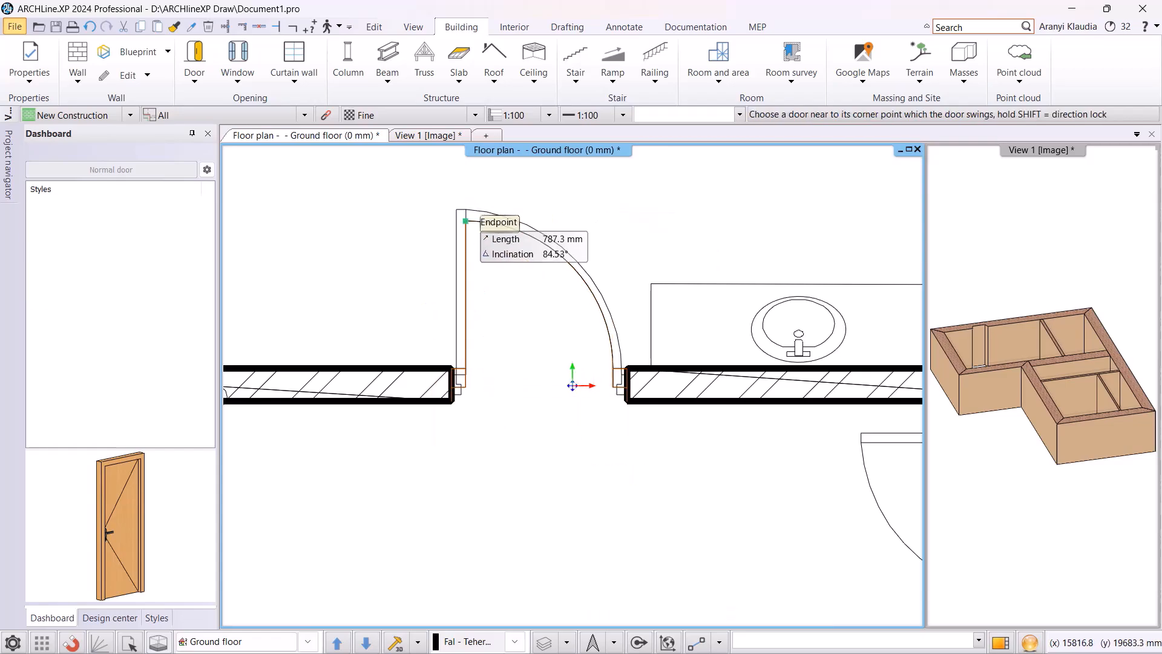
Place a door by two points across the opening in the small bathroom's lower partition, swinging into the bathroom as on the plan.
scroll(640, 407, "down", 3)
scroll(641, 407, "down", 3)
middle_click_drag(717, 376, 410, 382)
scroll(640, 342, "up", 2)
scroll(640, 339, "down", 1)
scroll(559, 333, "up", 4)
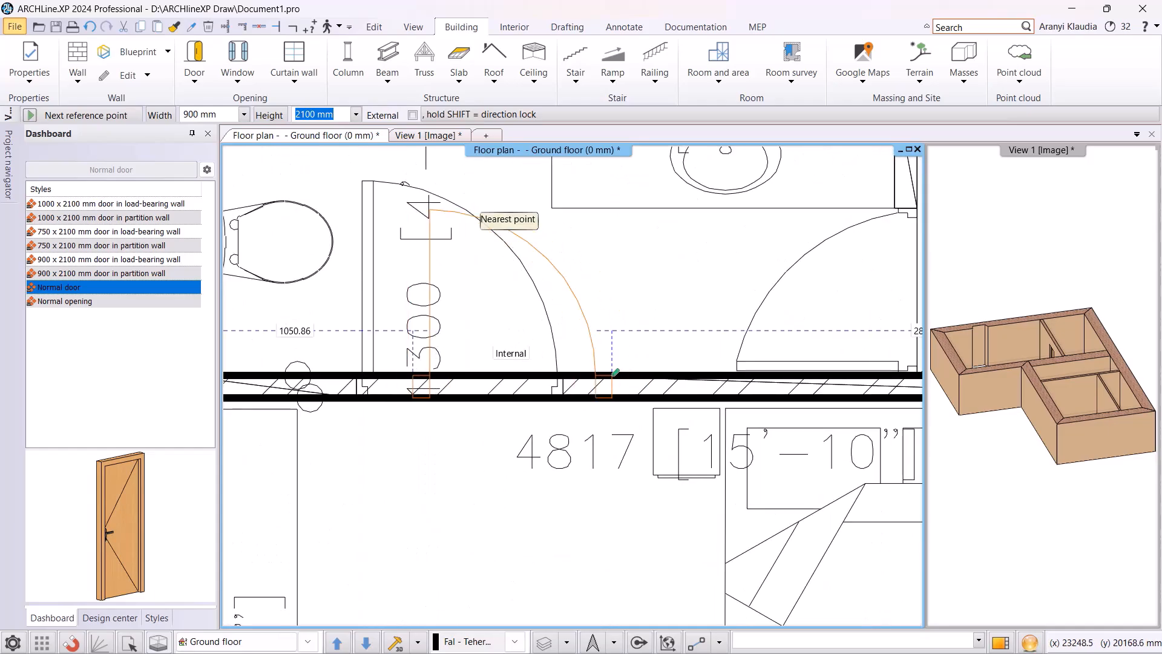
left_click(563, 376)
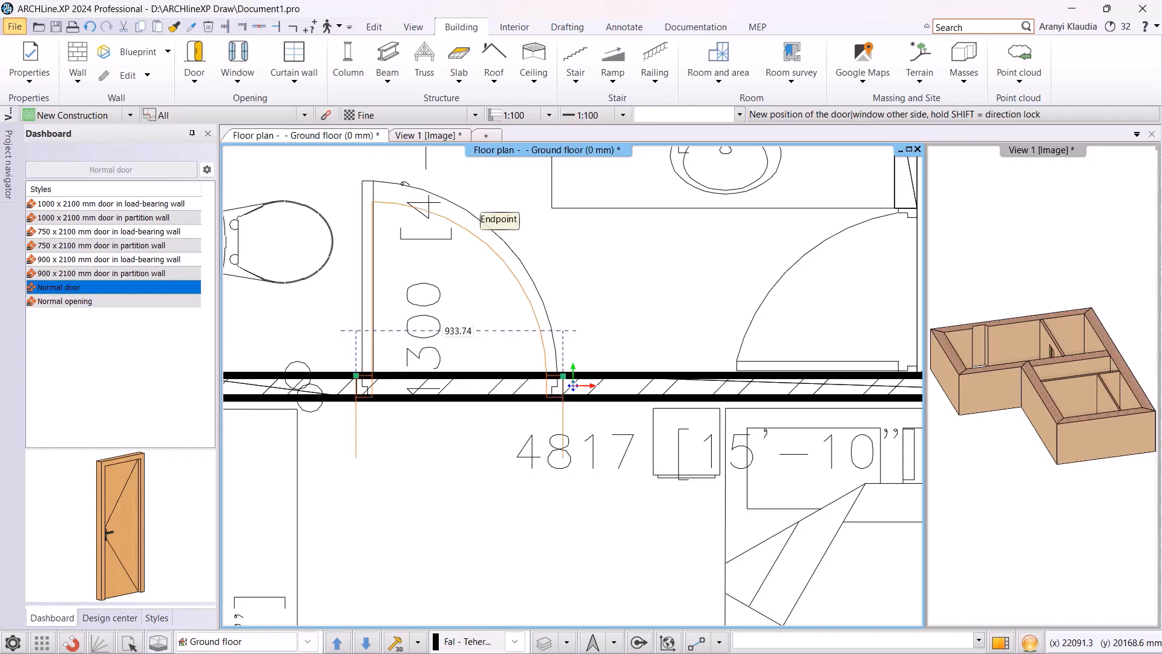
left_click(356, 376)
left_click(343, 190)
Place a door by two points across the opening between the staircase hall and the small bedroom, swinging into the bedroom.
scroll(456, 407, "down", 3)
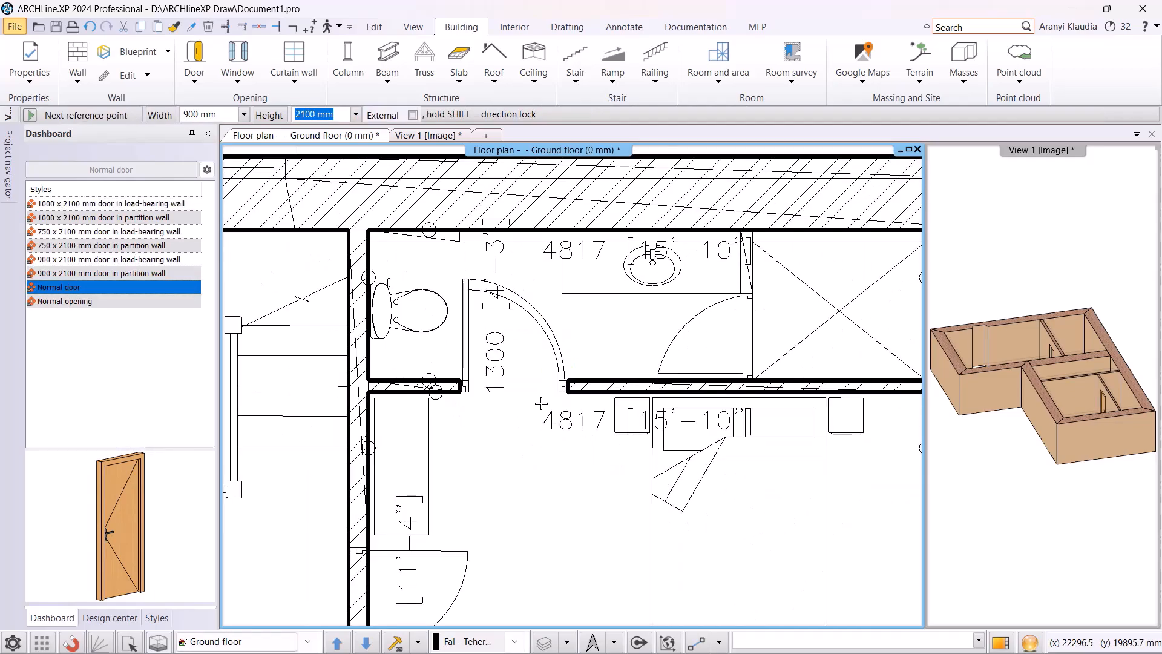
middle_click_drag(422, 534, 517, 372)
scroll(518, 373, "up", 4)
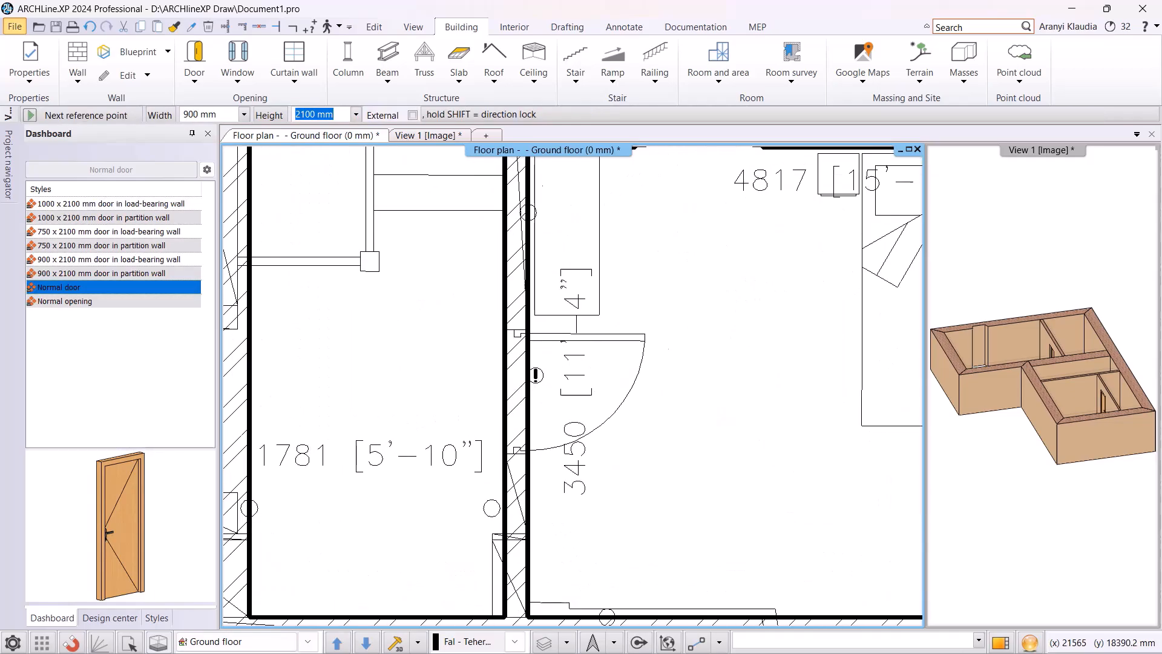
left_click(533, 470)
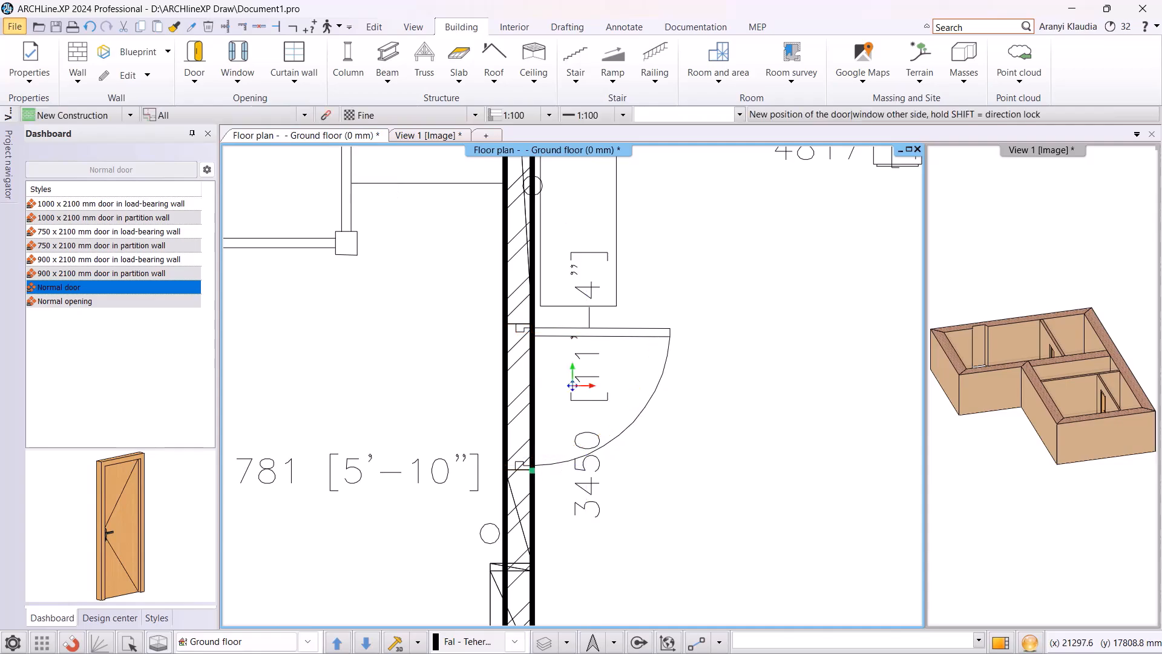
left_click(532, 324)
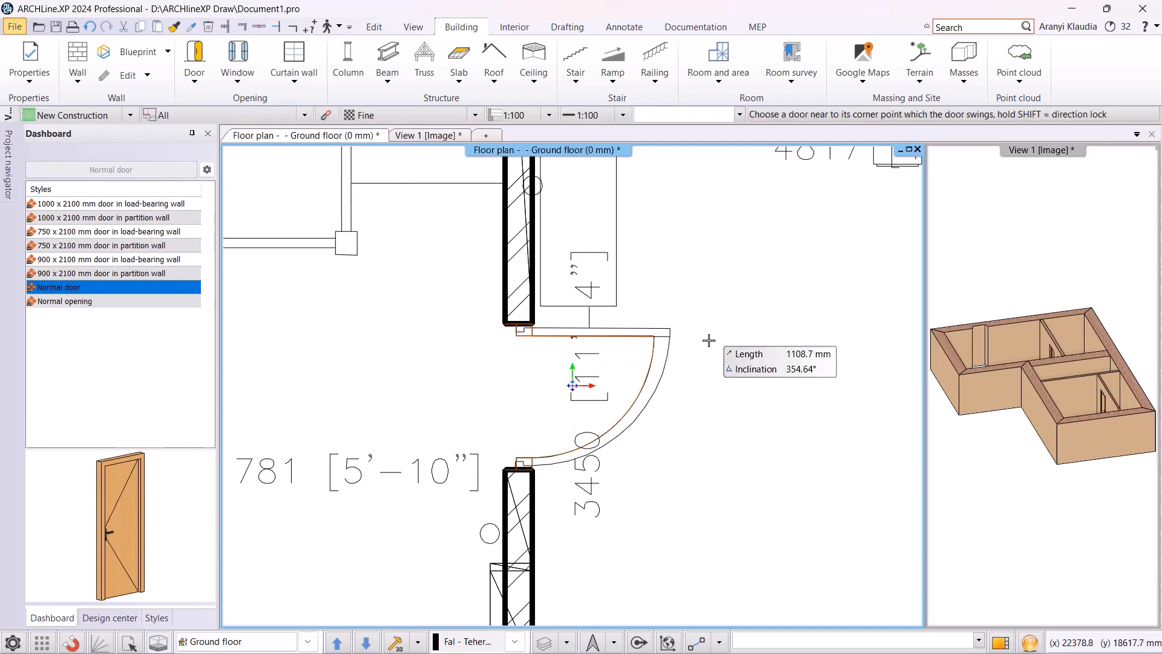
left_click(721, 369)
Place a door by two points across the thick wall's opening between the staircase hall and the large bedroom, swinging into the bedroom.
scroll(569, 387, "down", 2)
middle_click_drag(383, 444, 524, 376)
scroll(524, 376, "up", 2)
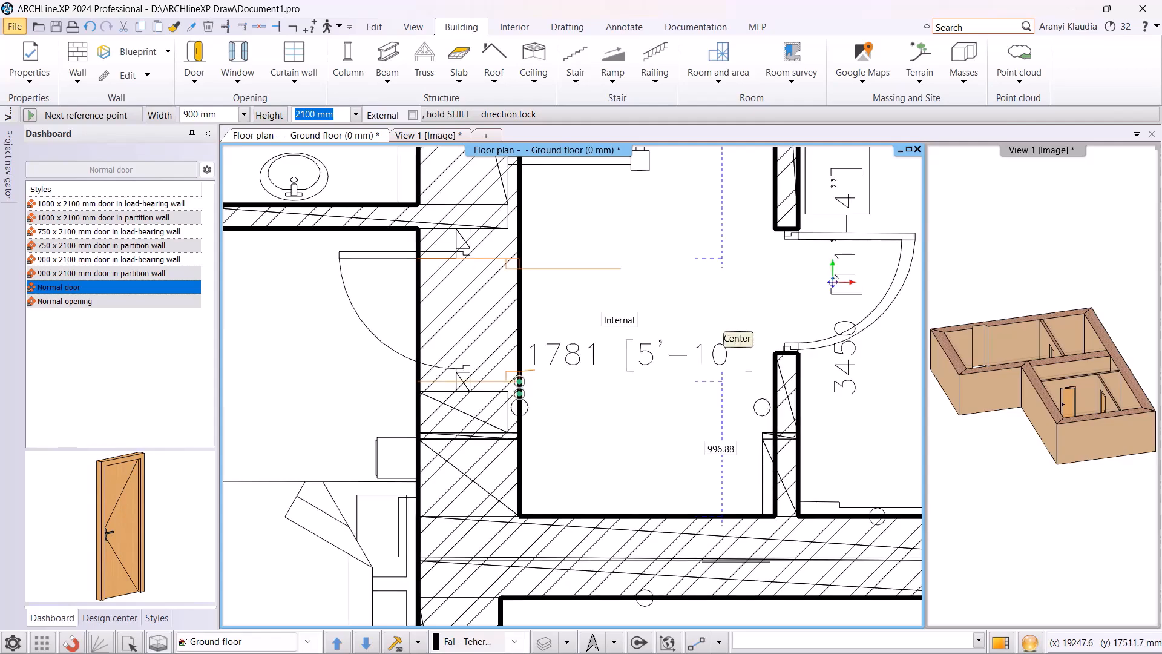
left_click(519, 392)
left_click(519, 228)
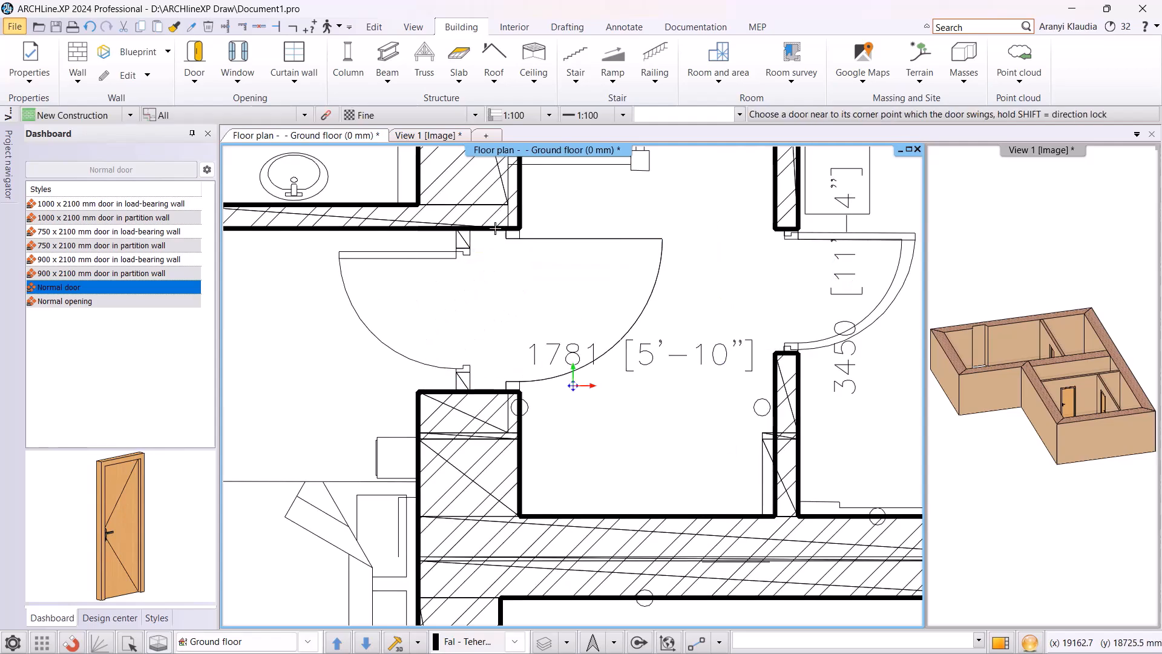
left_click(362, 256)
Set the distance from wall line of the large bedroom's hall door to 400 mm.
scroll(412, 273, "down", 3)
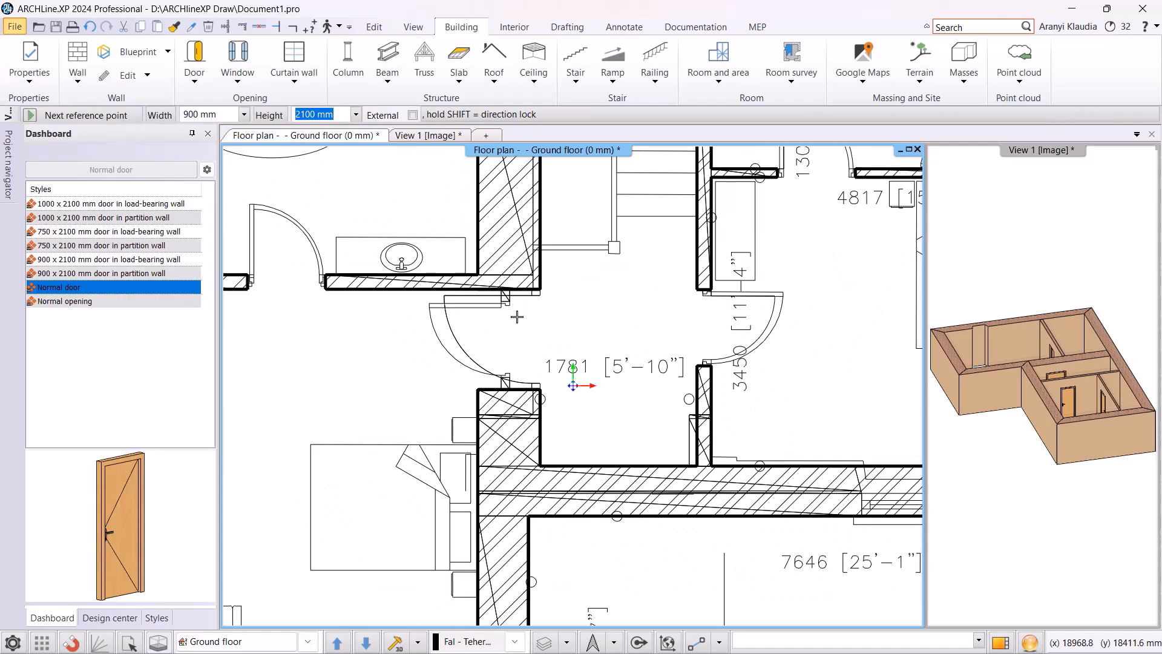
middle_click_drag(516, 316, 647, 248)
key("Escape")
left_click(596, 284)
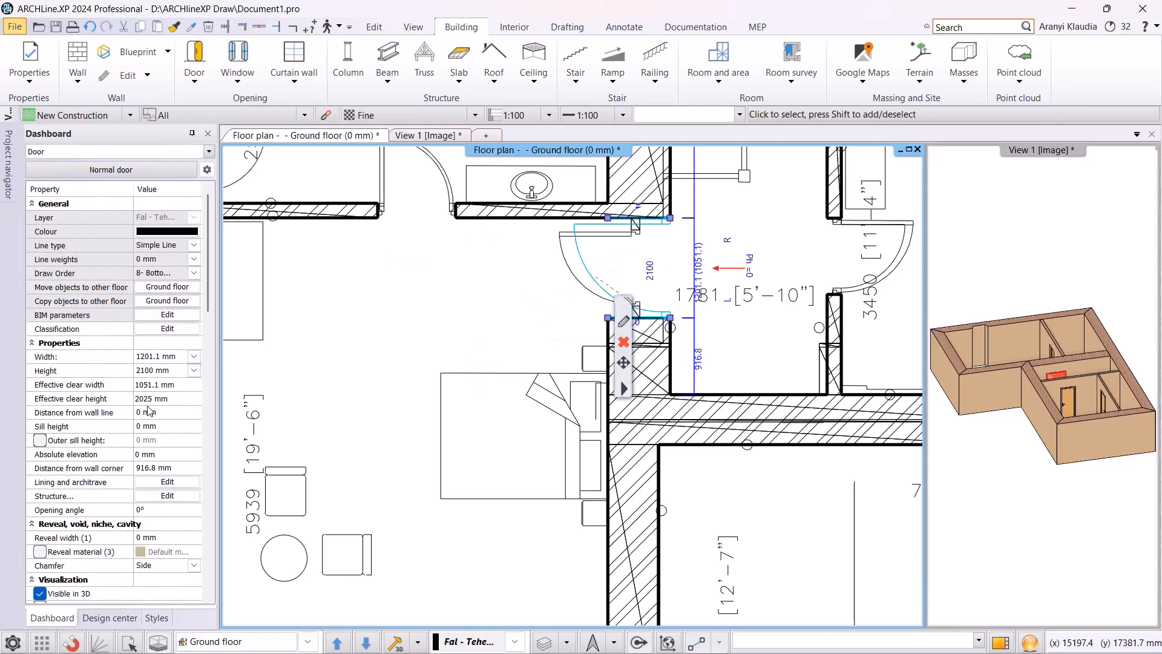
left_click(162, 413)
type("400")
key("Return")
key("Escape")
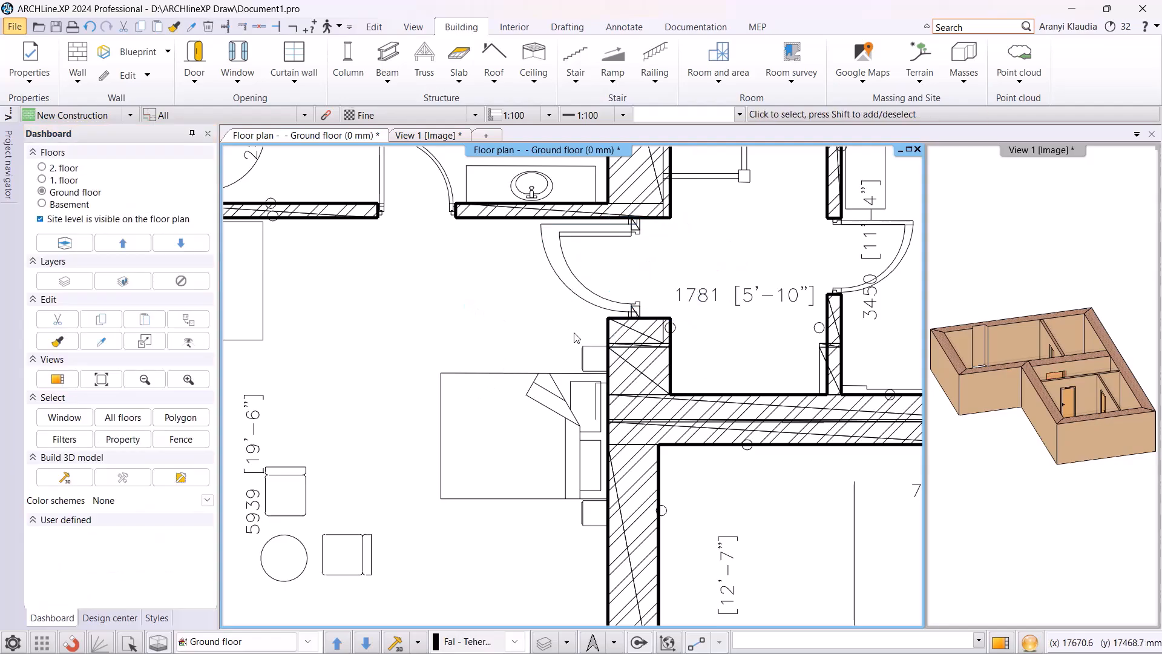
Set the default window's distance from the wall line to 400 mm in the window properties.
scroll(750, 290, "down", 3)
middle_click_drag(771, 289, 651, 342)
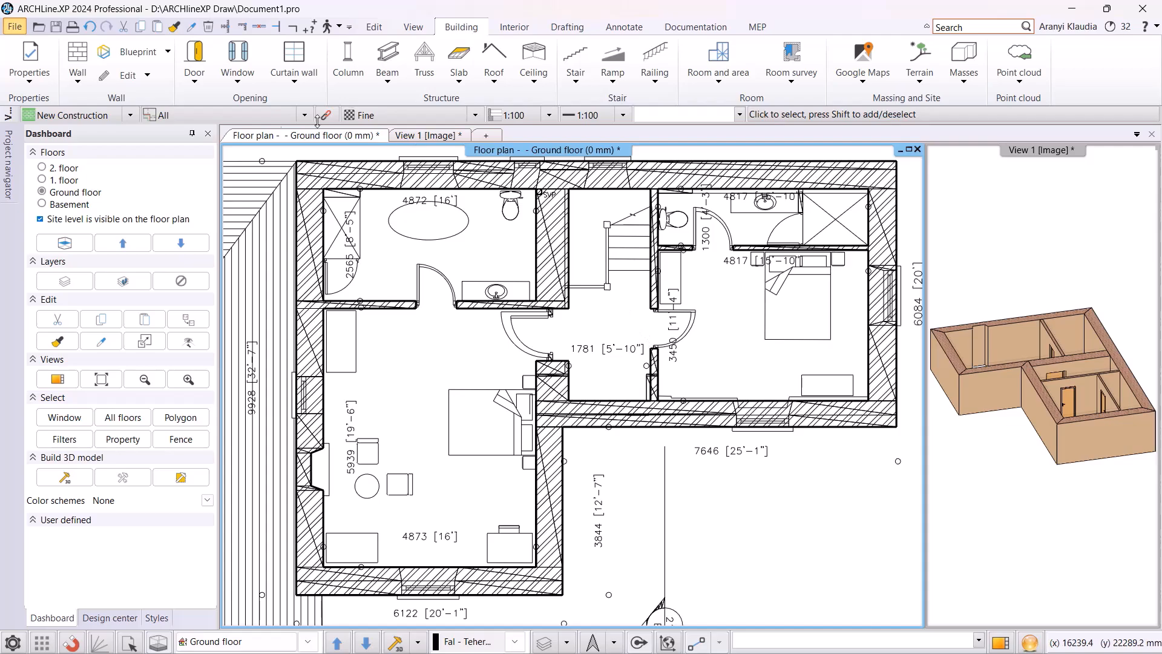
right_click(240, 58)
left_click(287, 68)
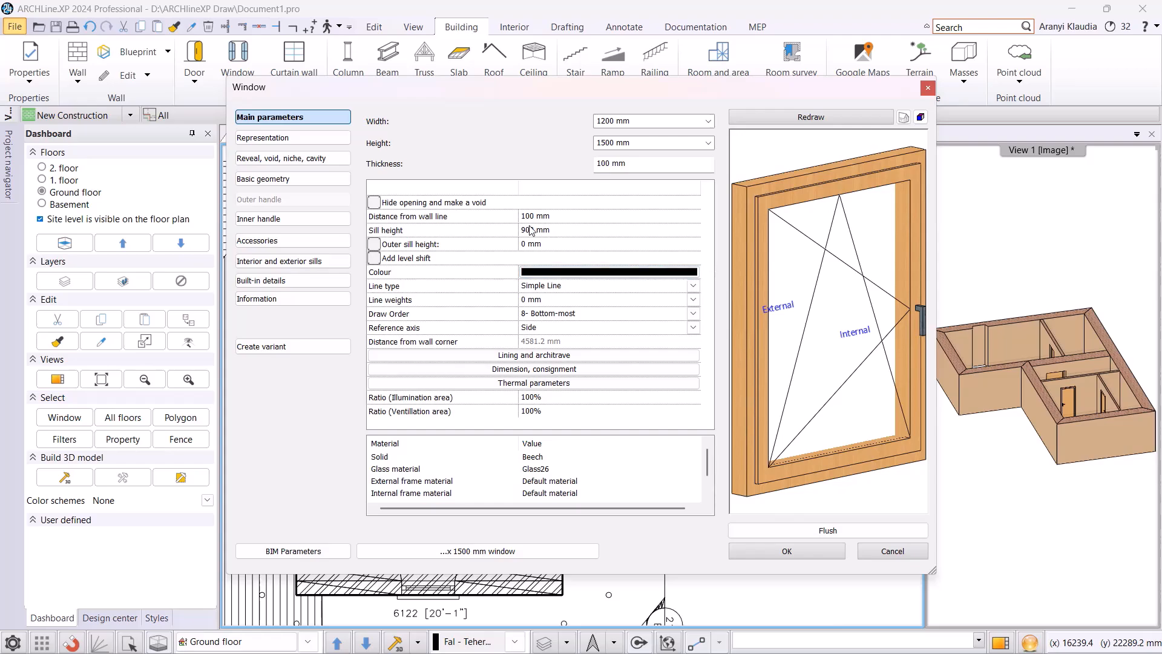
left_click(551, 216)
type("400")
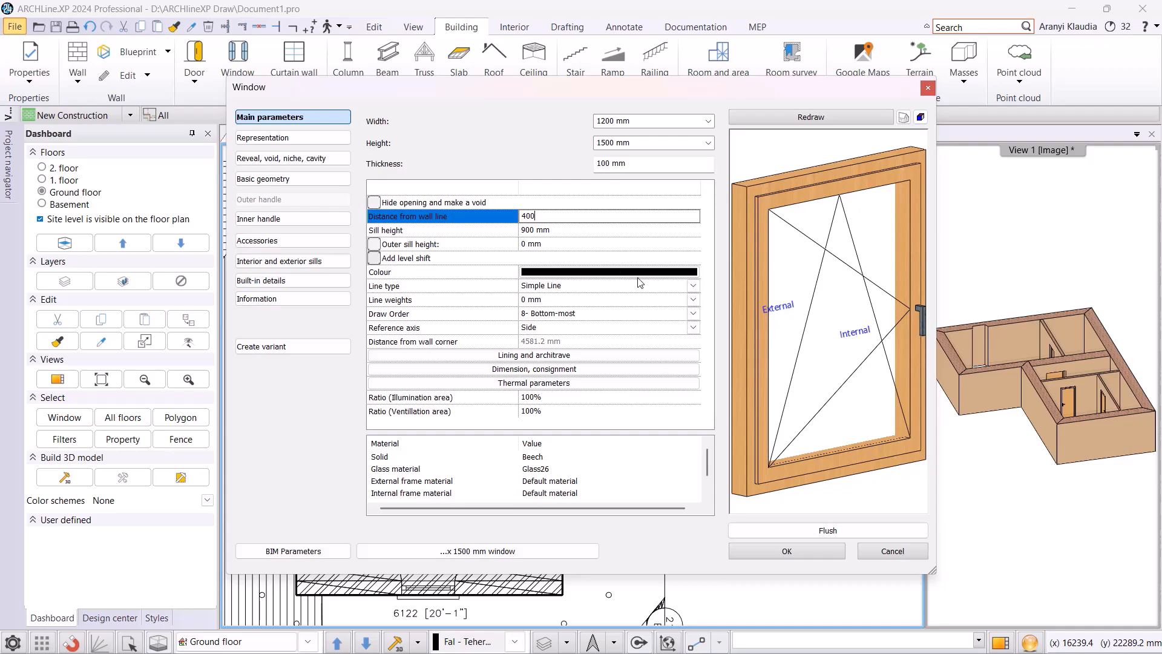
left_click(787, 552)
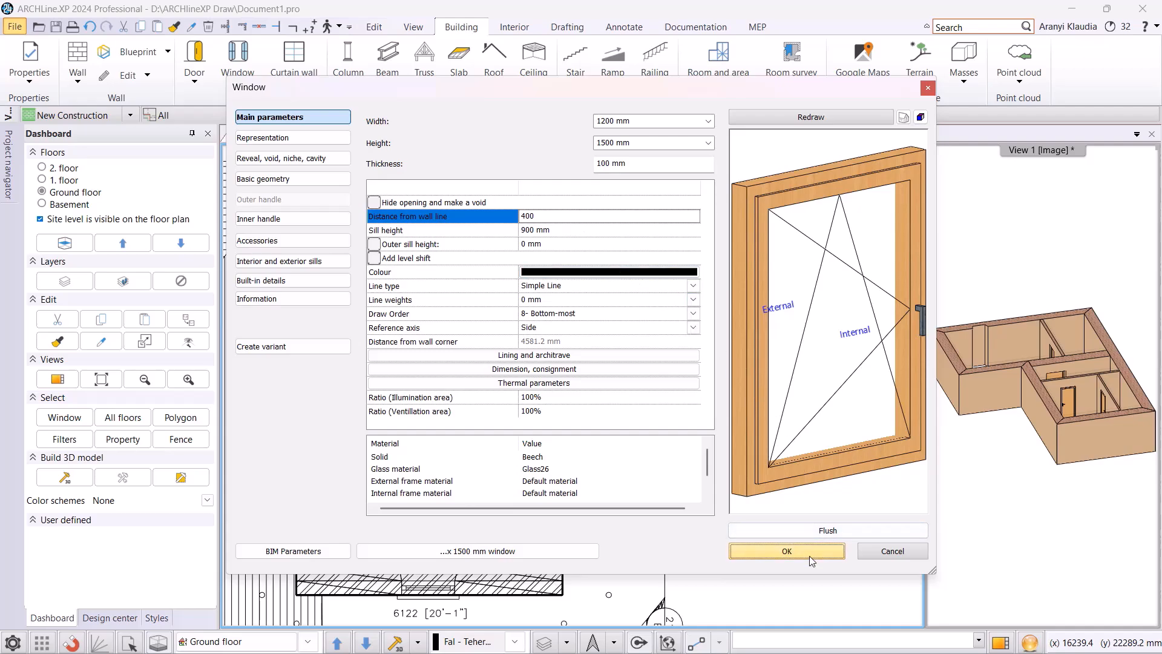
Place a 1500 mm high window by two points across the plan's opening in the large bedroom's left exterior wall, about 853 mm wide.
left_click(253, 86)
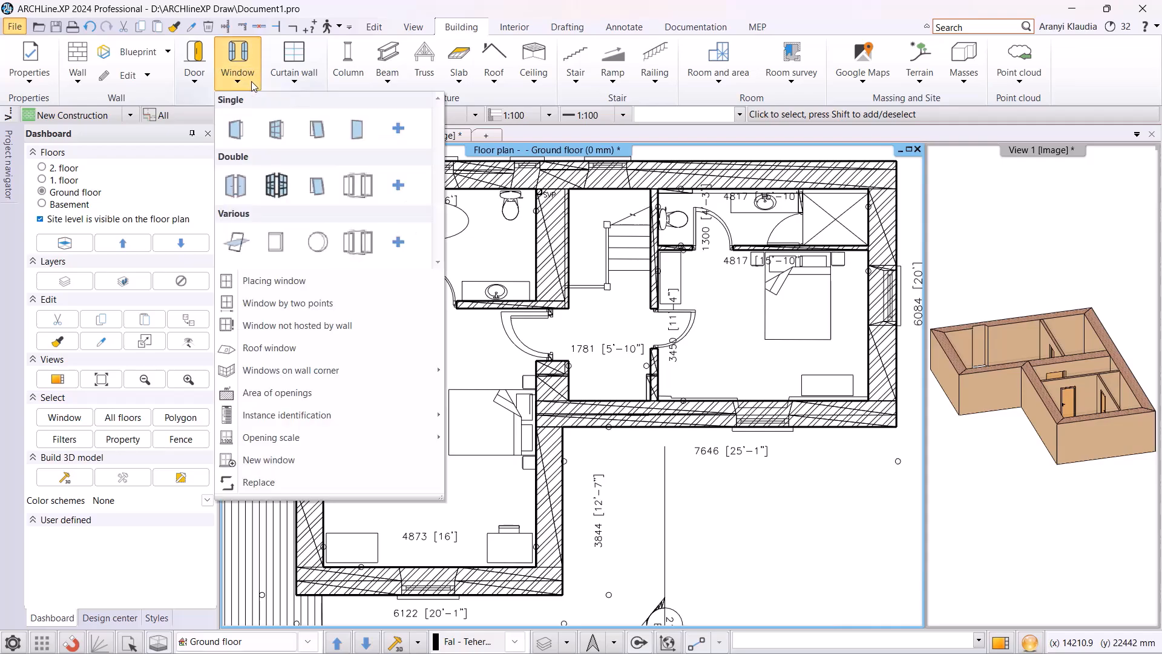
left_click(325, 305)
left_click(325, 304)
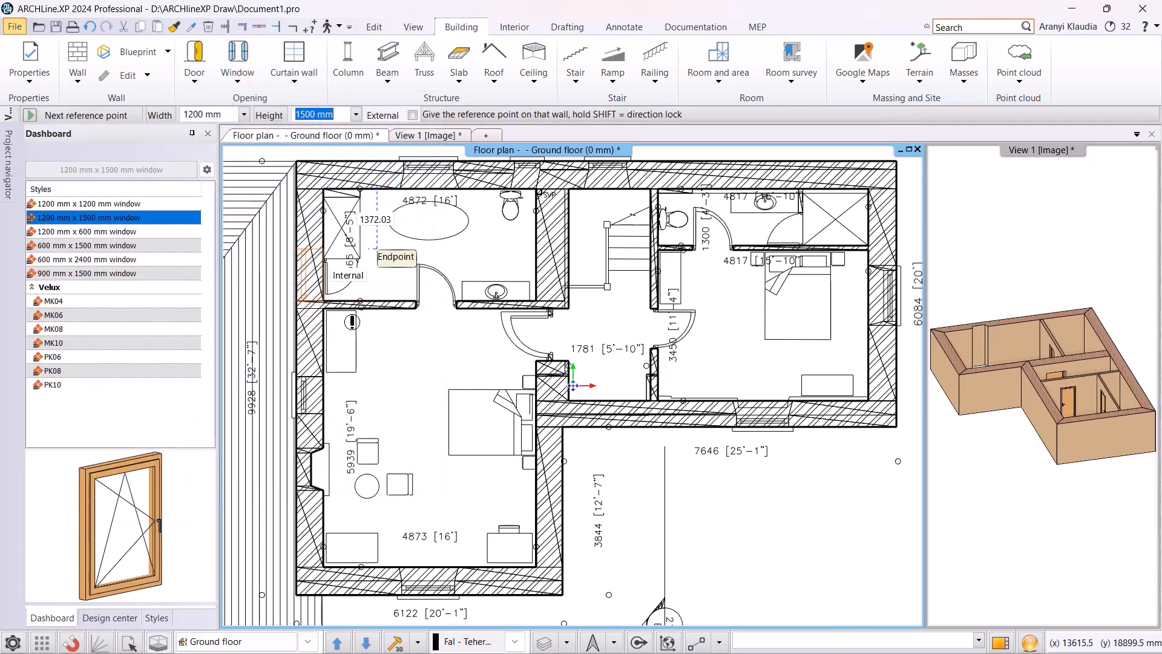
scroll(334, 412, "up", 5)
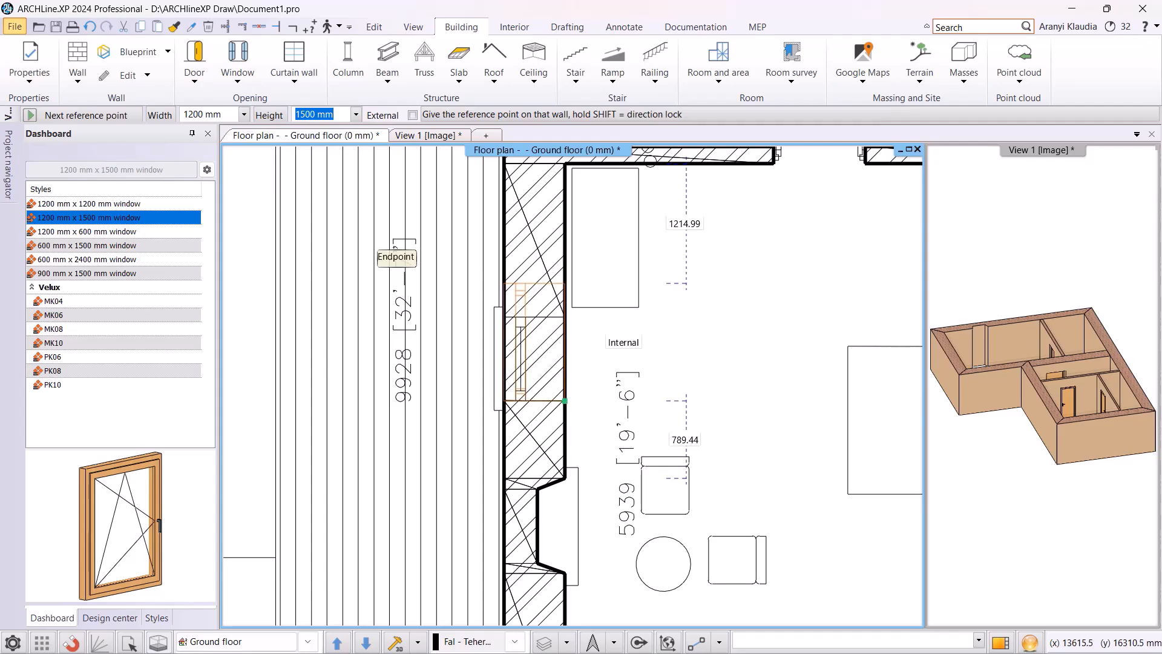
left_click(564, 401)
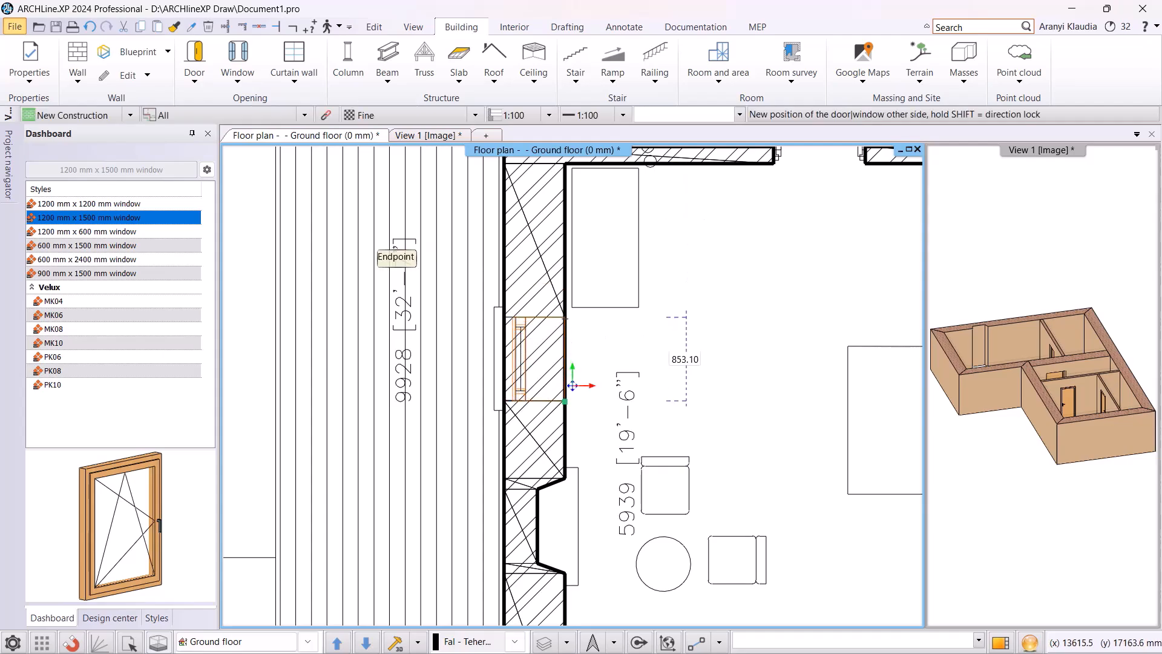
left_click(573, 385)
scroll(609, 337, "down", 3)
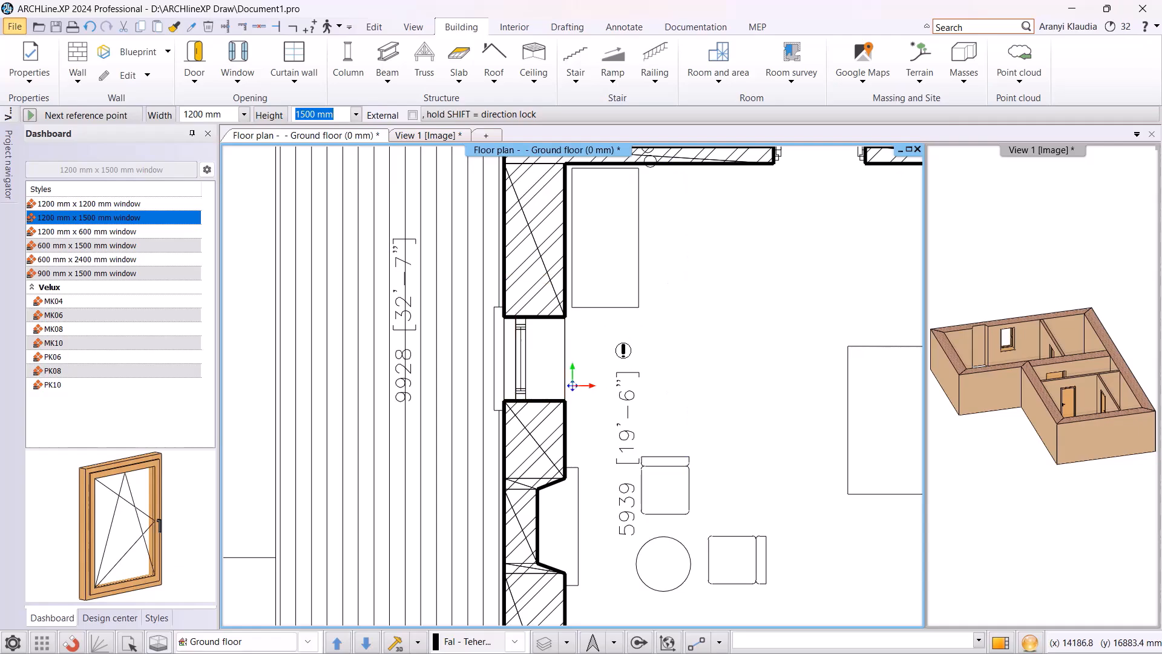
middle_click_drag(676, 397, 655, 389)
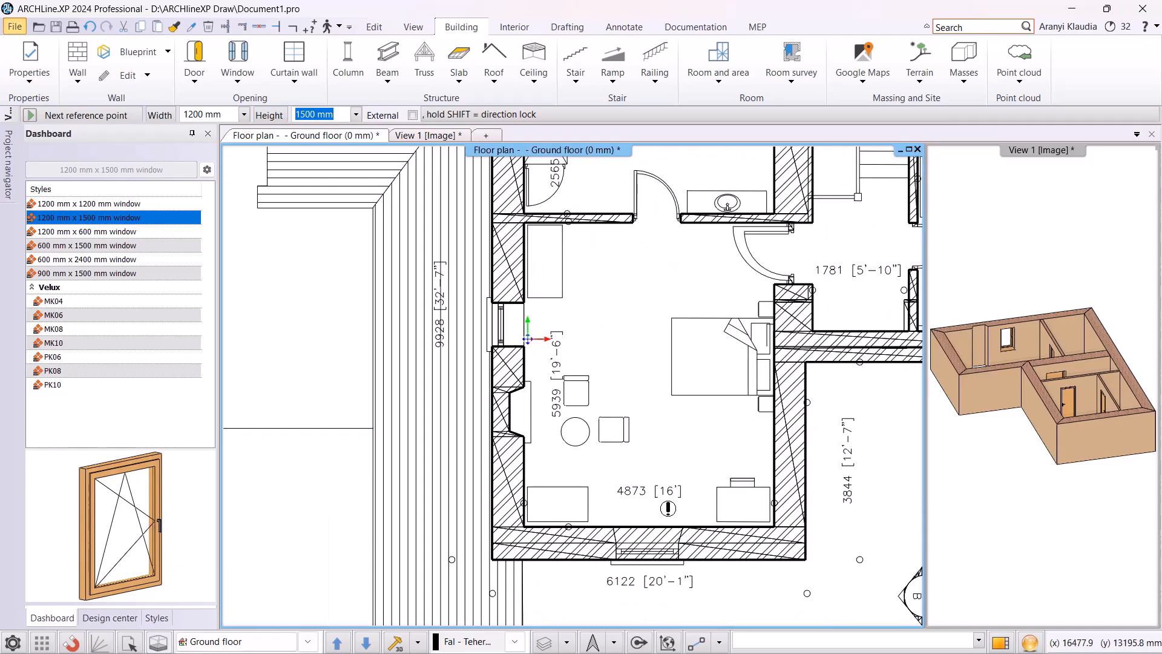
Place the 1200 mm x 1500 mm window between the opening endpoints in the bedroom's lower exterior wall, then end window placement.
scroll(668, 508, "up", 3)
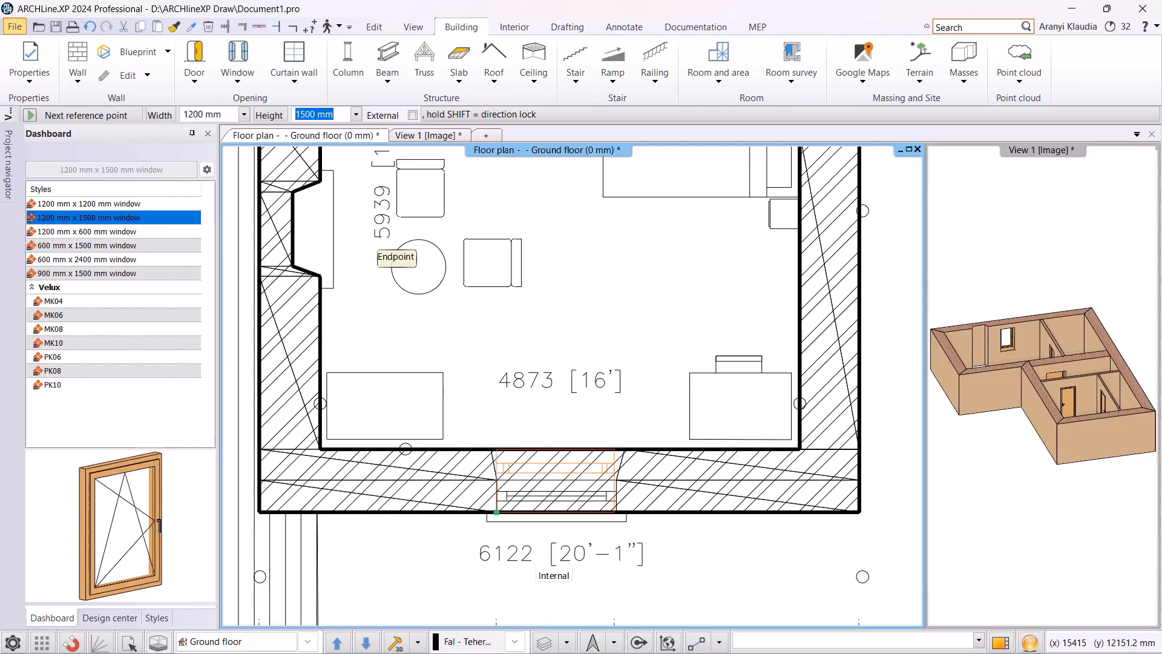
left_click(497, 512)
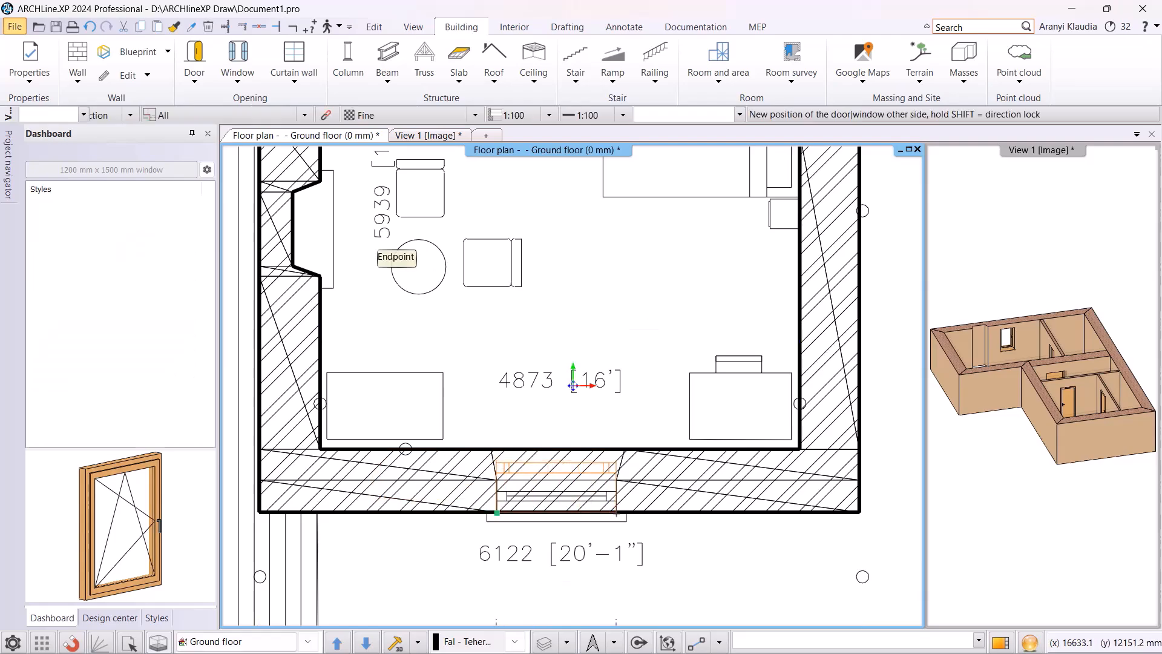
key("Escape")
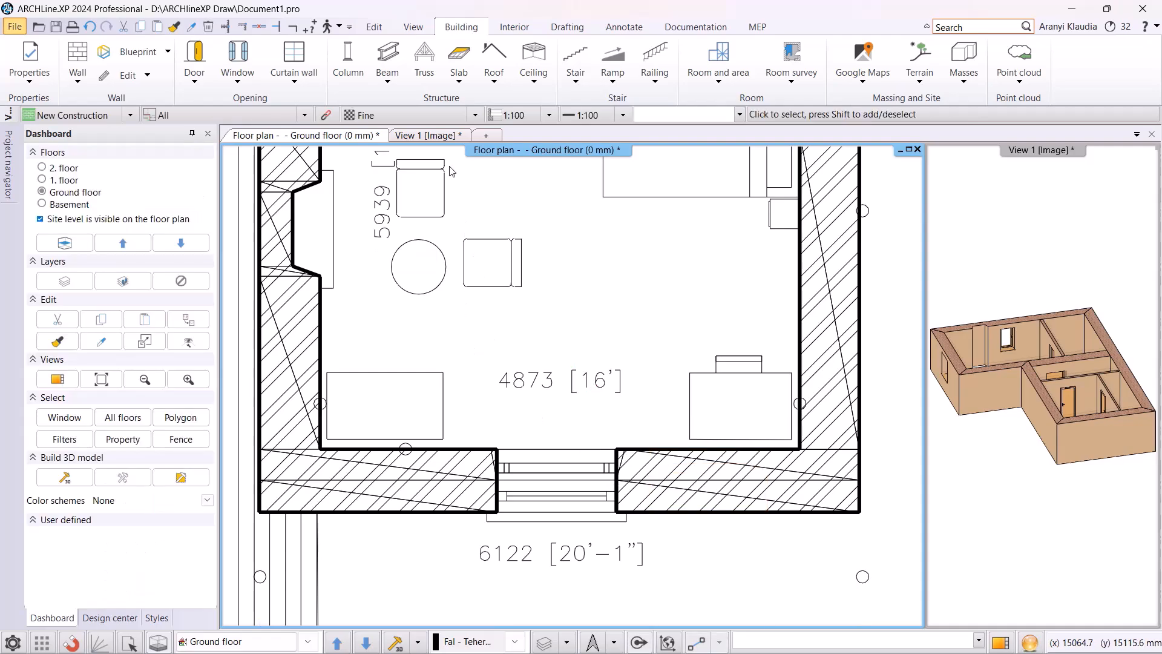
Mirror the newly placed window across its wall in the 3D view.
left_click(439, 137)
scroll(579, 434, "up", 1)
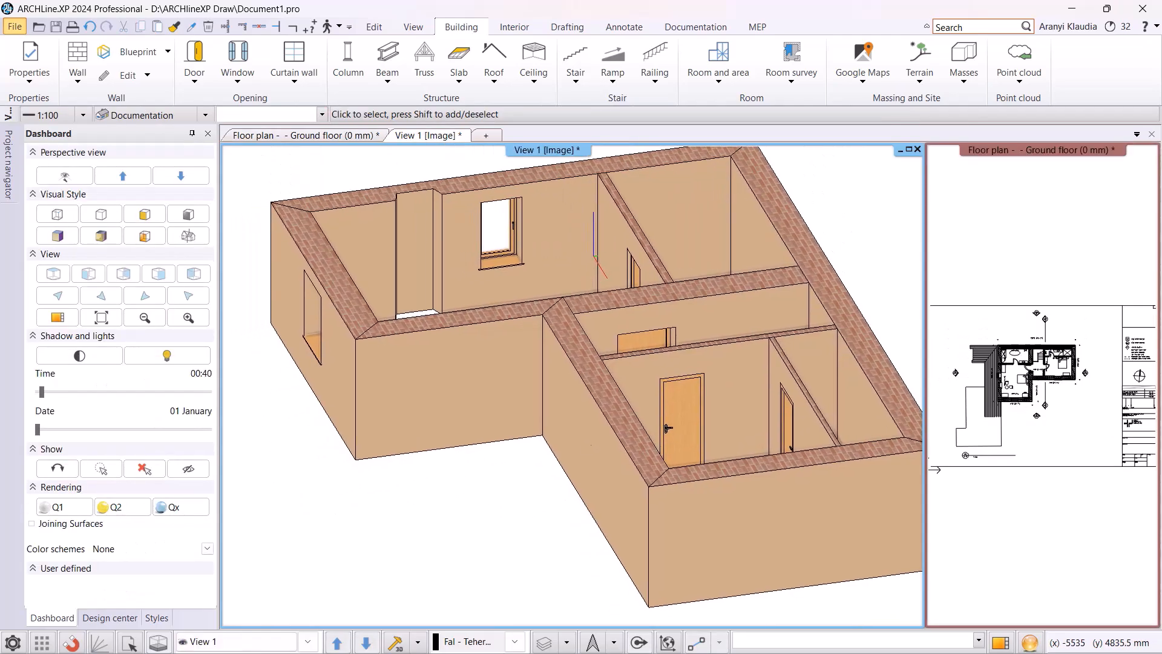
scroll(580, 434, "up", 3)
middle_click_drag(601, 431, 689, 348)
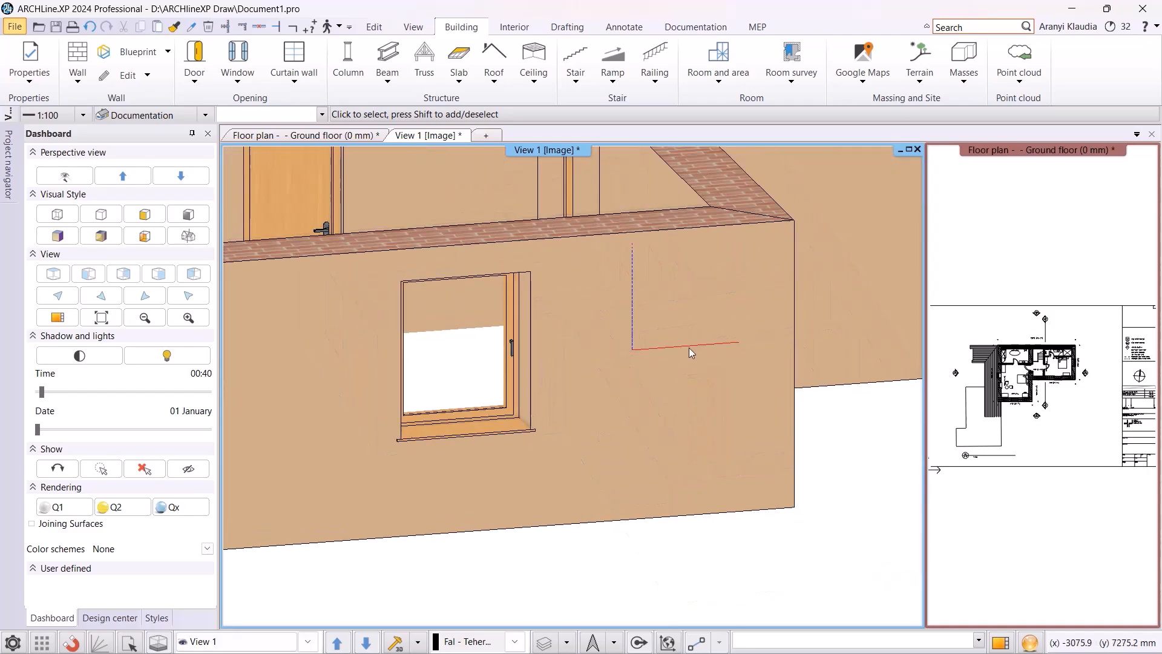
middle_click_drag(431, 357, 509, 358)
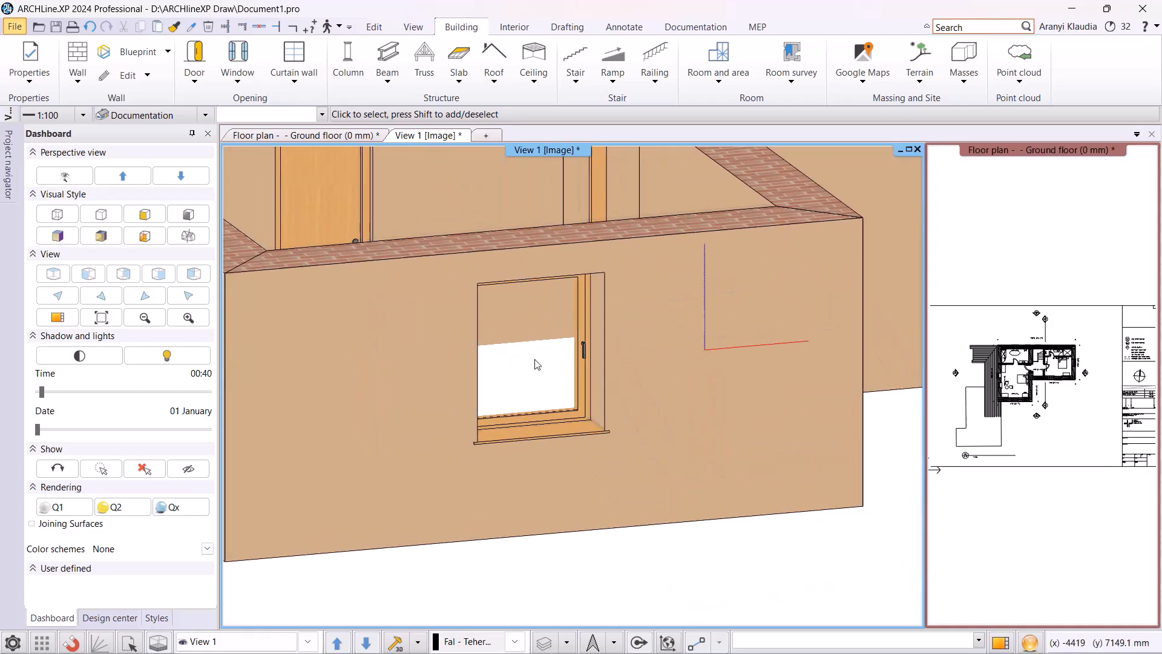
left_click(584, 351)
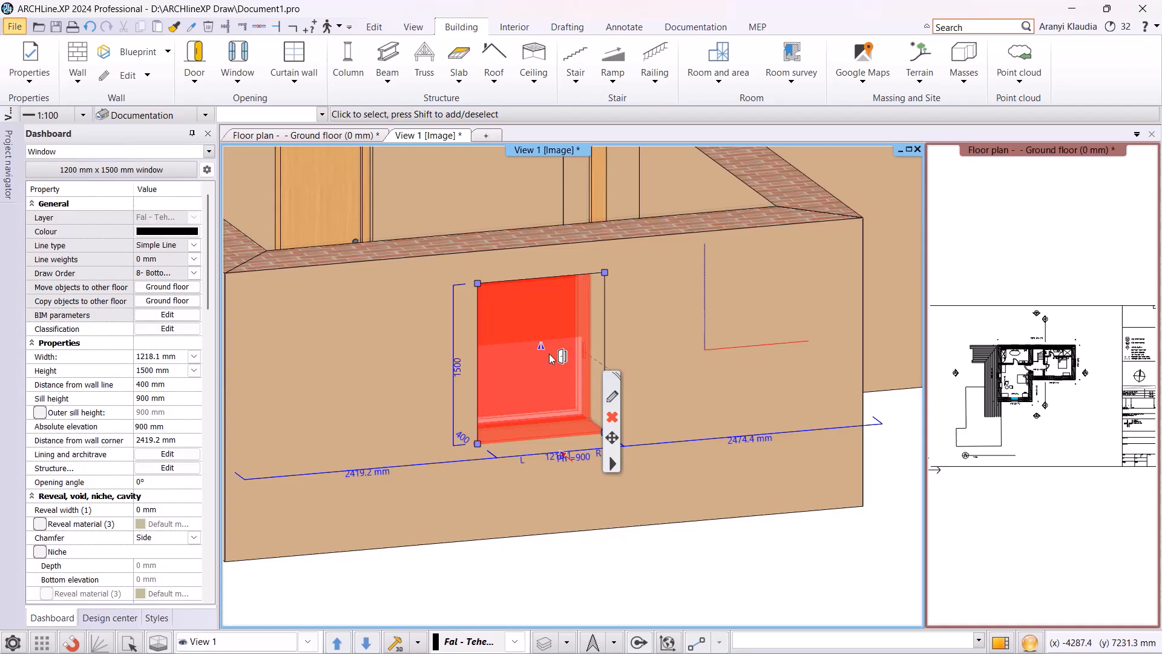
mouse_move(545, 354)
left_click(578, 362)
middle_click_drag(586, 419, 554, 415)
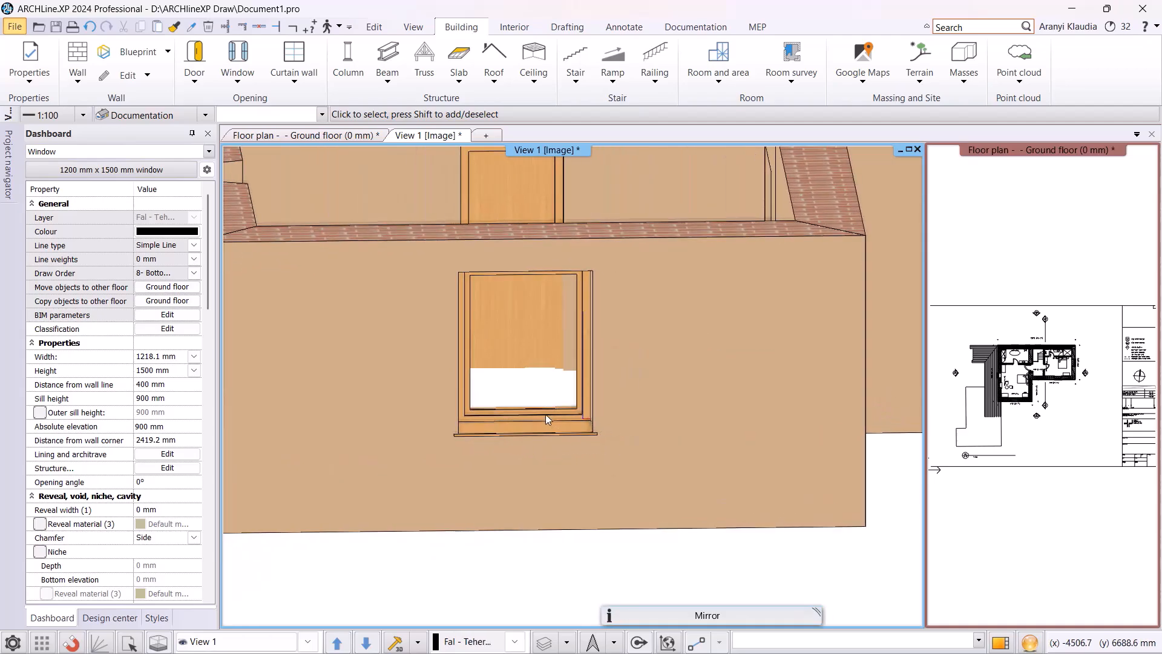
scroll(546, 414, "down", 5)
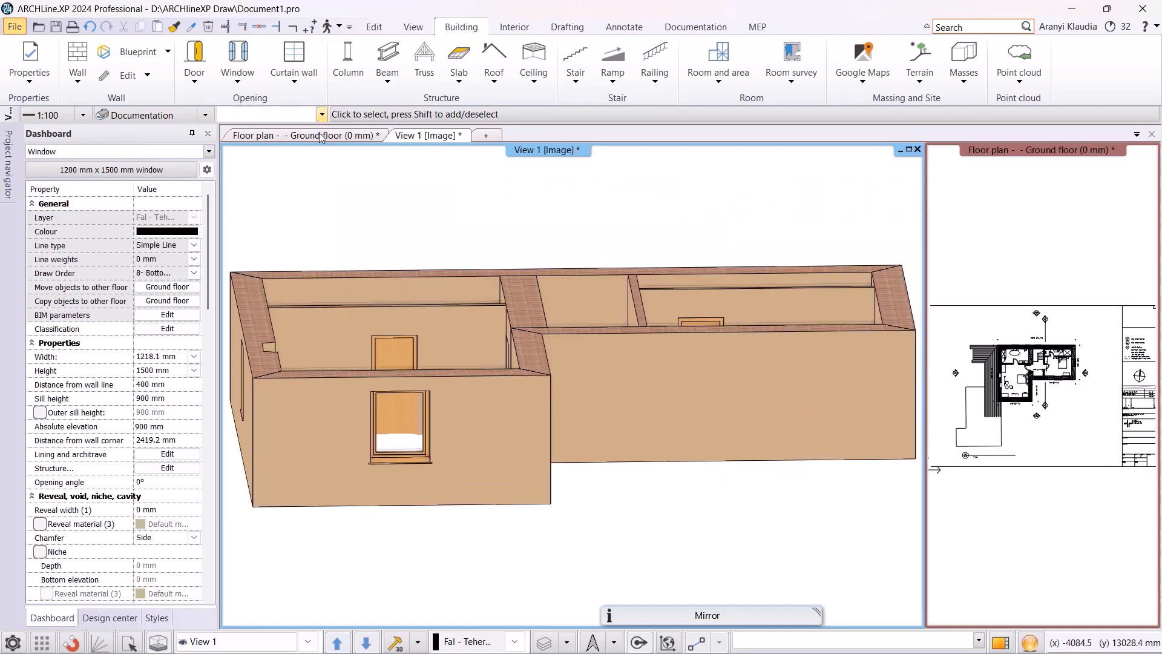
Return to the ground floor plan and set the lower wall window's distance from wall line to 400 mm.
left_click(320, 136)
scroll(569, 403, "up", 5)
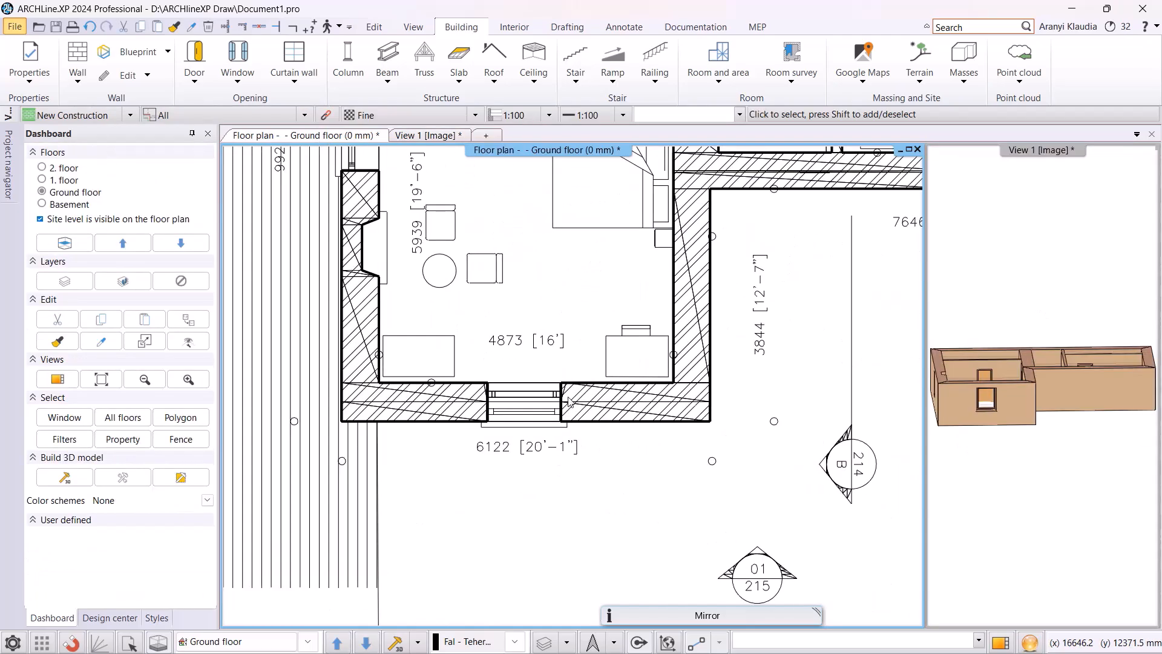
scroll(569, 401, "up", 2)
left_click(516, 404)
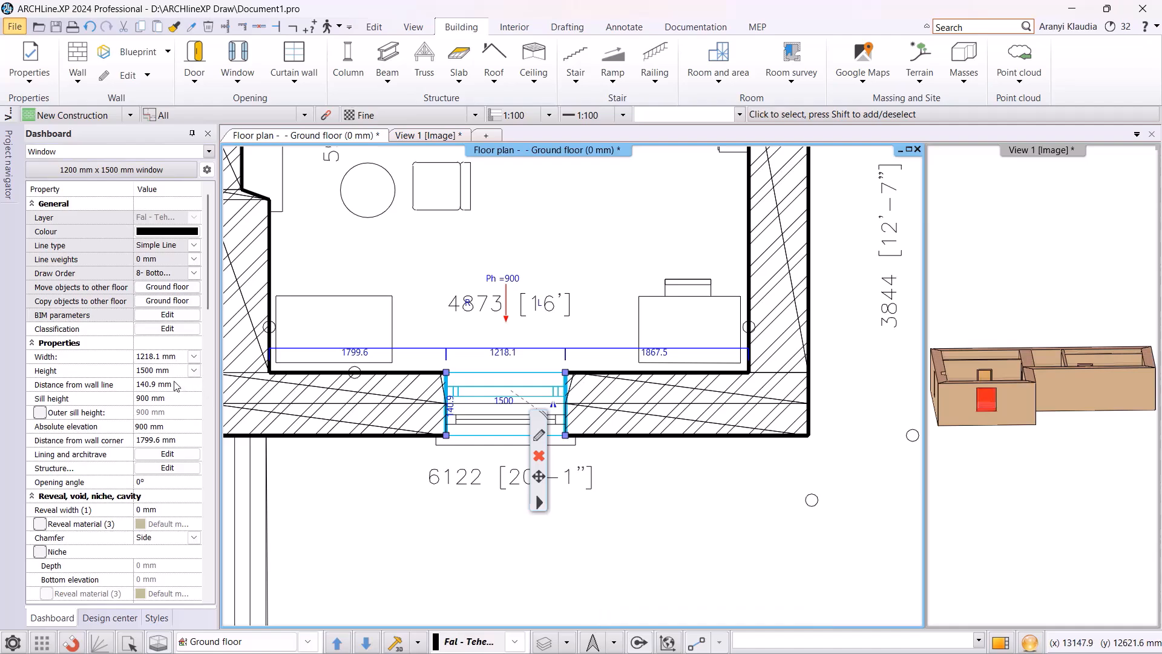
left_click(199, 385)
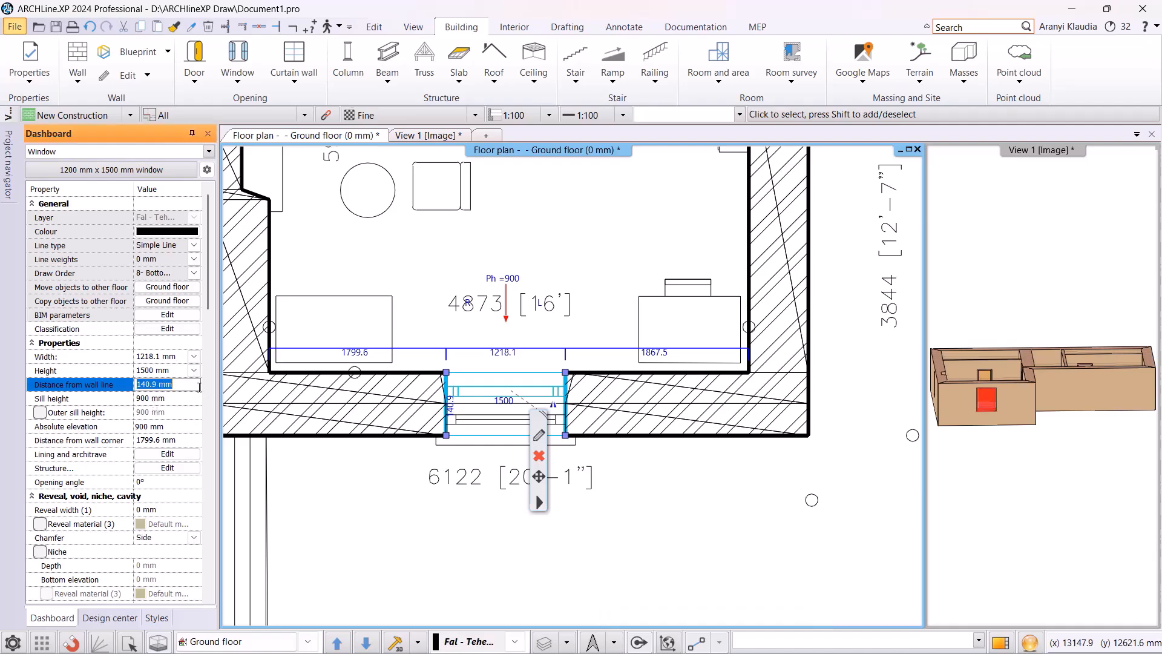
type("400")
key("Return")
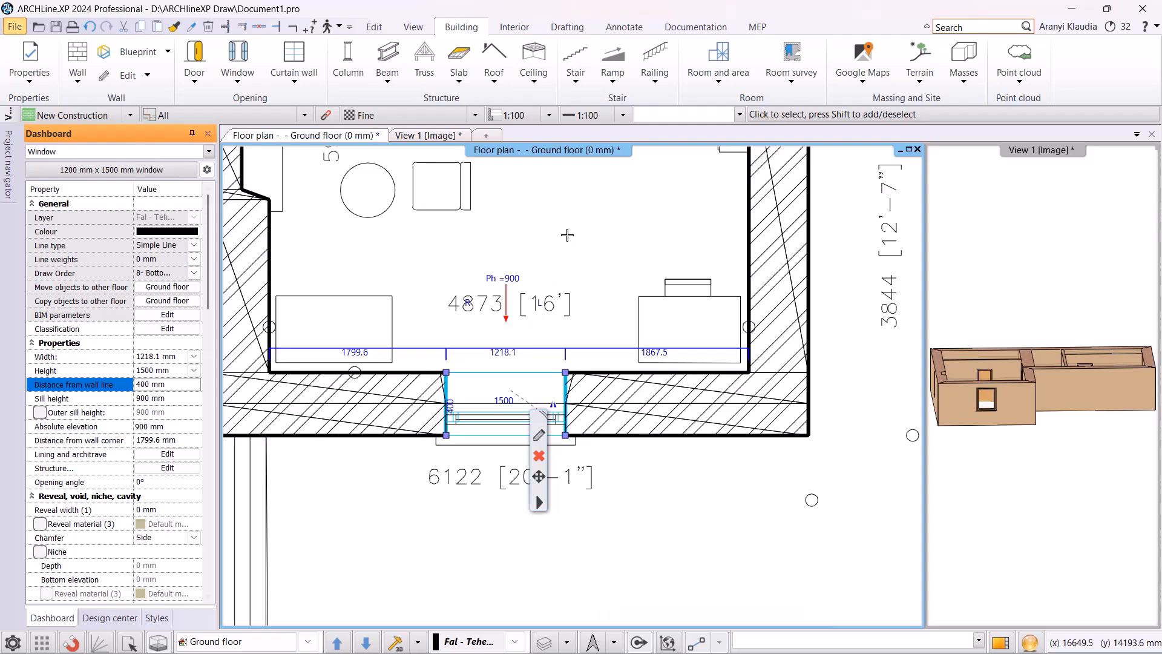
key("Escape")
Start complex editing of the window's wall connection and insert a node on the right jamb at the wall's inner layer line.
scroll(359, 303, "up", 2)
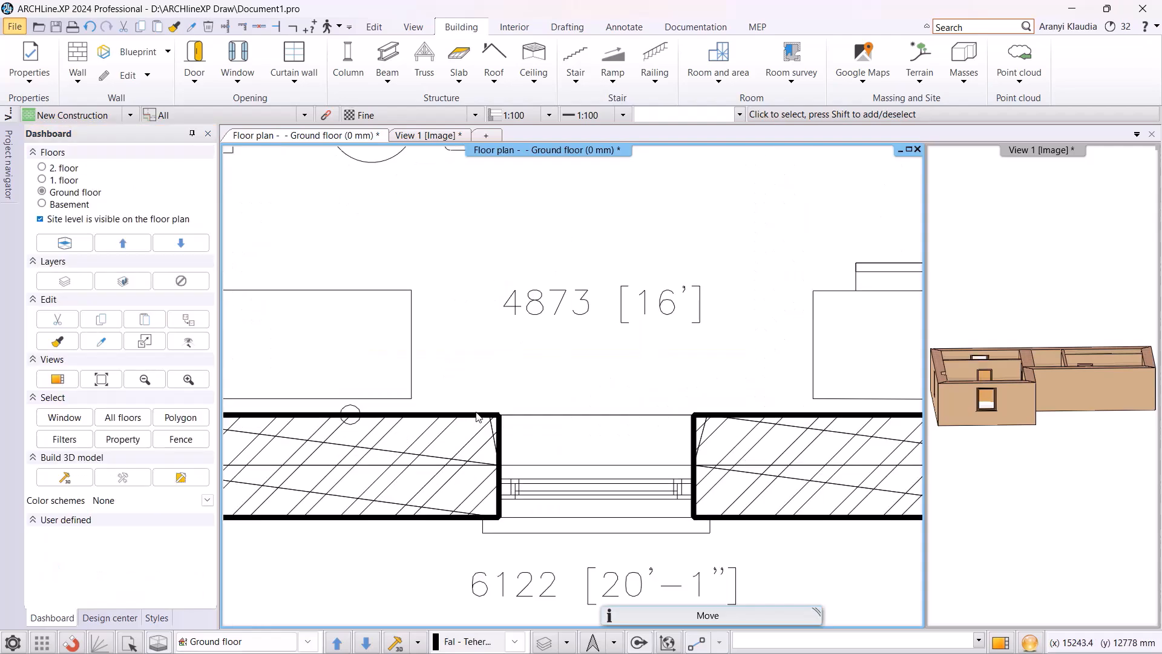
left_click(695, 435)
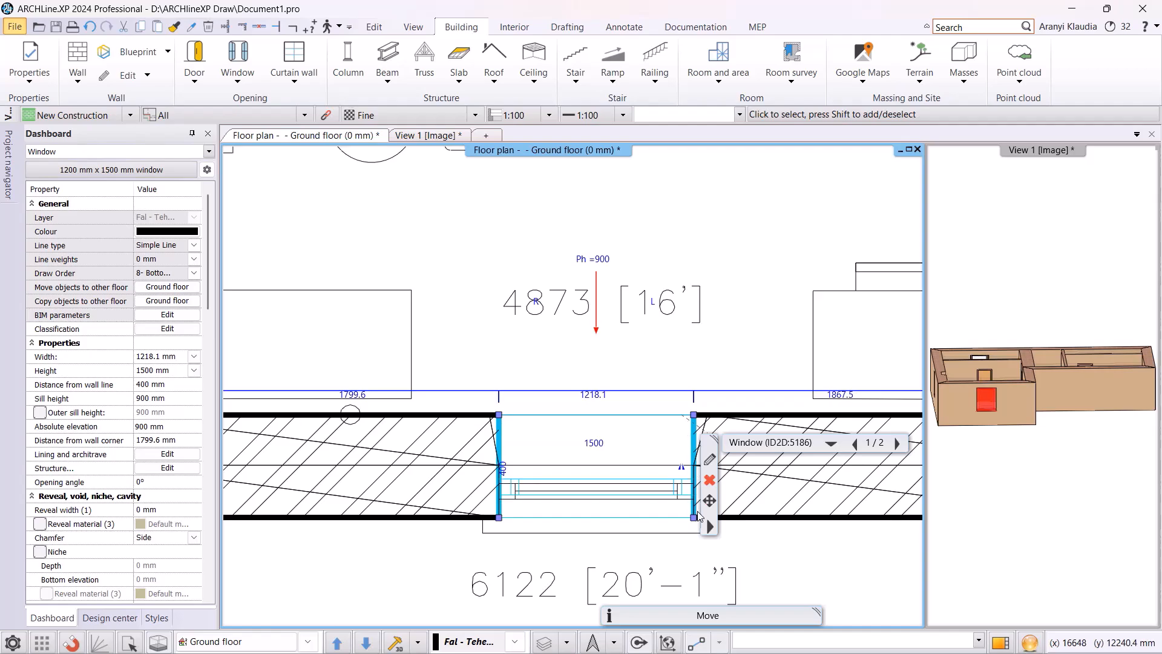
left_click(709, 528)
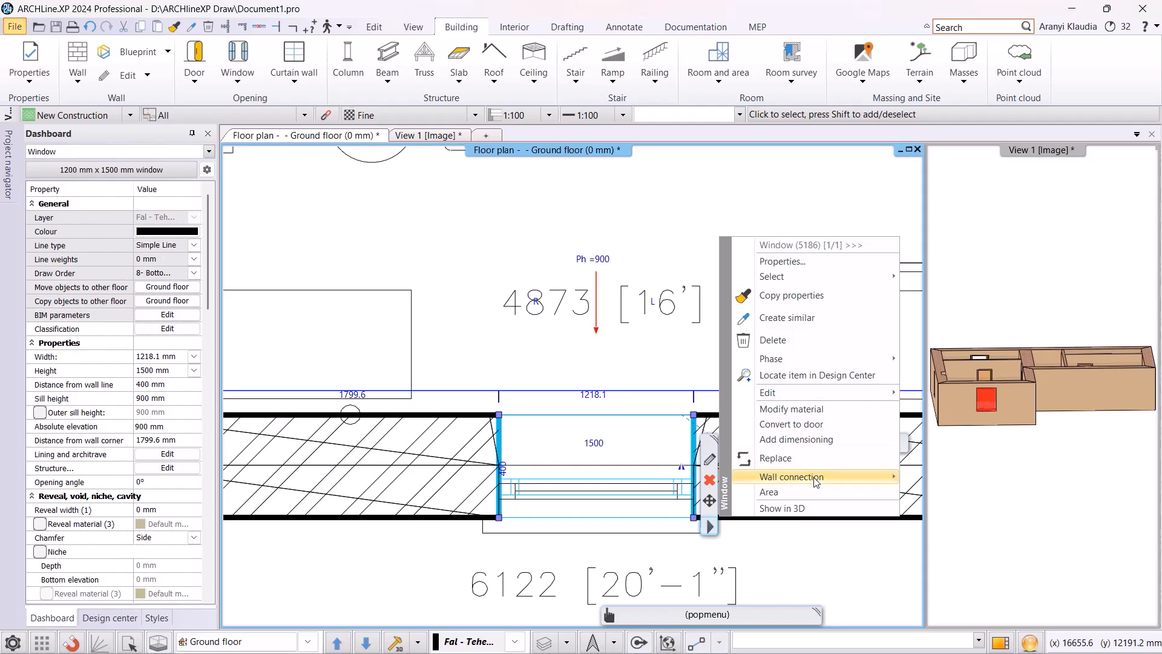
mouse_move(816, 482)
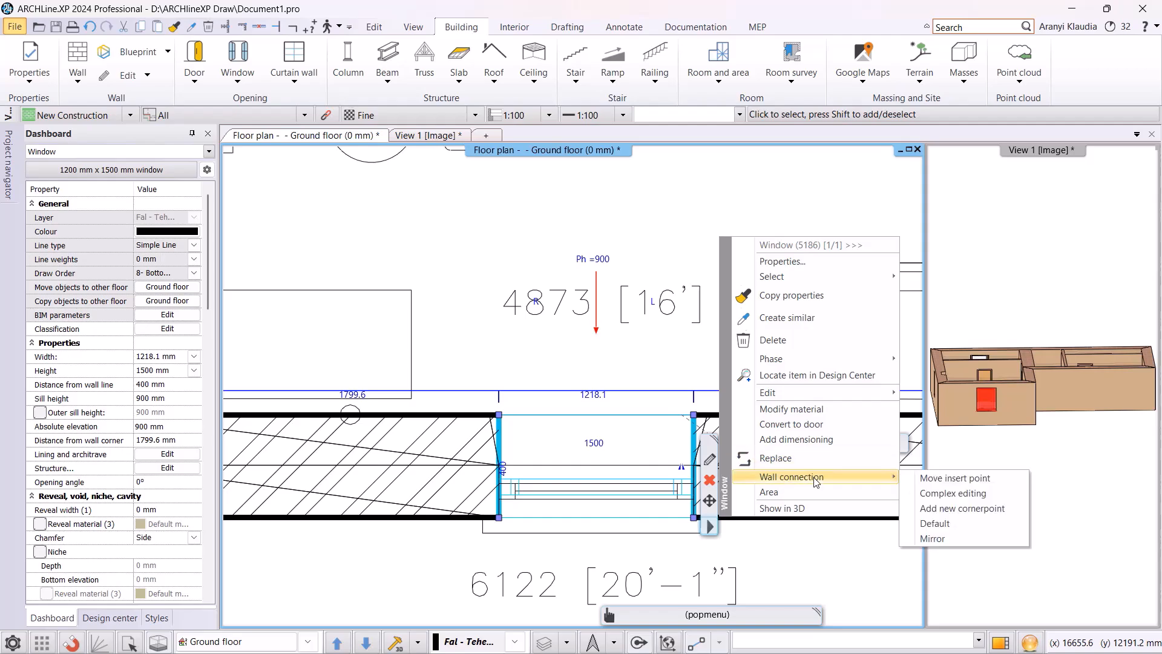
left_click(937, 499)
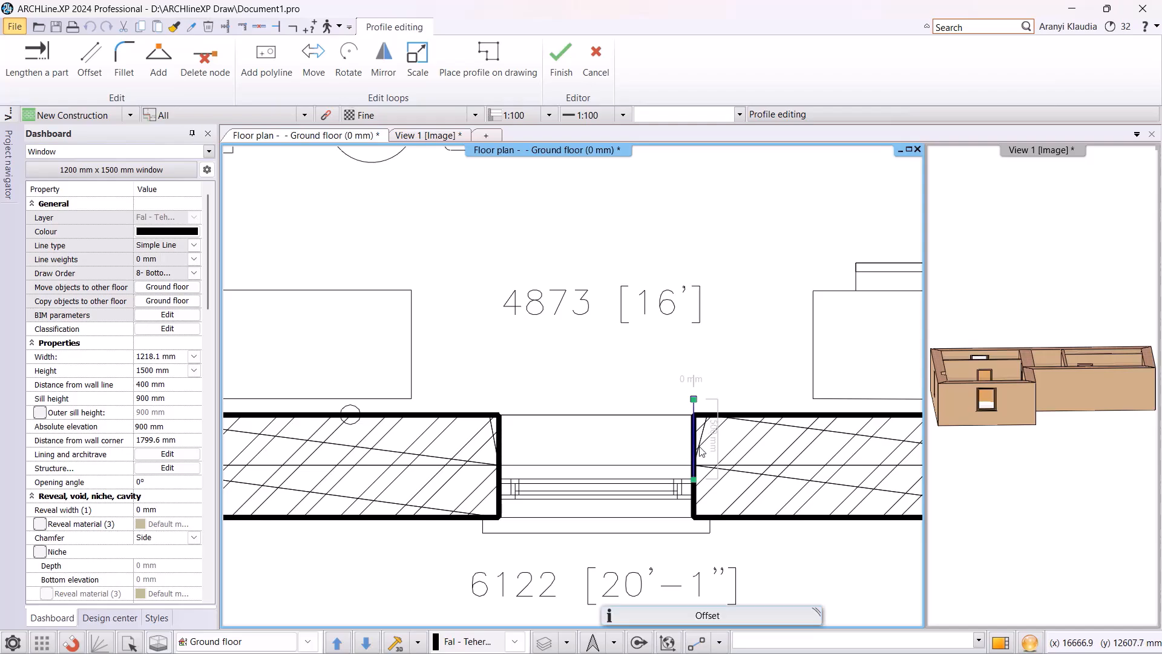
scroll(692, 464, "up", 2)
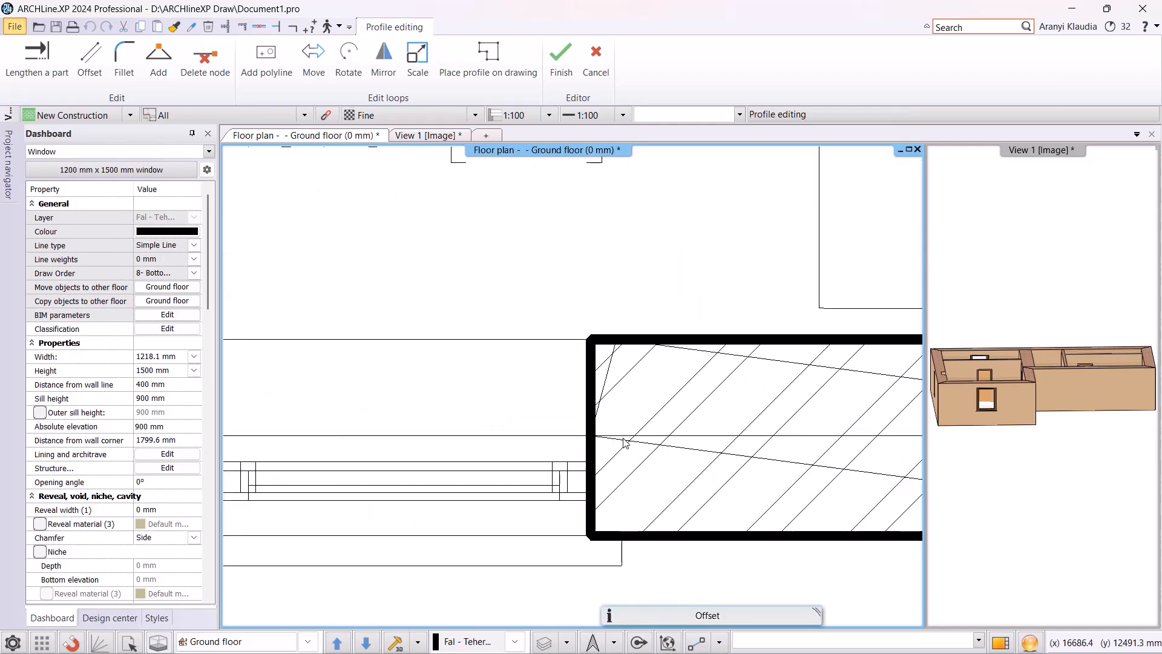
right_click(592, 435)
left_click(636, 475)
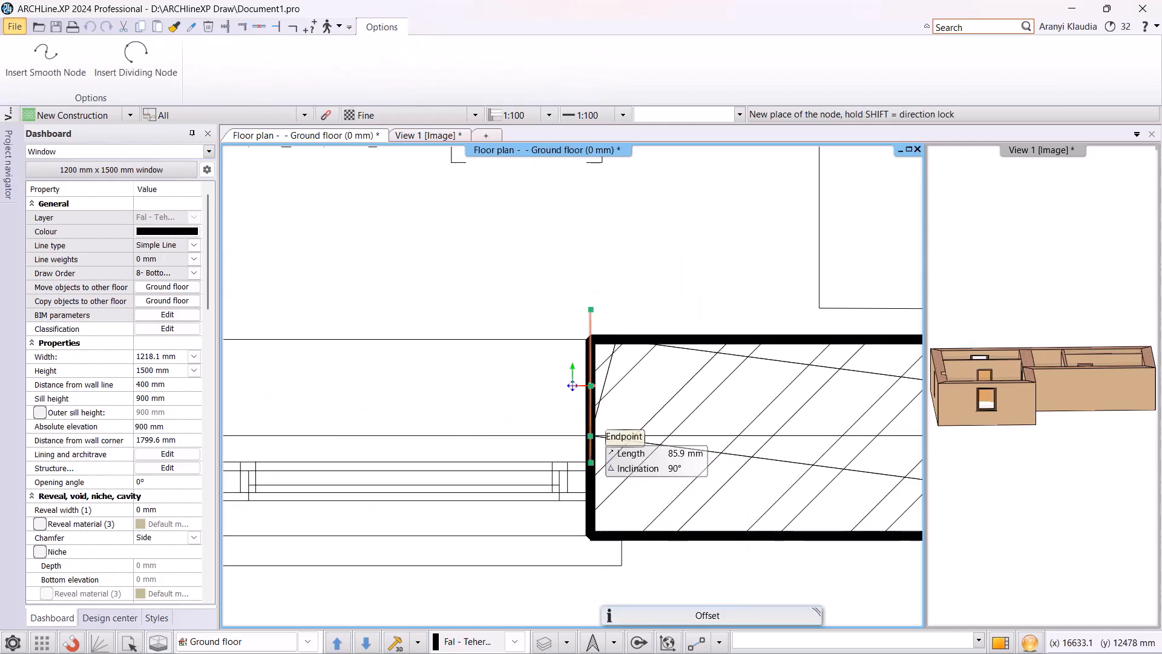
left_click(591, 436)
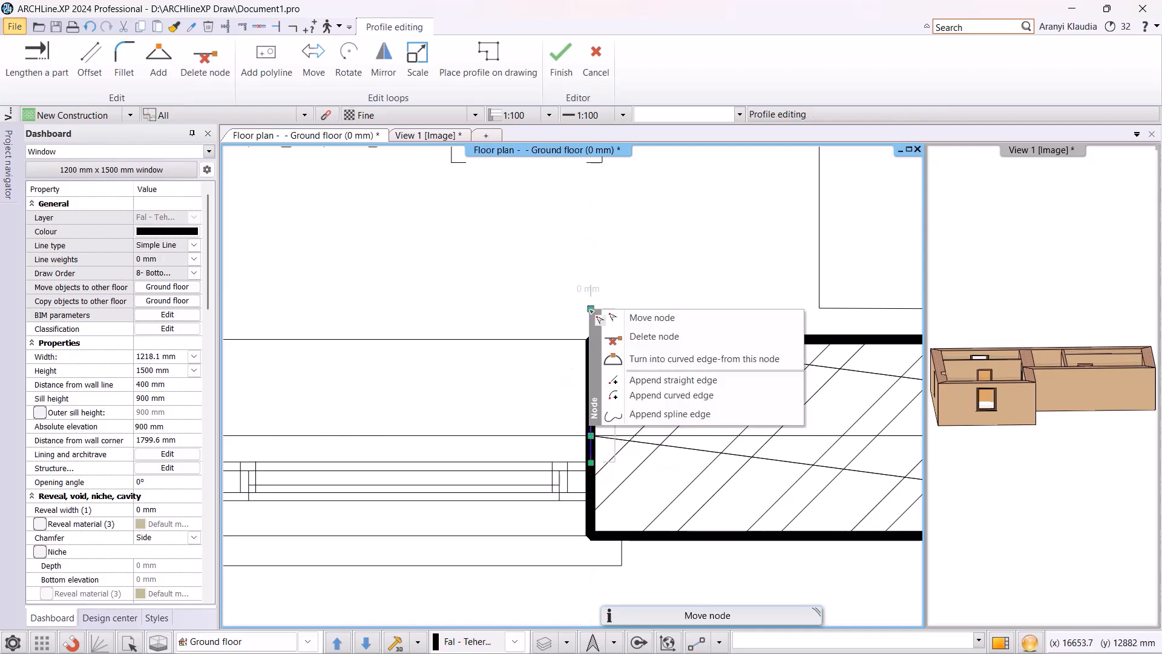
Move the jamb profile's inner end node to the slanted reveal corner of the drawing and finish the profile editing.
left_click(617, 318)
left_click(617, 341)
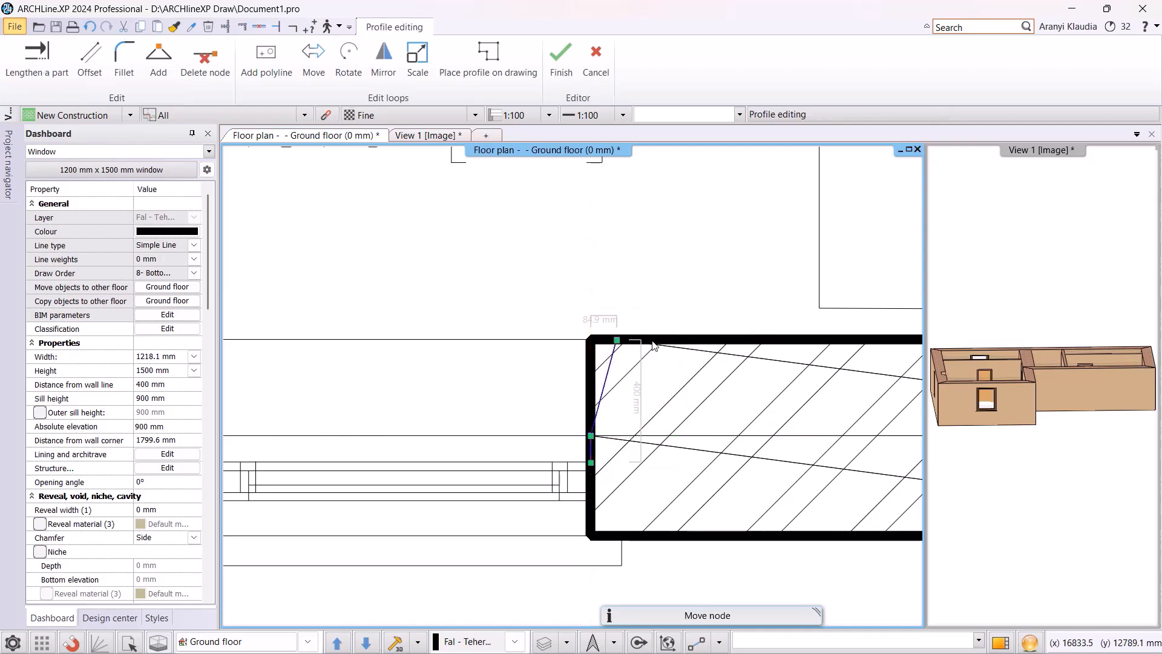
key("Return")
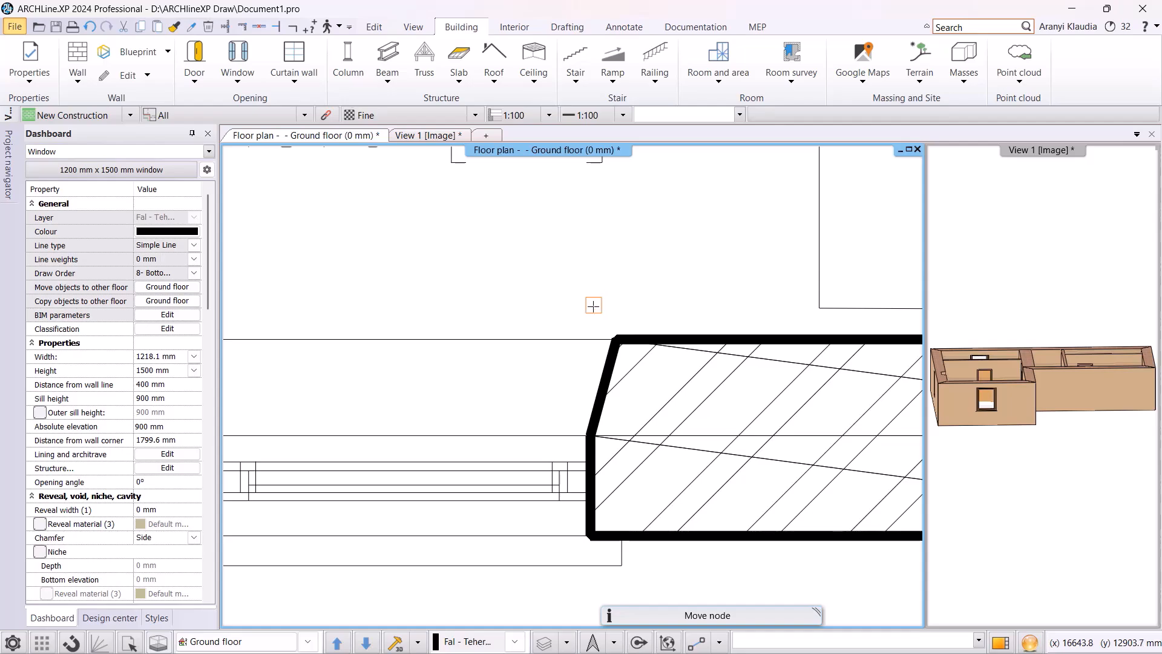
Mirror the window's edited wall connection so the slanted reveal is applied to the left jamb too.
scroll(545, 300, "down", 2)
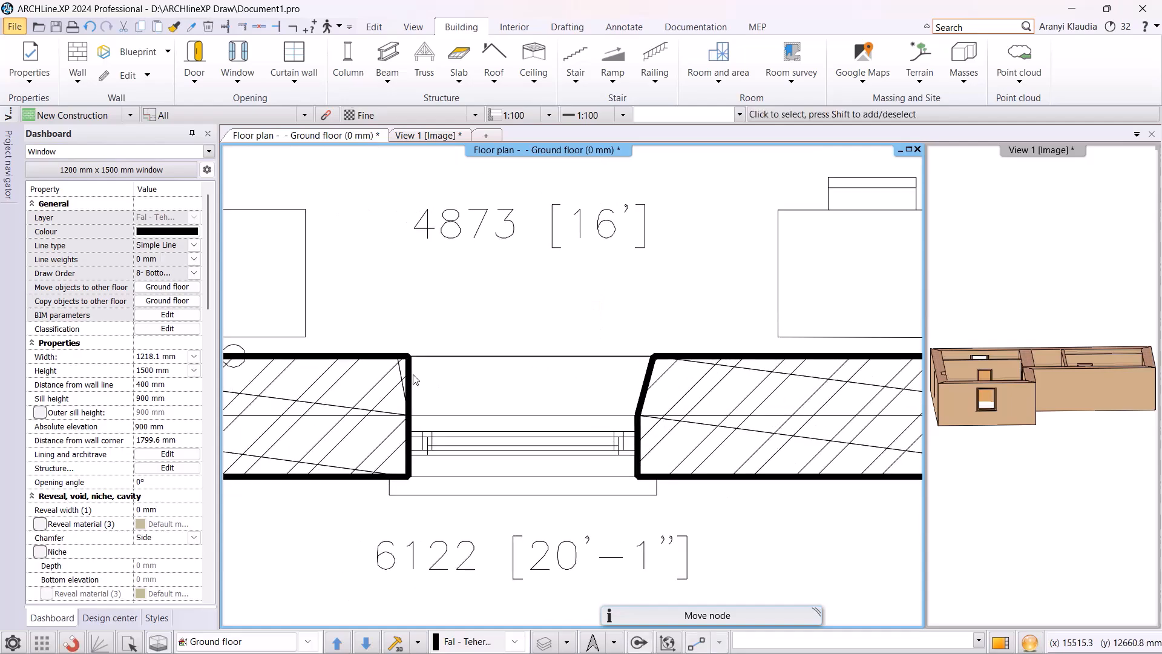
left_click(619, 359)
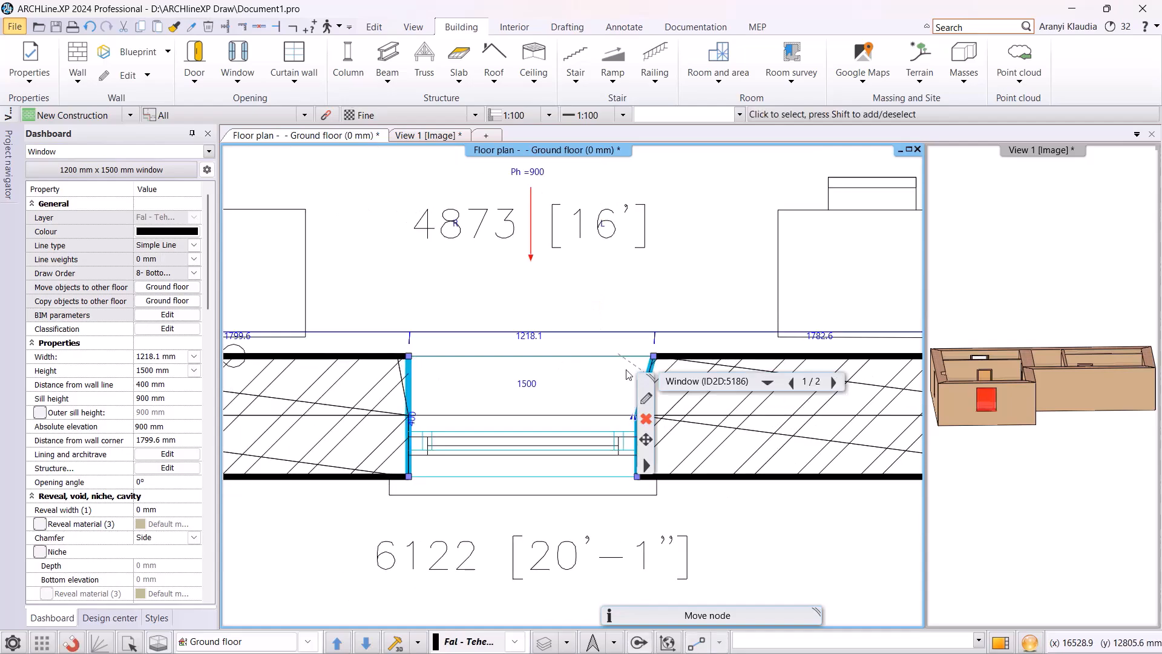
left_click(646, 465)
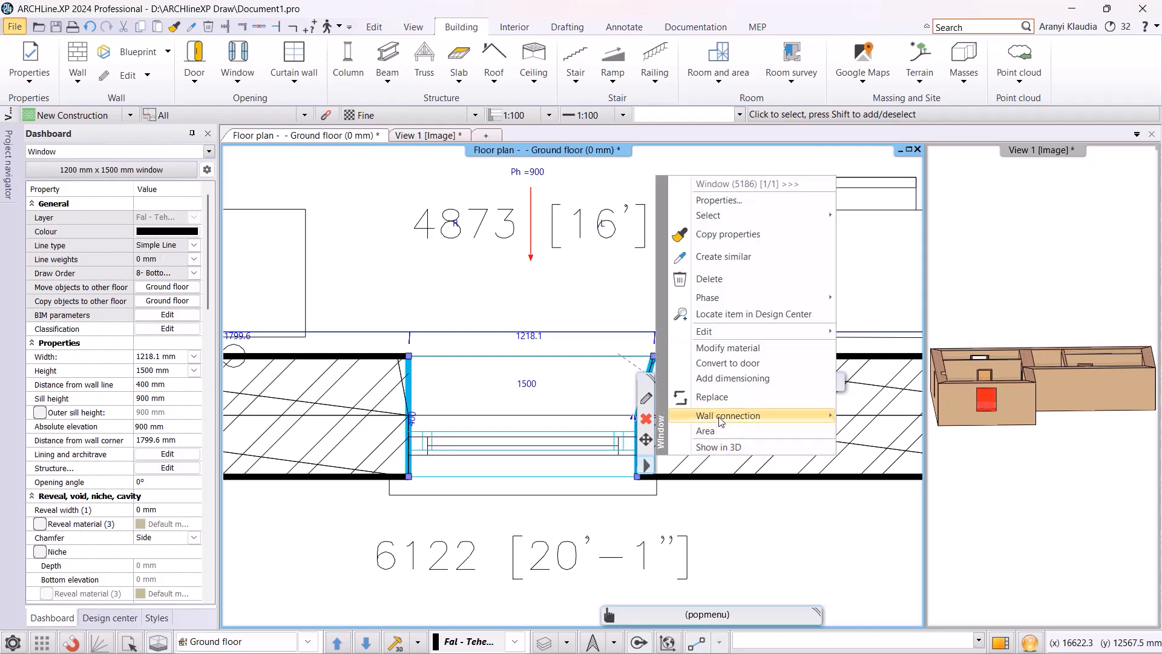
mouse_move(721, 418)
left_click(872, 478)
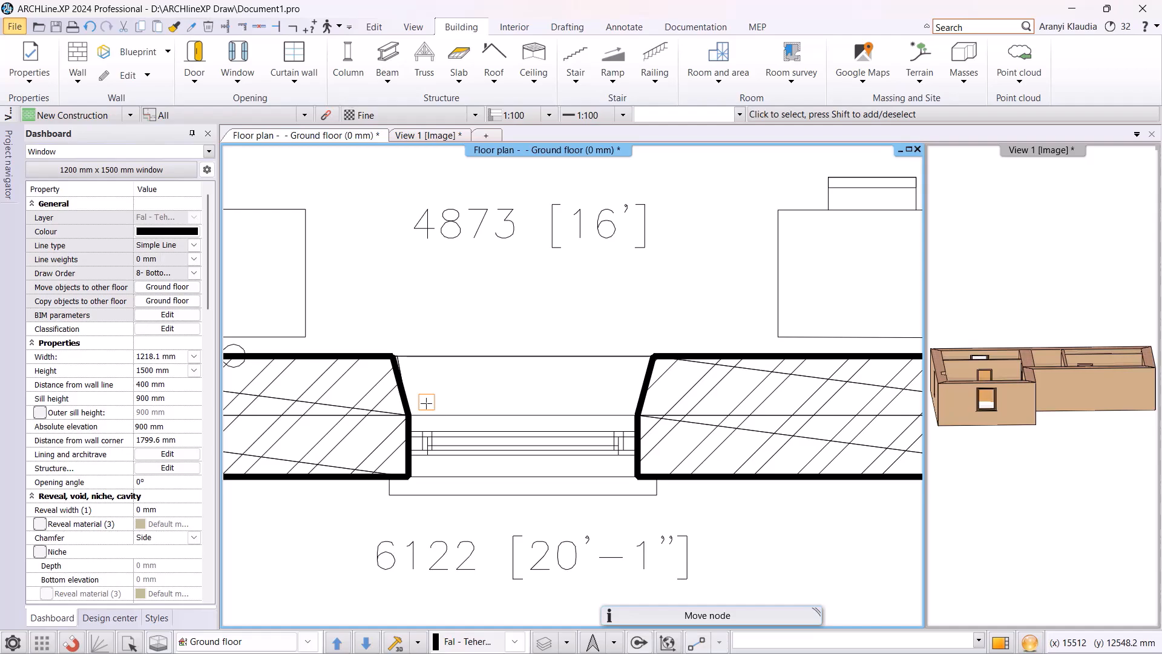
Create a new empty project.
middle_click(525, 308)
middle_click(526, 308)
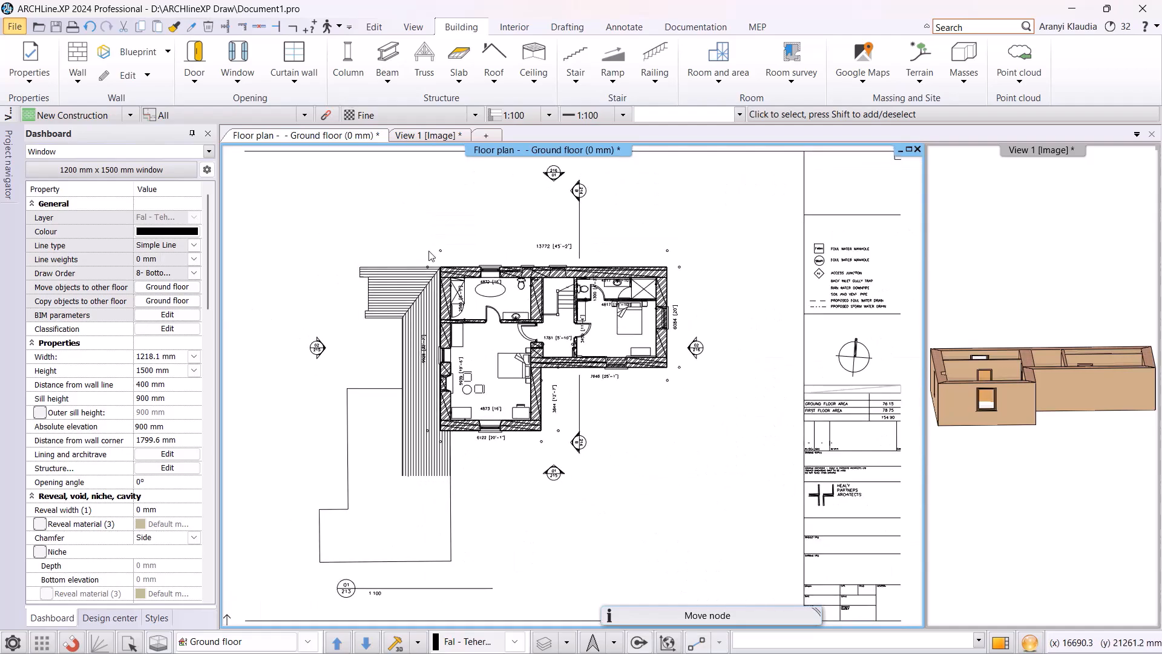
left_click(15, 27)
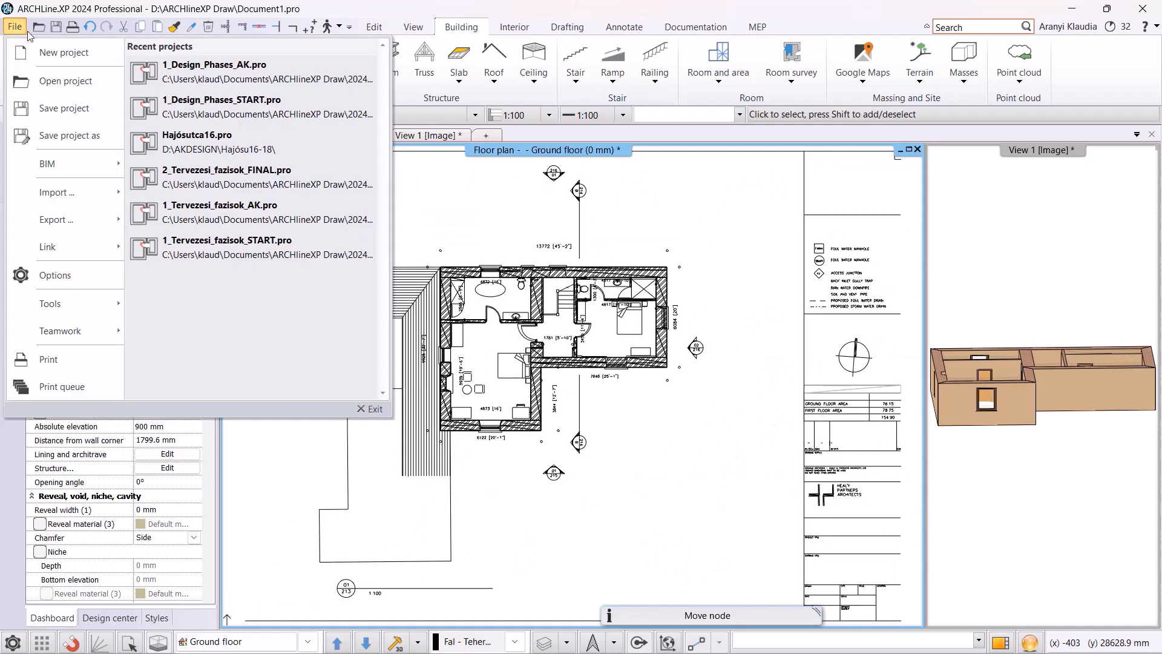
left_click(64, 53)
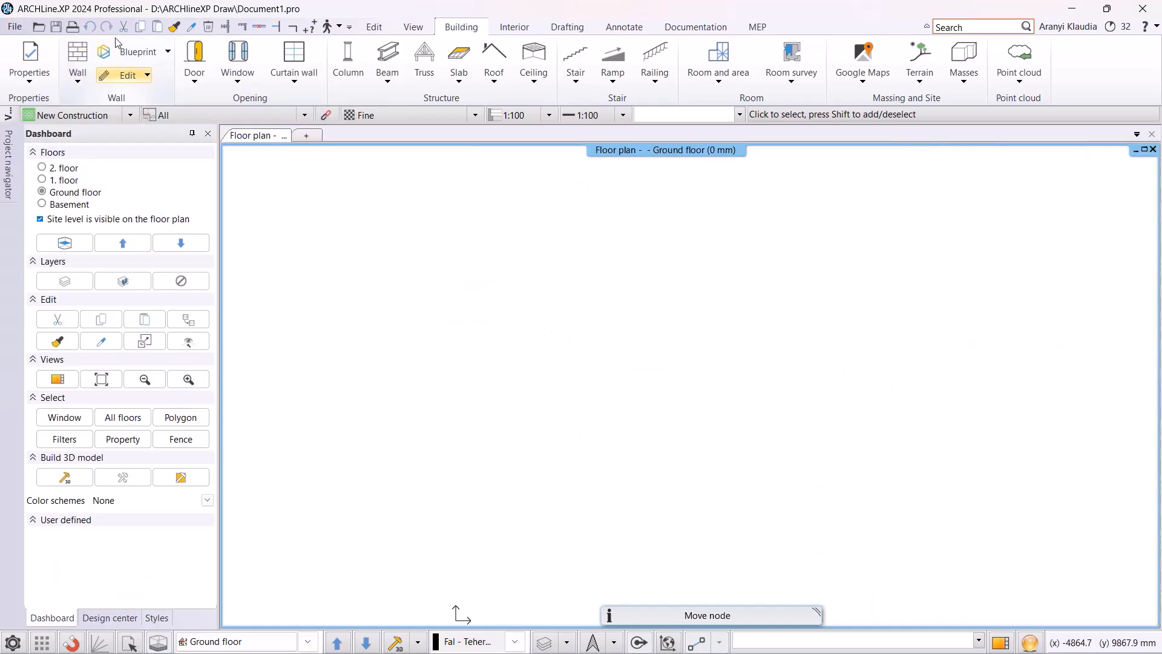
Start importing a DWG blueprint and open the ground floor drawing file from the DWG folder.
left_click(146, 55)
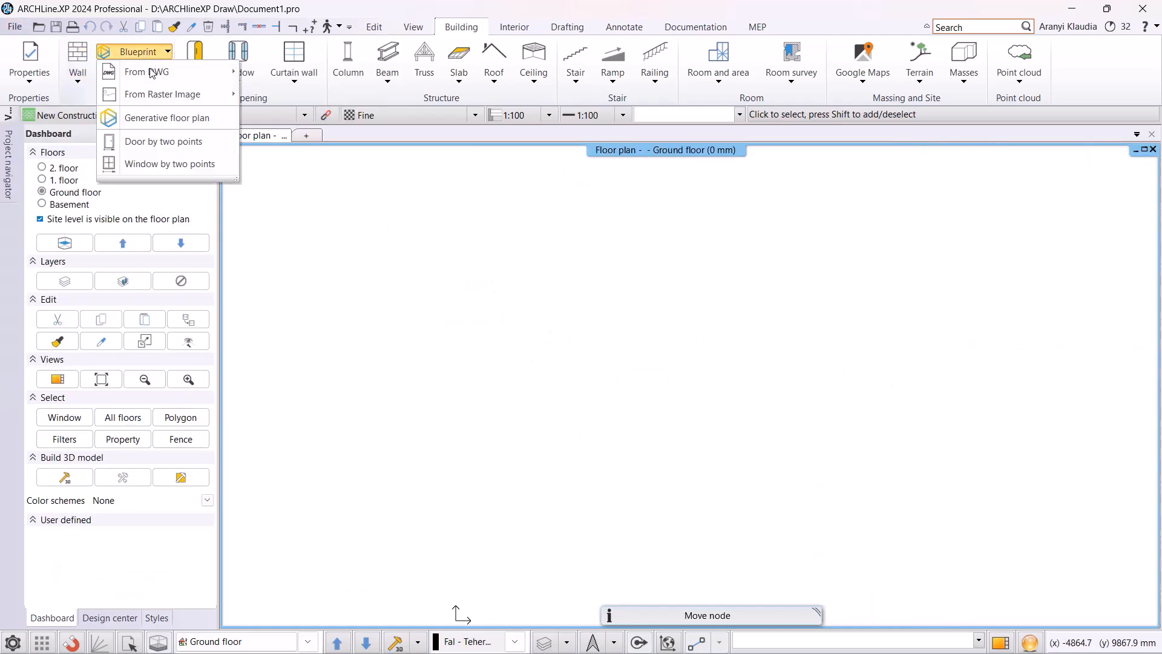
mouse_move(152, 73)
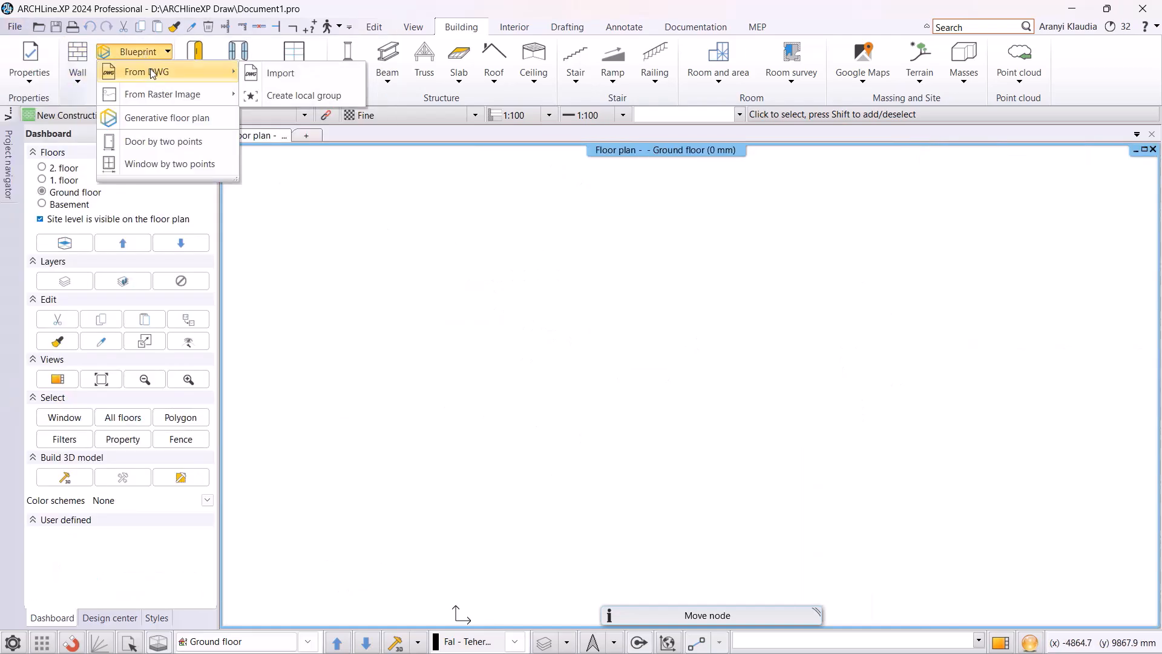
left_click(279, 73)
double_click(388, 232)
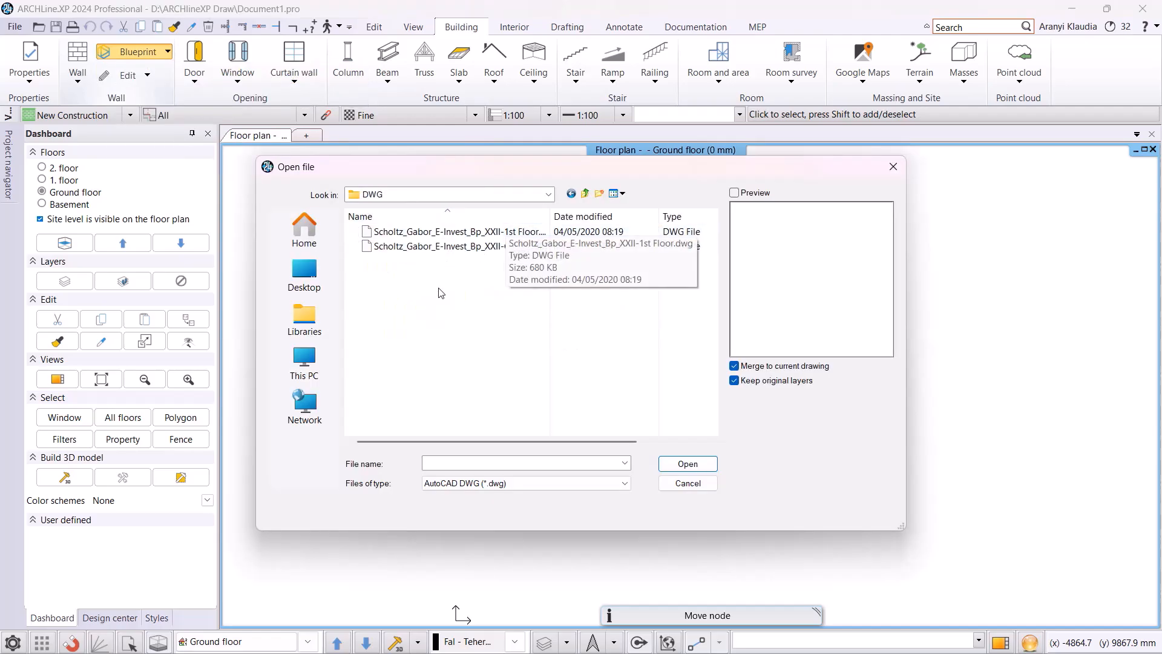
left_click(496, 249)
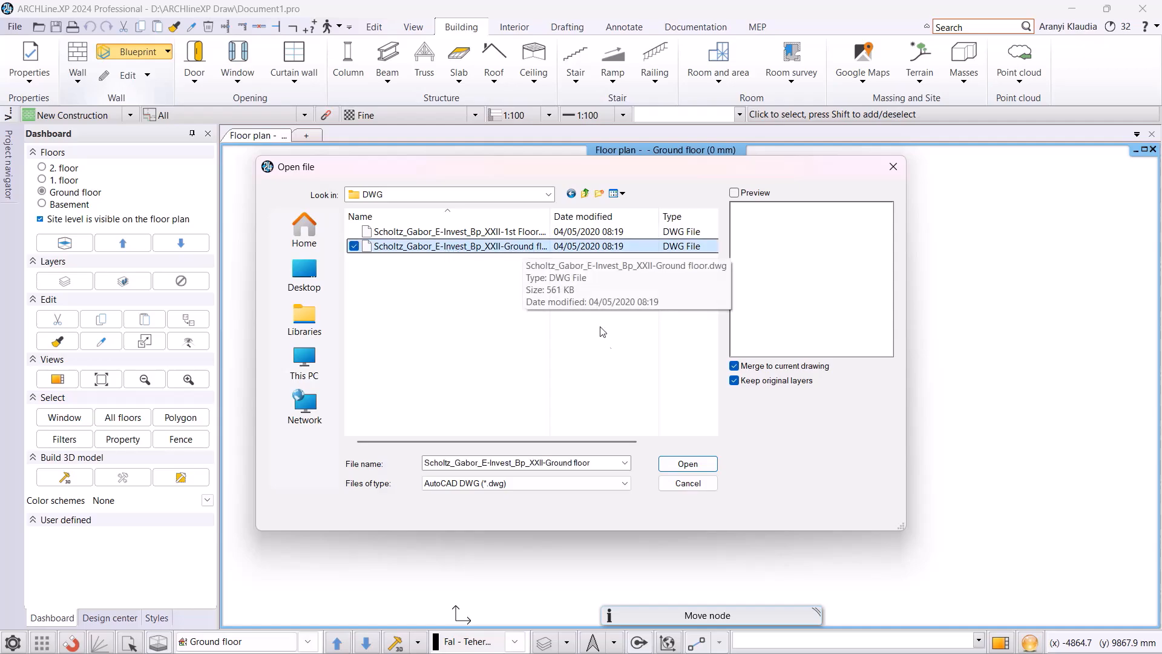
left_click(695, 467)
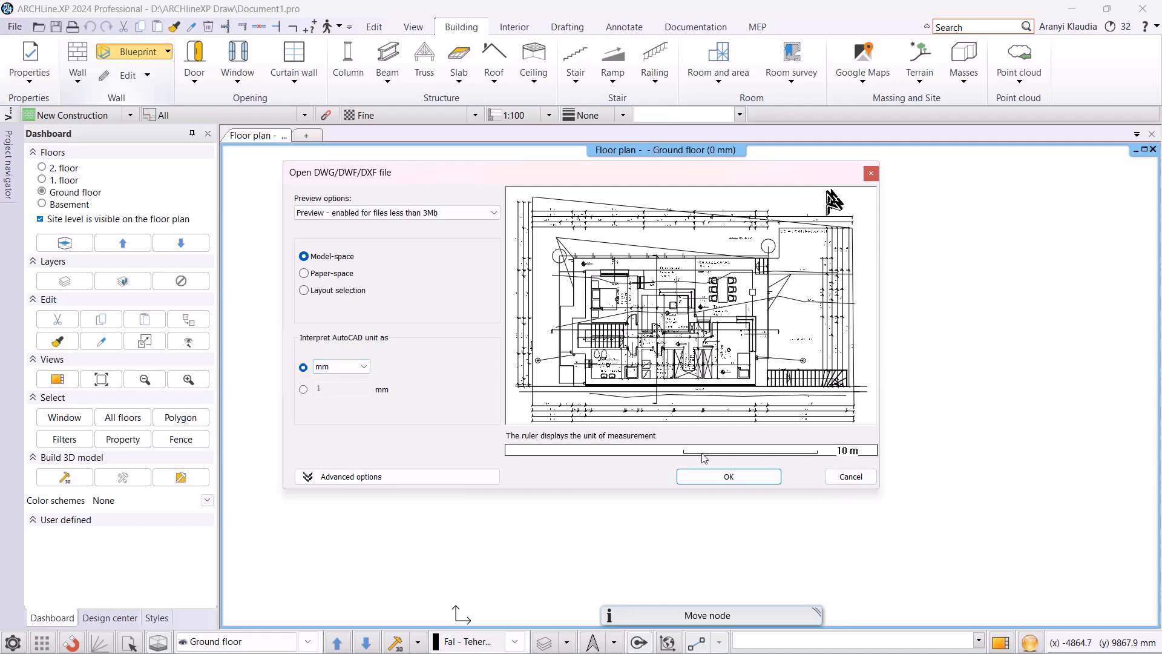
Import the drawing's model space in mm and place it with a new drawing origin on the ground floor.
left_click(733, 475)
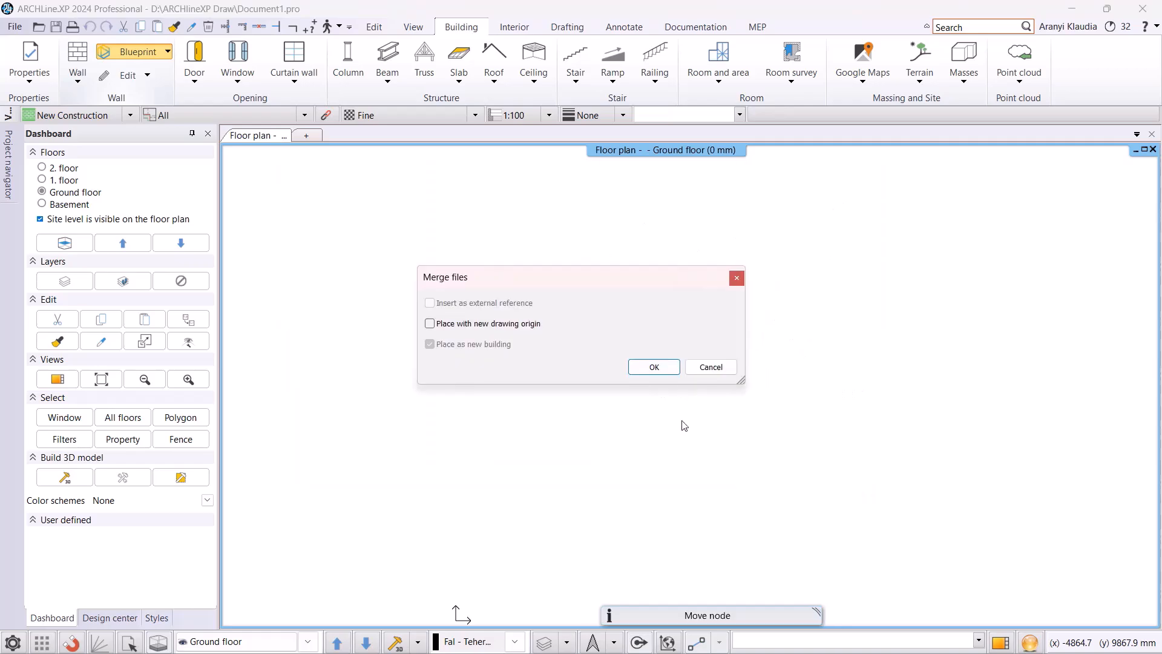
left_click(507, 329)
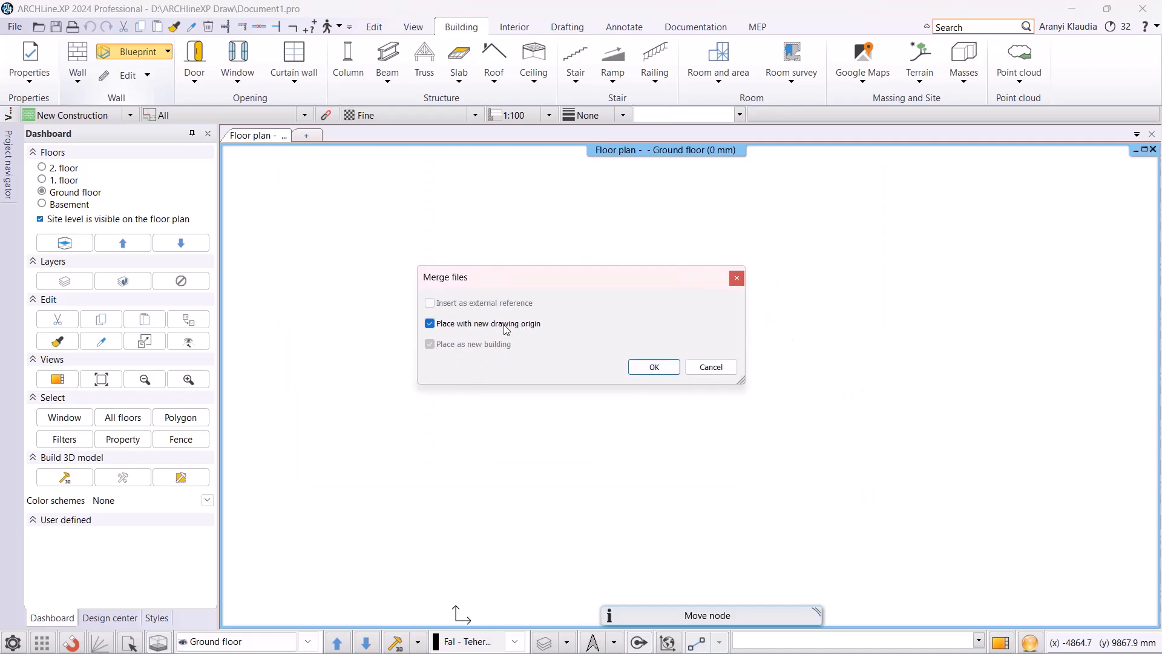
left_click(662, 369)
left_click(662, 369)
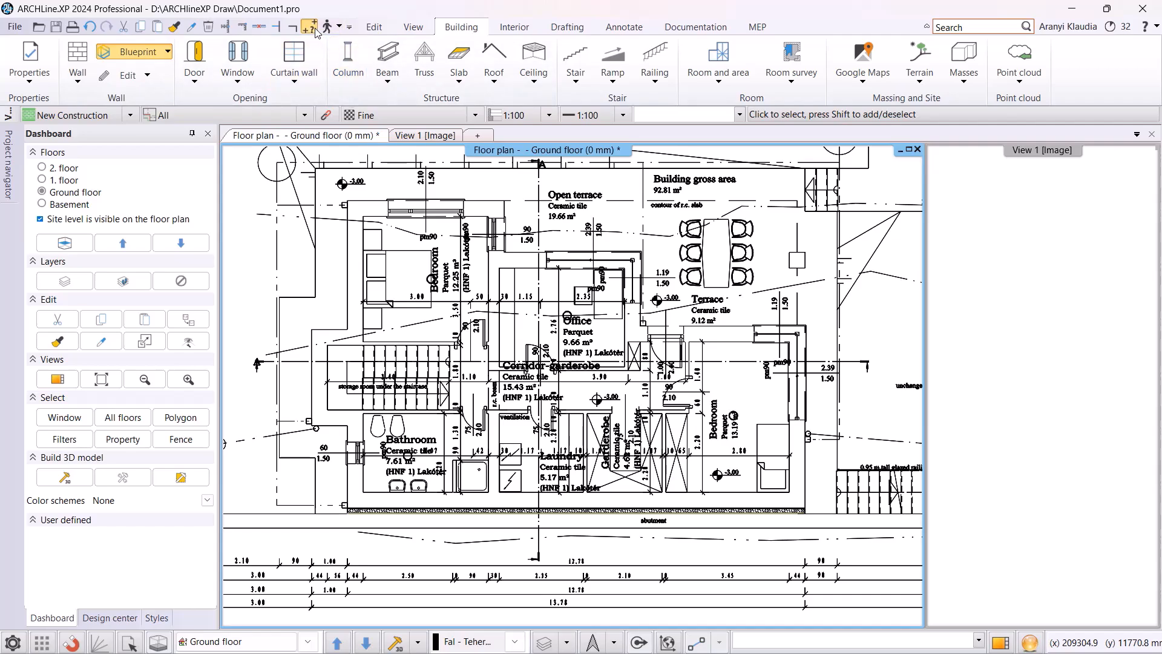
Measure the distance between the endpoints of the 4.38 dimension above the floor plan, and close the result.
scroll(309, 285, "up", 5)
left_click(296, 290)
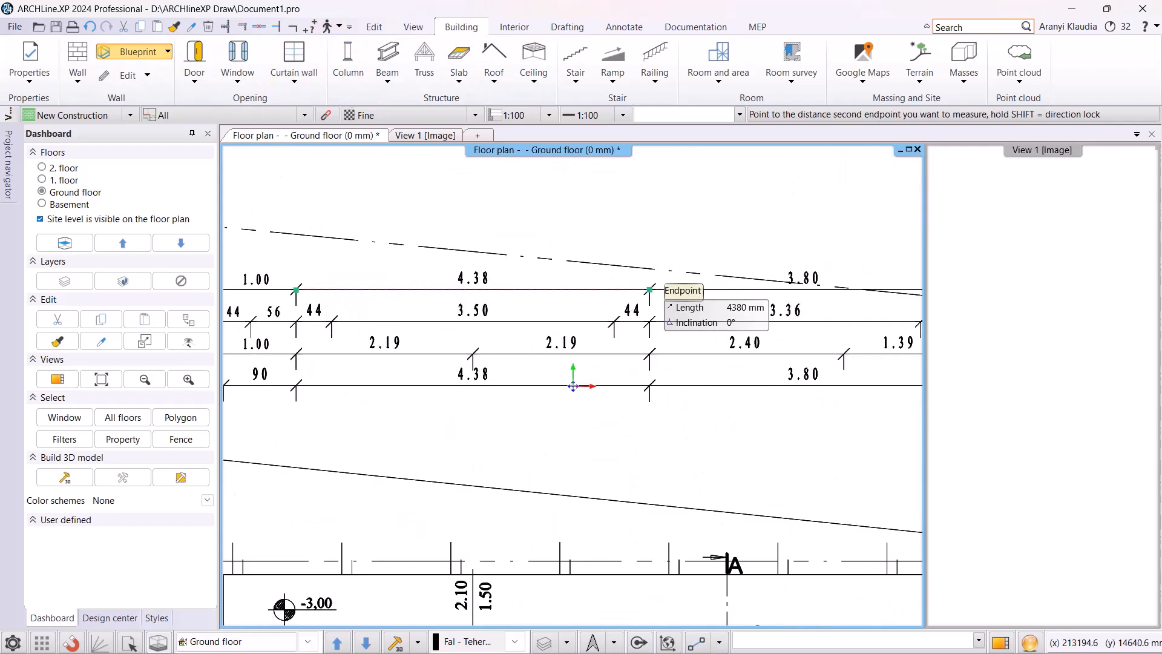
left_click(650, 290)
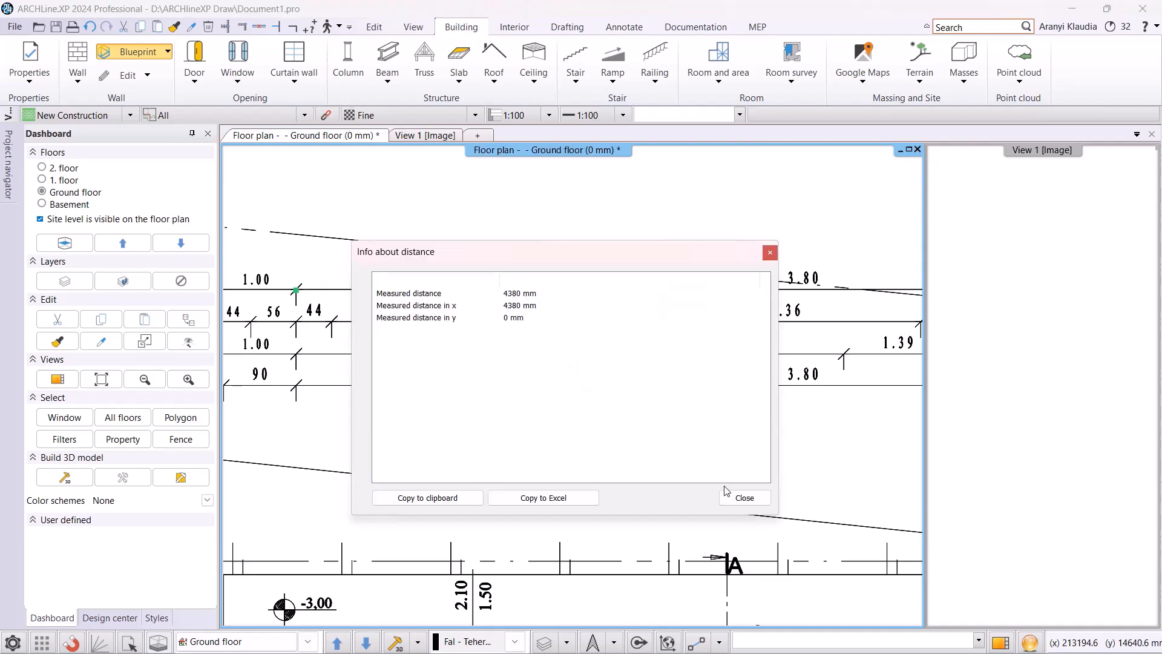
left_click(742, 497)
scroll(674, 293, "down", 5)
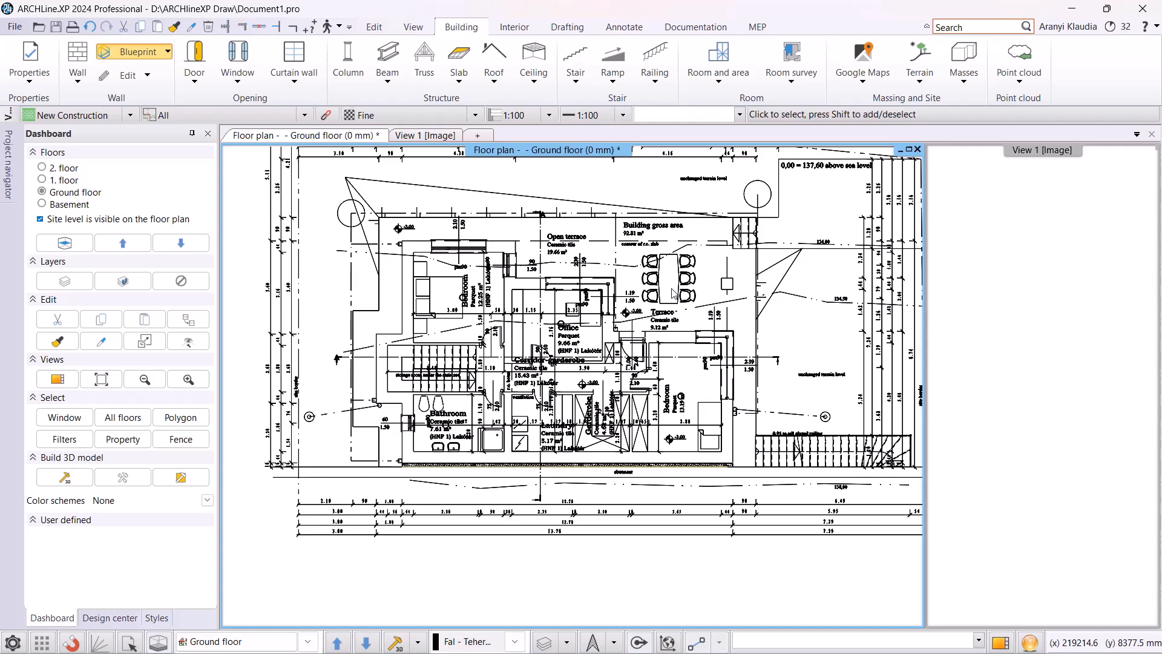
Relocate the project origin to the lower-left outer corner of the building's wall and confirm the change.
left_click(393, 27)
left_click(261, 82)
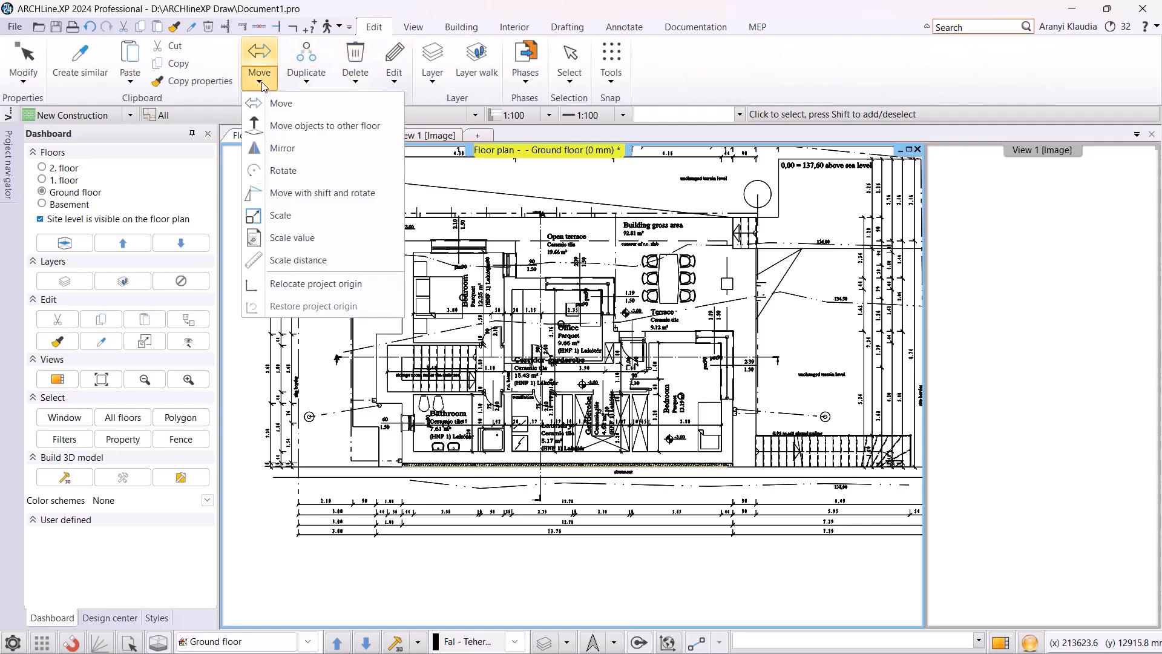
left_click(280, 286)
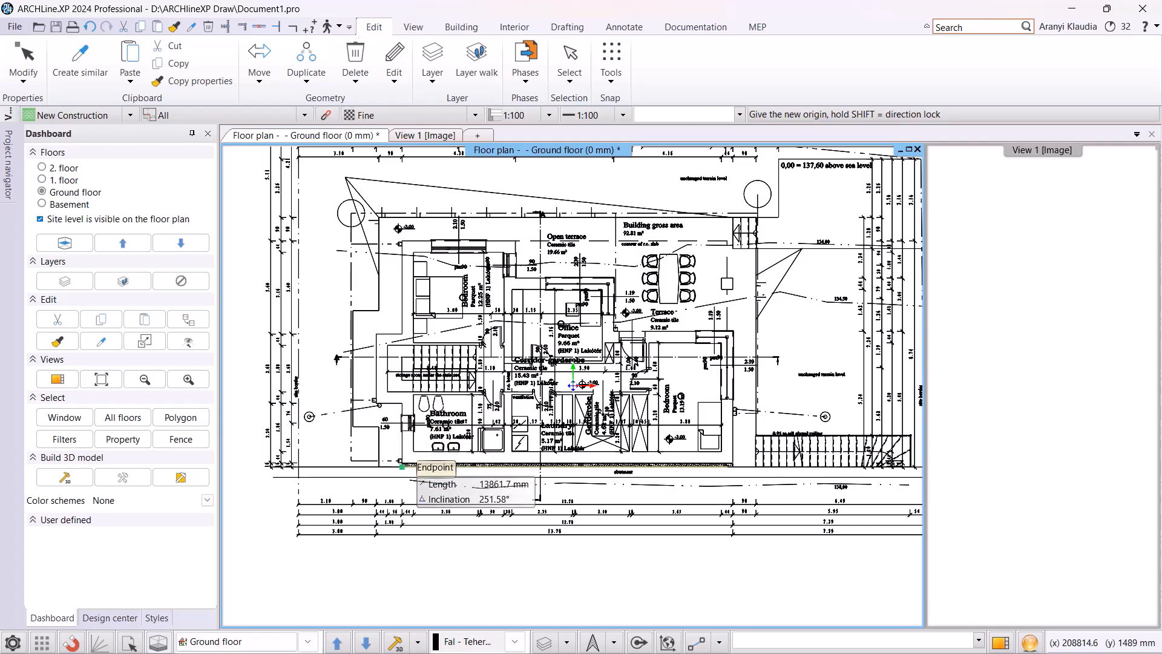
scroll(403, 475, "up", 5)
scroll(521, 403, "up", 3)
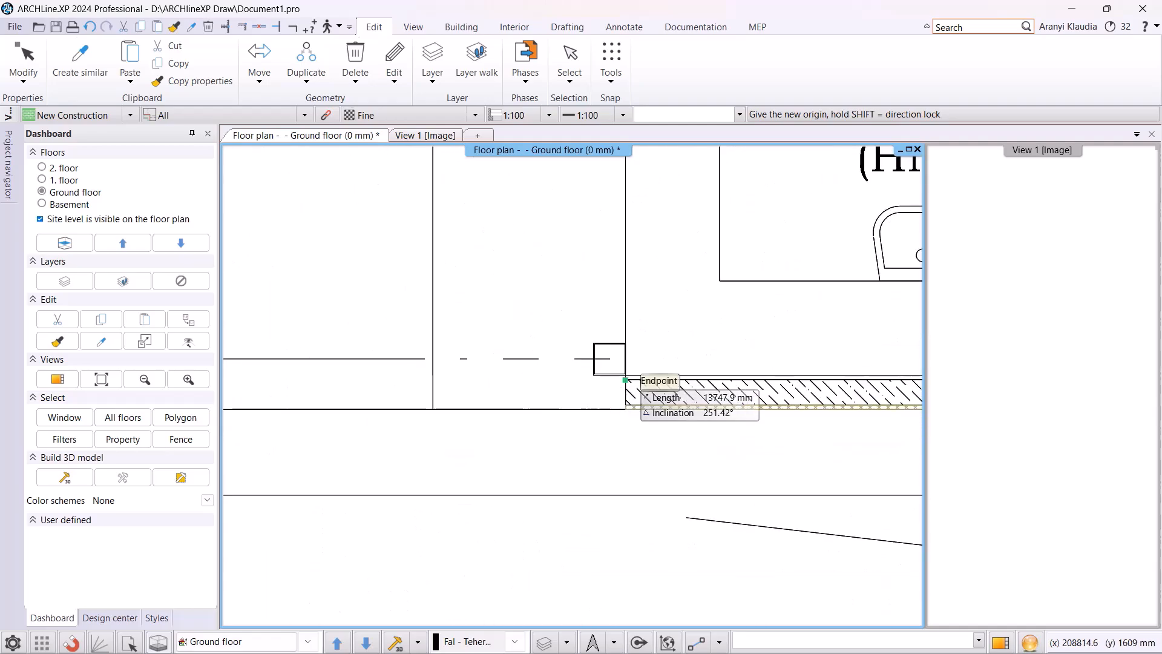
left_click(625, 376)
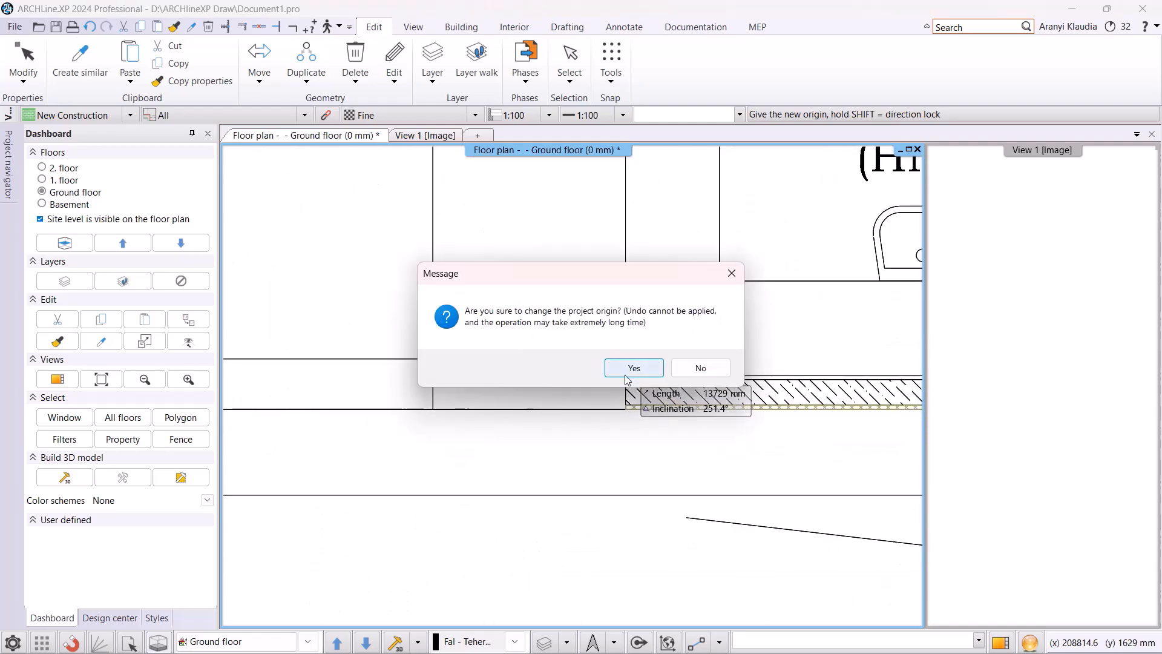
left_click(627, 371)
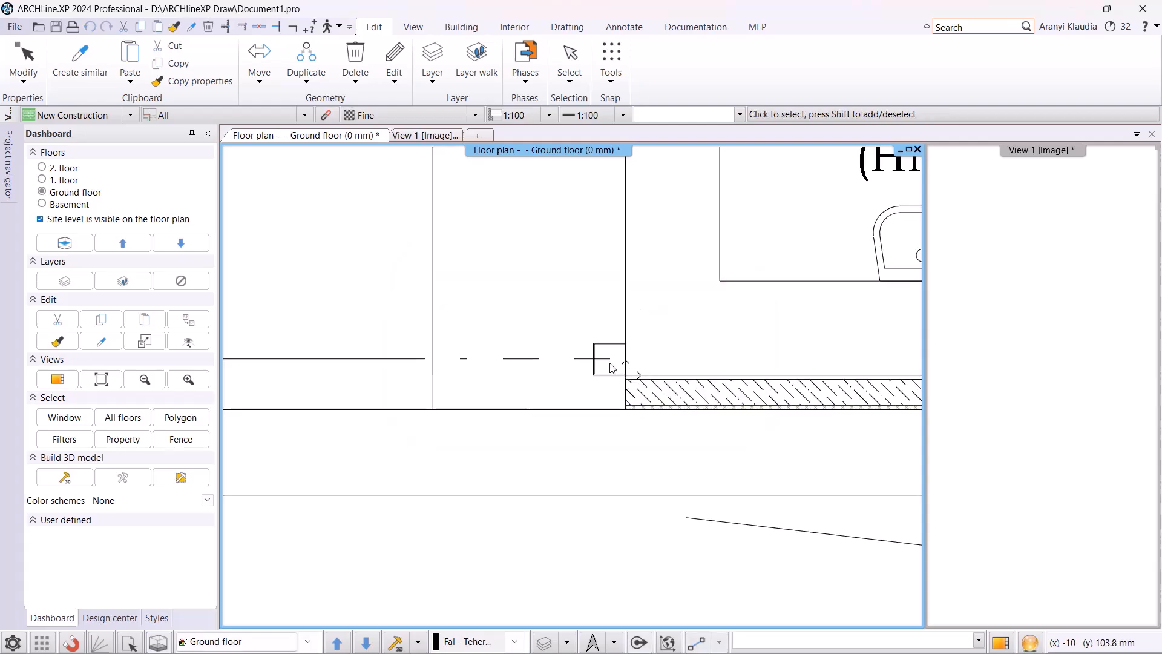
Isolate the 11_Wall1 layer with Layer Walk, hiding all other layers of the imported plan.
middle_click(684, 398)
middle_click(683, 398)
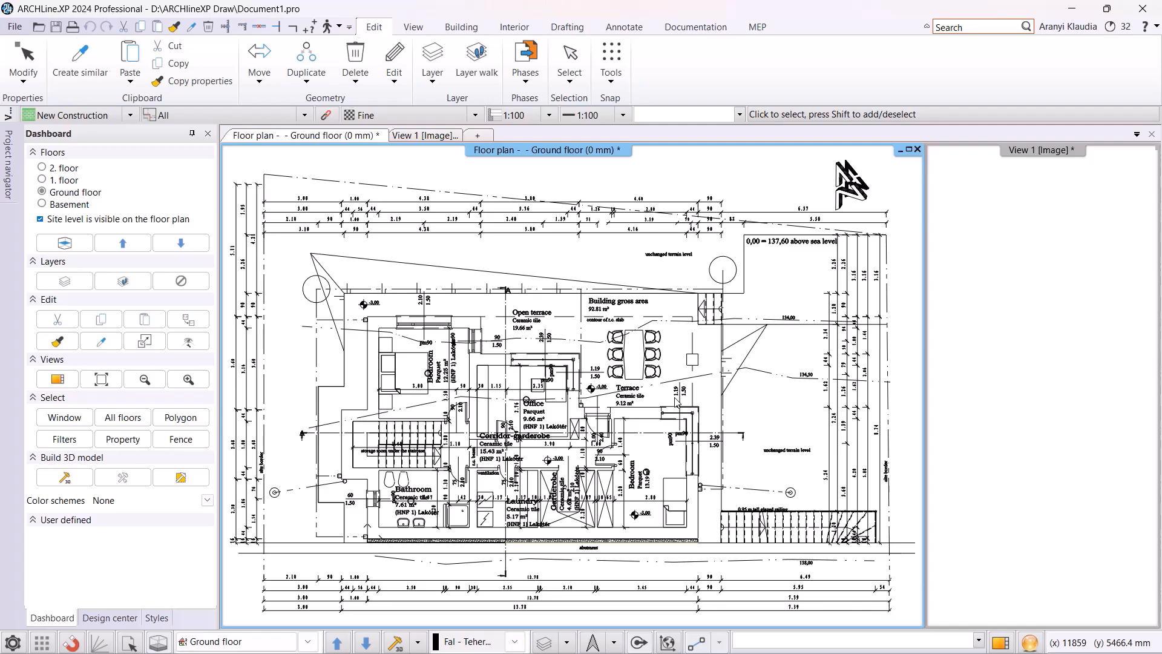
left_click(566, 642)
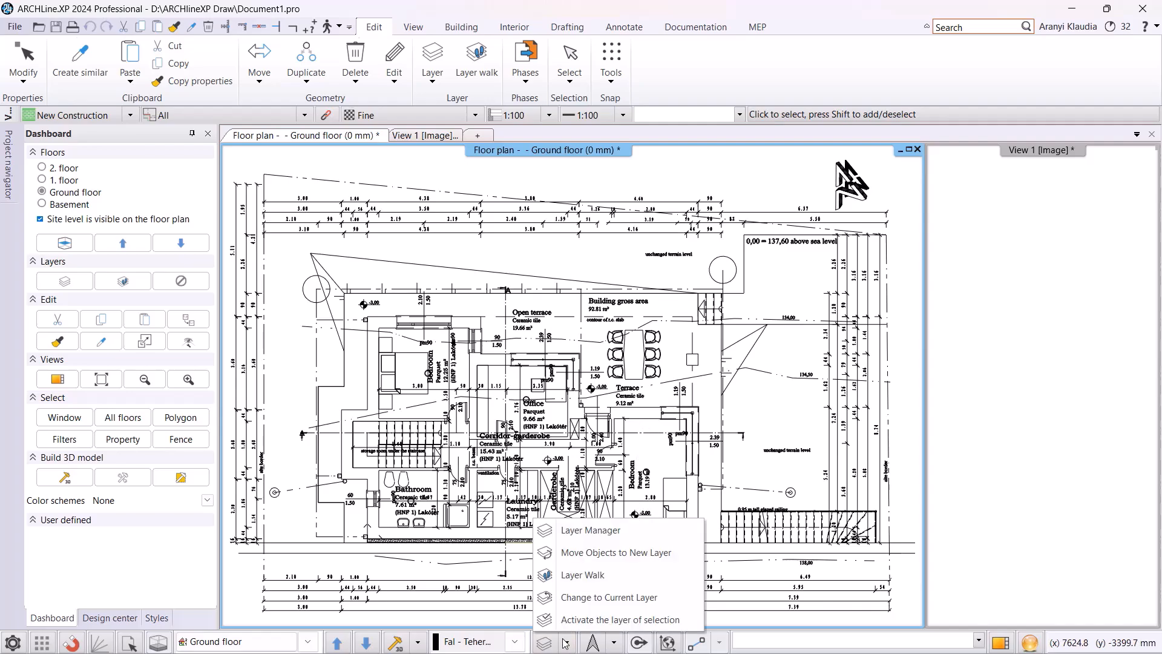
left_click(581, 575)
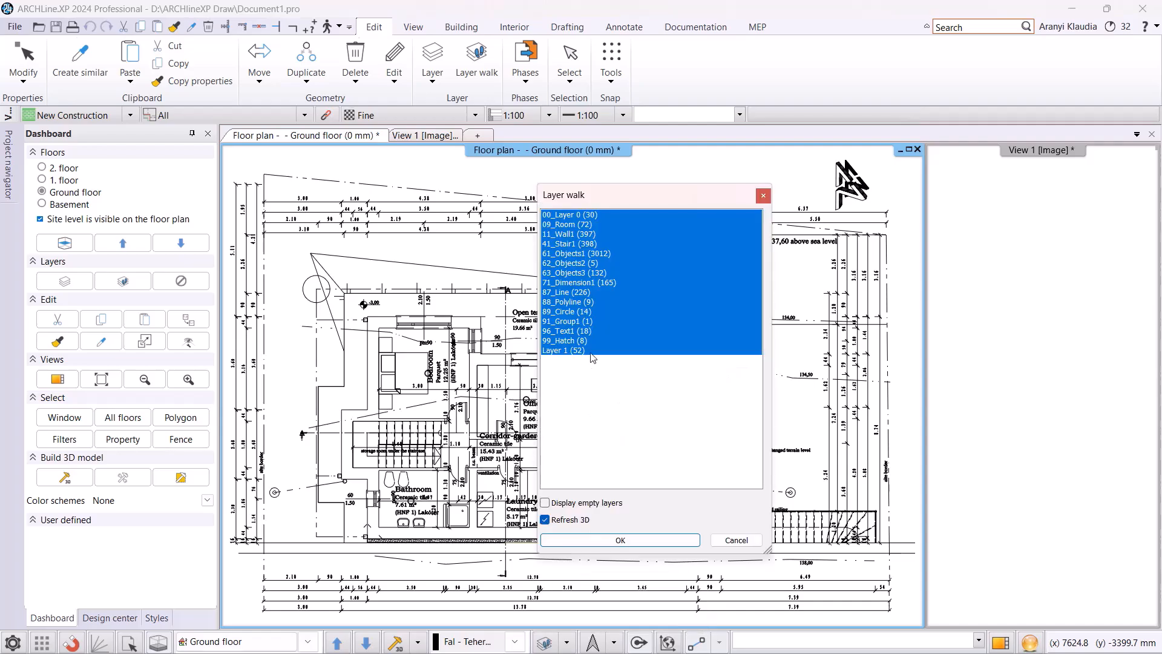
left_click(574, 237)
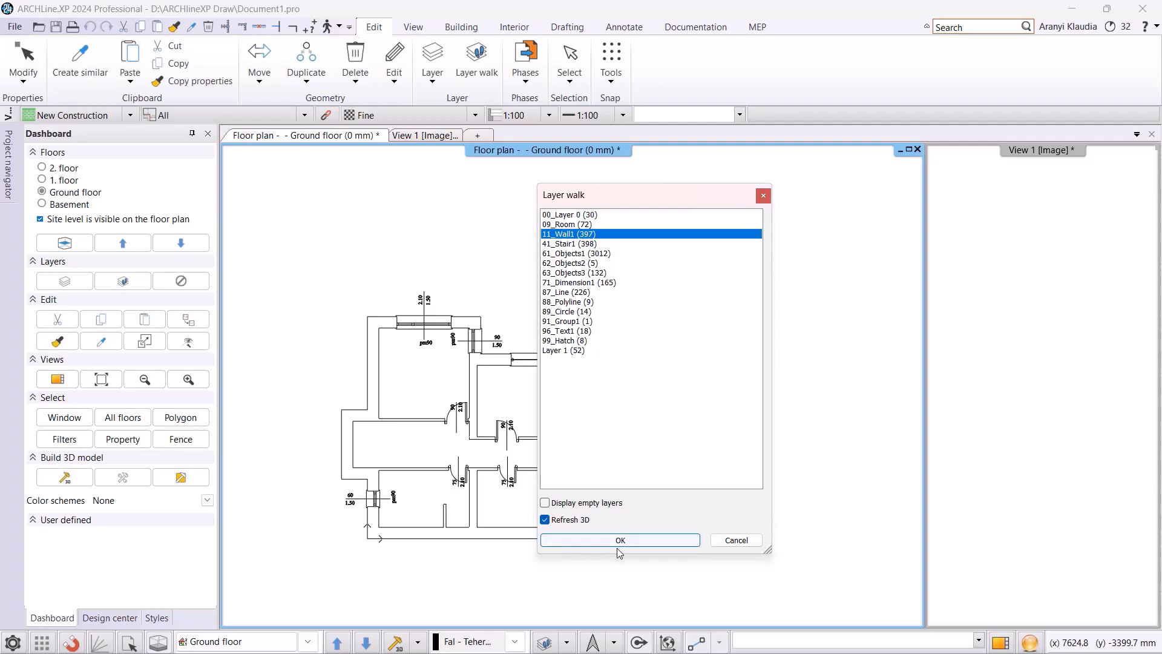
left_click(576, 539)
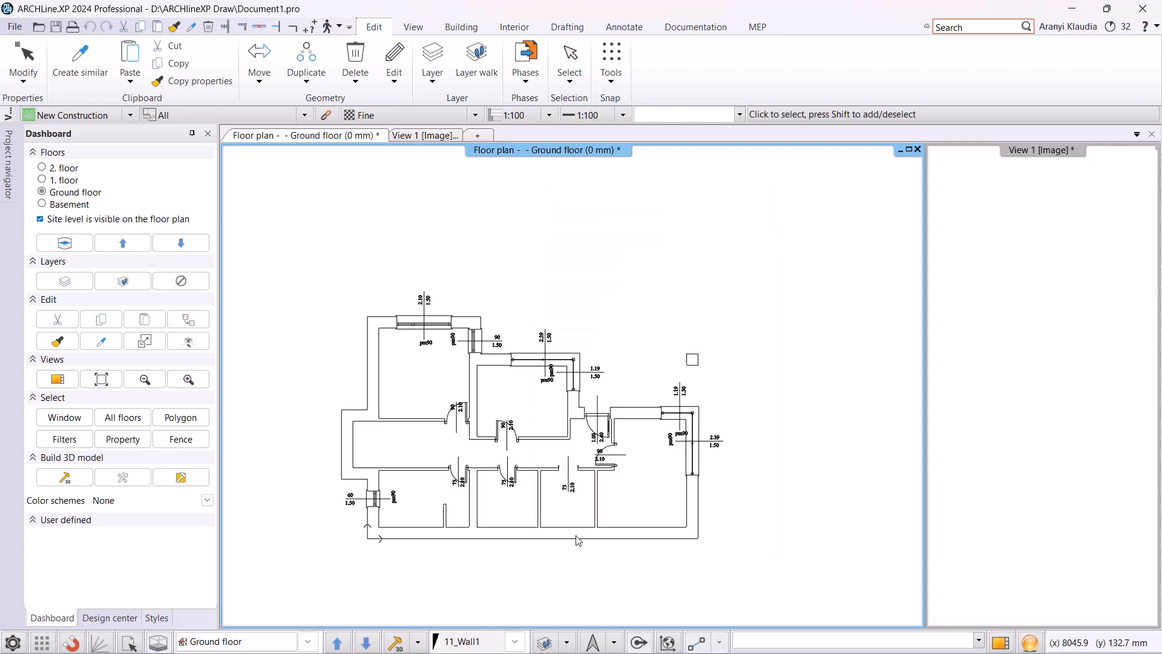
Select all window and door dimension groups on the wall plan and assign them to the 71_Dimension1 layer.
left_click(429, 300)
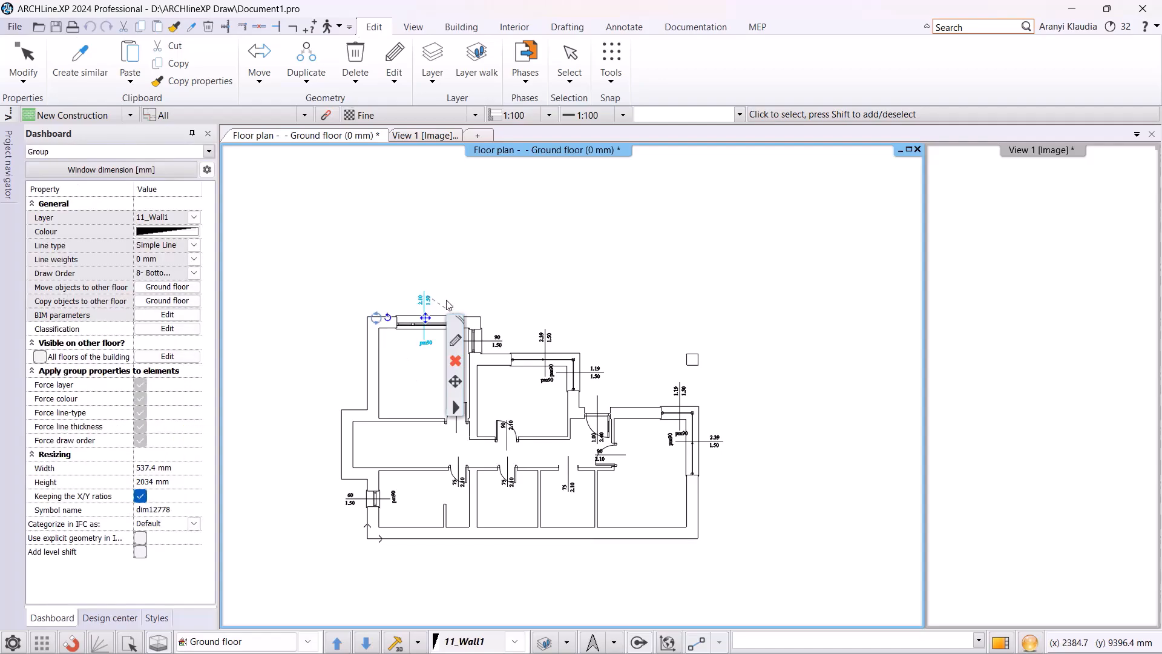
left_click(503, 341, "shift")
left_click(541, 338, "shift")
left_click(598, 371, "shift")
left_click(672, 391, "shift")
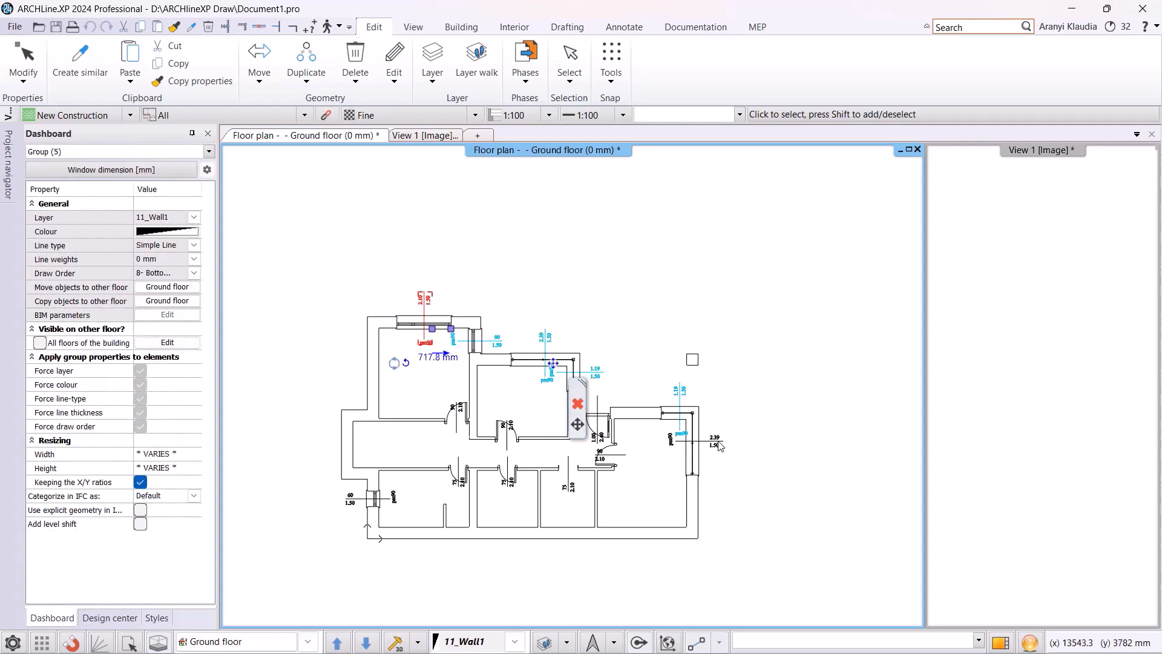
left_click(711, 441, "shift")
left_click(459, 418, "shift")
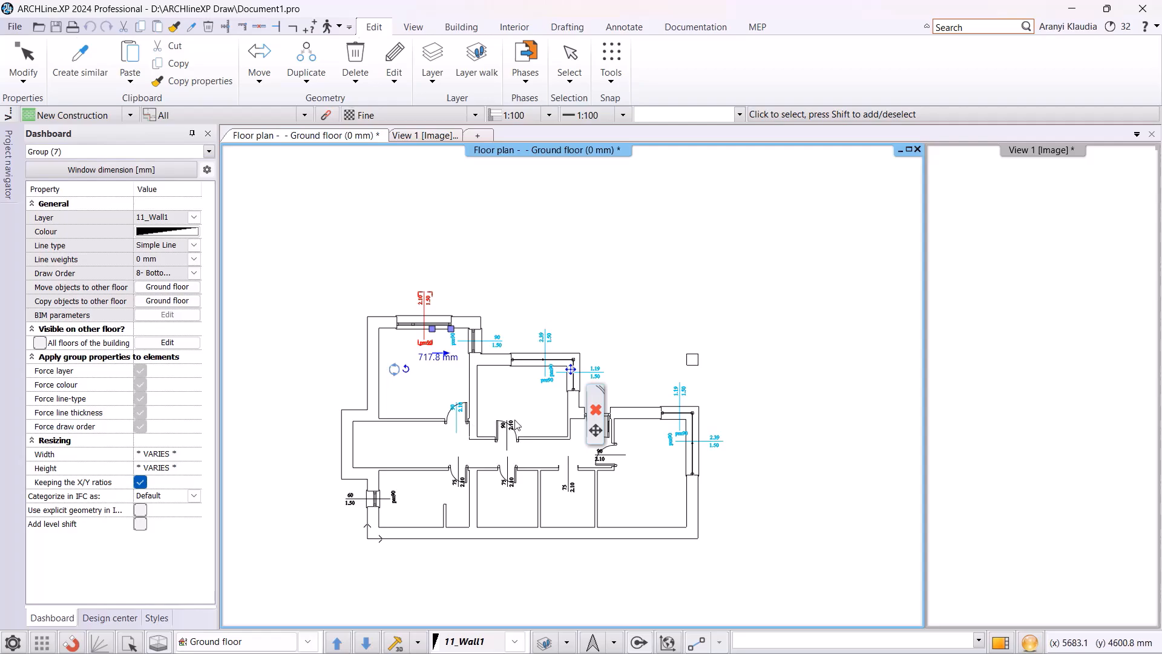
left_click(507, 447, "shift")
left_click(509, 482, "shift")
left_click(459, 478, "shift")
left_click(571, 487, "shift")
left_click(599, 451, "shift")
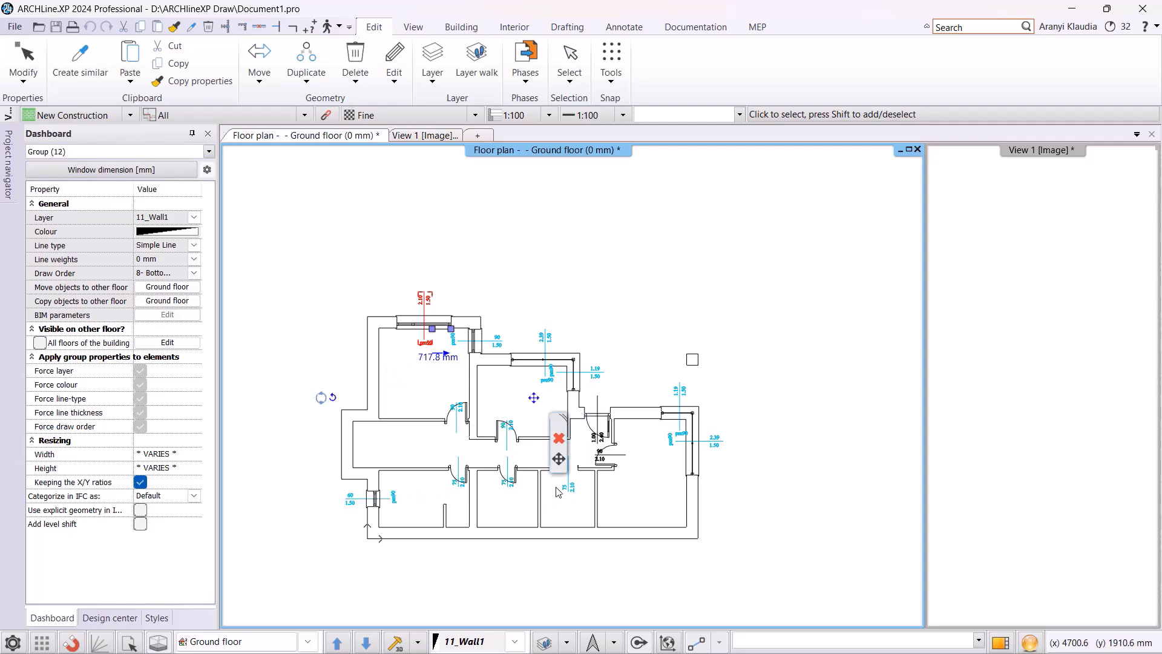
left_click(597, 440, "shift")
left_click(601, 455, "shift")
left_click(194, 216)
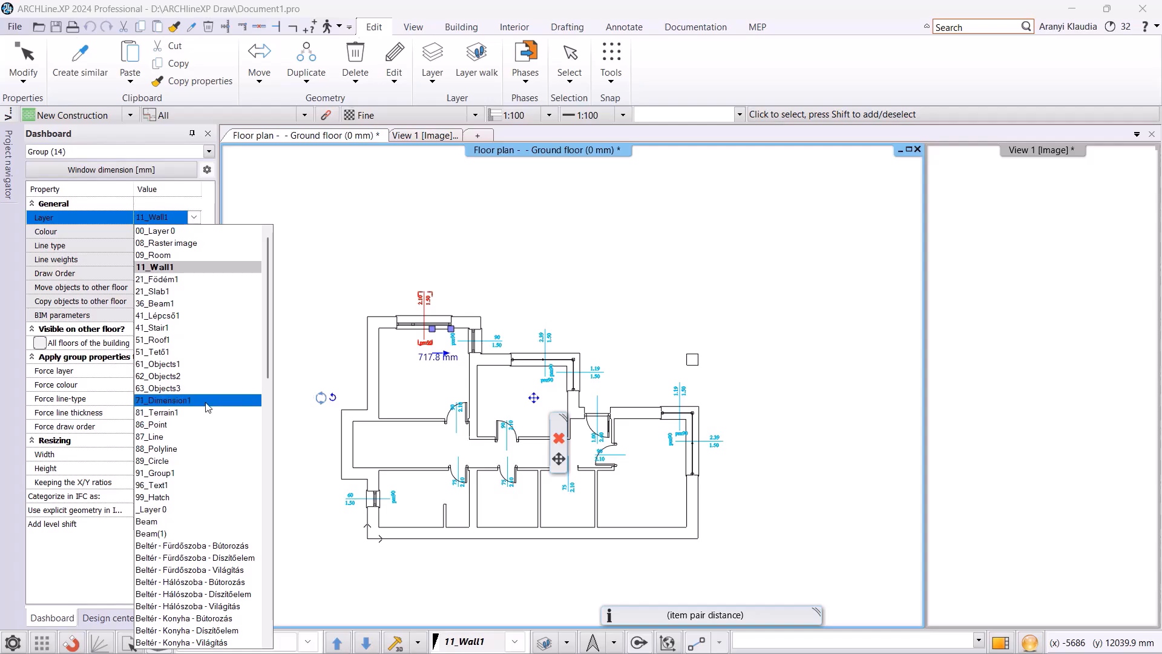
left_click(233, 400)
Switch off the layer of the window and door dimension groups so only the wall drawing is displayed.
right_click(423, 298)
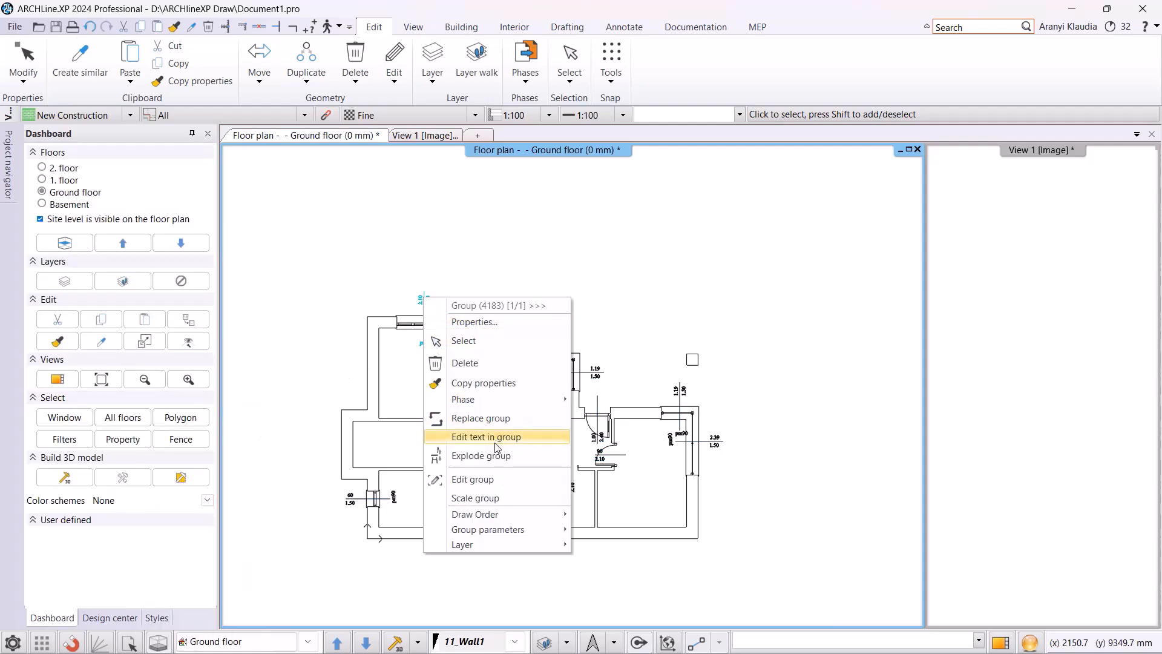
mouse_move(508, 548)
left_click(633, 470)
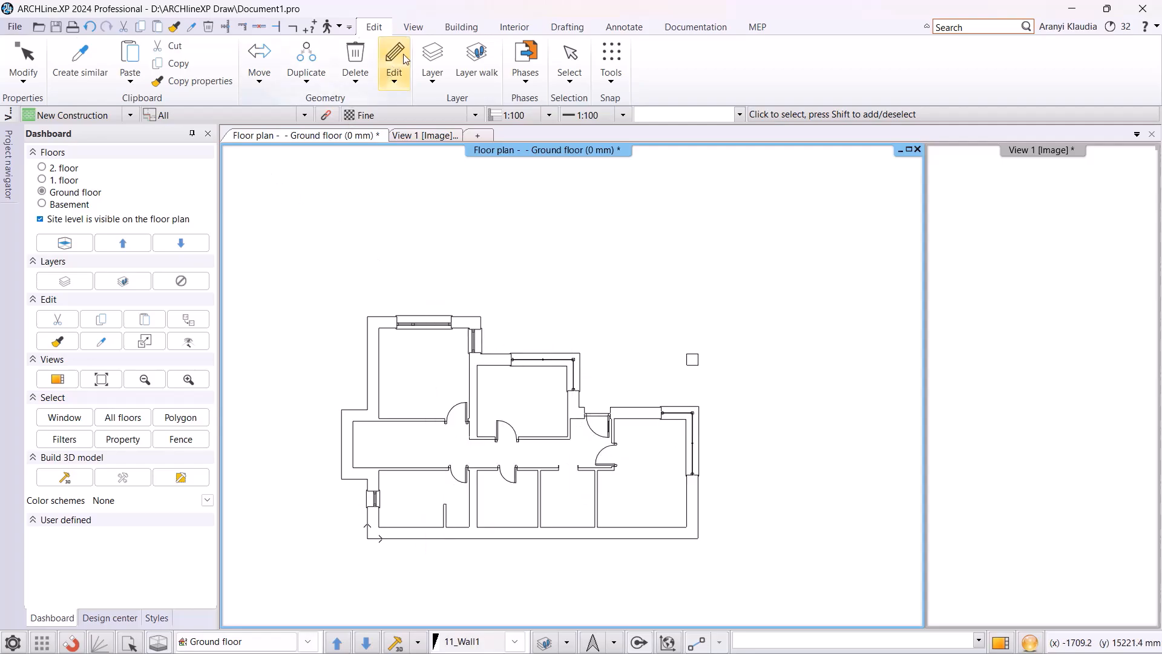
Create a local group from the DWG blueprint by enclosing the entire wall drawing, check its selection, and deselect it.
left_click(460, 28)
left_click(136, 58)
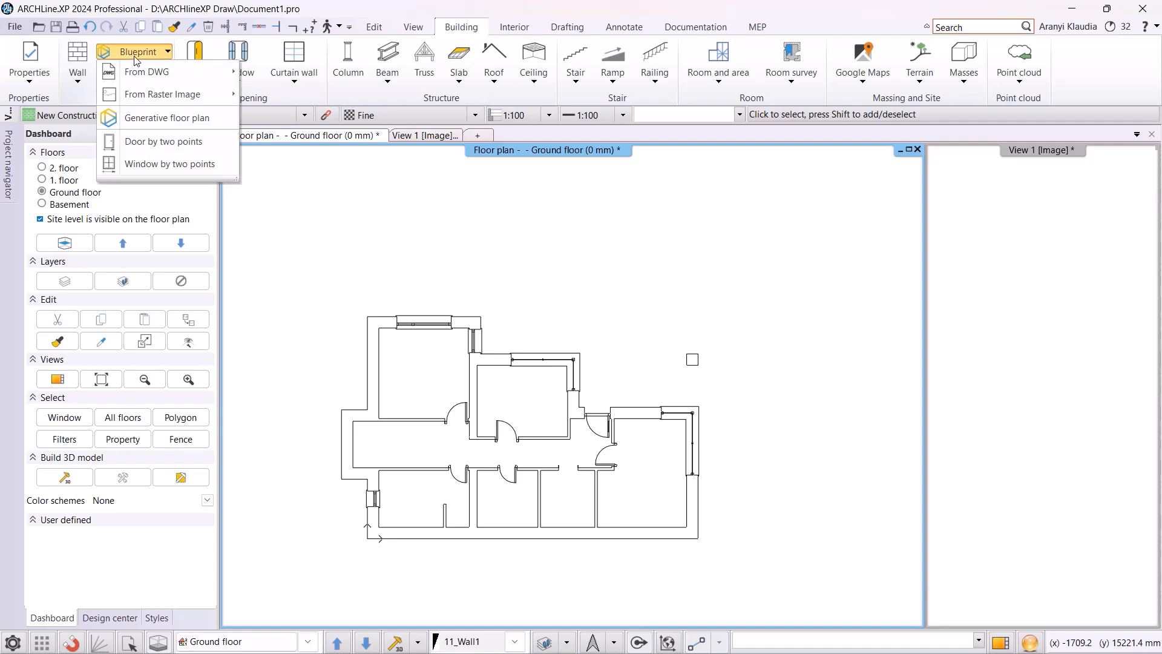
mouse_move(145, 79)
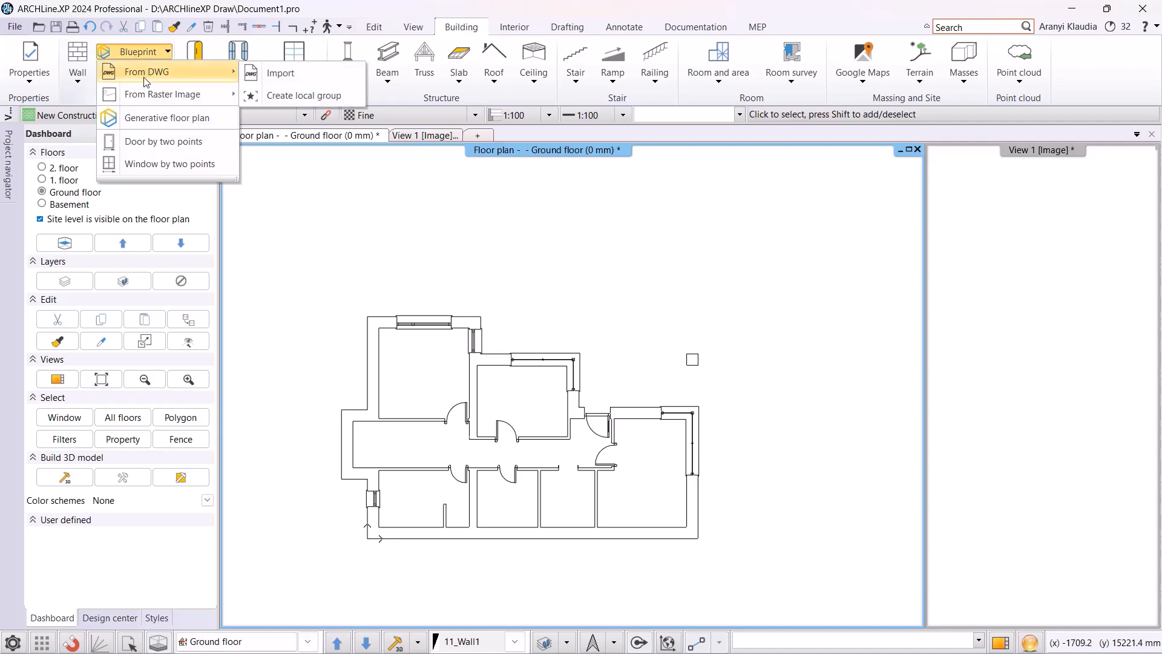
left_click(347, 99)
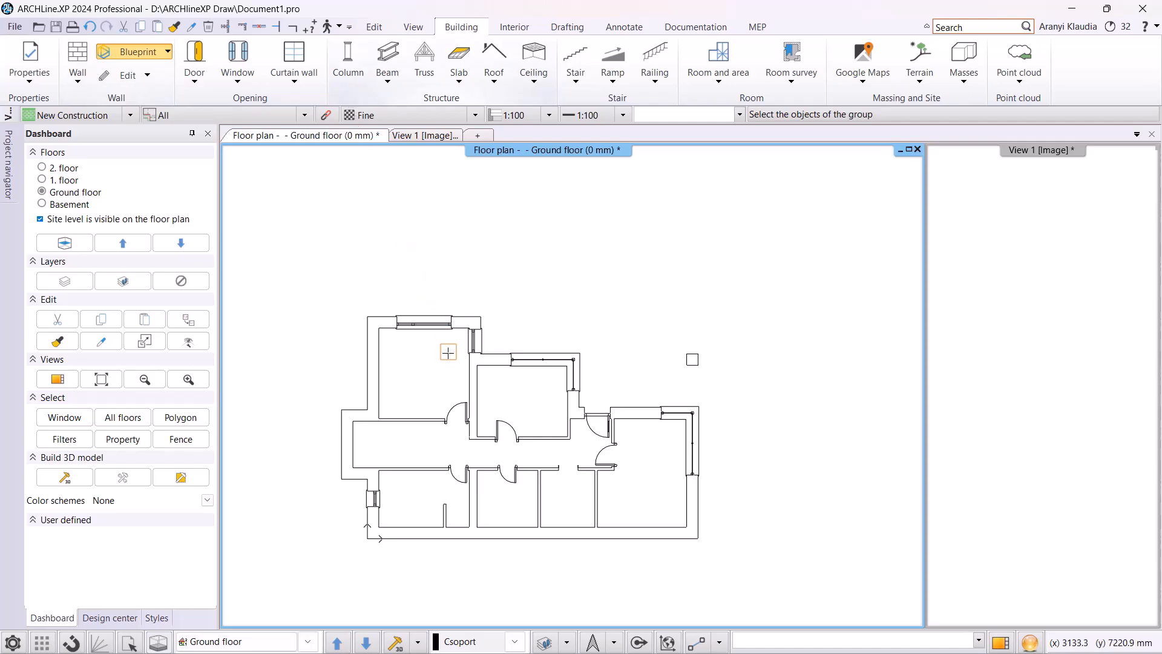
left_click(315, 287)
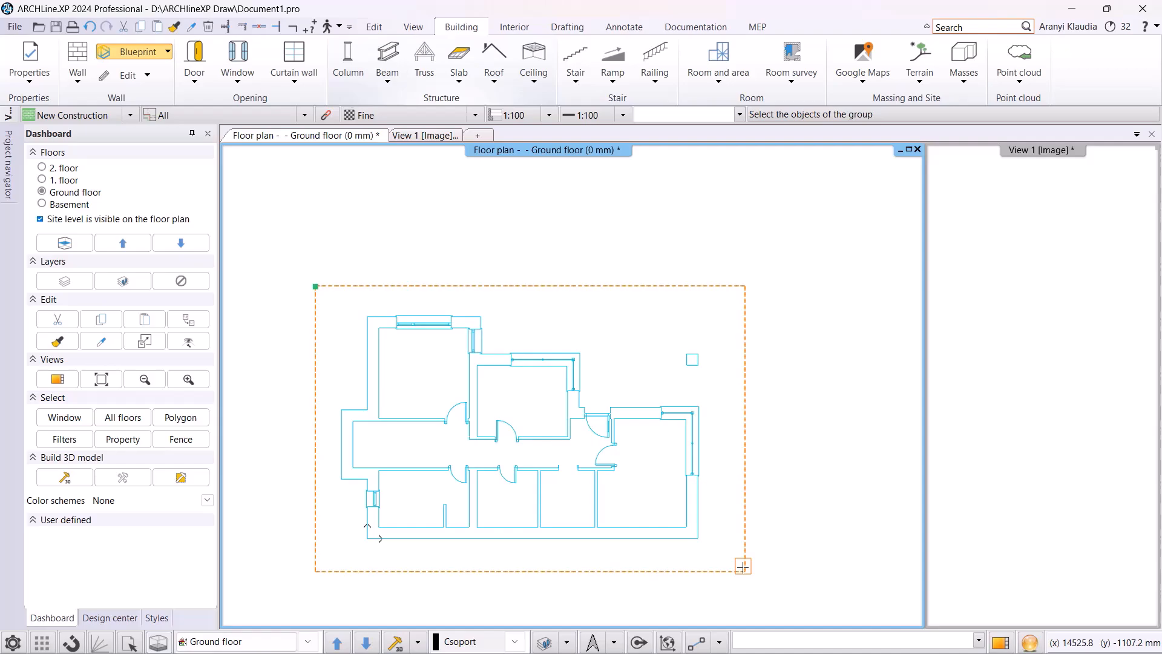
left_click(743, 566)
left_click(636, 406)
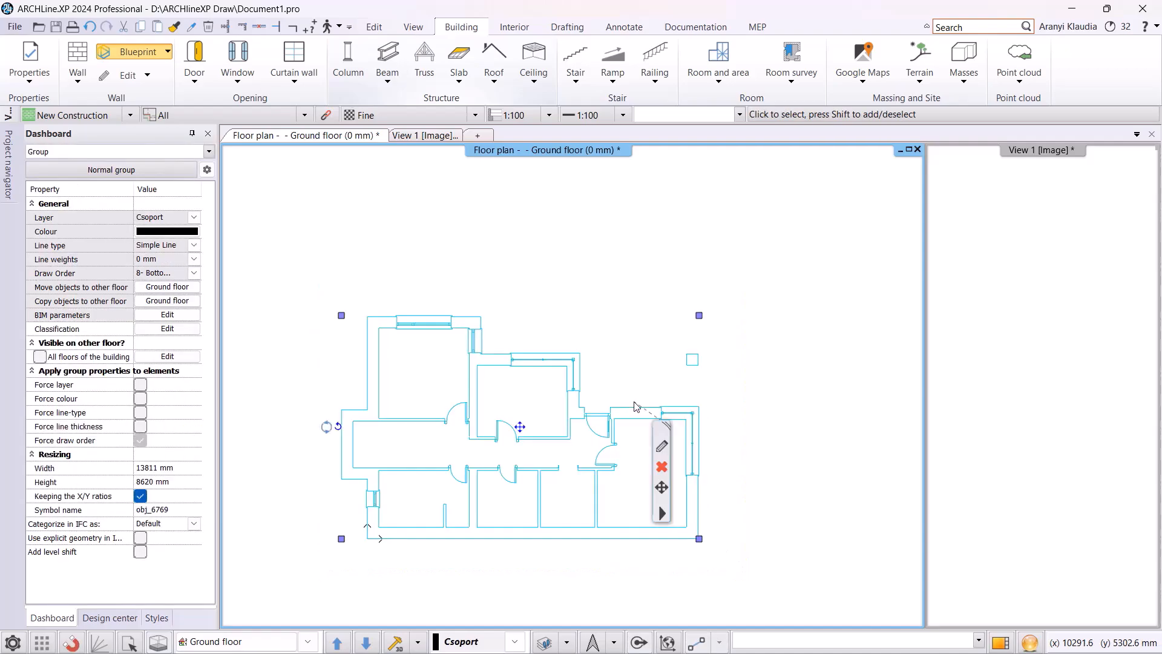
left_click(616, 300)
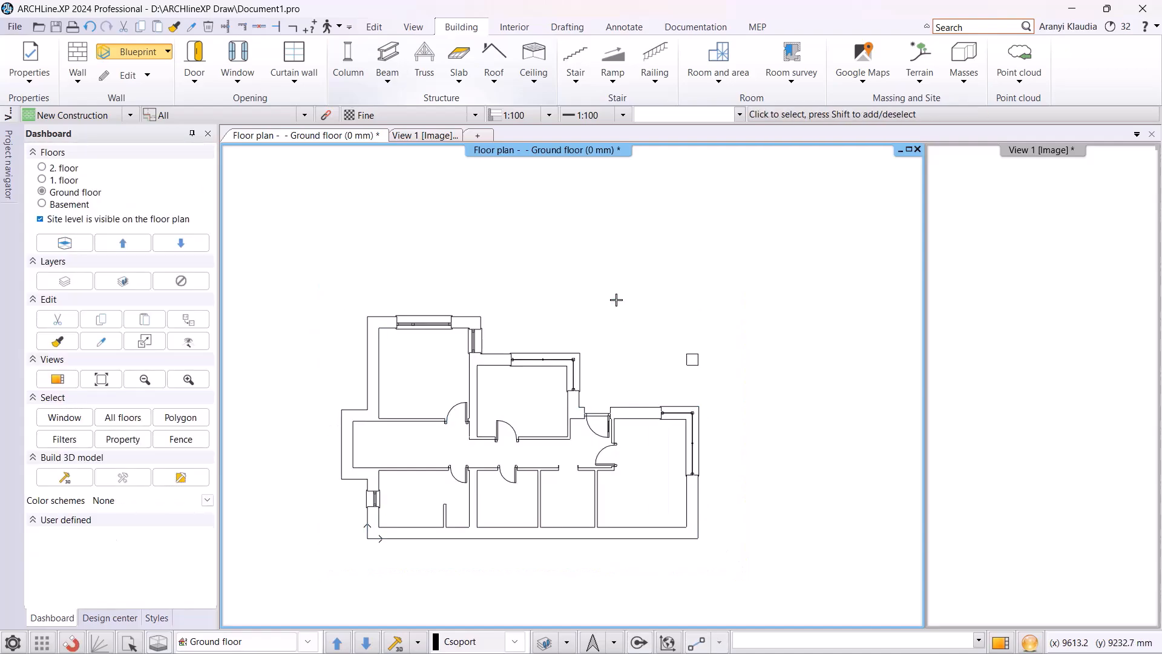
Generate the floor plan walls from the grouped DWG drawing with a maximum wall thickness of 500 mm, and check them in 3D.
left_click(168, 52)
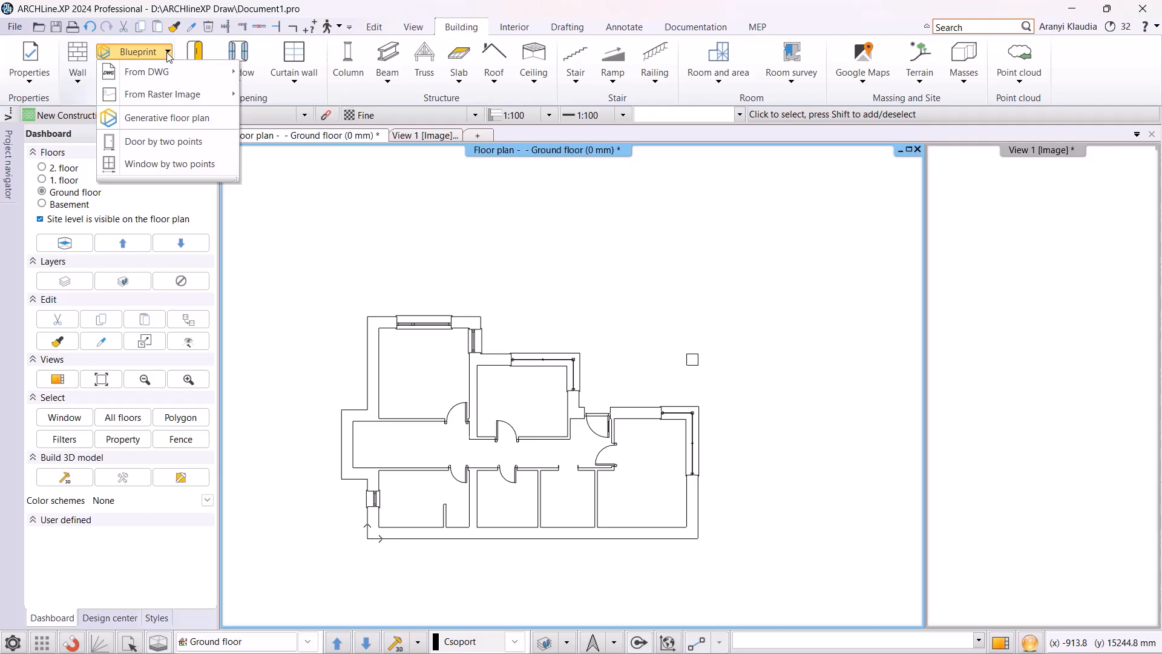
left_click(194, 118)
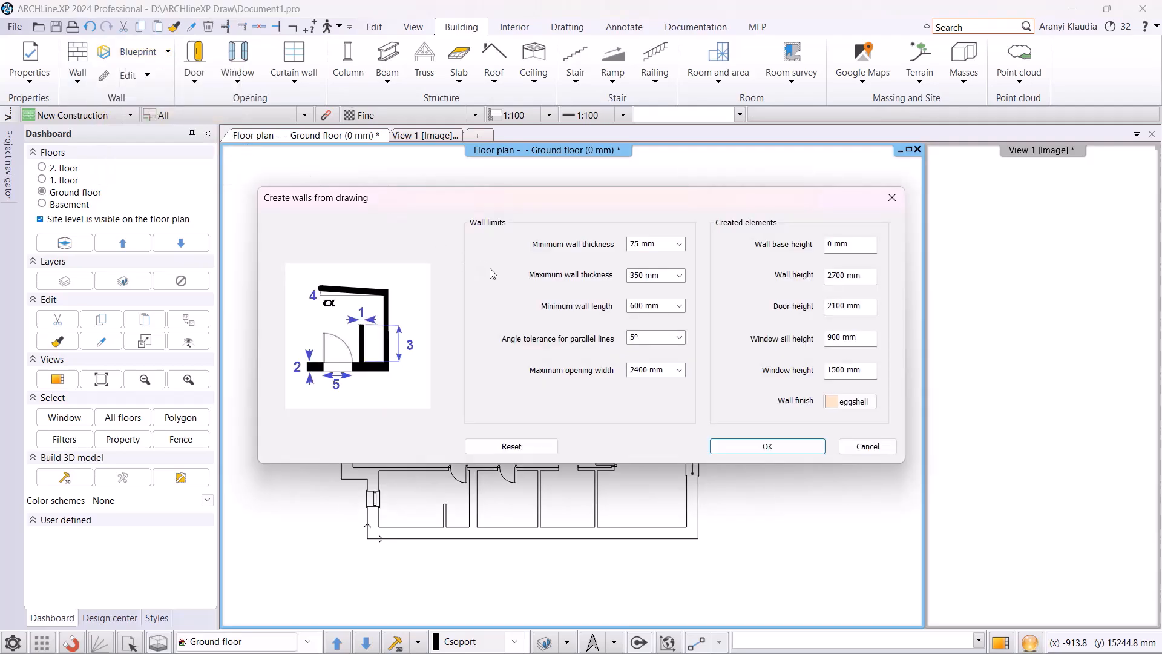
double_click(642, 276)
key("BackSpace")
type("500")
left_click(743, 447)
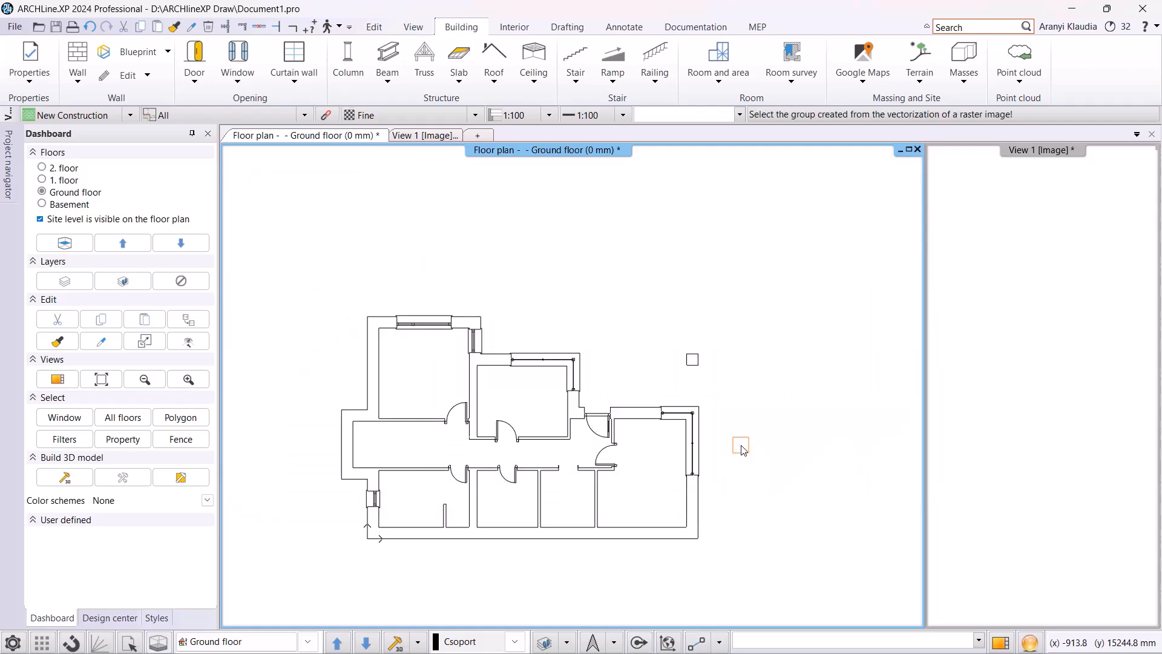
left_click(617, 439)
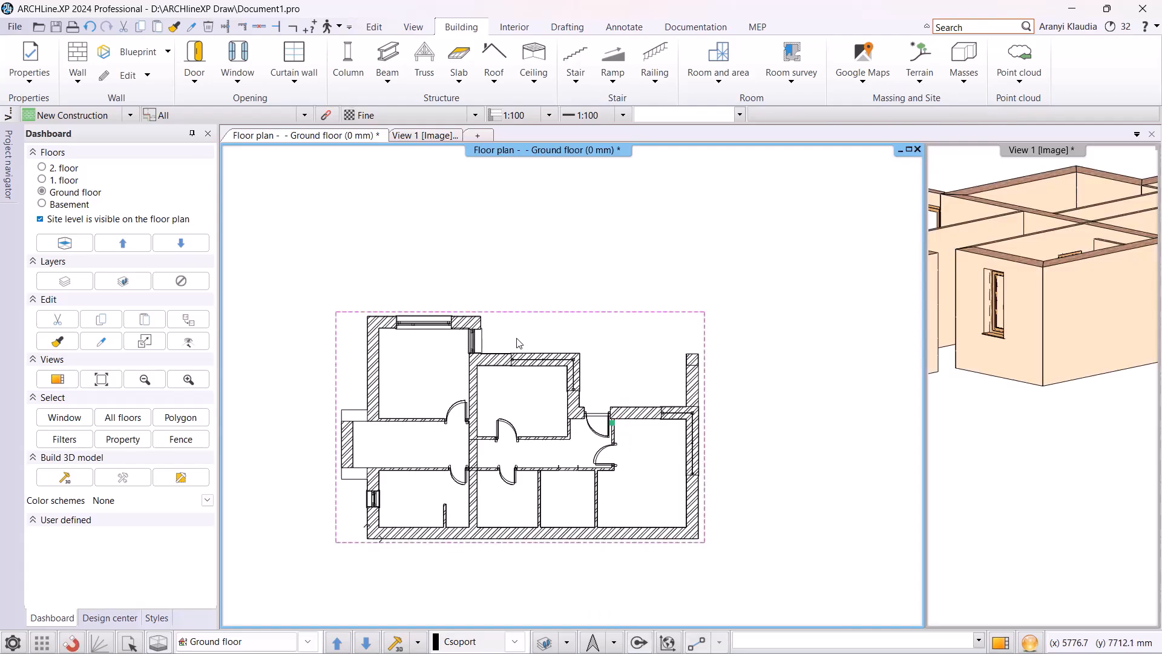
left_click(487, 255)
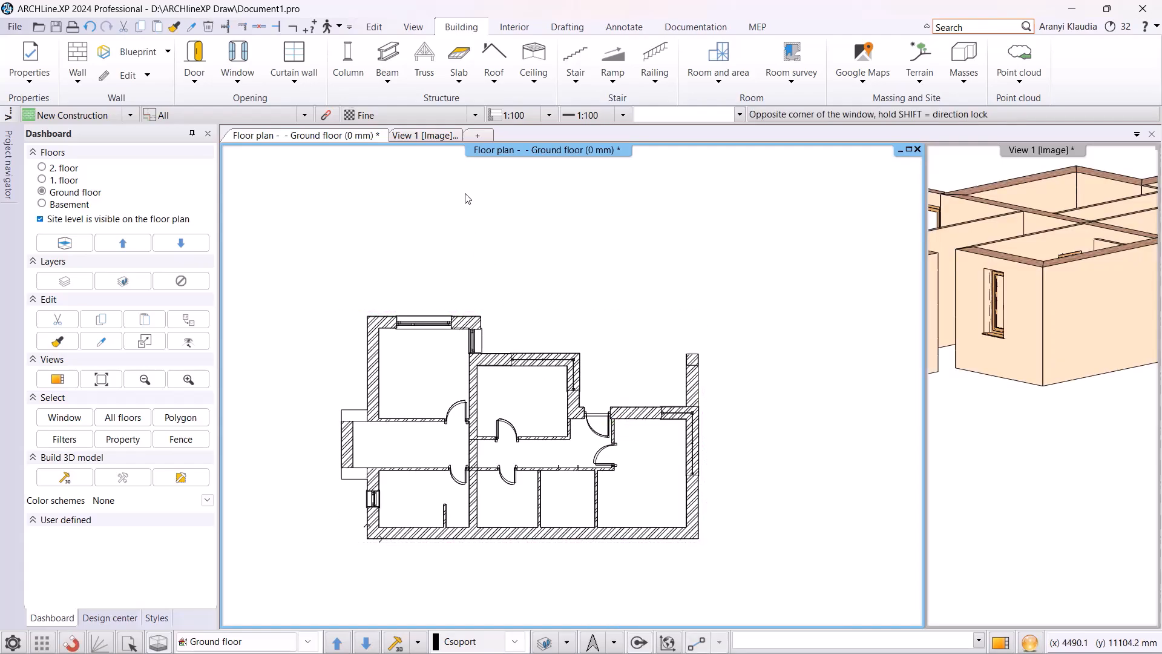
left_click(436, 138)
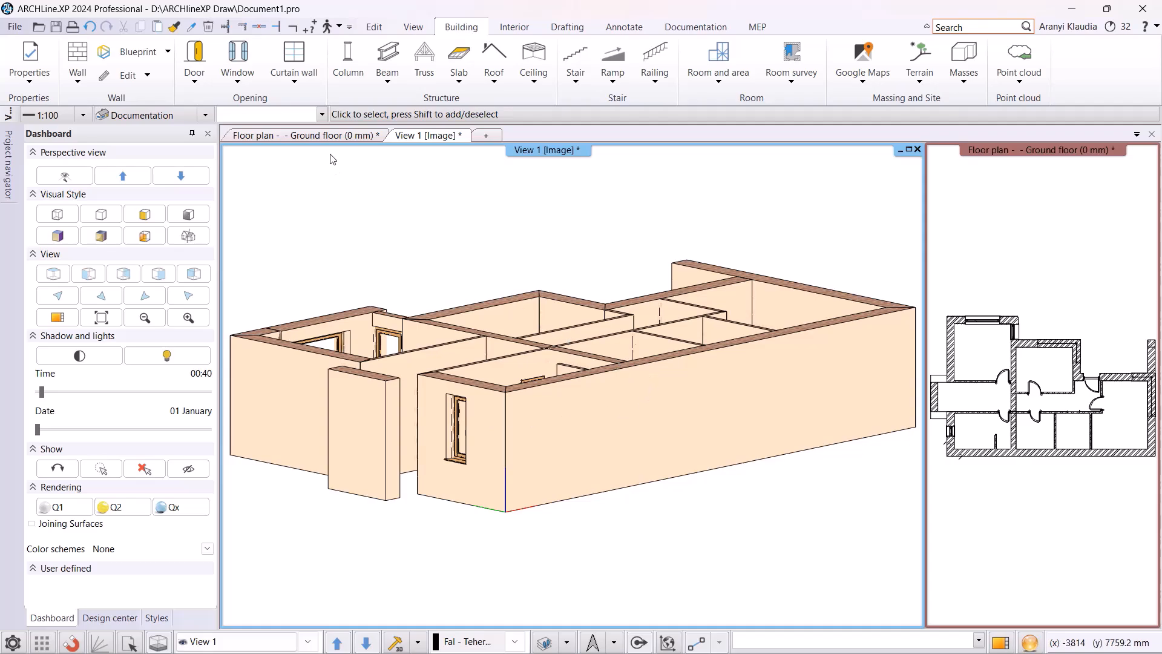
left_click(325, 136)
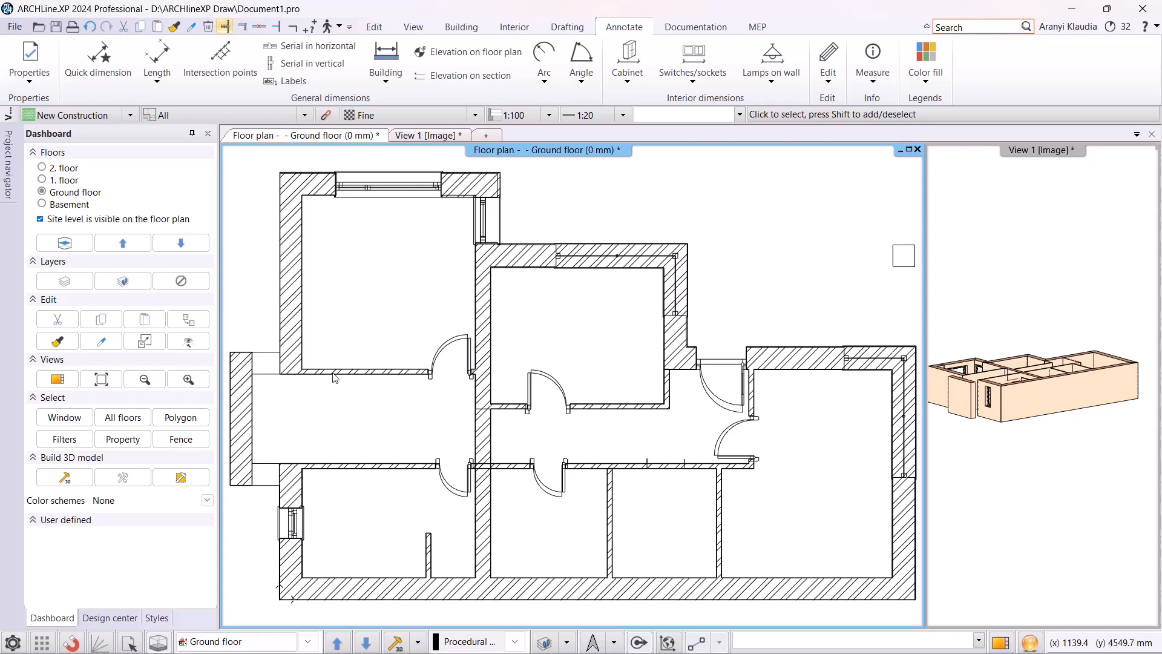
Draw two short walls similar to the detached thick wall, closing both gaps between it and the building along the blueprint lines.
left_click(247, 372)
right_click(247, 373)
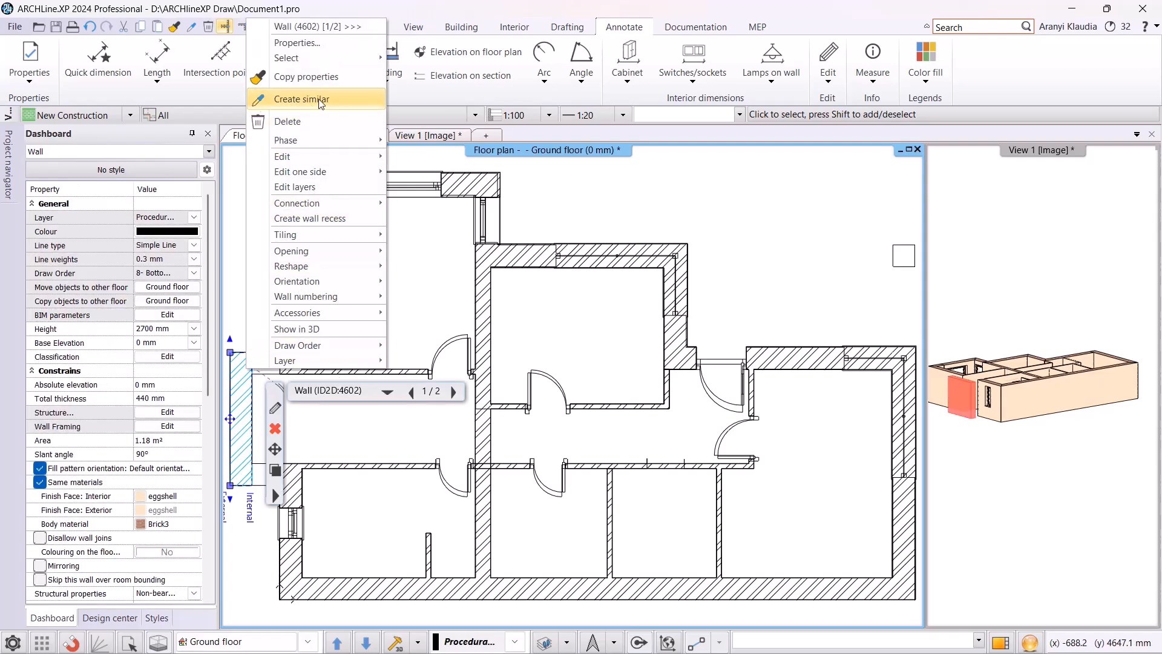
left_click(302, 99)
scroll(301, 370, "up", 4)
left_click(542, 365)
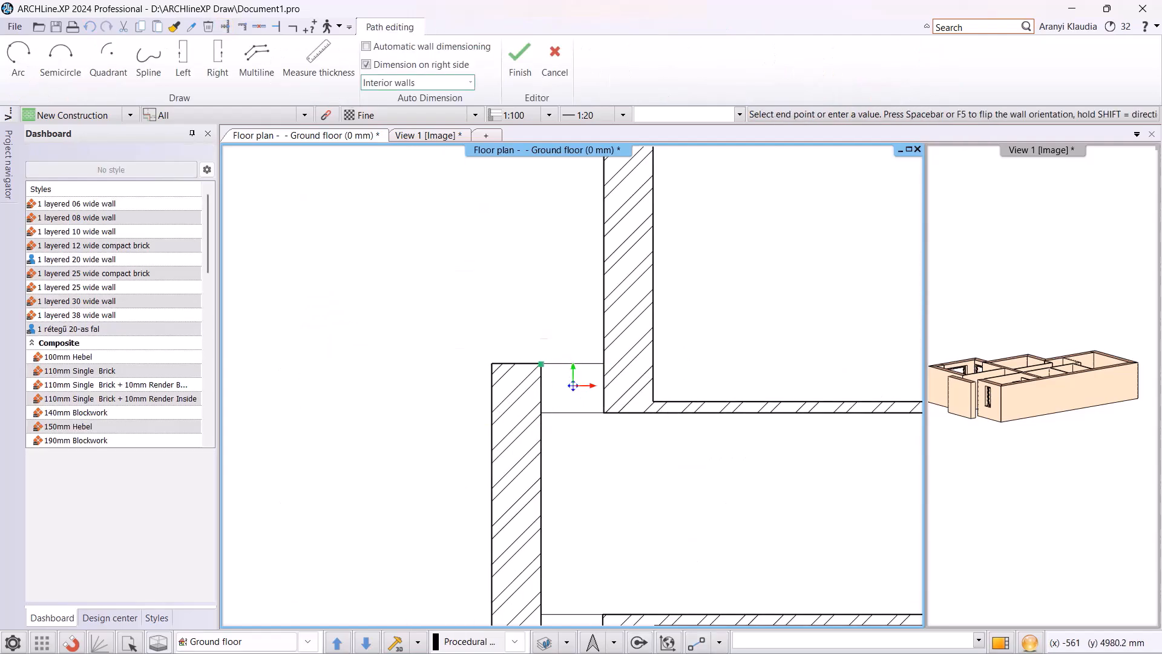
left_click(603, 364)
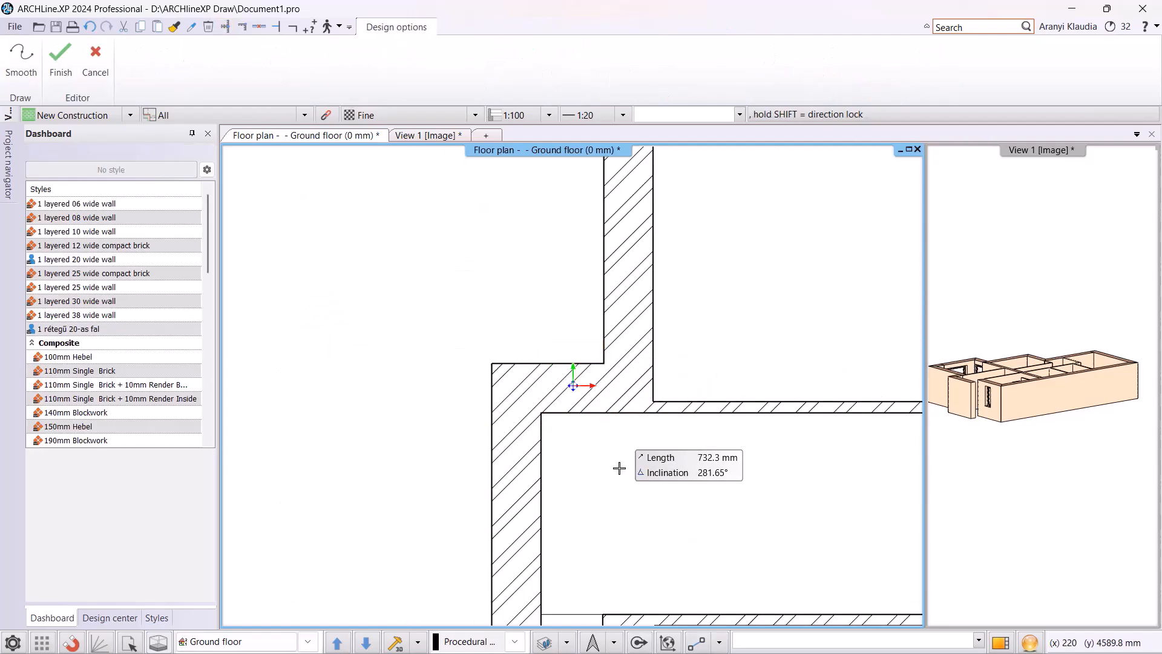
middle_click_drag(604, 500, 593, 315)
left_click(530, 480)
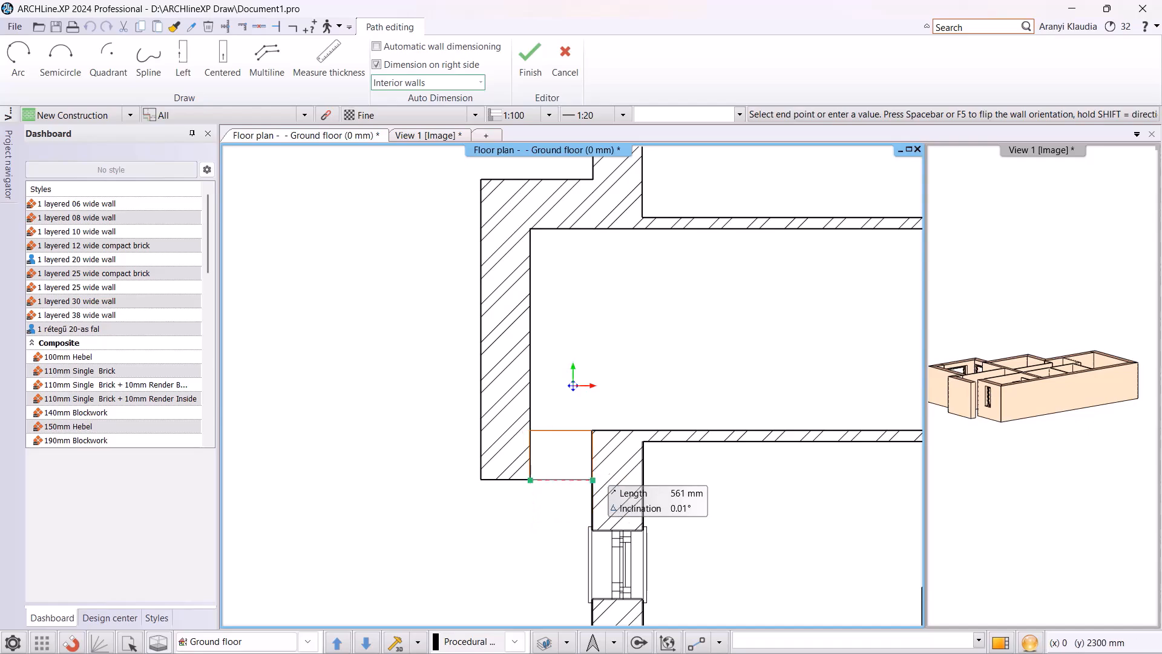
left_click(592, 479)
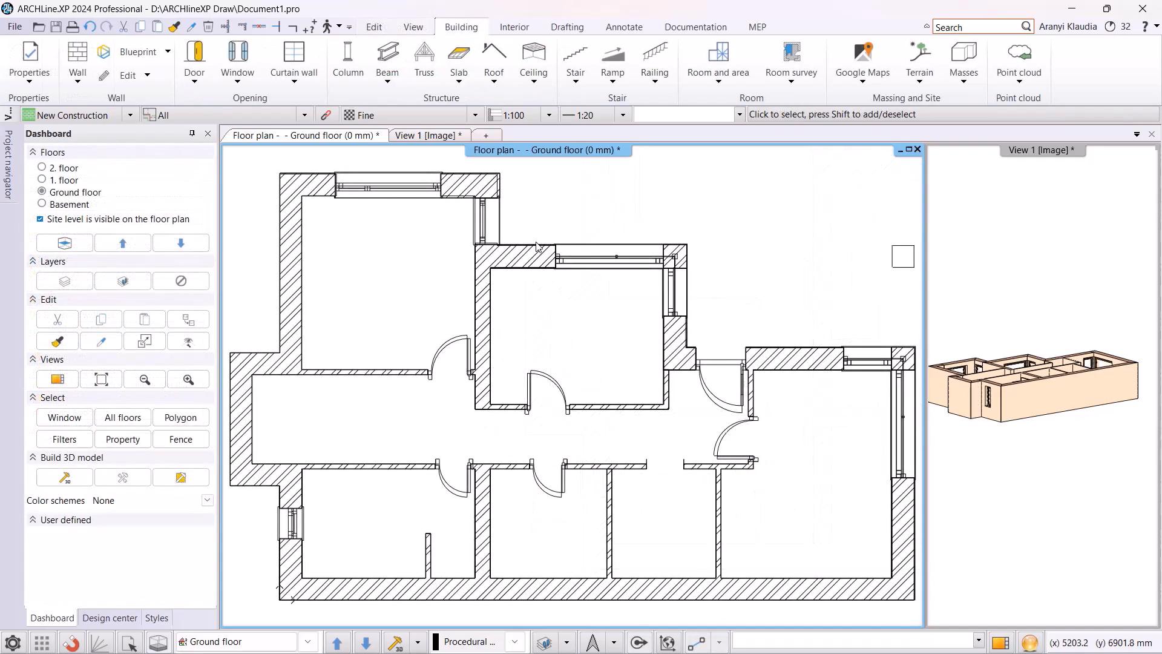
Create a slab by walls for the ground floor, enclosing the entire plan in the selection.
left_click(457, 87)
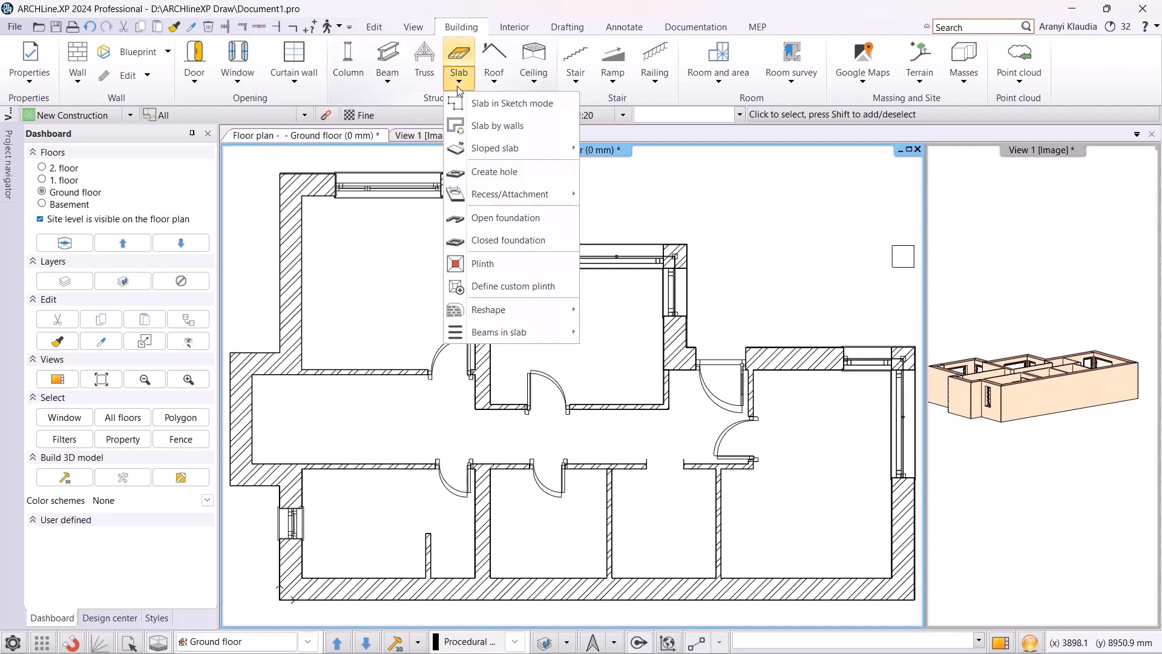
left_click(489, 125)
left_click(331, 222)
left_click(832, 558)
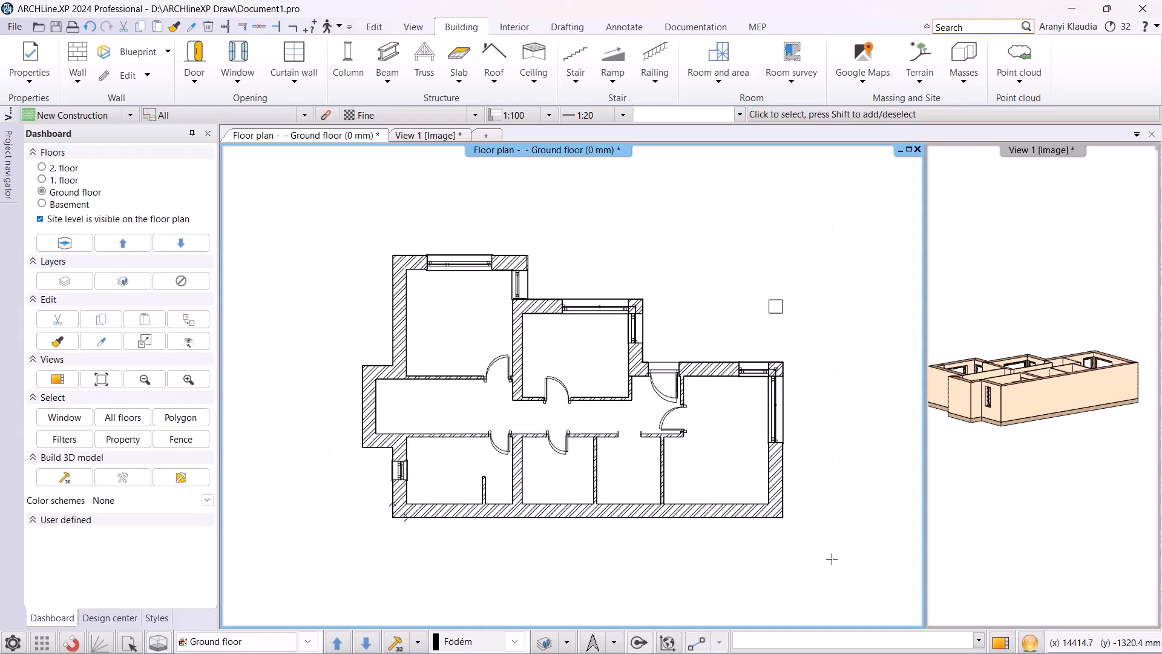
Hide the 11_Wall1 blueprint layer with Layer Walk.
right_click(534, 520)
left_click(572, 573)
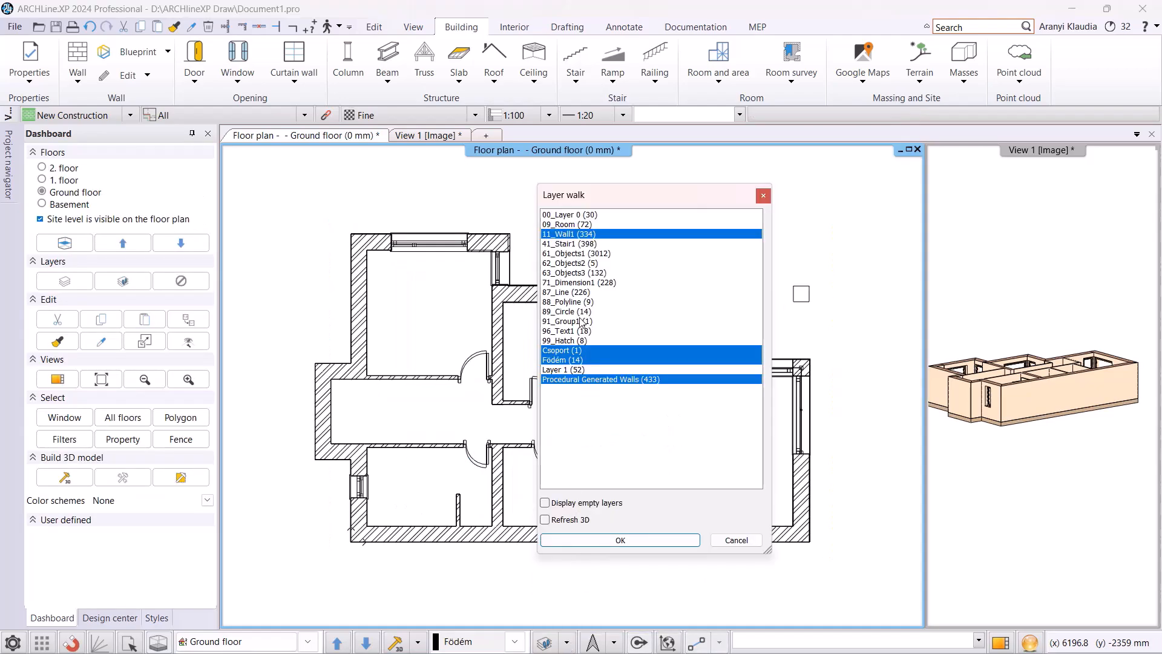
left_click(561, 234)
left_click(640, 540)
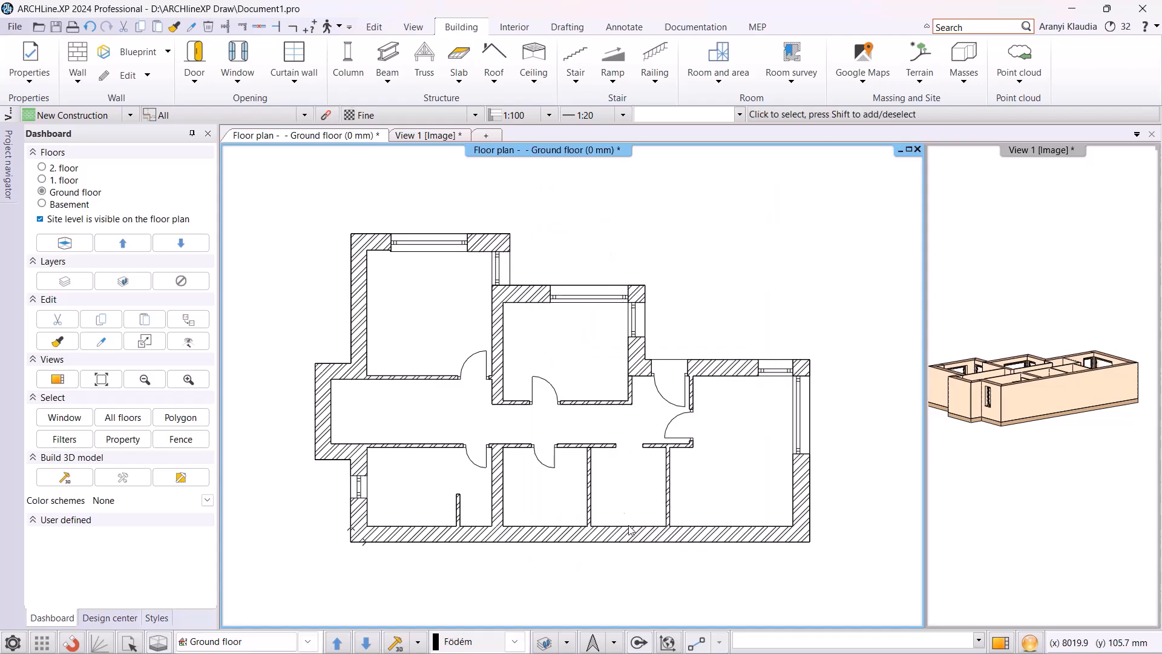
Add building dimensions to all windows and all doors on the ground floor plan.
scroll(610, 481, "up", 1)
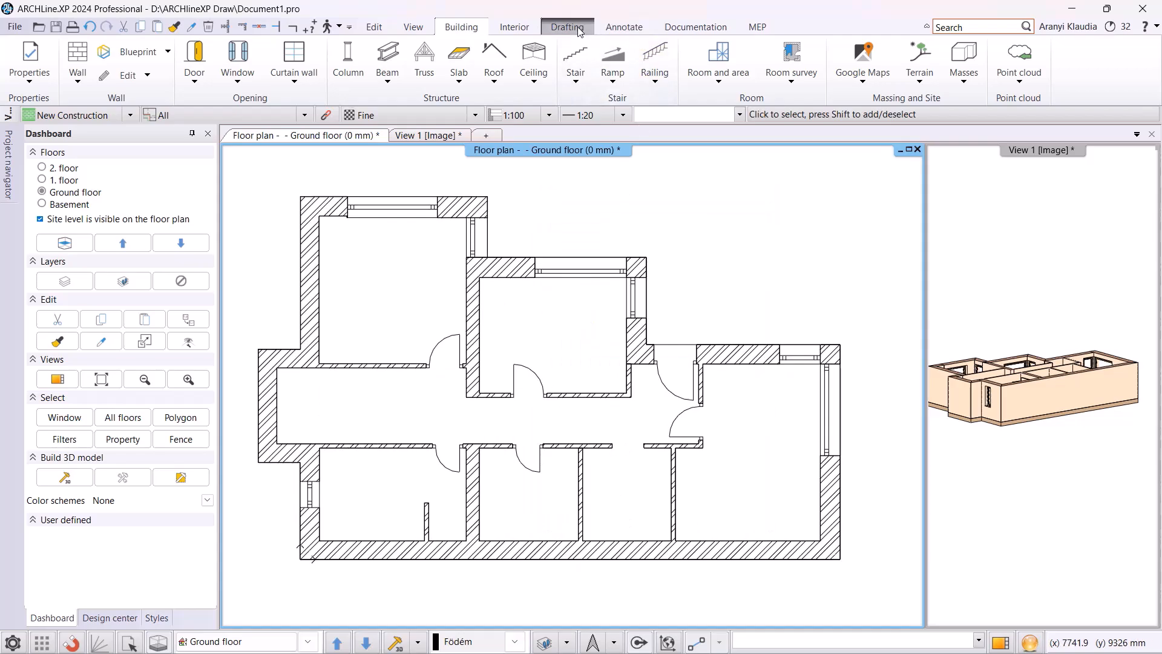
left_click(624, 26)
left_click(393, 81)
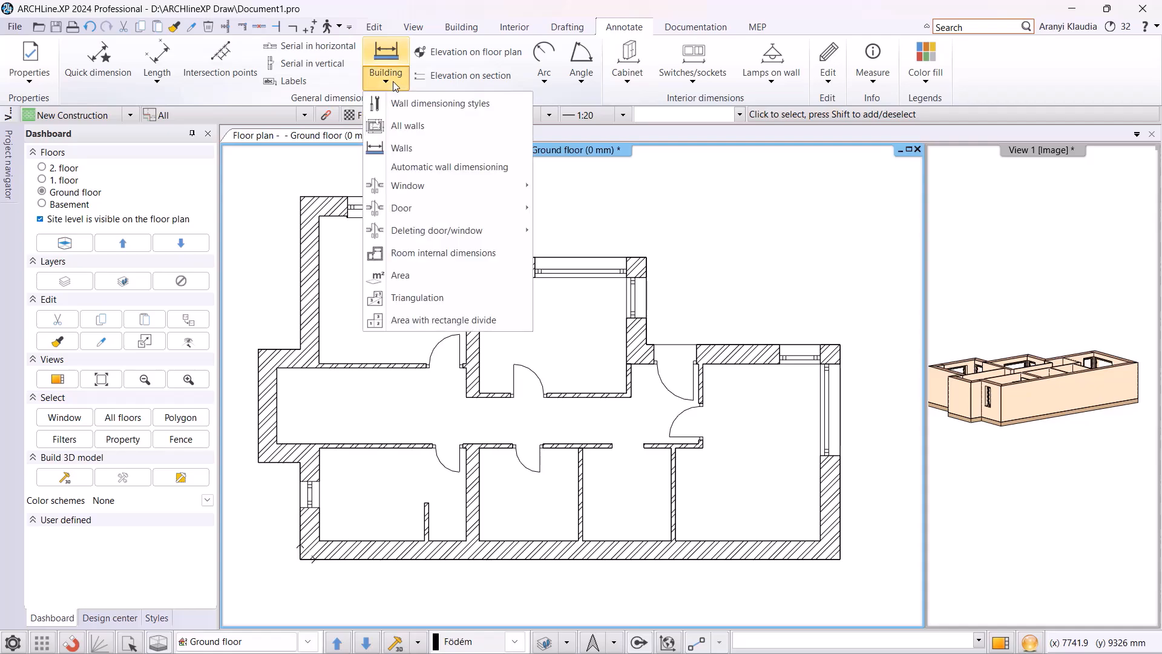
mouse_move(410, 185)
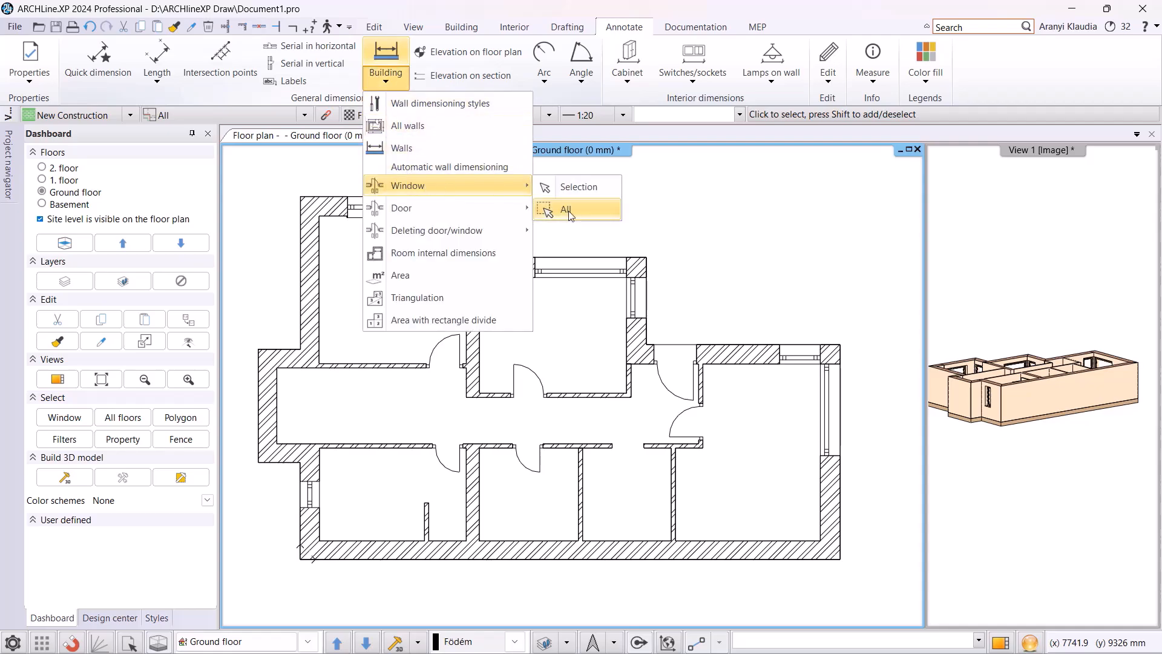
left_click(569, 211)
left_click(393, 81)
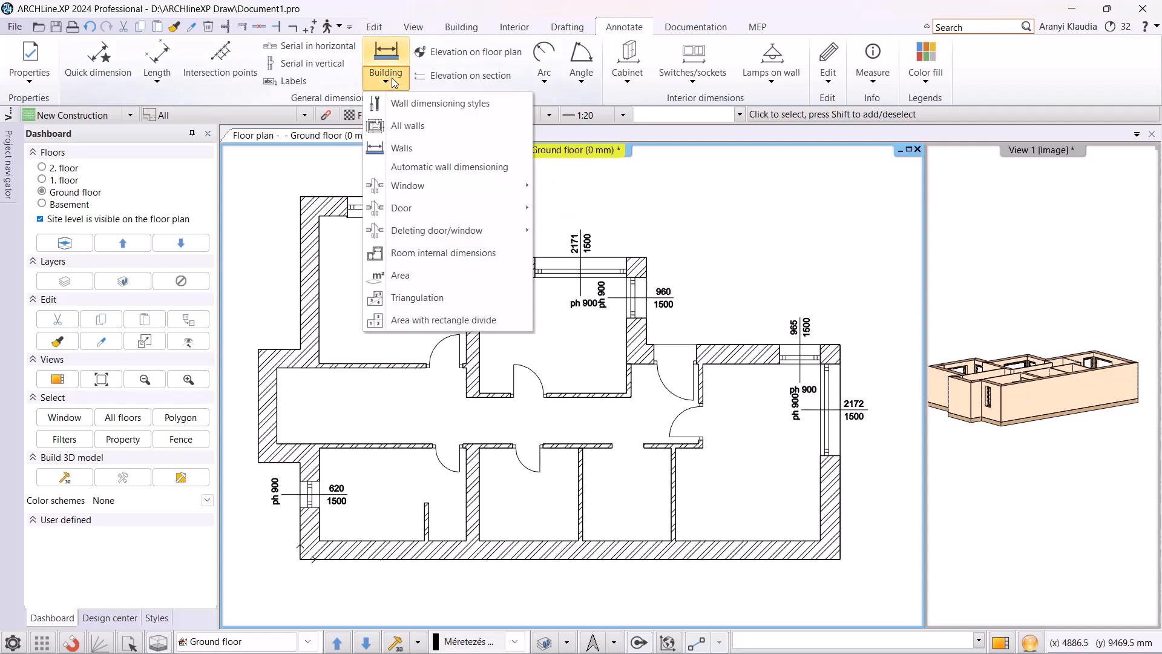
mouse_move(412, 202)
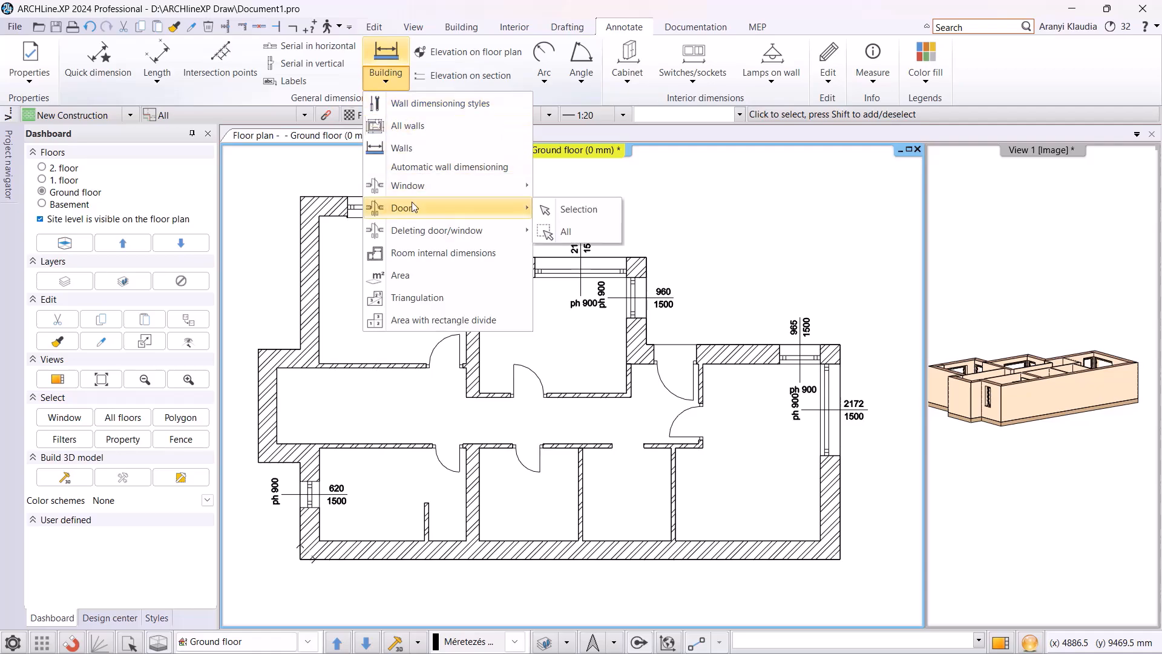
left_click(590, 229)
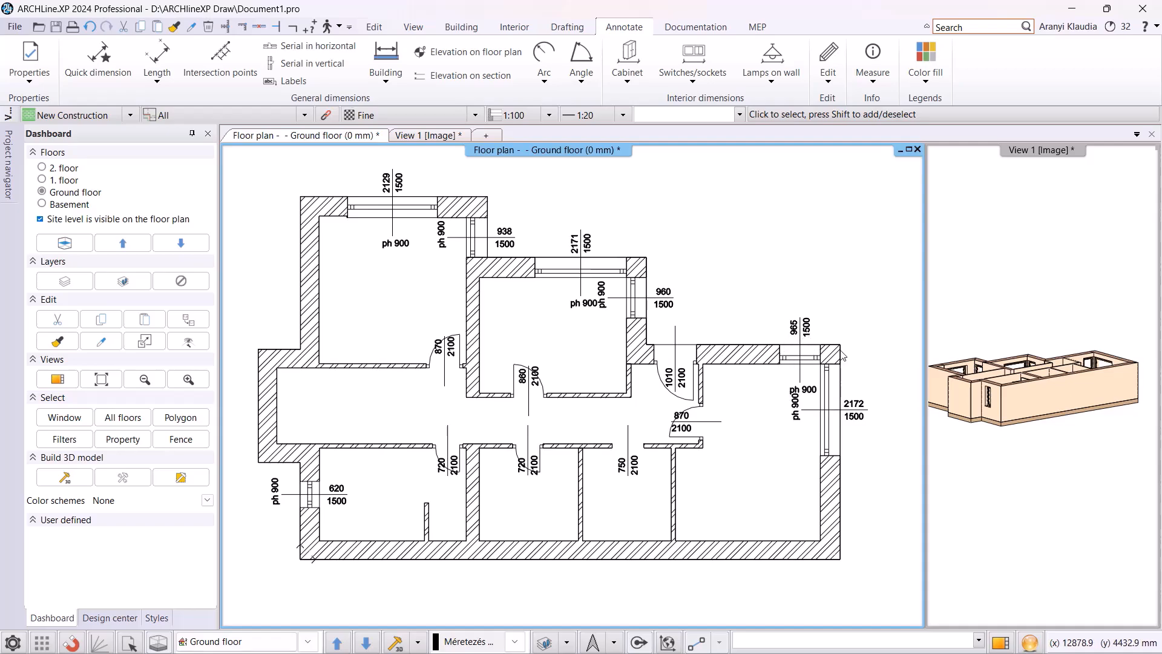
Align the 2171 mm and 960 mm wide windows into a corner window with Windows on wall corner.
scroll(636, 291, "up", 1)
scroll(635, 291, "up", 3)
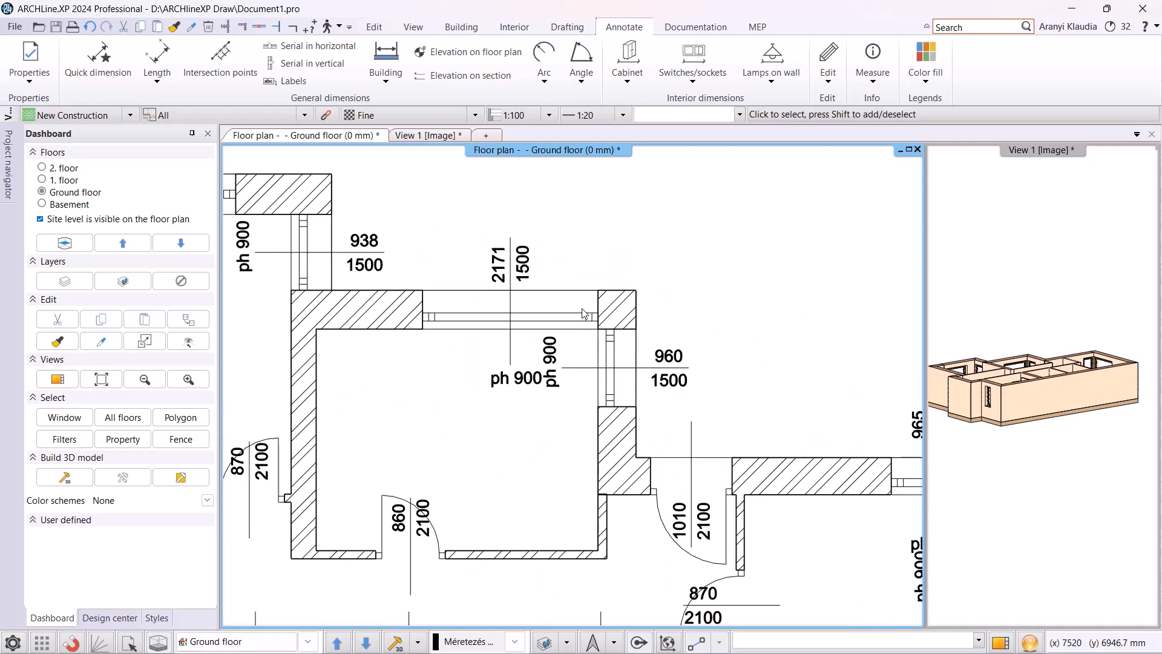
left_click(461, 26)
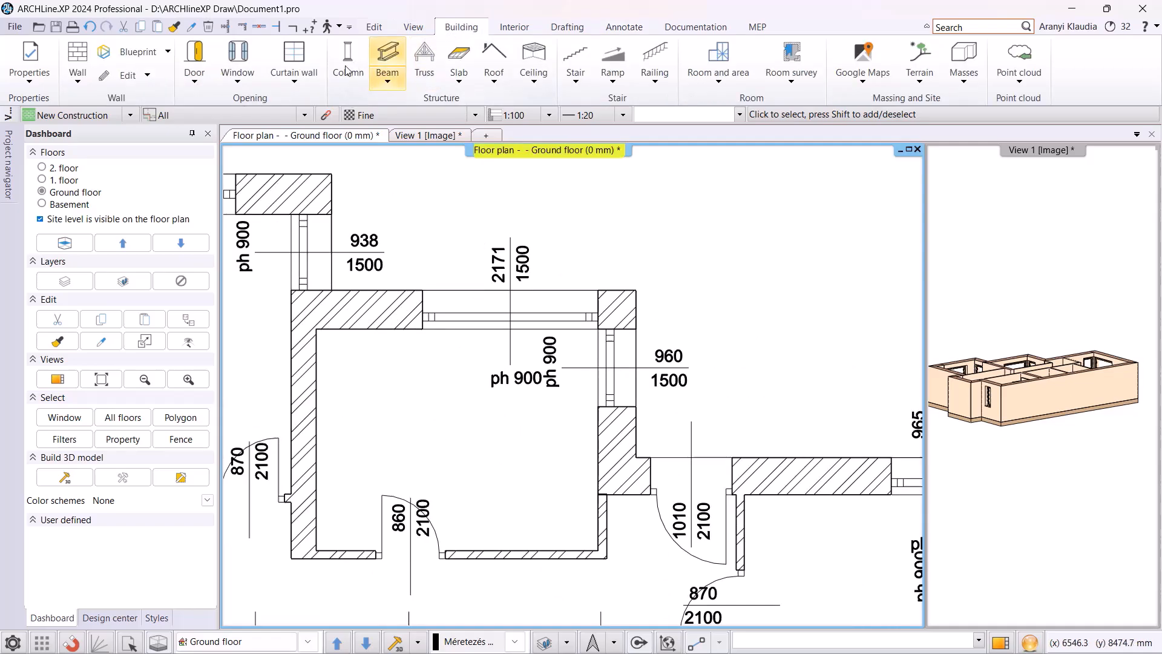
left_click(237, 67)
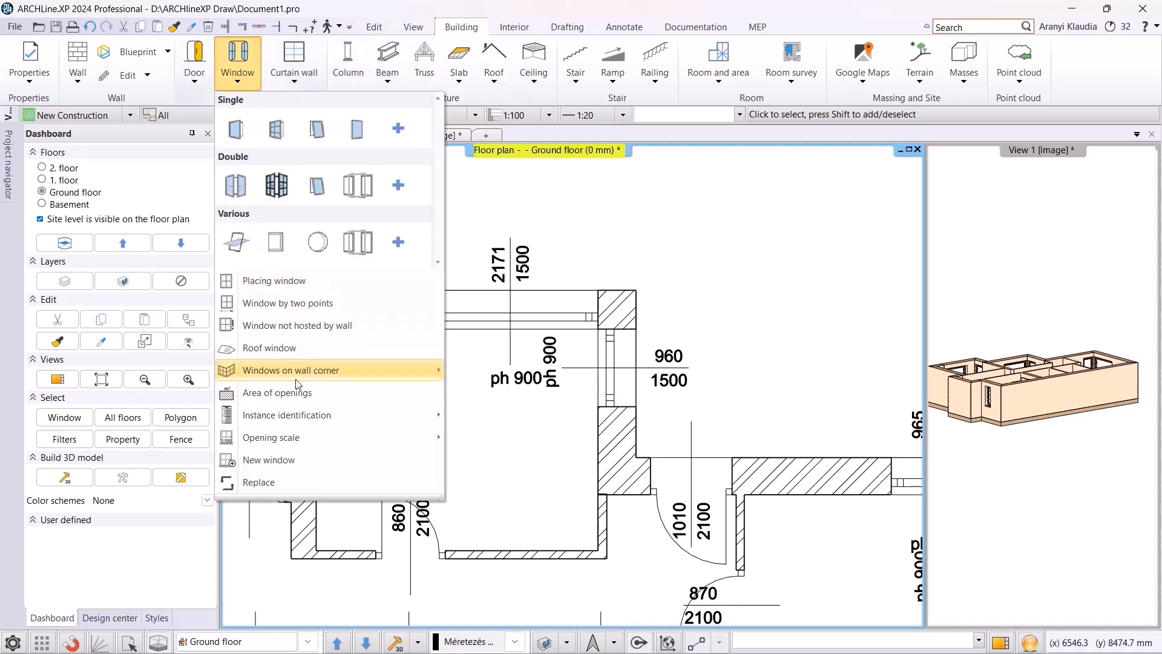
mouse_move(330, 370)
left_click(502, 371)
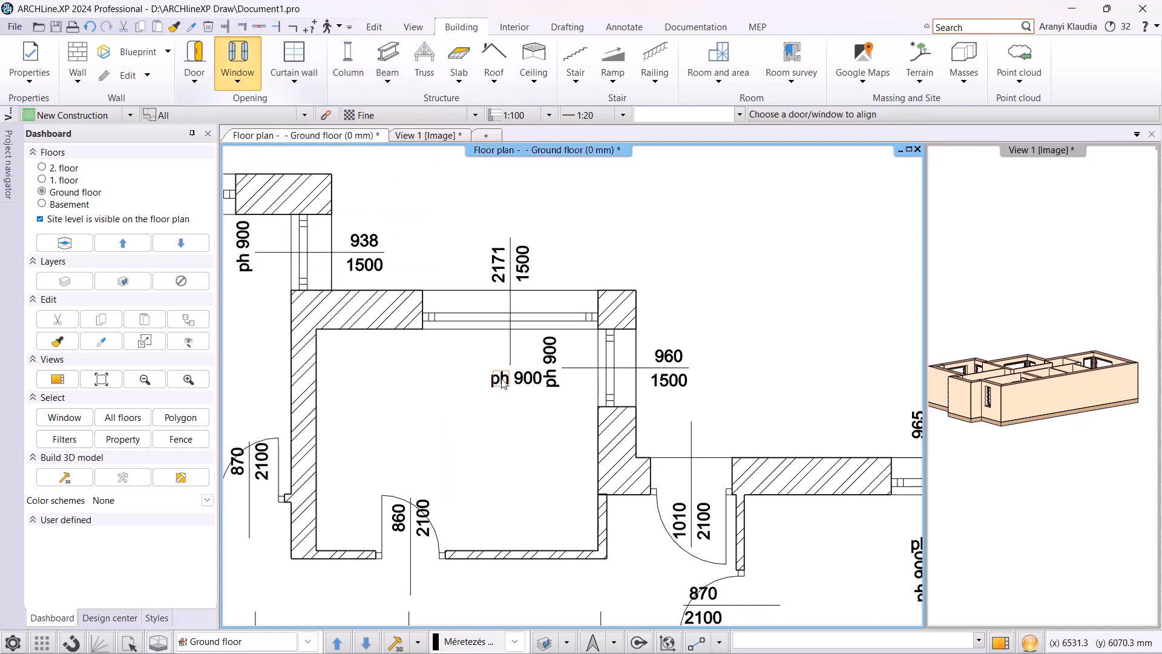
left_click(553, 315)
left_click(616, 359)
Align the 965 mm and 2172 mm wide windows at their shared wall corner, and inspect both corner windows in the 3D view.
middle_click_drag(735, 439, 475, 330)
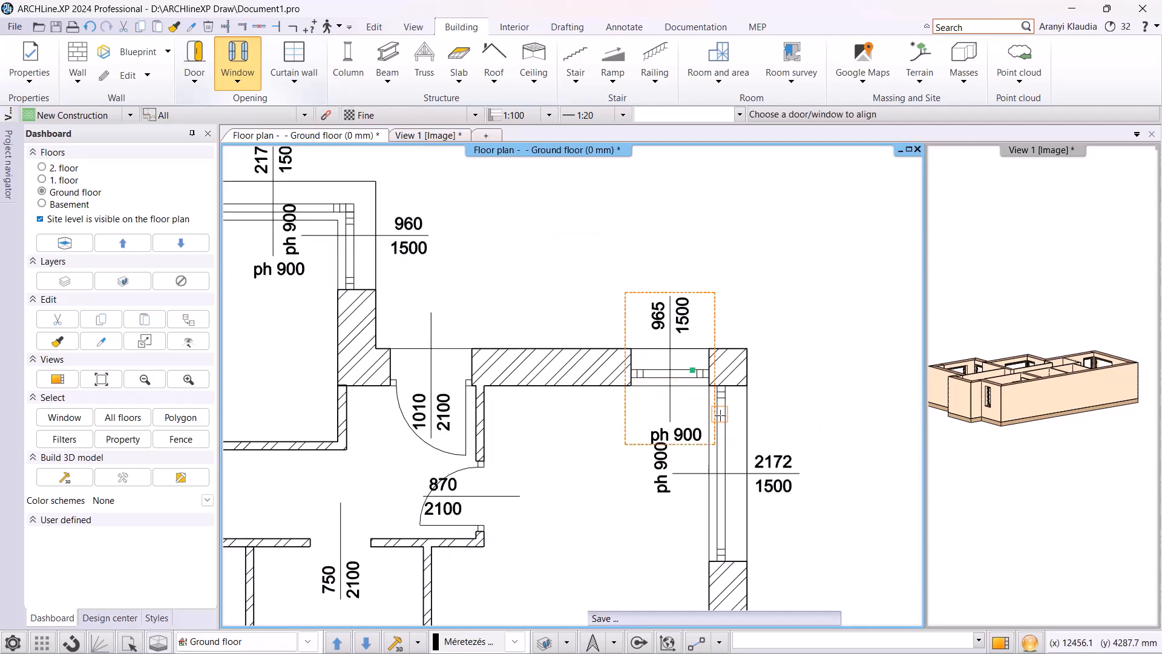
left_click(710, 403)
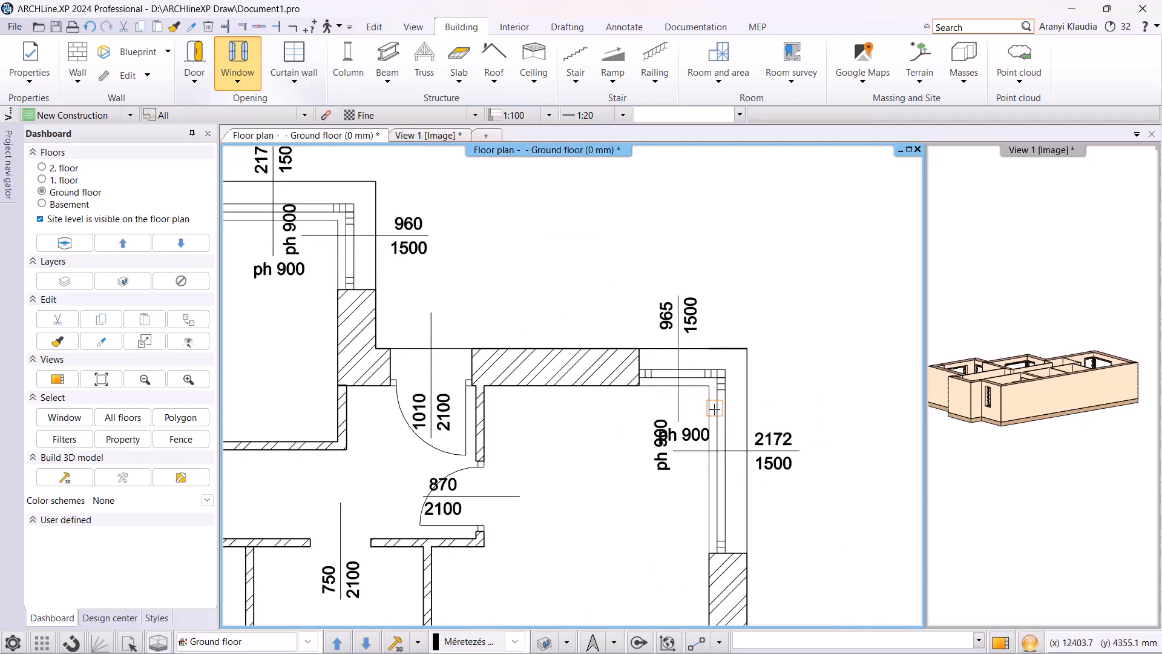
middle_click(665, 395)
middle_click(666, 395)
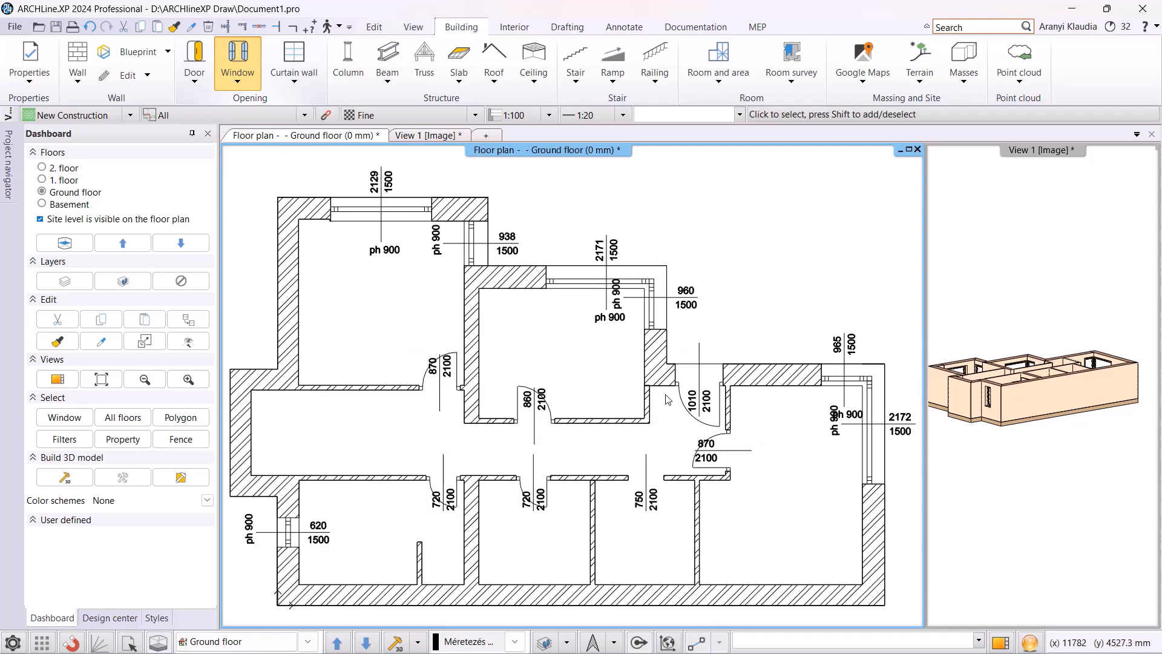
left_click(435, 138)
scroll(673, 303, "up", 4)
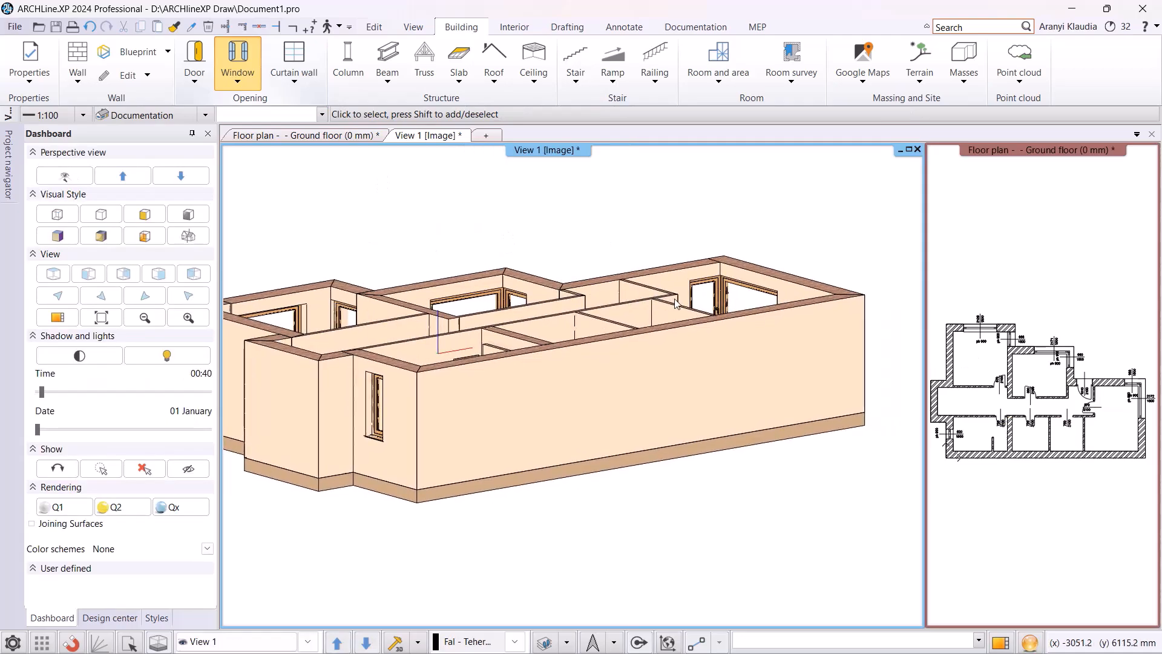
middle_click_drag(679, 293, 397, 284)
middle_click_drag(851, 313, 746, 361)
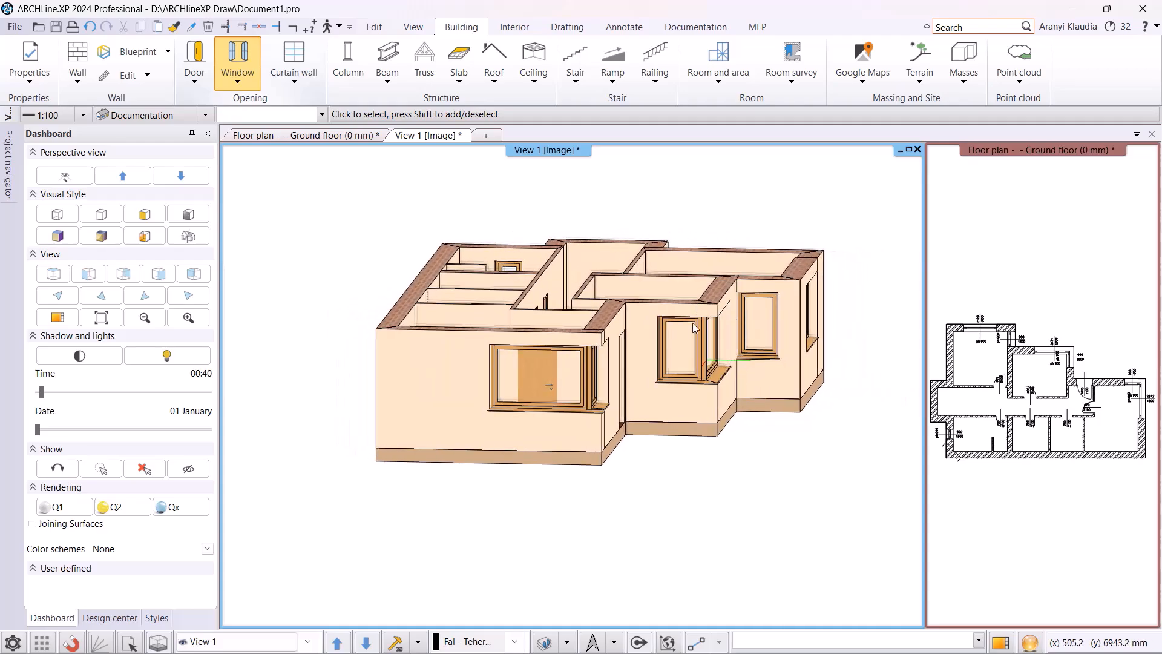
left_click(348, 136)
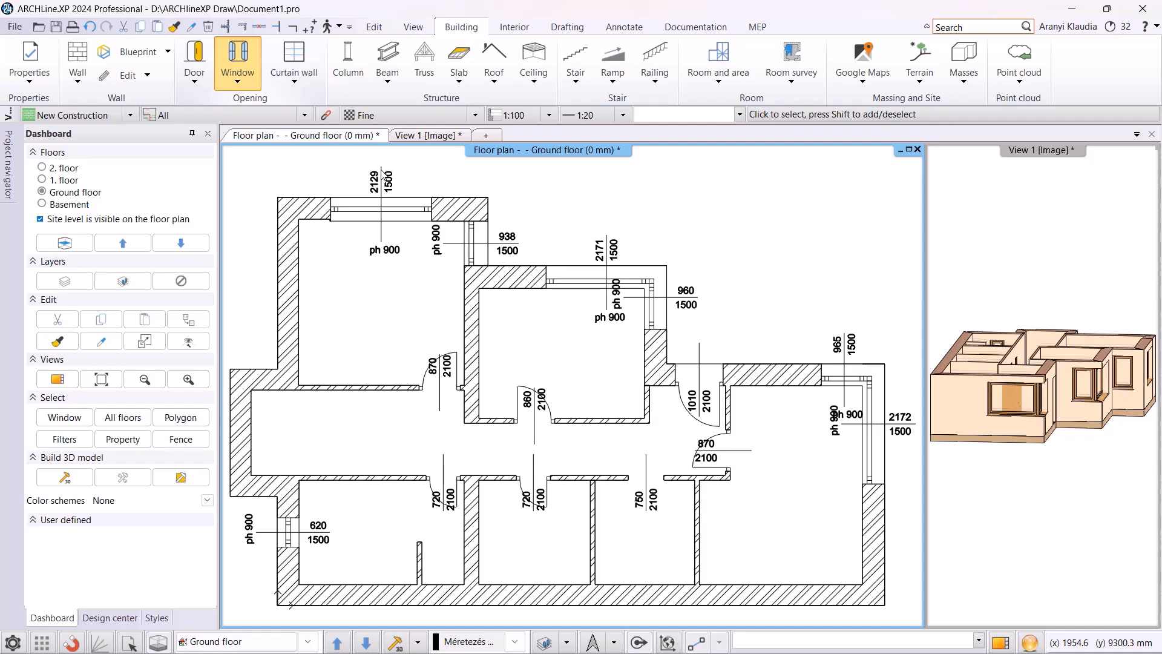
Compare the plan with line weight scales 1:100 and None, and return the line weight scale to 1:20.
left_click(621, 115)
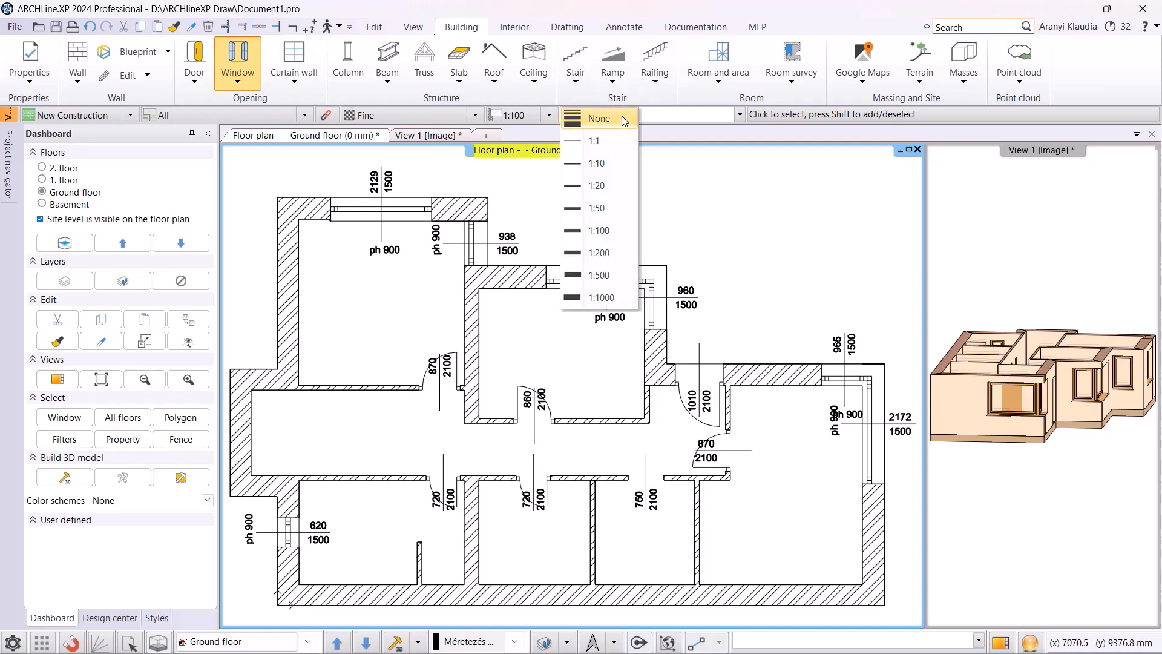
left_click(603, 240)
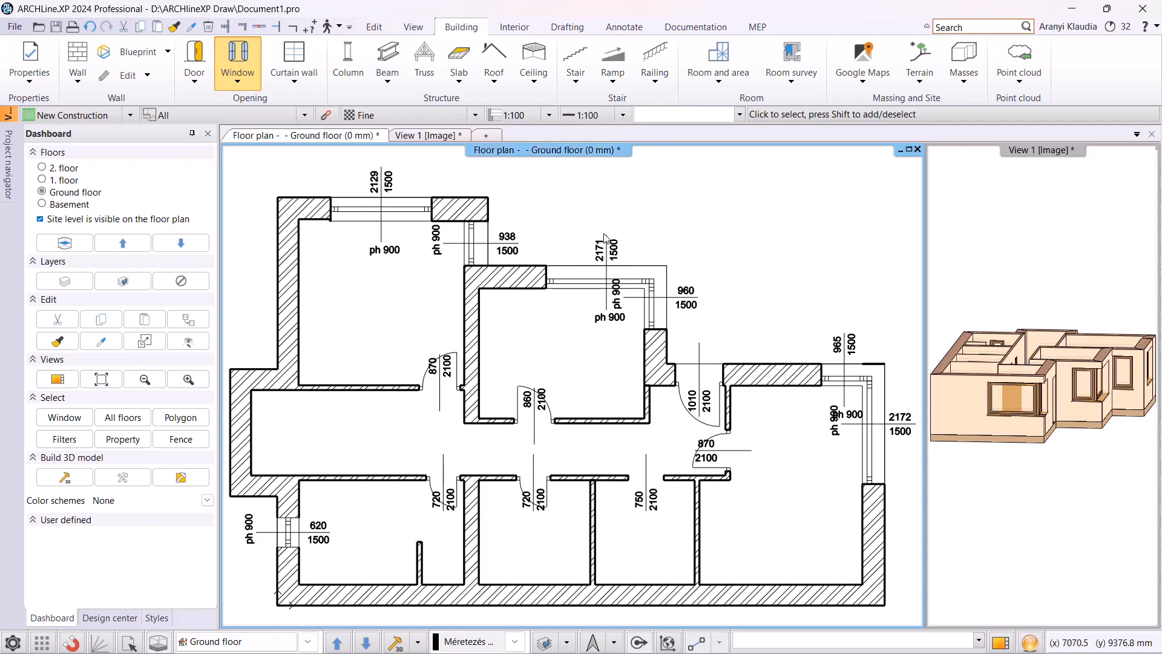
left_click(624, 114)
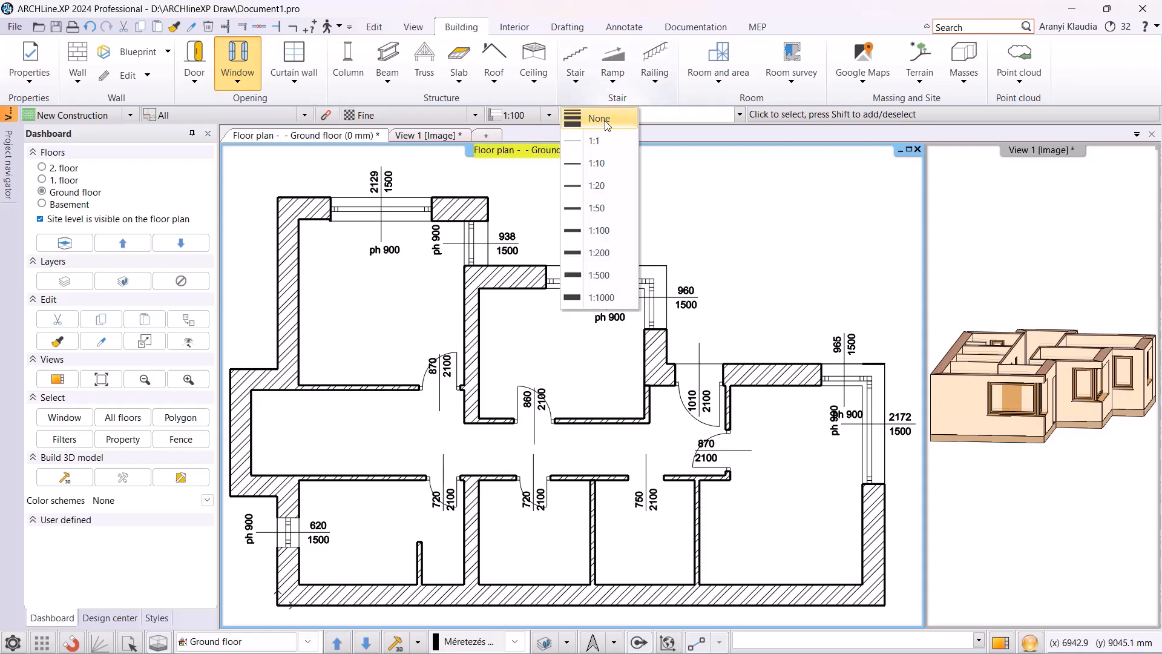
left_click(608, 126)
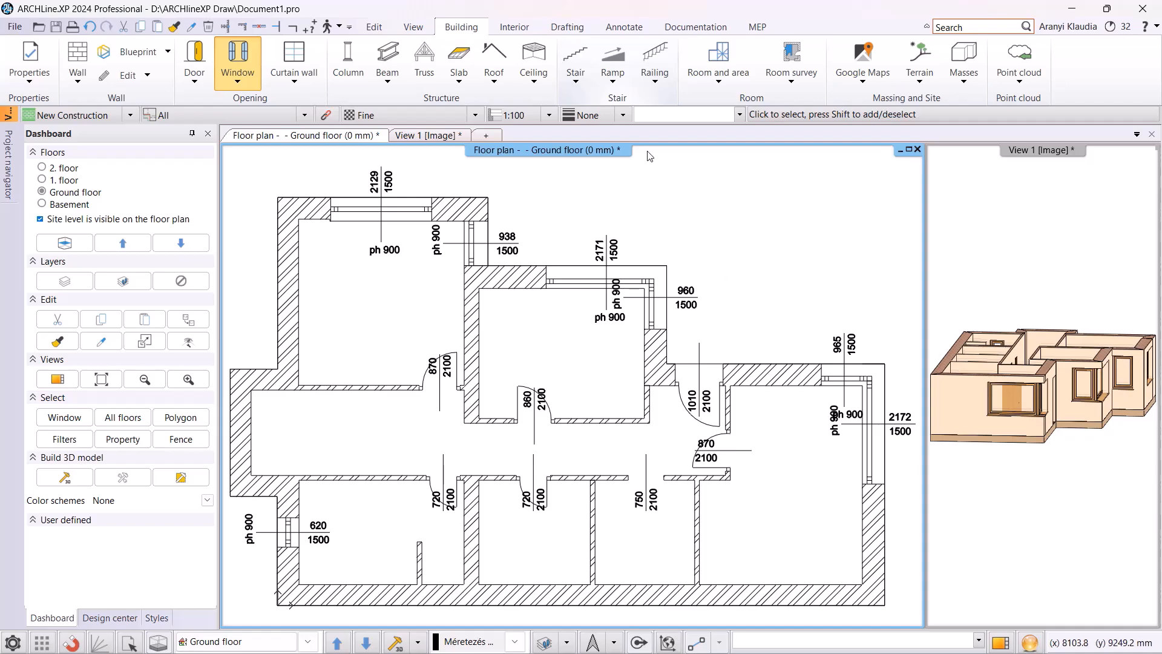
left_click(618, 115)
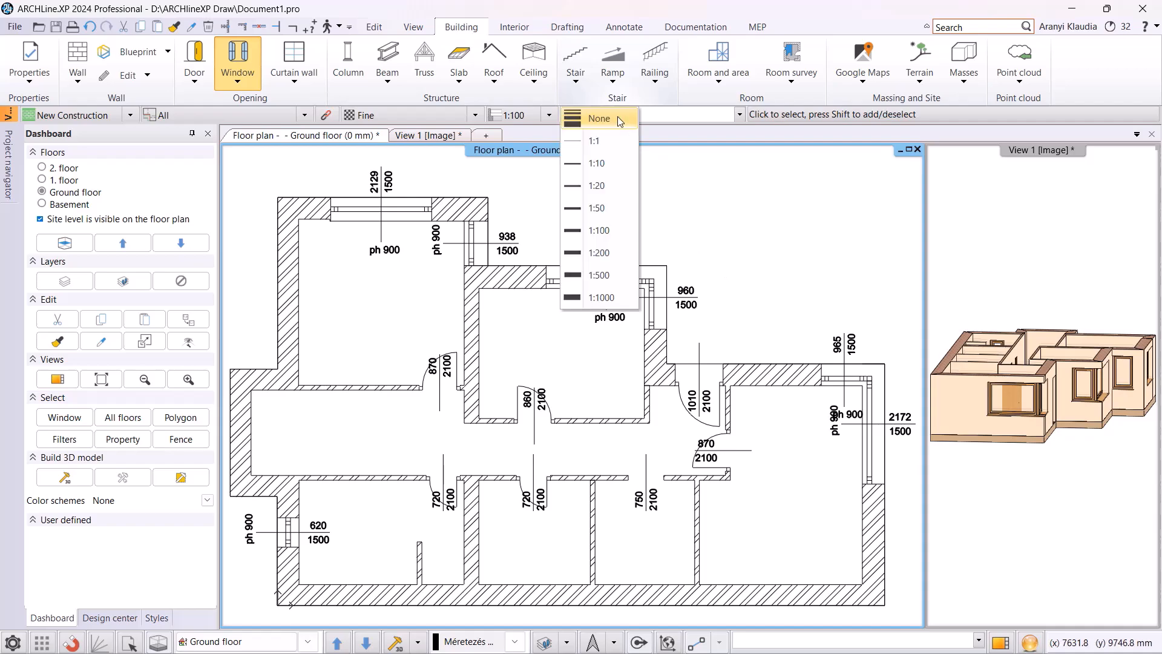
left_click(607, 188)
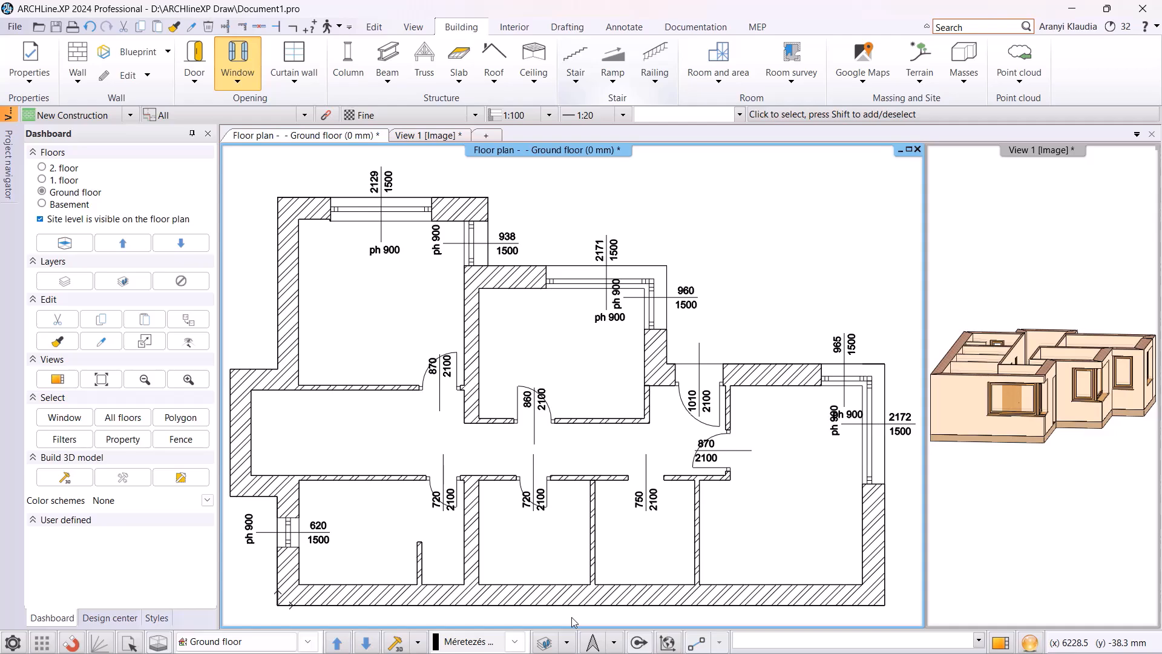
Show all layers on the ground floor plan with Layer walk, from 00_Layer 0 through Procedural Generated Walls.
left_click(569, 641)
left_click(578, 571)
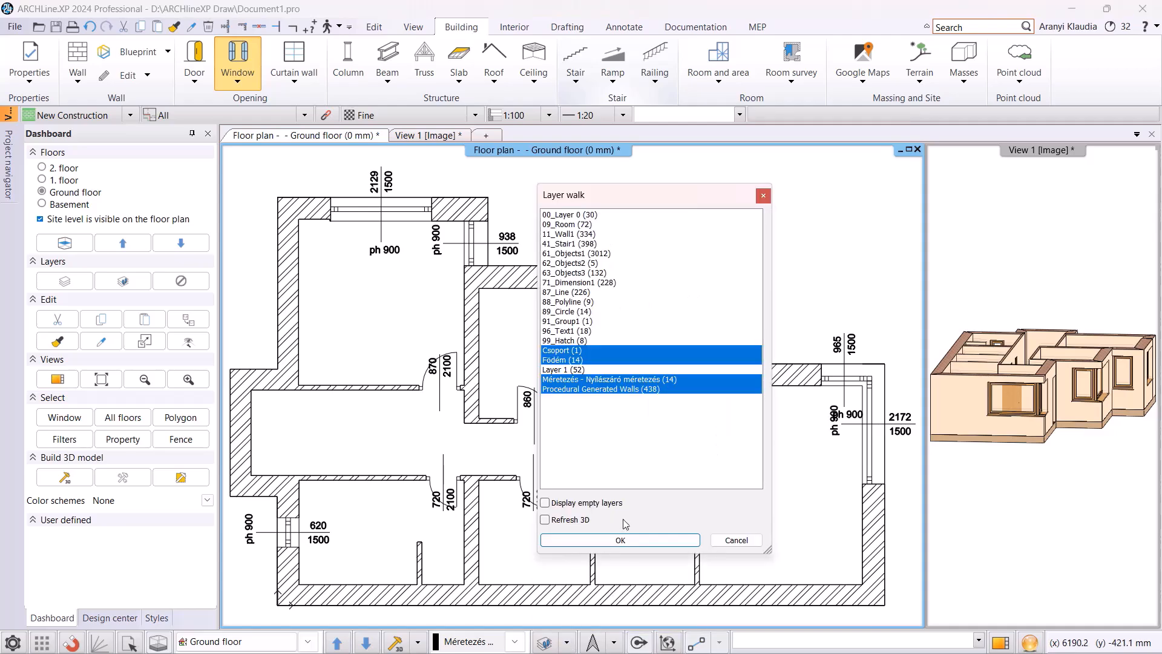
left_click(583, 216)
left_click(619, 391, "shift")
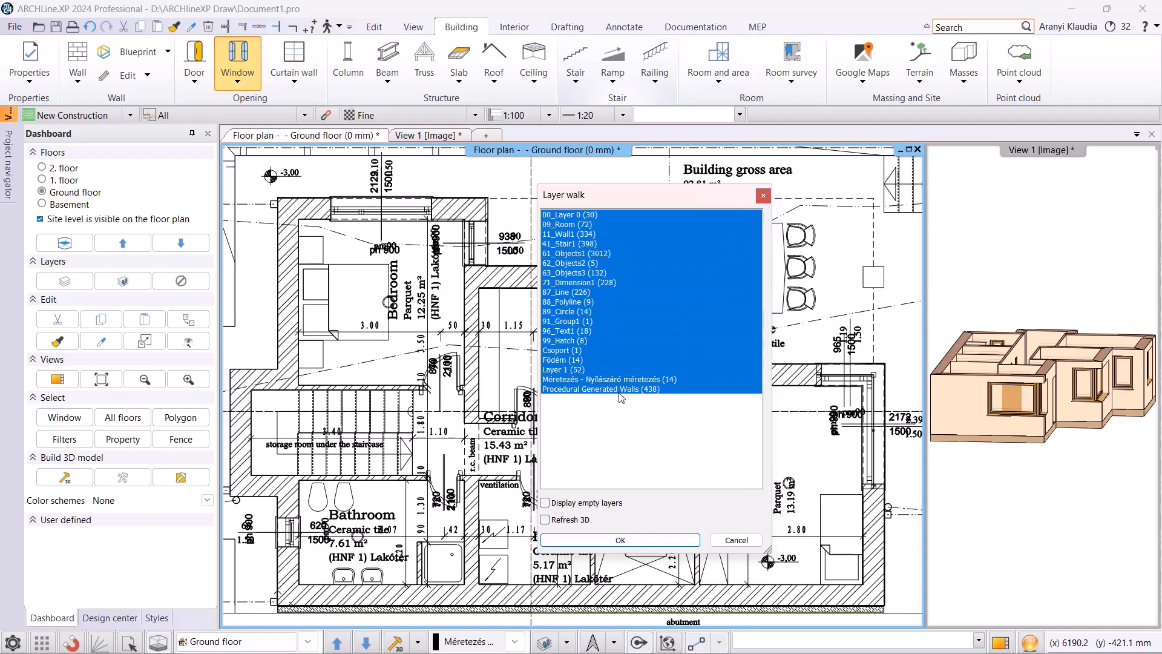
left_click(619, 539)
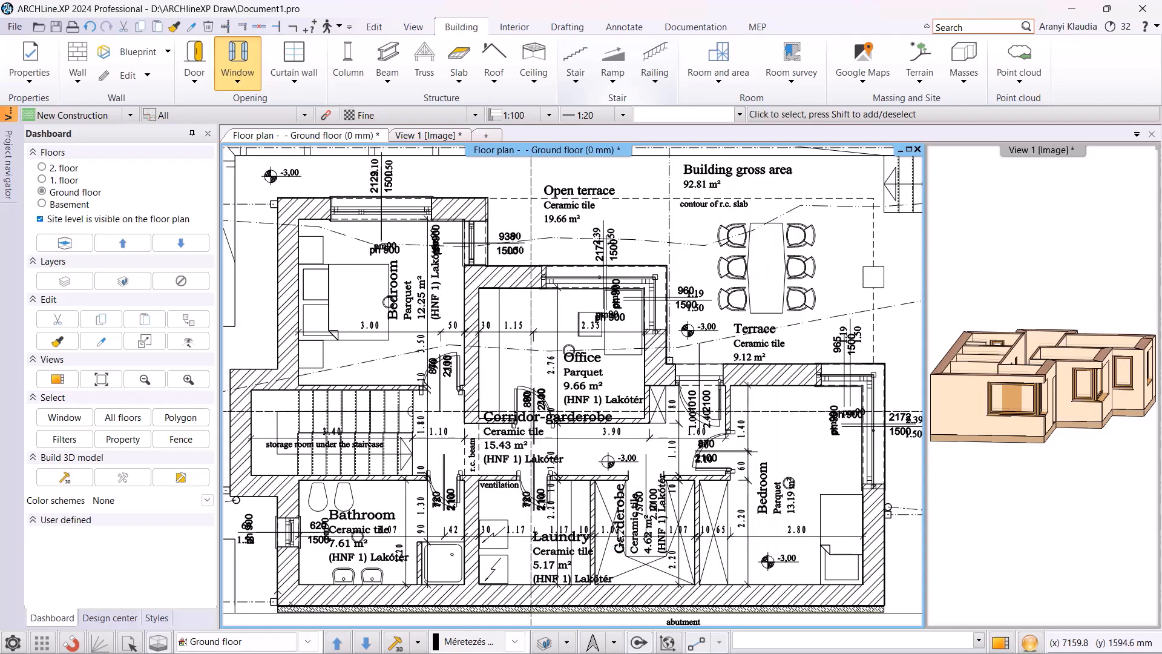
scroll(617, 466, "down", 1)
scroll(573, 385, "down", 1)
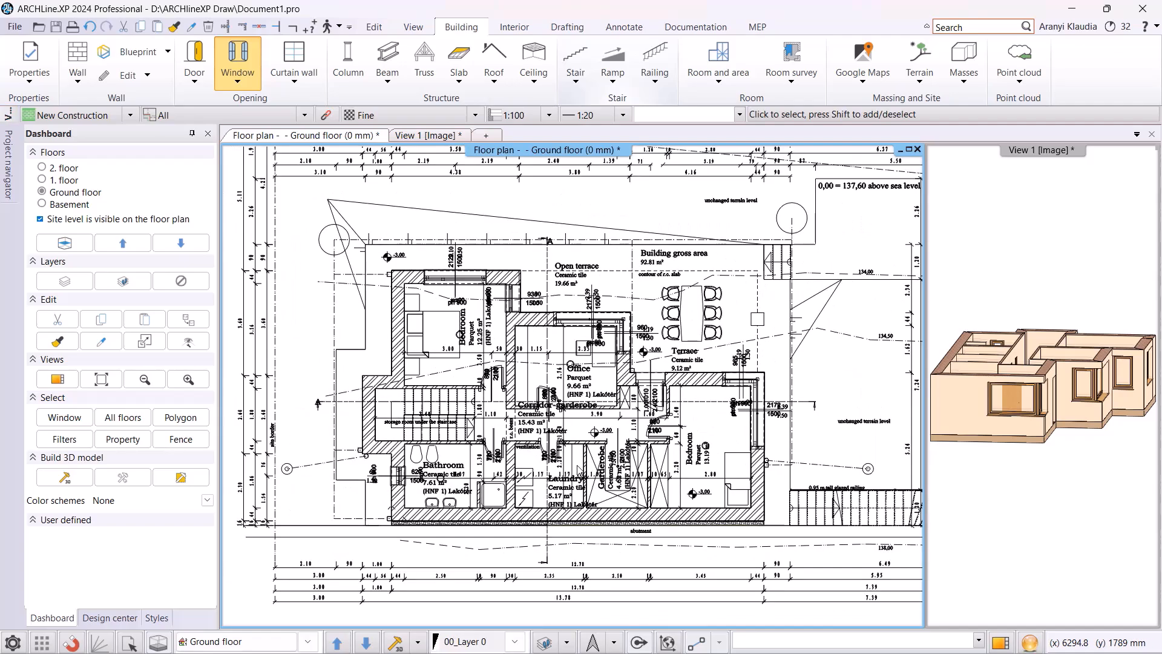
Make 1. floor active and load its DWG blueprint from the file explorer, using model space and mm as the unit.
left_click(78, 183)
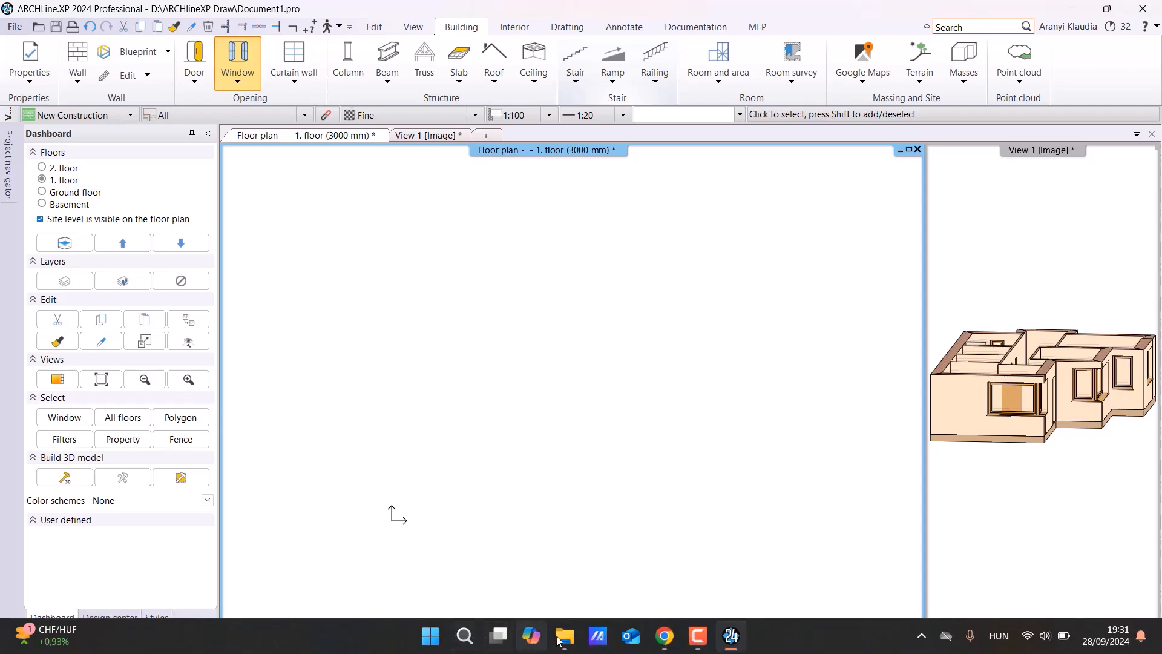
left_click(530, 635)
left_click_drag(807, 171, 869, 167)
left_click_drag(590, 298, 286, 304)
left_click(1111, 168)
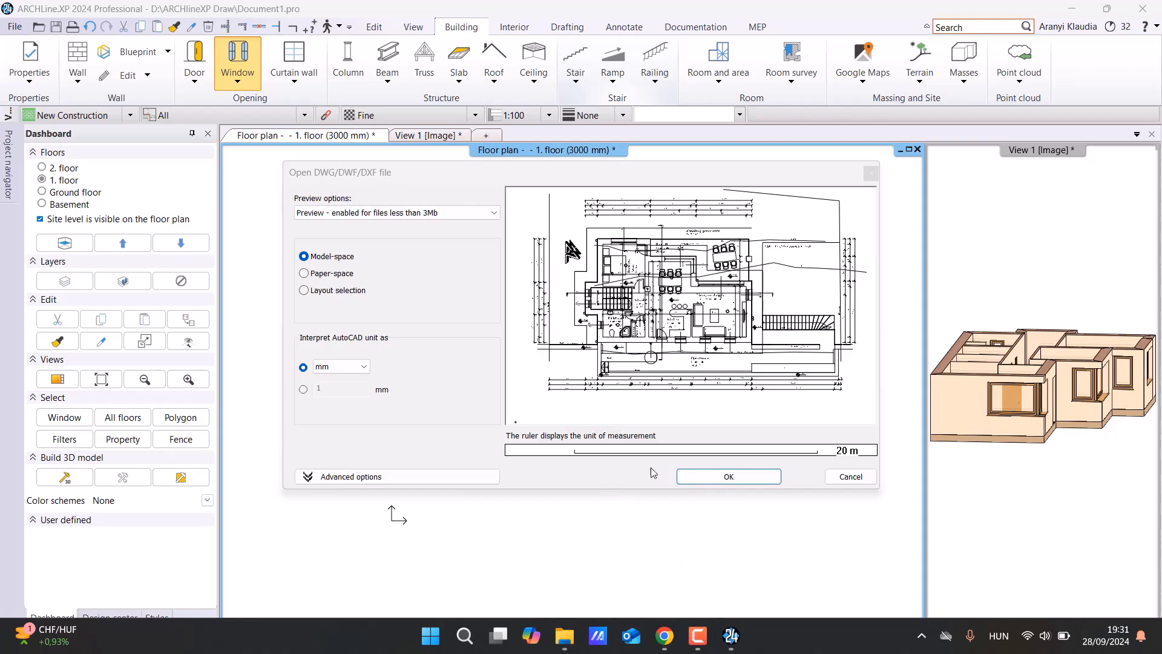
left_click(710, 478)
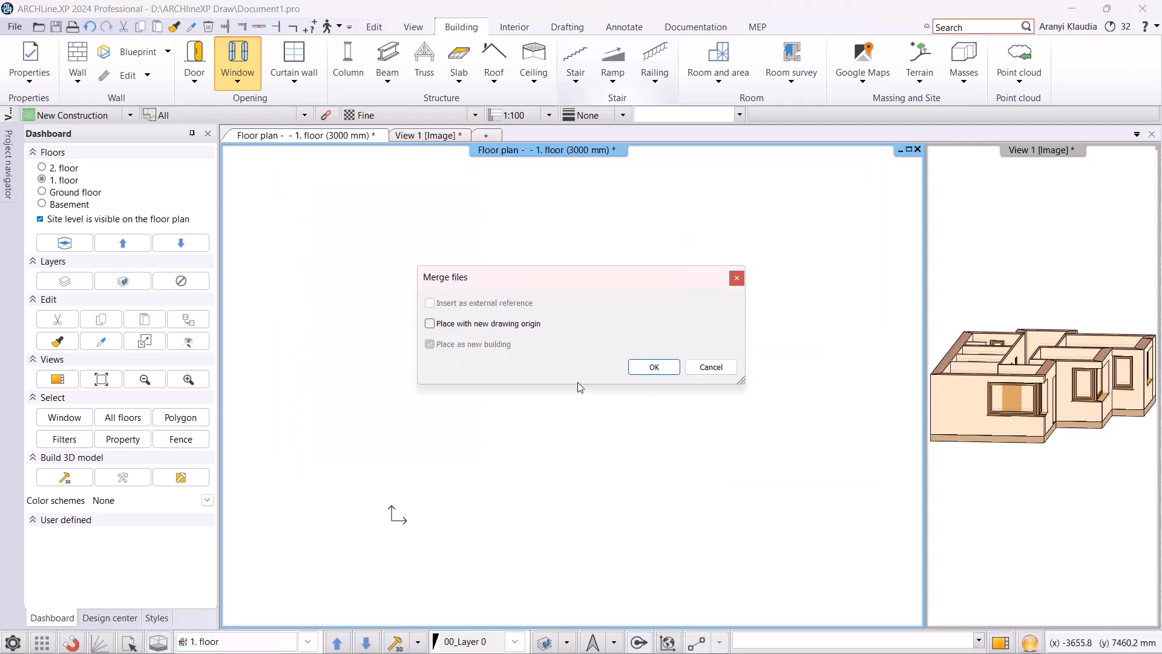
Merge the blueprint with a new drawing origin and place it at the origin of the 1. floor plan.
left_click(493, 326)
left_click(652, 369)
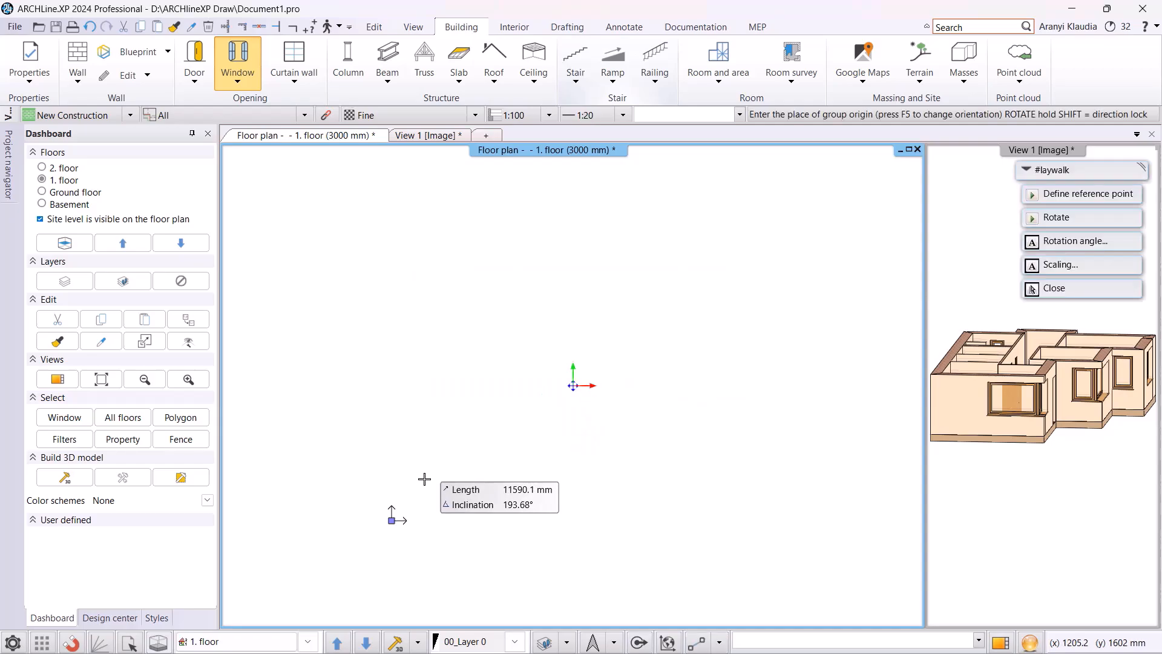
left_click(393, 515)
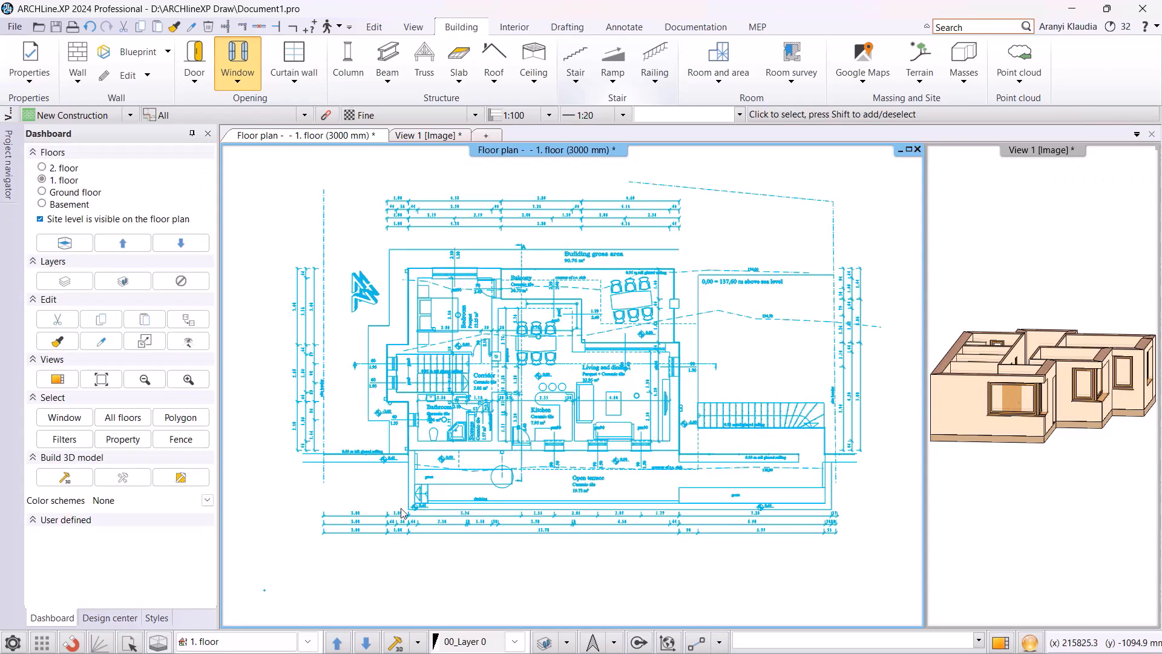
Move the whole 1. floor blueprint from the building's lower-left outer wall corner to the drawing origin.
left_click(477, 586)
left_click(477, 588)
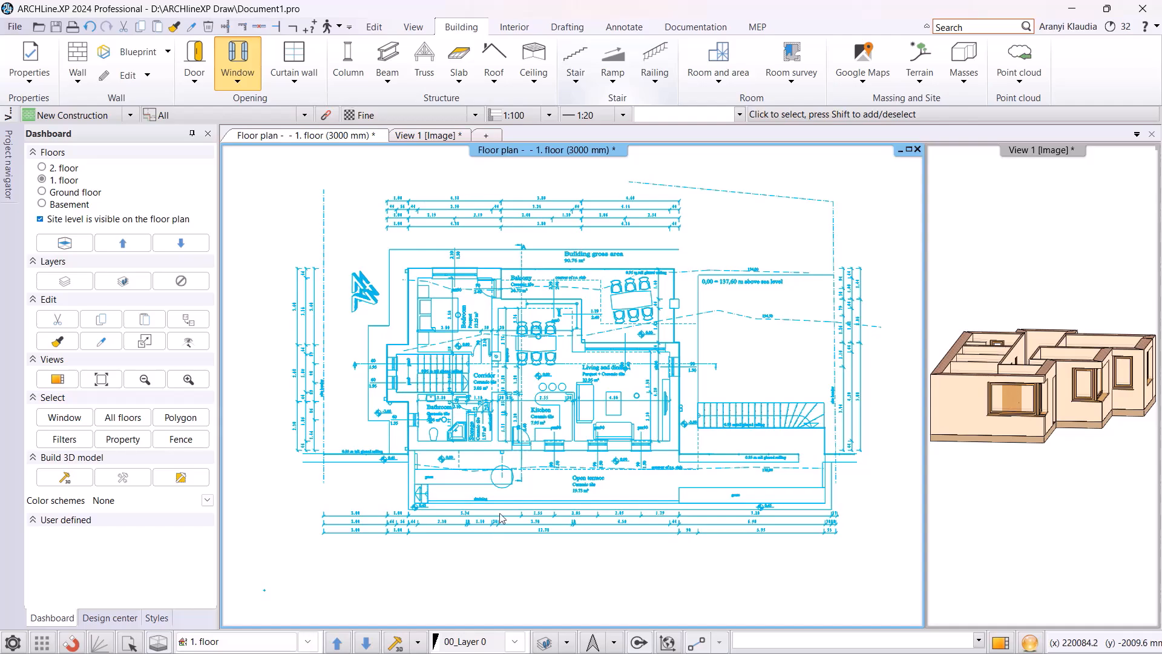
scroll(475, 464, "up", 3)
scroll(433, 422, "up", 3)
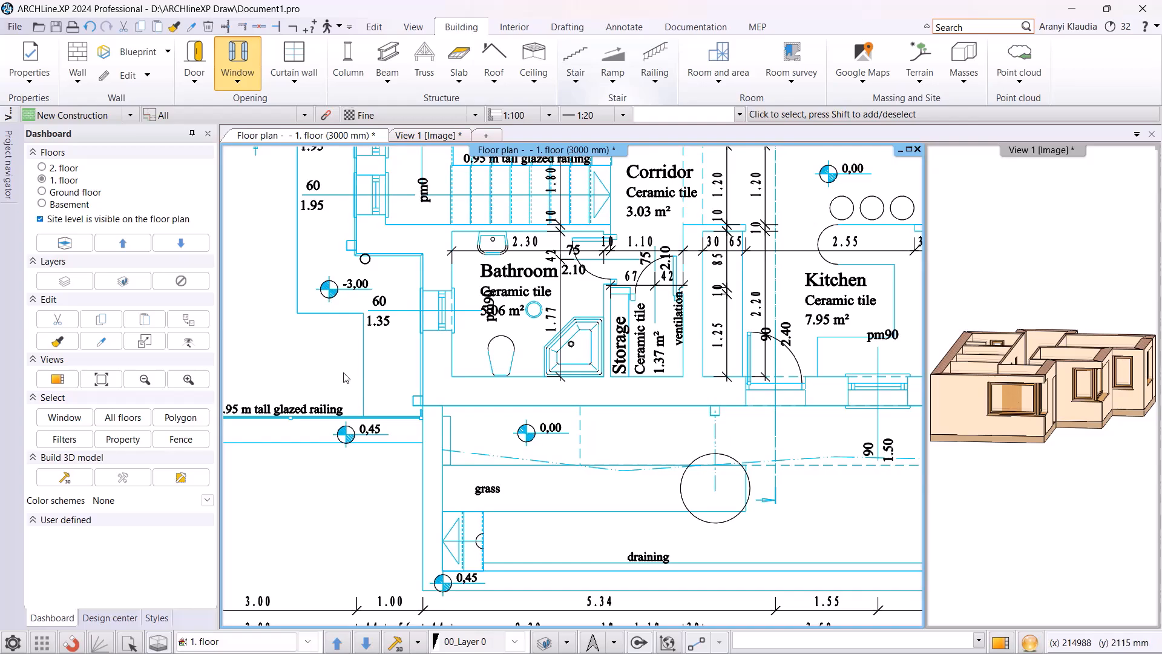
left_click(671, 643)
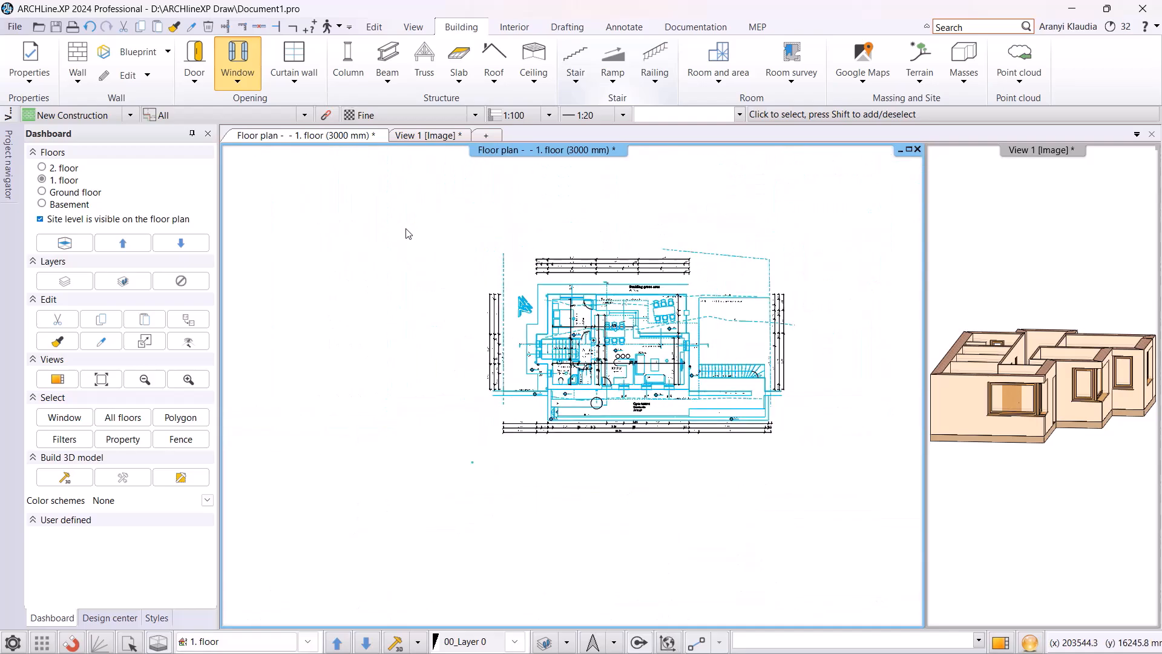
left_click_drag(349, 251, 839, 554)
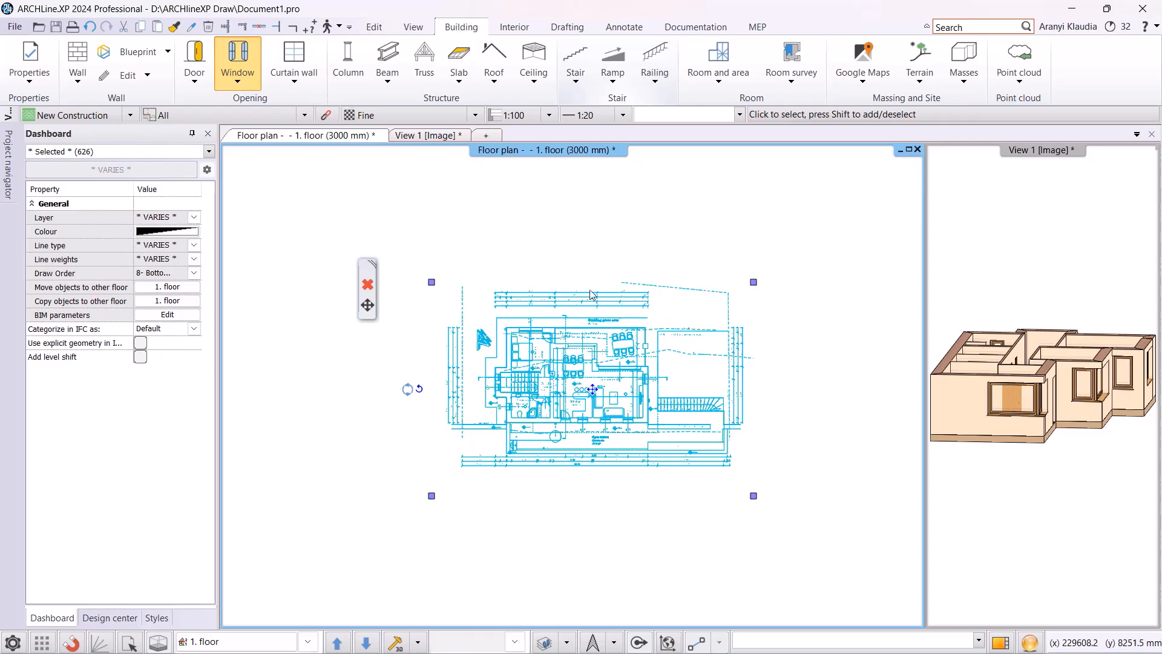
left_click(374, 26)
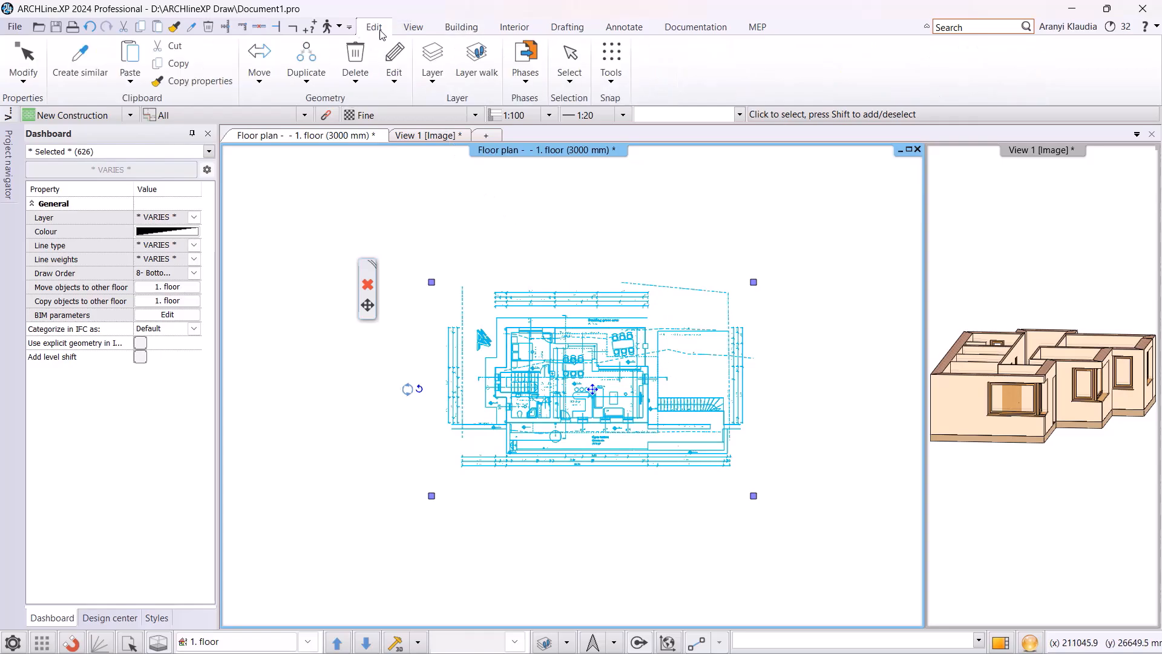
left_click(259, 88)
left_click(273, 103)
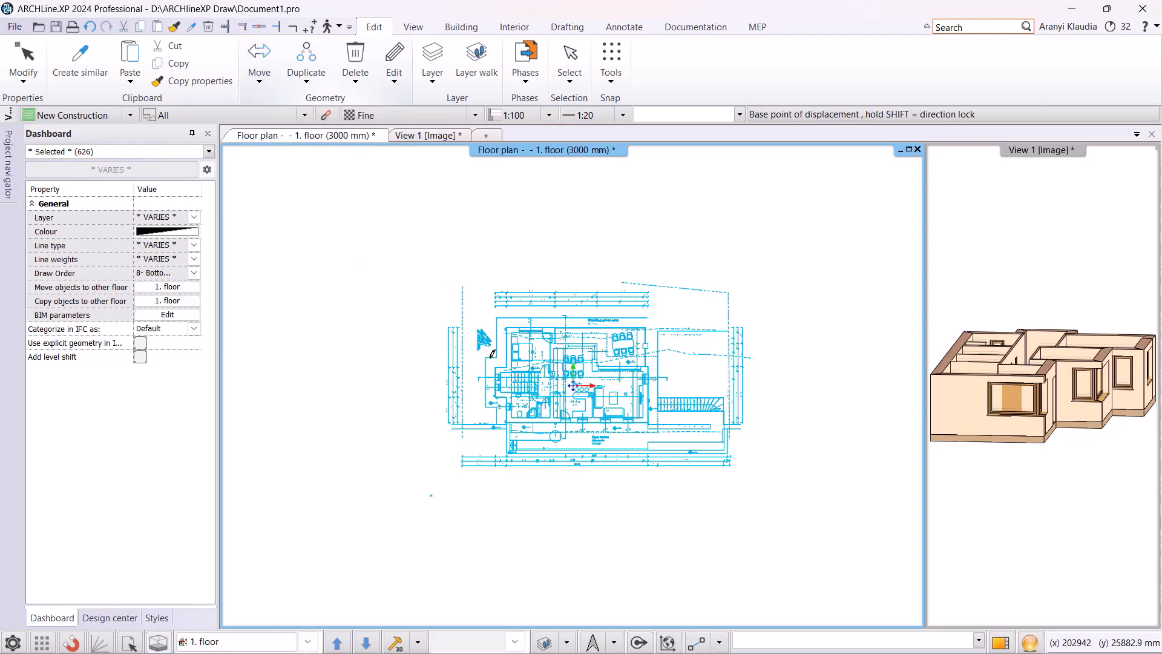
scroll(533, 424, "up", 2)
scroll(537, 415, "up", 5)
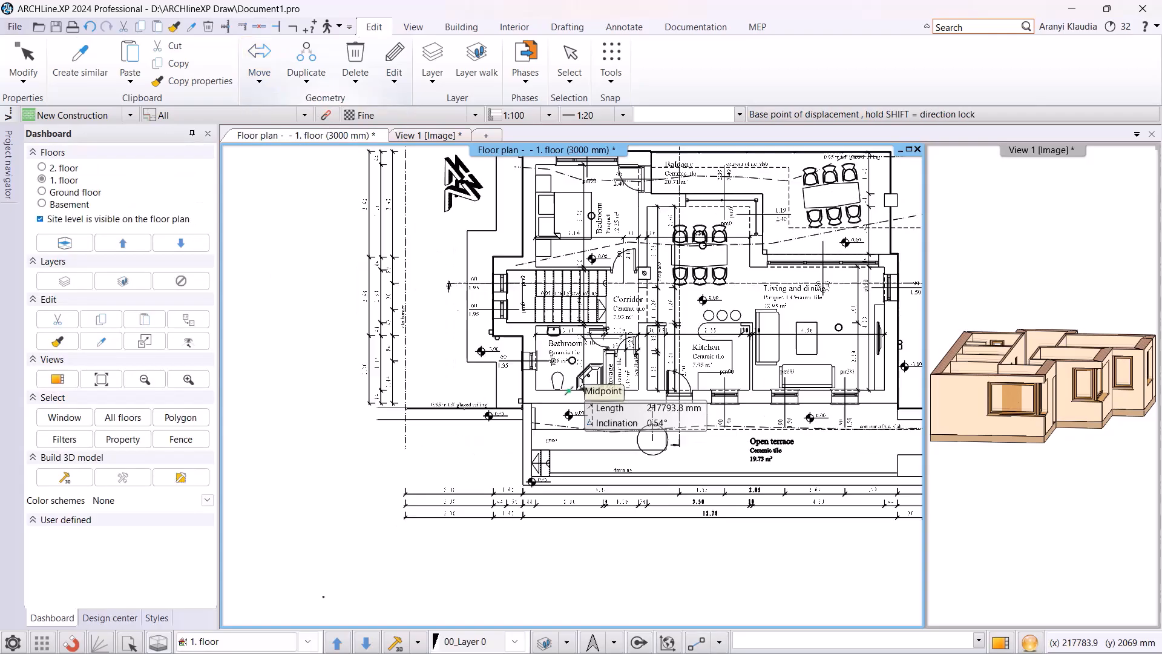
scroll(575, 381, "up", 2)
left_click(557, 387)
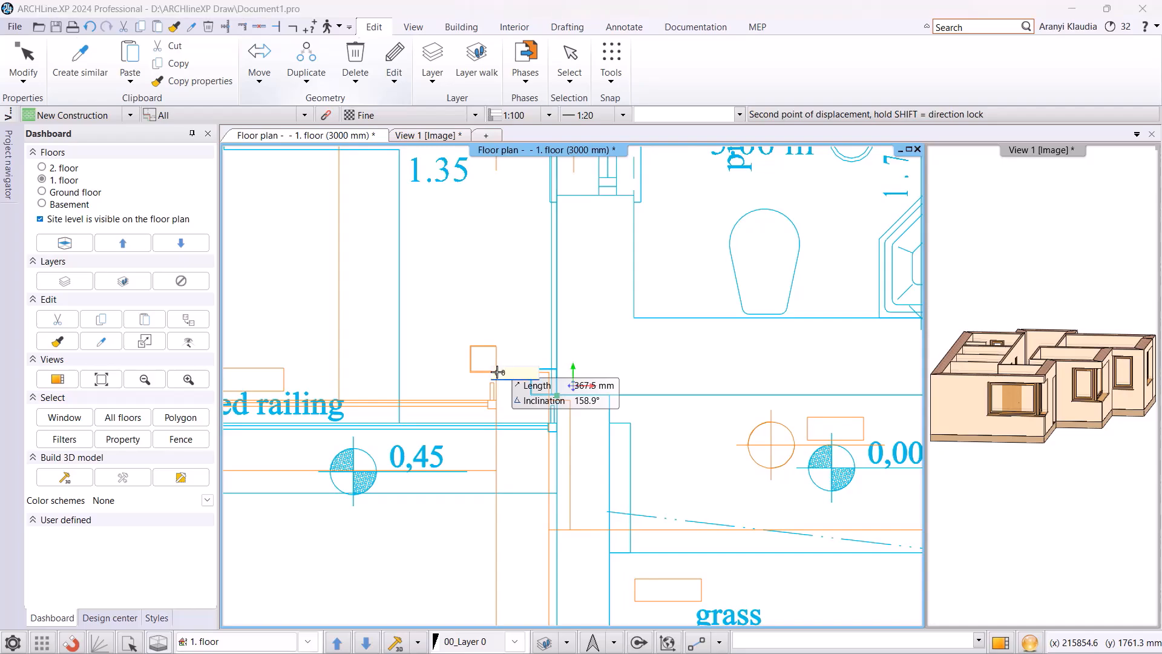
left_click(497, 372)
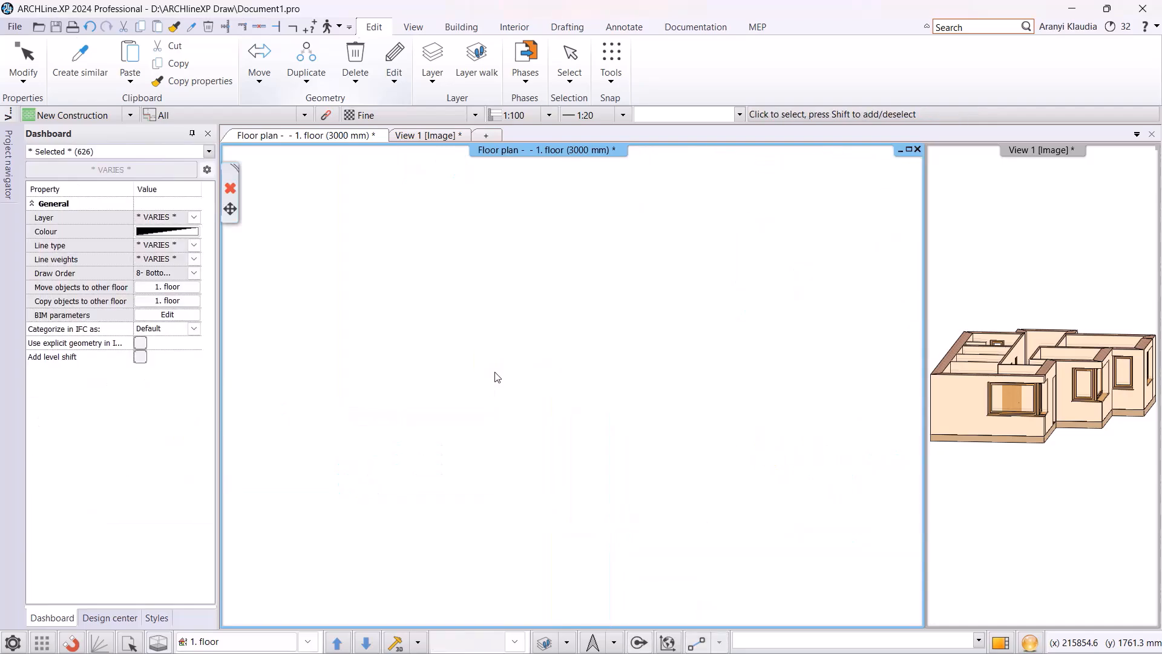
Check the alignment of the 1. floor blueprint against the ground floor by switching between the two floors.
left_click(393, 577)
left_click(425, 450)
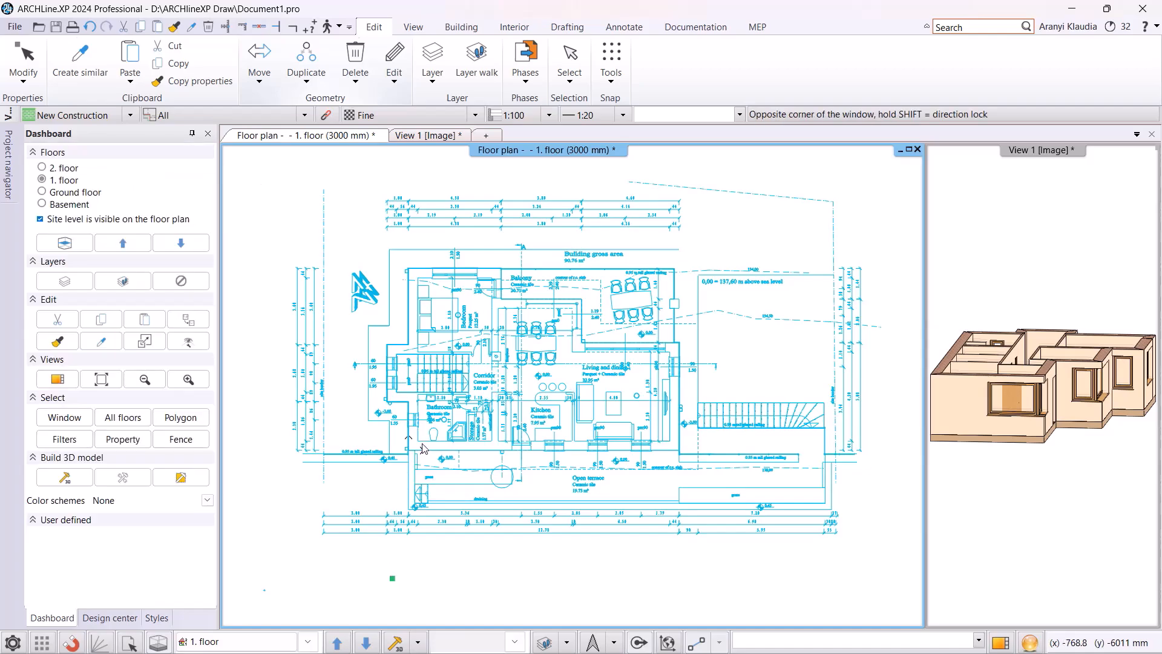
scroll(451, 425, "up", 3)
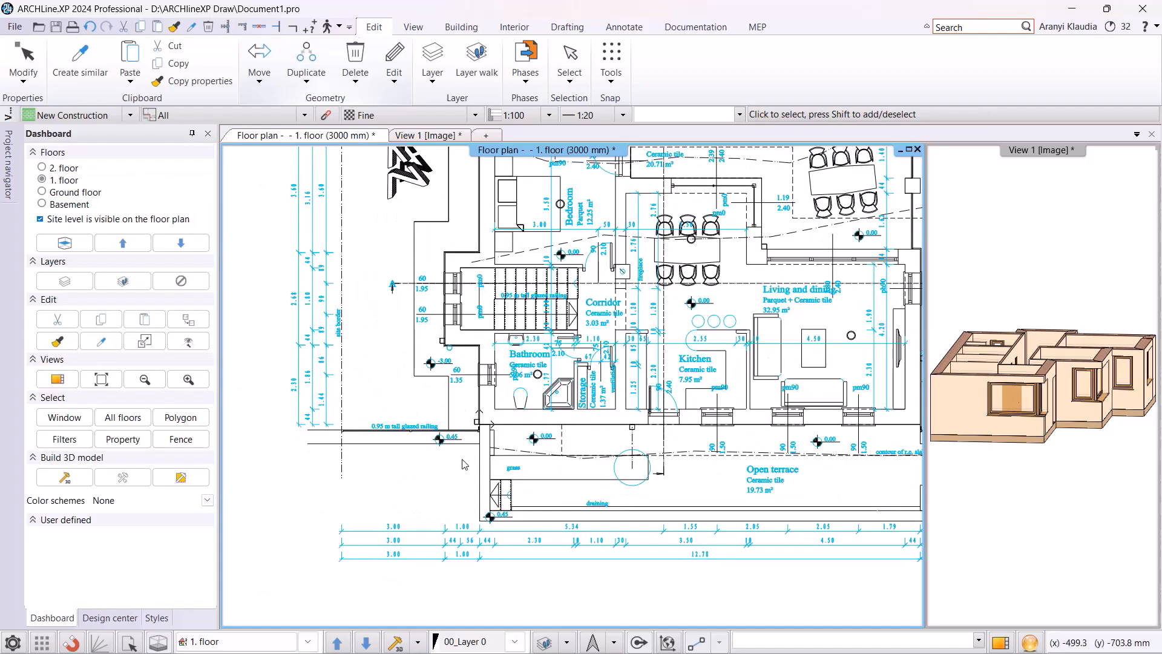
left_click(366, 643)
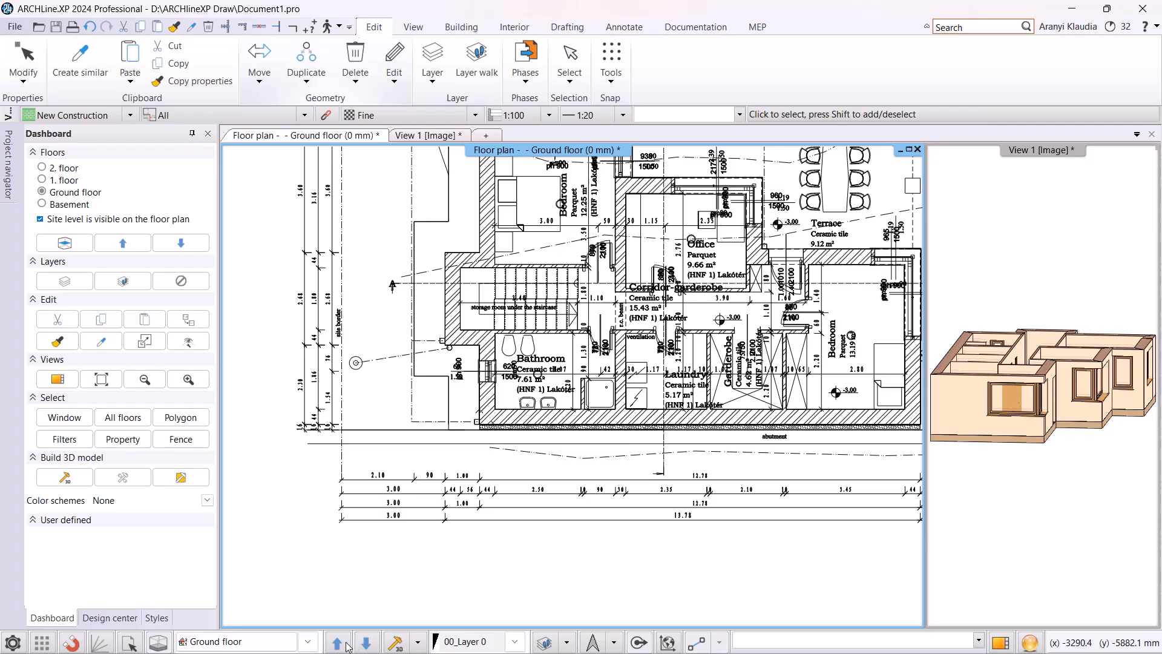
left_click(337, 643)
scroll(744, 276, "down", 2)
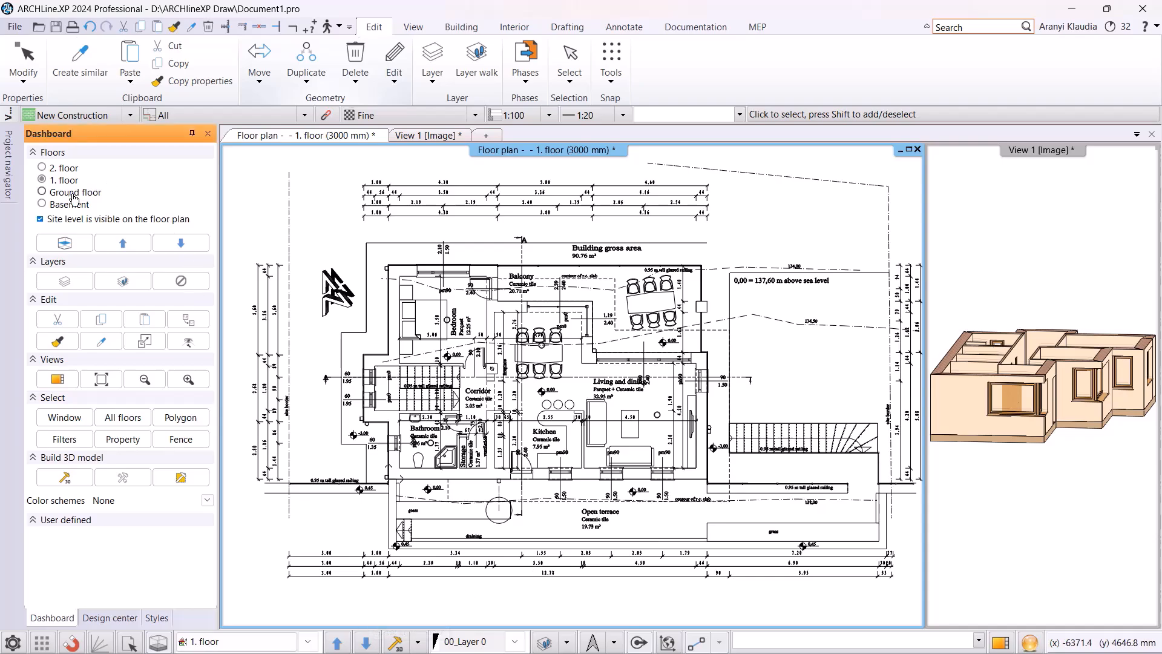
Make the ground floor active and use Layer walk to show only the Procedural Generated Walls and Slab layers.
left_click(72, 196)
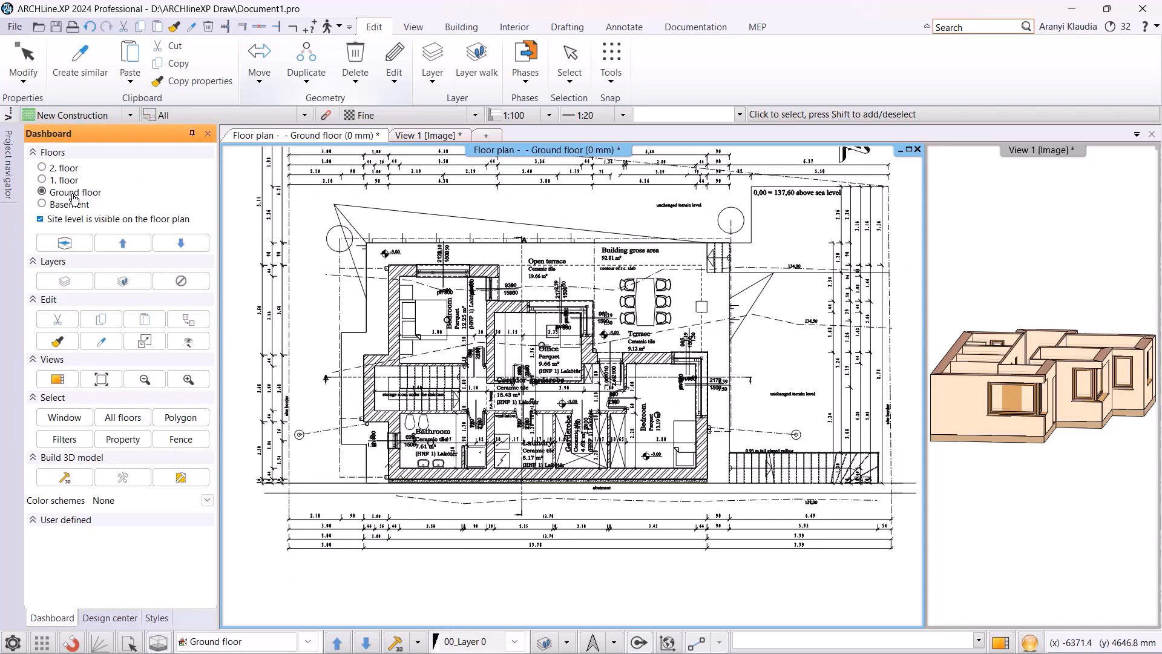
left_click(569, 640)
left_click(584, 574)
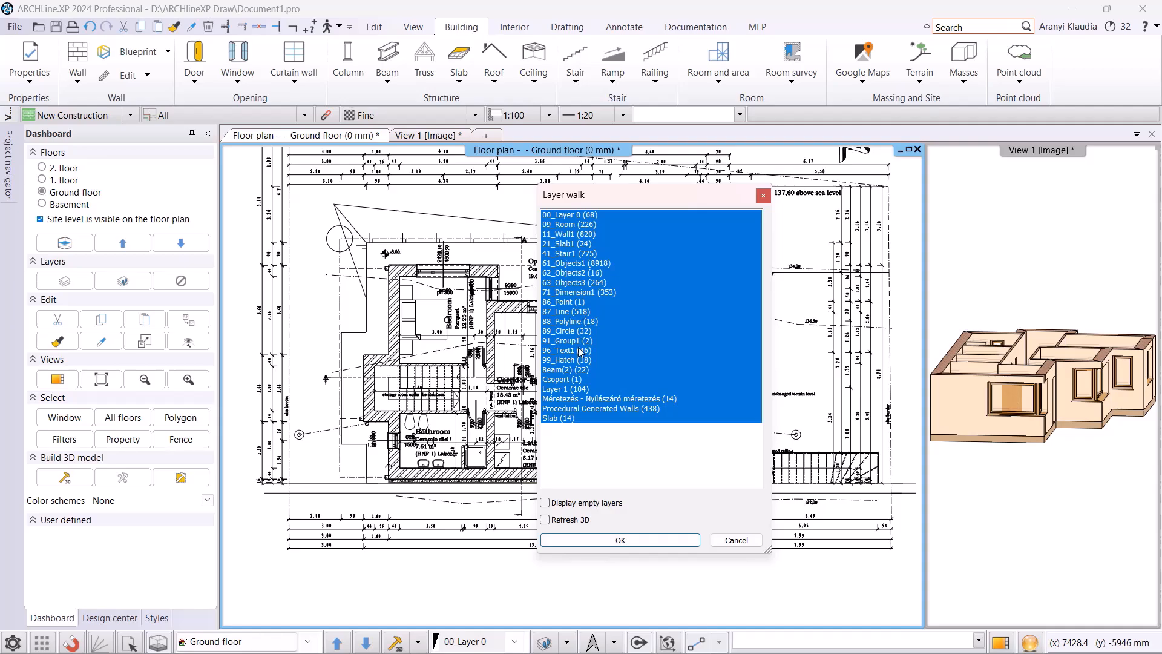
left_click(577, 419)
left_click(580, 409, "ctrl")
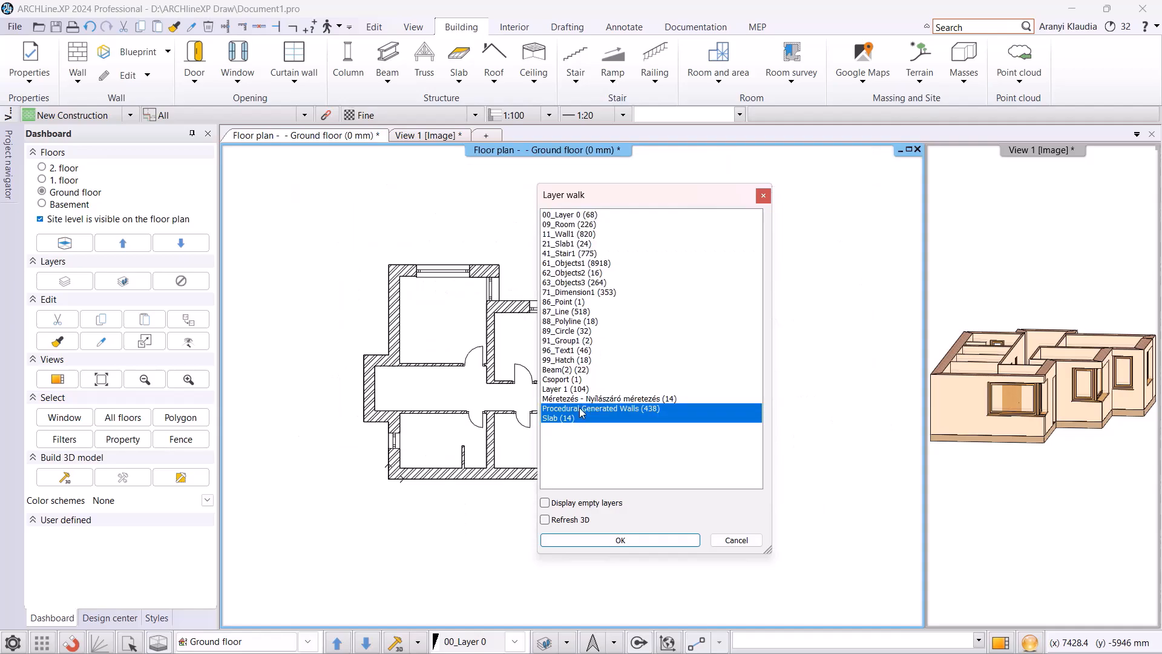
left_click(623, 544)
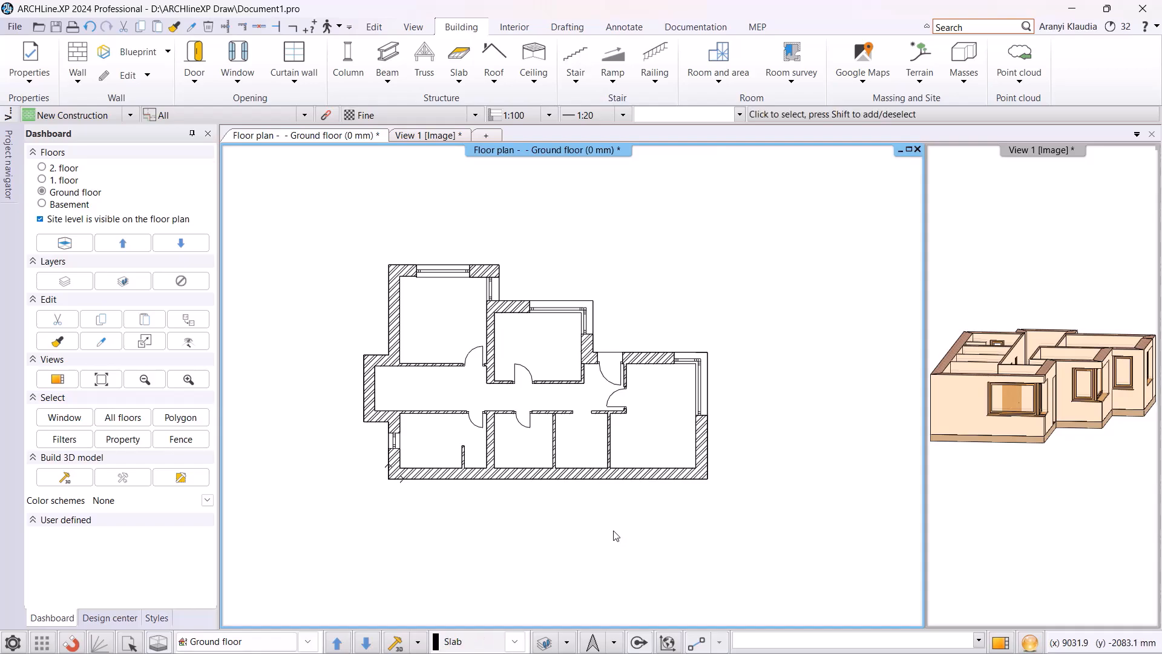
Copy all visible ground floor walls, openings and slab to the 1. floor and check the stacked storeys in 3D.
left_click(316, 226)
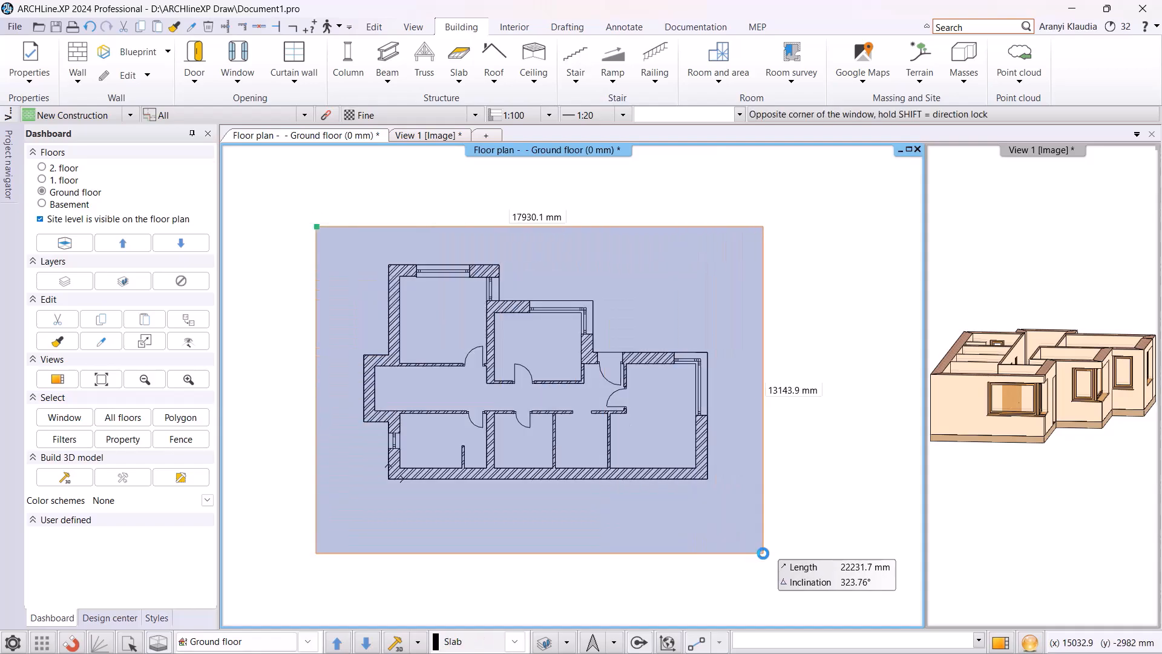
left_click(763, 552)
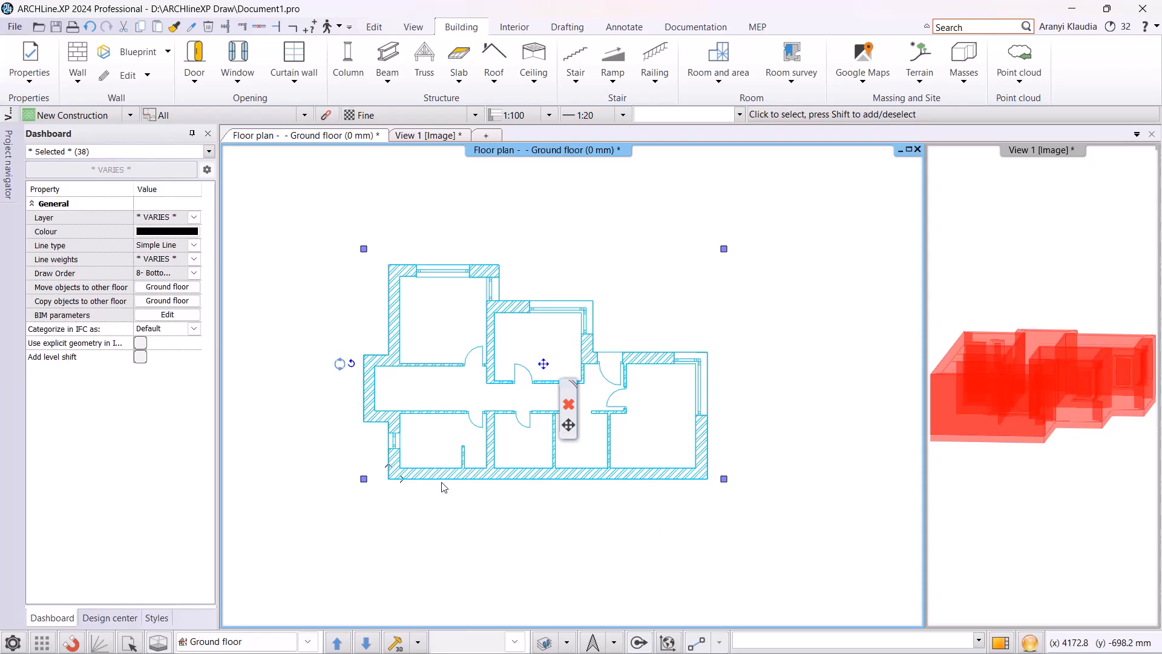
left_click(260, 642)
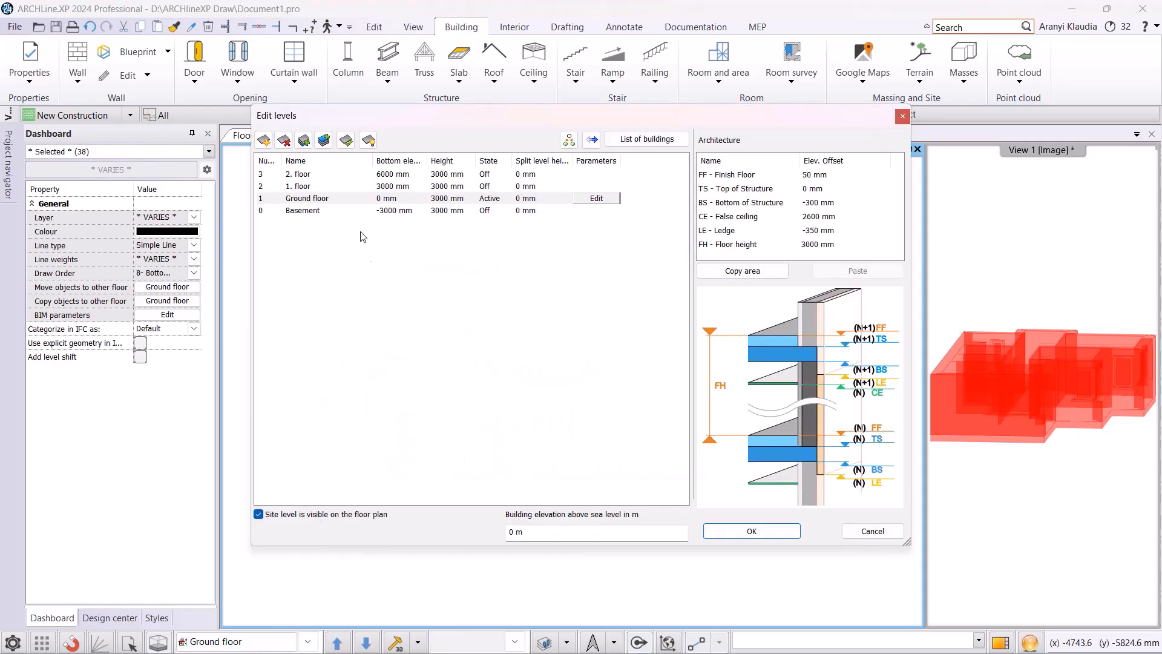
left_click(565, 143)
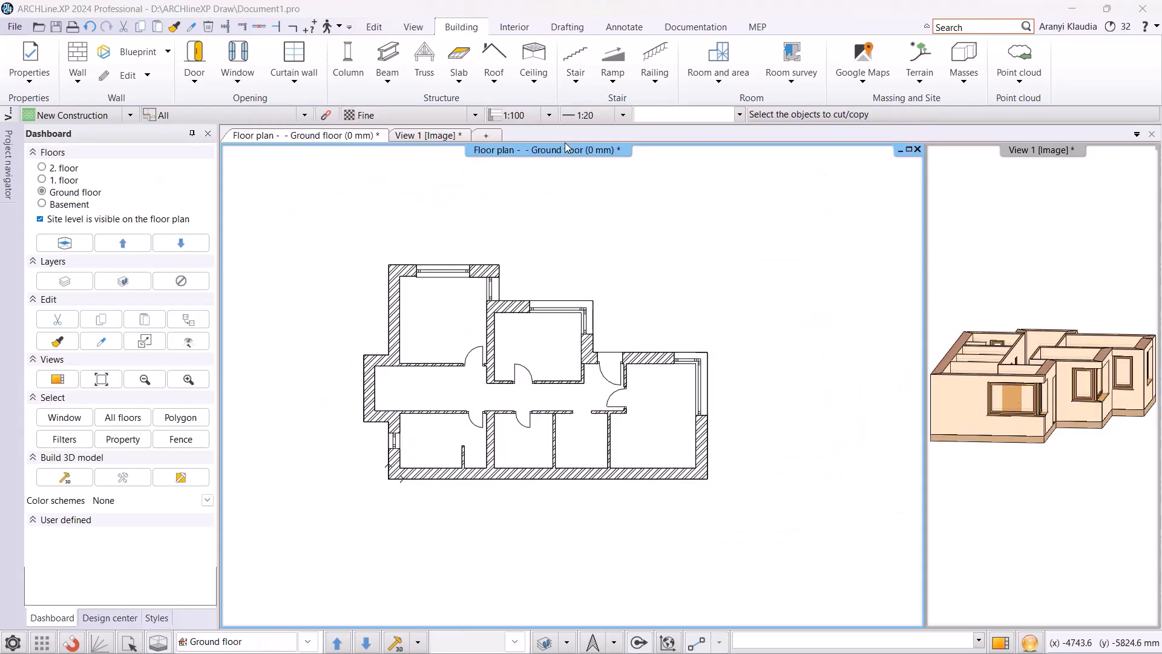
left_click(545, 247)
left_click(776, 451)
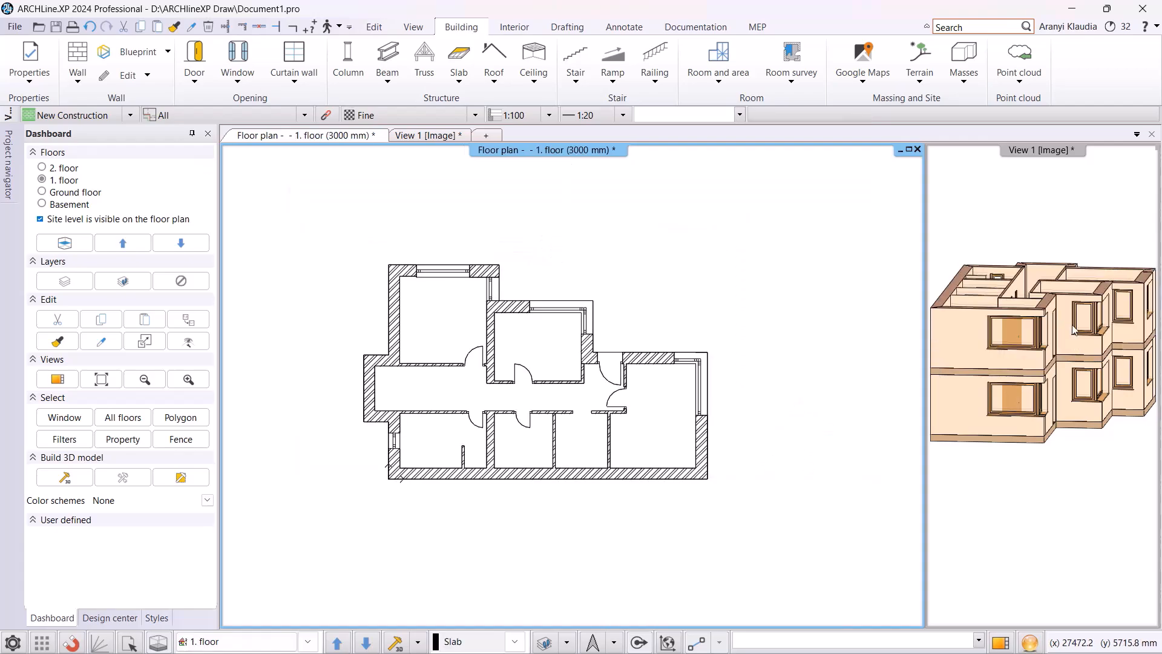
left_click(421, 135)
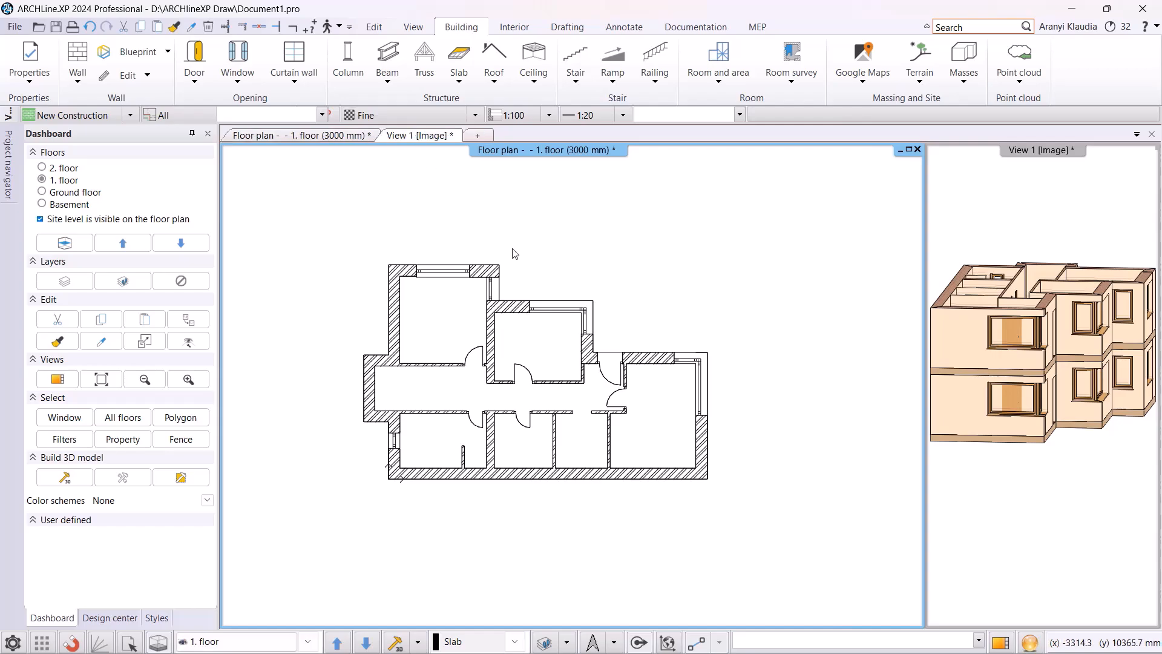
left_click(339, 136)
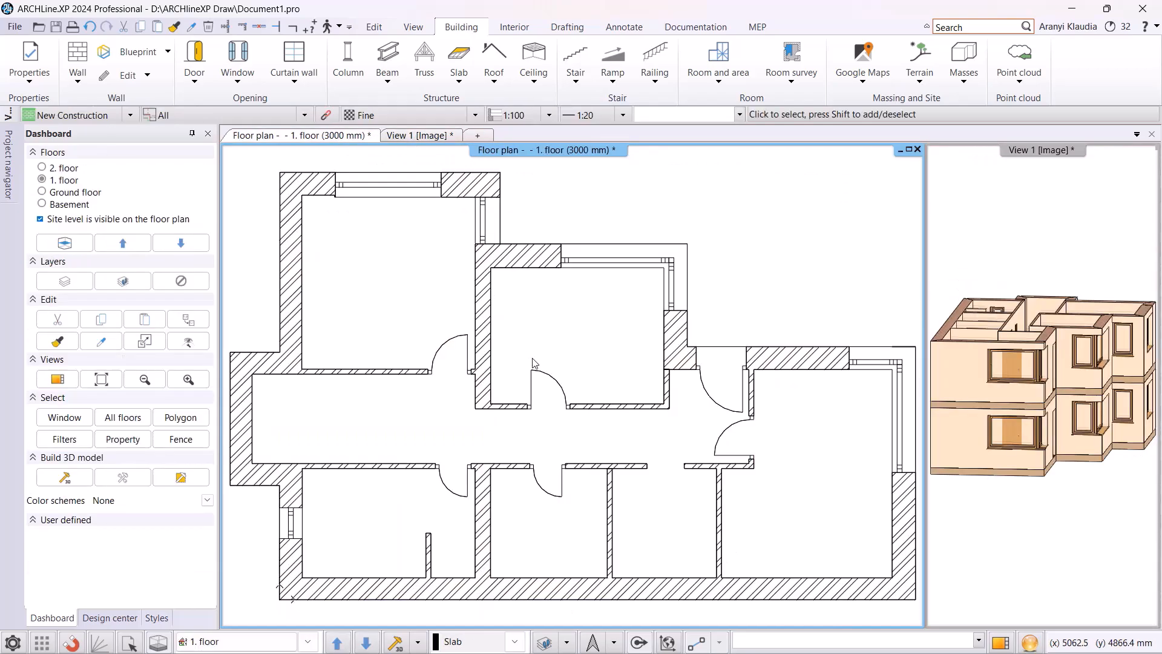
Use Layer walk on the 1. floor to show every layer from 00_Layer 0 to Slab.
left_click(567, 642)
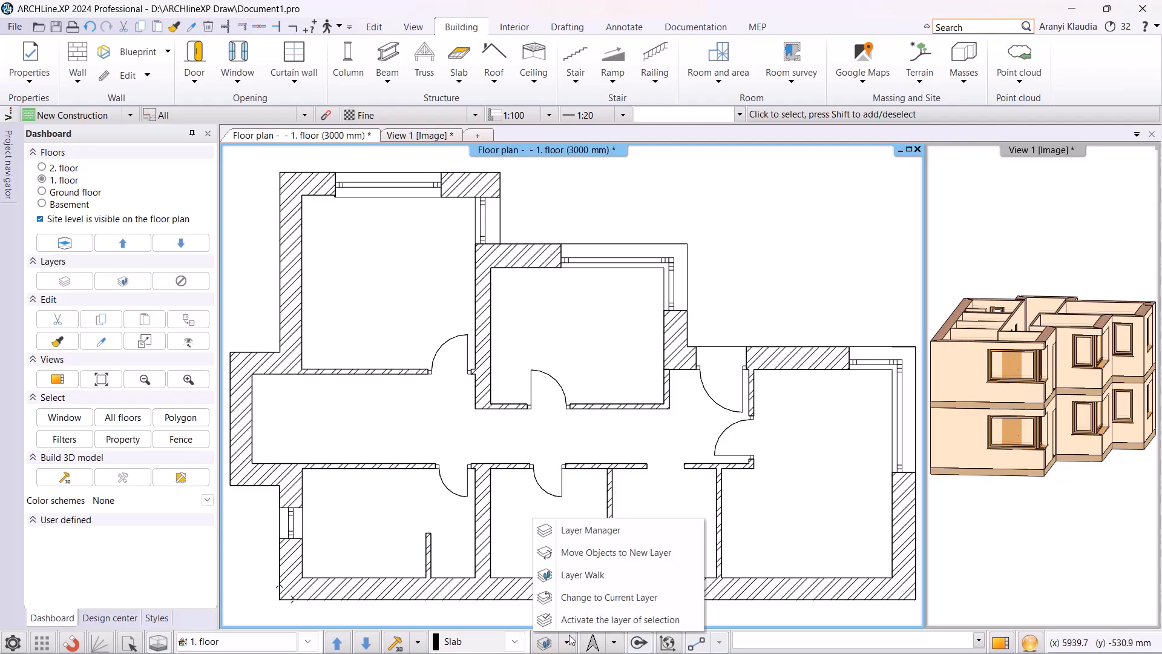
left_click(575, 578)
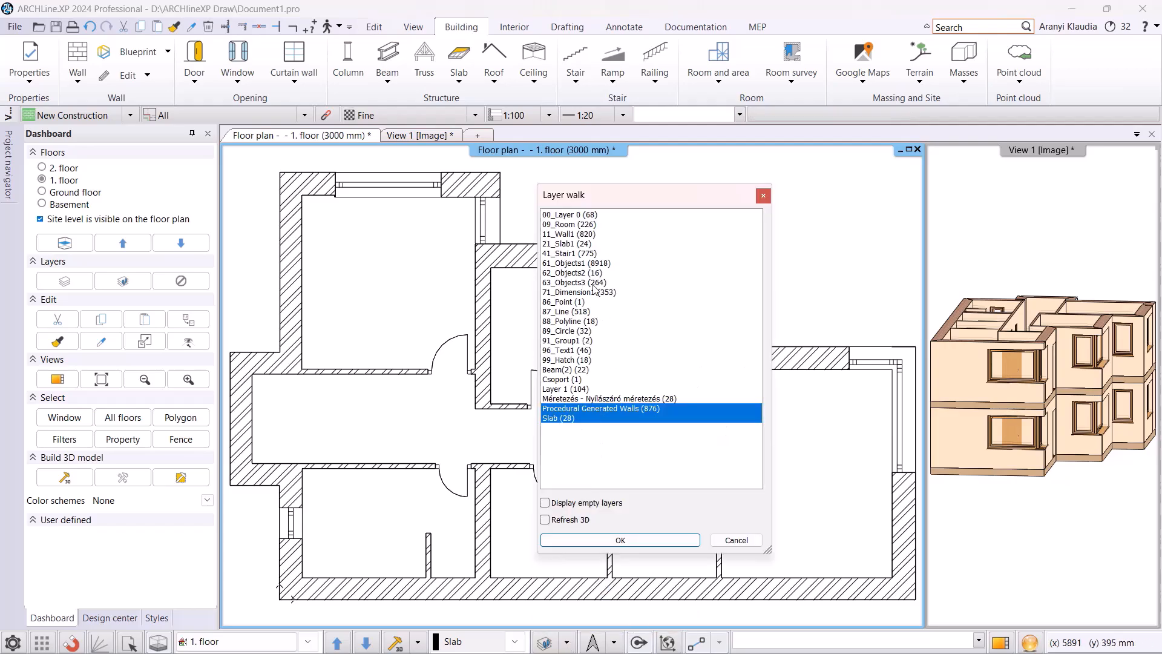
left_click(569, 215)
left_click(573, 419, "shift")
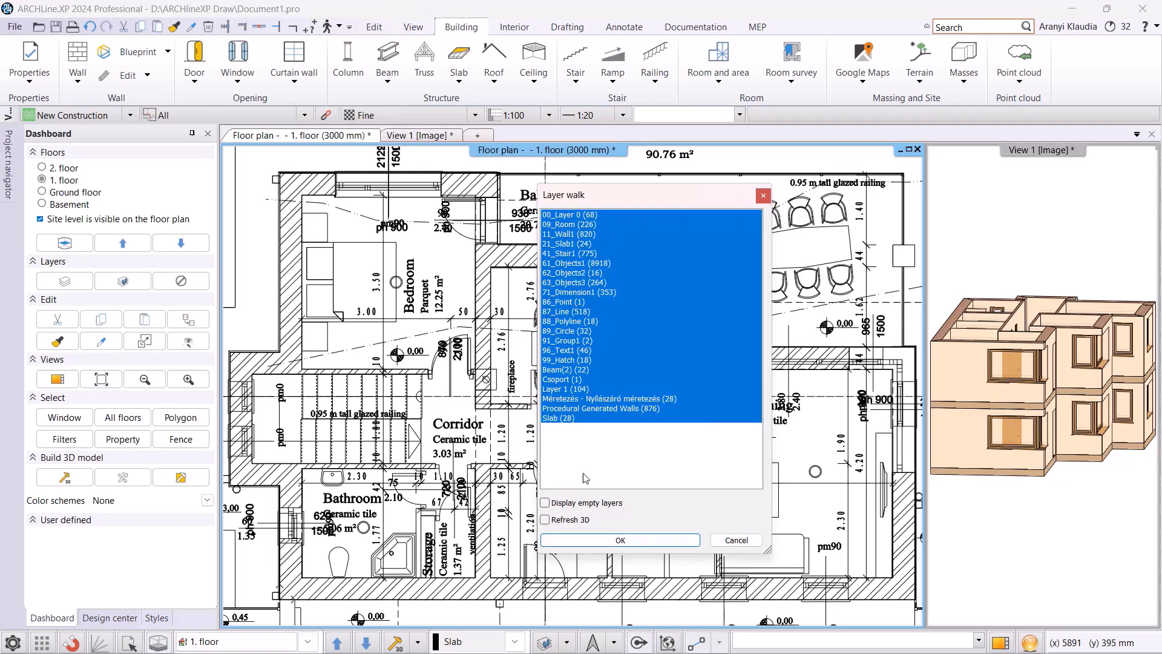
left_click(599, 542)
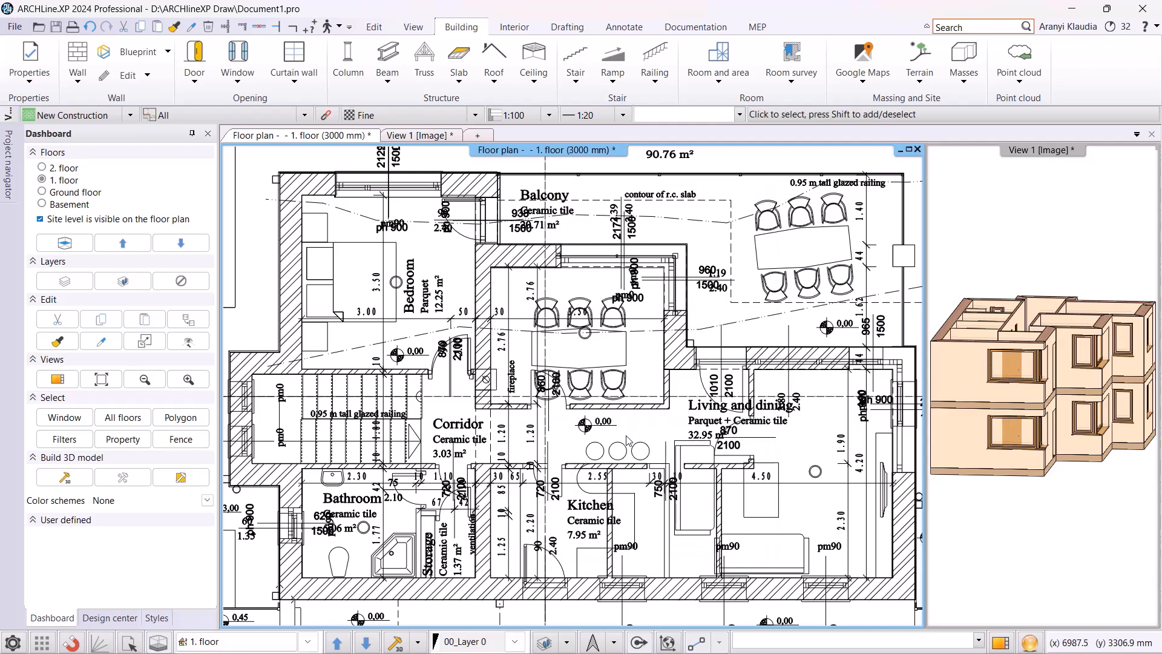
Move the vertical partition wall in the living area onto the blueprint's partition position between the kitchen and the living room.
scroll(647, 465, "up", 1)
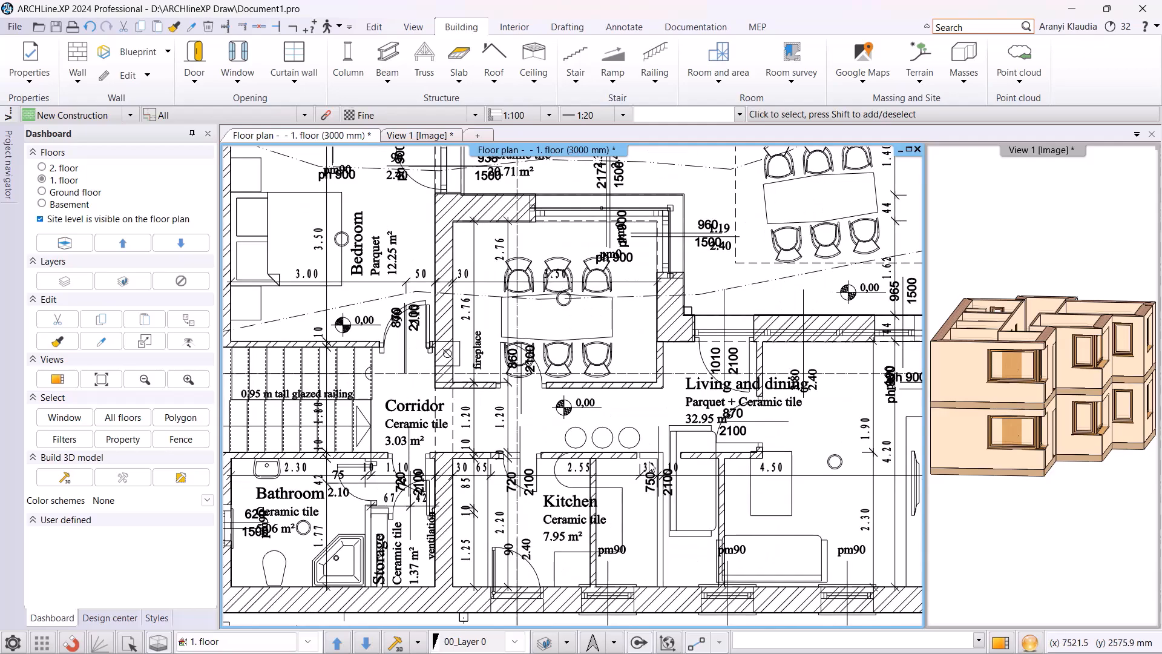
left_click(722, 486)
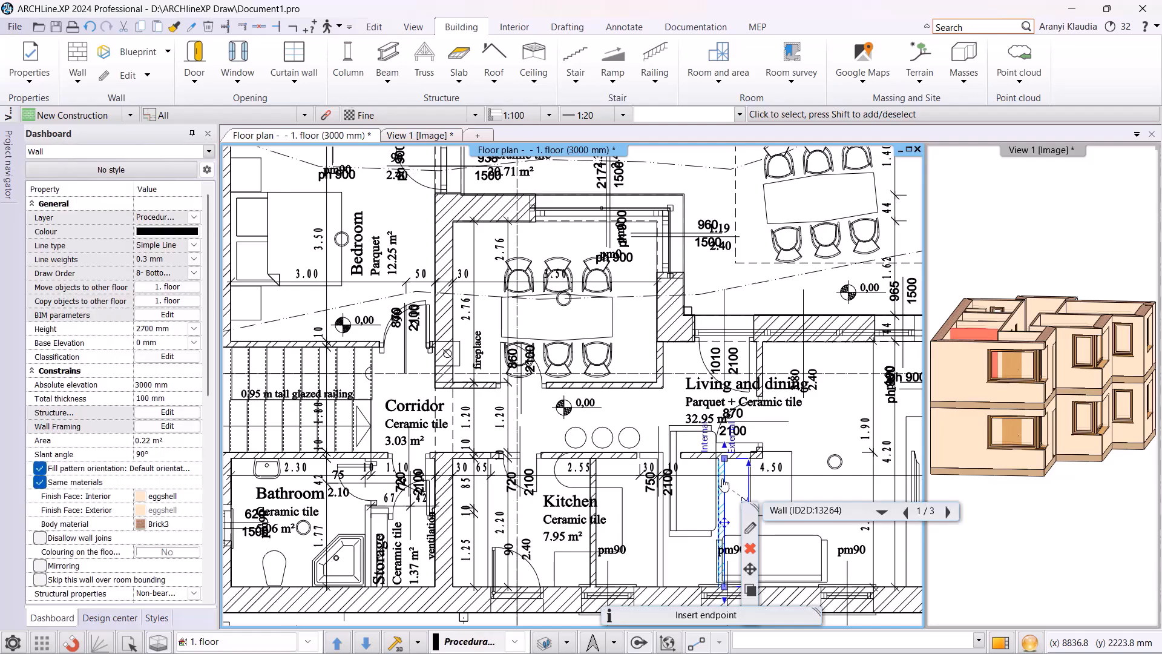
left_click(725, 524)
left_click(768, 307)
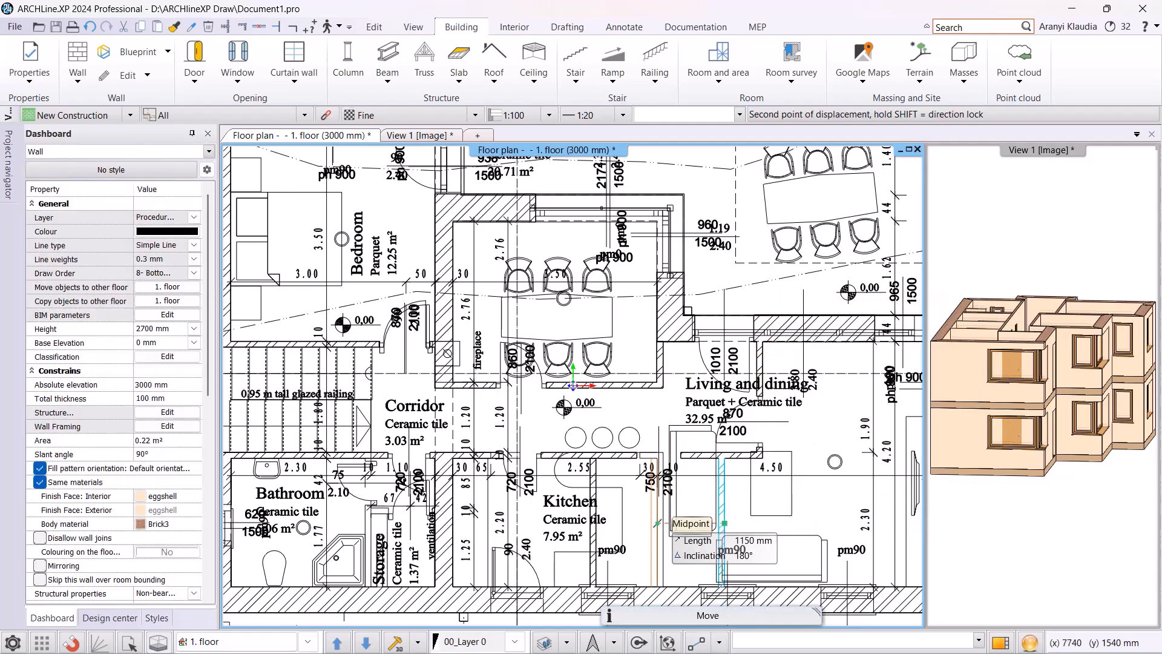
scroll(657, 523, "up", 3)
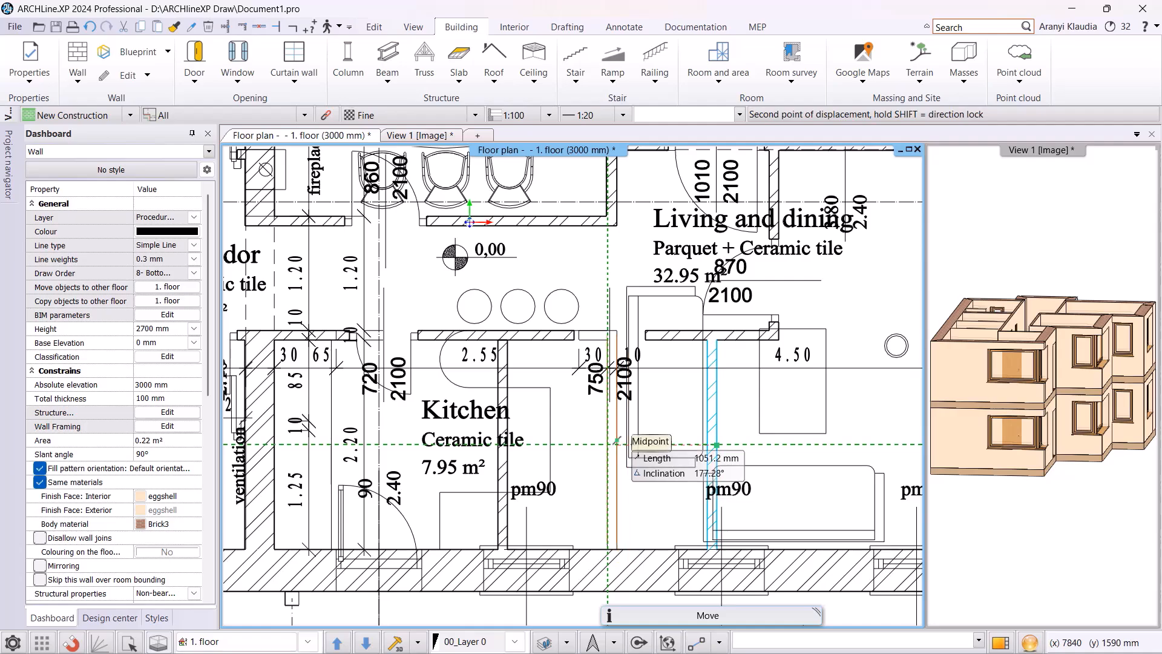
left_click(617, 440)
Adjust the living-room end of the horizontal wall along the kitchen and inspect the building in the 3D view.
left_click(547, 342)
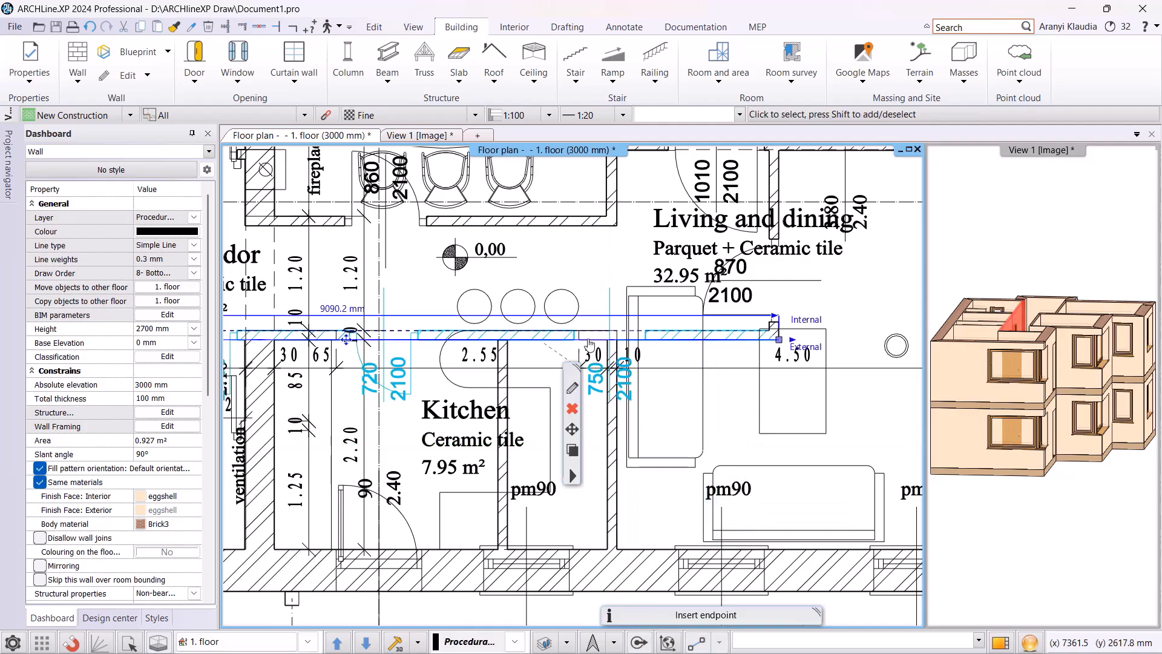
left_click(776, 342)
left_click(811, 353)
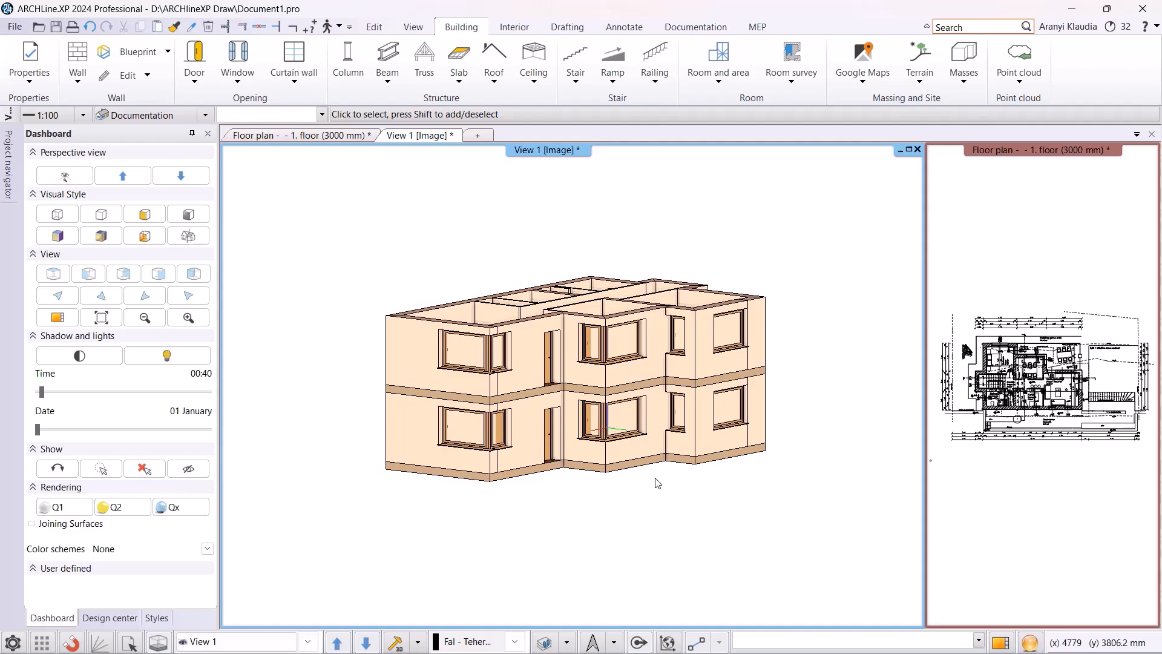
middle_click_drag(655, 478, 657, 479)
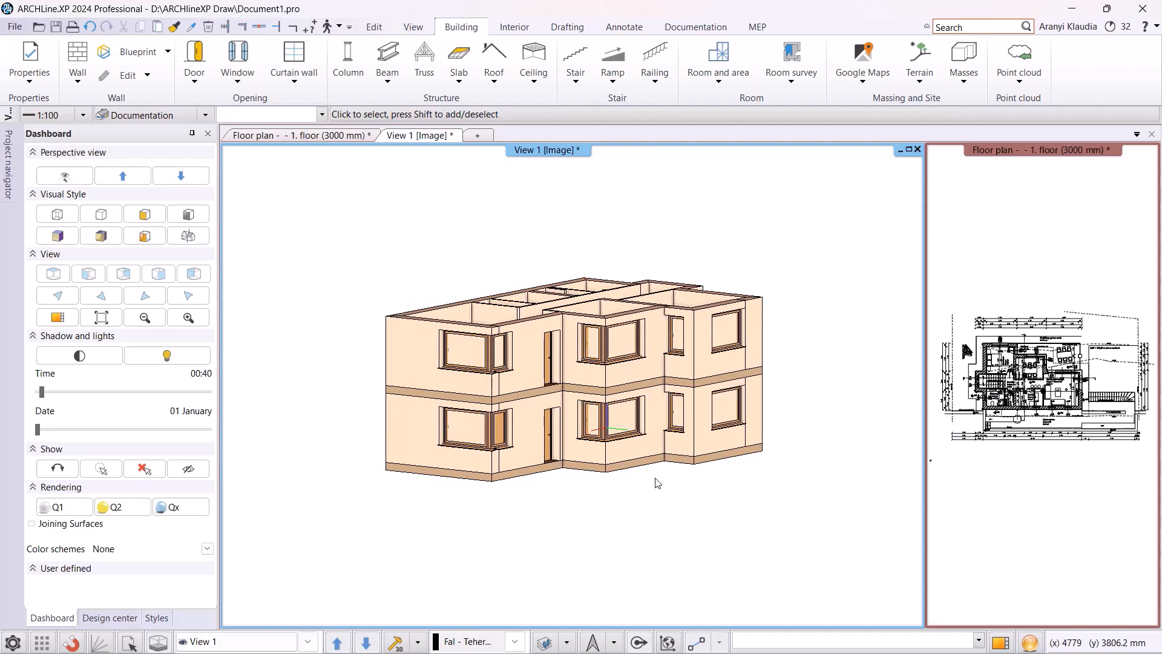
Start a new empty project.
left_click(15, 27)
mouse_move(81, 192)
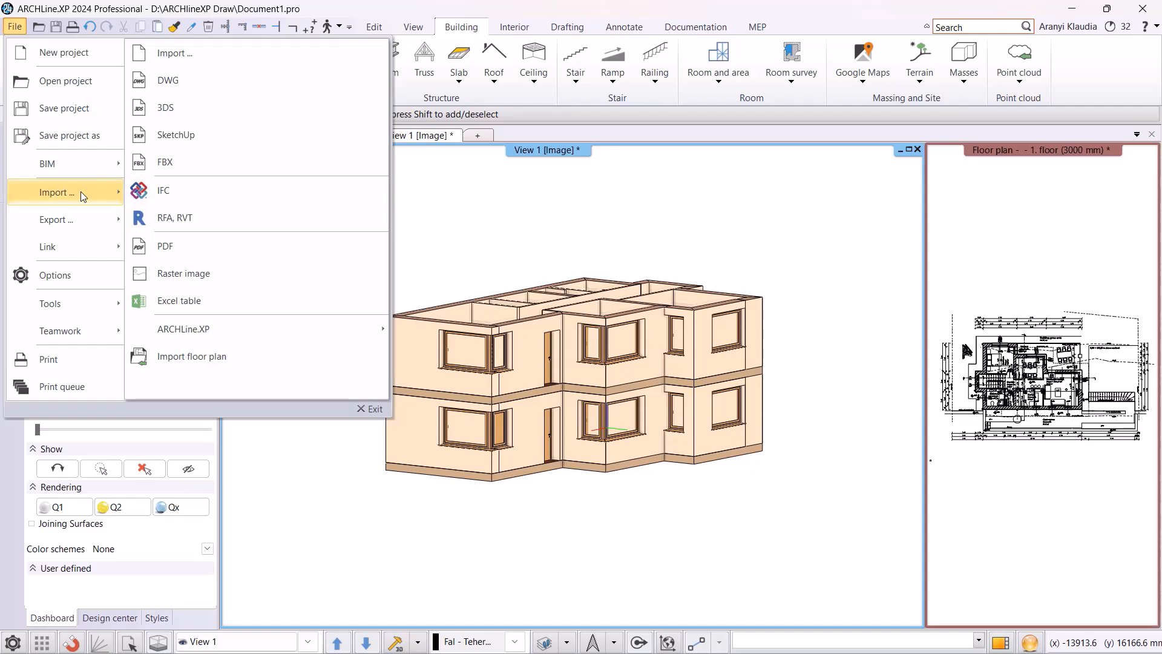
left_click(61, 52)
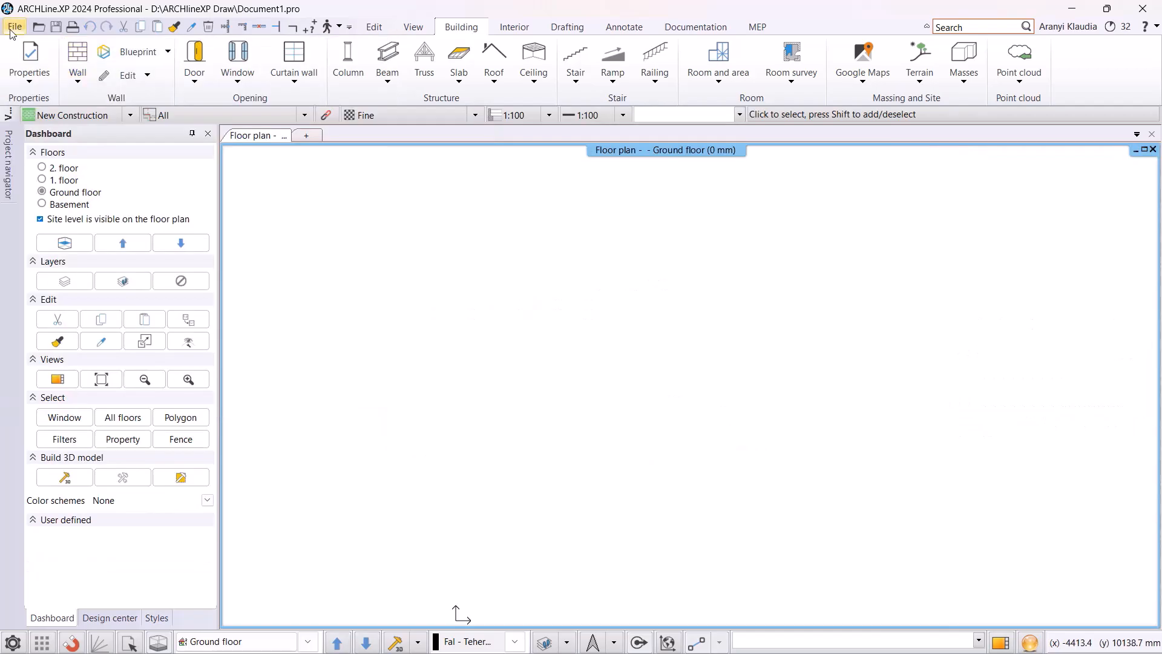
Import rac_basic_sample_project.ifc from the IFC folder as a new project, keeping the factory styles and adding the imported ones.
left_click(14, 26)
mouse_move(83, 193)
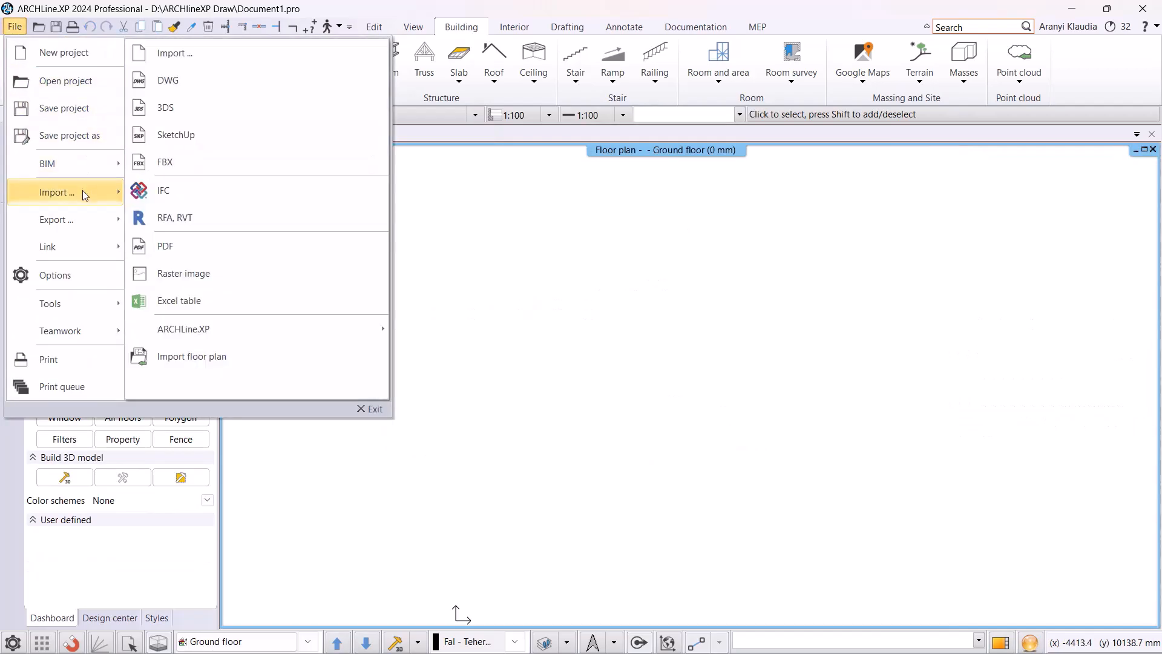
left_click(156, 202)
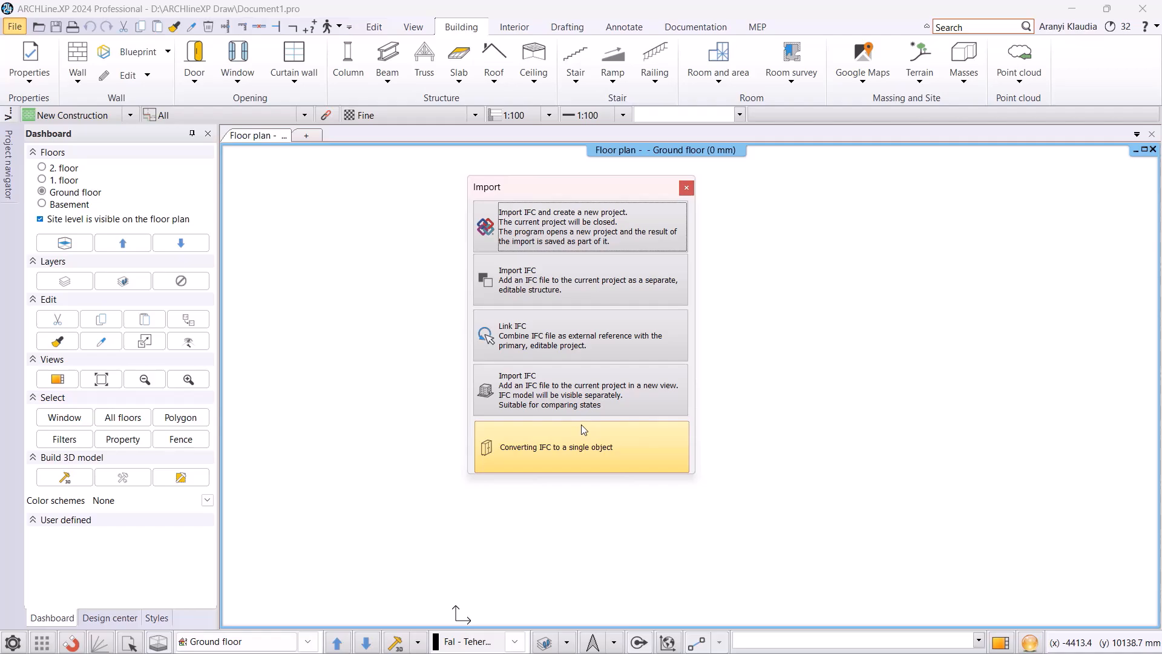
left_click(572, 231)
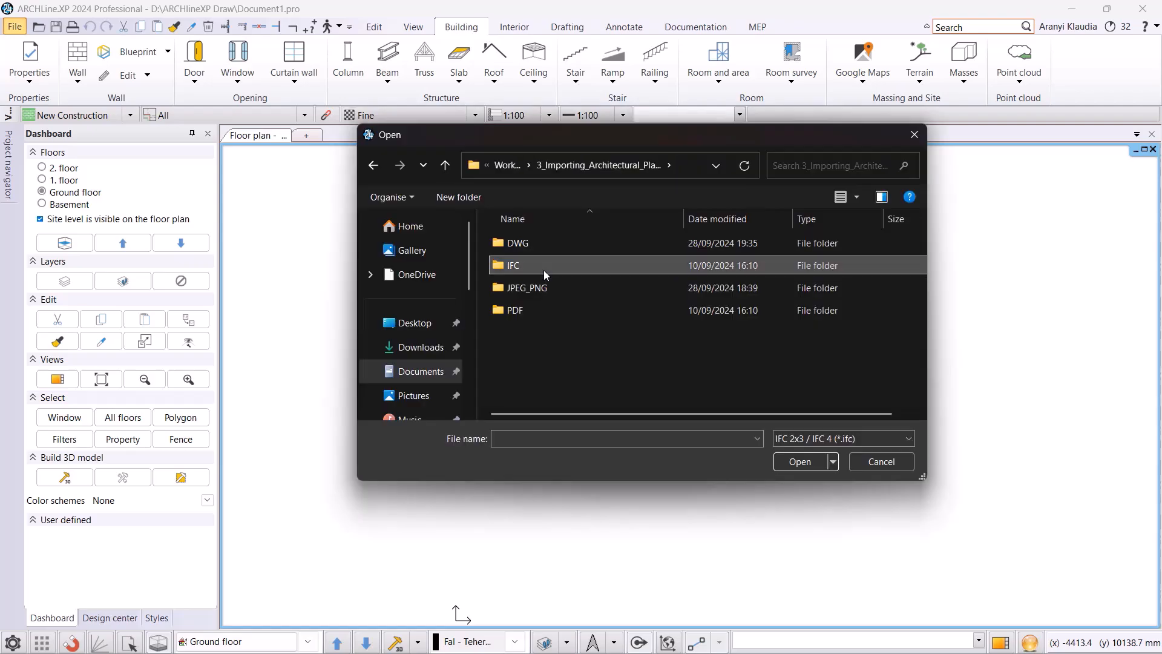
double_click(543, 270)
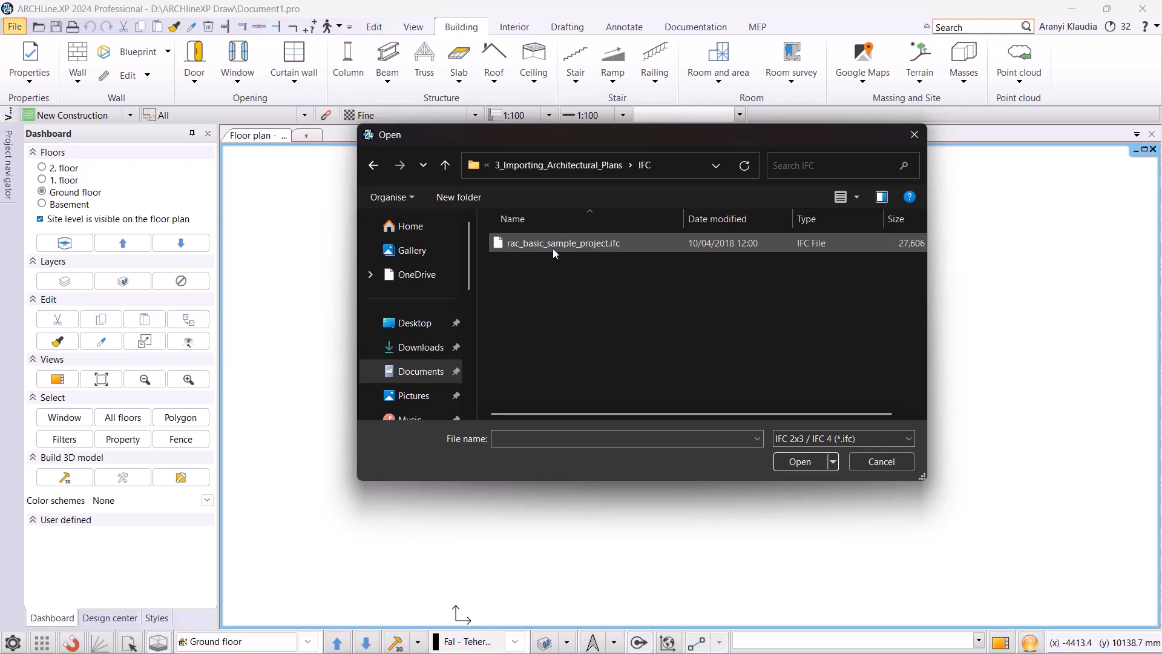
left_click(553, 246)
left_click(791, 467)
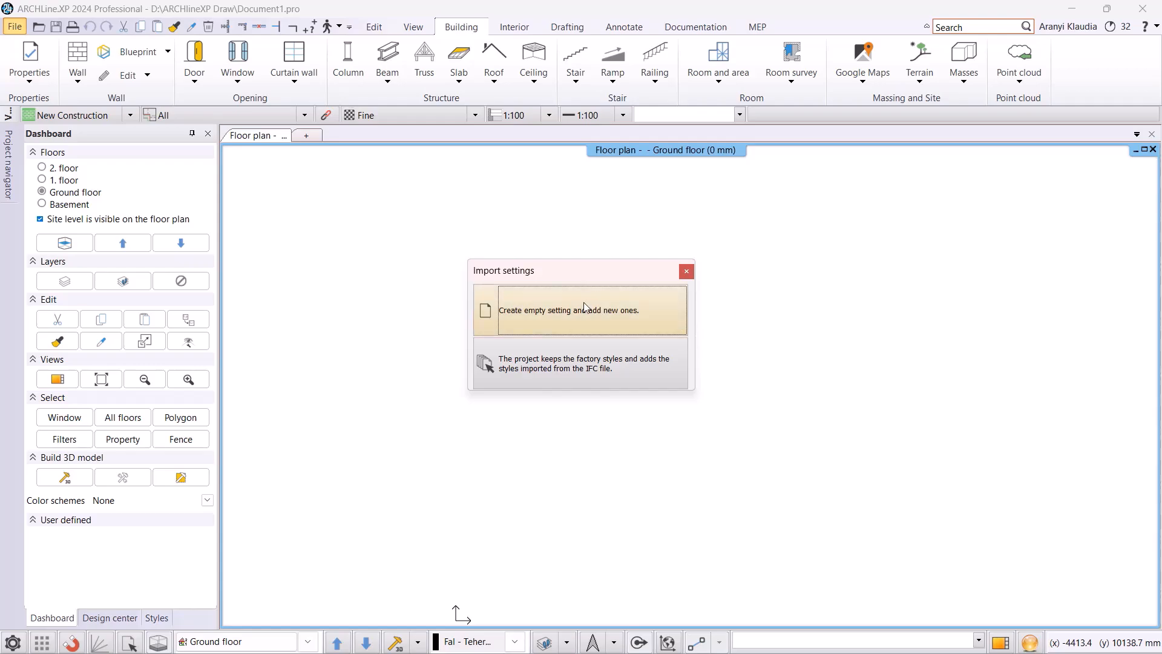
left_click(565, 366)
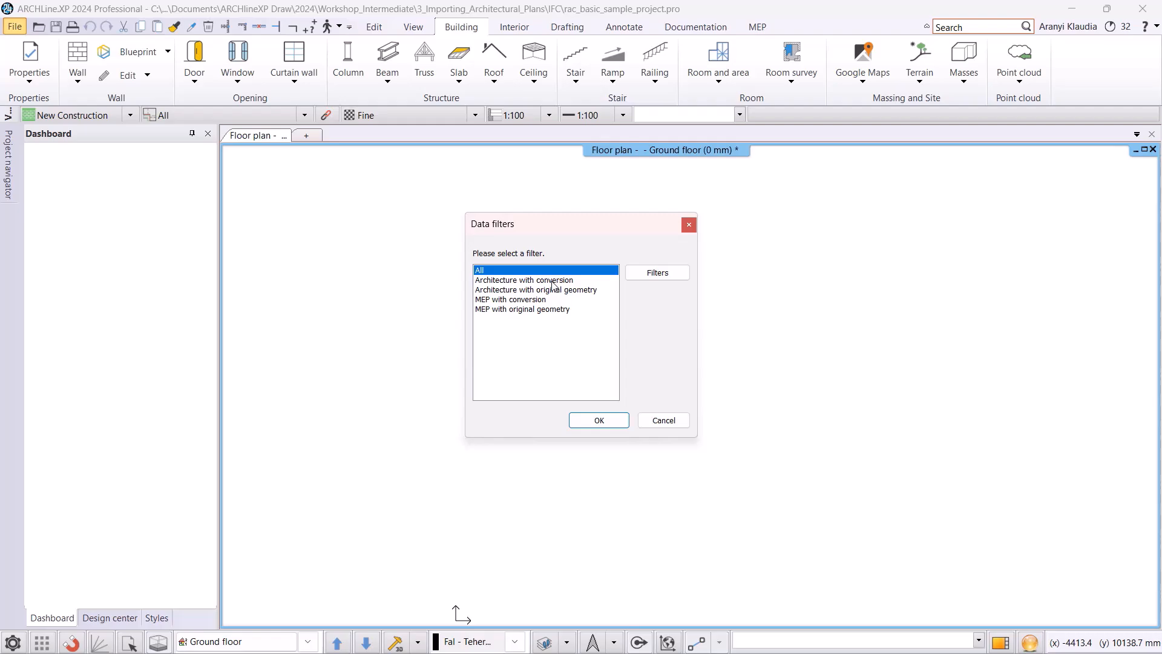
Review the element operations of the All data filter and import the IFC using the Architecture with conversion filter.
key("Tab")
left_click(570, 290)
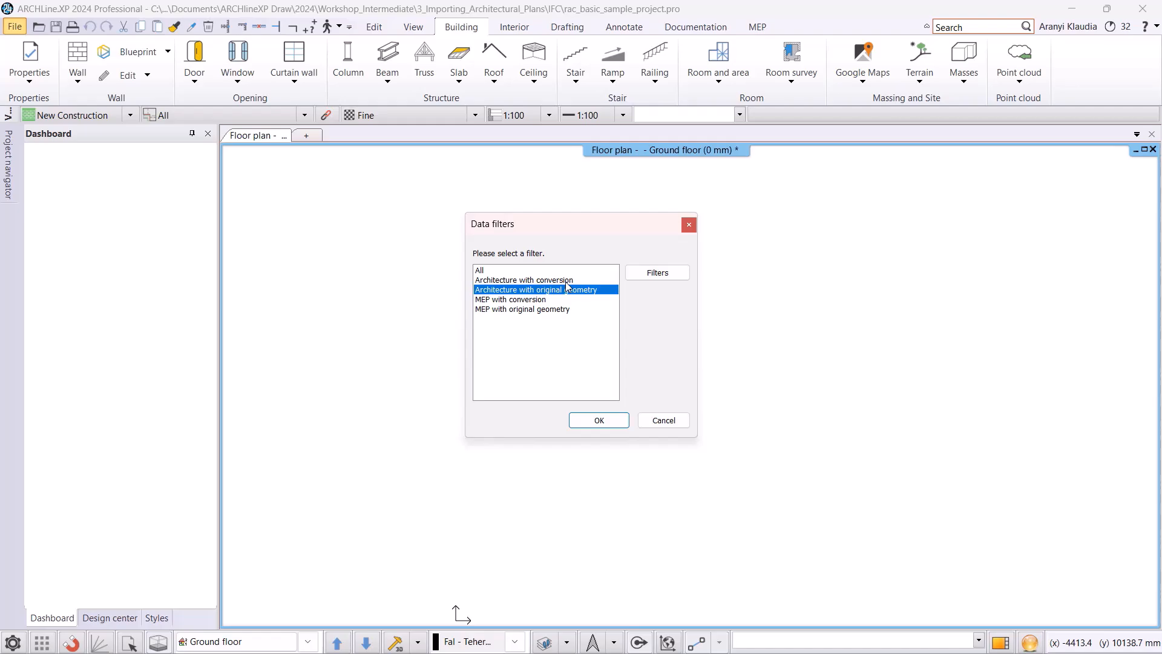
left_click(545, 270)
left_click(672, 273)
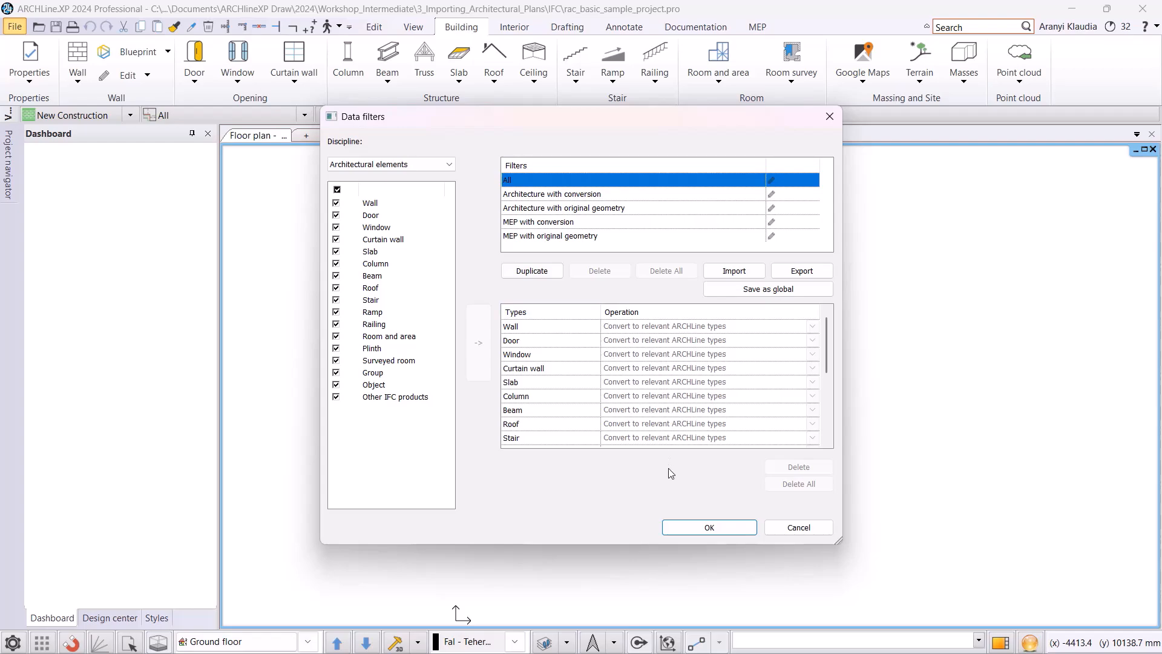
left_click(787, 531)
key("Down")
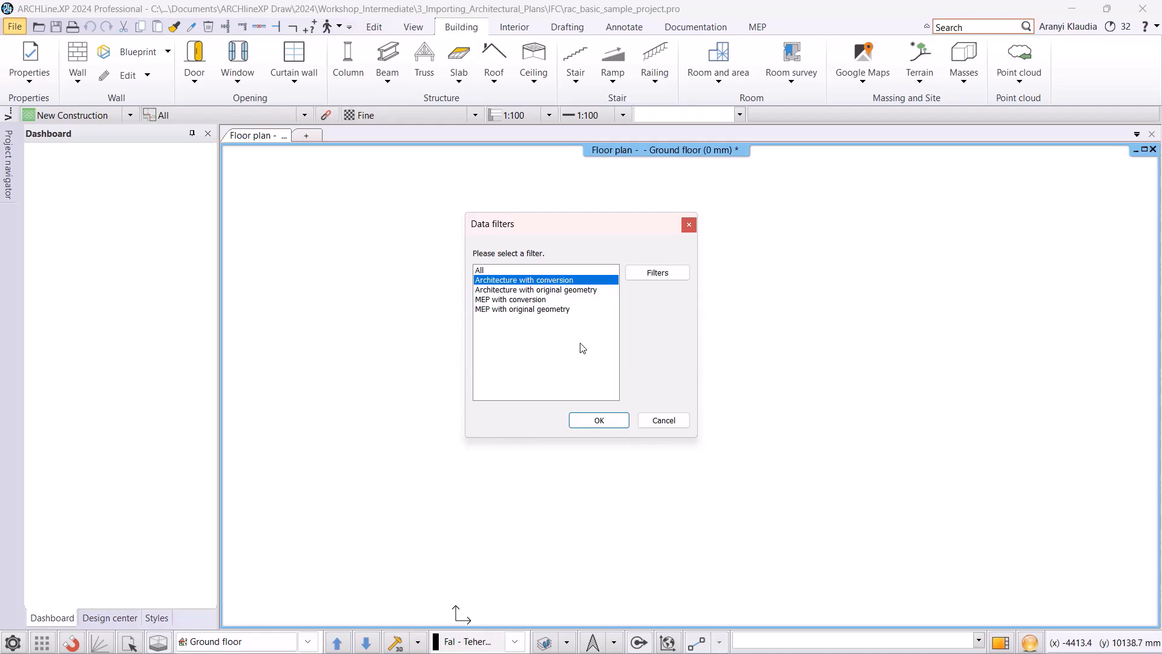
left_click(600, 423)
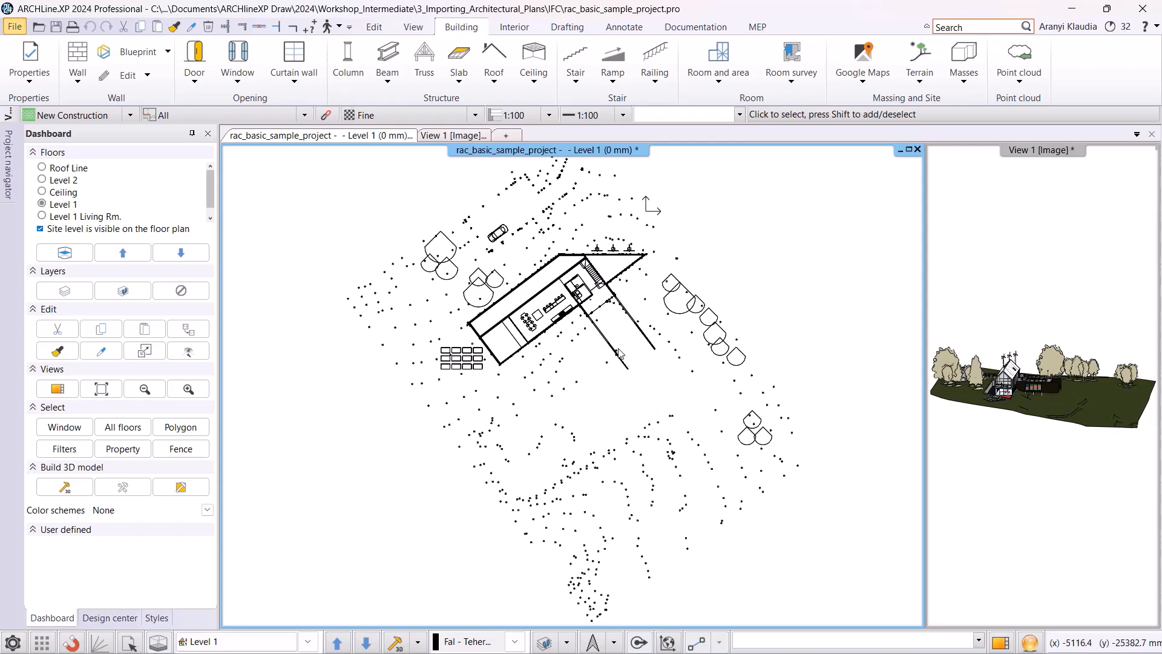
Examine the imported project's Level 1 floor plan and its 3D model from another angle.
scroll(562, 285, "up", 5)
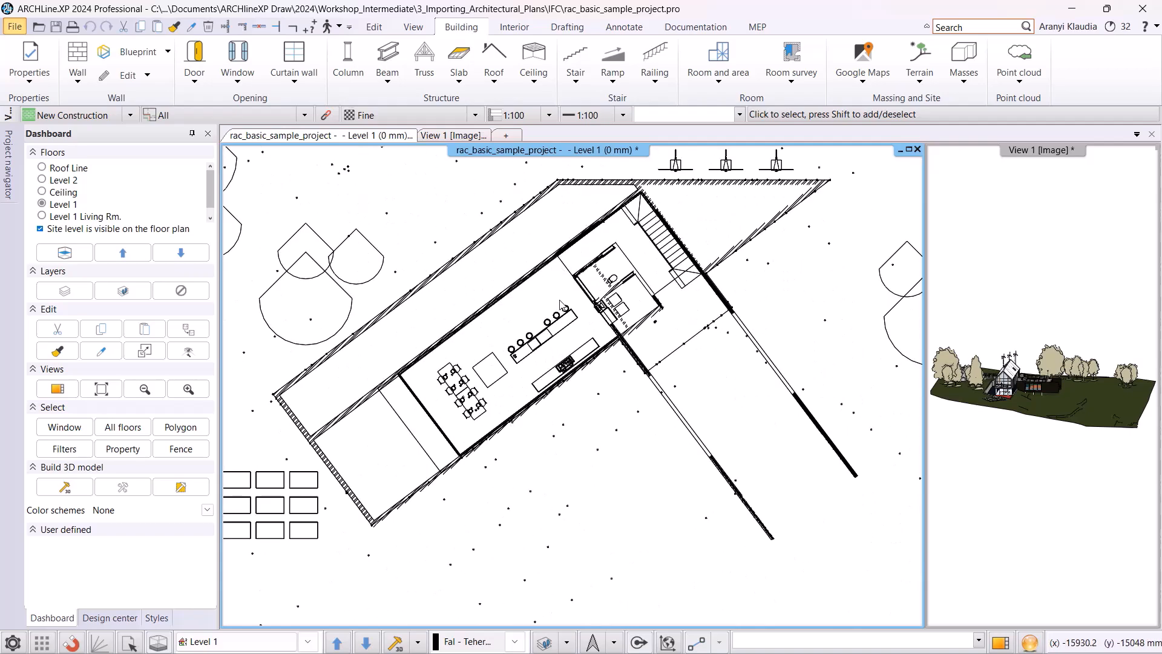
left_click(450, 136)
scroll(454, 339, "up", 2)
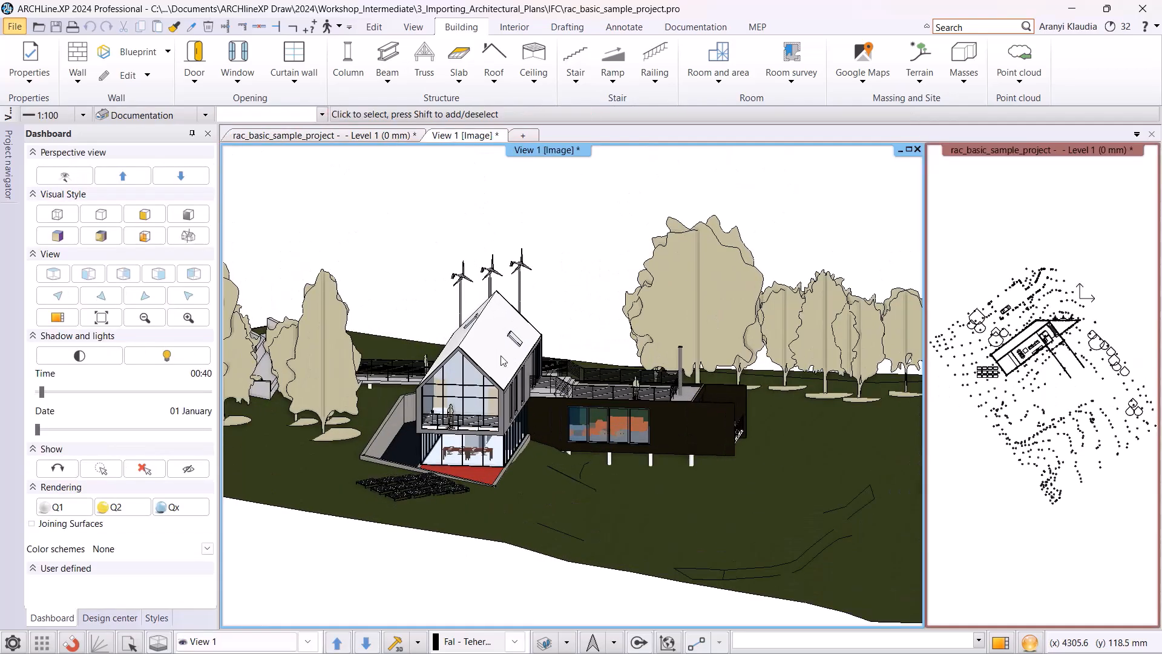
middle_click_drag(603, 437, 528, 419)
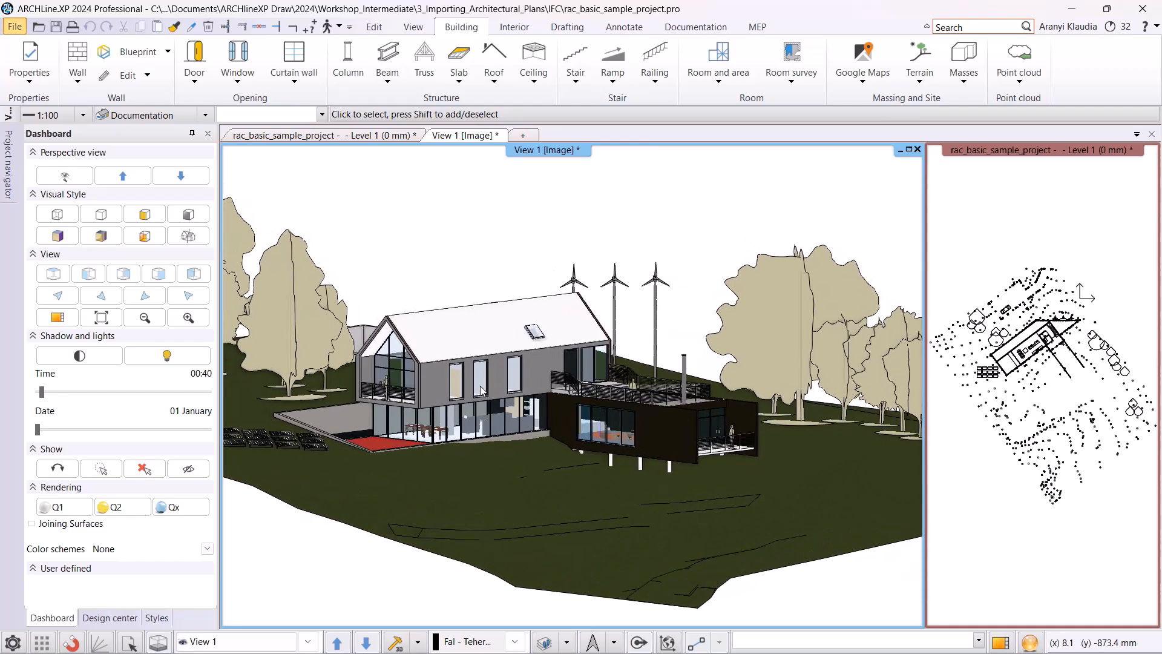
left_click(398, 138)
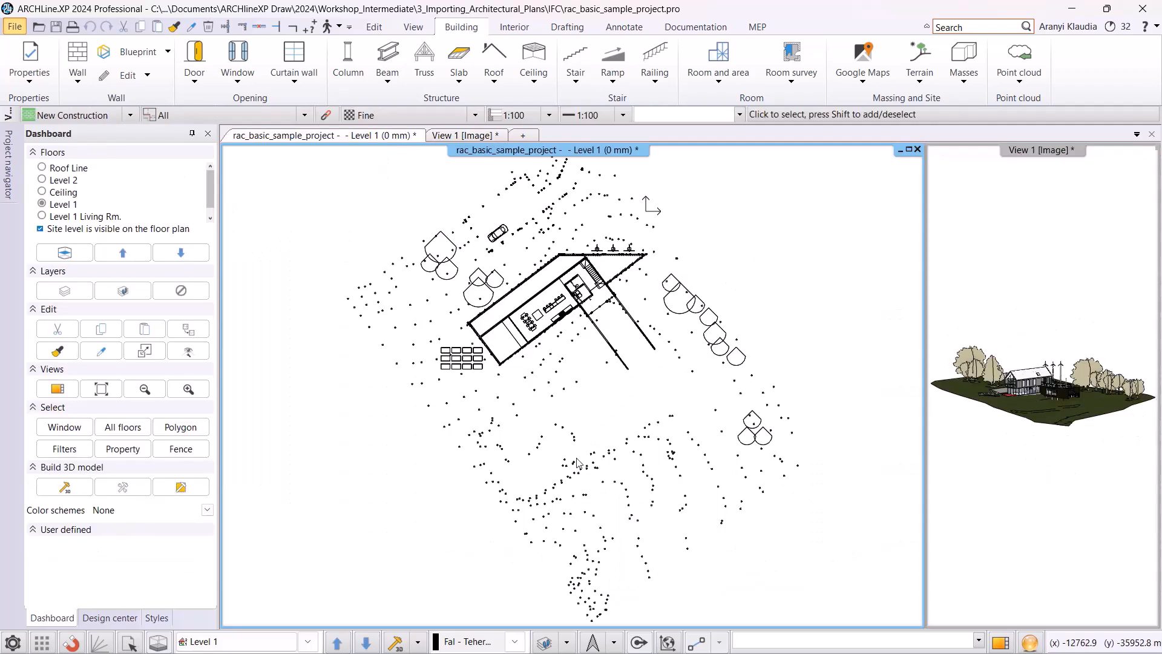
Review the imported project's layer list and its building levels, leaving both unchanged.
left_click(567, 642)
left_click(577, 533)
scroll(333, 305, "down", 10)
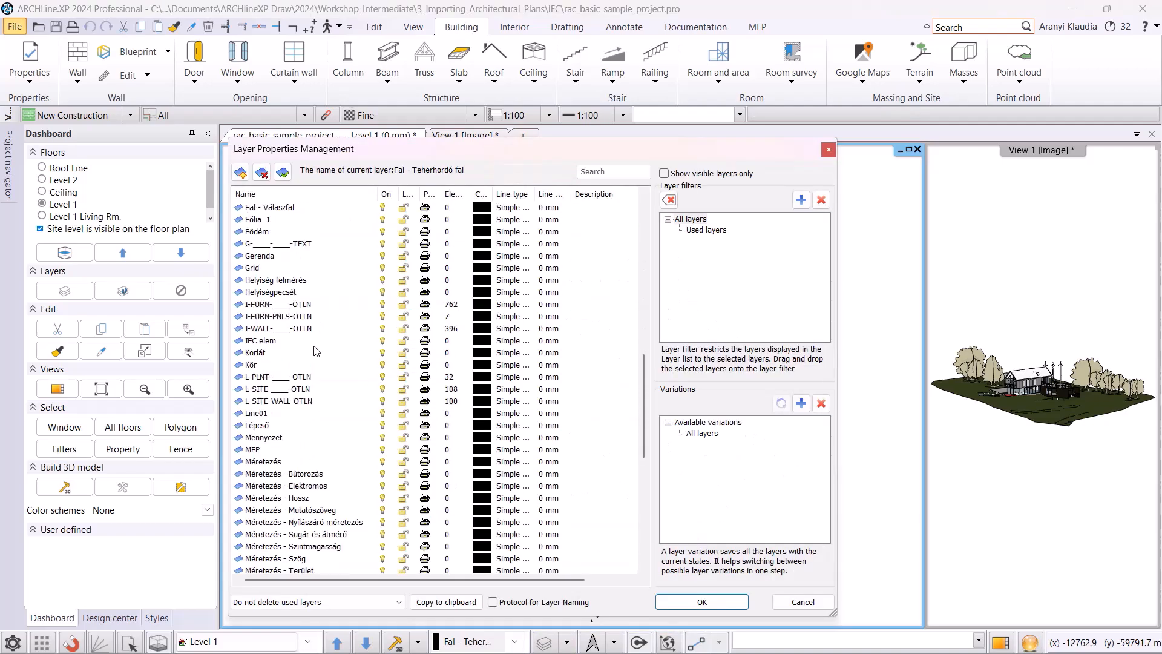
scroll(272, 333, "down", 8)
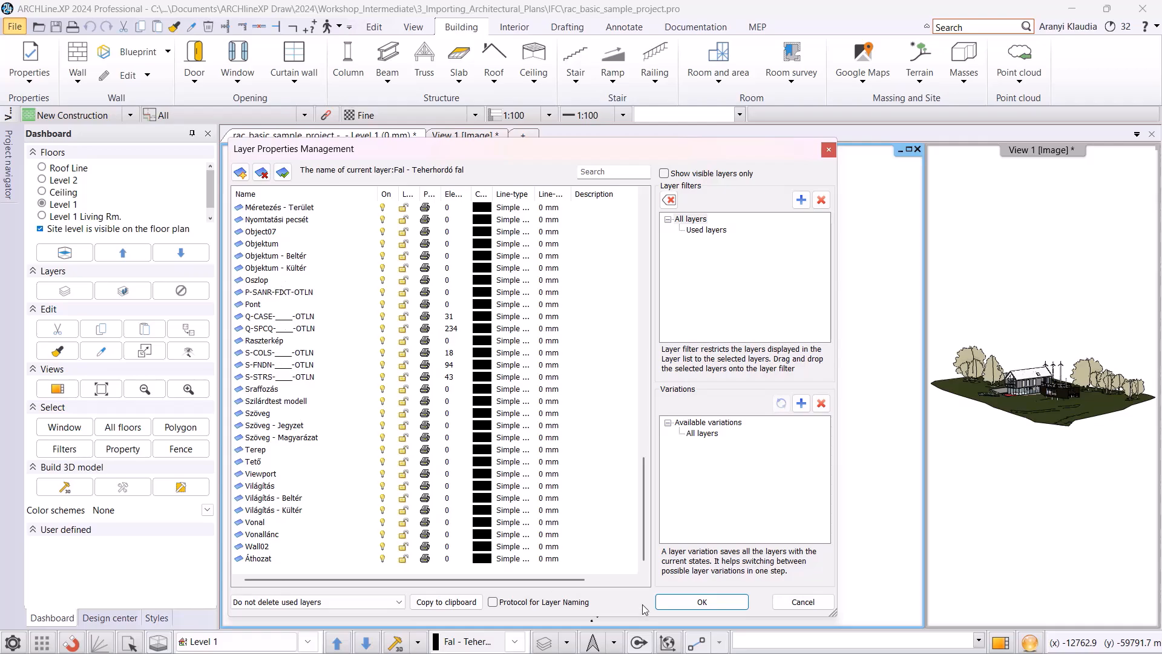
left_click(804, 602)
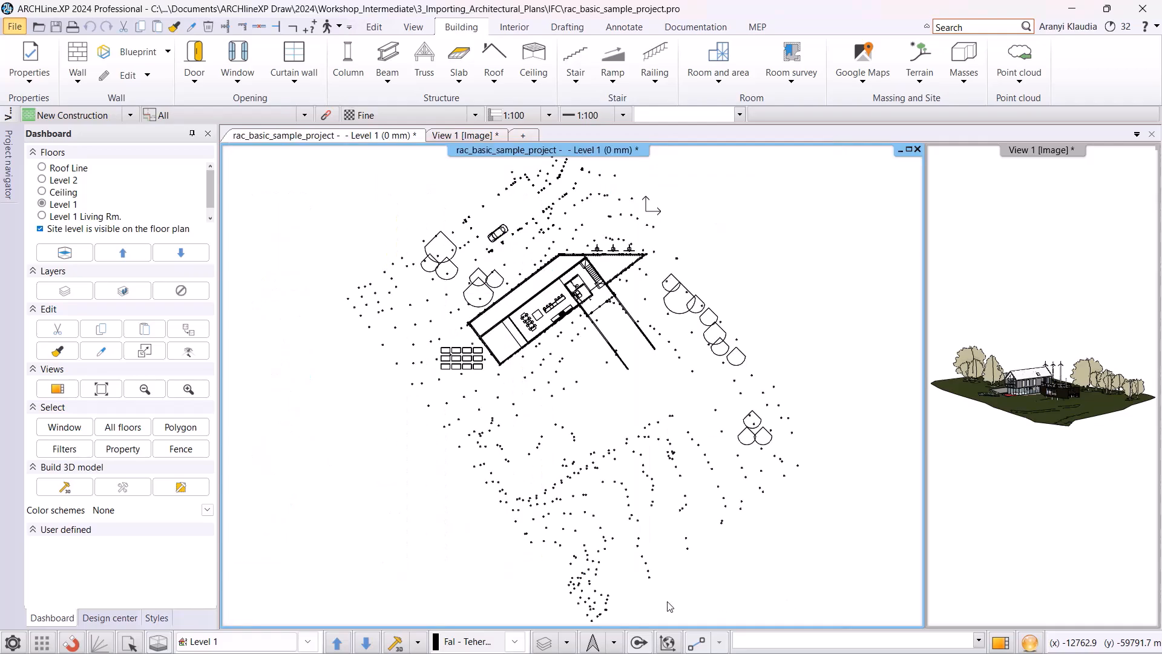
left_click(270, 646)
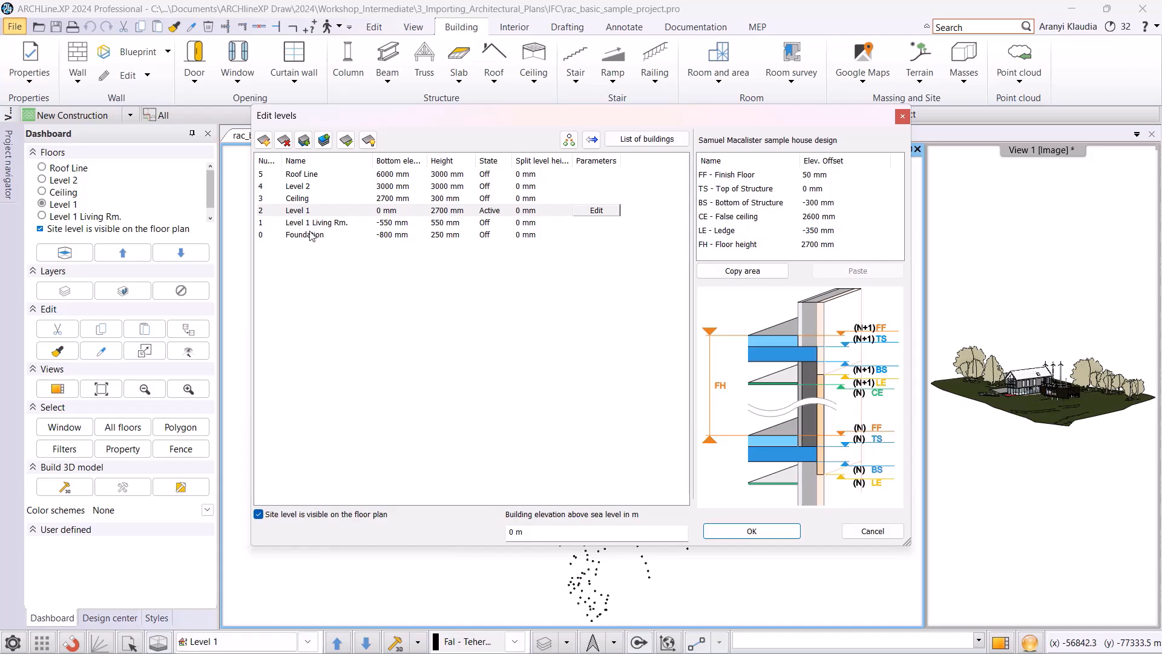
left_click(871, 531)
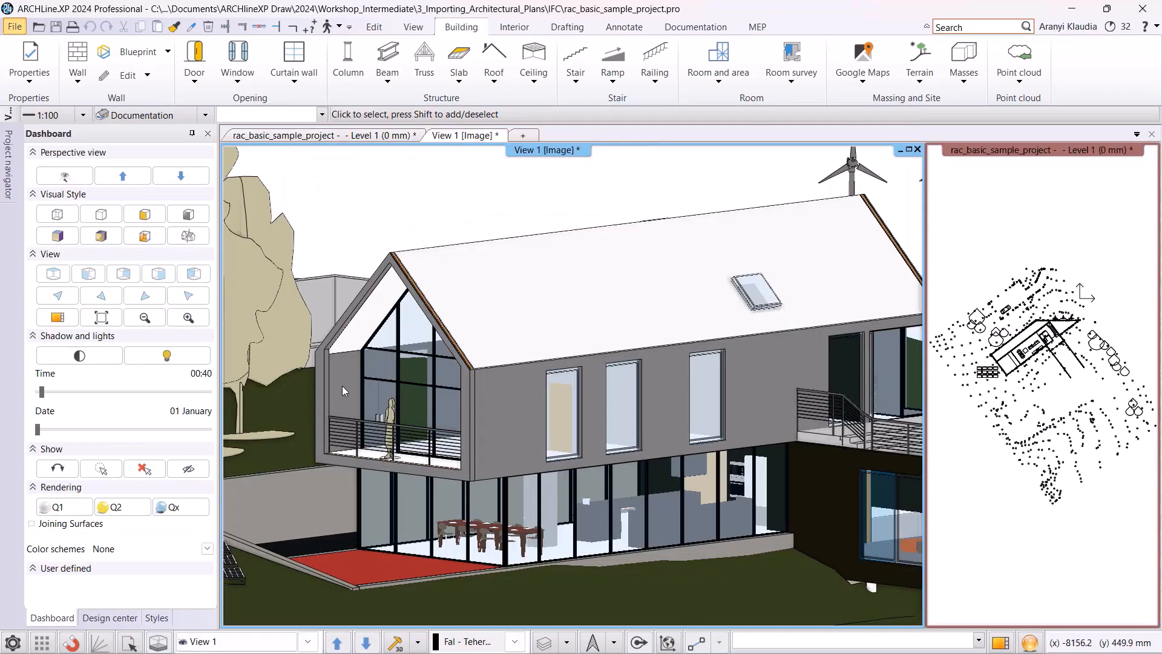
Select the wall beside the terrace and the roof to inspect their element types and properties.
left_click(423, 566)
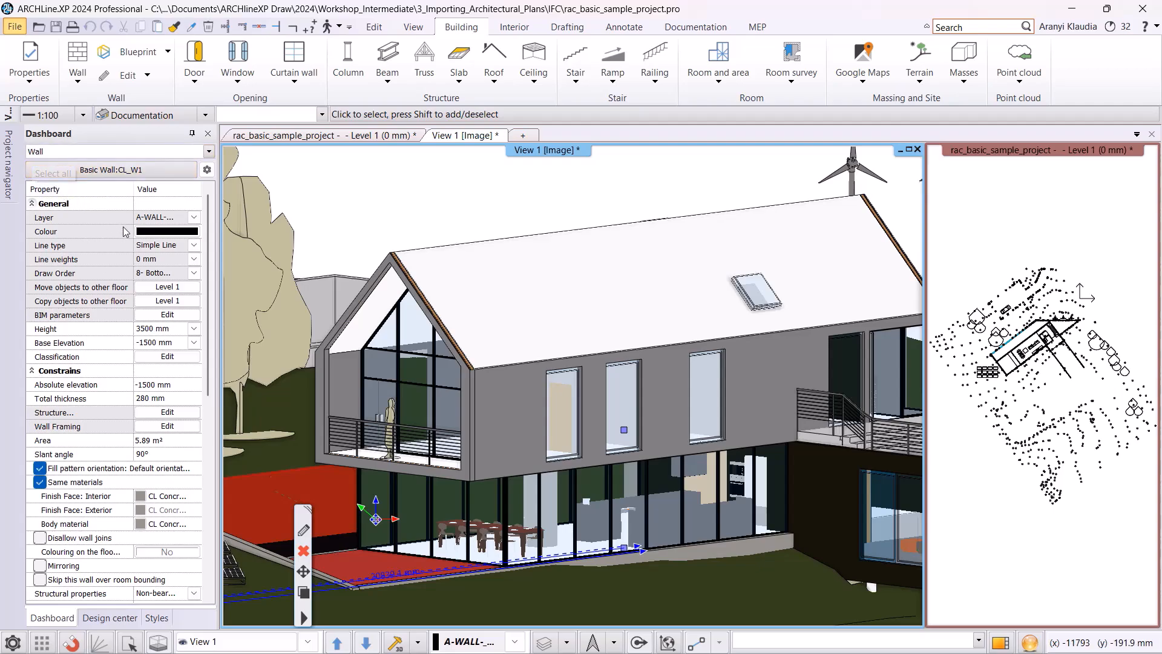
left_click(458, 281)
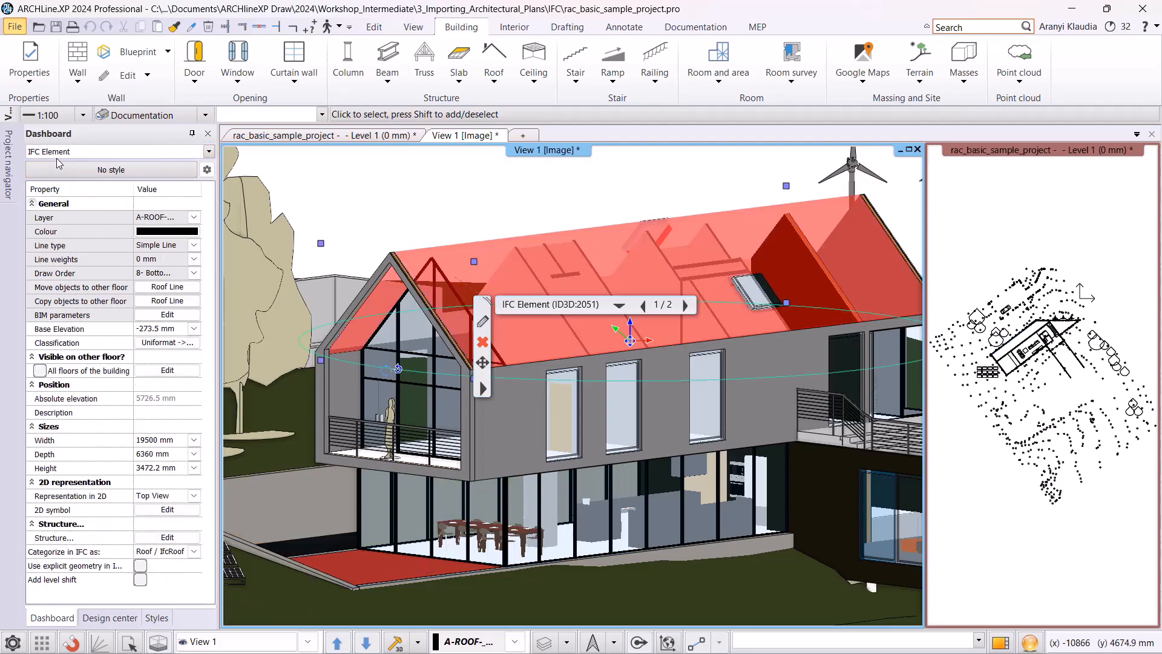
Raise the wall beside the terrace with Change height to about 6001 mm.
middle_click_drag(262, 516, 336, 521)
scroll(358, 460, "up", 6)
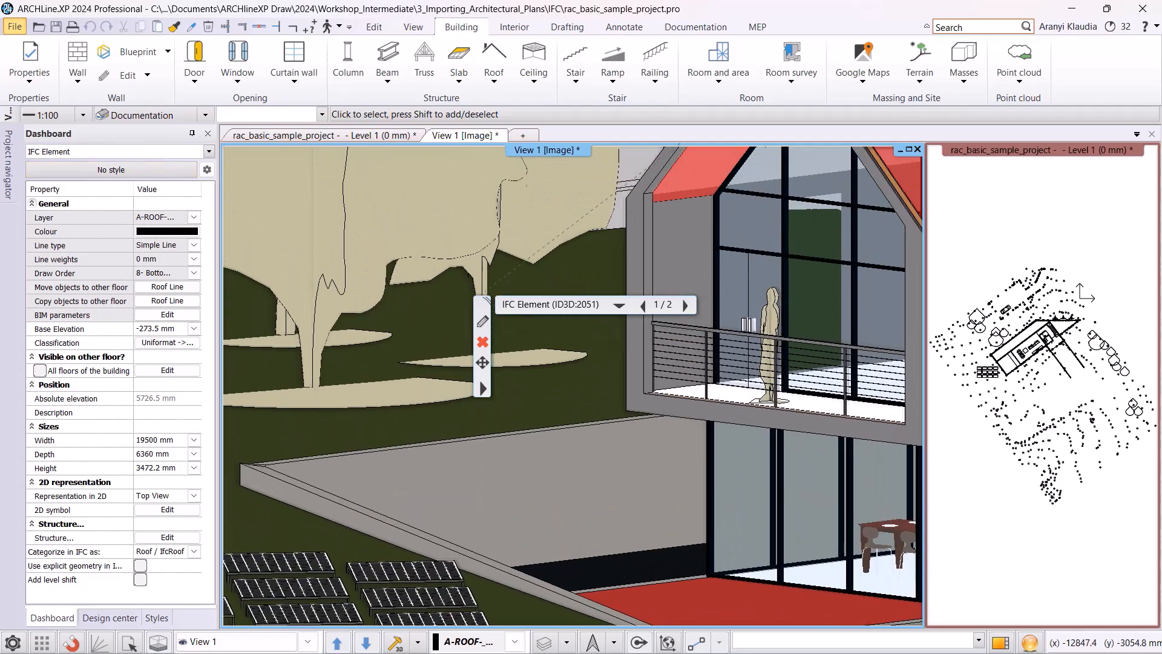
left_click(338, 501)
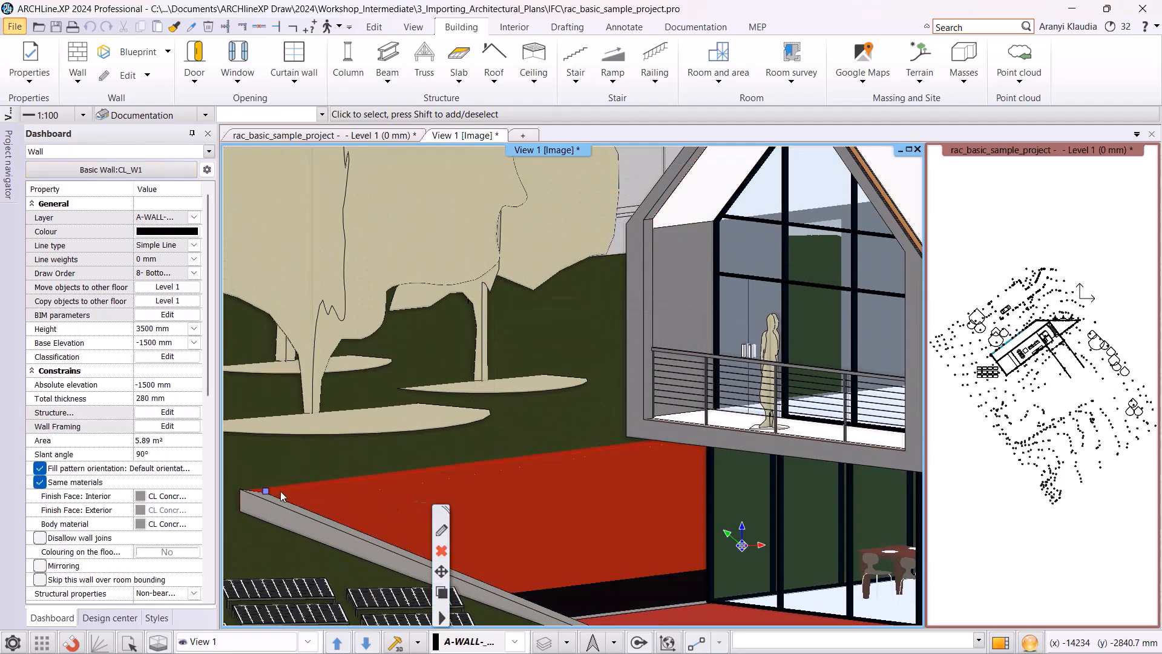
mouse_move(267, 491)
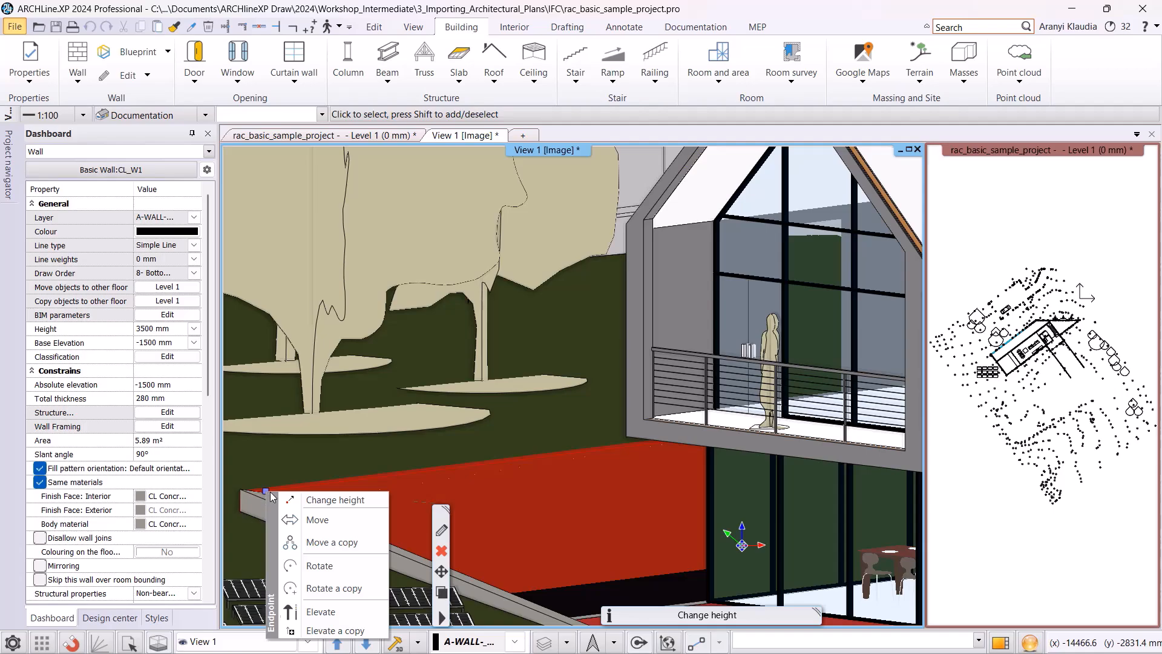
left_click(294, 499)
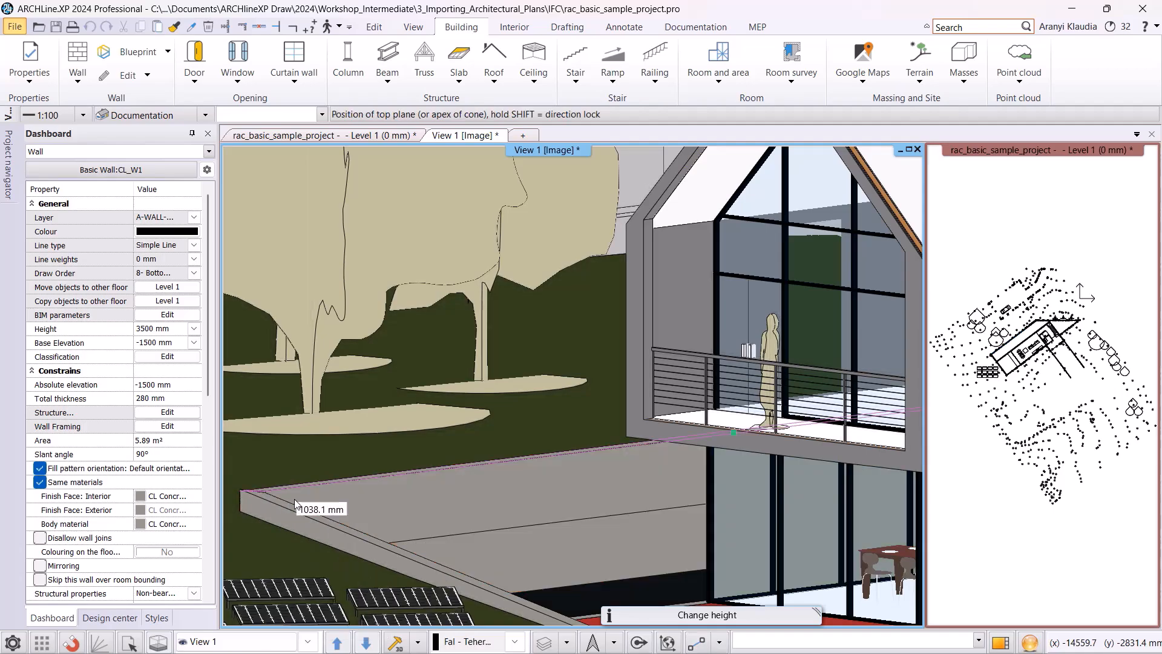
left_click(304, 284)
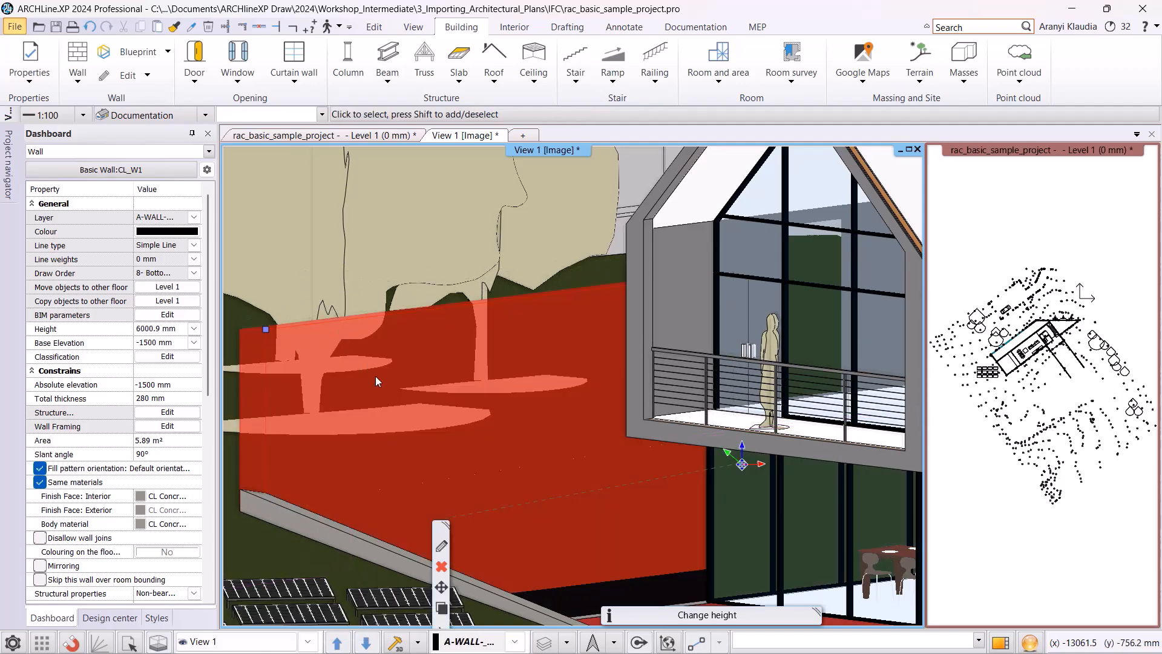
key("Escape")
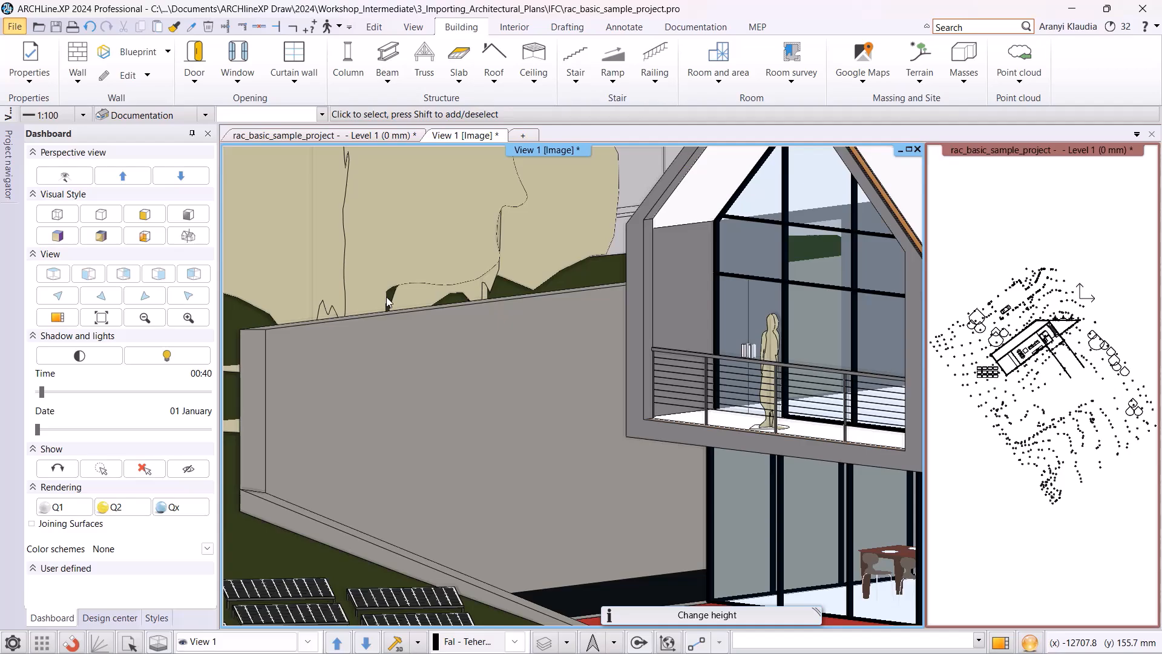
Place two single 1200 mm x 1500 mm windows side by side on the raised wall beside the terrace.
left_click(240, 59)
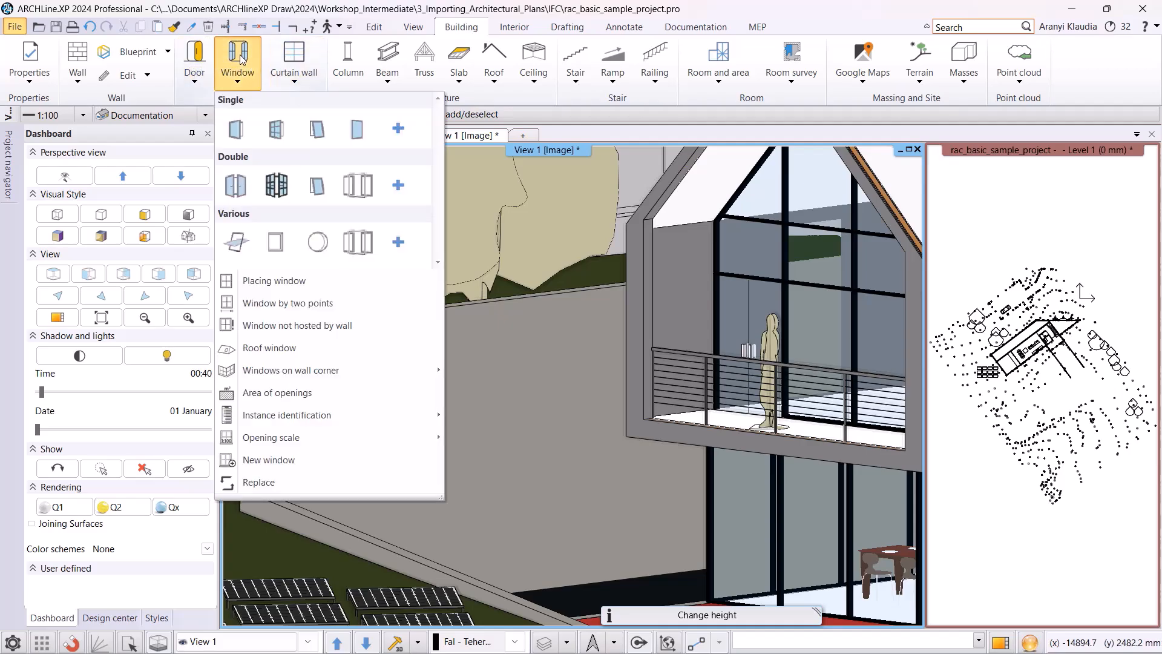
left_click(236, 128)
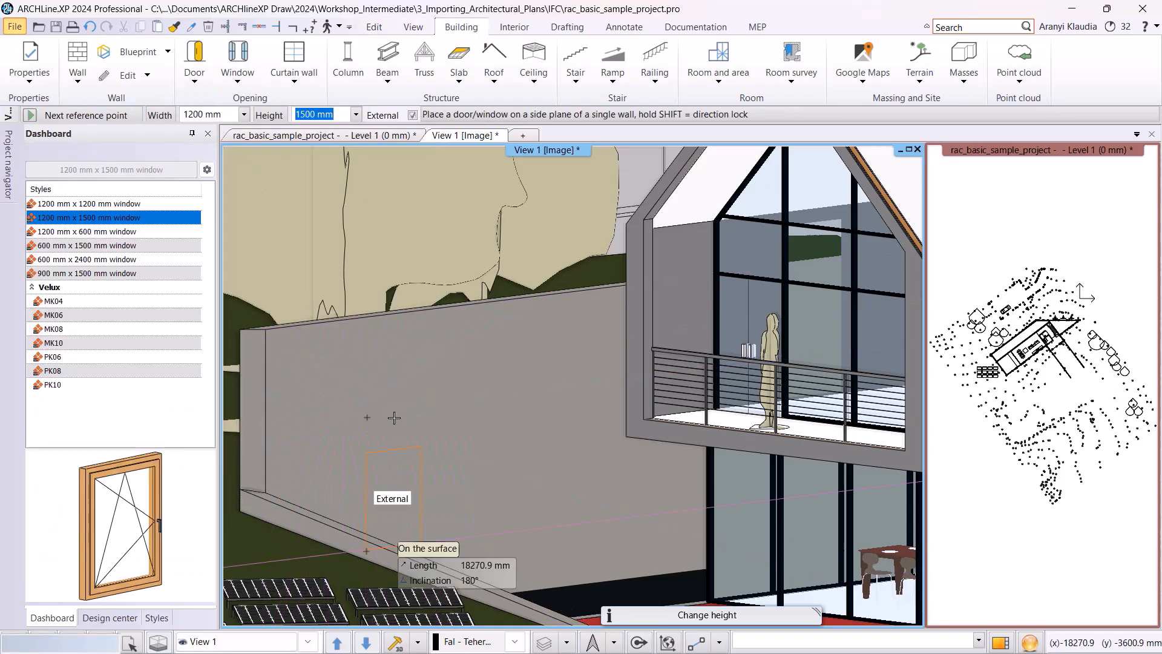
left_click(375, 418)
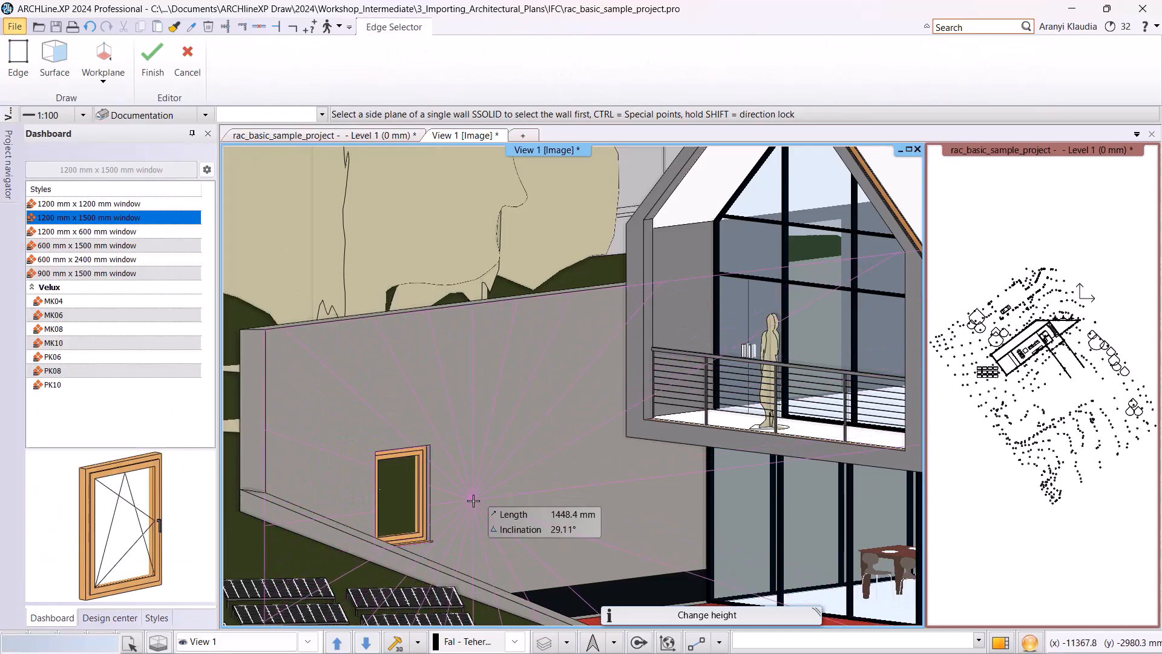
left_click(467, 500)
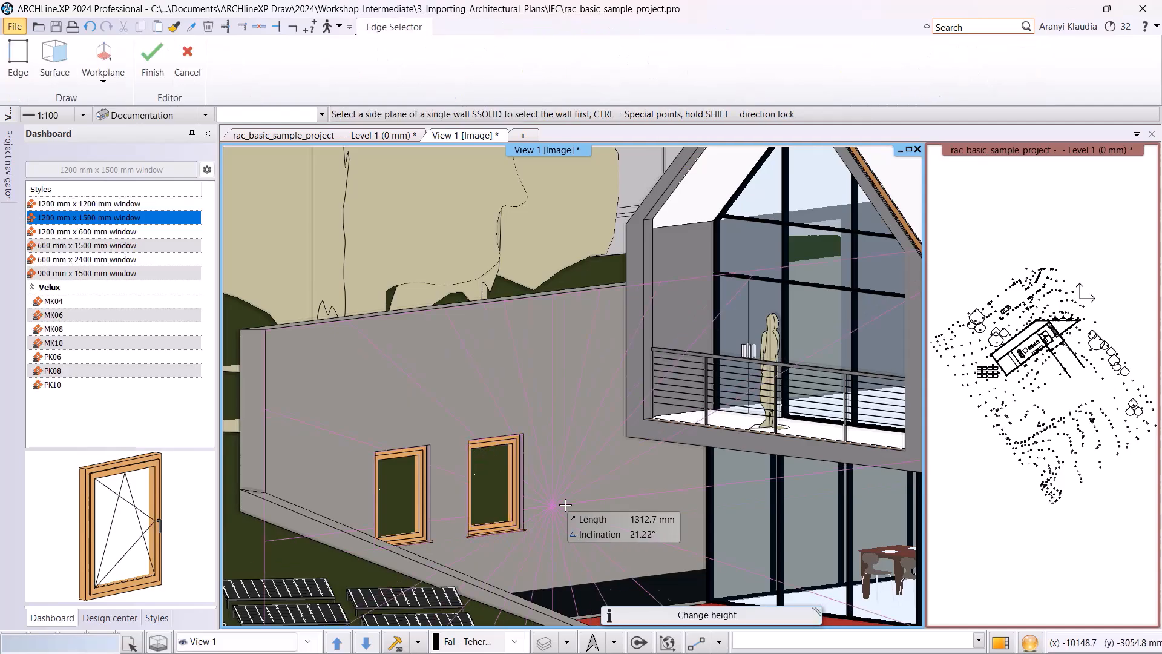
Place another 1200 mm x 1500 mm window on the Level 2 long wall, between the balcony corner and the first imported window.
scroll(563, 503, "down", 2)
middle_click_drag(763, 399, 531, 458)
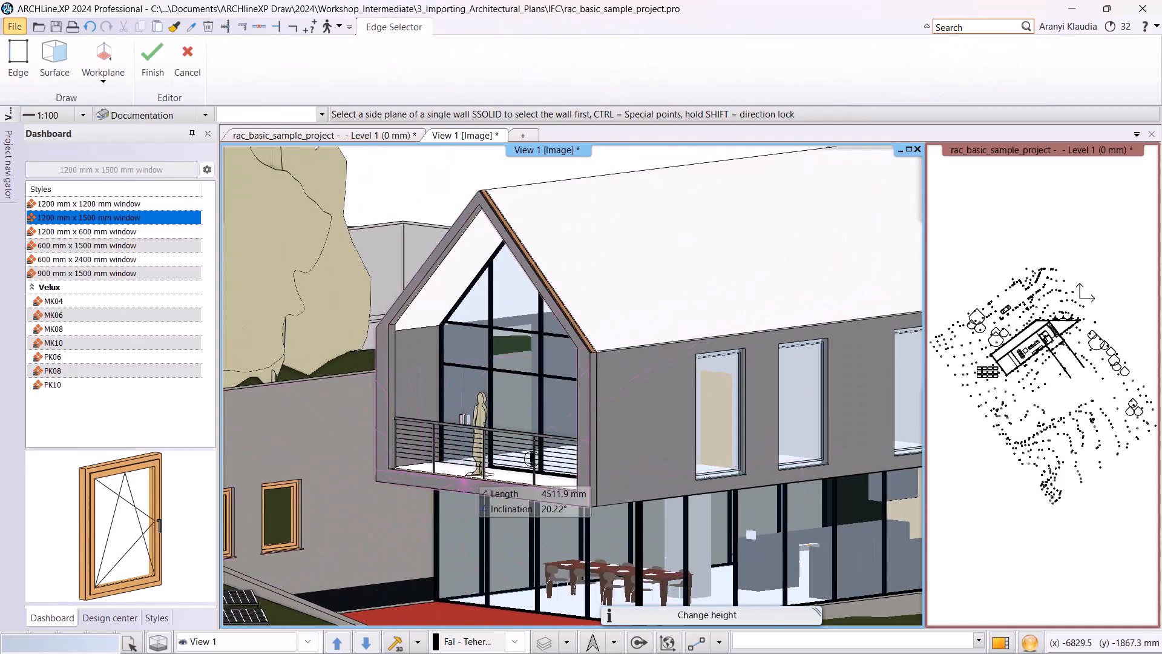
left_click(636, 418)
left_click(630, 435)
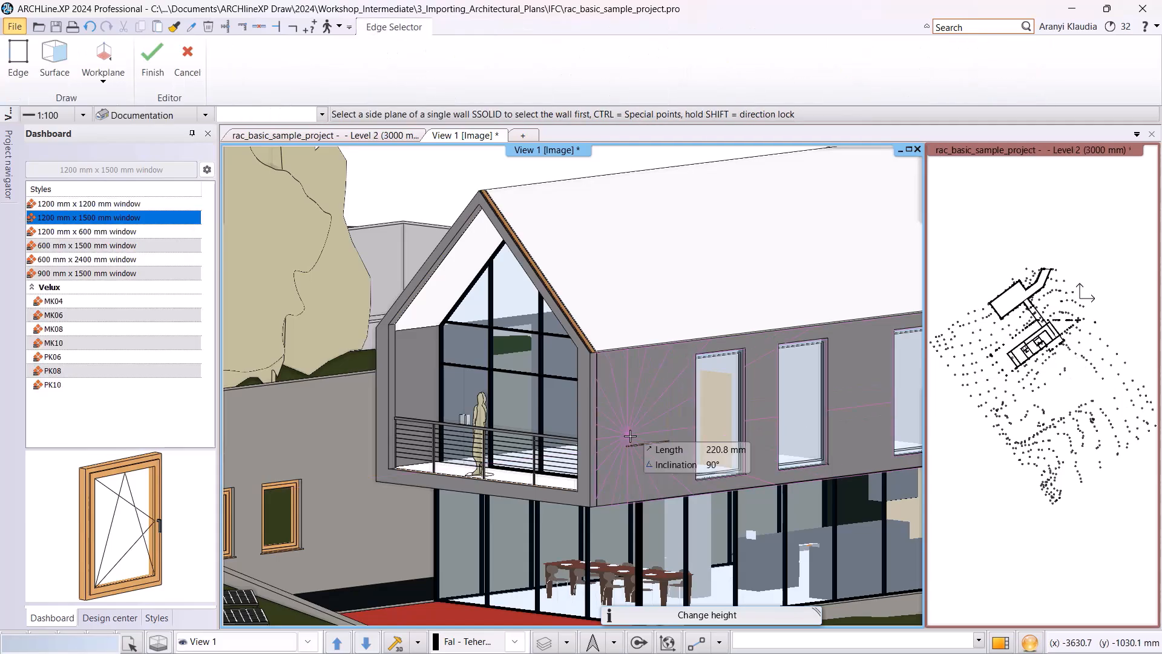
left_click(642, 437)
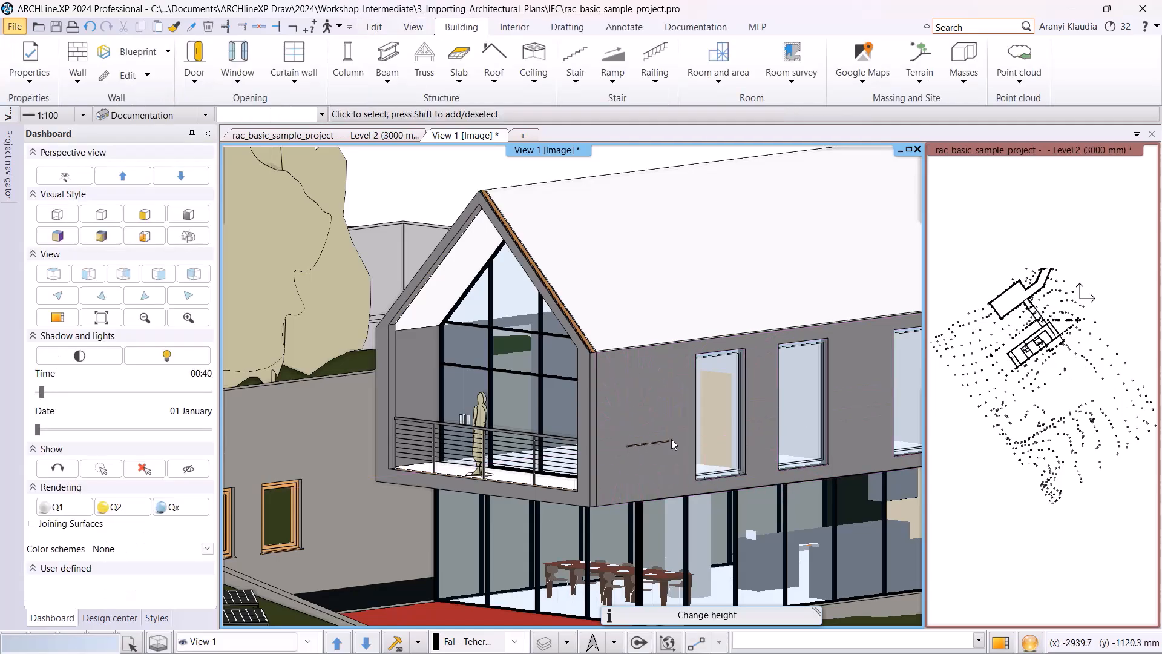
Turn off the 3D fixed property of the Level 2 long wall.
scroll(644, 441, "up", 2)
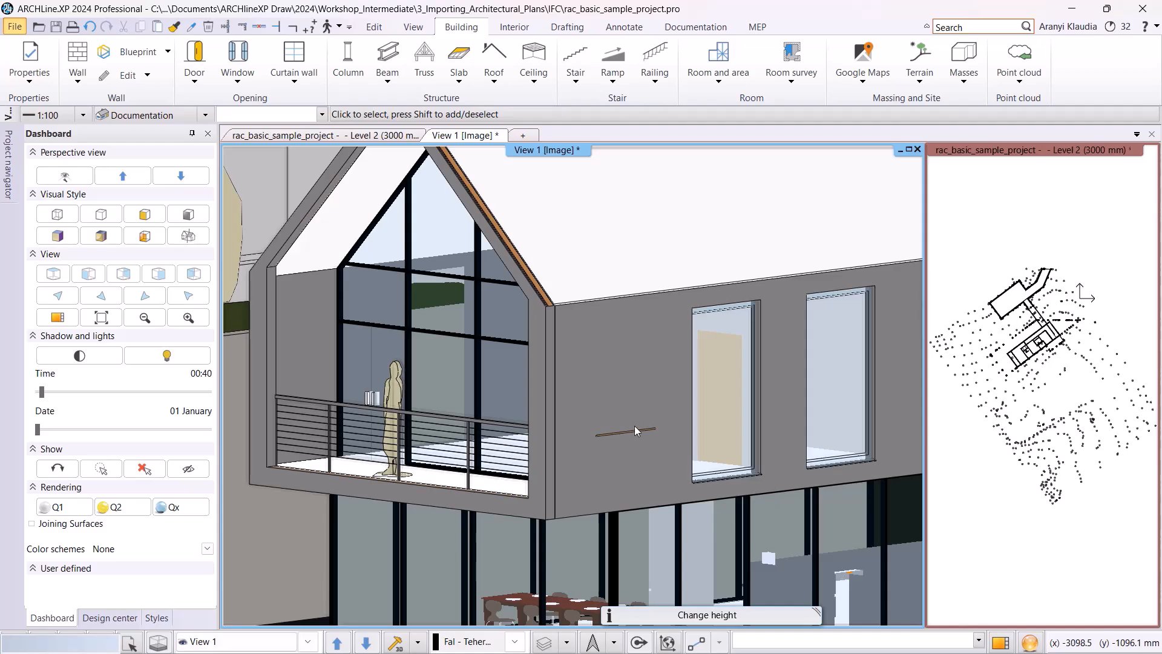
left_click(641, 383)
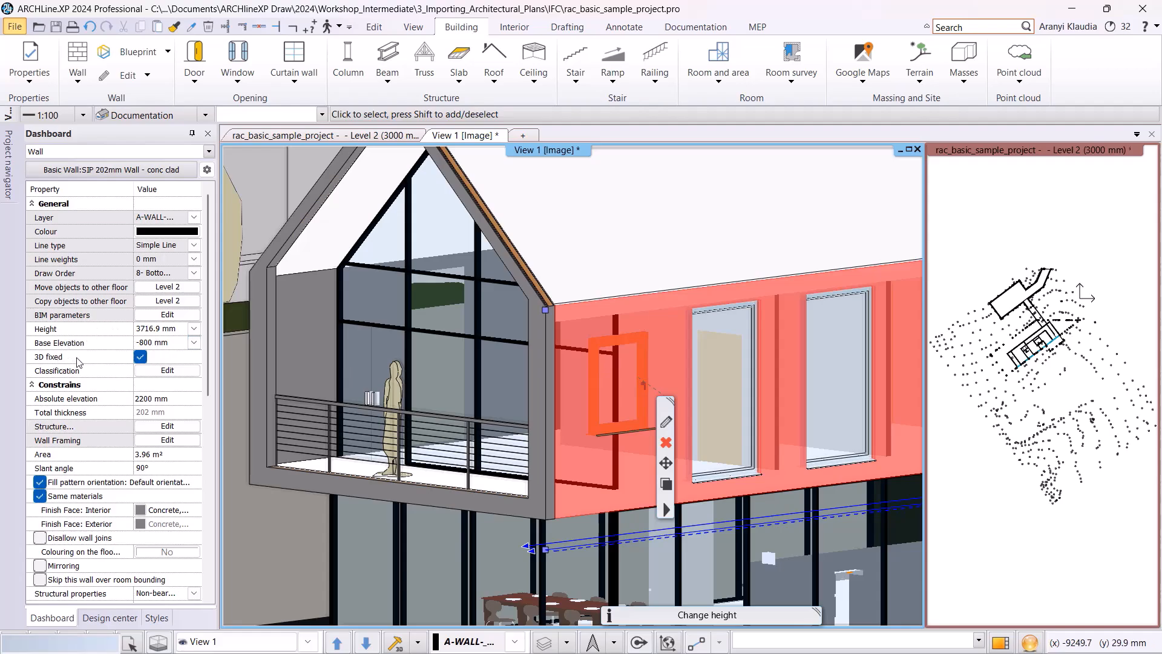
left_click(140, 358)
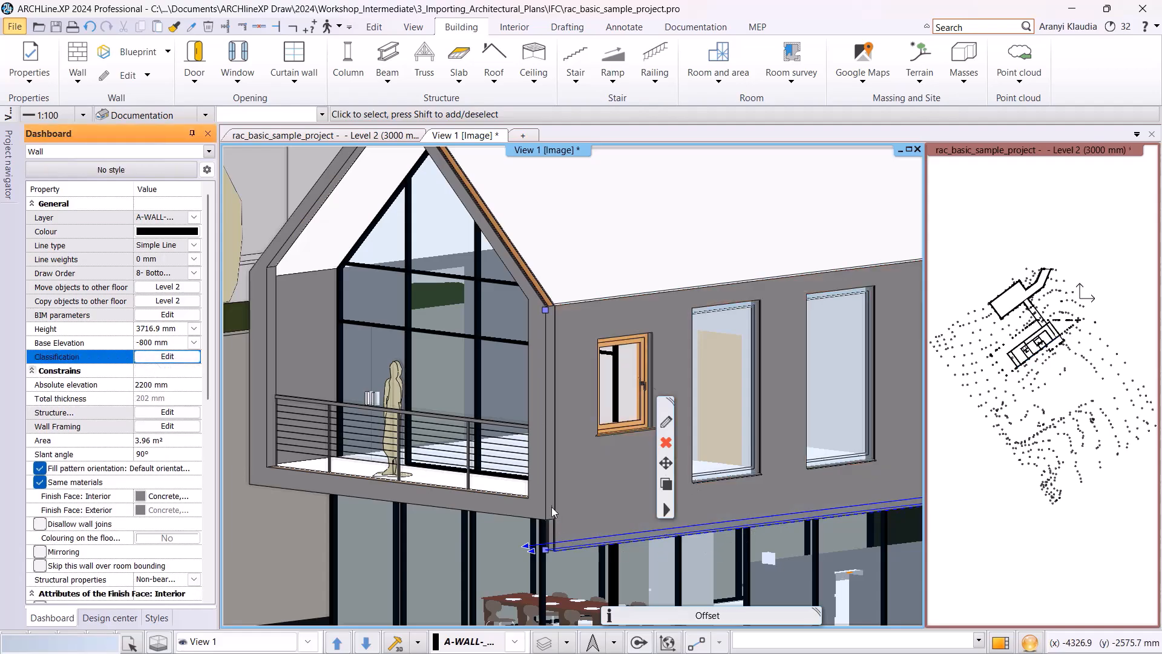
Shorten the Level 2 long wall from its lower endpoint to the balcony frame's underside, giving a 3216.9 mm height and -300 mm base elevation.
left_click(546, 552)
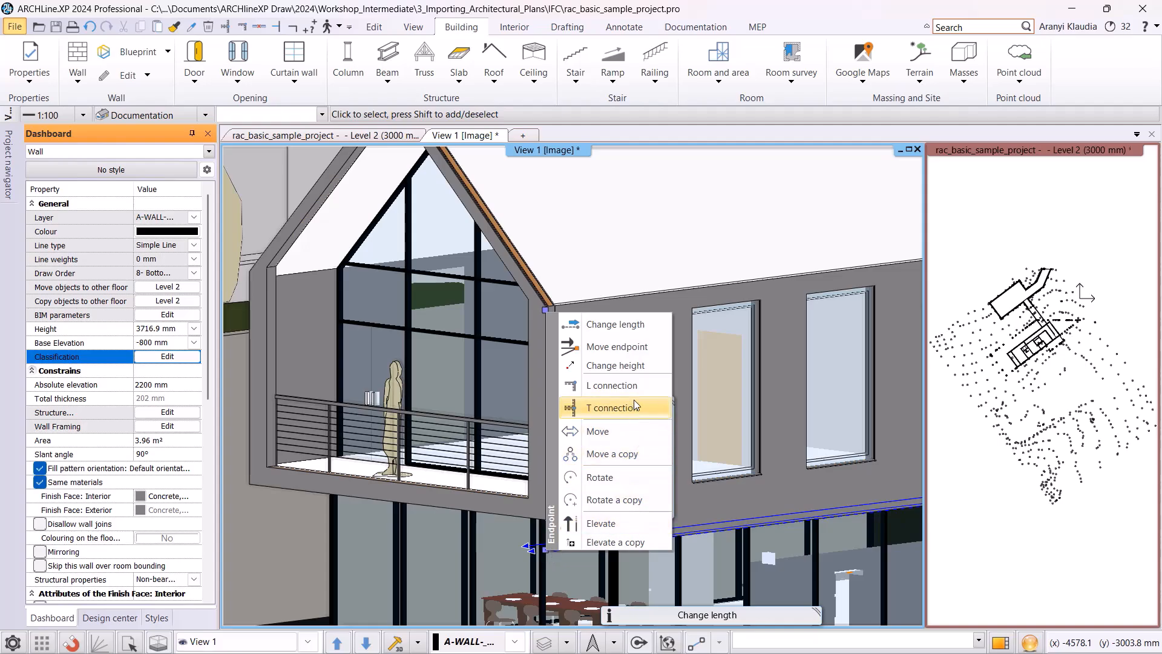
left_click(627, 365)
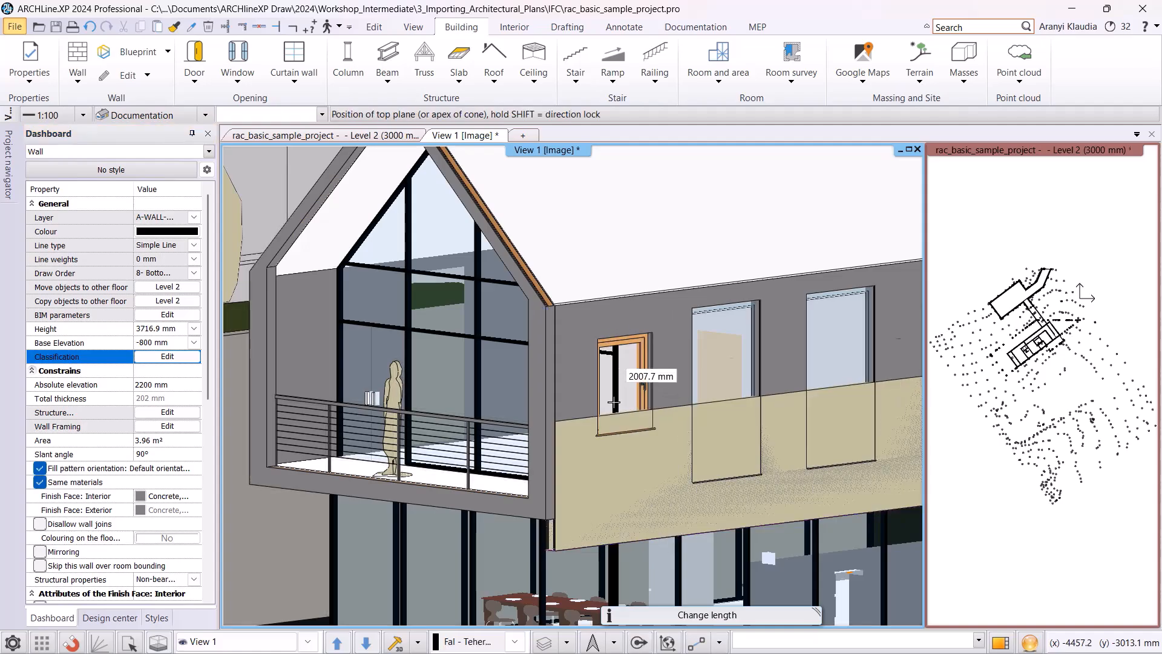
left_click(548, 519)
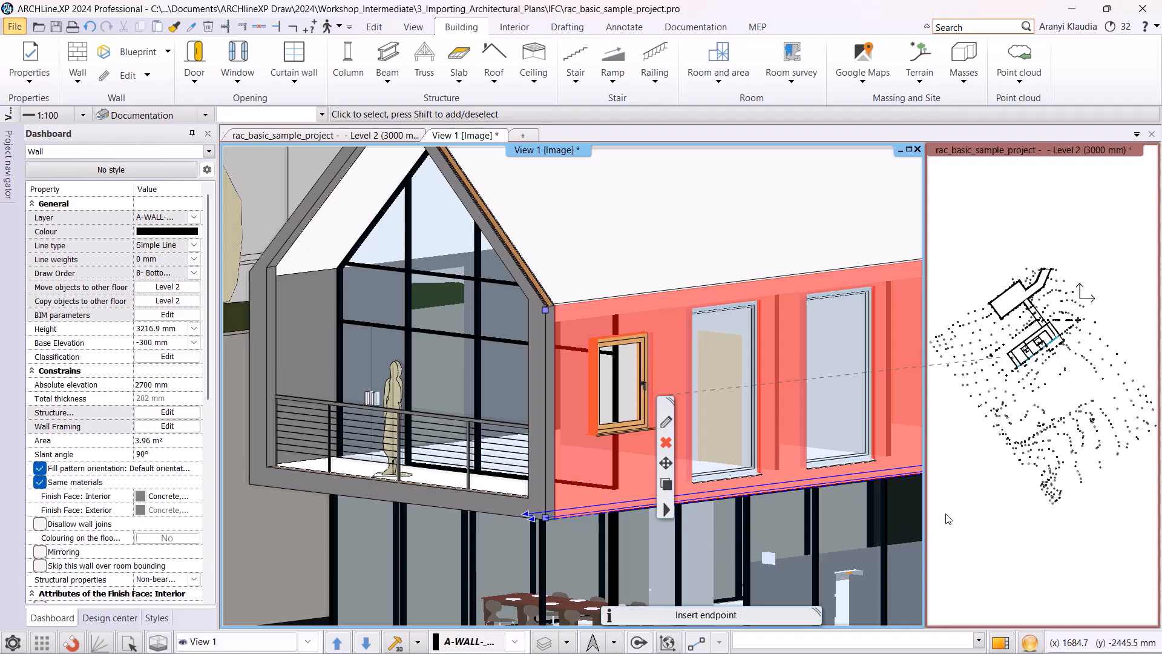
left_click(967, 511)
left_click(829, 551)
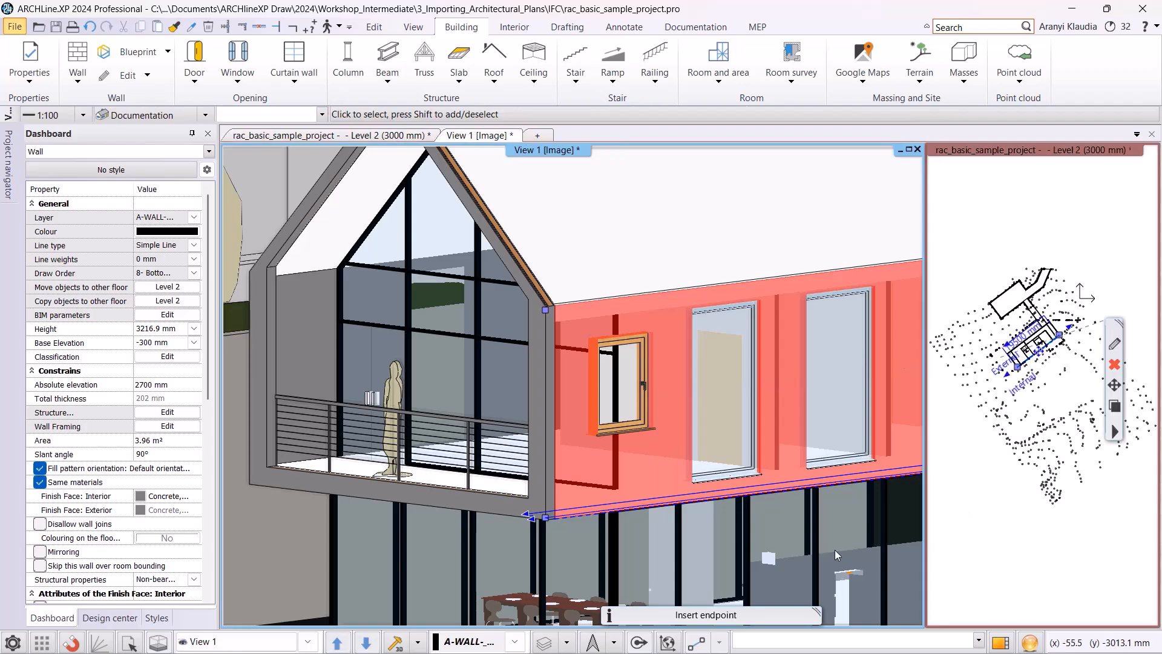
key("Escape")
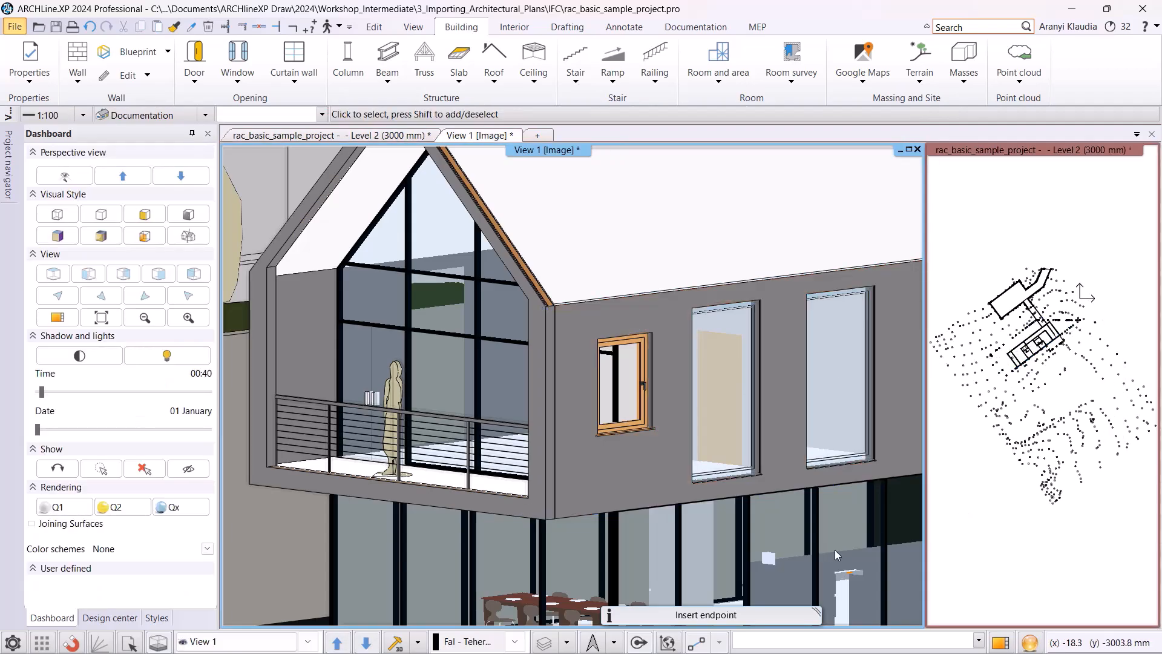
Delete the 1200 mm x 1500 mm window near the balcony corner of the Level 2 long wall.
left_click(610, 377)
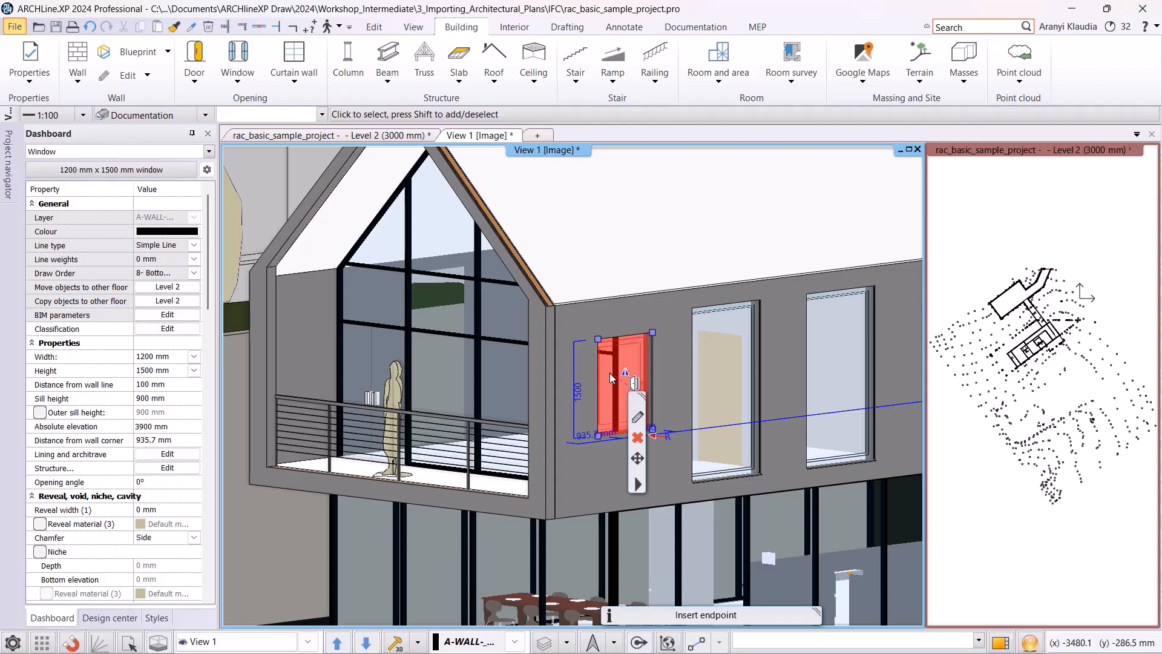
key("Delete")
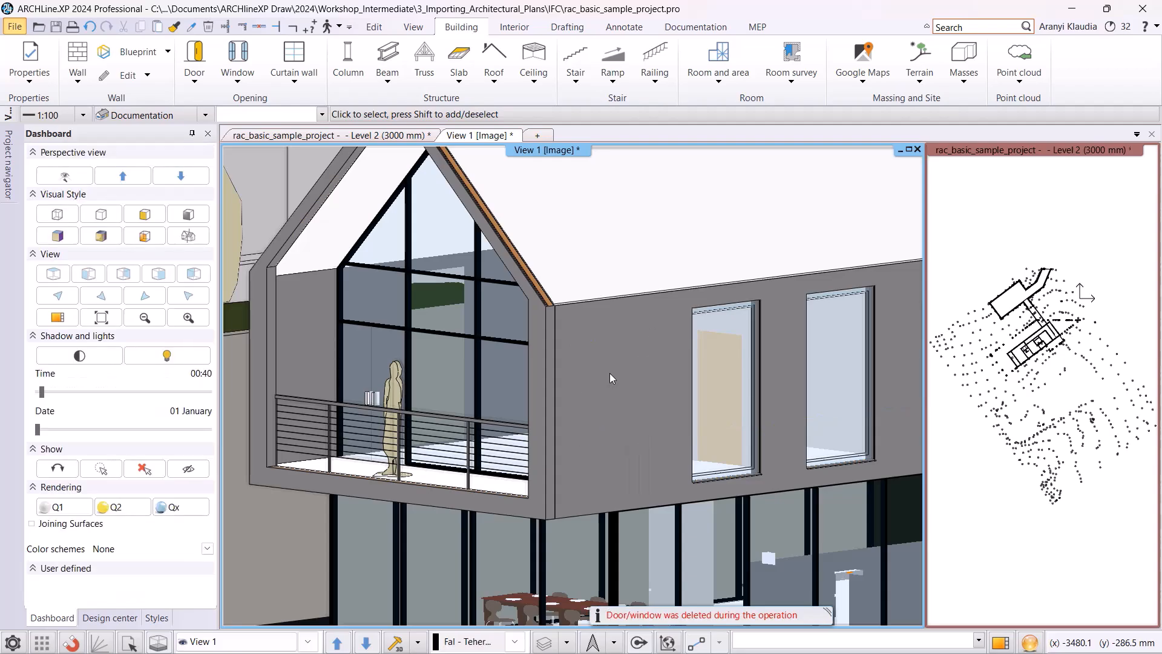
Position the perspective camera in front of the red terrace, facing the house, and add this view to the saved views.
scroll(610, 373, "down", 3)
left_click(65, 176)
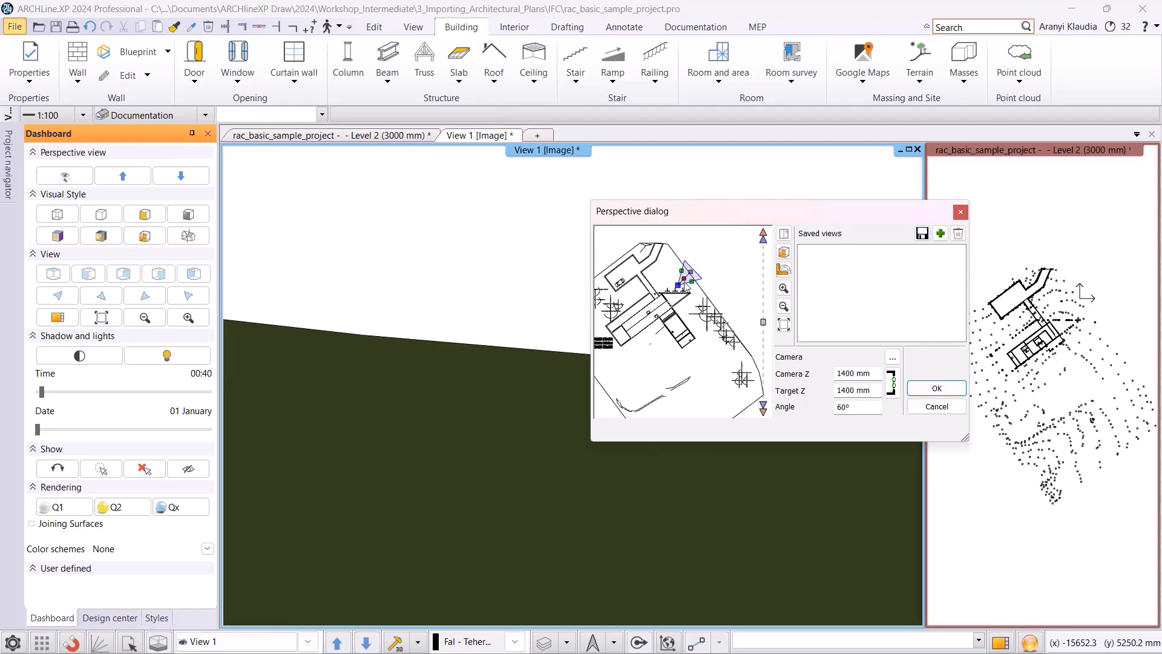
left_click_drag(686, 283, 627, 344)
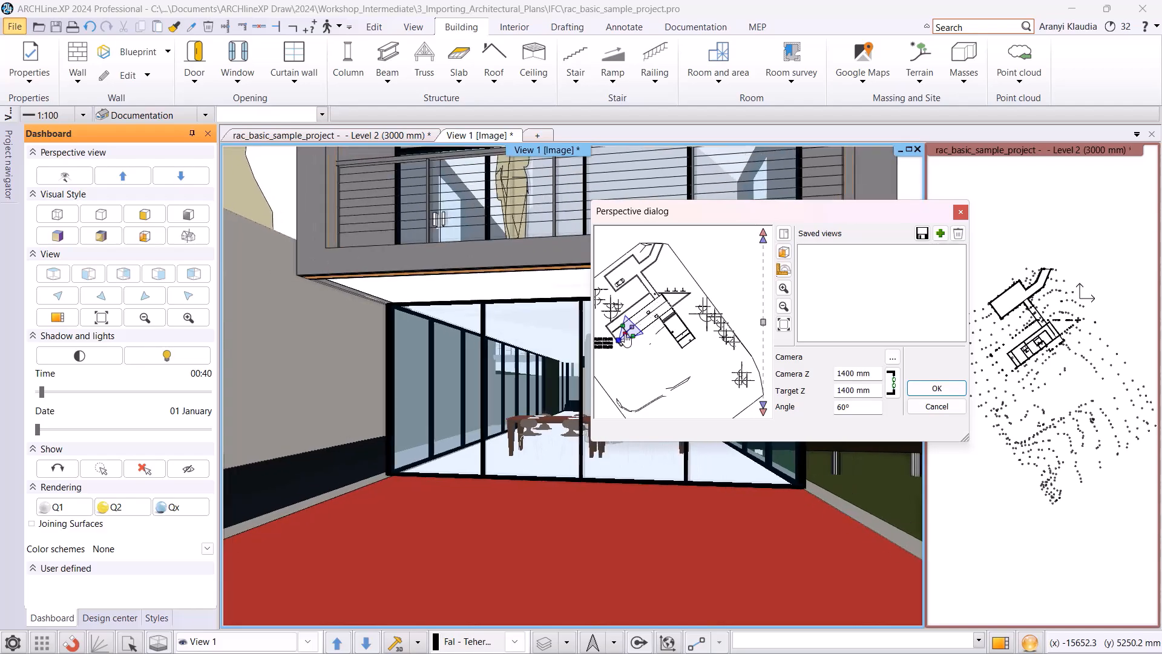
left_click(941, 235)
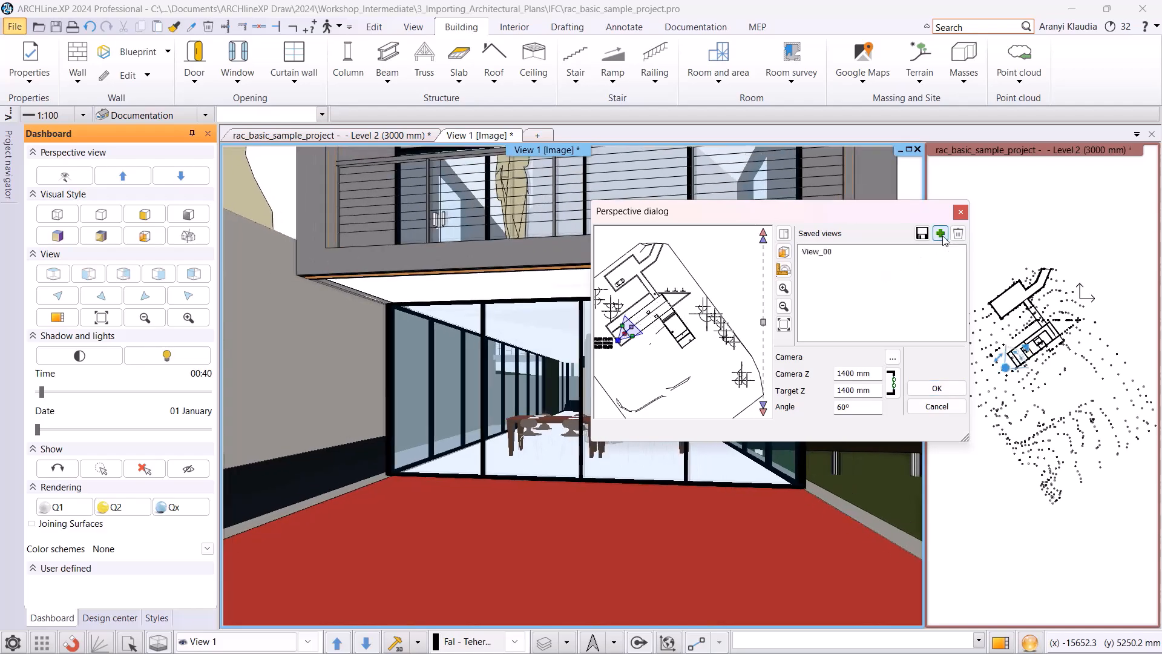
Set both the camera height and the target height of the perspective view to 4511 mm.
left_click_drag(872, 374, 810, 381)
type("3600")
key("BackSpace")
key("BackSpace")
key("BackSpace")
type("4511")
key("Return")
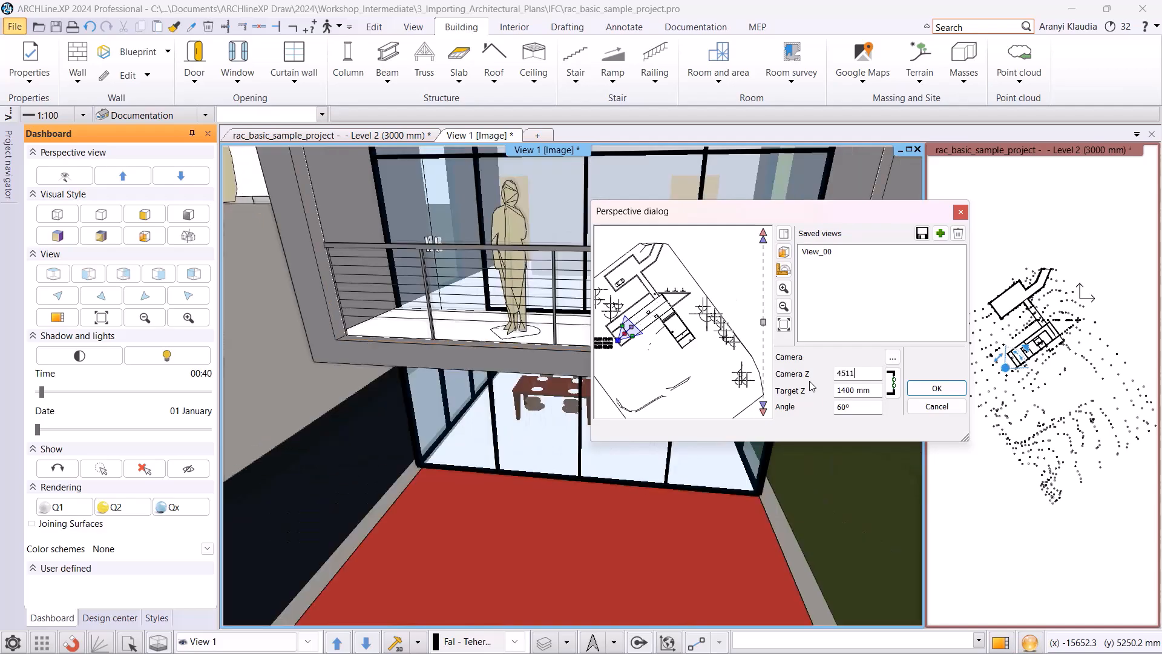
key("Tab")
type("4511")
key("Return")
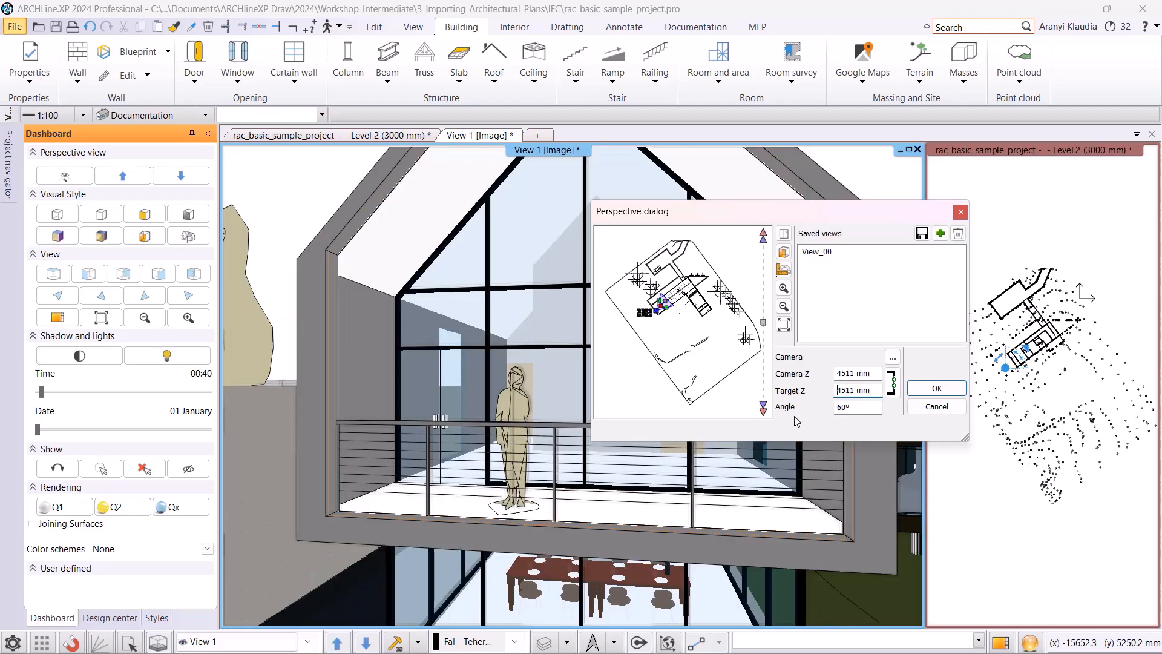
Save the current perspective as a view, then move the camera inside the house's upper floor and save that as another view.
left_click(940, 233)
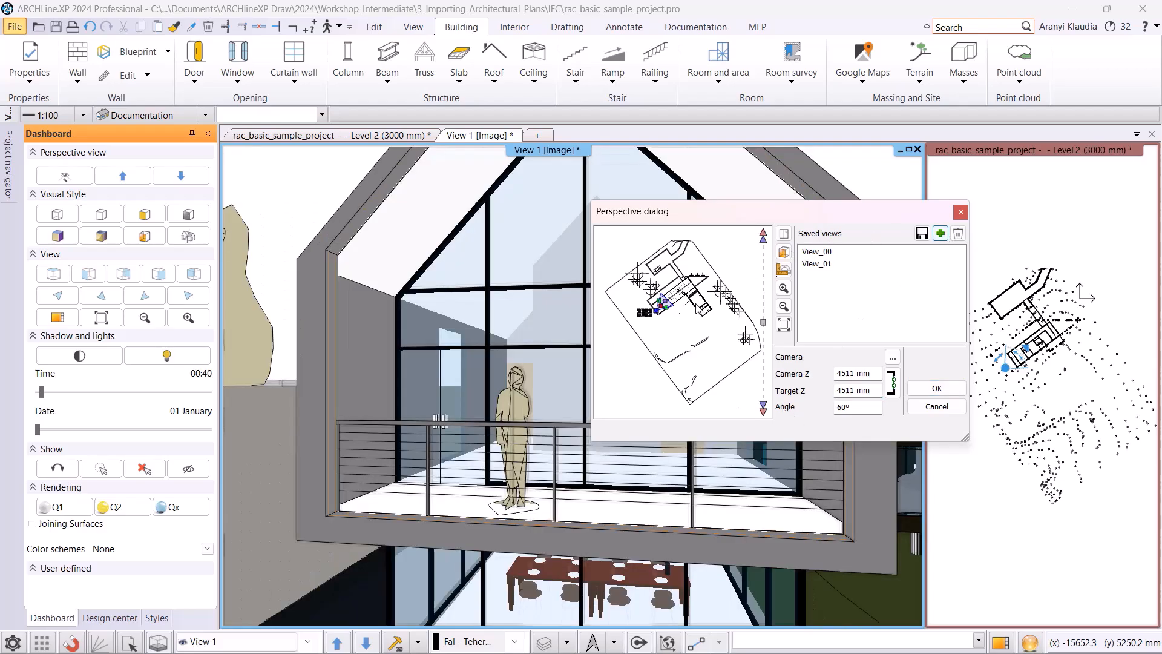
left_click_drag(661, 313, 675, 312)
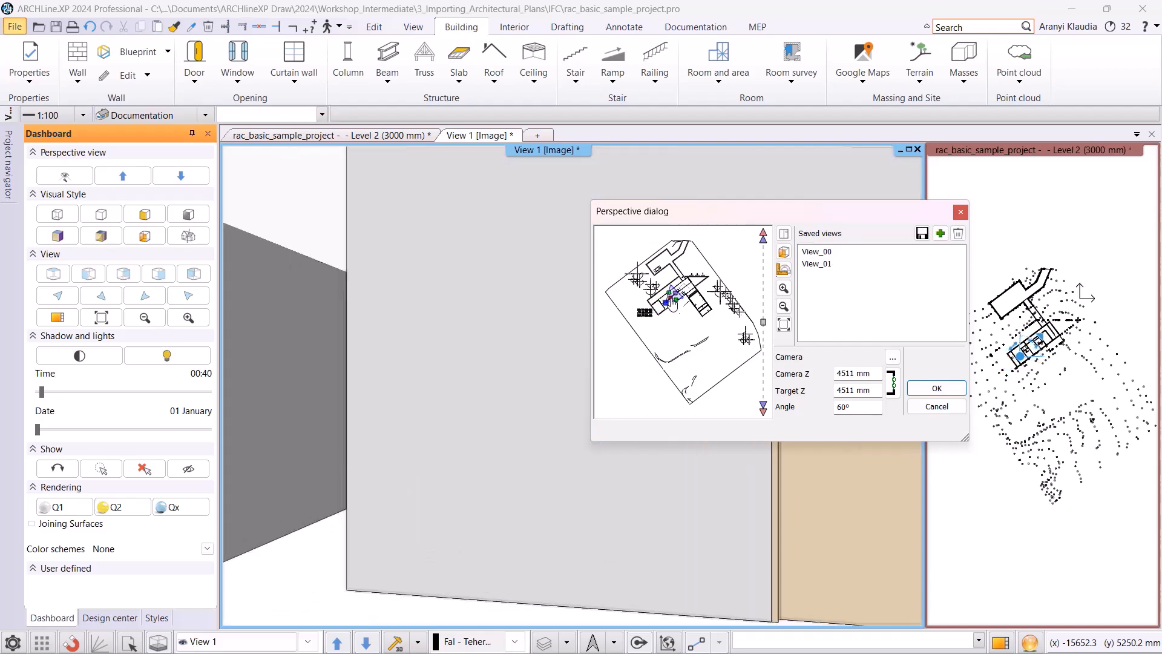
left_click(940, 234)
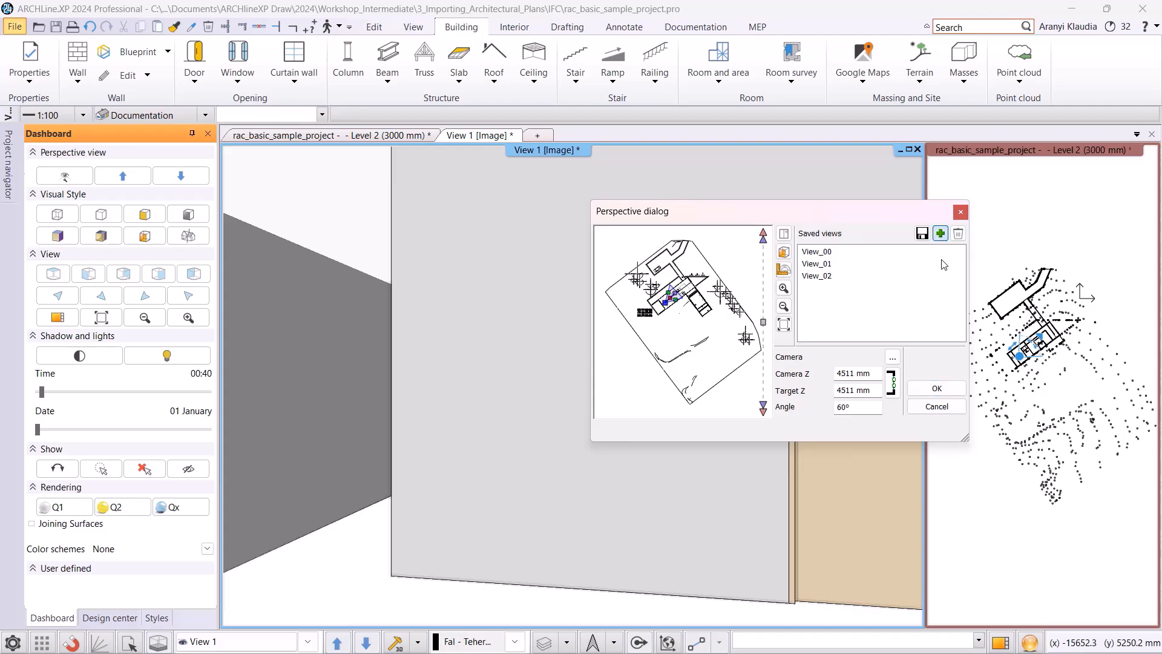
left_click(936, 388)
In the saved view View_02, apply the Pantone colour PANTONE-S3-9M1 to the wall beside the door, like painting or grouting.
left_click(42, 168)
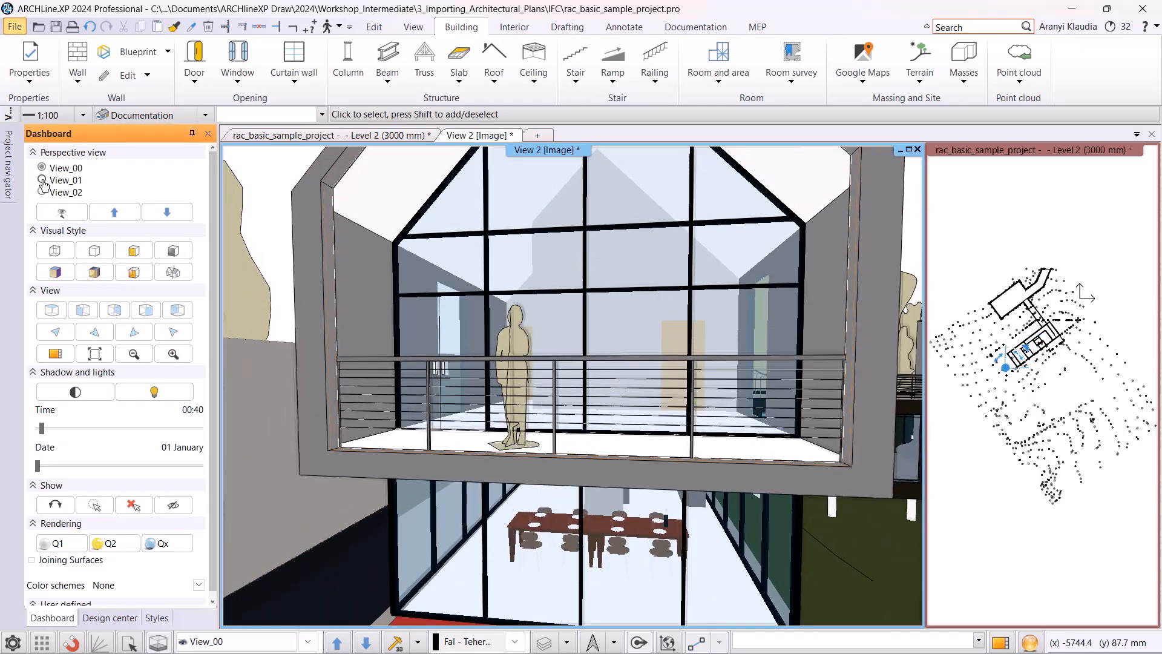
left_click(42, 192)
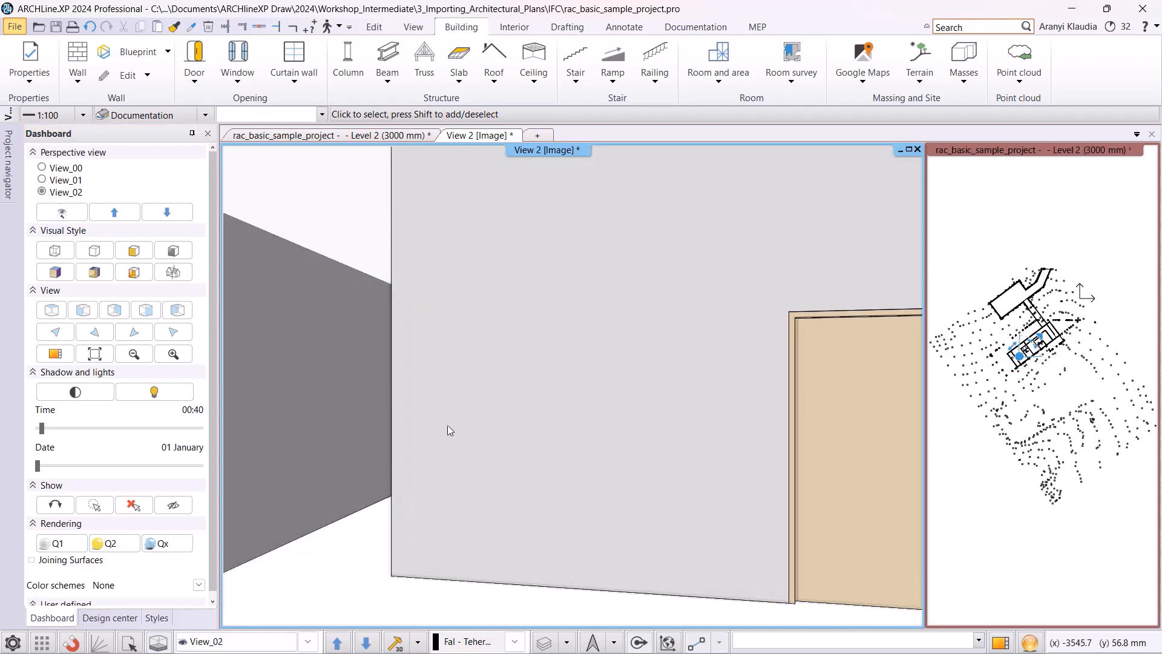
left_click(115, 616)
left_click(169, 307)
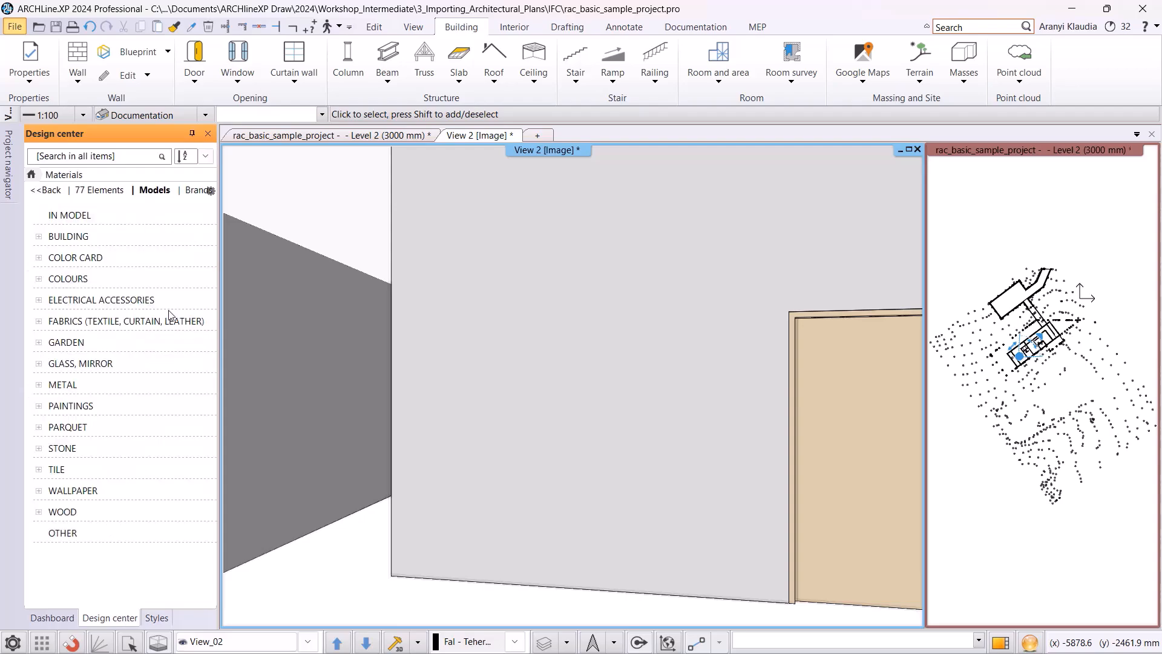
left_click(91, 280)
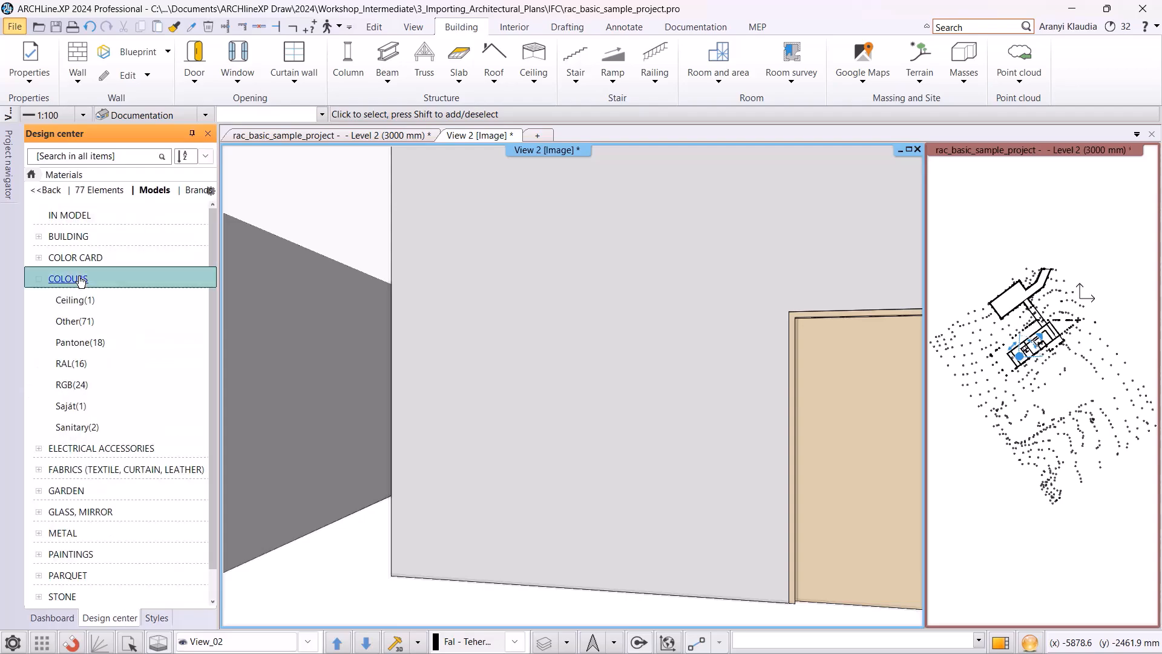
left_click(85, 343)
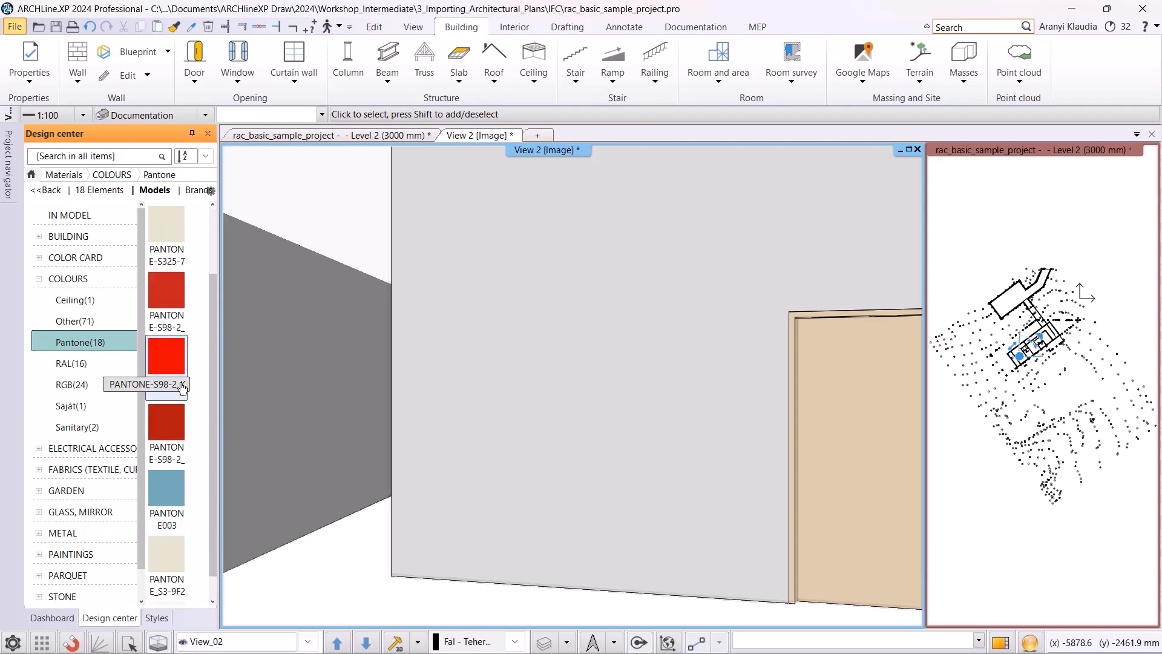
scroll(166, 492, "up", 5)
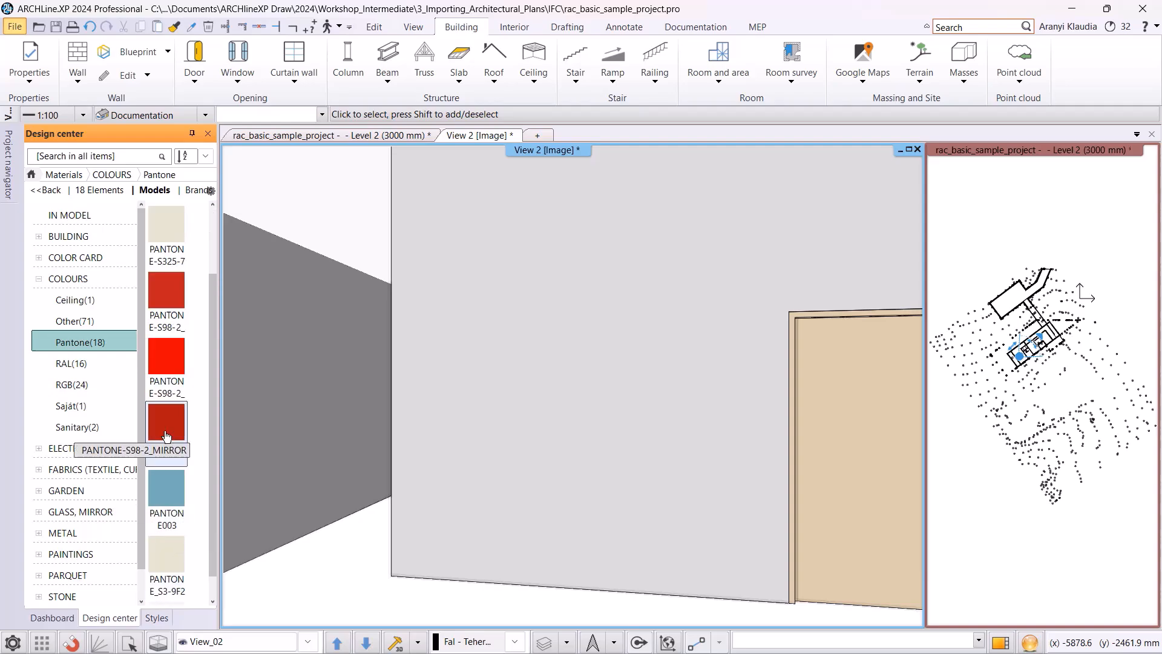
left_click(168, 298)
left_click_drag(164, 339, 554, 342)
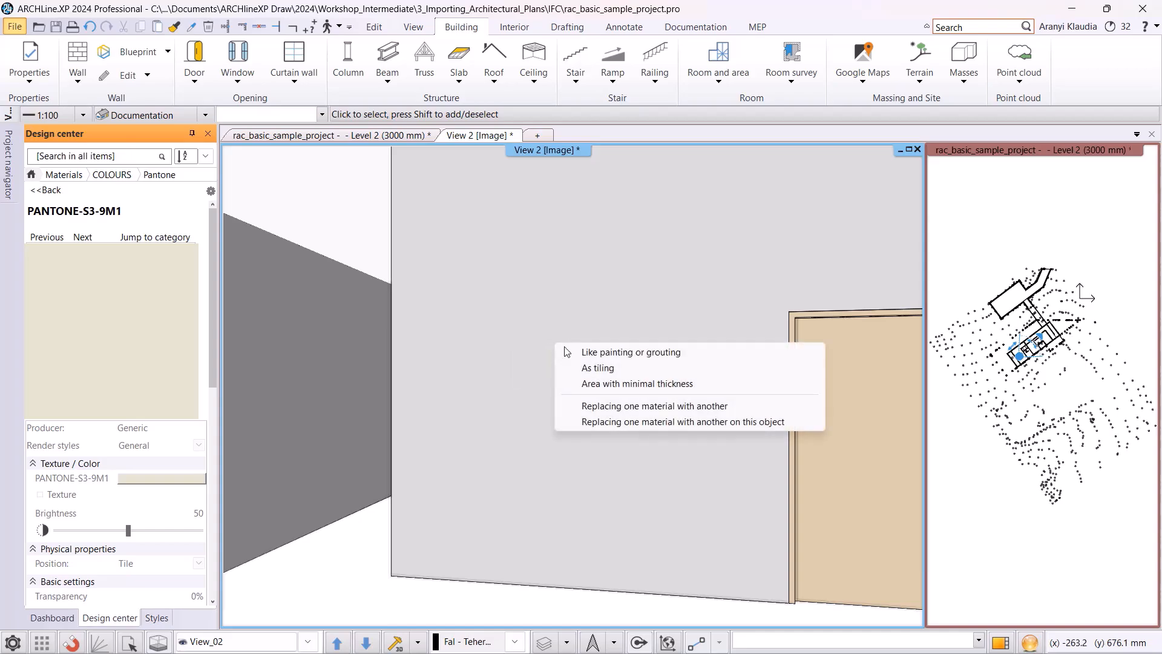
left_click(587, 352)
left_click(578, 395)
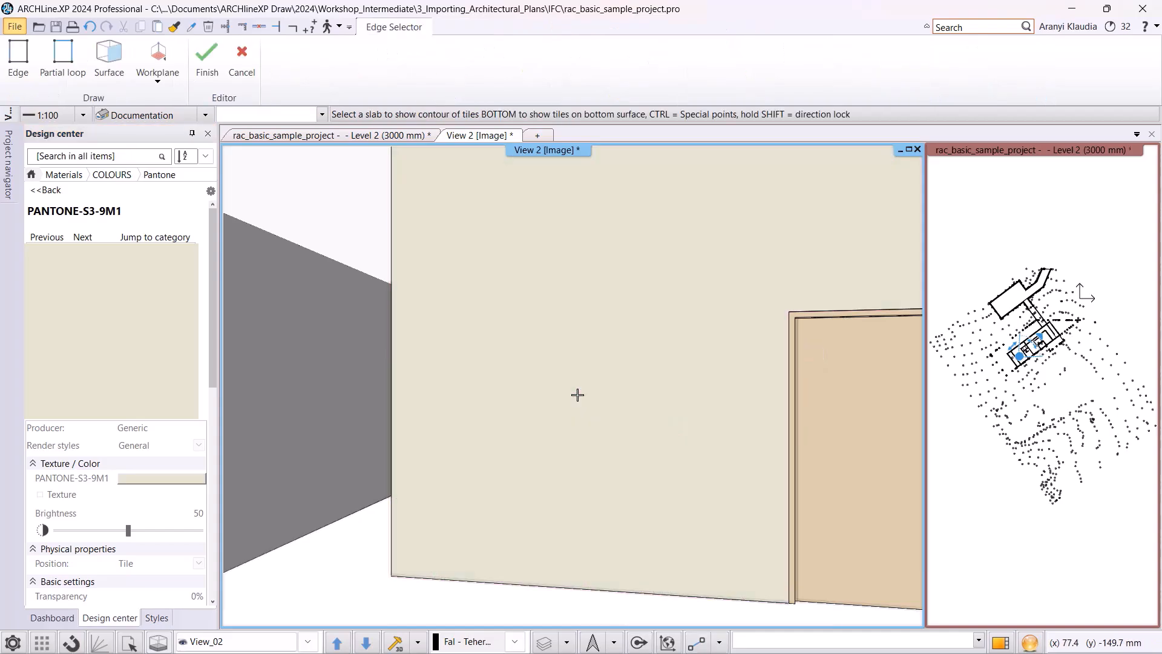
Cover the room's floor with the Carpet Blue 001 material, applied like painting or grouting.
middle_click_drag(462, 306, 640, 323)
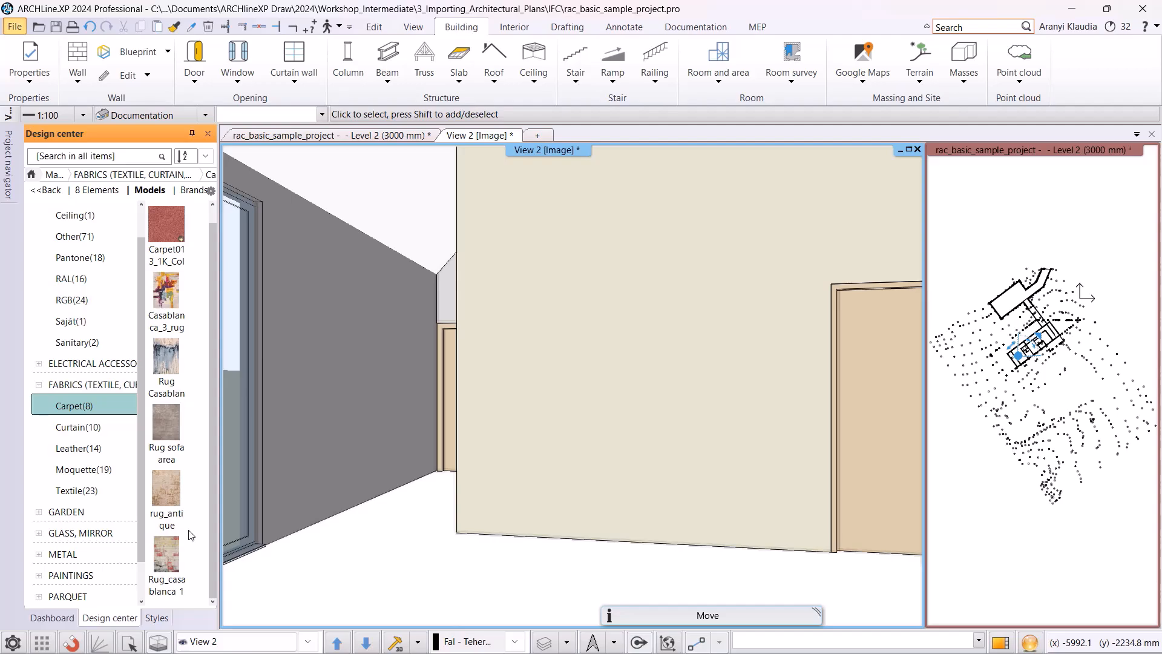
left_click(160, 284)
left_click_drag(121, 355, 391, 568)
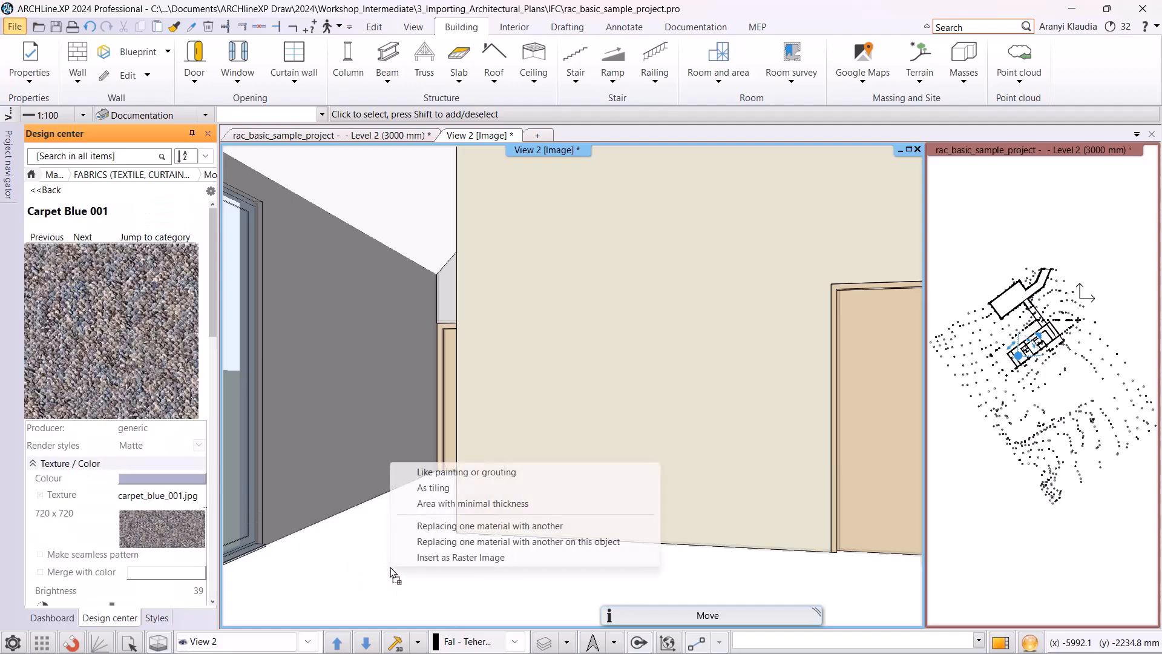
left_click(456, 471)
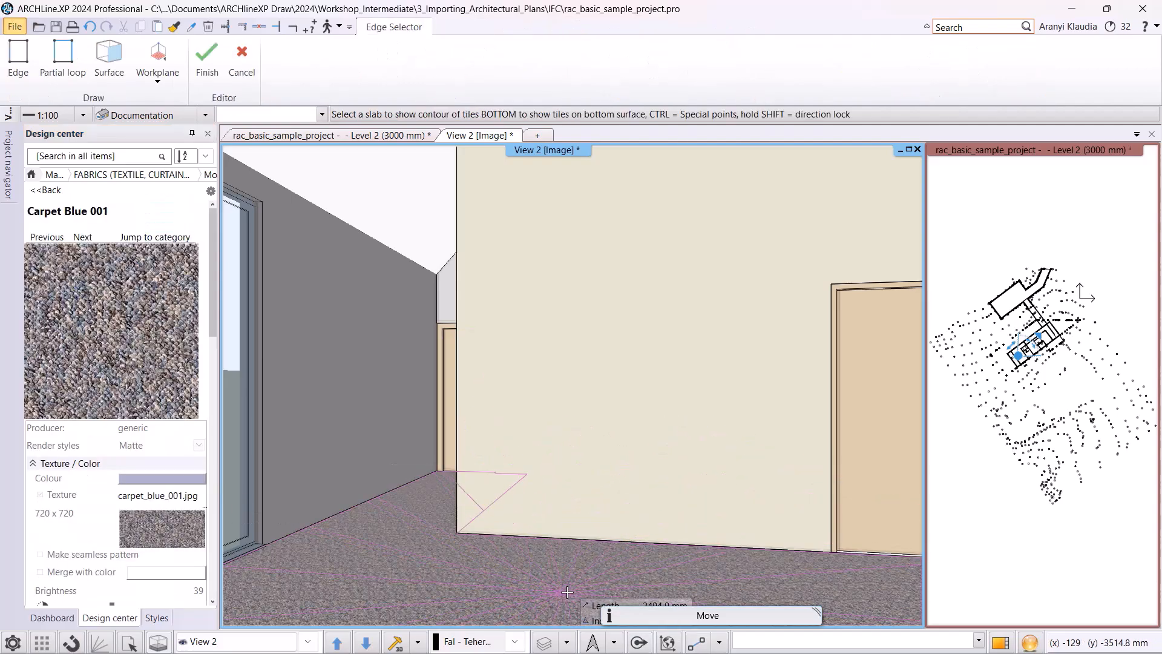
key("Escape")
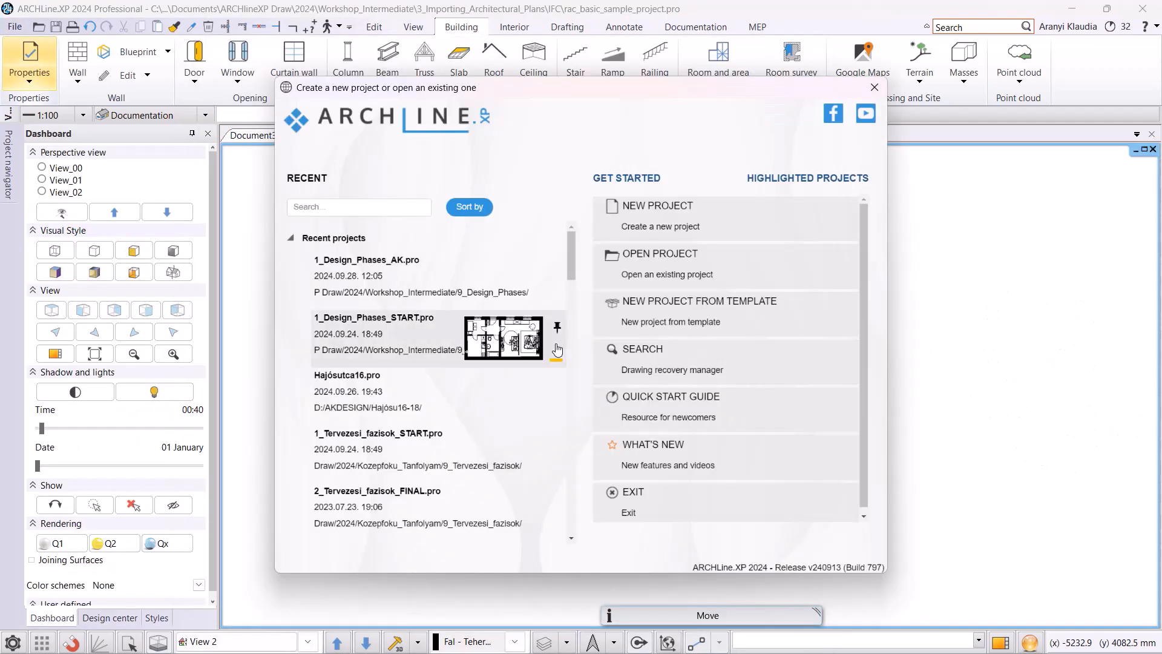
Create a new project and import racbasicsampleproject.rvt from the RVT folder with Import Method 2: Native RVT/RFA.
left_click(685, 222)
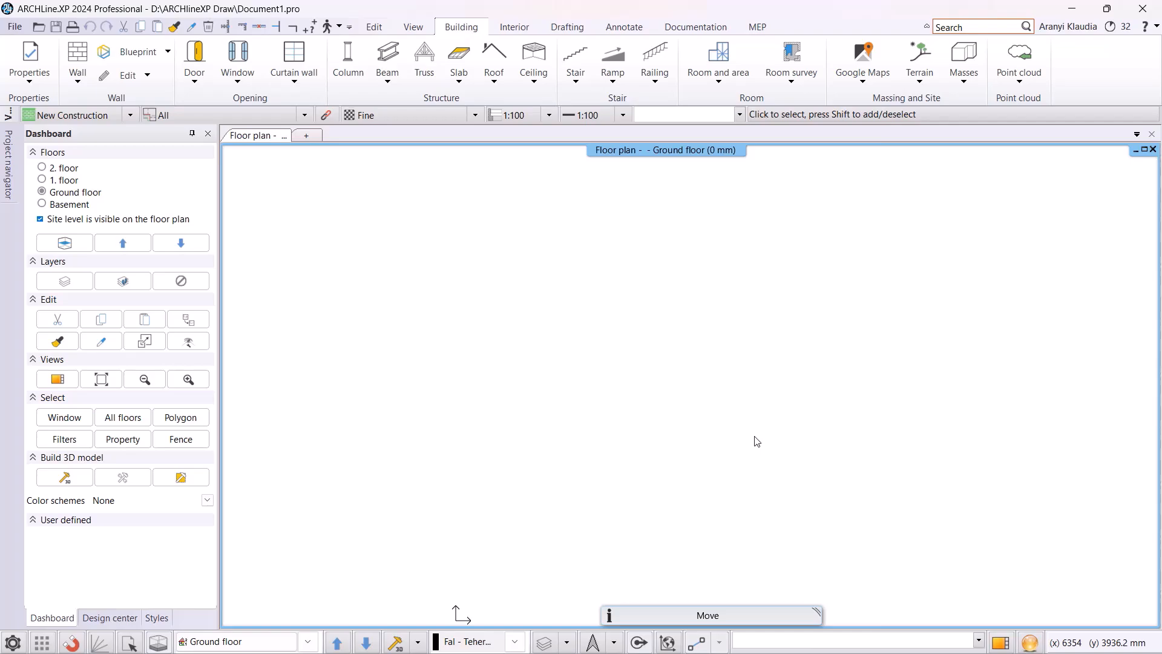
left_click(15, 27)
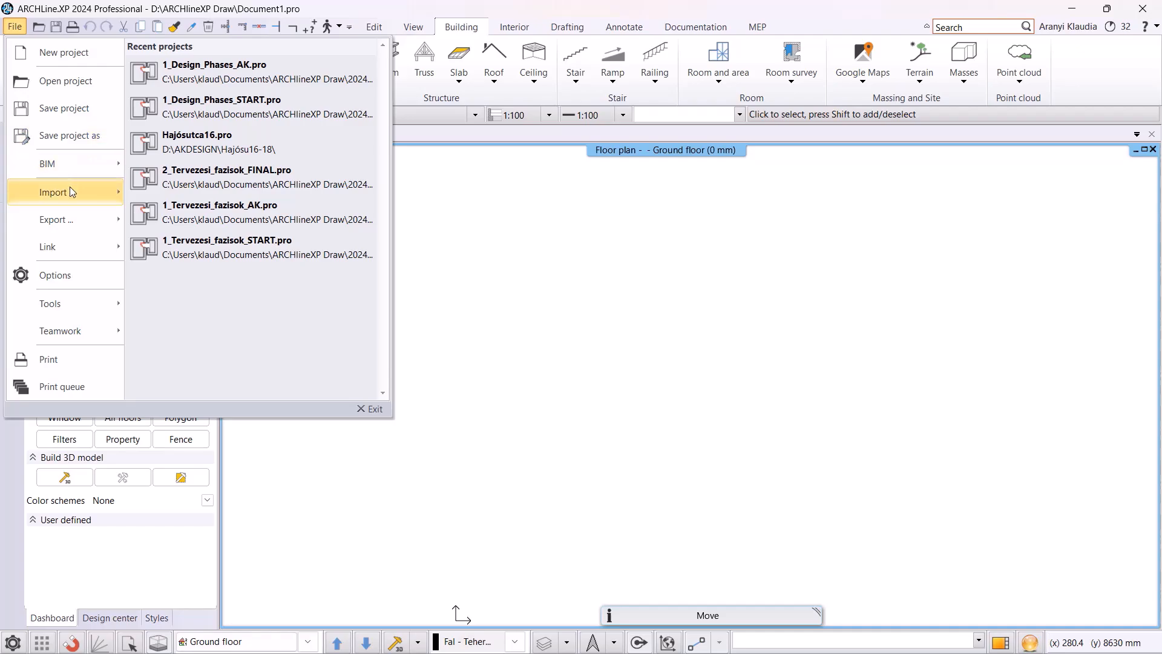
mouse_move(71, 192)
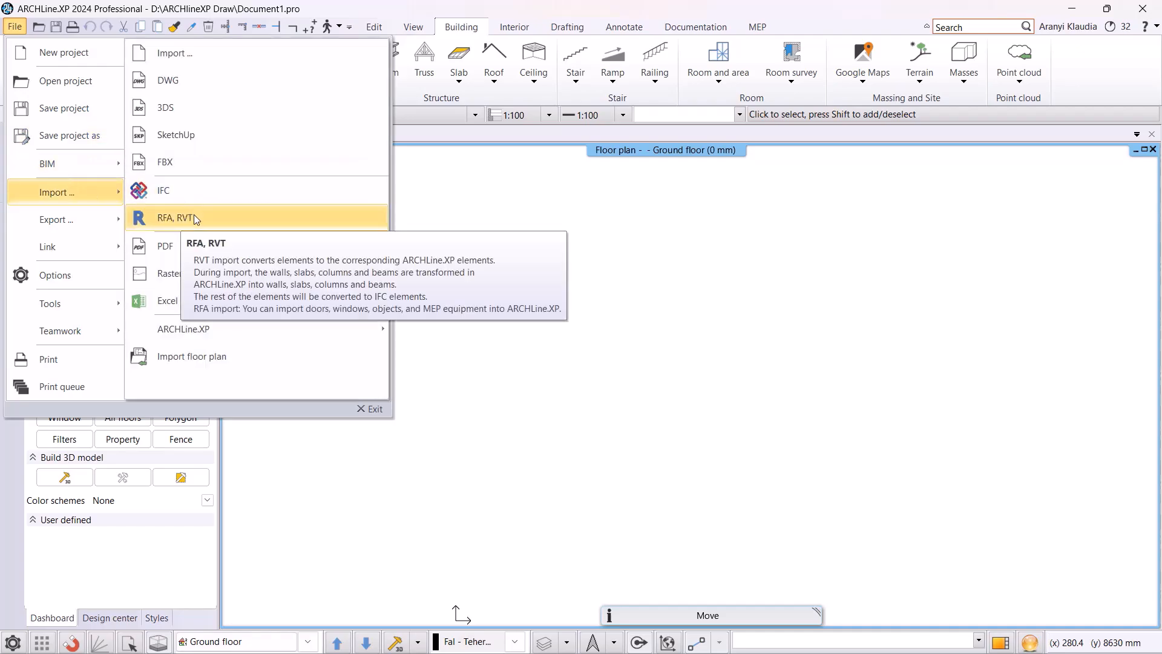
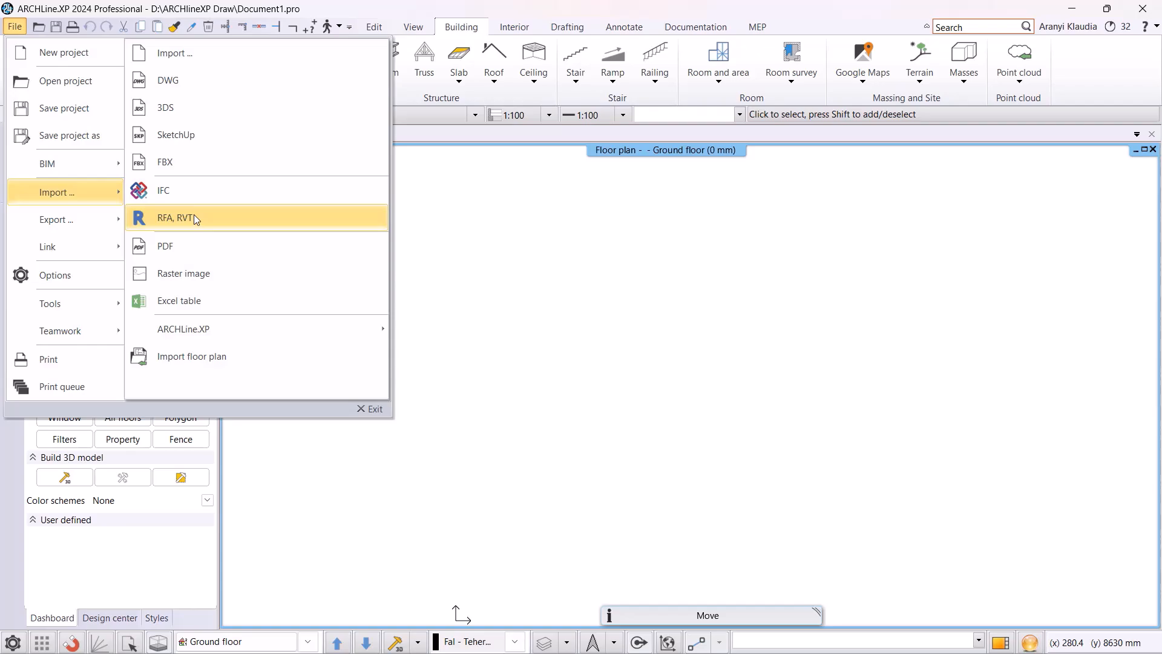
left_click(195, 217)
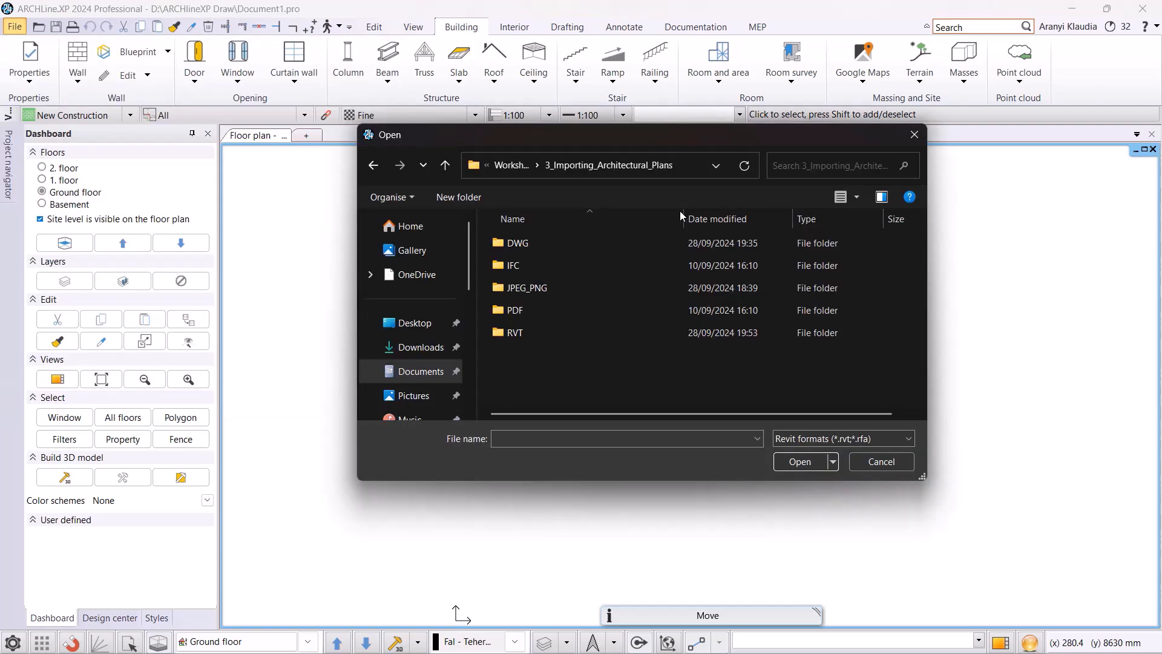
double_click(546, 335)
left_click(557, 241)
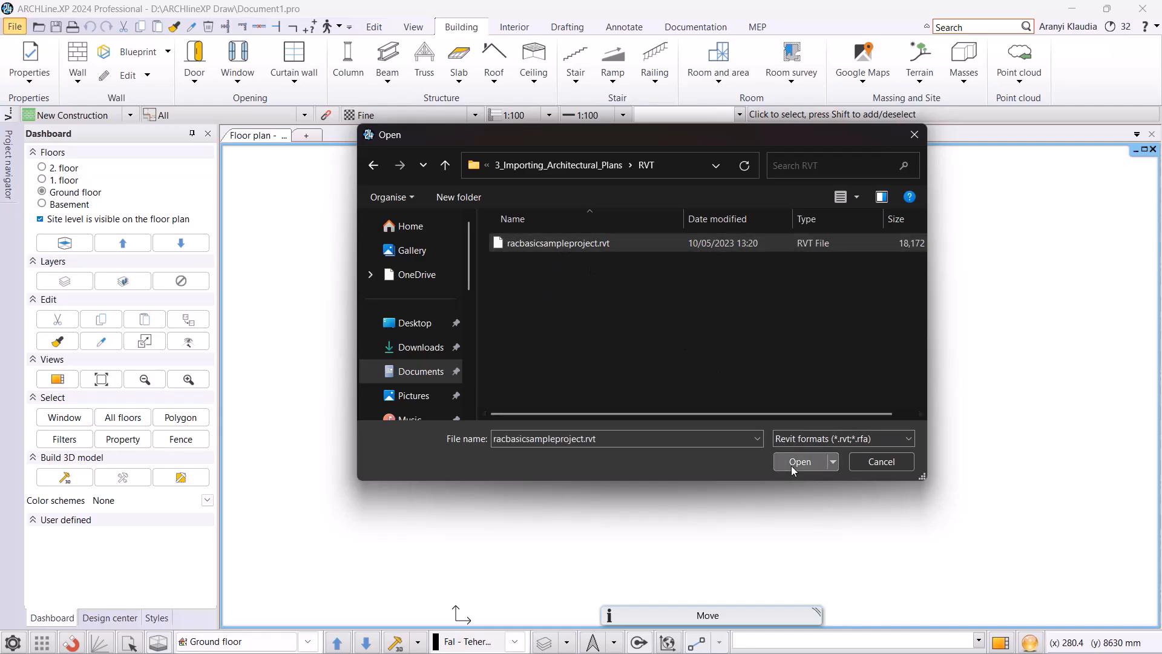
left_click(792, 466)
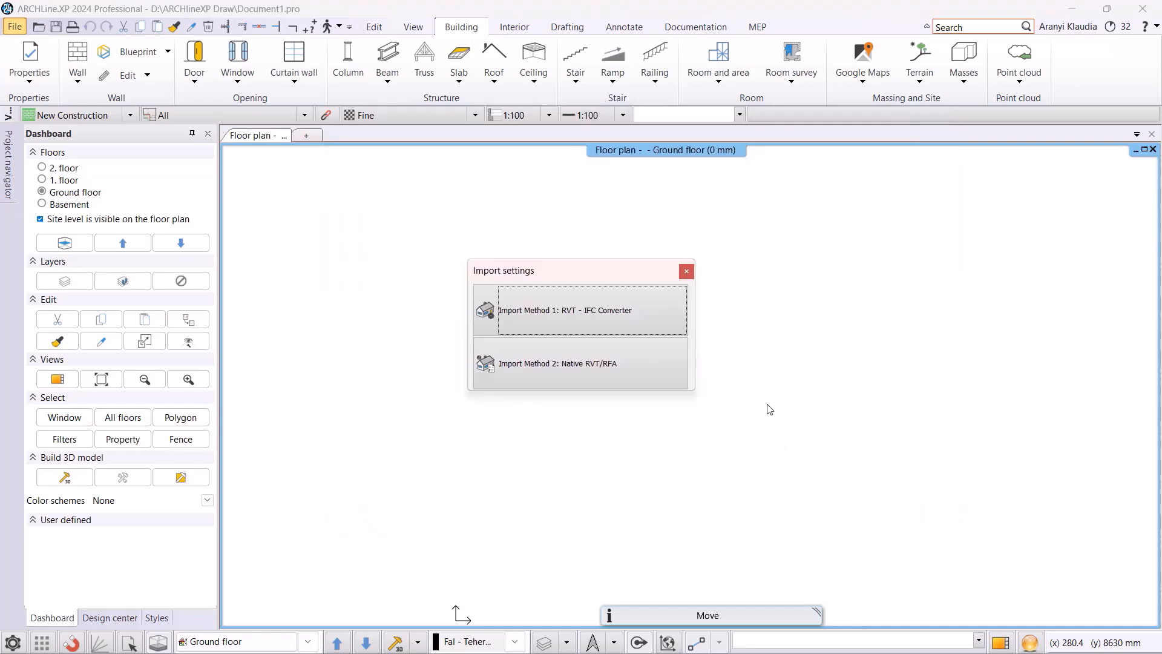
left_click(591, 371)
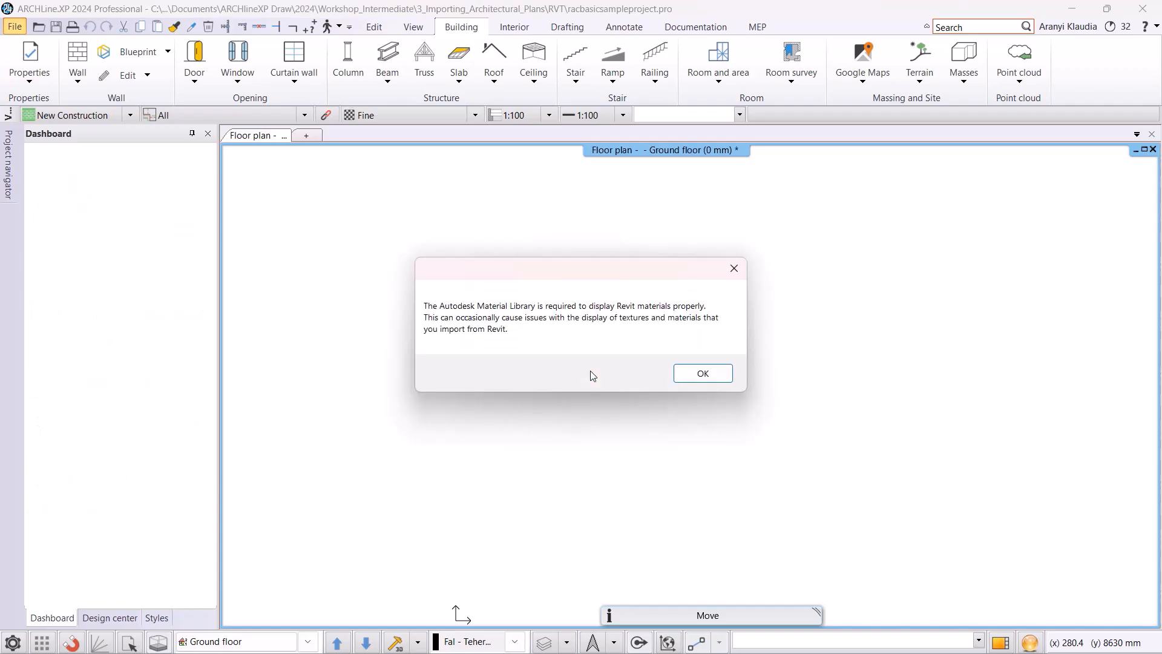
left_click(713, 380)
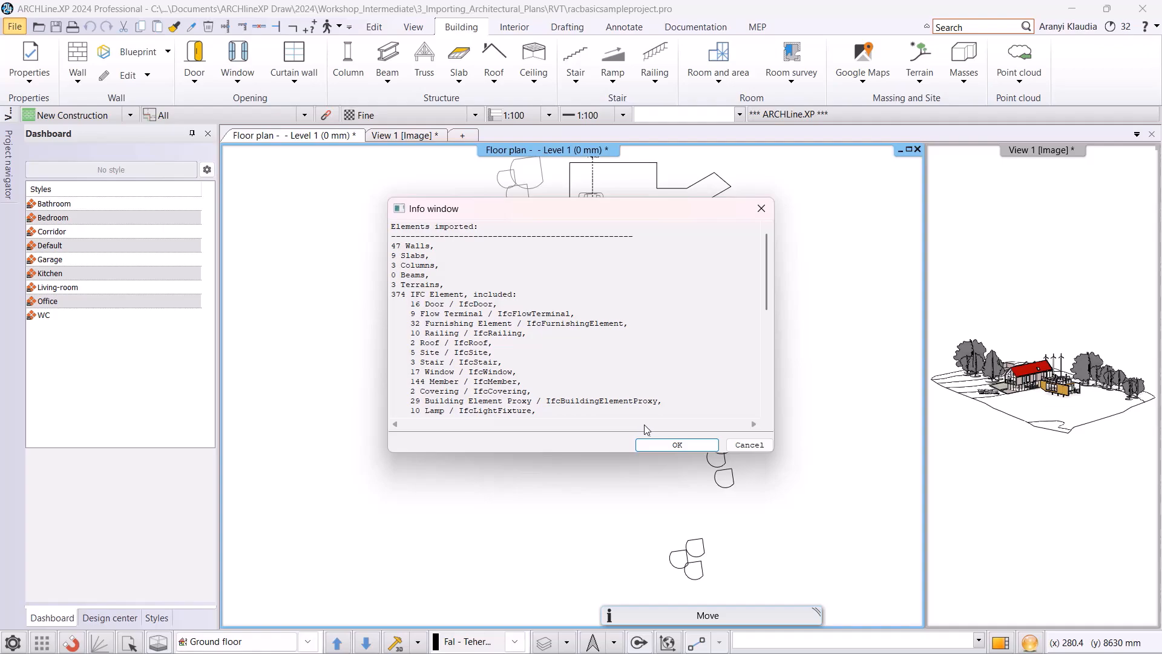
left_click(674, 446)
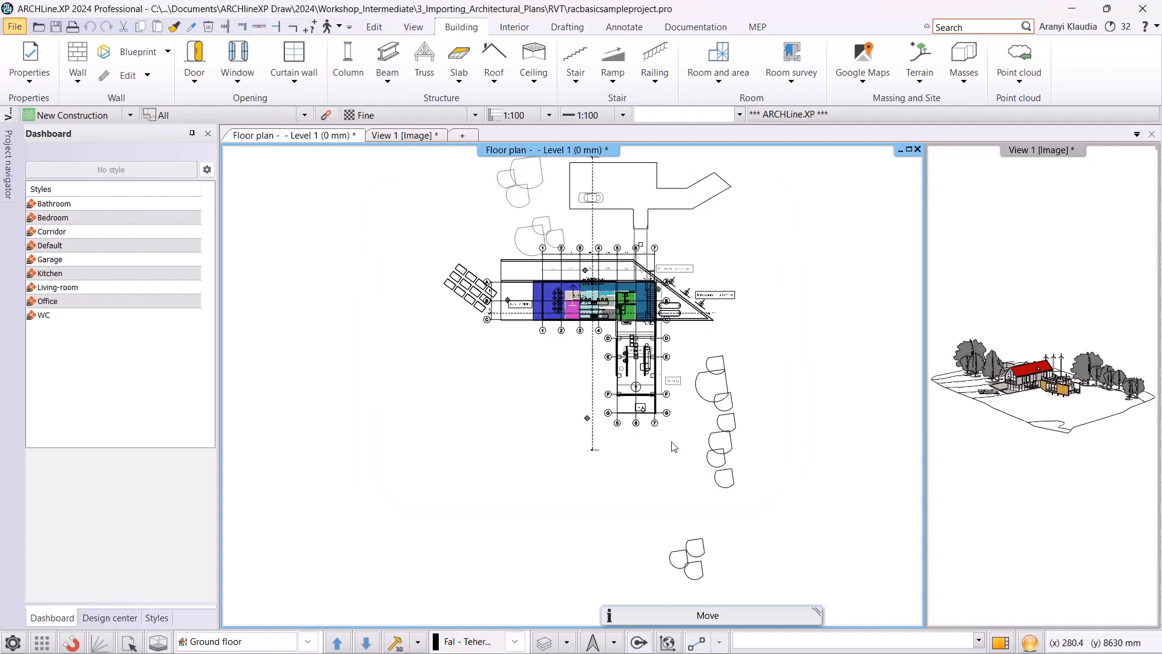
Examine the imported Level 1 floor plan and the red-roofed house in the 3D view.
scroll(616, 327, "up", 6)
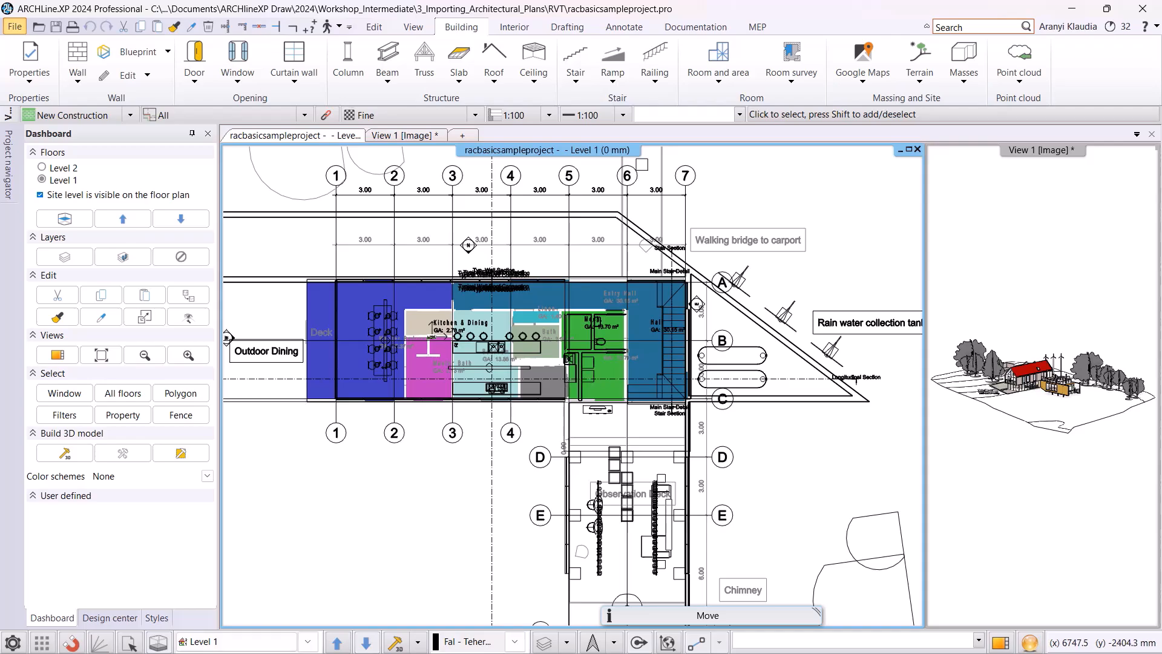
middle_click_drag(580, 398, 594, 349)
left_click(411, 138)
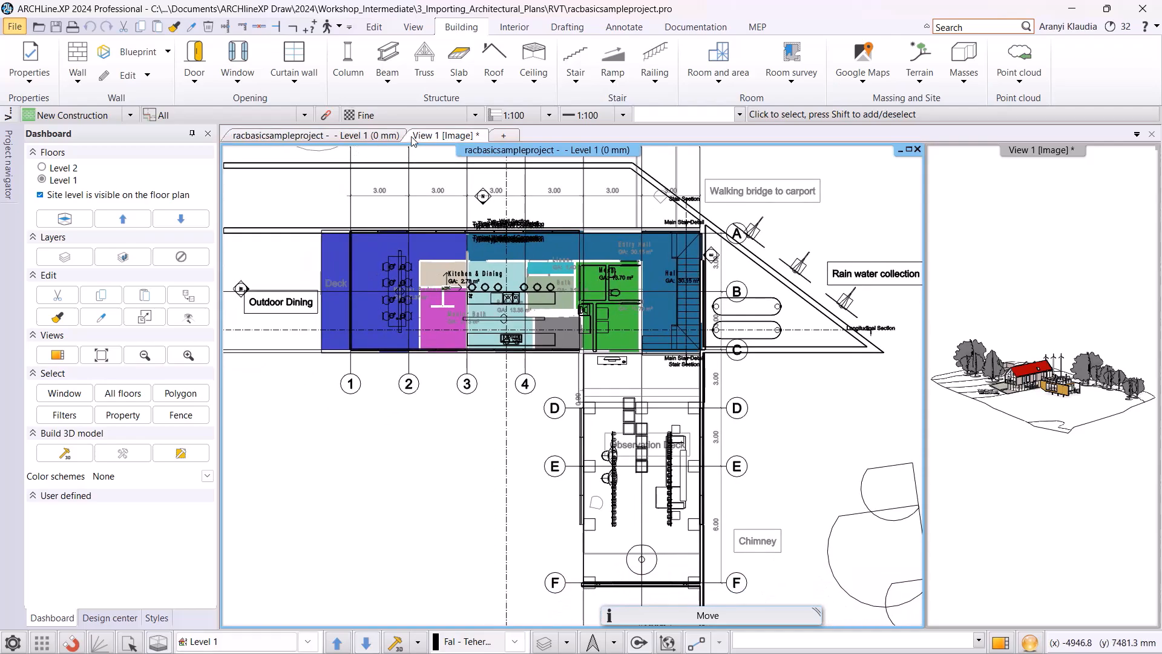
scroll(527, 382, "up", 4)
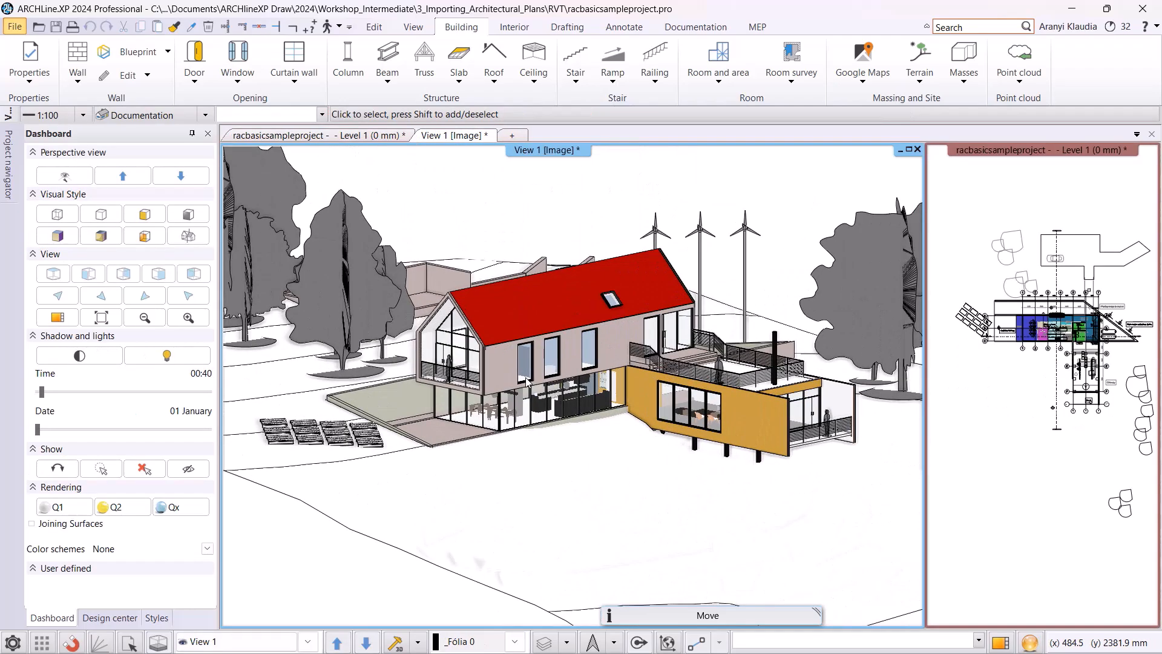
scroll(527, 380, "up", 2)
scroll(519, 369, "up", 2)
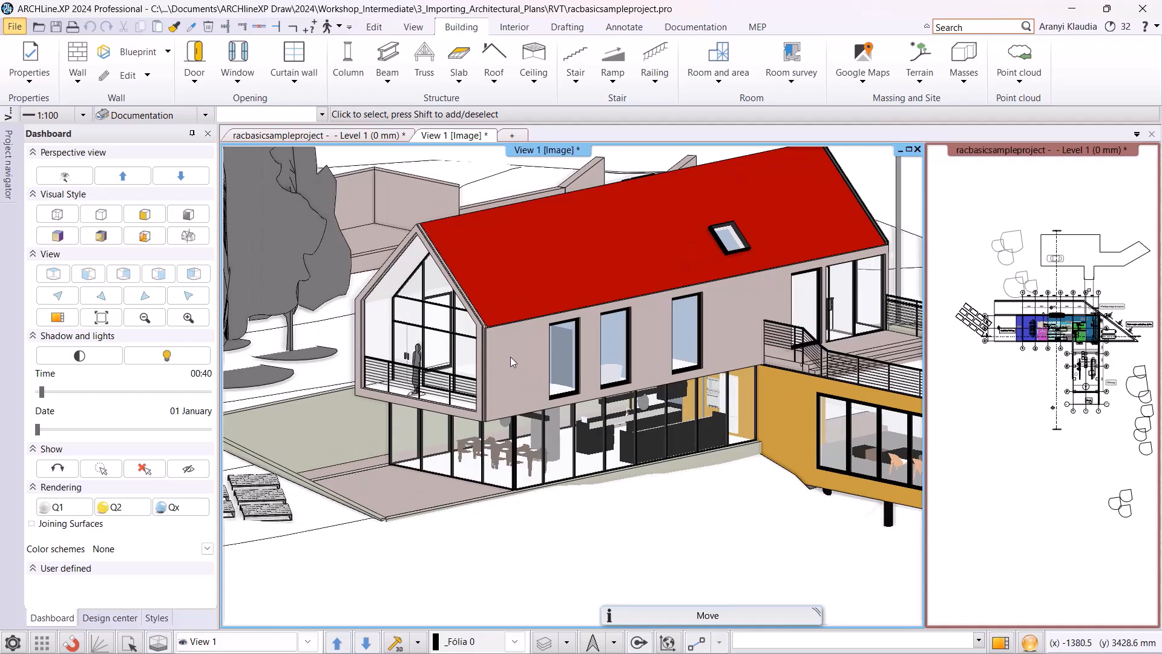
Inspect the properties and compound layers of the upper-floor exterior wall beside the balcony without changing them.
double_click(512, 355)
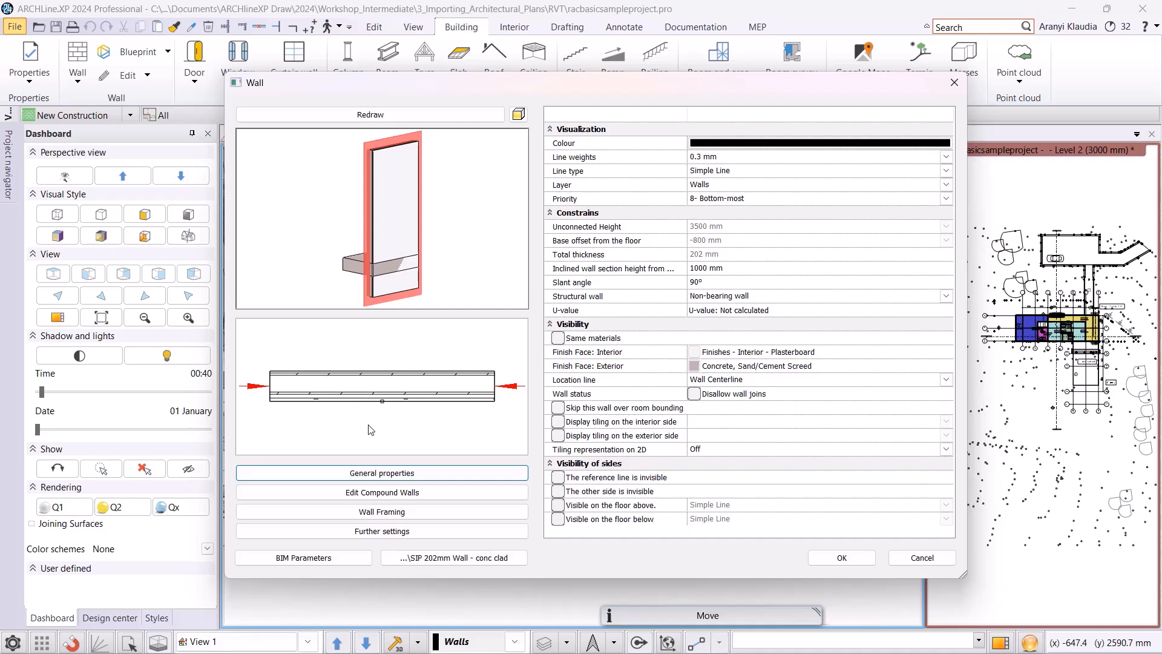
left_click(381, 491)
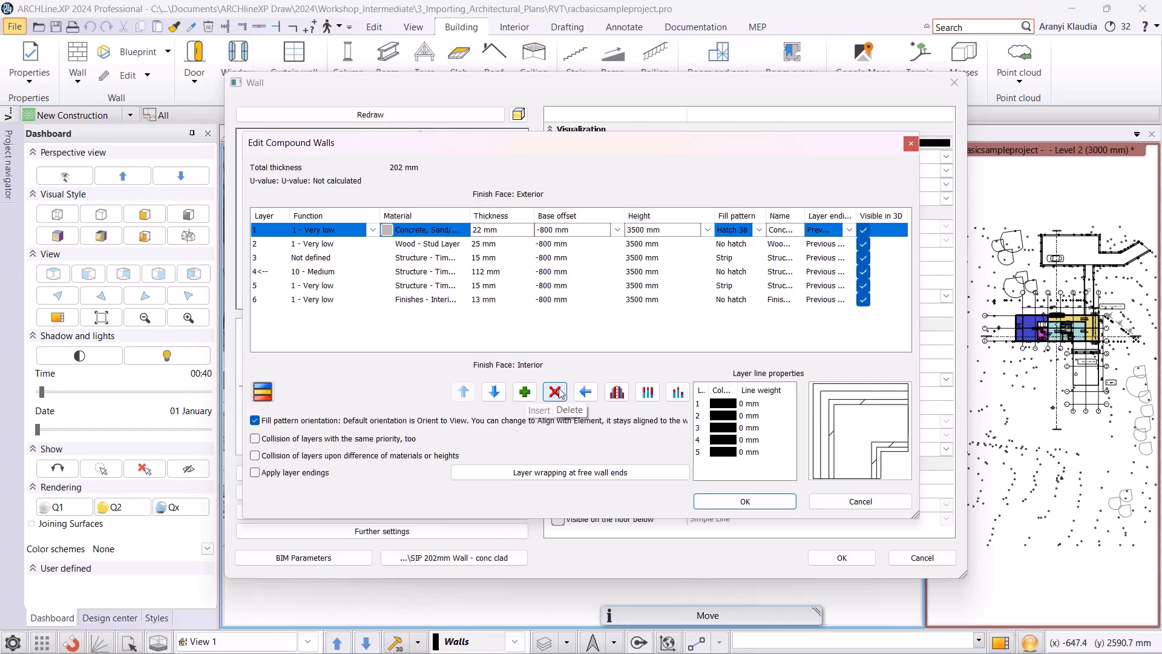
left_click(860, 501)
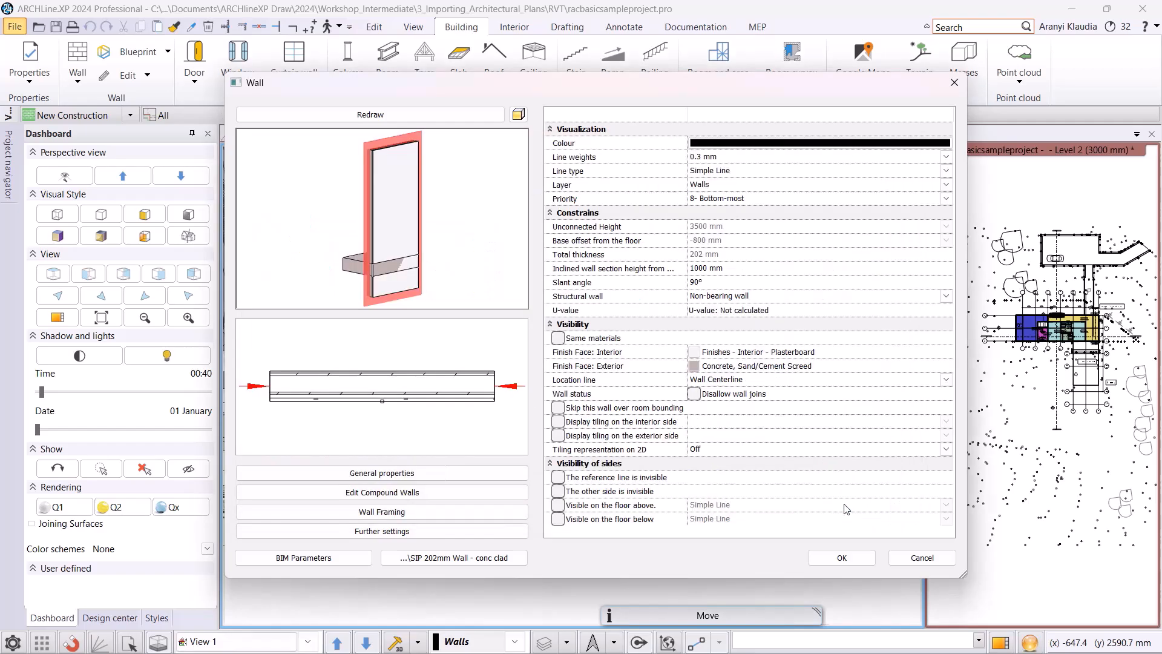
left_click(922, 558)
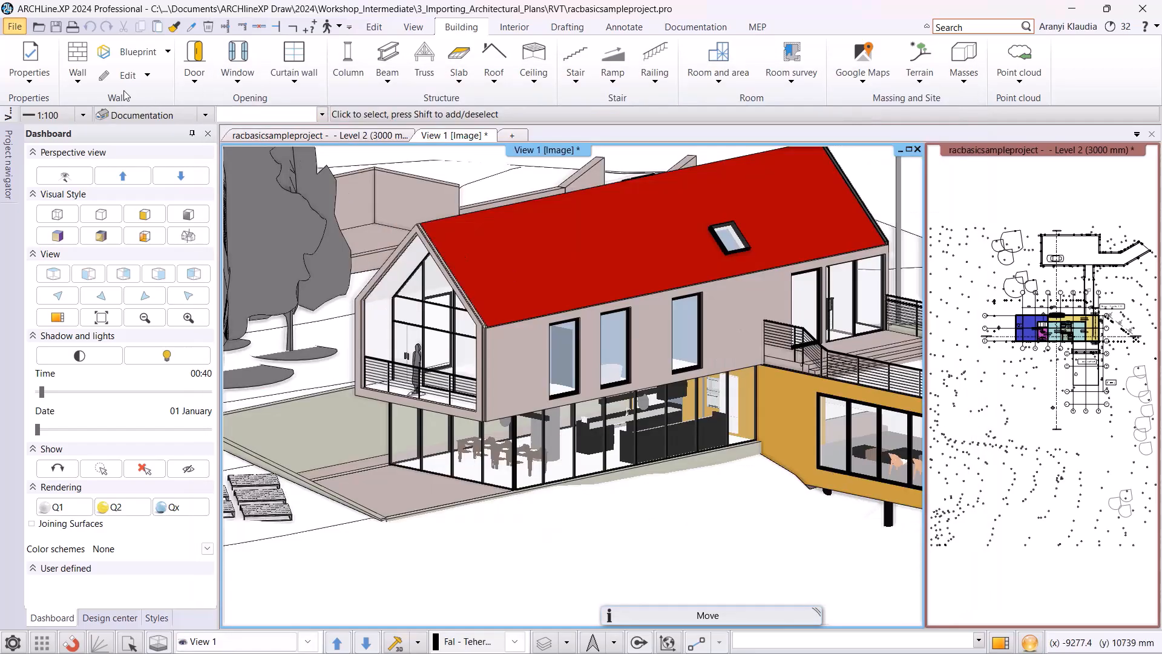
Review the wall and slab style lists for styles brought in with the Revit project, without drawing anything.
left_click(78, 59)
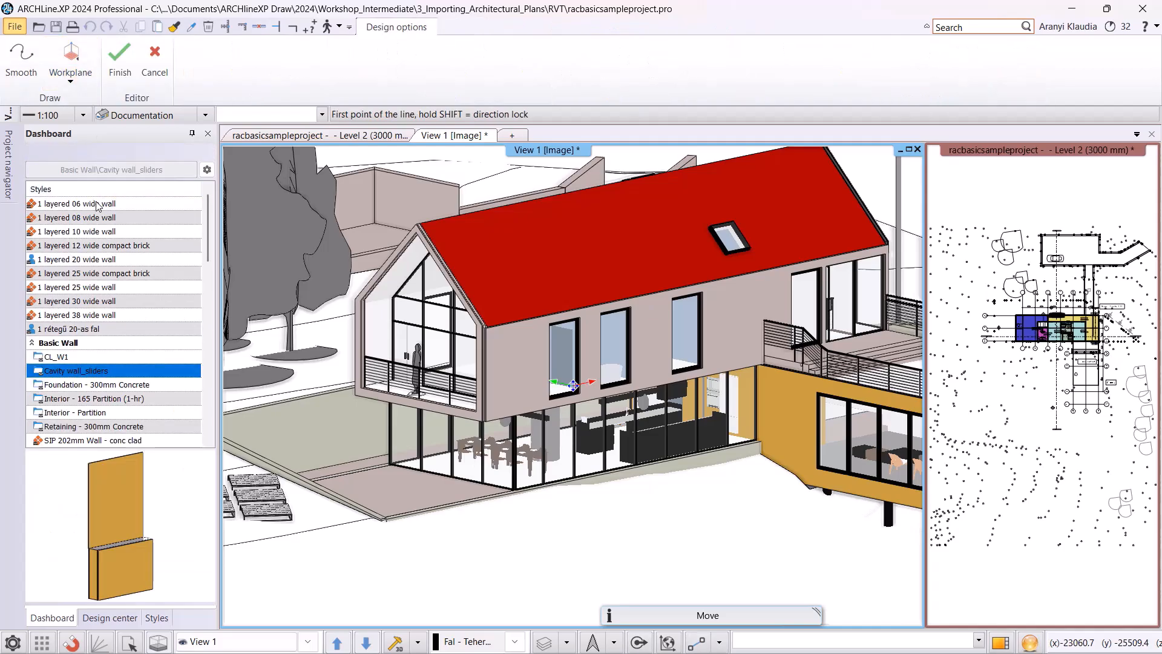
scroll(85, 339, "down", 1)
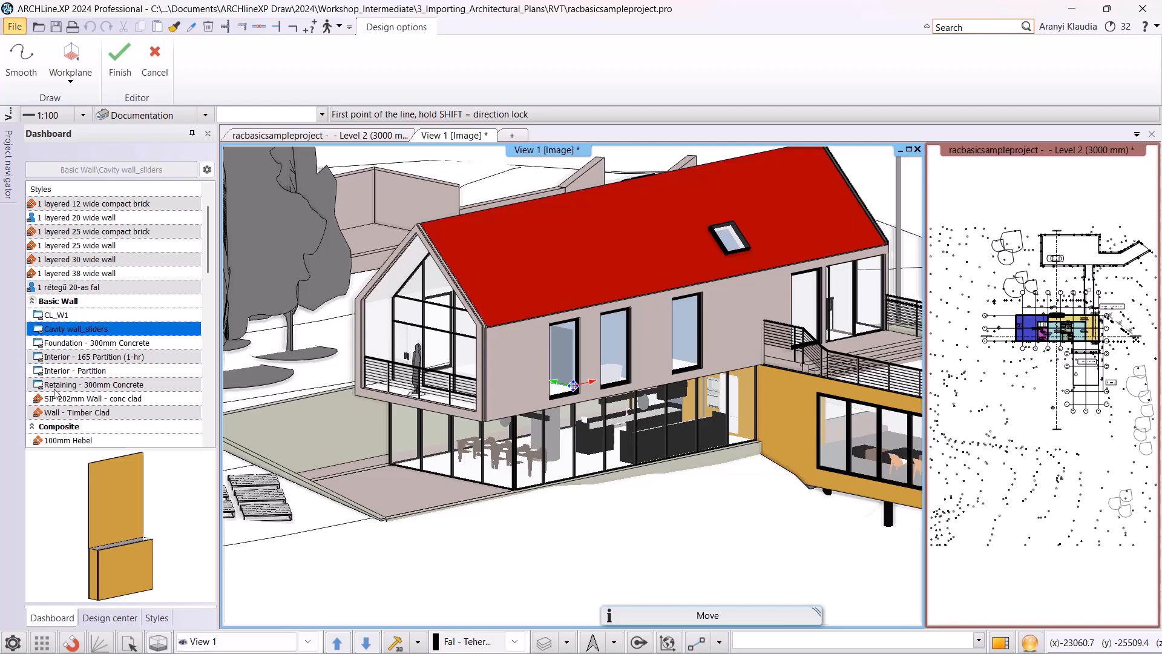
left_click(120, 60)
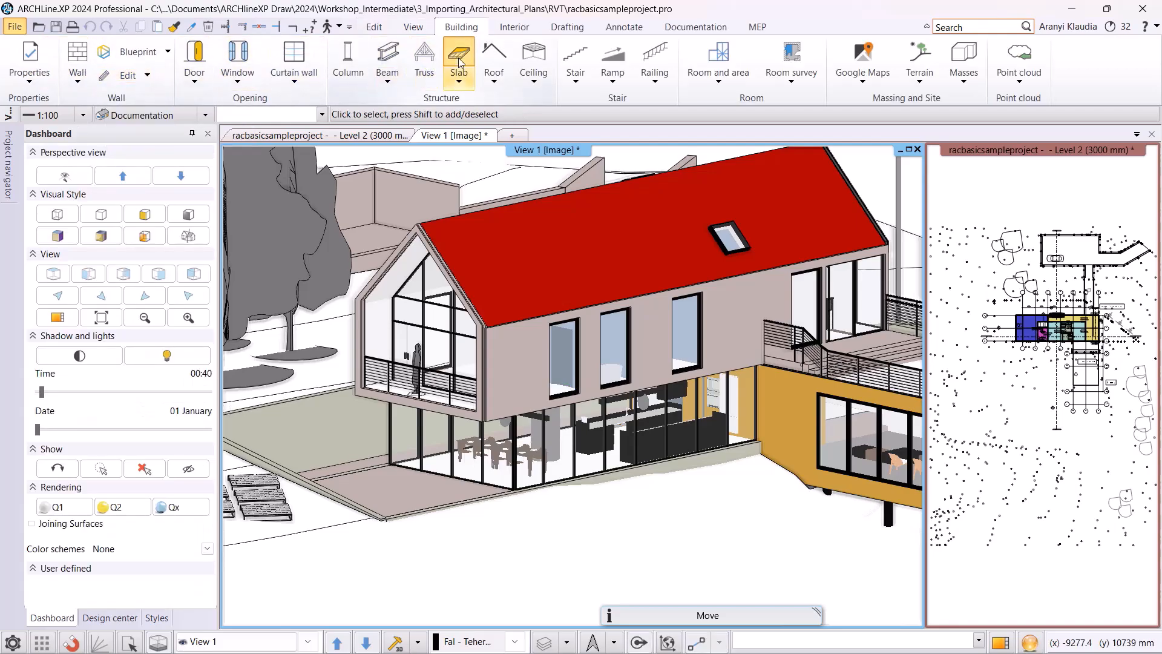
left_click(459, 58)
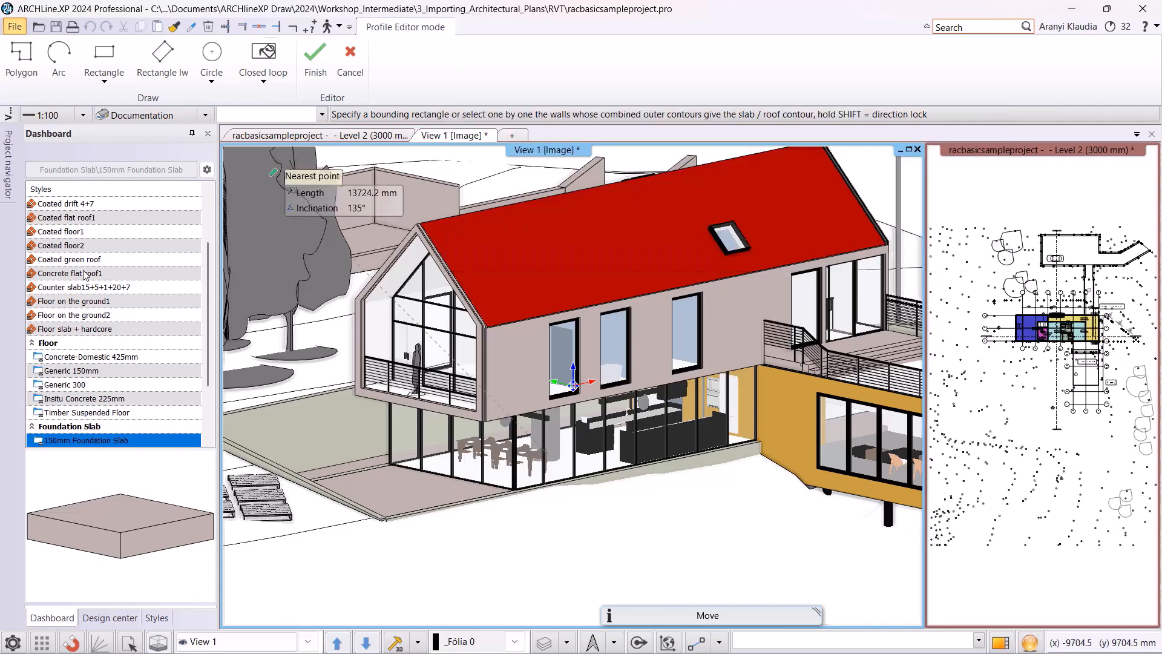
scroll(77, 265, "down", 2)
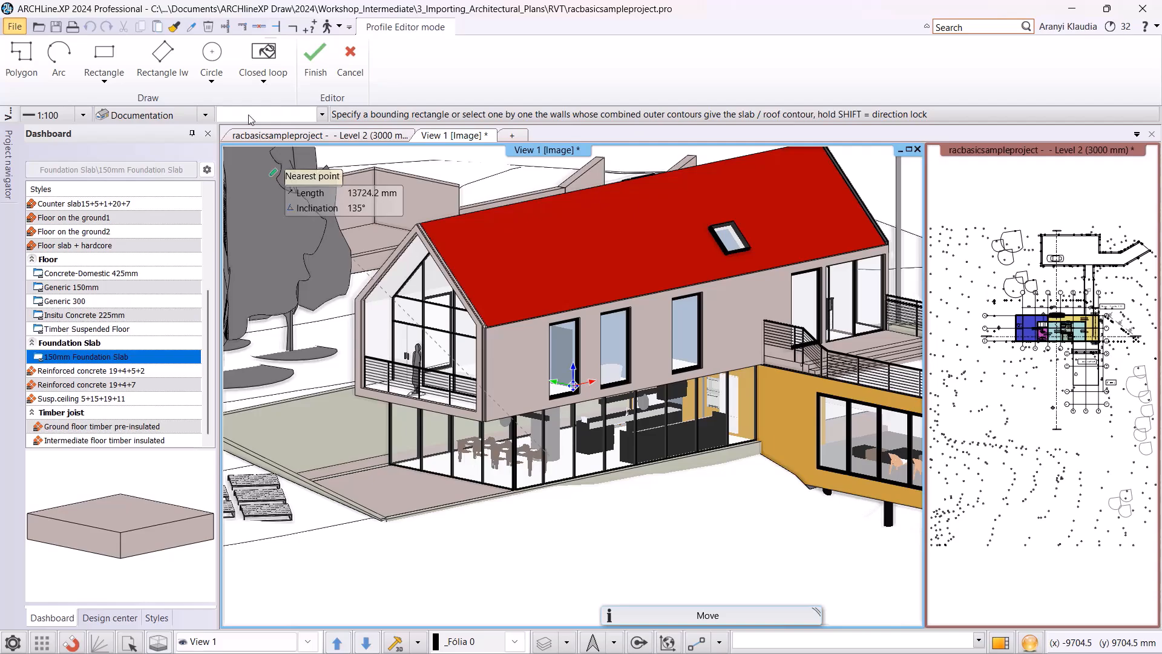
left_click(314, 63)
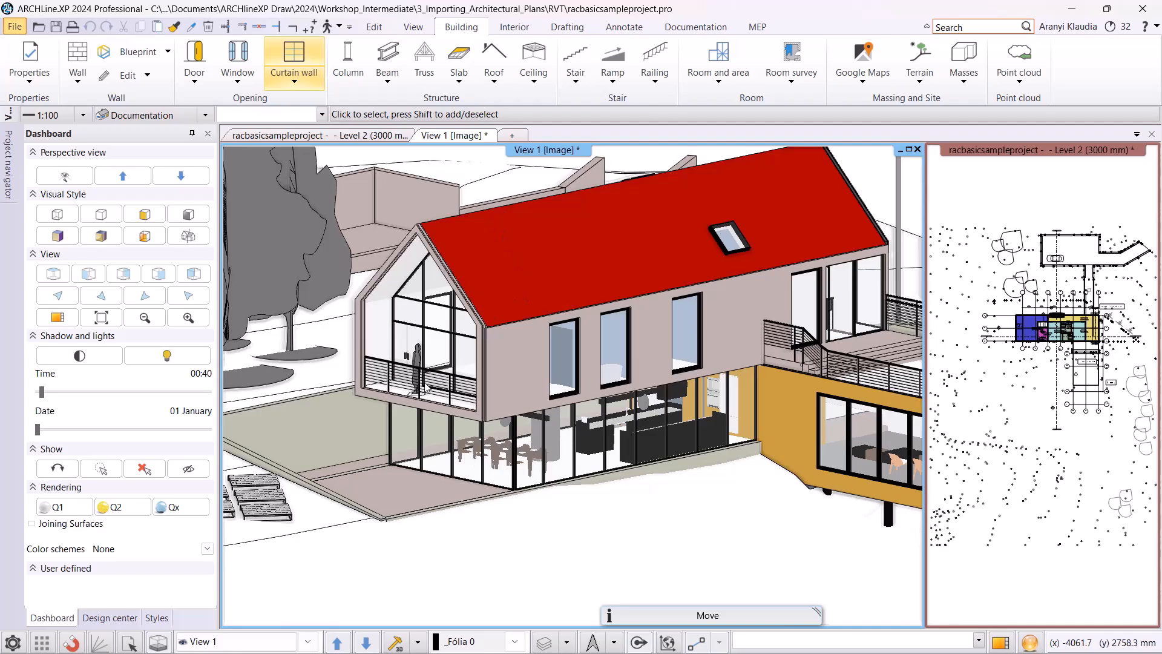
Inspect the imported building levels and their elevations and heights from the floor plan, without changing them.
left_click(962, 532)
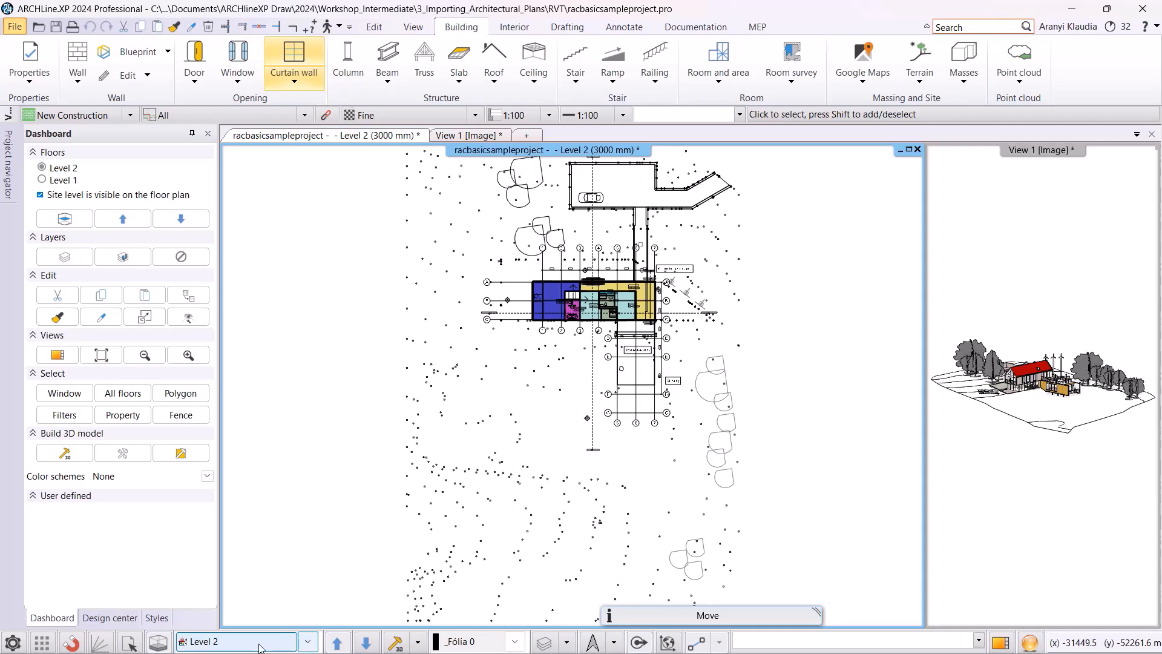
left_click(259, 646)
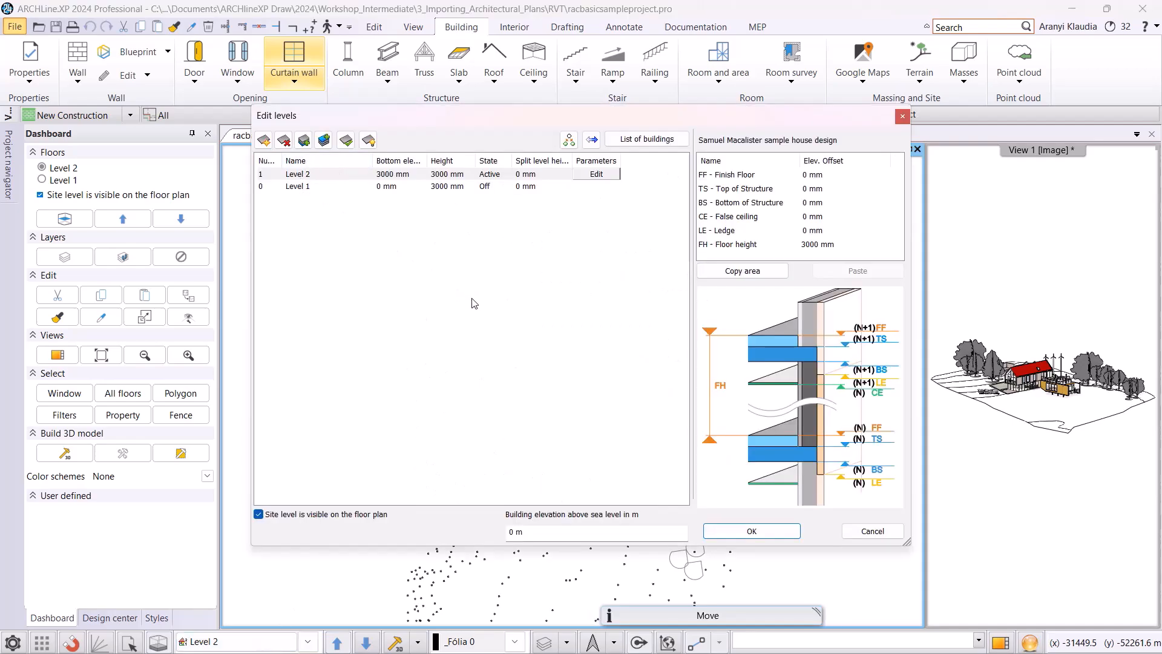
left_click(751, 533)
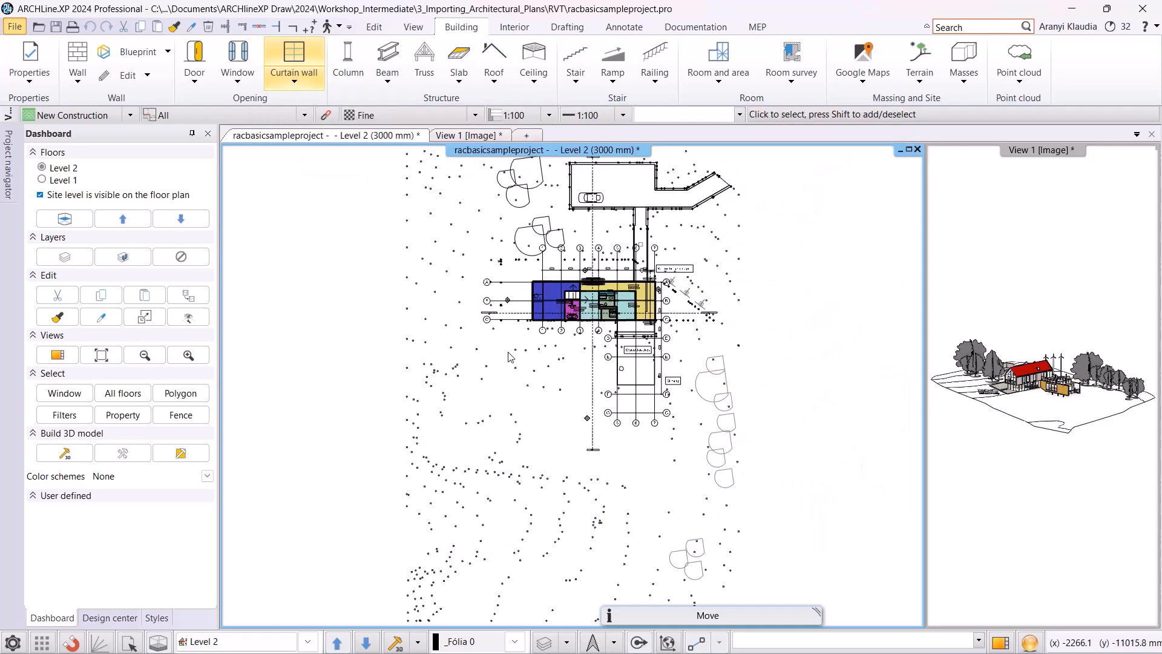
Close the imported sample project without saving and create a new empty project.
left_click(15, 28)
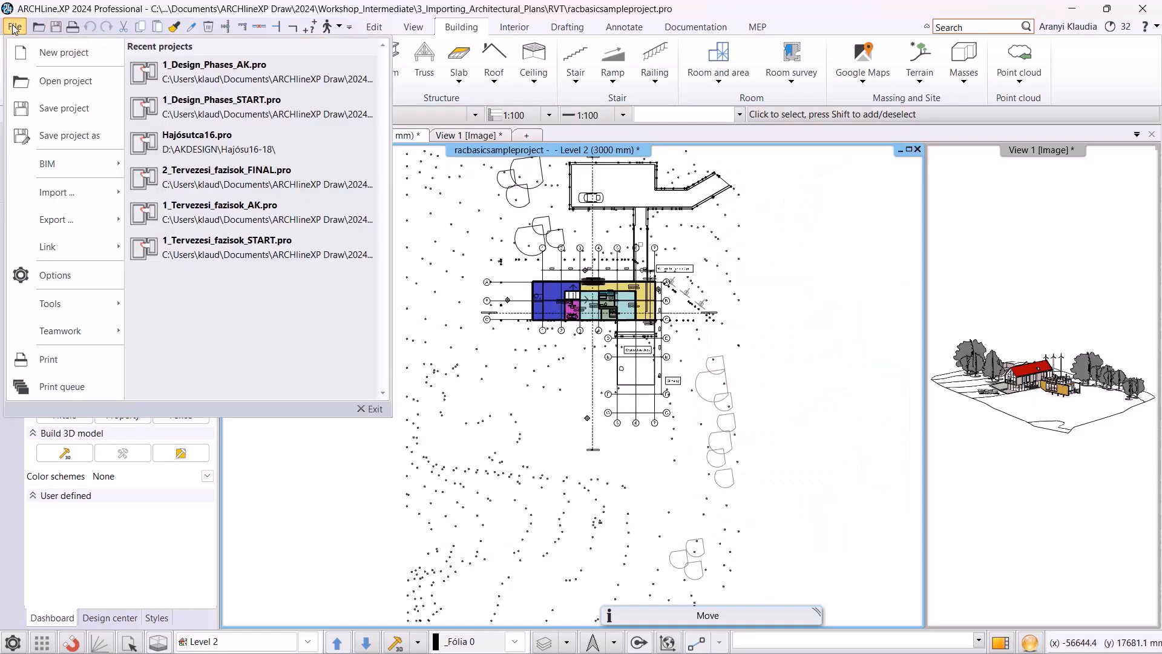
left_click(40, 54)
left_click(482, 385)
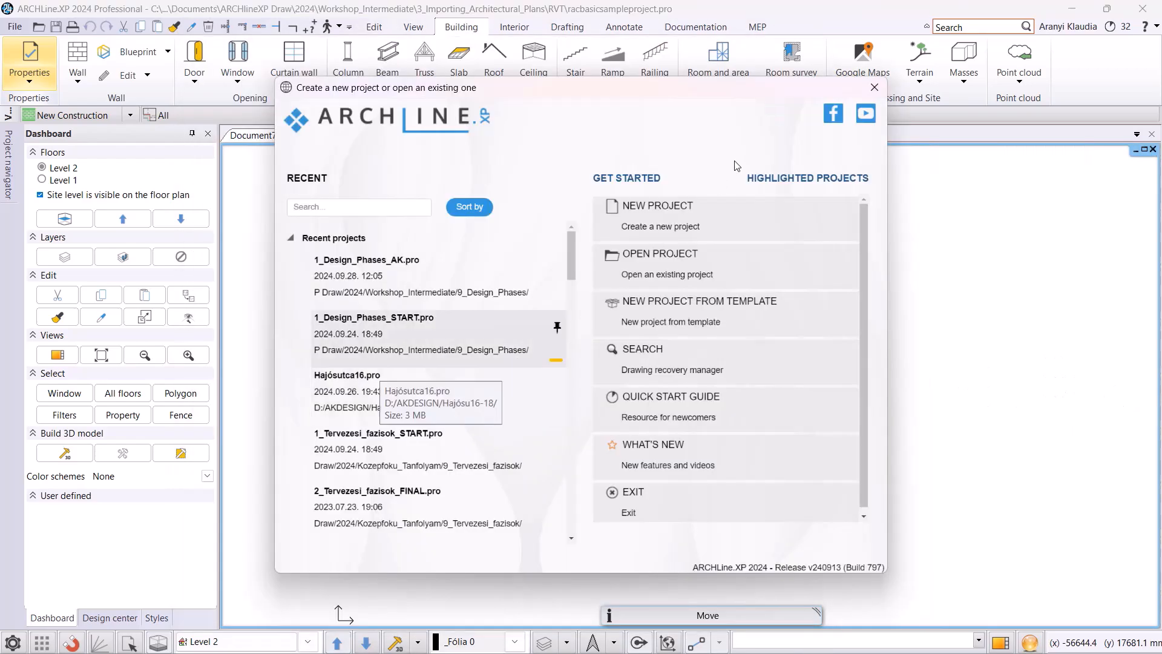
left_click(715, 215)
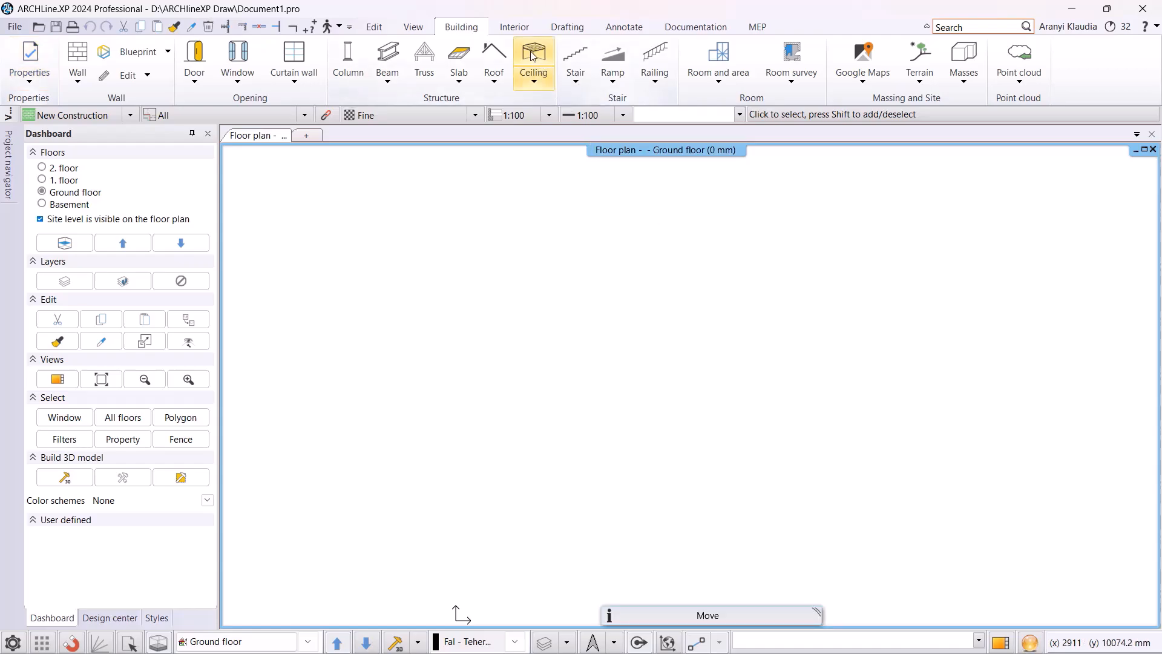
Open the BIMobject library in the browser and filter its Doors category to the Revit file type.
left_click(519, 33)
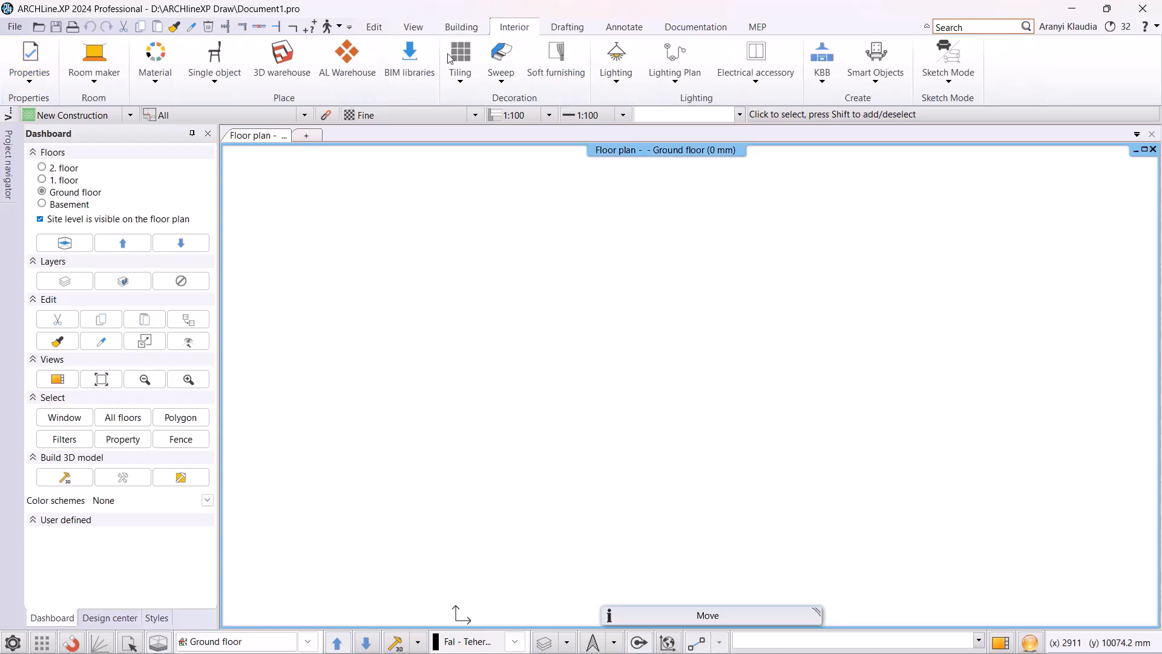
left_click(410, 66)
left_click(520, 263)
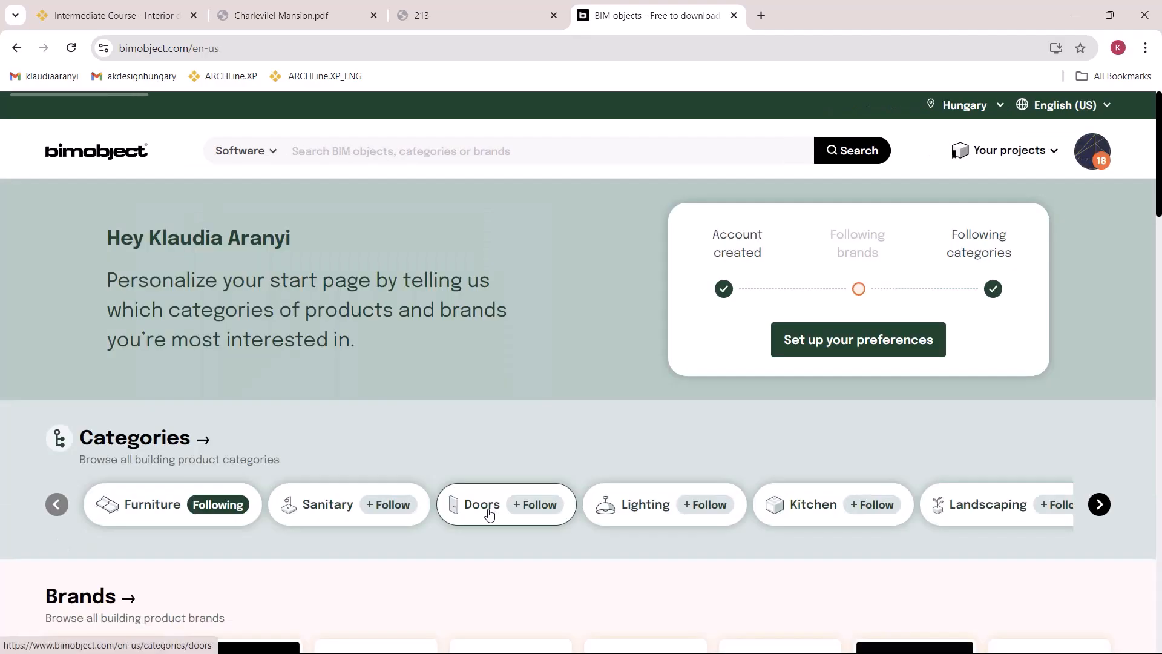
left_click(489, 514)
left_click(106, 434)
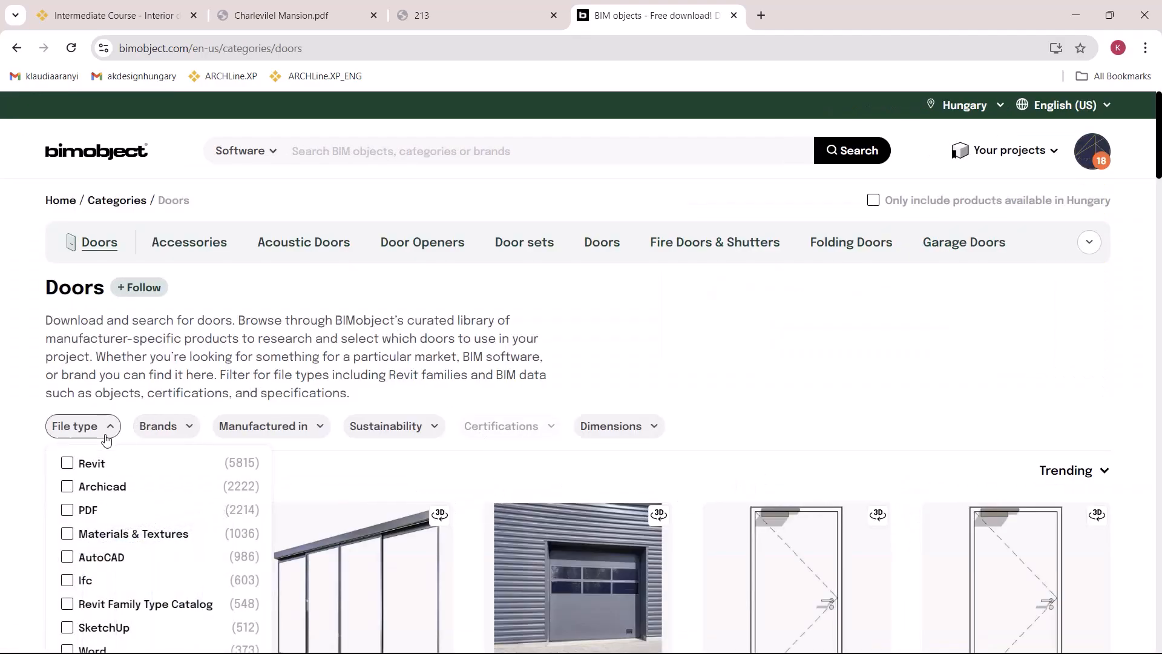
left_click(93, 465)
scroll(164, 491, "down", 5)
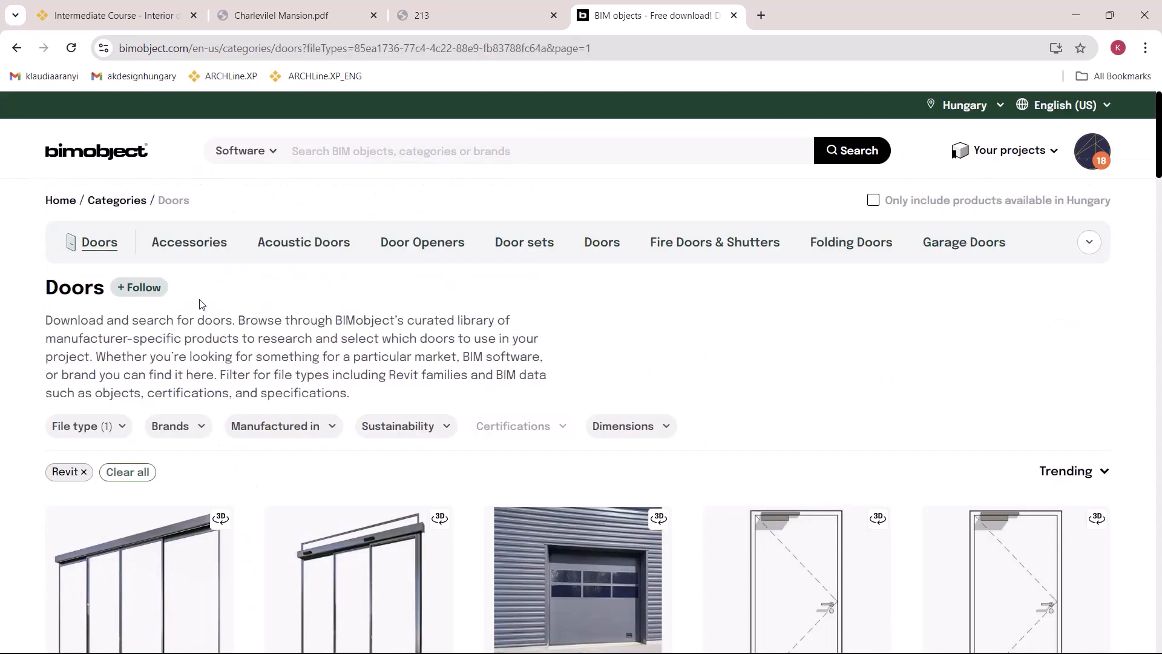
Narrow the Revit doors to the K.LINE brand.
left_click(184, 429)
scroll(211, 467, "down", 4)
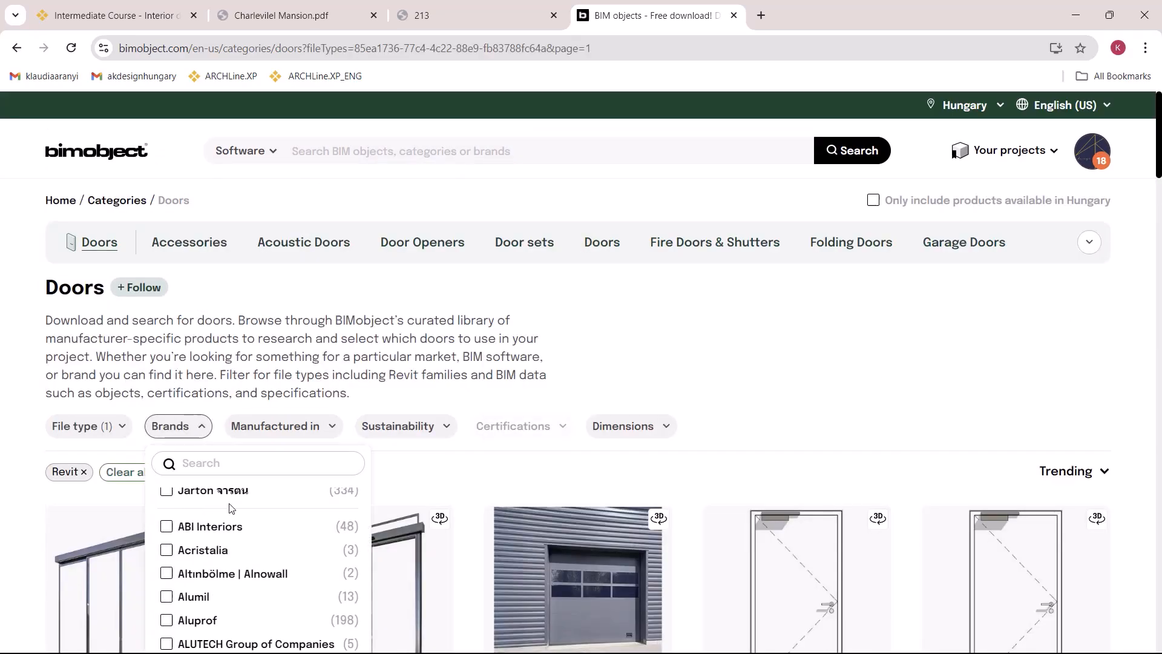
left_click(210, 464)
type("k/")
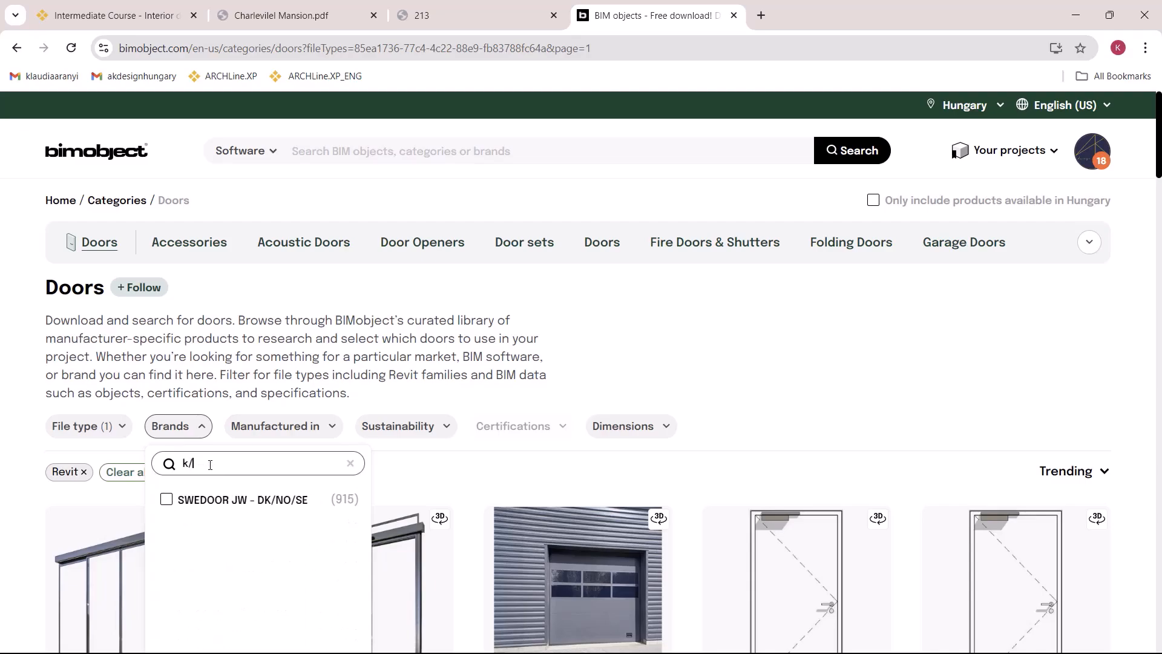
key("BackSpace")
left_click(197, 498)
scroll(291, 515, "down", 5)
left_click(335, 561)
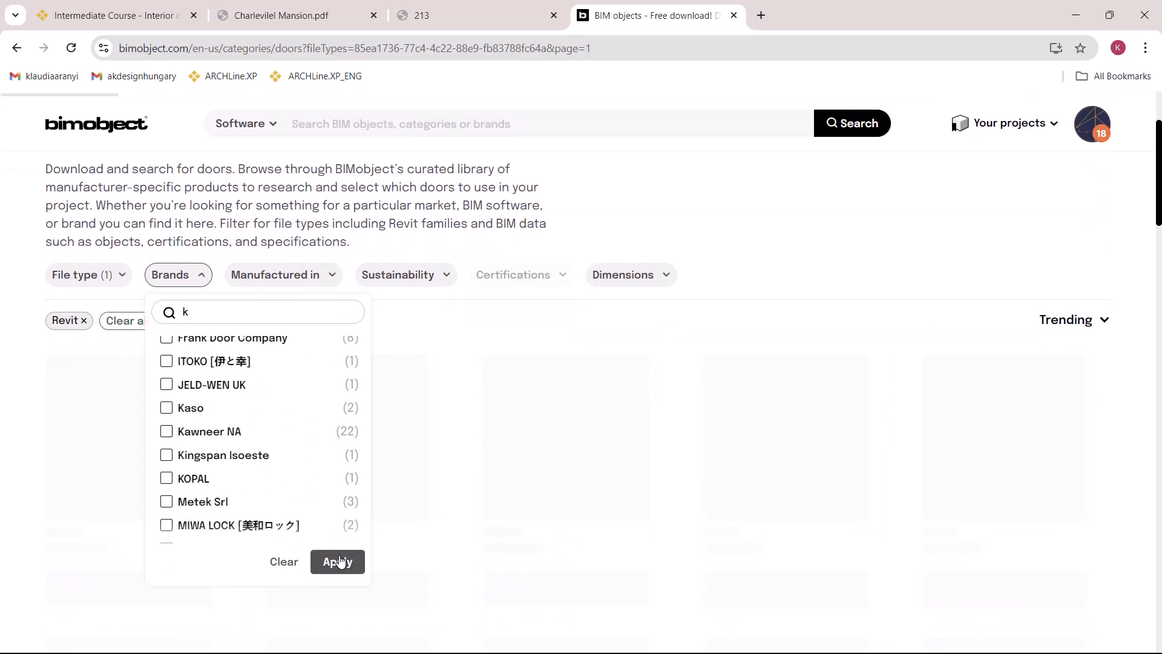
scroll(480, 415, "down", 3)
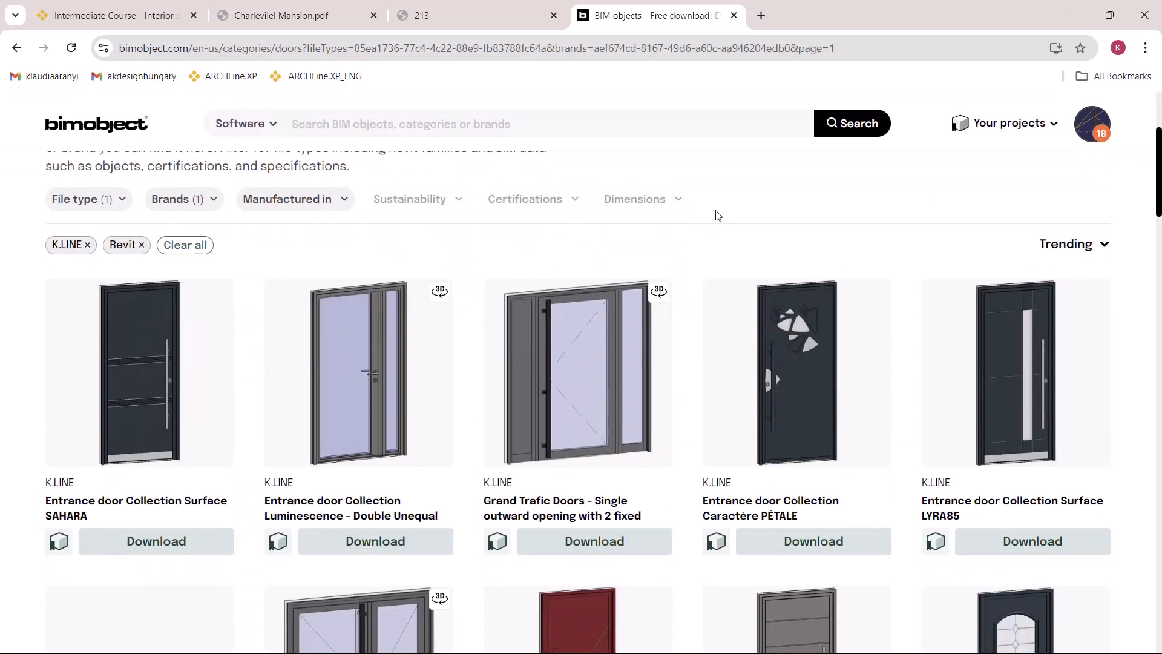
Download Projet K-LINE Porte Entrée RENO - SAHARA Collection Surface.rvt for the Entrance door Collection Surface SAHARA.
left_click(153, 543)
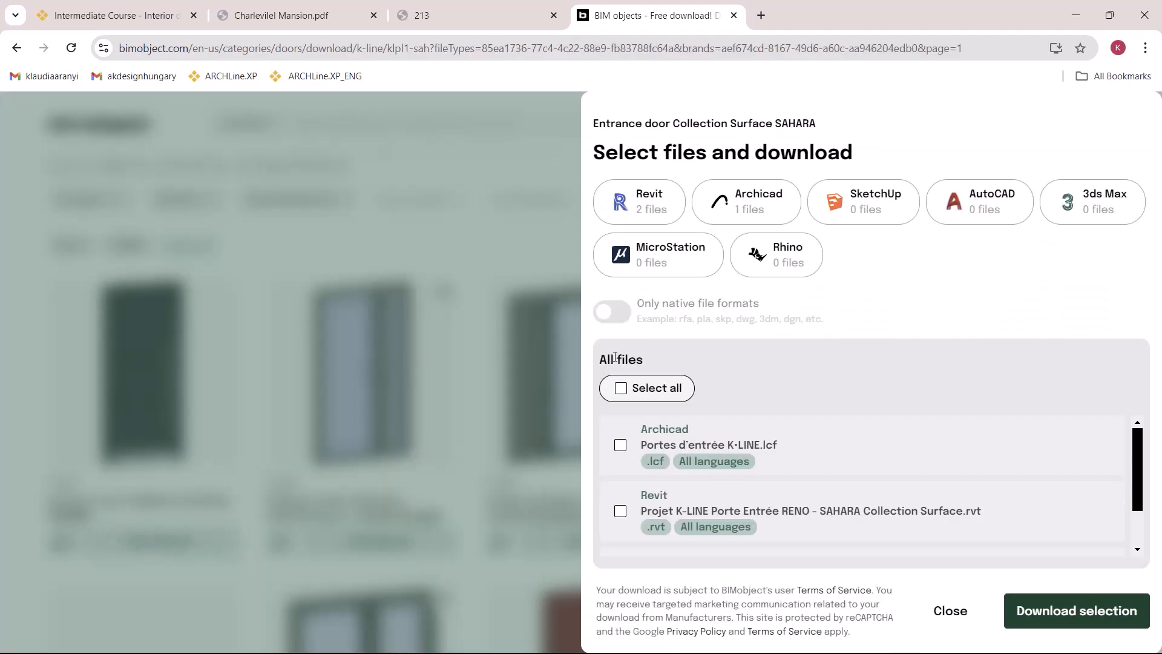
scroll(623, 442, "down", 2)
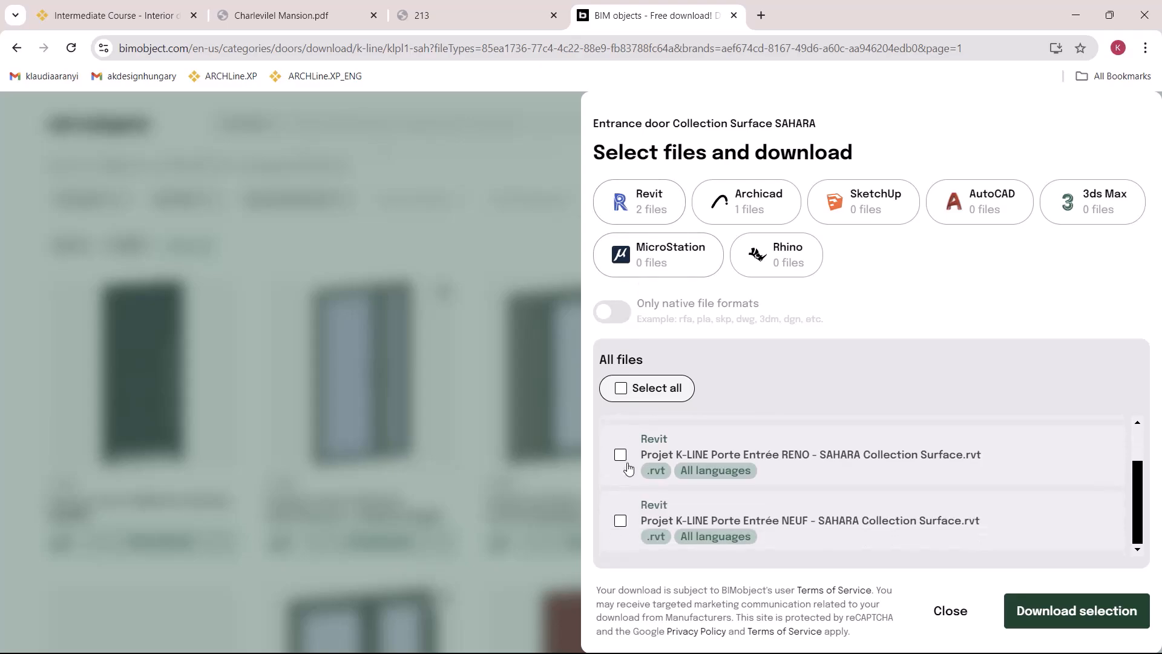
left_click(621, 455)
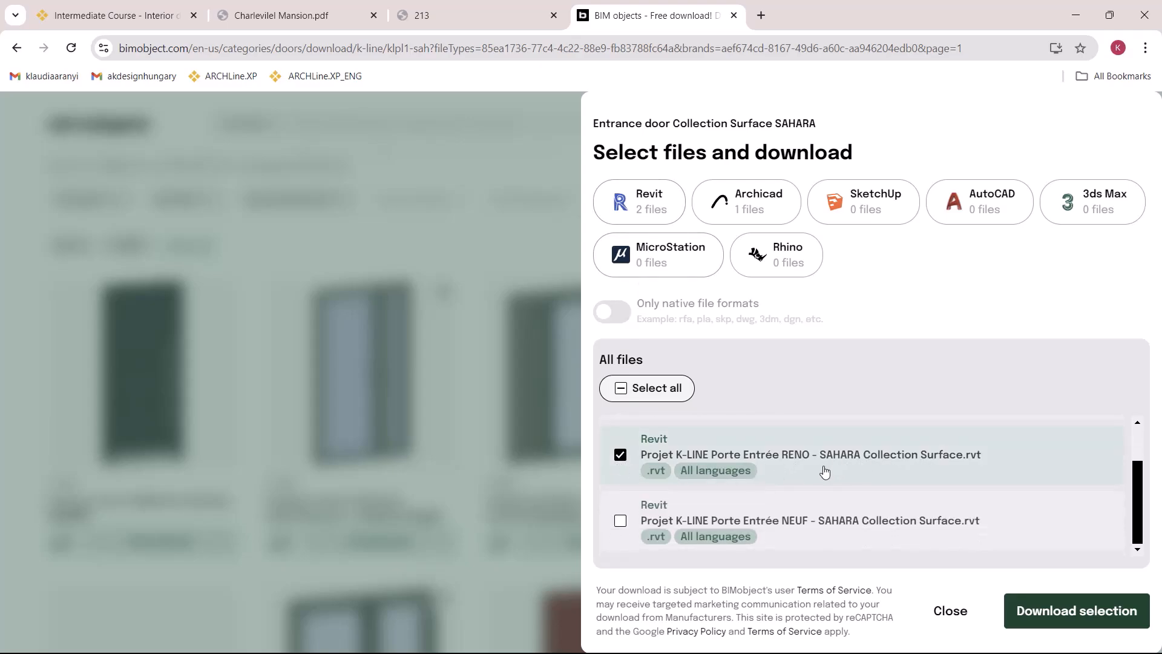
left_click(1046, 611)
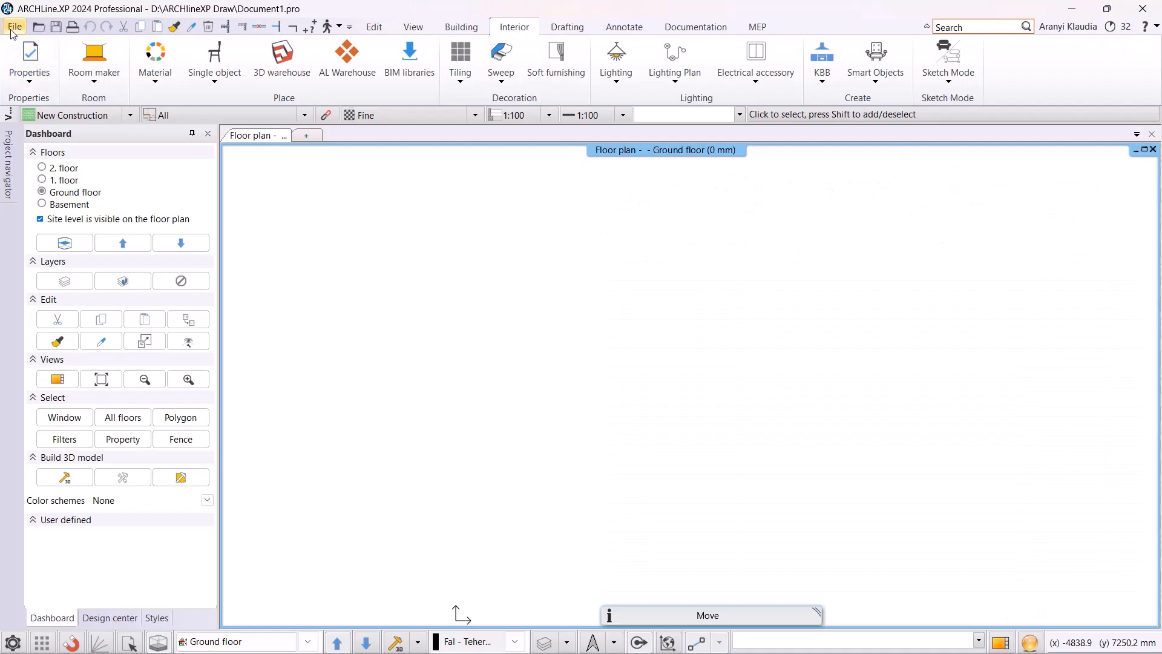
Back in ARCHLine.XP, import today's downloaded K-LINE Porte Entrée RENO - SAHARA Collection Surface RVT file from Downloads.
left_click(15, 27)
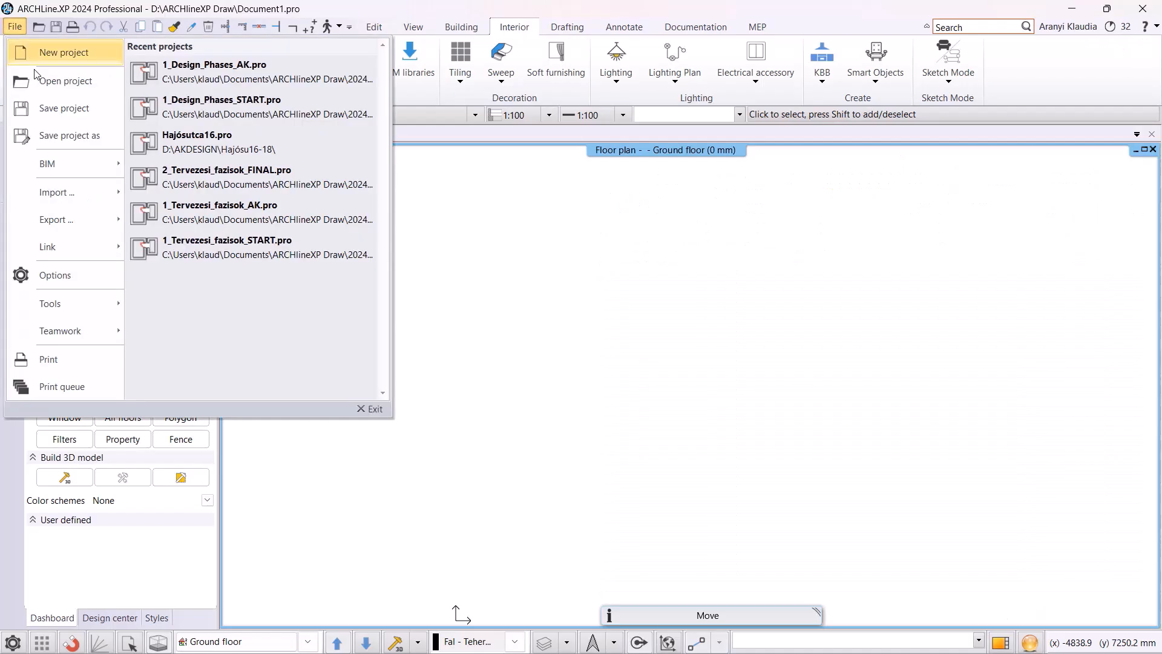
mouse_move(63, 188)
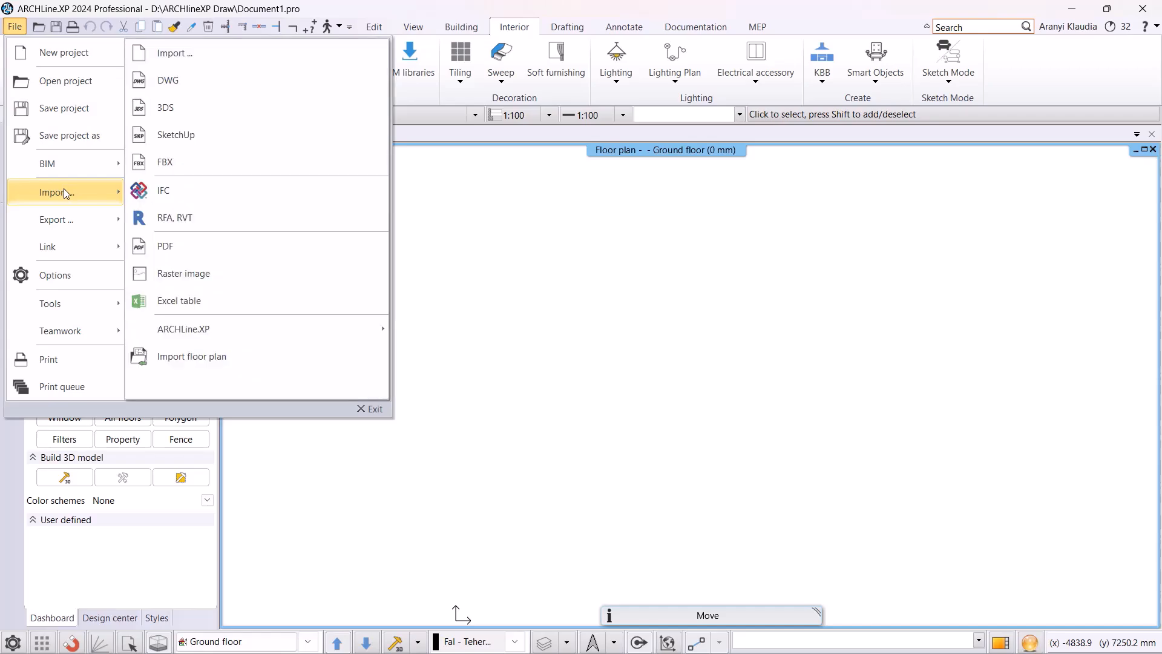
left_click(219, 217)
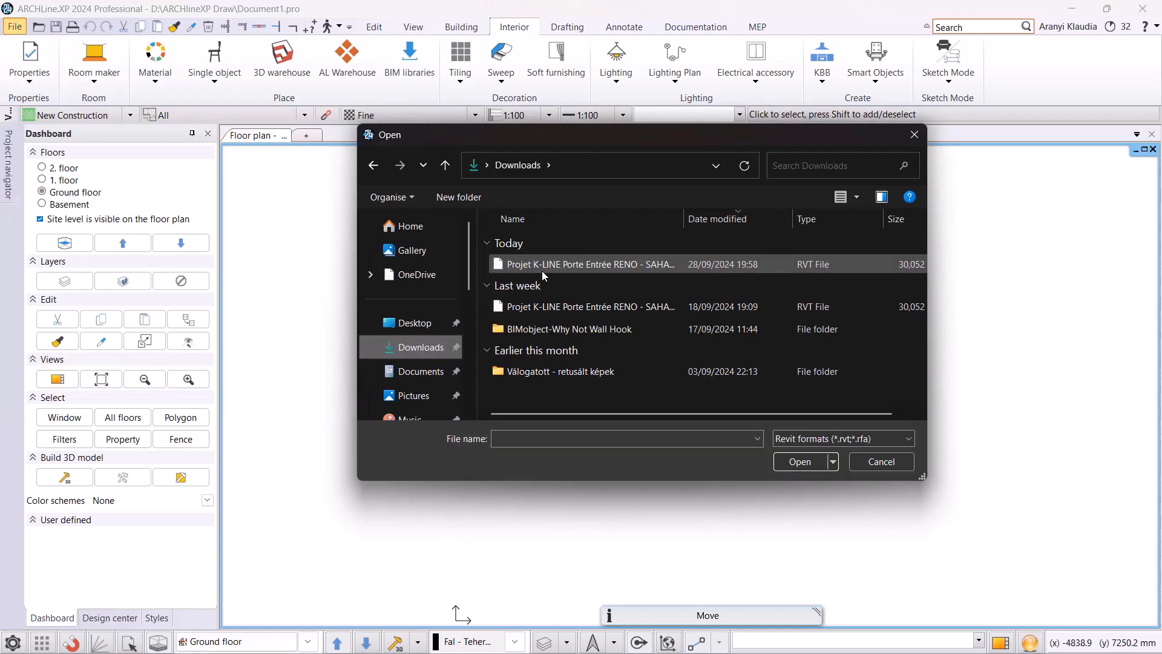
left_click(801, 462)
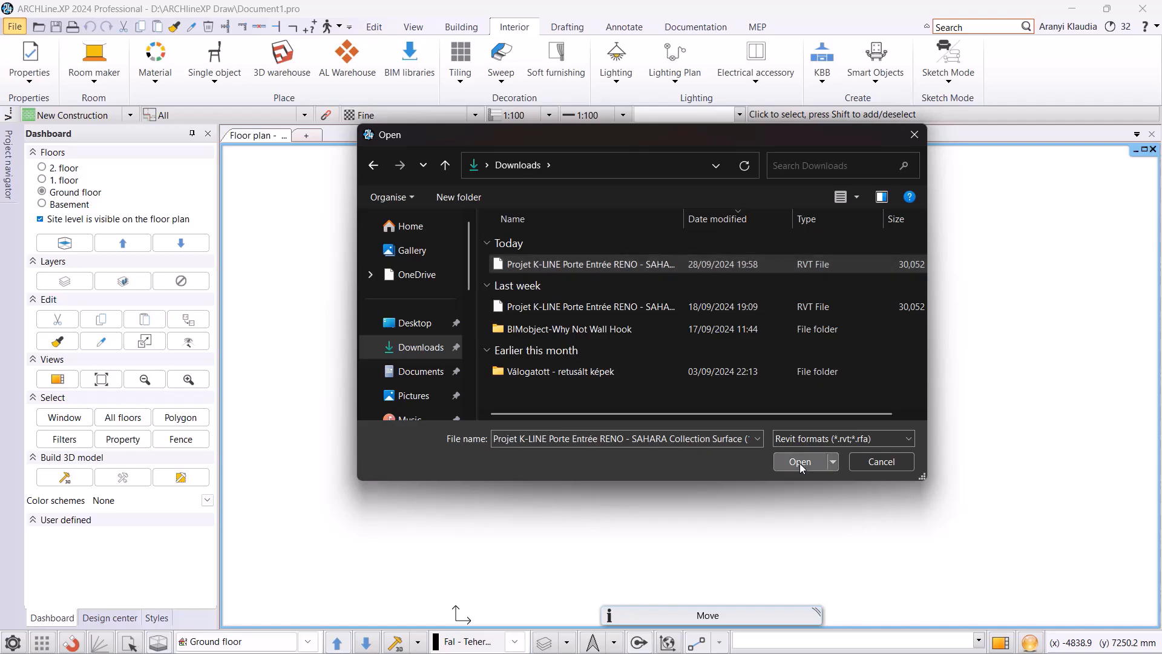
left_click(594, 376)
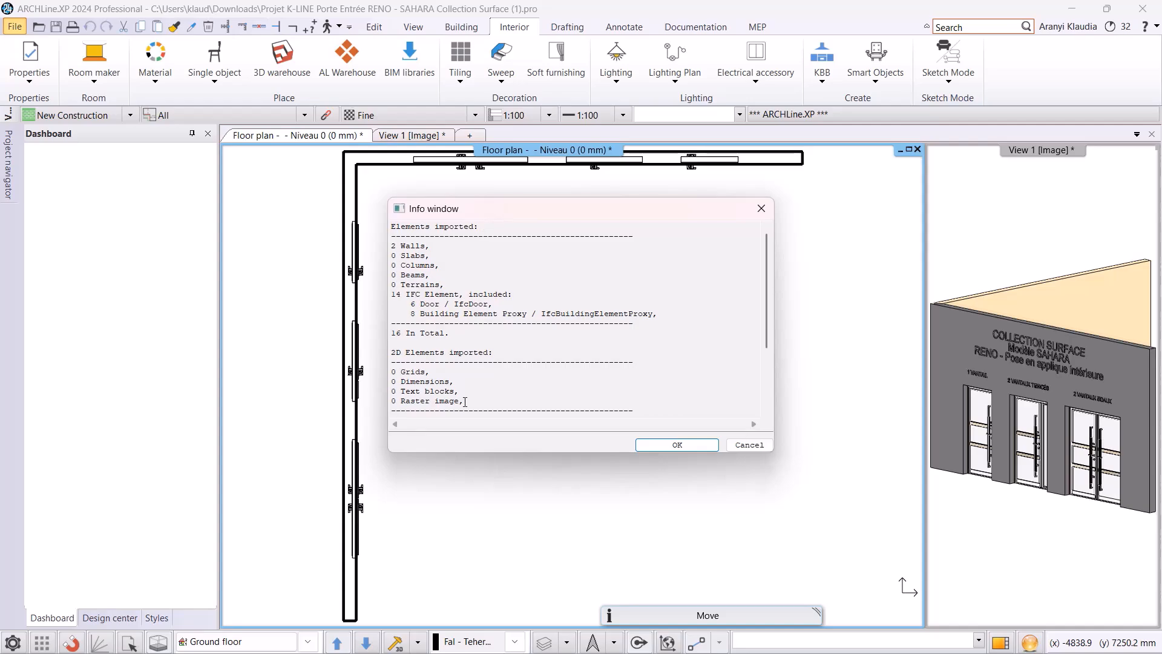
left_click(660, 447)
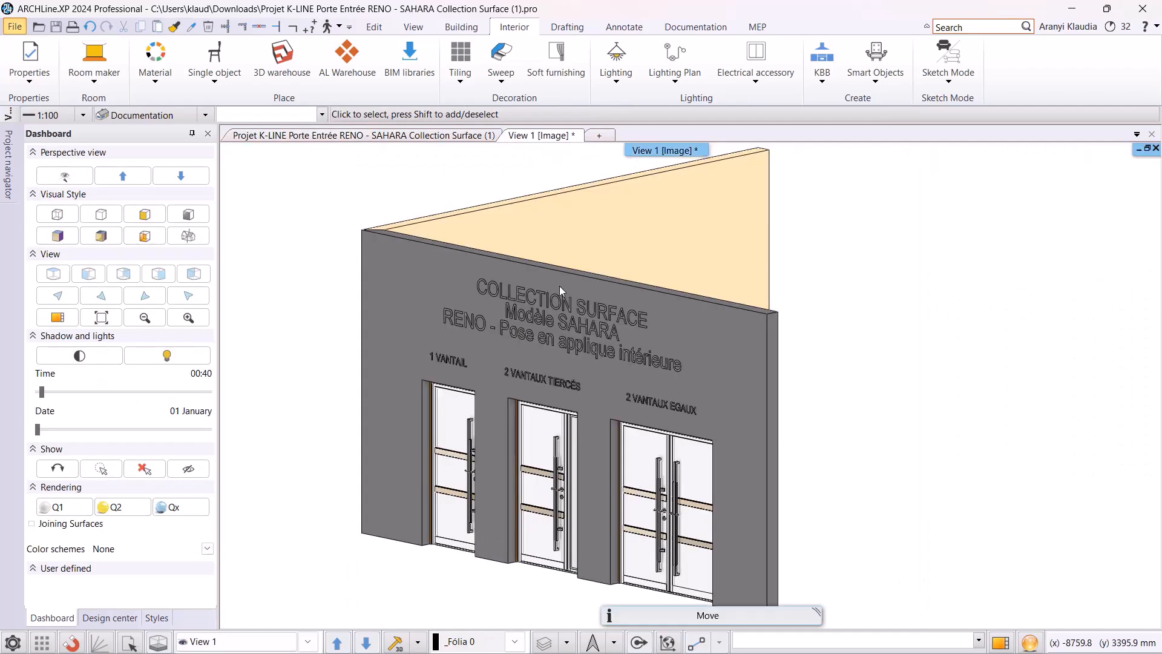
Convert the 1 VANTAIL door object to a door opening, moving its four hotspots onto the frame corners, excluding the handles.
right_click(492, 425)
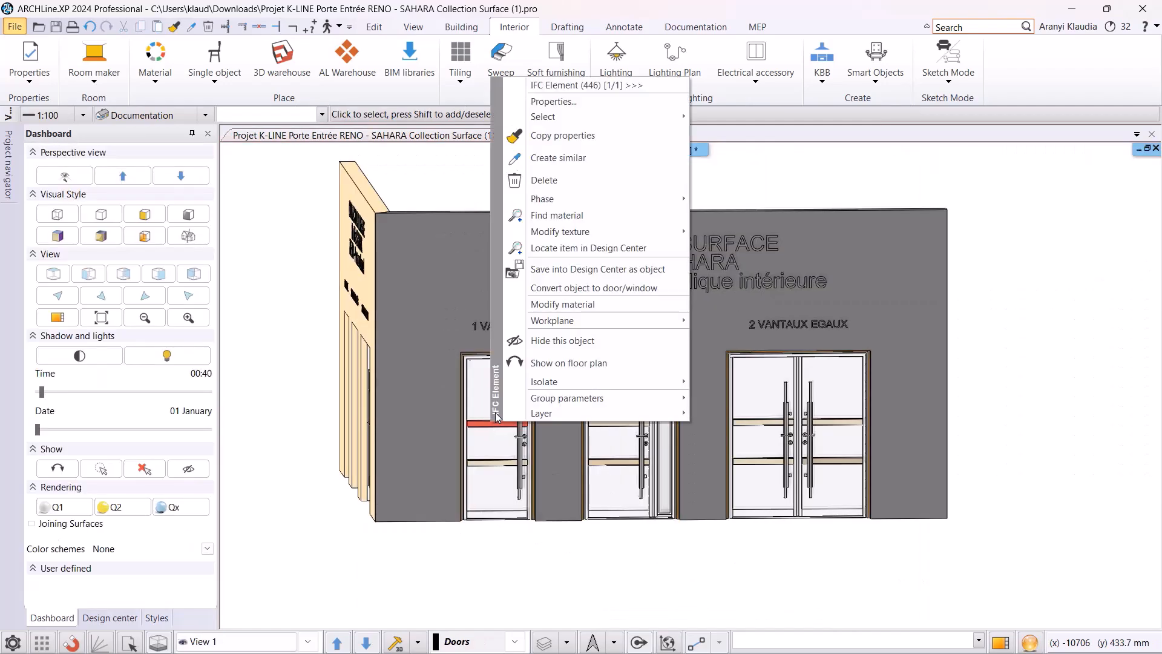
left_click(575, 293)
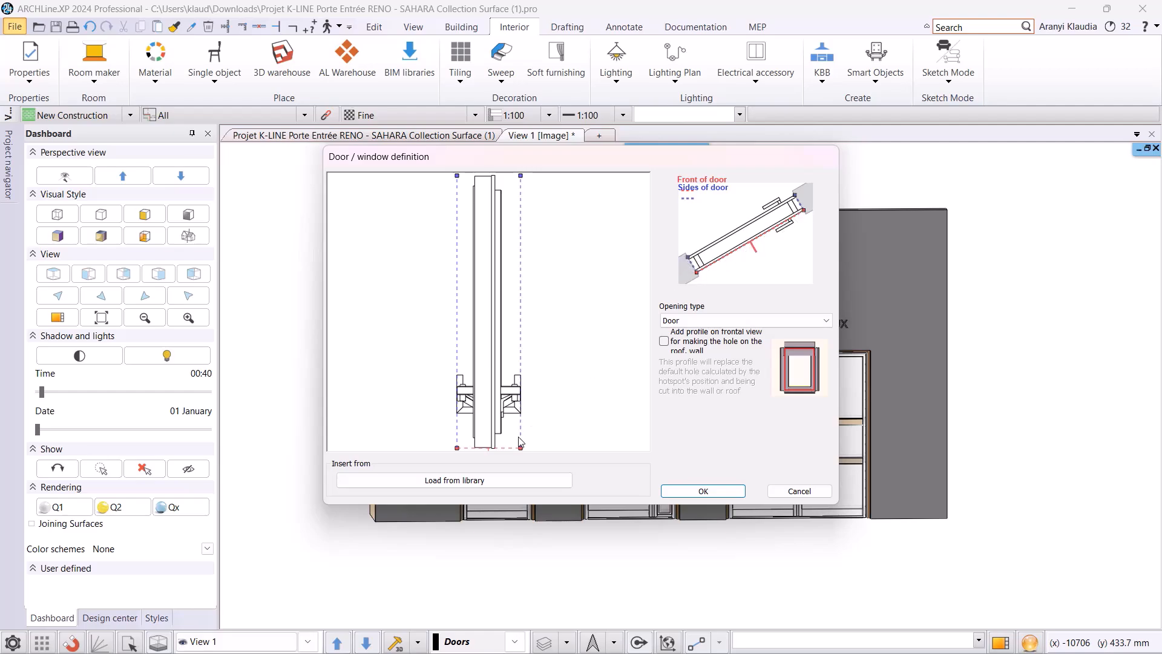
left_click_drag(521, 176, 475, 176)
left_click_drag(521, 449, 499, 179)
left_click_drag(457, 450, 496, 449)
left_click_drag(457, 176, 480, 455)
left_click(696, 489)
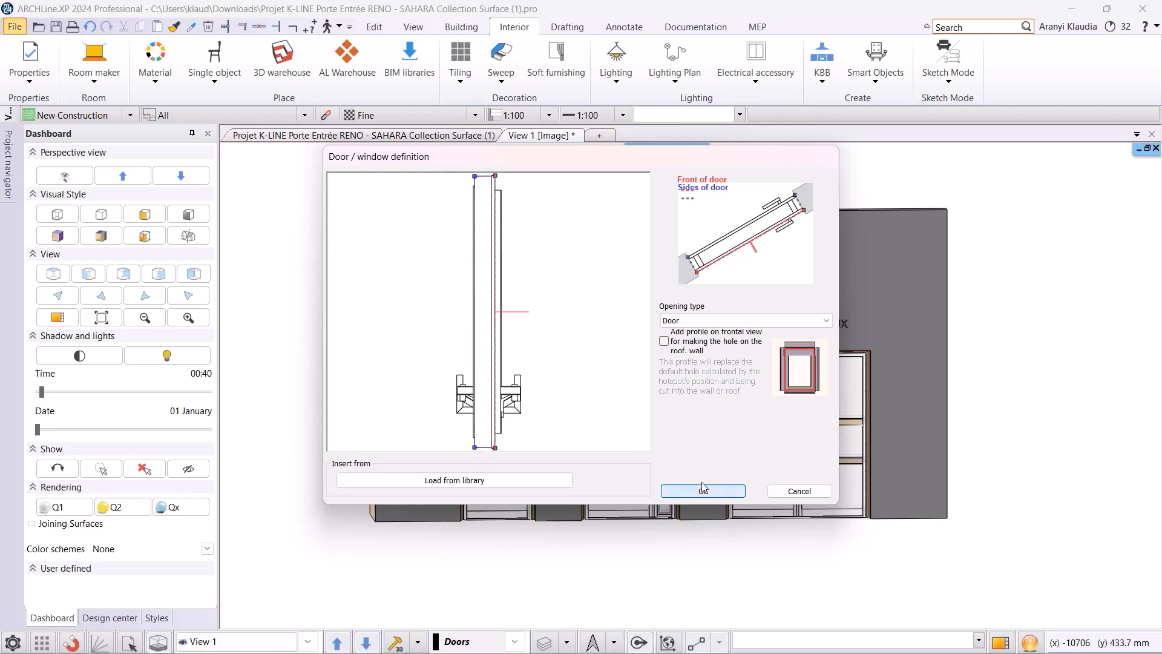
Name the new library item for the converted door "Kline door".
type("K-L")
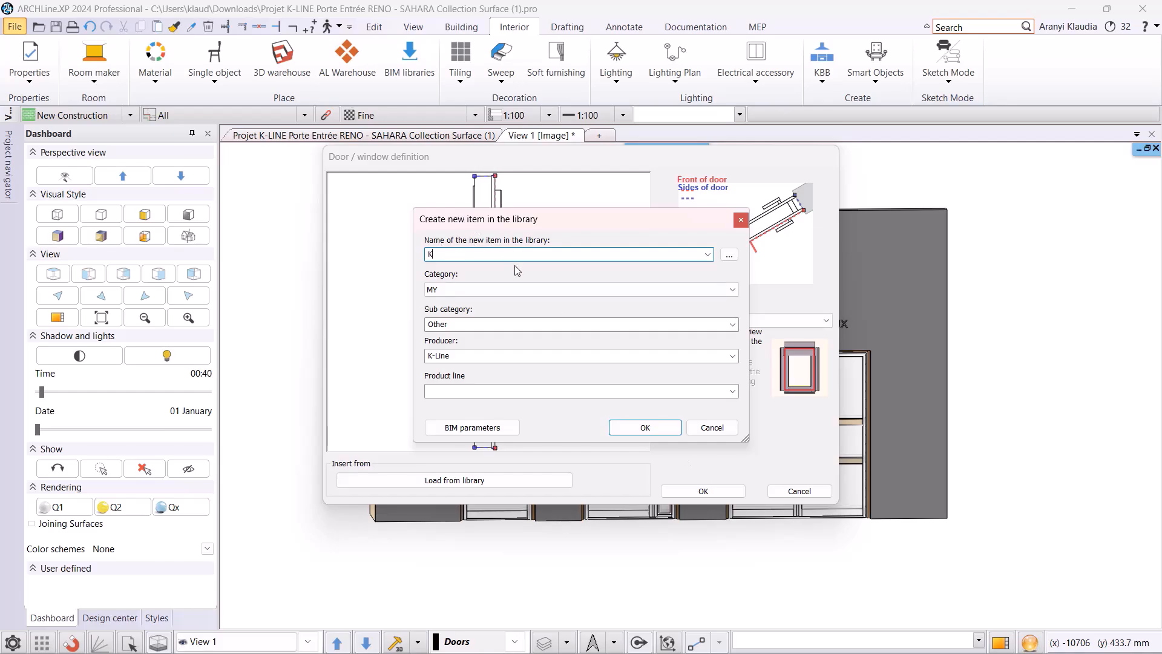
key("BackSpace")
key("BackSpace")
type("line m")
key("BackSpace")
type("dor")
key("BackSpace")
type("or")
File the new library door under category OUTDOOR and sub category Other, and save it to the library.
left_click(525, 290)
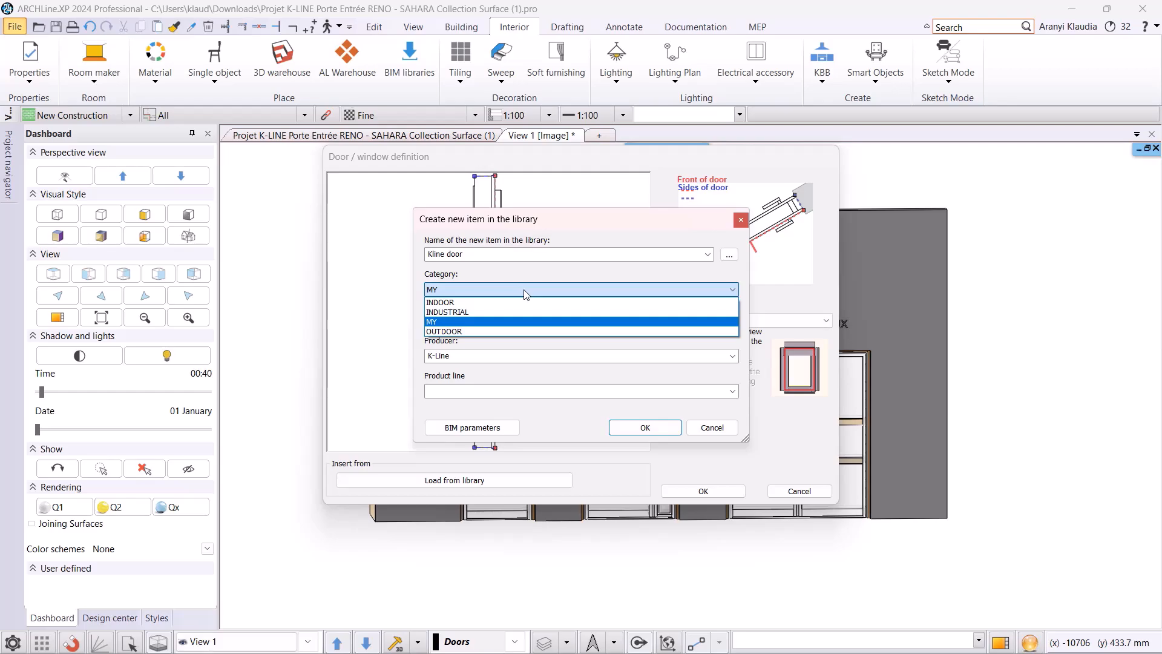
left_click(497, 331)
left_click(733, 325)
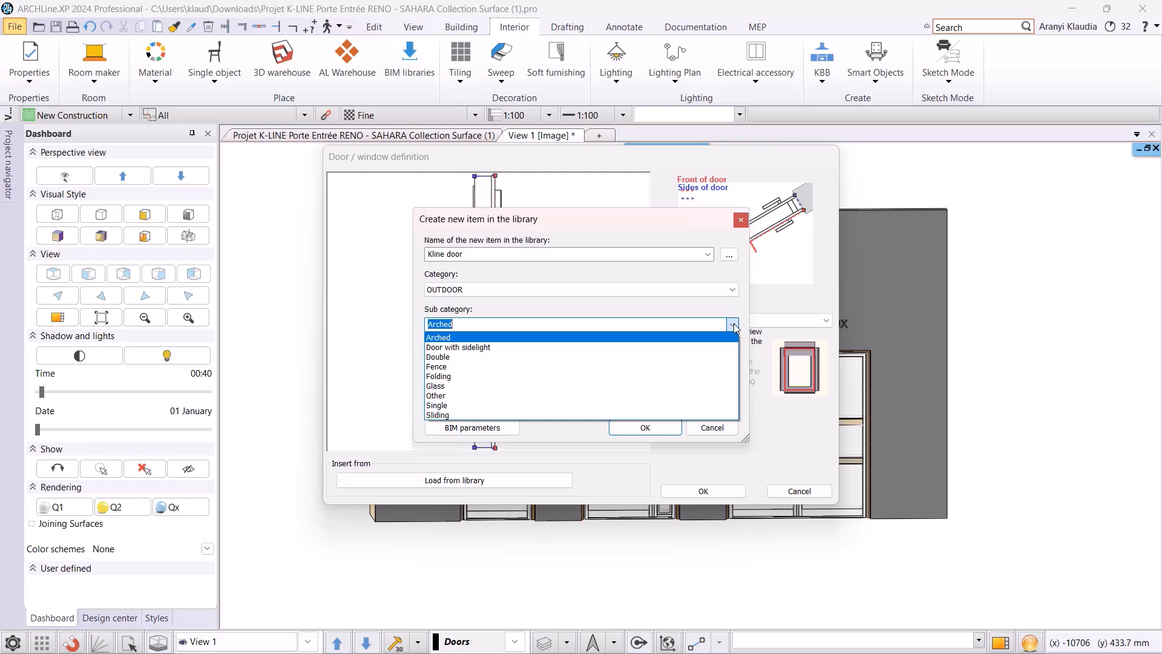
left_click(563, 396)
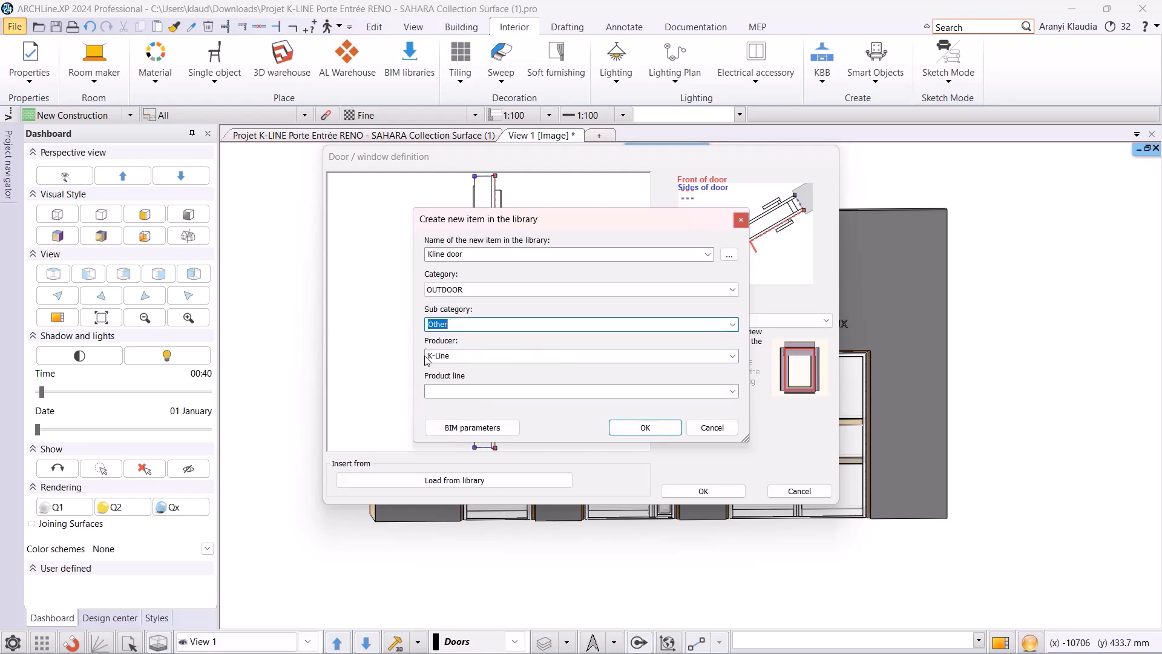
left_click(644, 427)
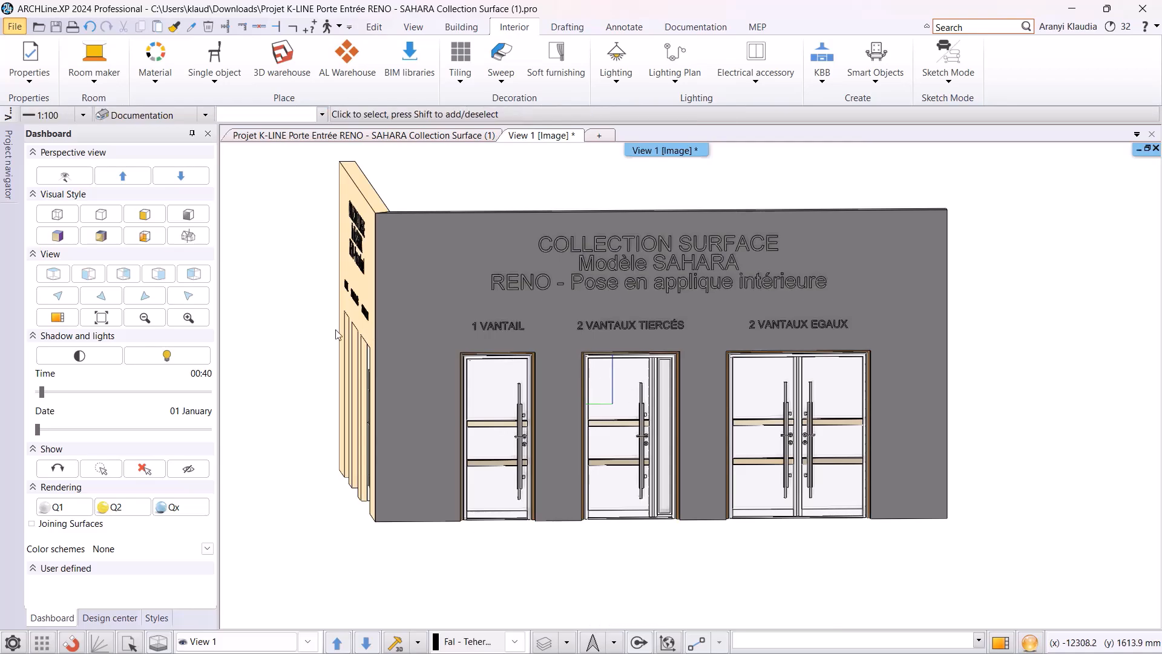
Open the living room project whose file name ends in Livingroom_Render_final from the 2_Visual folder.
left_click(15, 27)
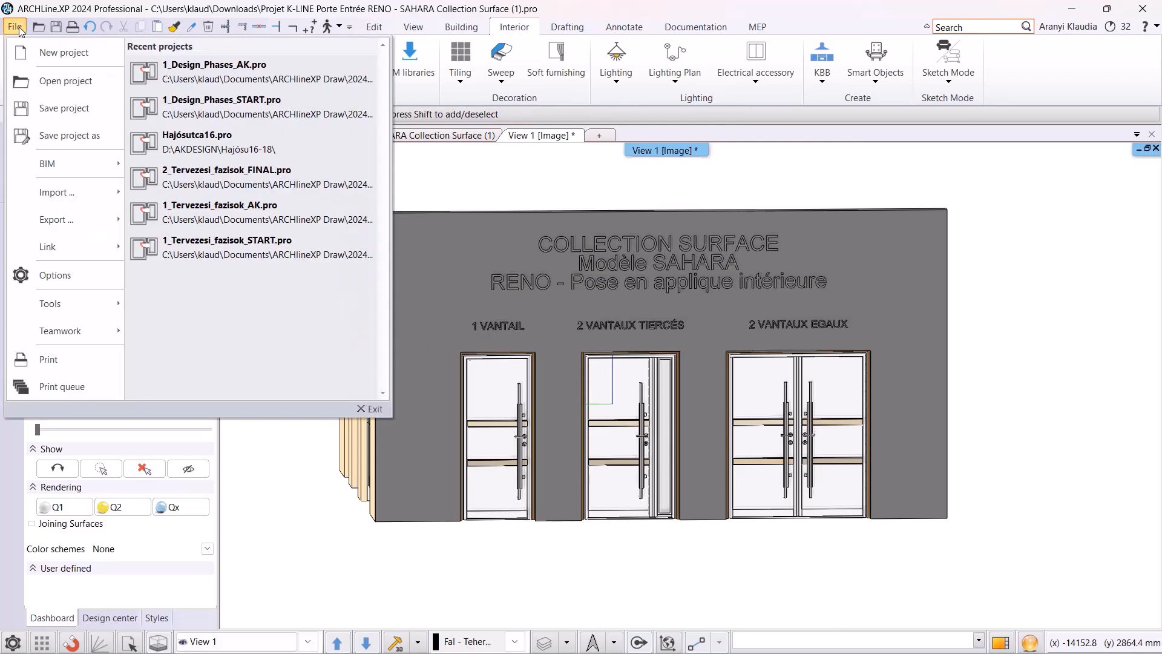
left_click(65, 91)
double_click(381, 242)
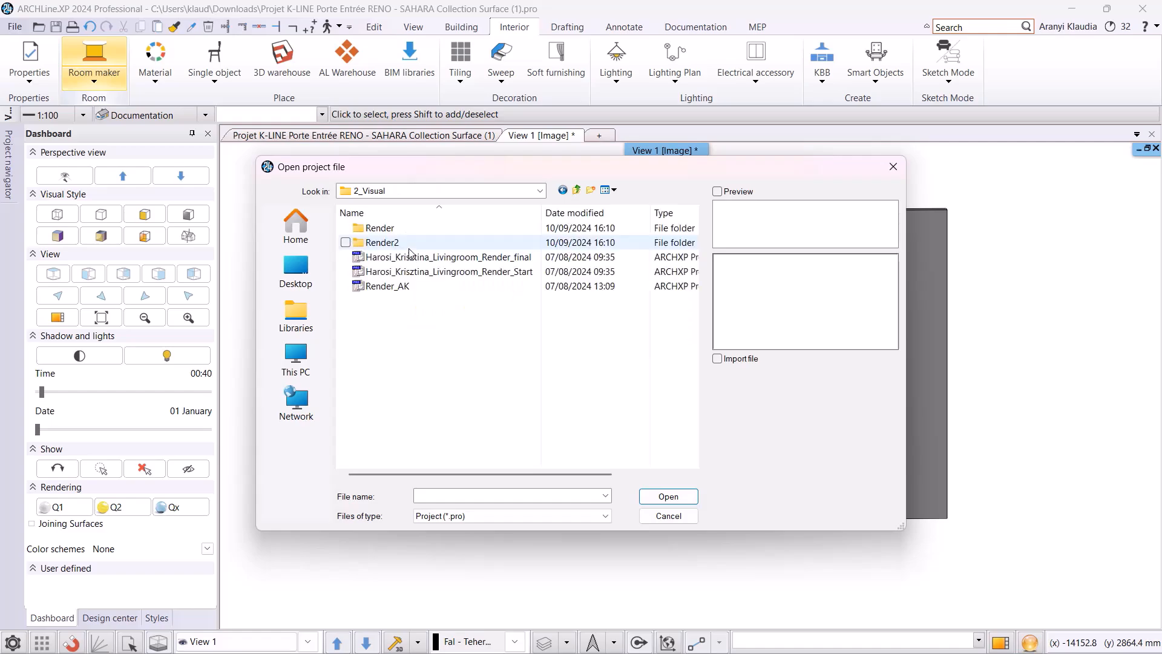
left_click(417, 257)
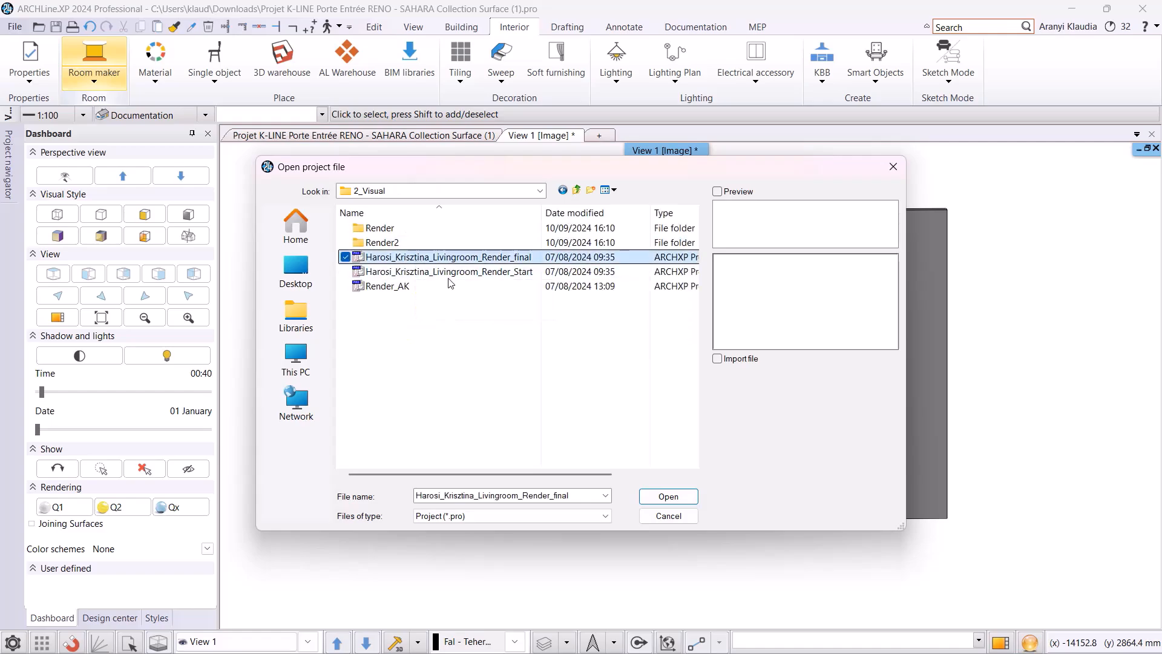
left_click(668, 497)
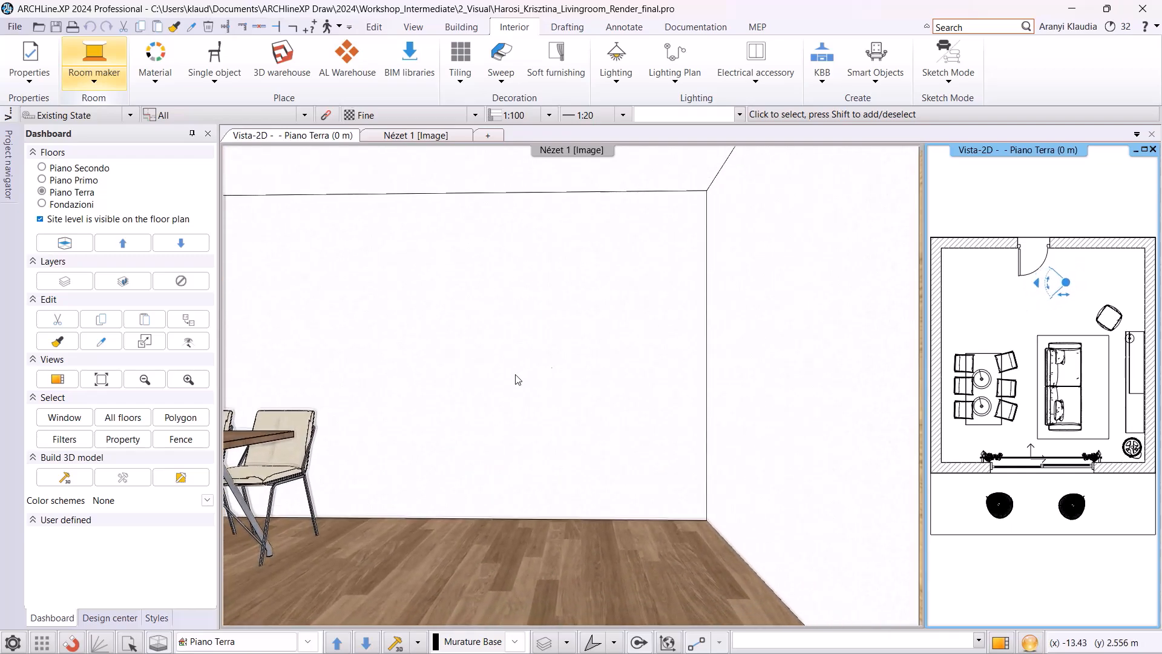
Place the Kline door from the Outdoor, Other library doors in the blank wall beside the dining chairs, about 836 mm from the wall corner.
left_click(110, 618)
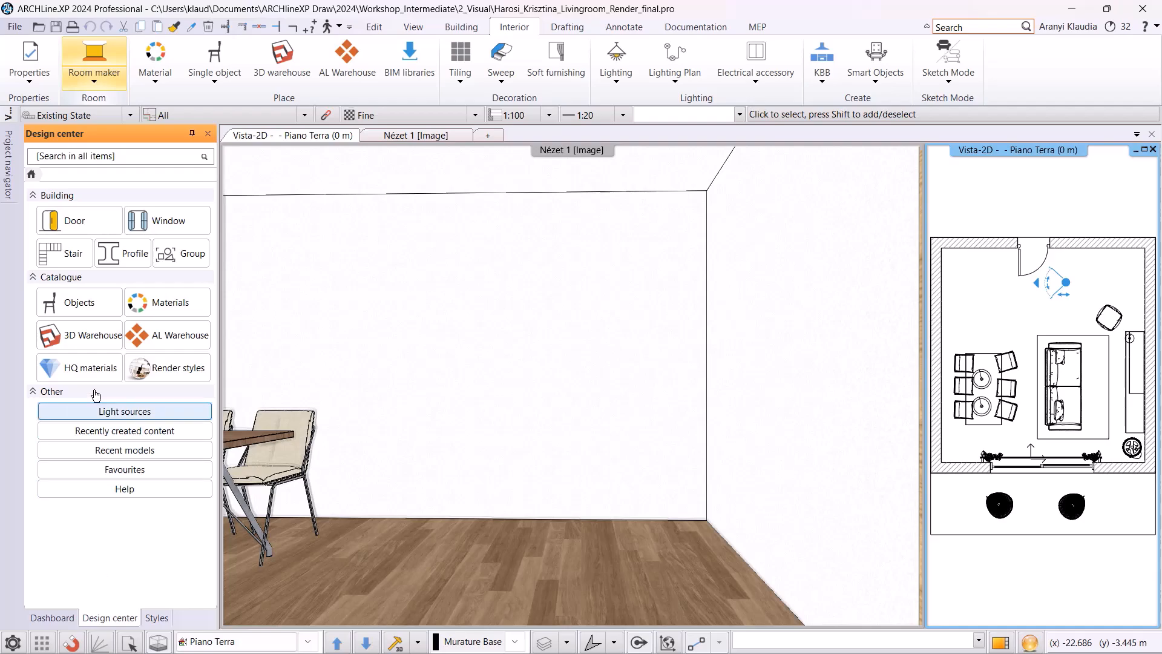
left_click(85, 233)
left_click(89, 264)
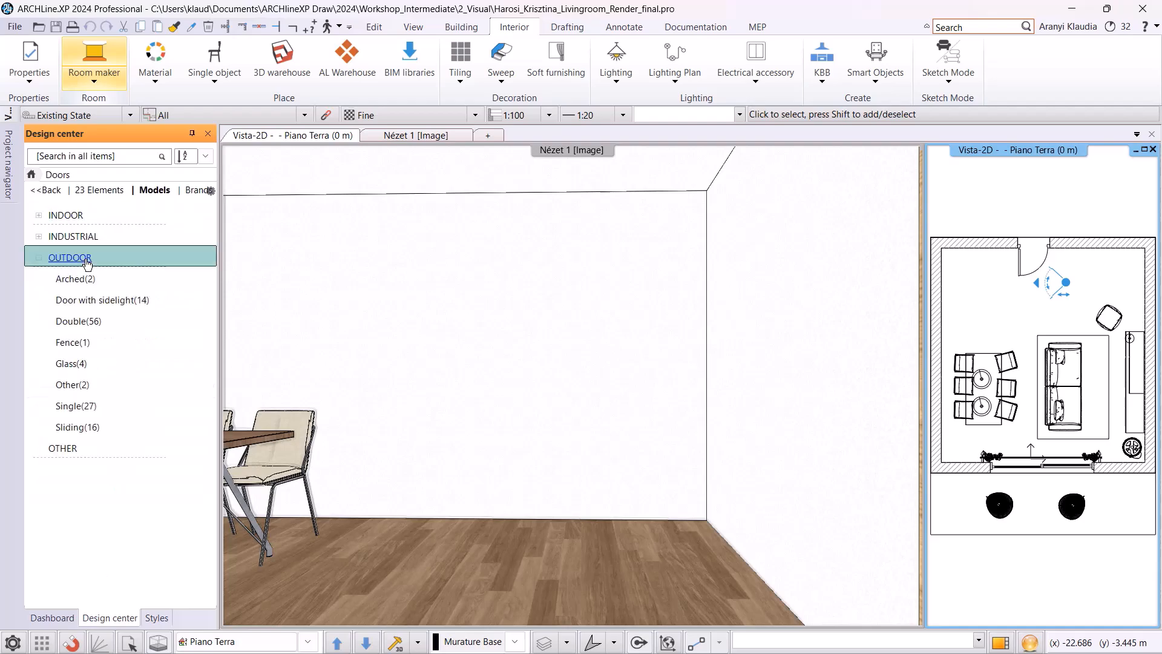
left_click(86, 385)
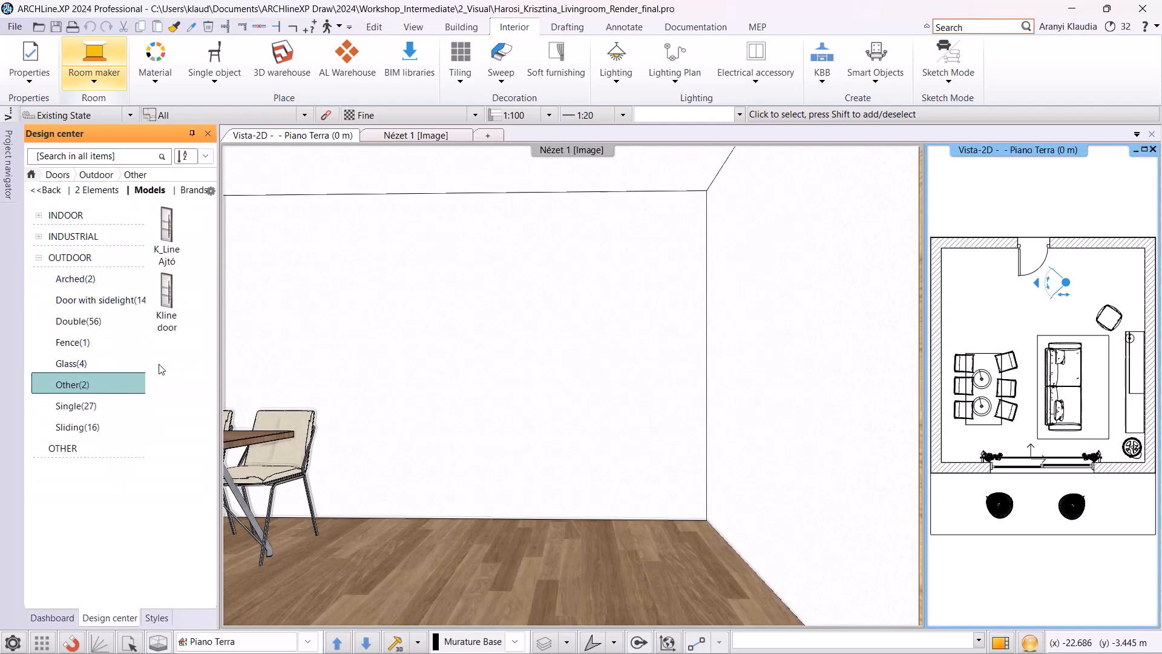
left_click_drag(171, 288, 499, 348)
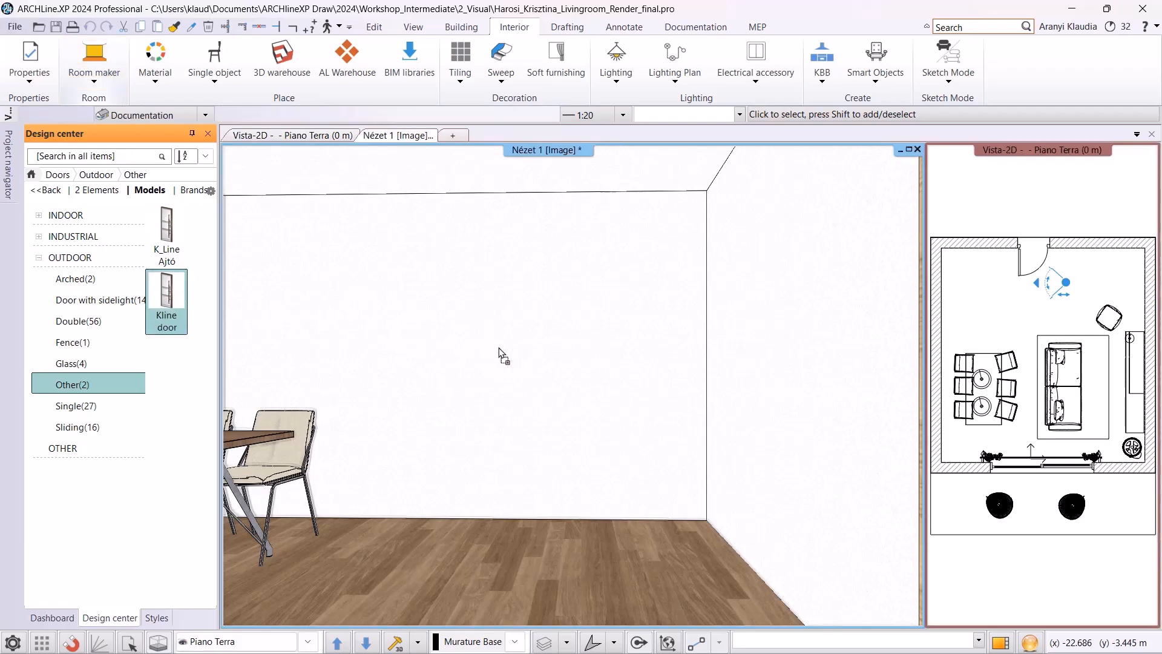
left_click(547, 357)
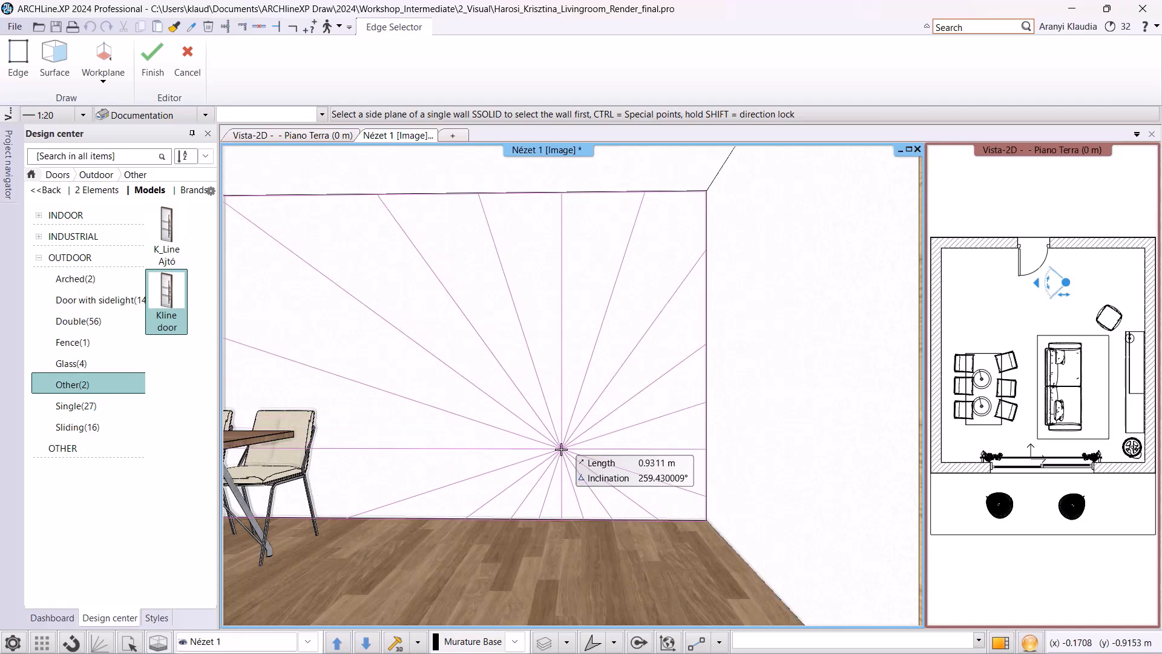
left_click(562, 449)
left_click(485, 455)
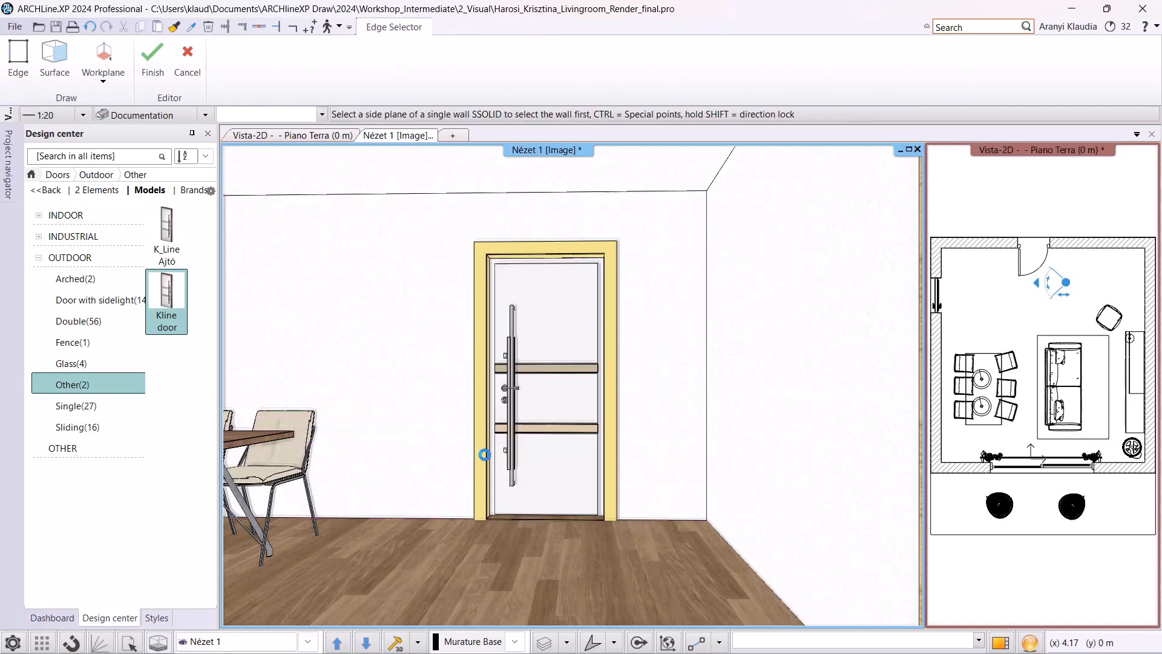
key("Escape")
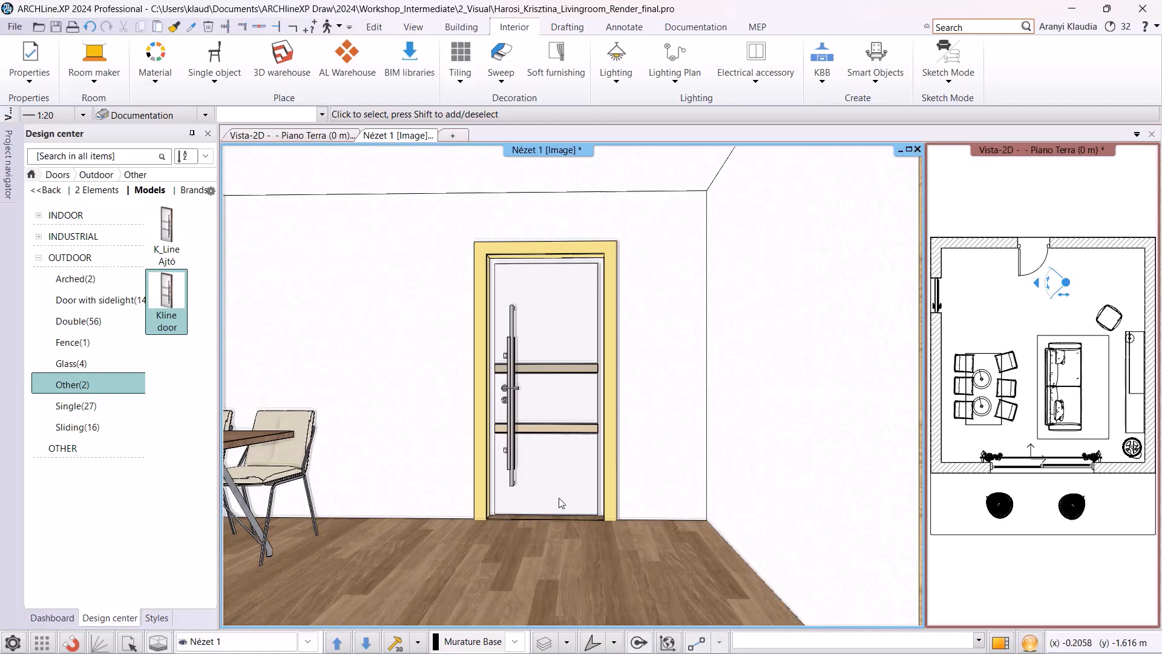
Set the placed Kline door's width to 900 mm and height to 2100 mm.
left_click(527, 358)
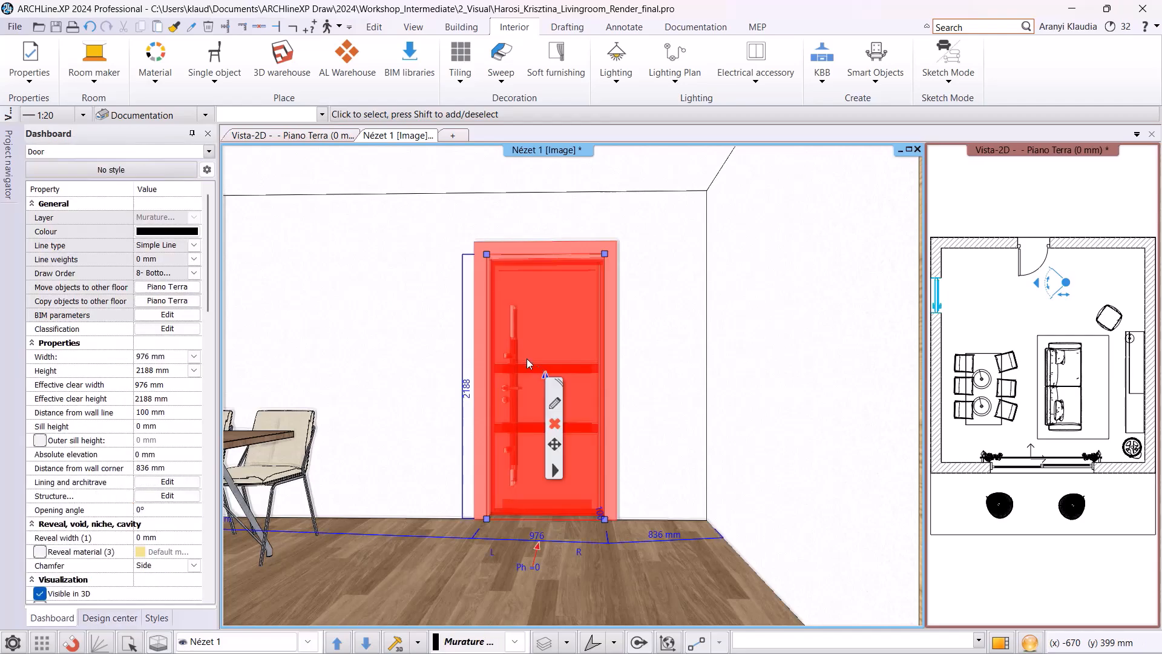
mouse_move(546, 376)
left_click(554, 404)
double_click(634, 121)
type("900")
double_click(614, 144)
type("210")
left_click(640, 160)
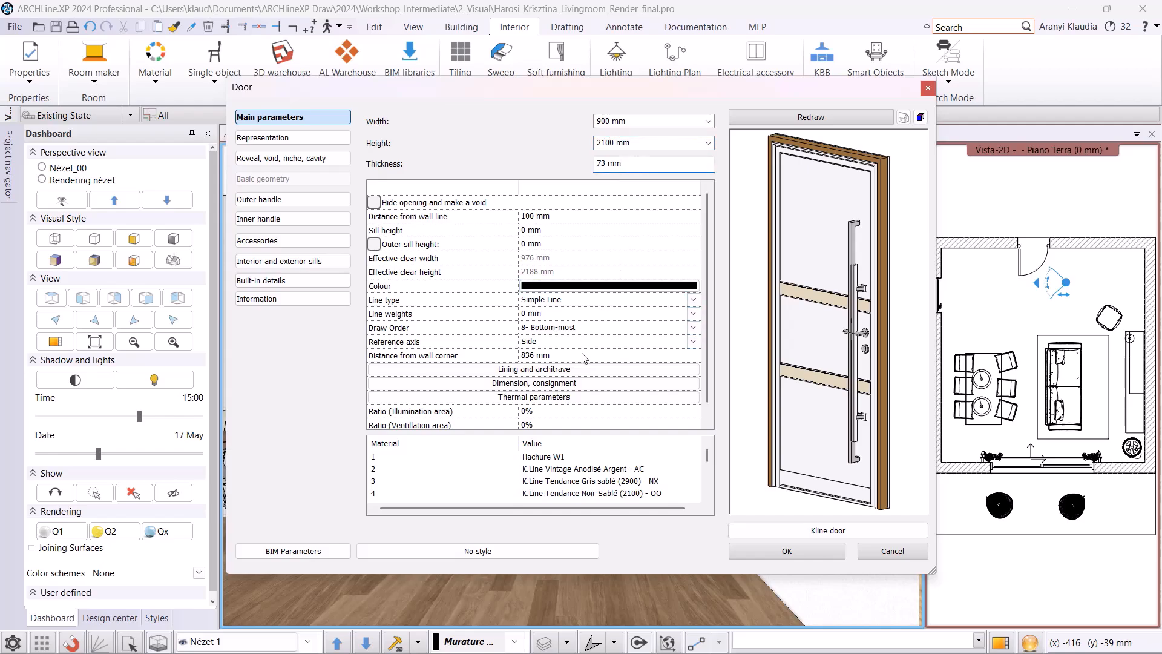
Turn off the Kline door's lining and architrave and apply the door changes.
left_click(585, 368)
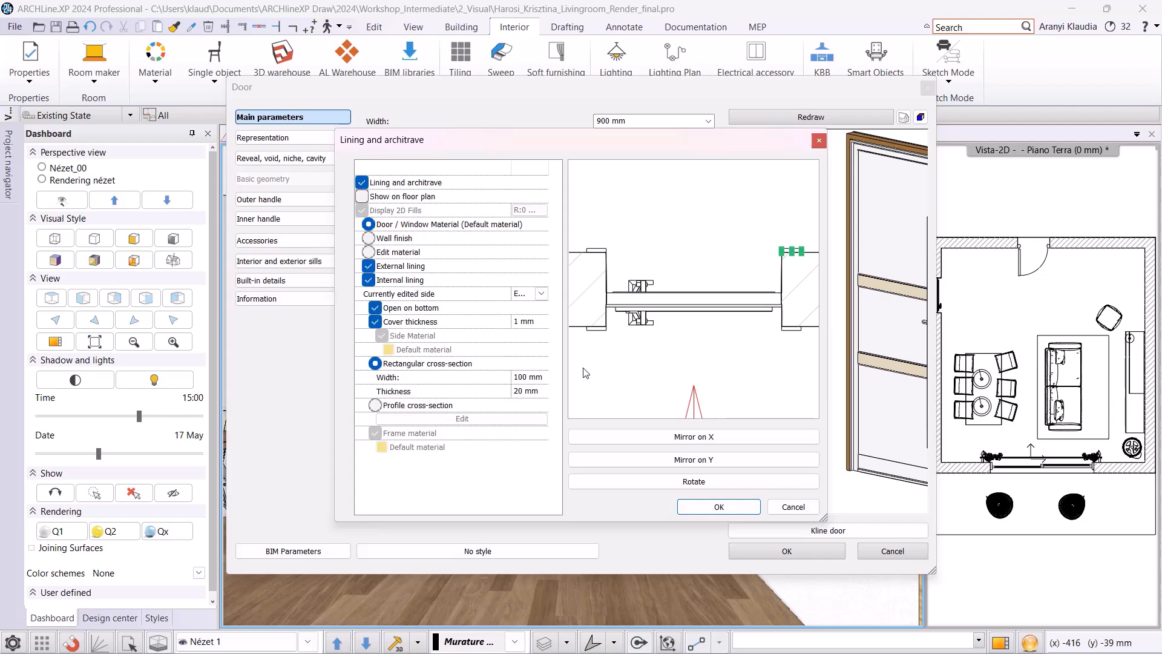
left_click(362, 183)
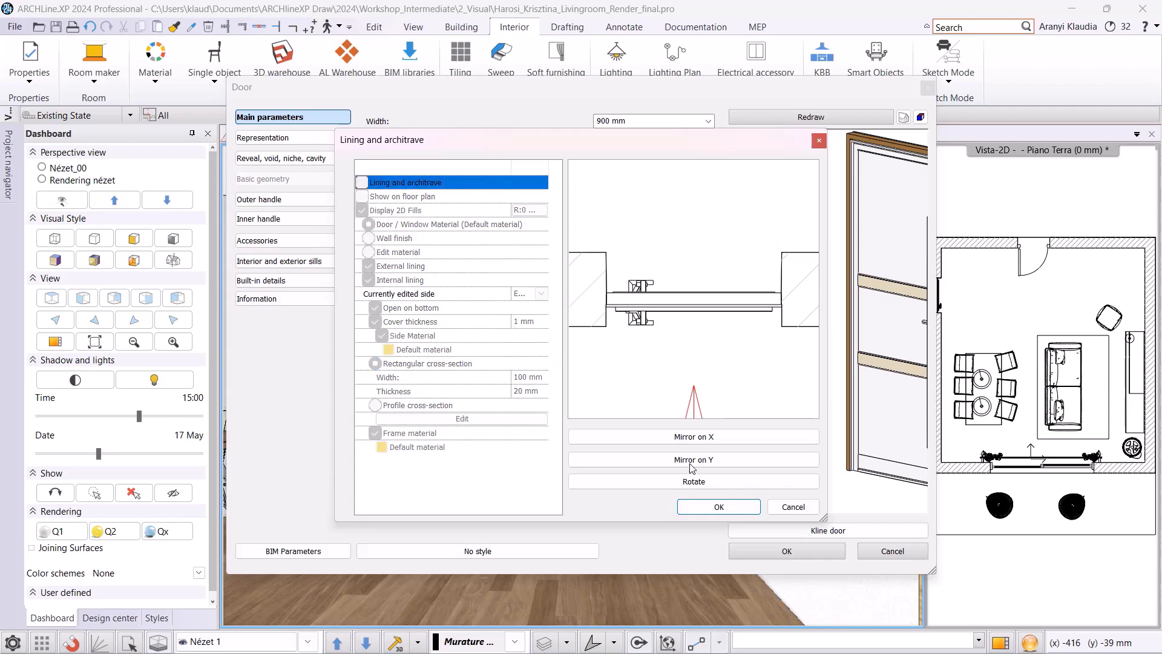
left_click(718, 507)
left_click(773, 550)
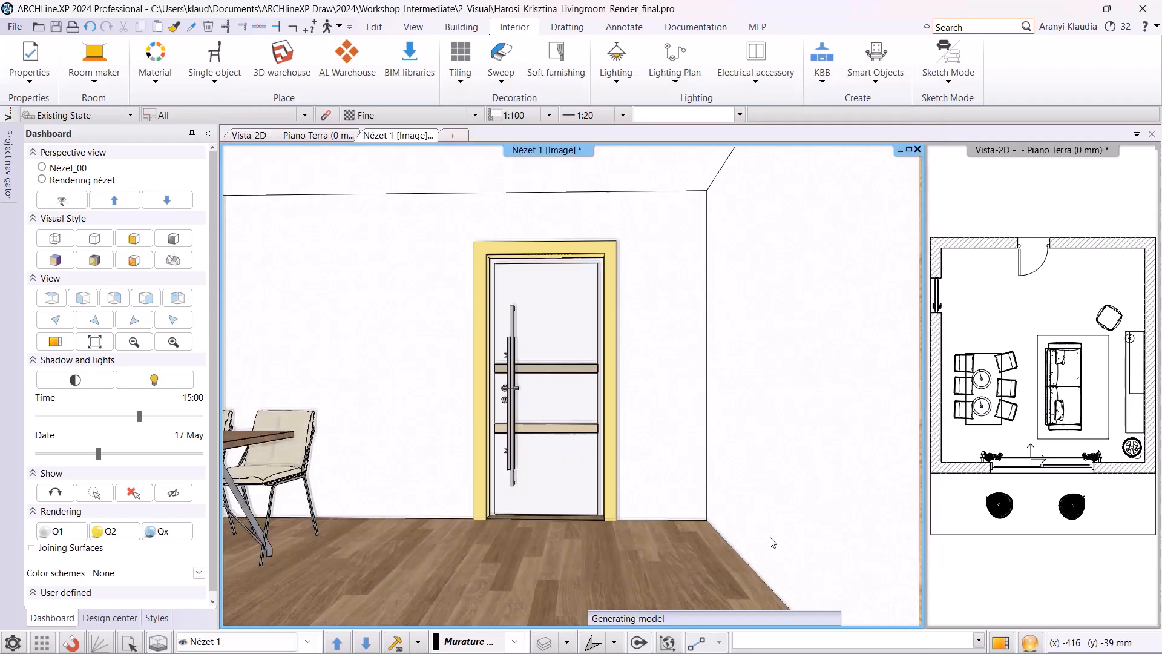